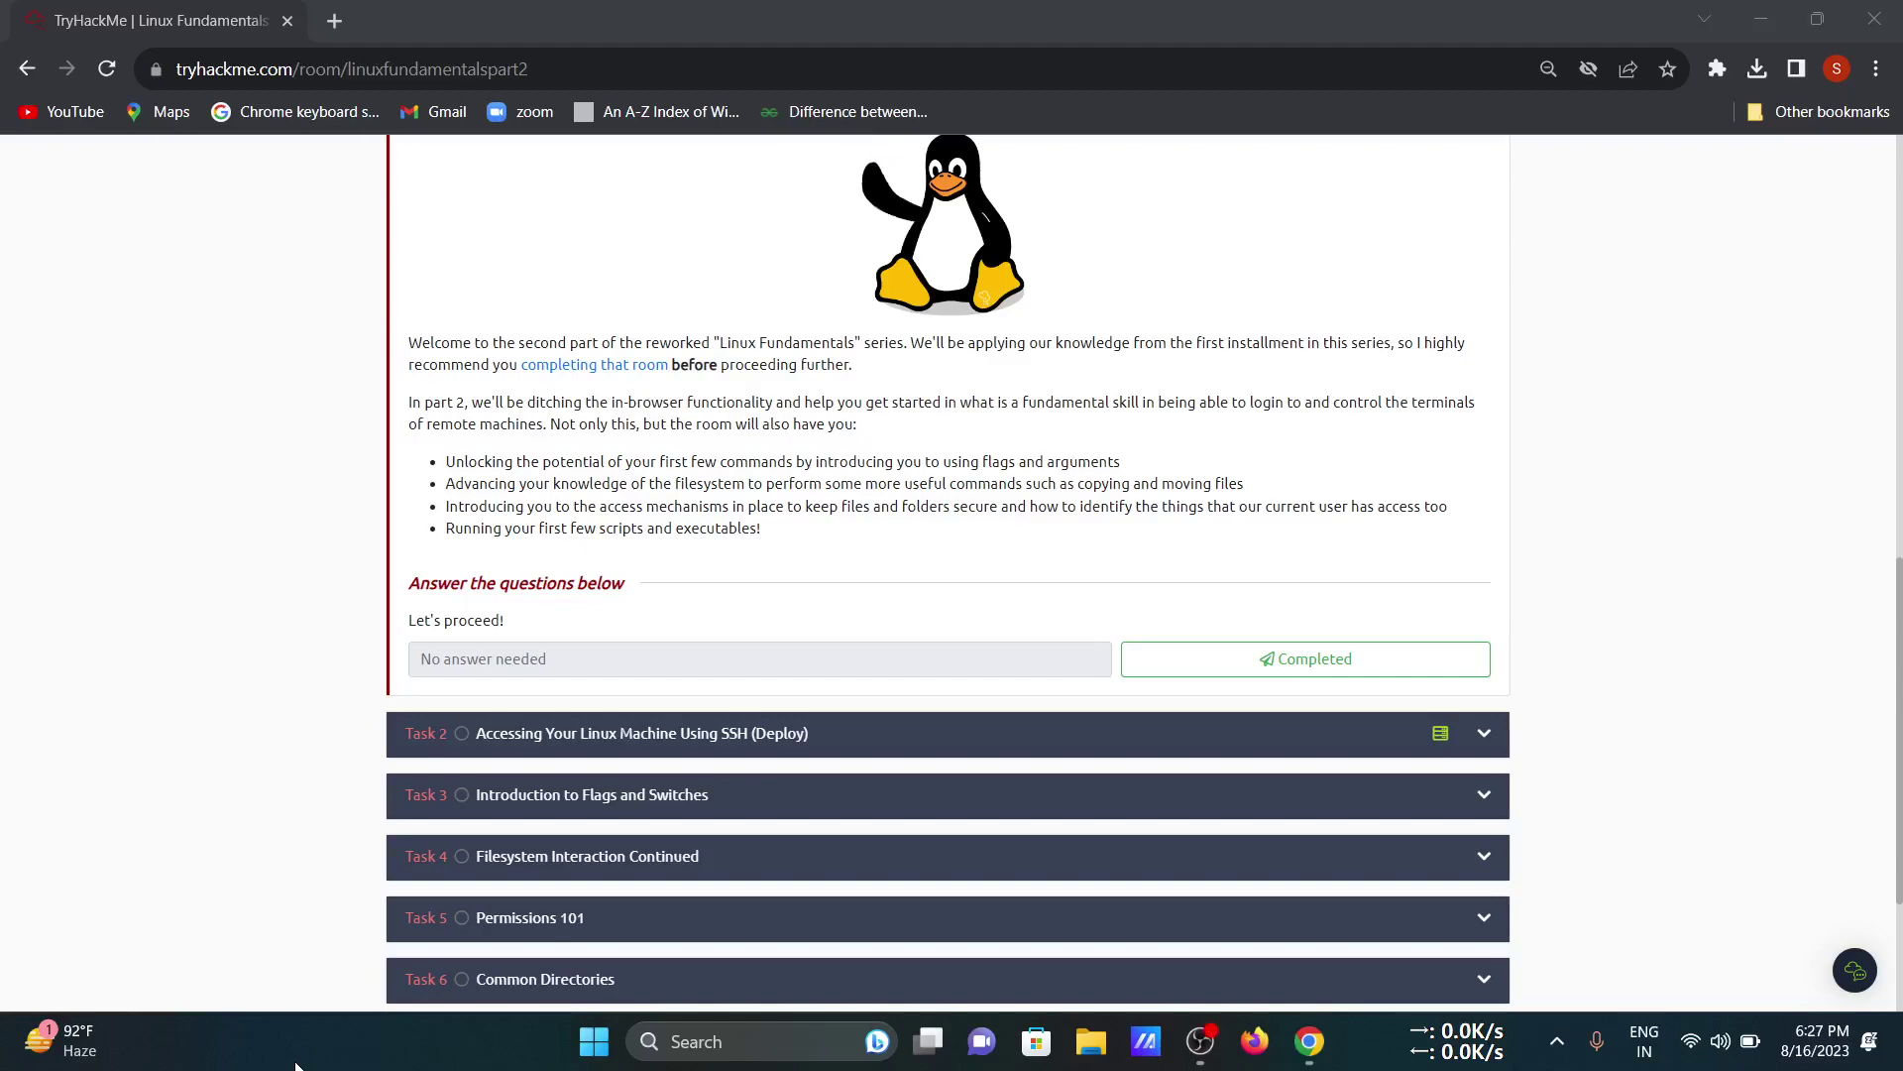
# Mark the Task 1 Introduction completed and expand Task 2, Accessing Your Linux Machine Using SSH.
pyautogui.scroll(3, 848, 567)
pyautogui.scroll(6, 847, 566)
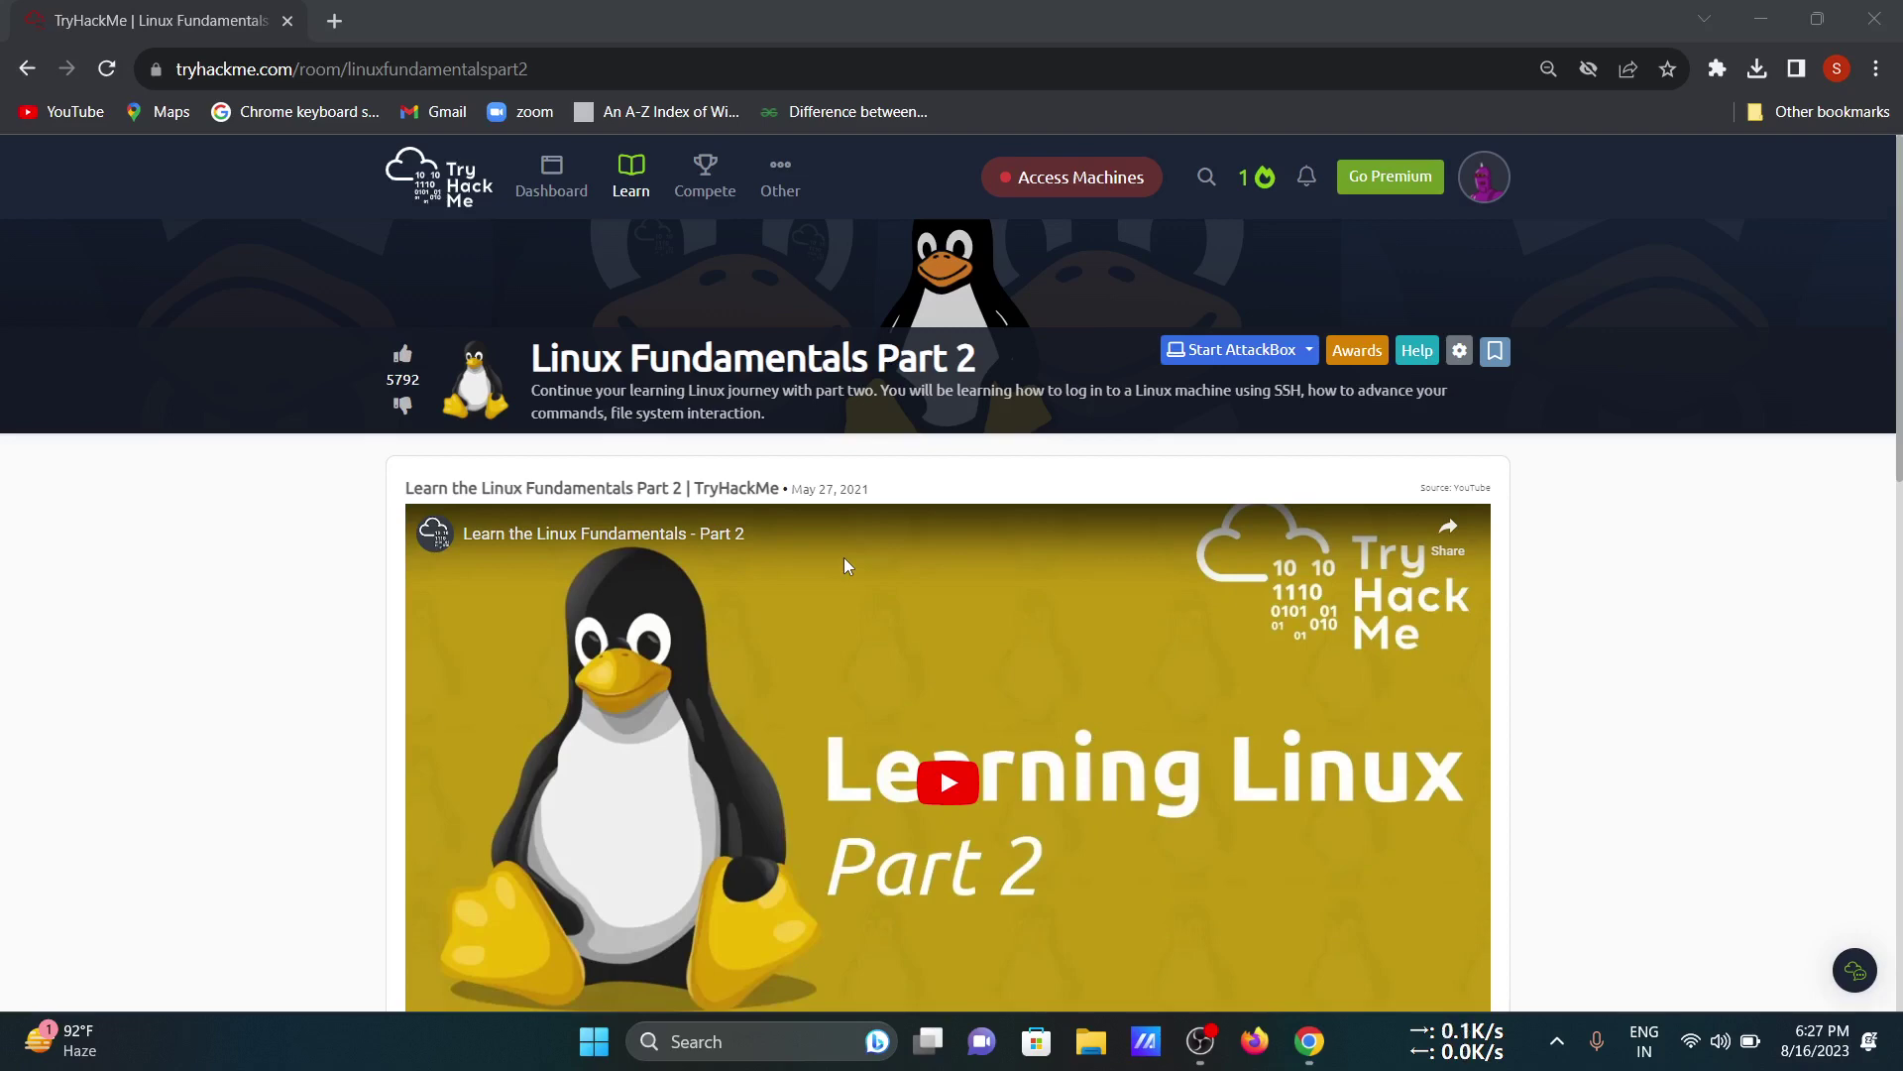
pyautogui.scroll(-3, 844, 565)
pyautogui.scroll(-2, 845, 565)
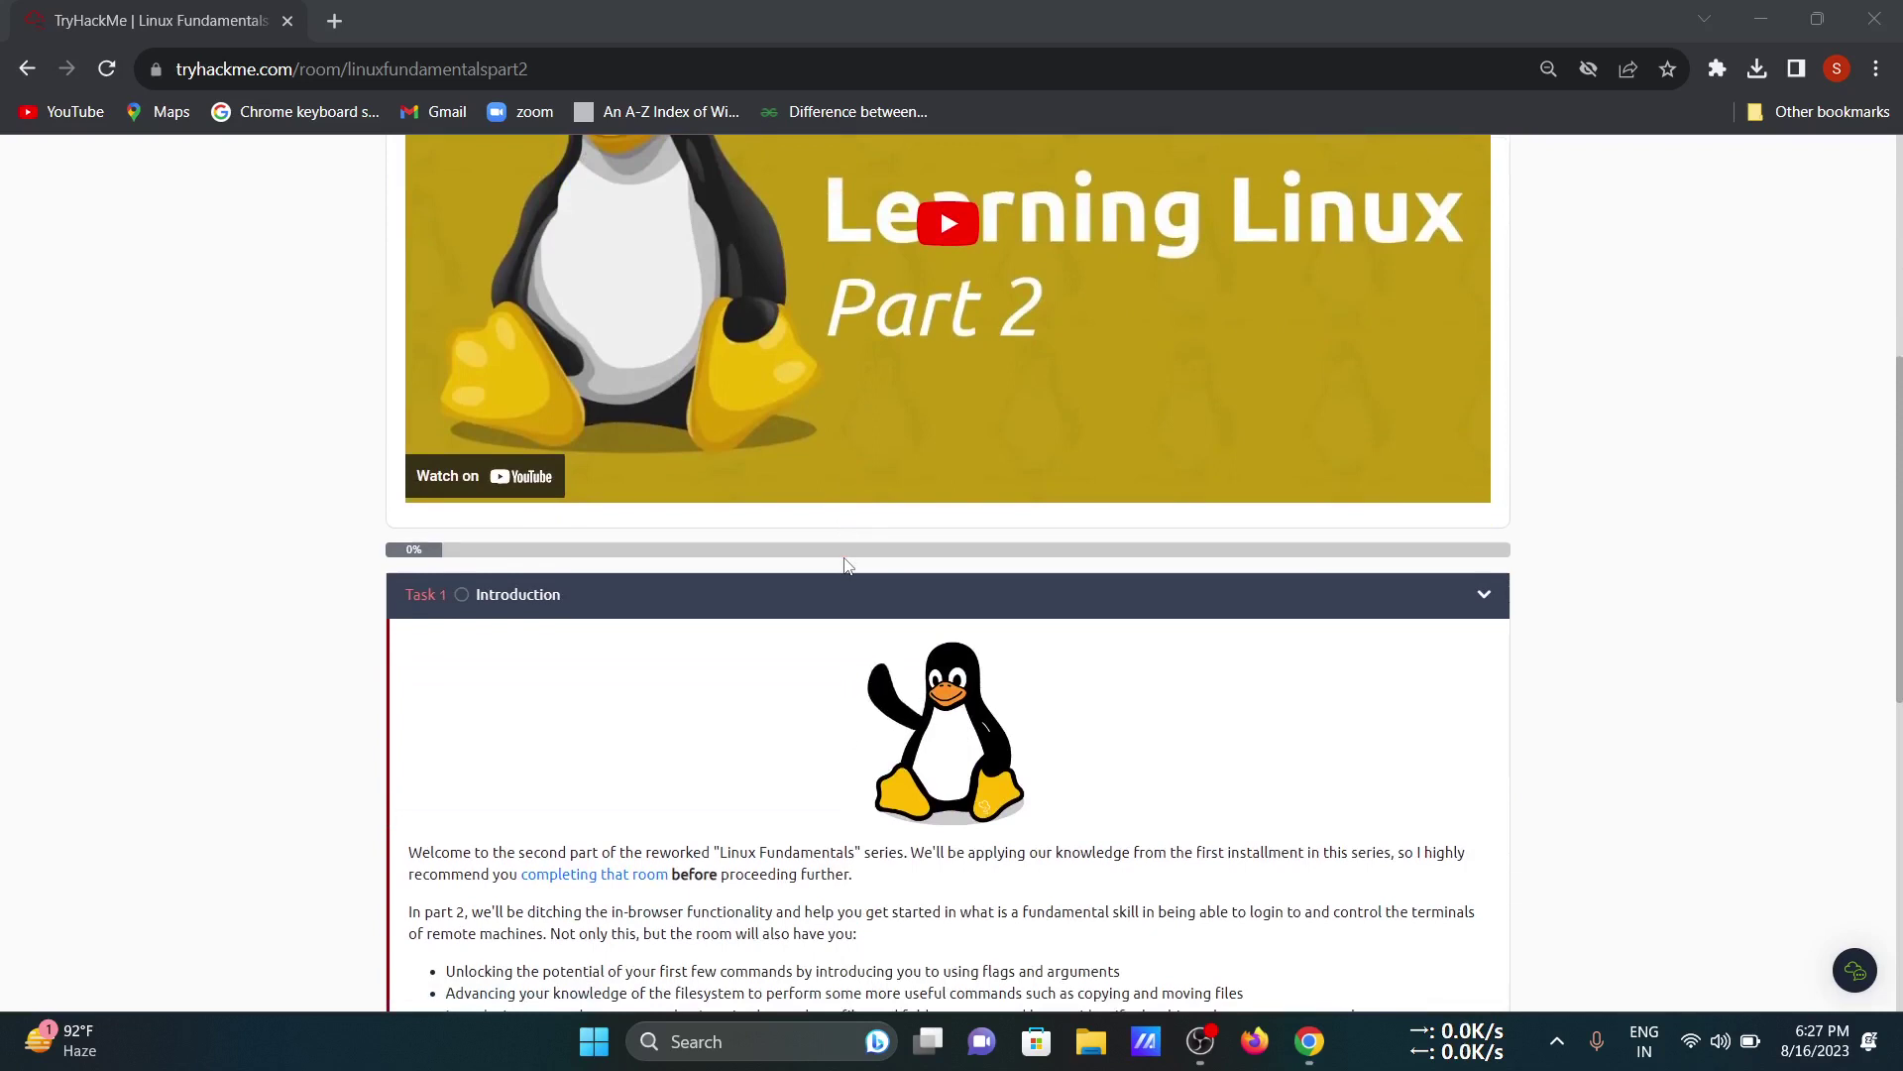
pyautogui.scroll(-2, 844, 565)
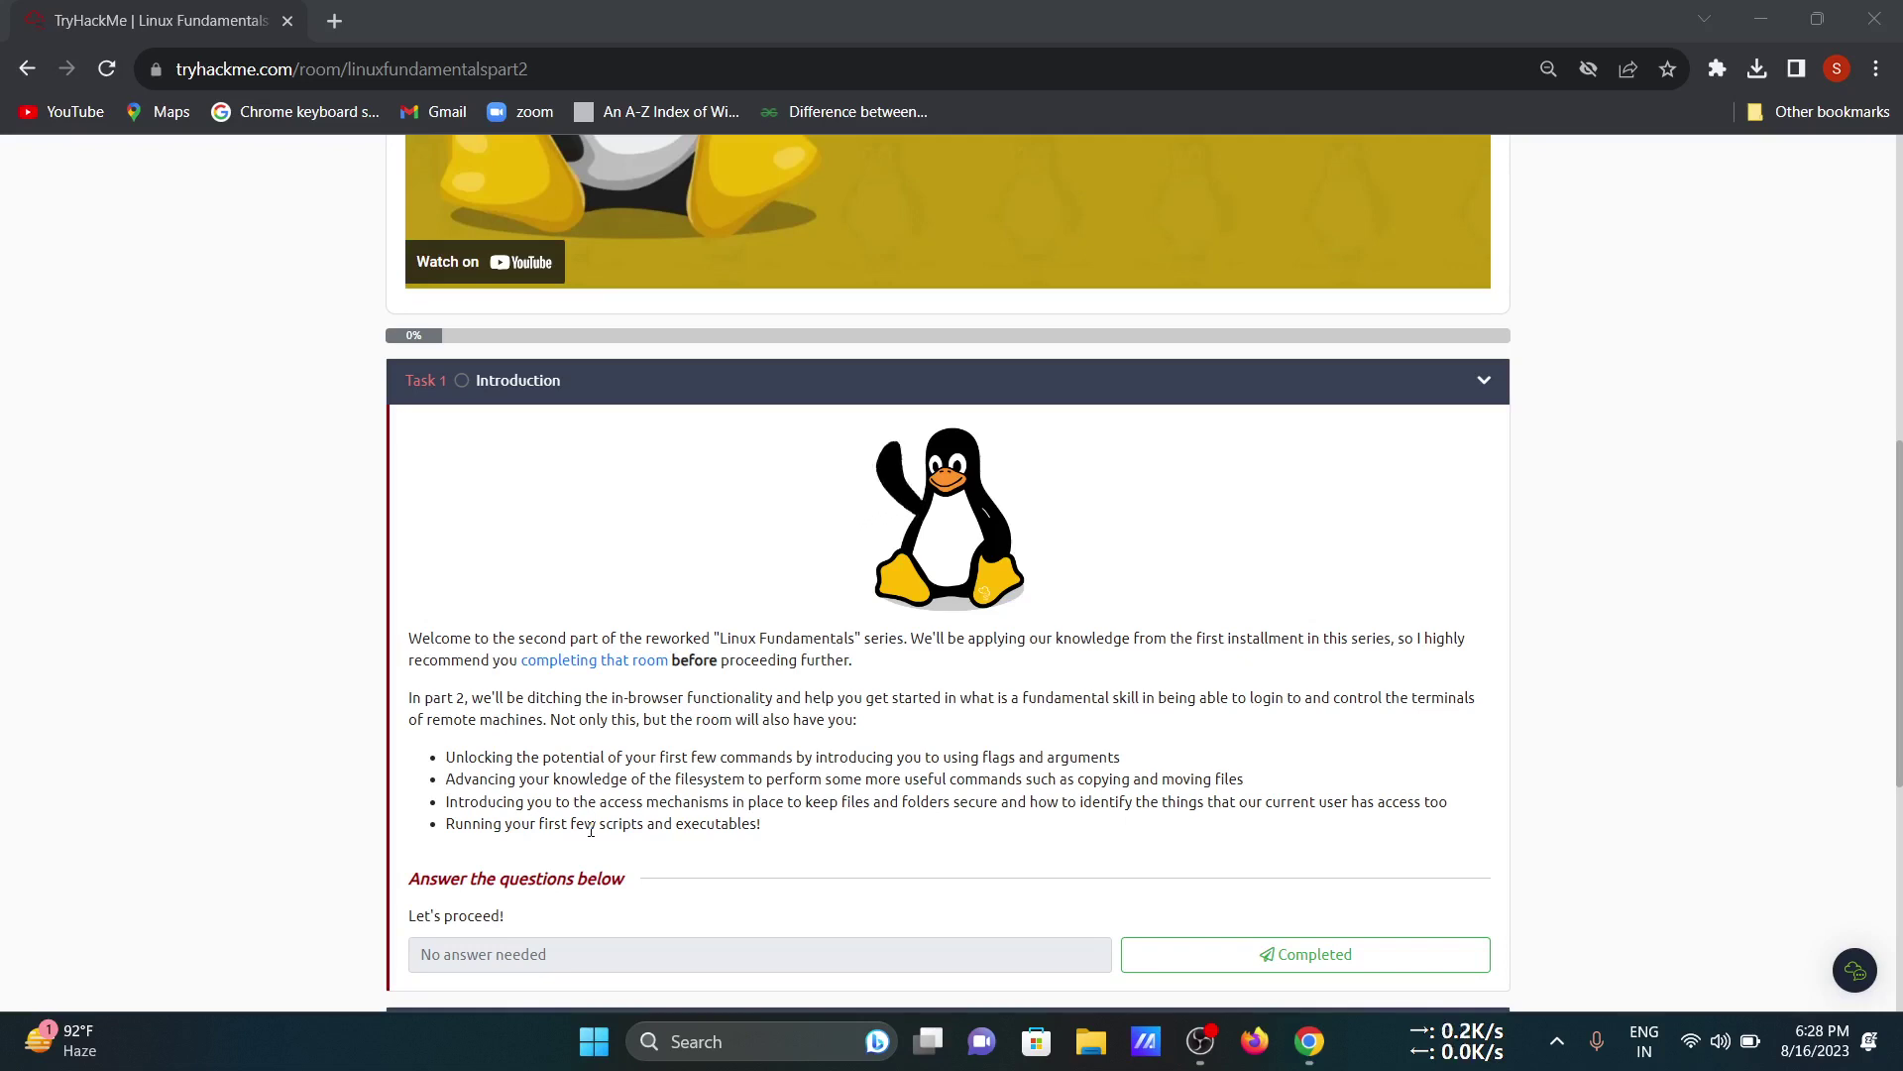
pyautogui.scroll(-4, 677, 799)
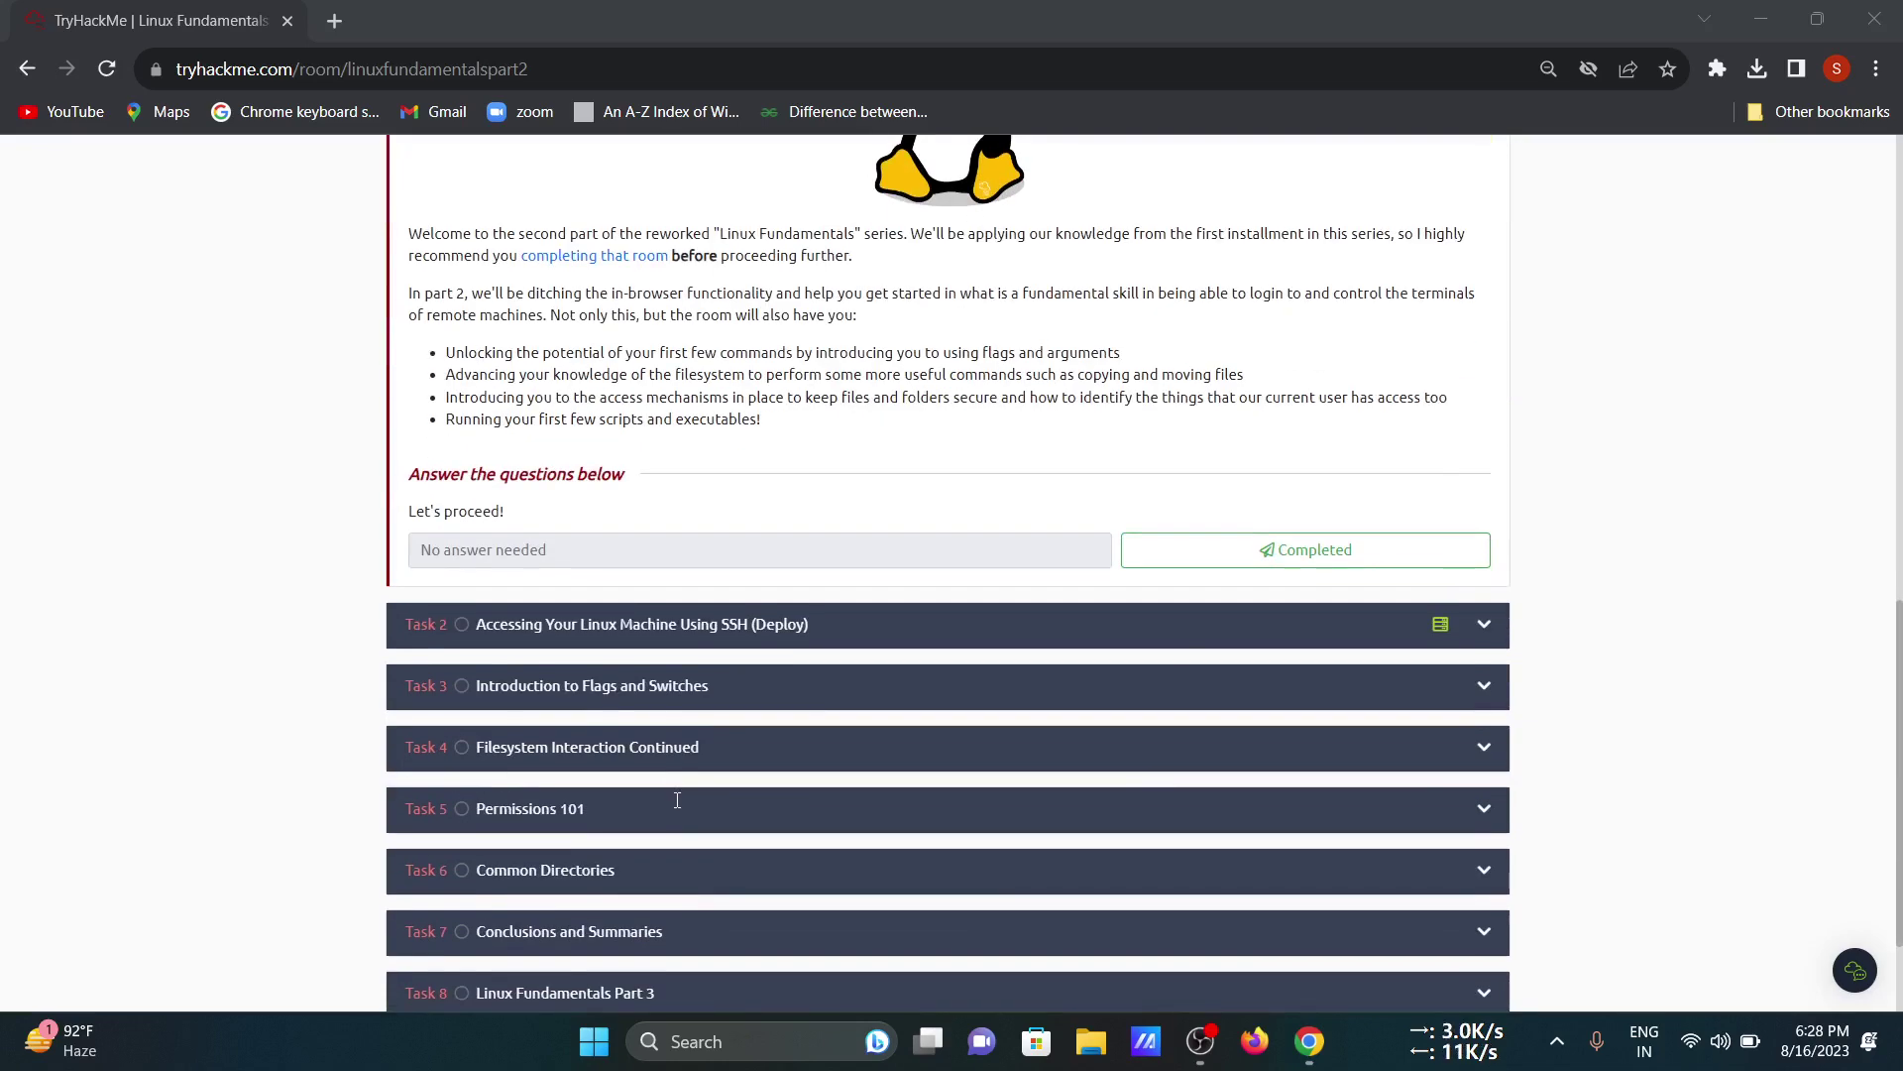
pyautogui.click(1318, 569)
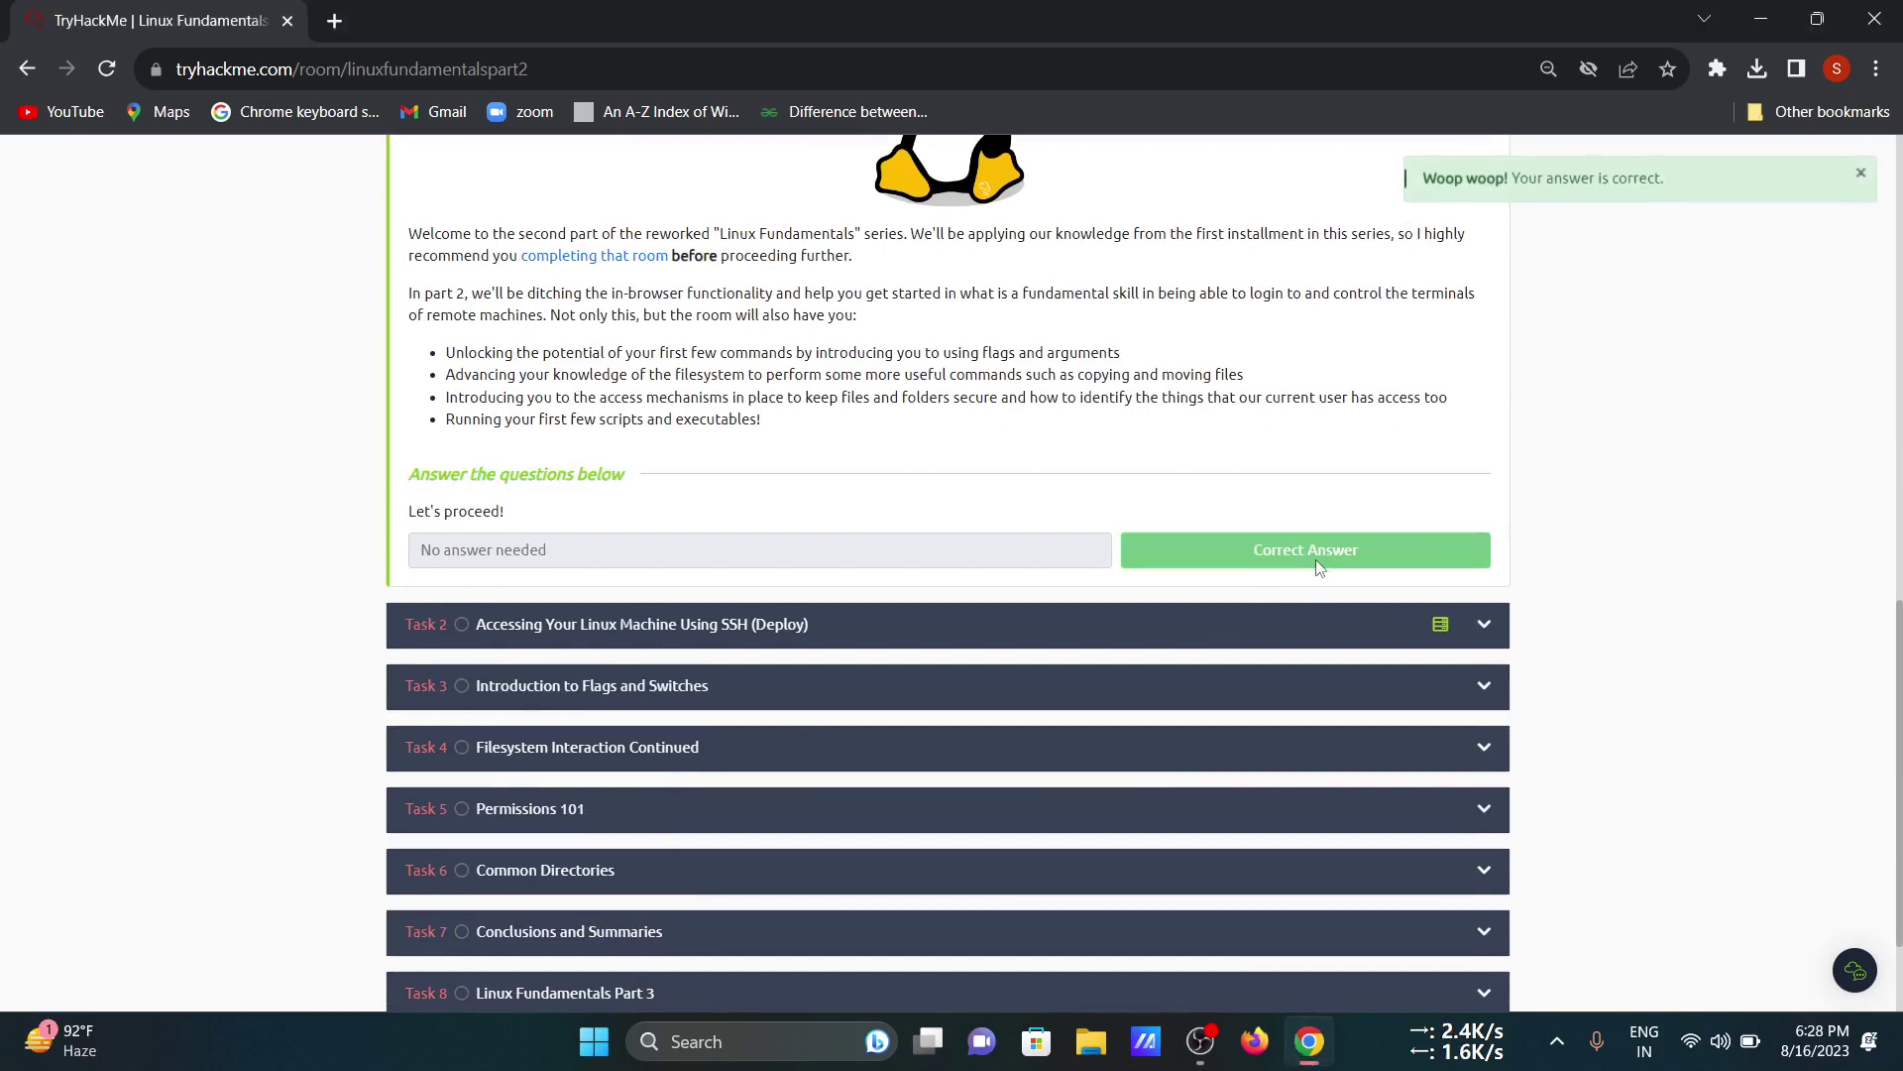
pyautogui.click(1256, 642)
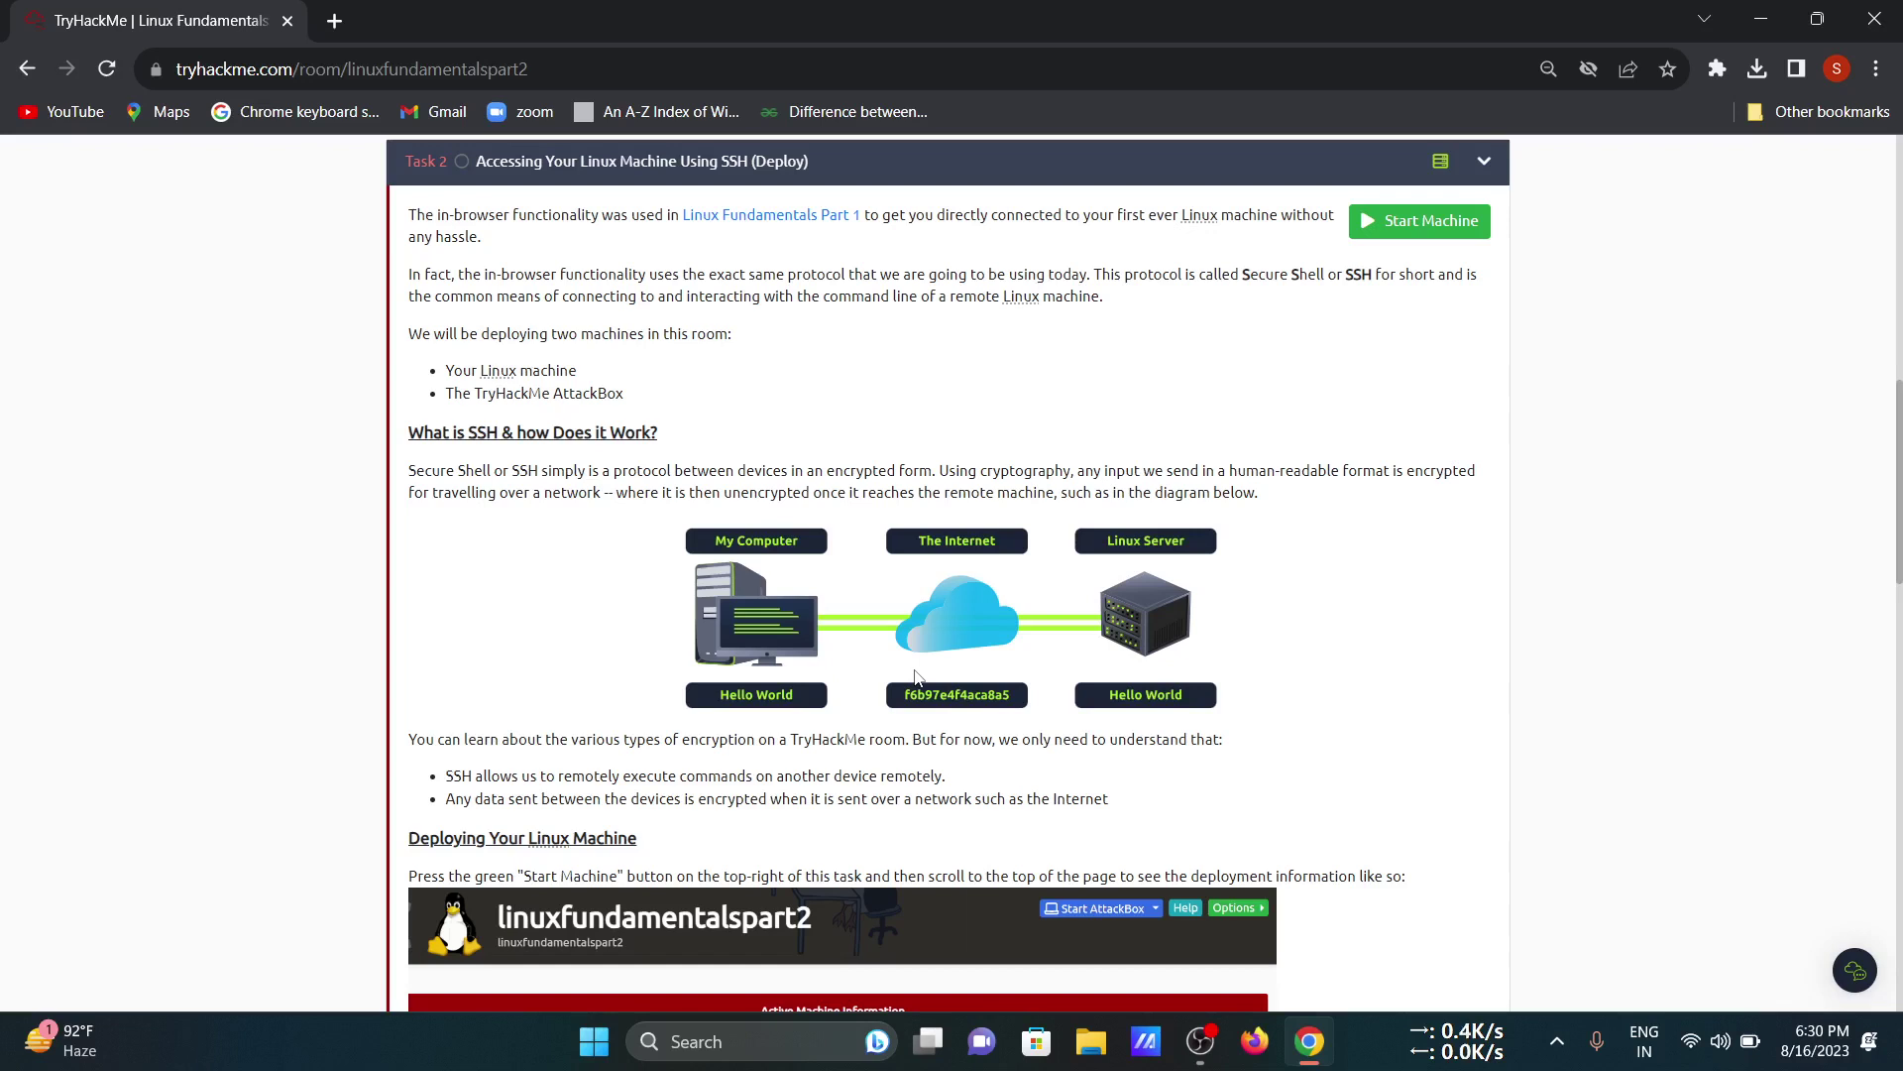
pyautogui.scroll(-2, 916, 677)
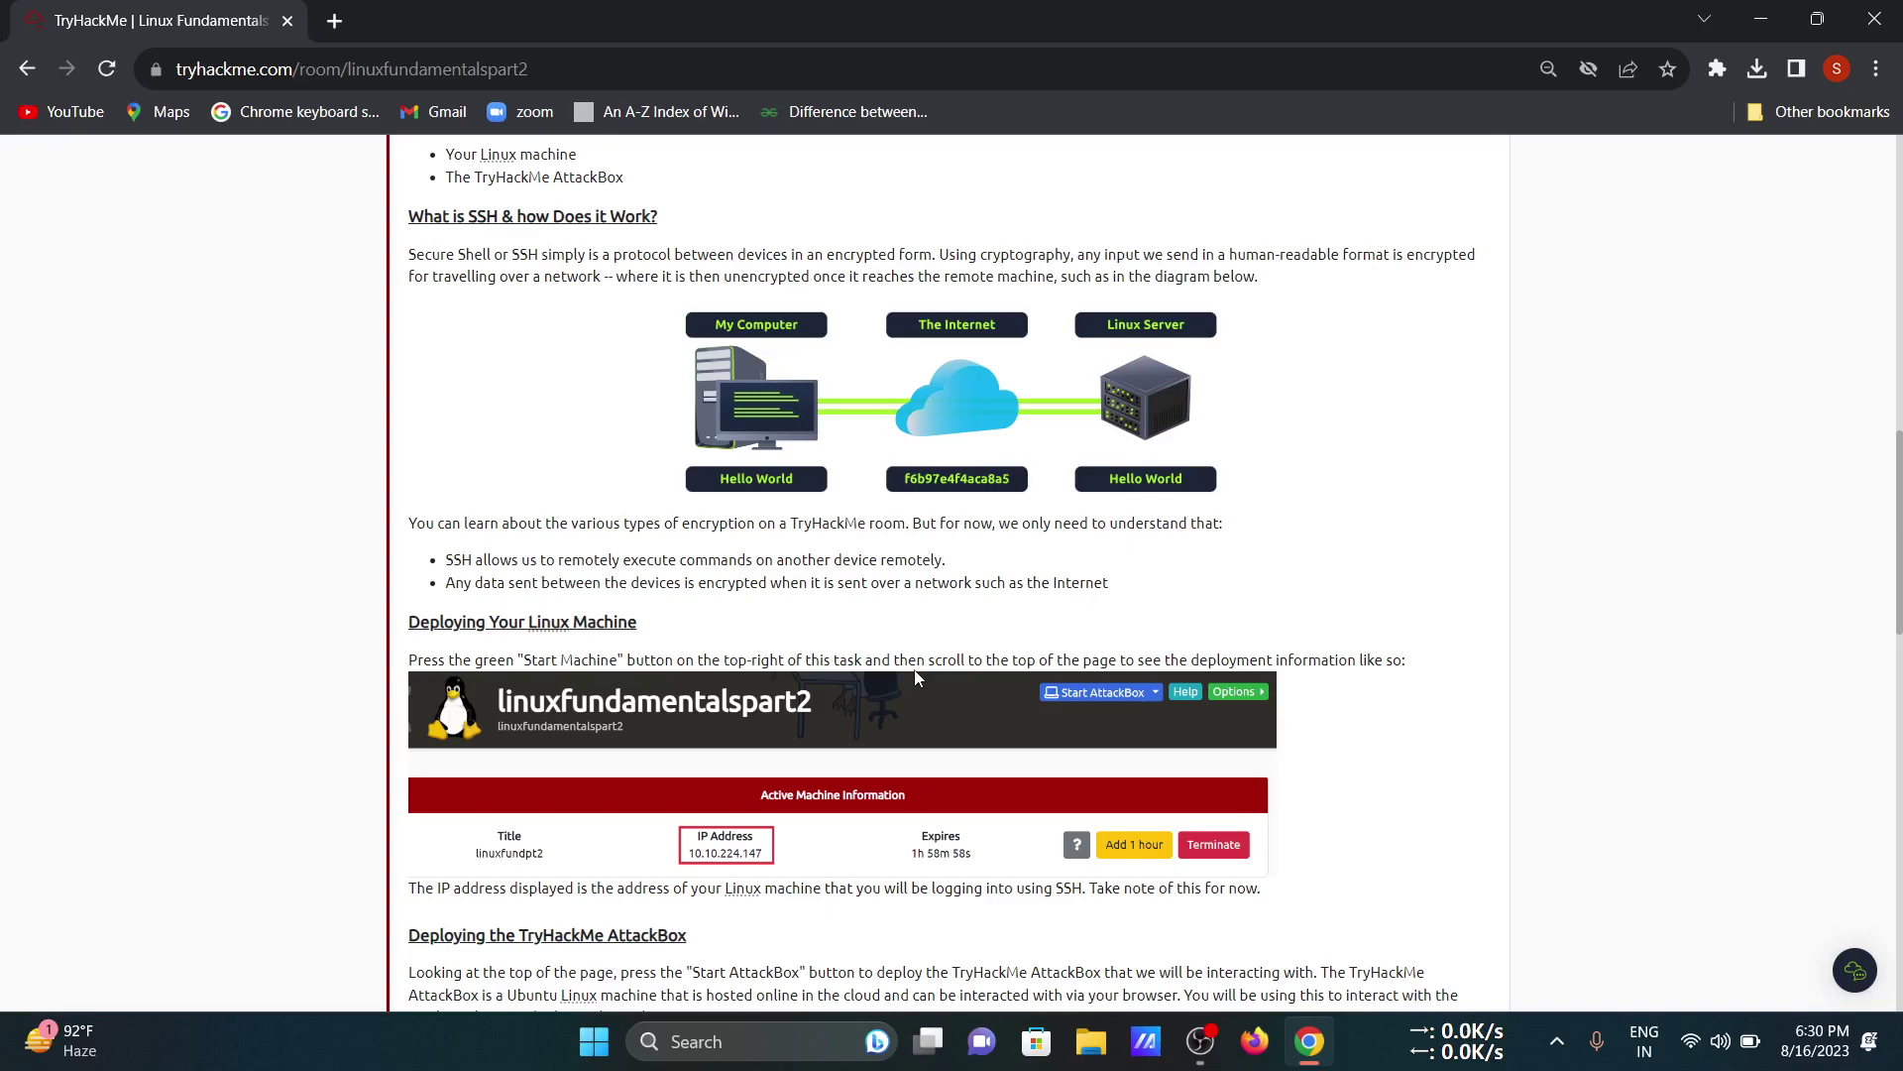
pyautogui.scroll(-1, 915, 676)
pyautogui.scroll(-4, 914, 674)
pyautogui.scroll(-4, 914, 669)
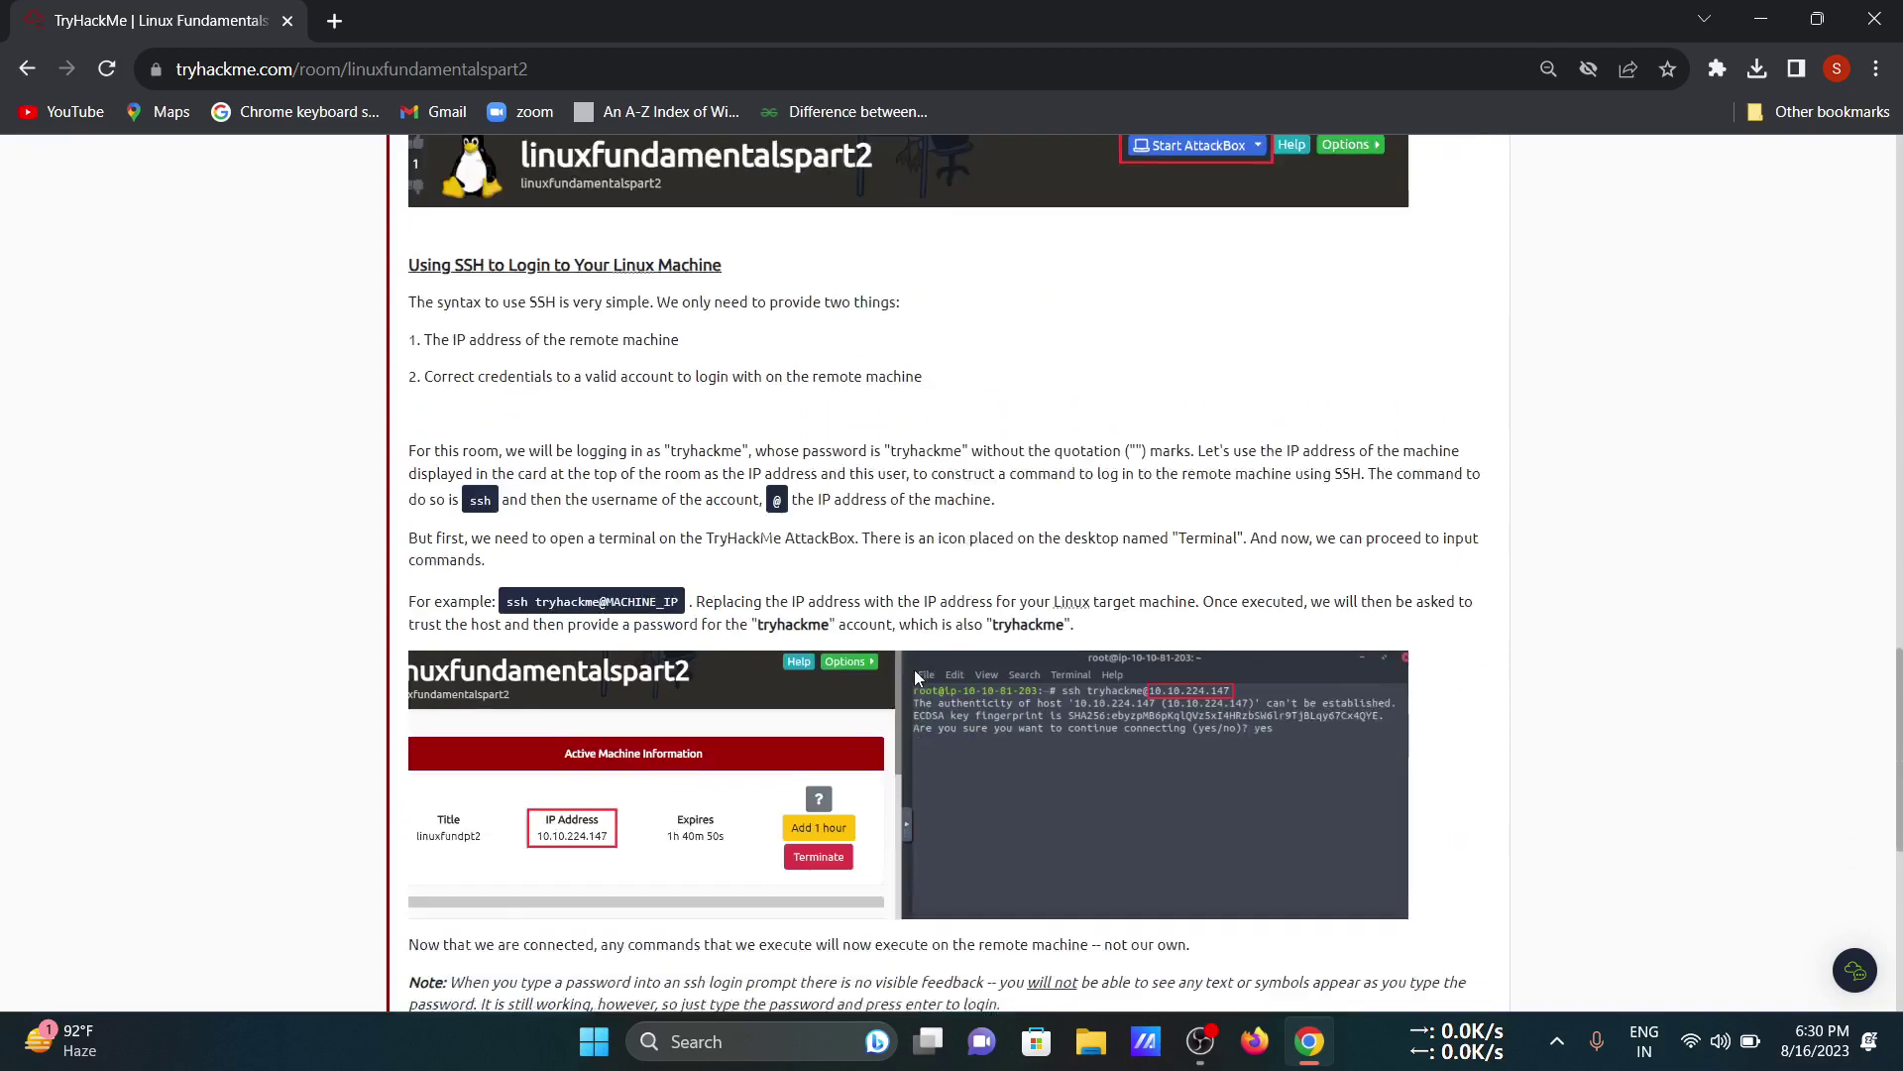
pyautogui.scroll(-1, 914, 669)
pyautogui.scroll(-2, 914, 670)
pyautogui.scroll(-2, 914, 670)
pyautogui.scroll(6, 914, 669)
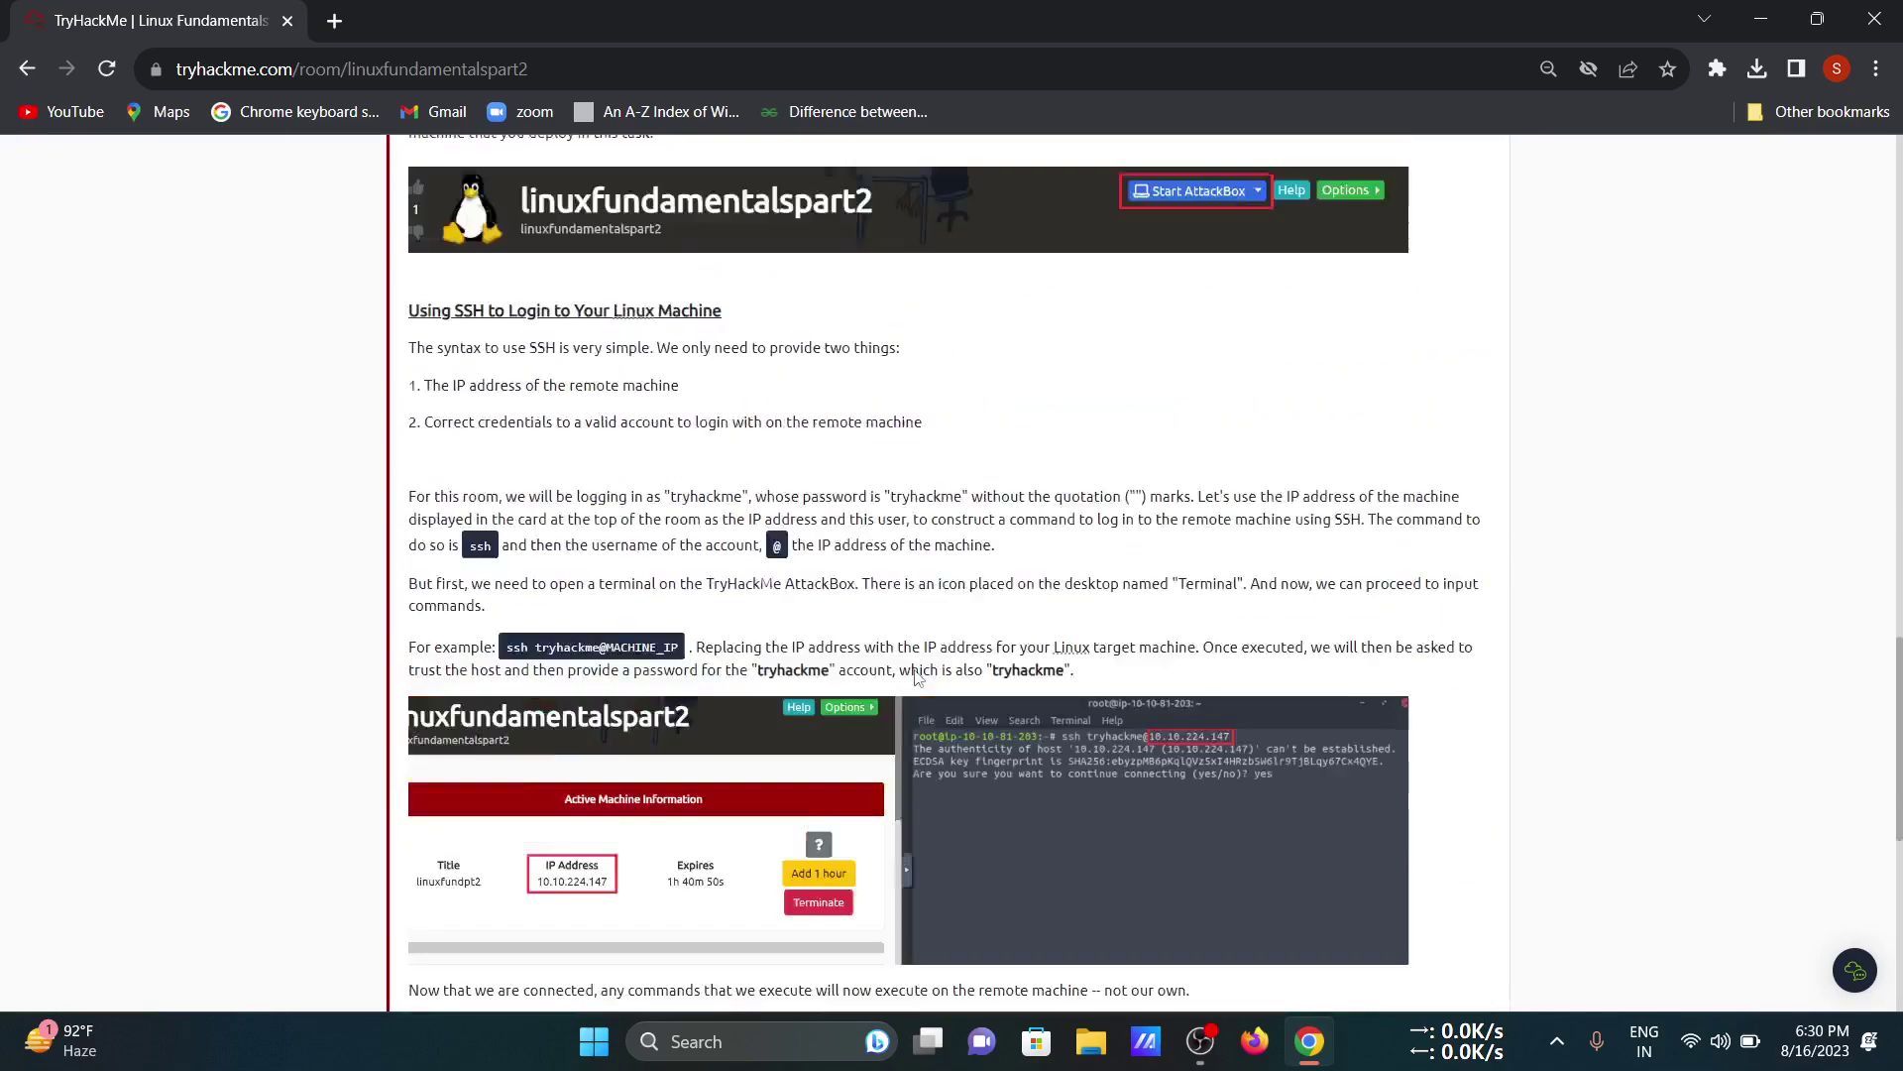
pyautogui.scroll(10, 914, 678)
pyautogui.scroll(1, 1091, 733)
pyautogui.scroll(7, 1289, 793)
pyautogui.scroll(1, 1500, 836)
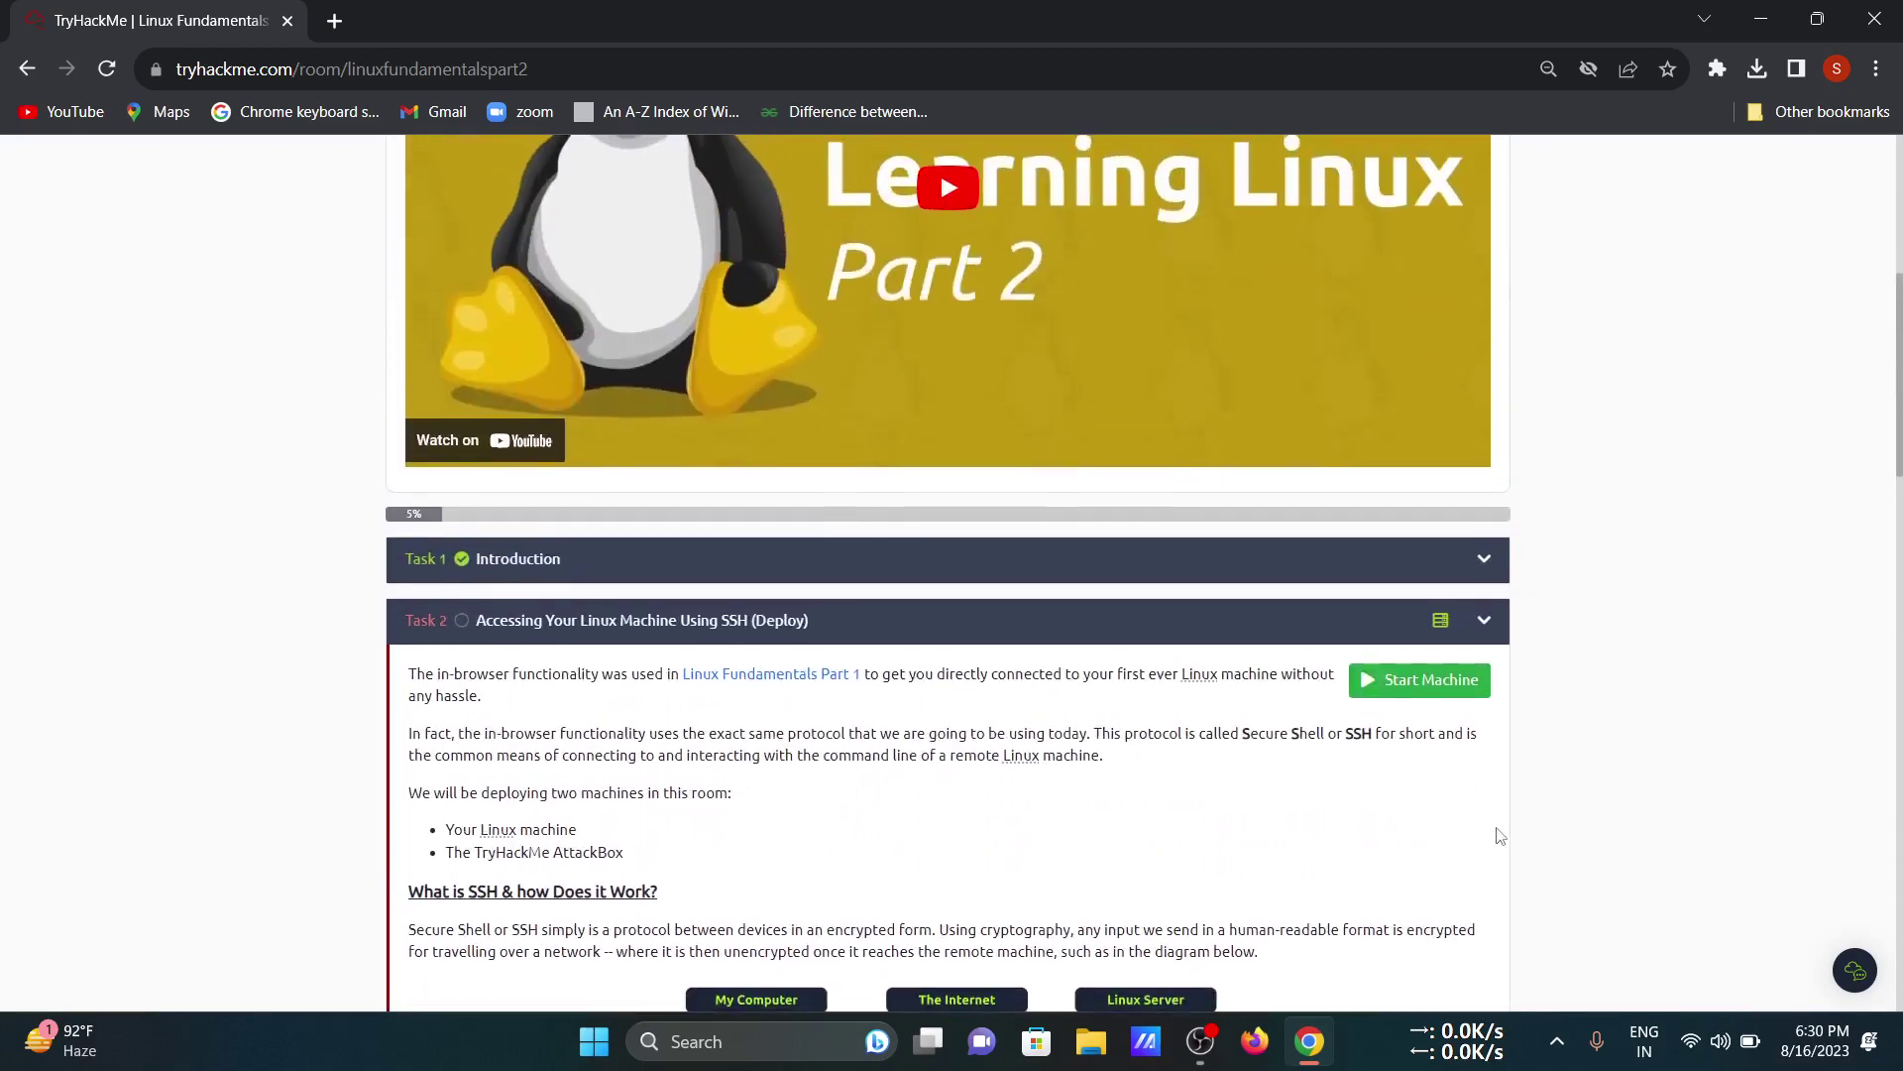
# Start the Task 2 machine and wait for its IP address 10.10.33.105 to appear.
pyautogui.click(1432, 694)
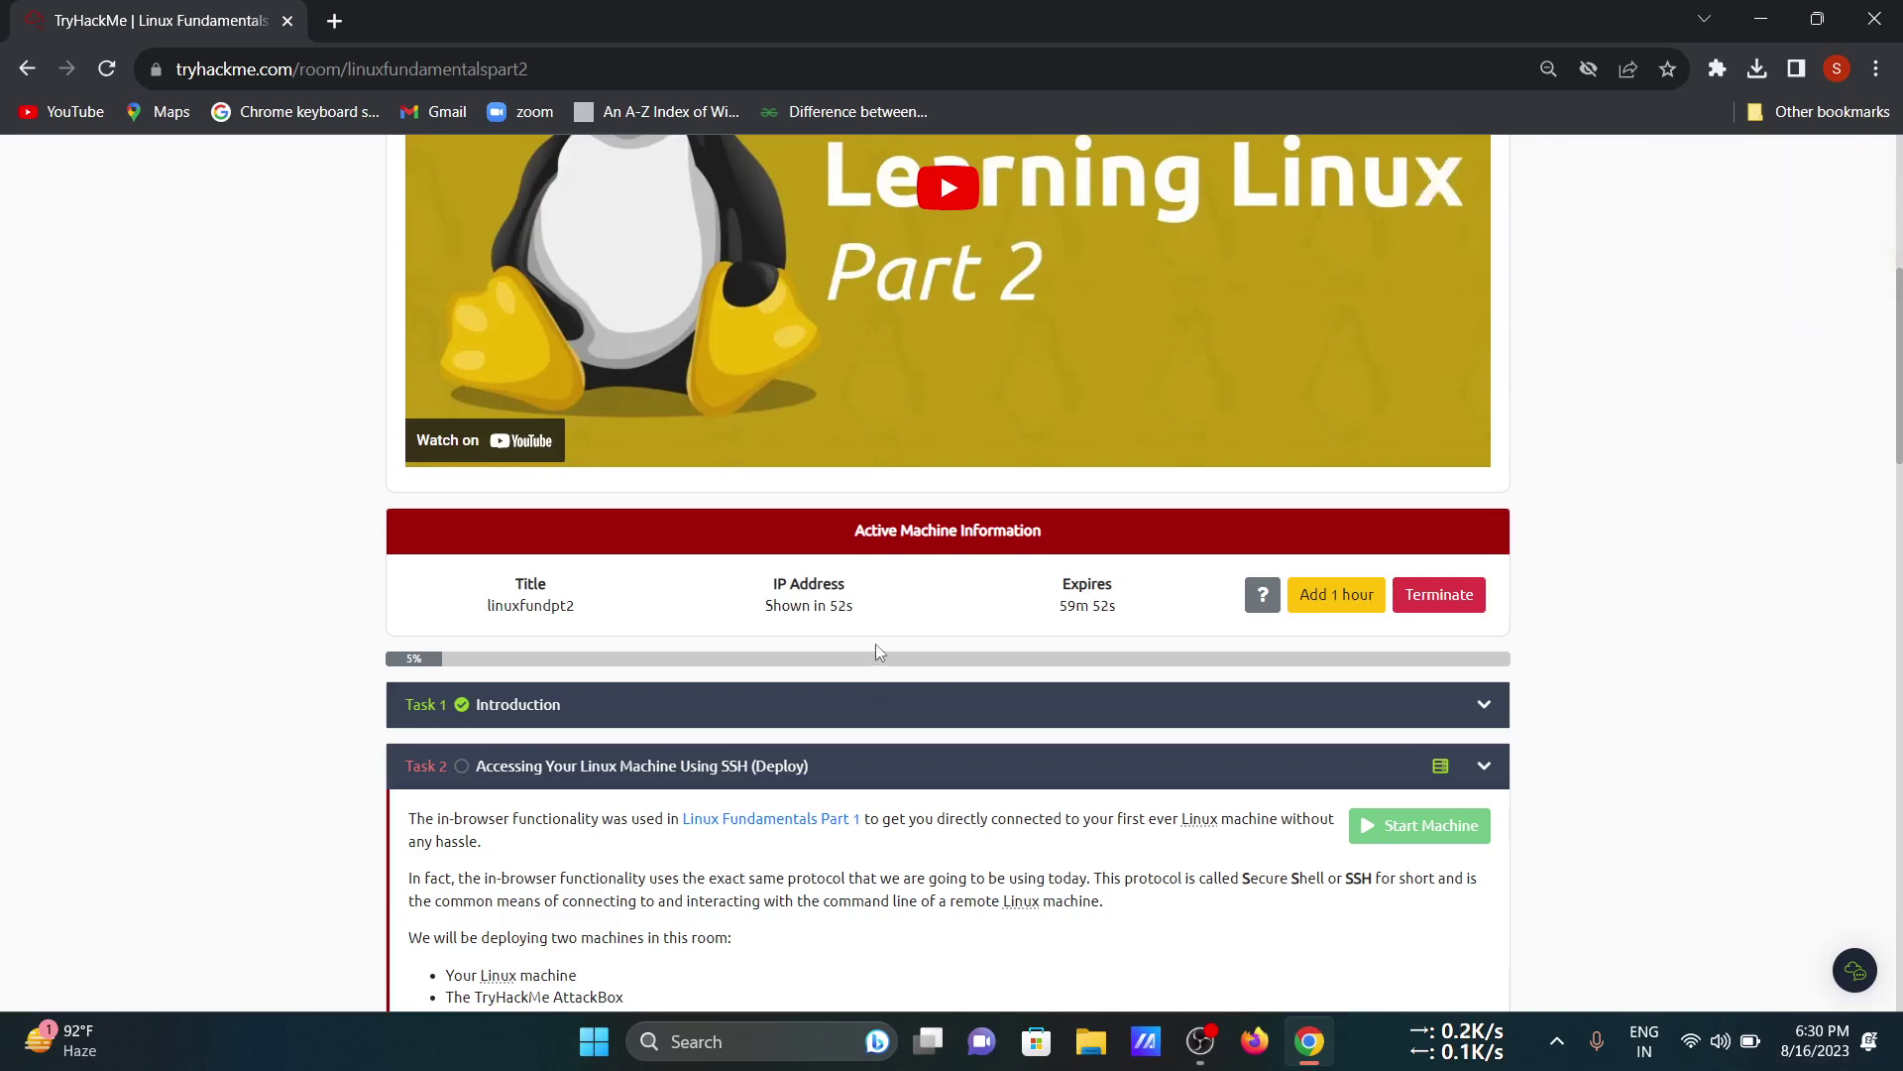
pyautogui.scroll(-4, 876, 651)
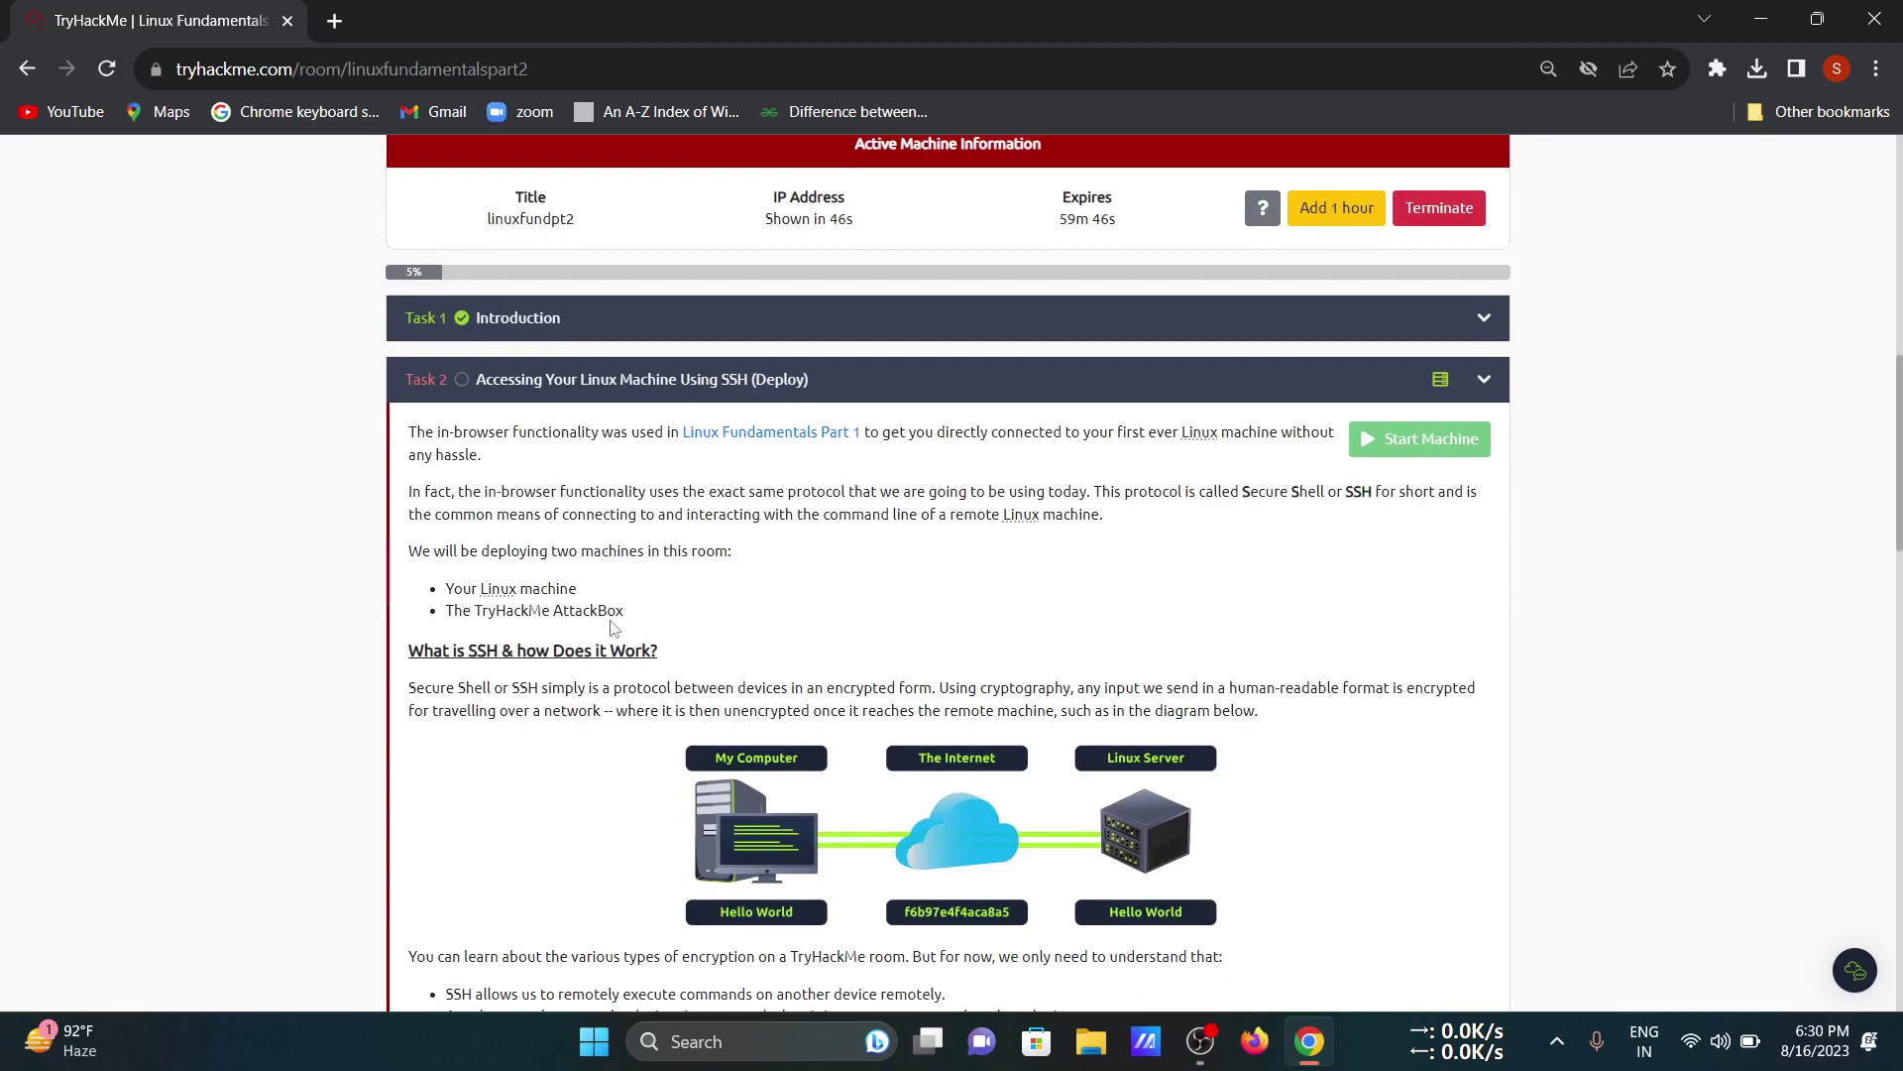
pyautogui.scroll(2, 1061, 367)
pyautogui.scroll(5, 1060, 367)
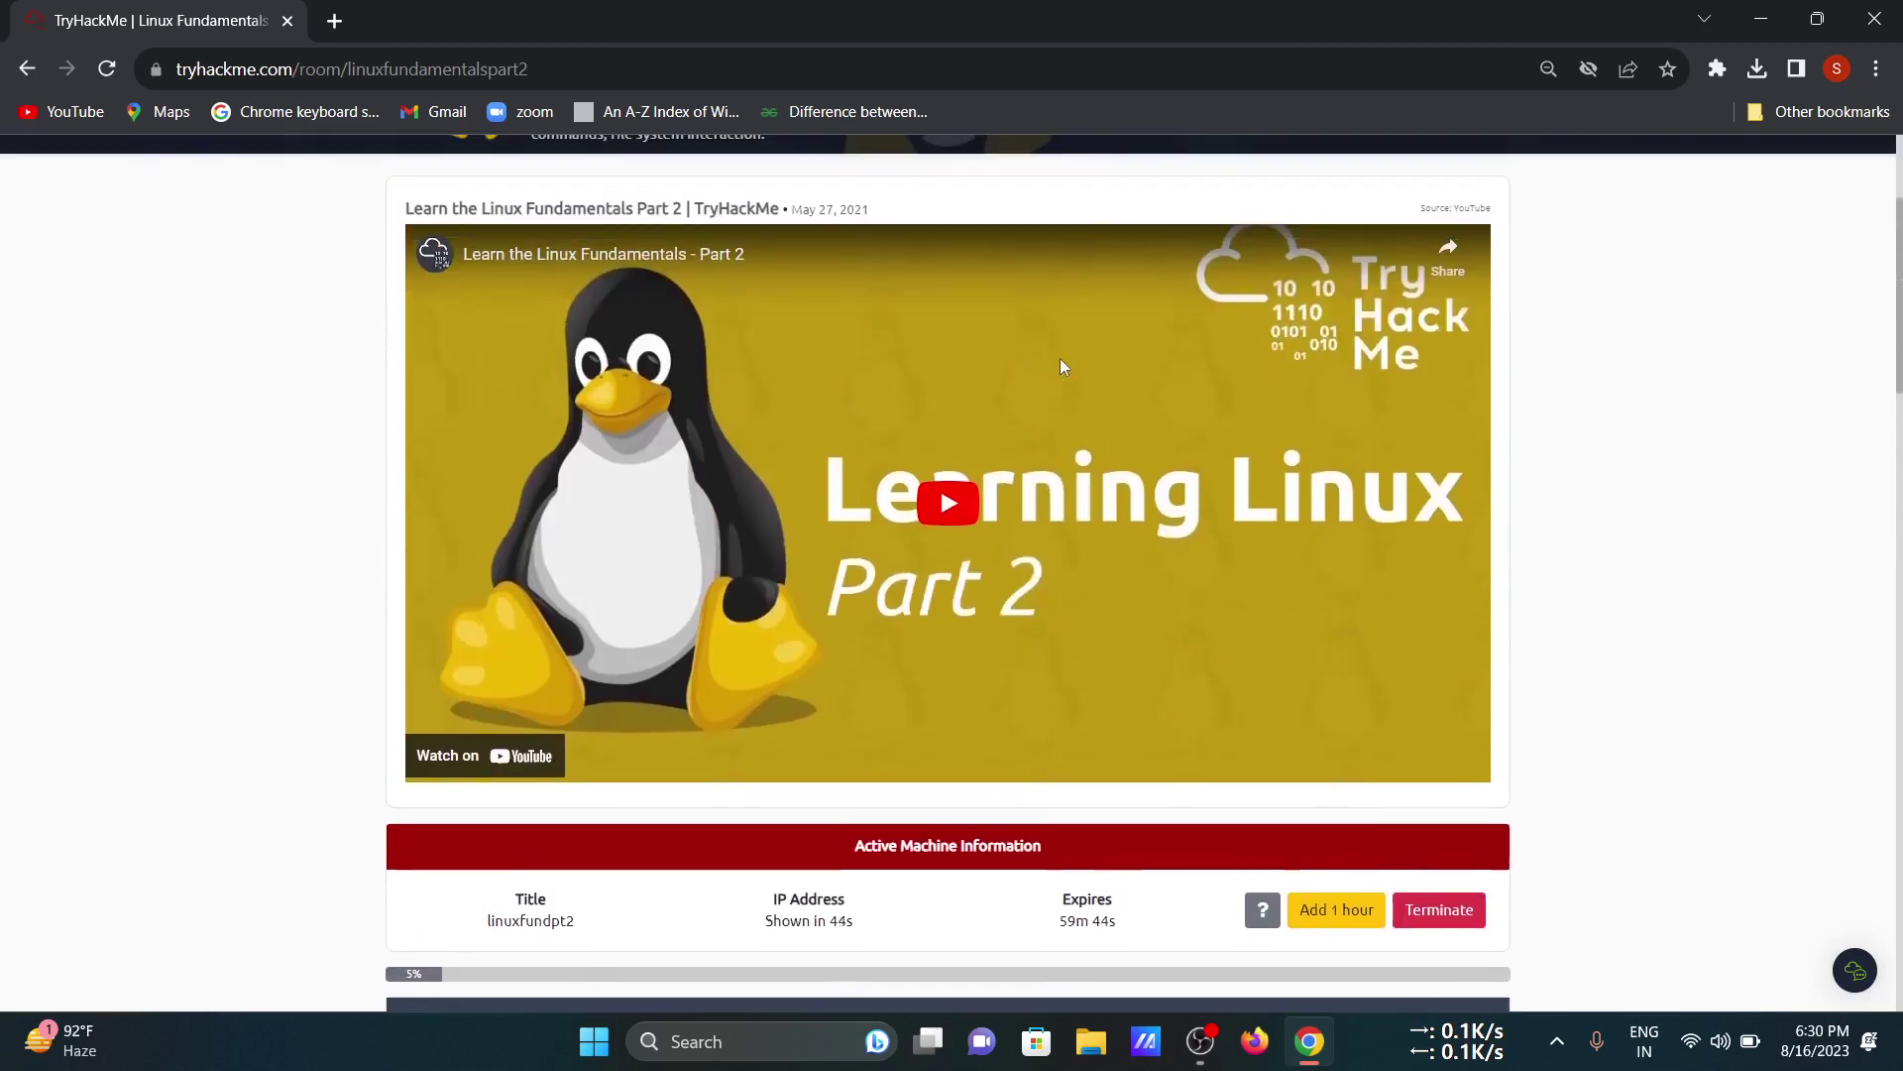
pyautogui.scroll(3, 1061, 367)
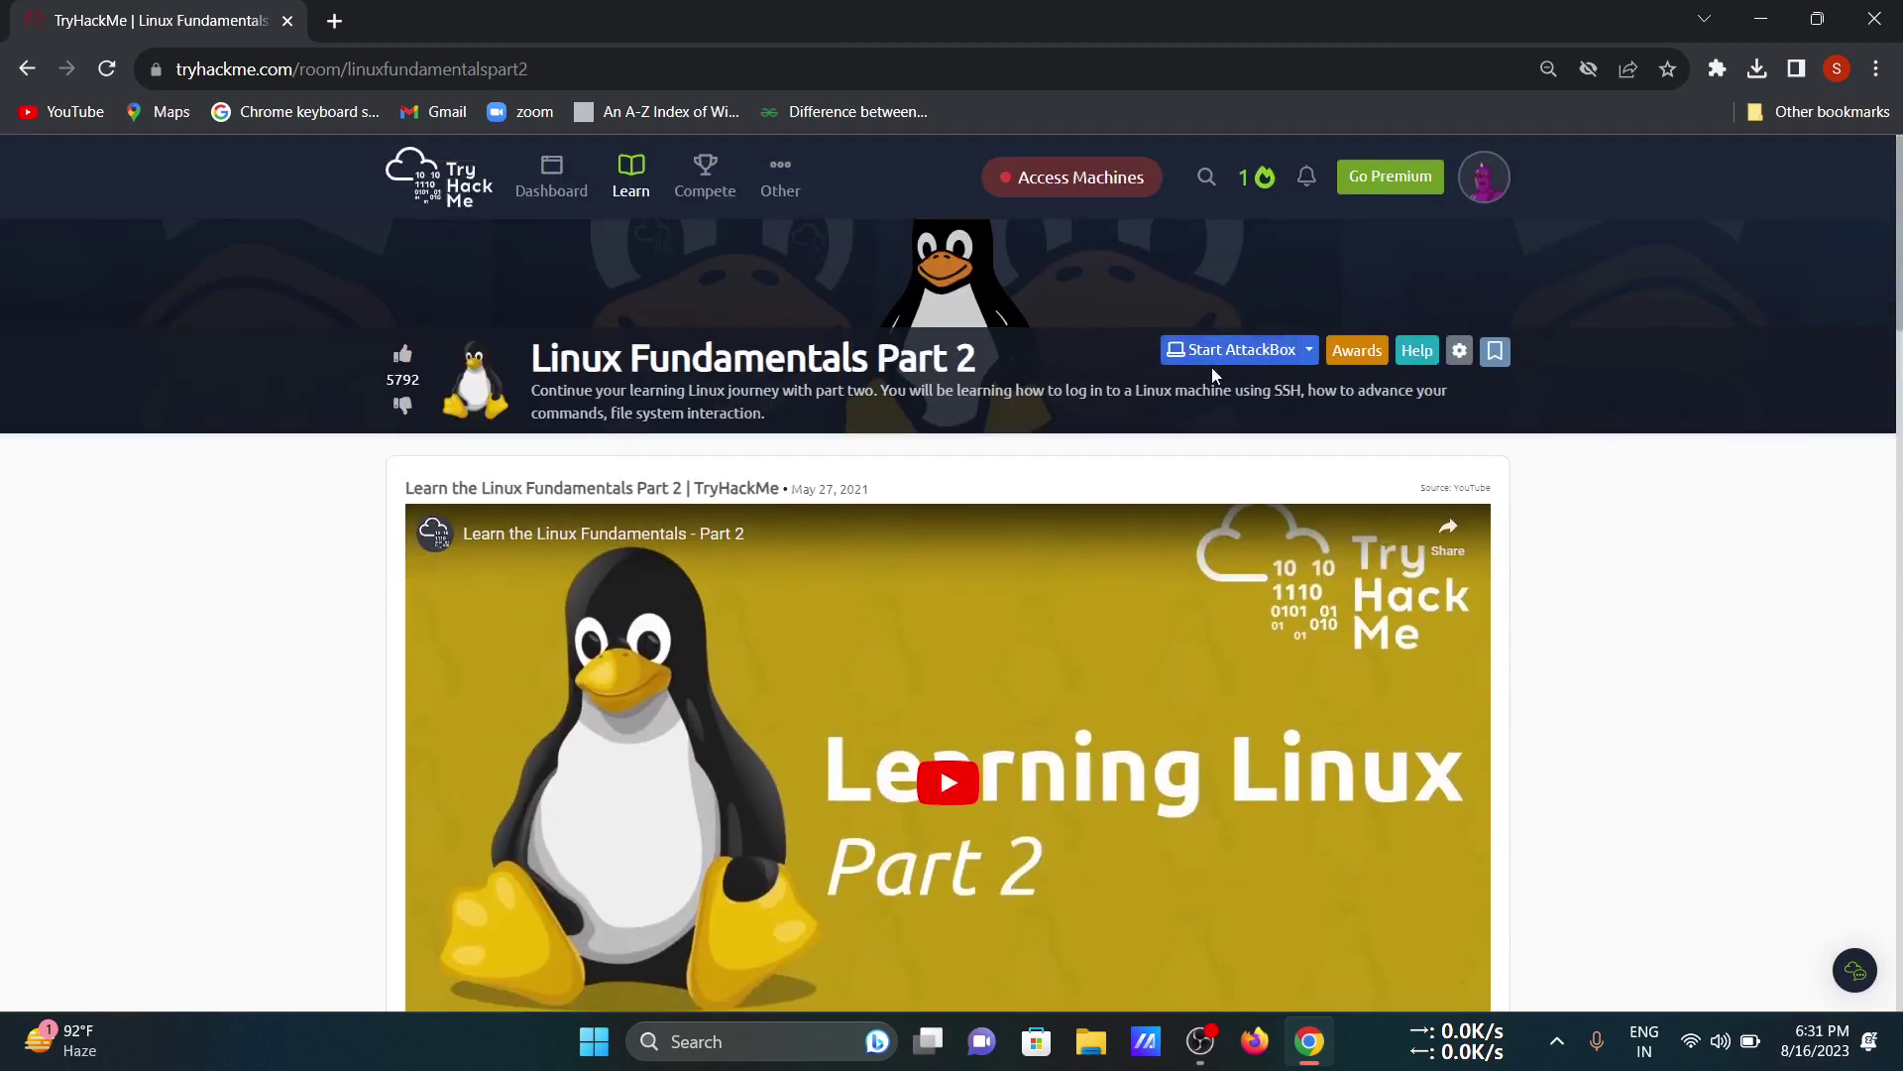
pyautogui.scroll(-5, 1207, 382)
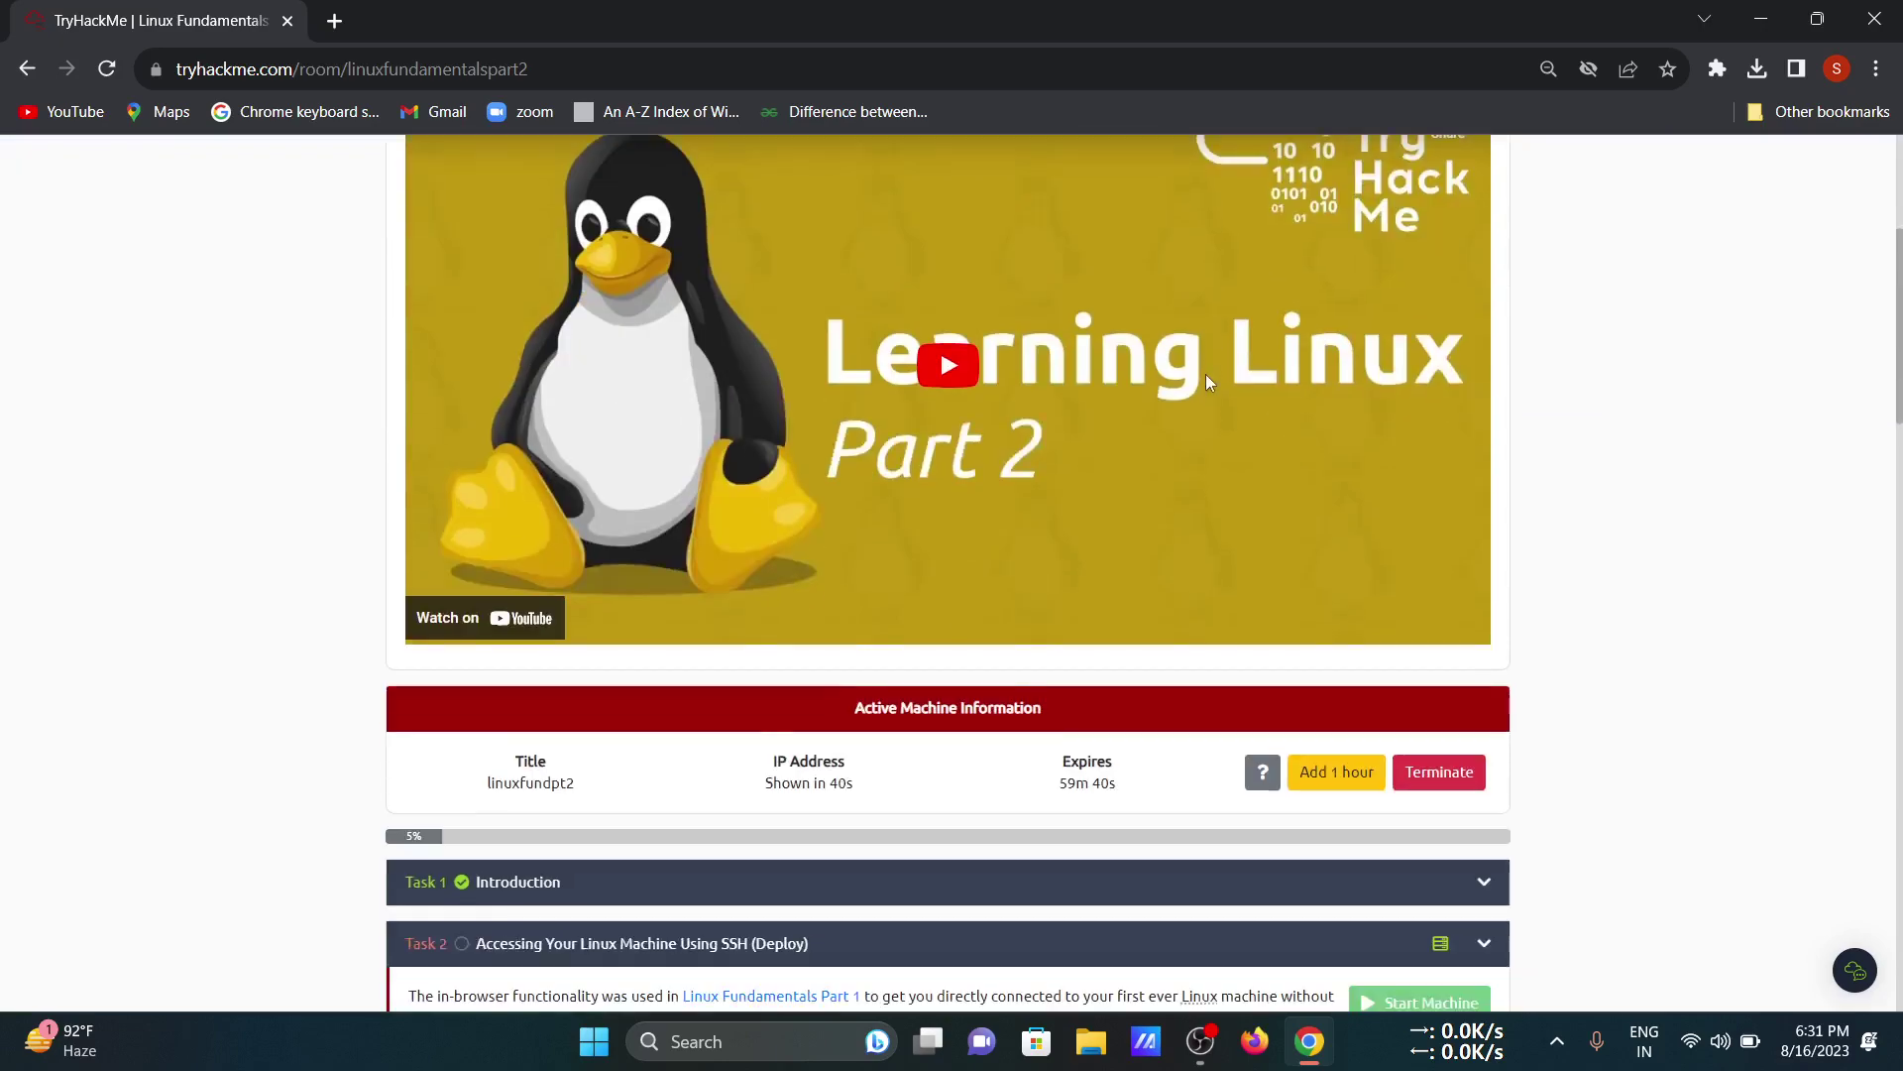
pyautogui.scroll(-1, 1207, 381)
pyautogui.scroll(-1, 1207, 382)
pyautogui.scroll(-4, 1207, 381)
pyautogui.scroll(-3, 1207, 382)
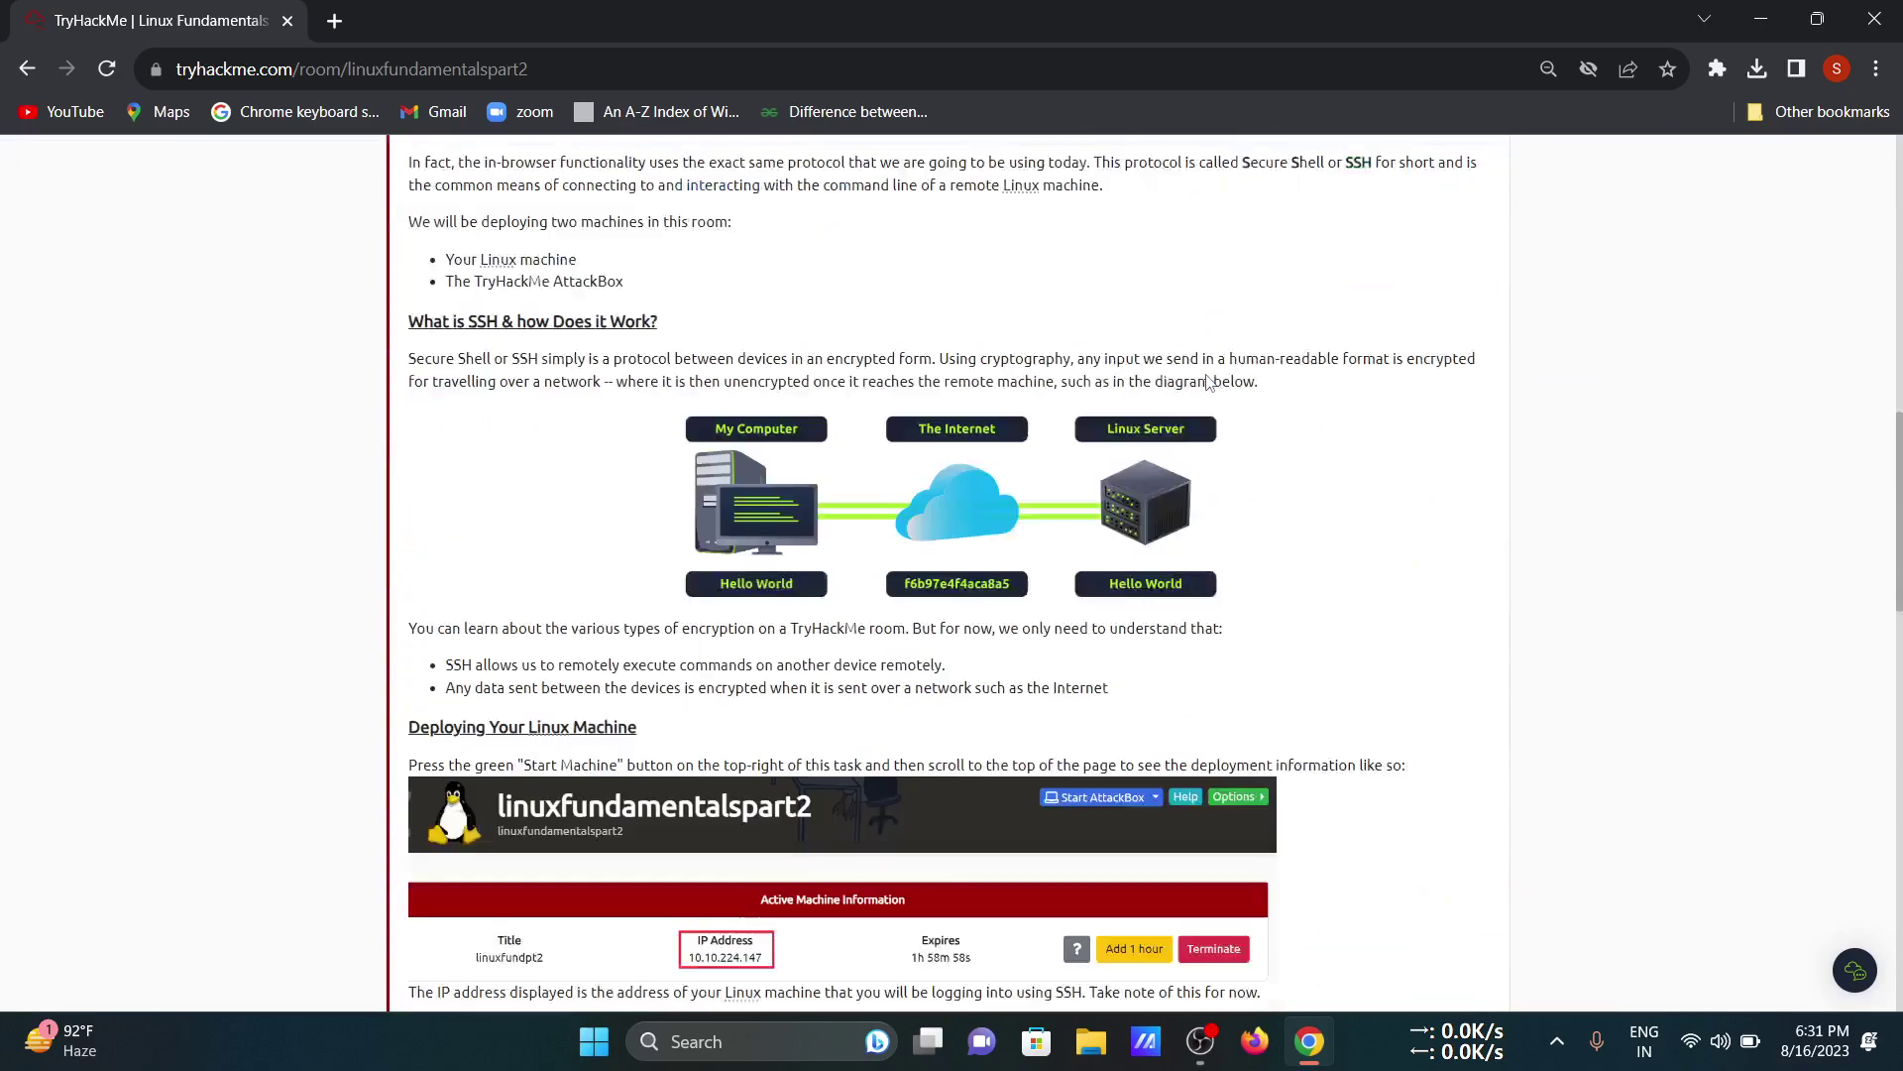
pyautogui.scroll(-3, 1207, 382)
pyautogui.scroll(-2, 1207, 382)
pyautogui.scroll(-4, 1207, 382)
pyautogui.scroll(-5, 1210, 383)
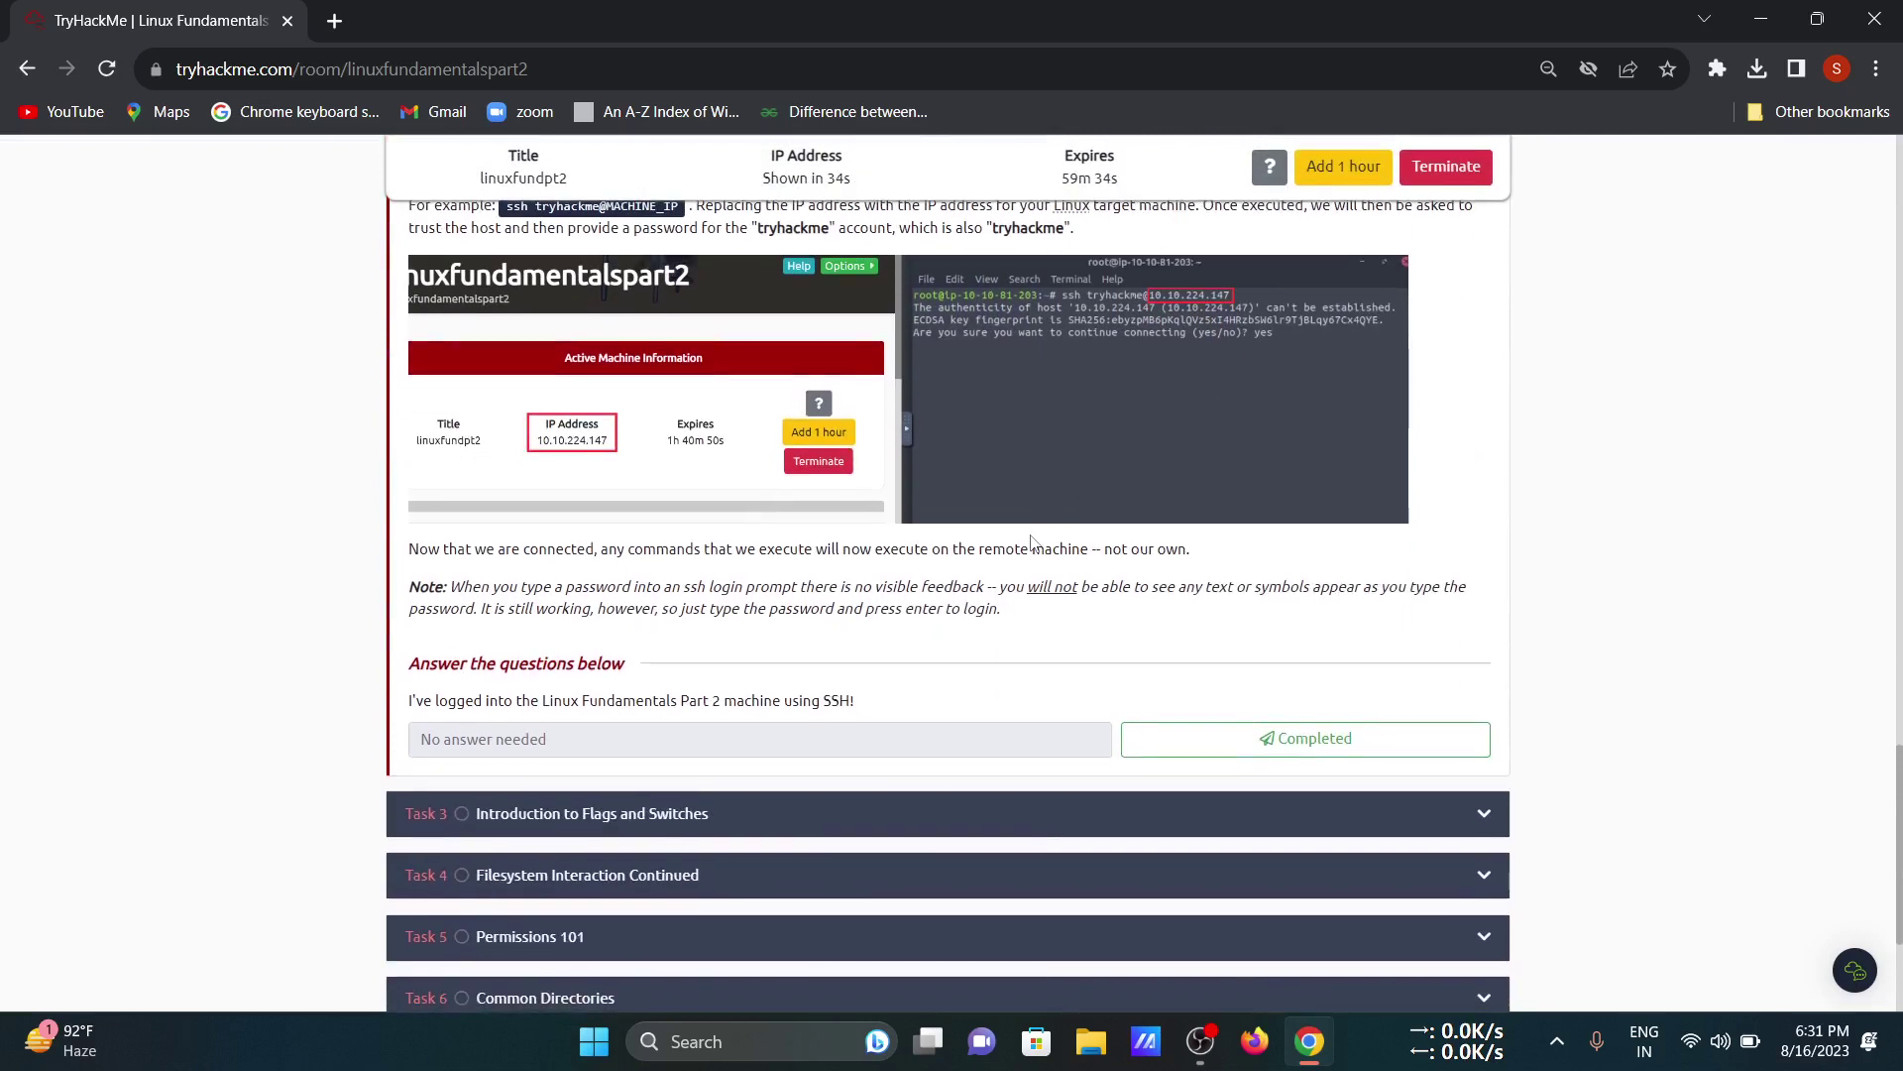
pyautogui.scroll(2, 1031, 543)
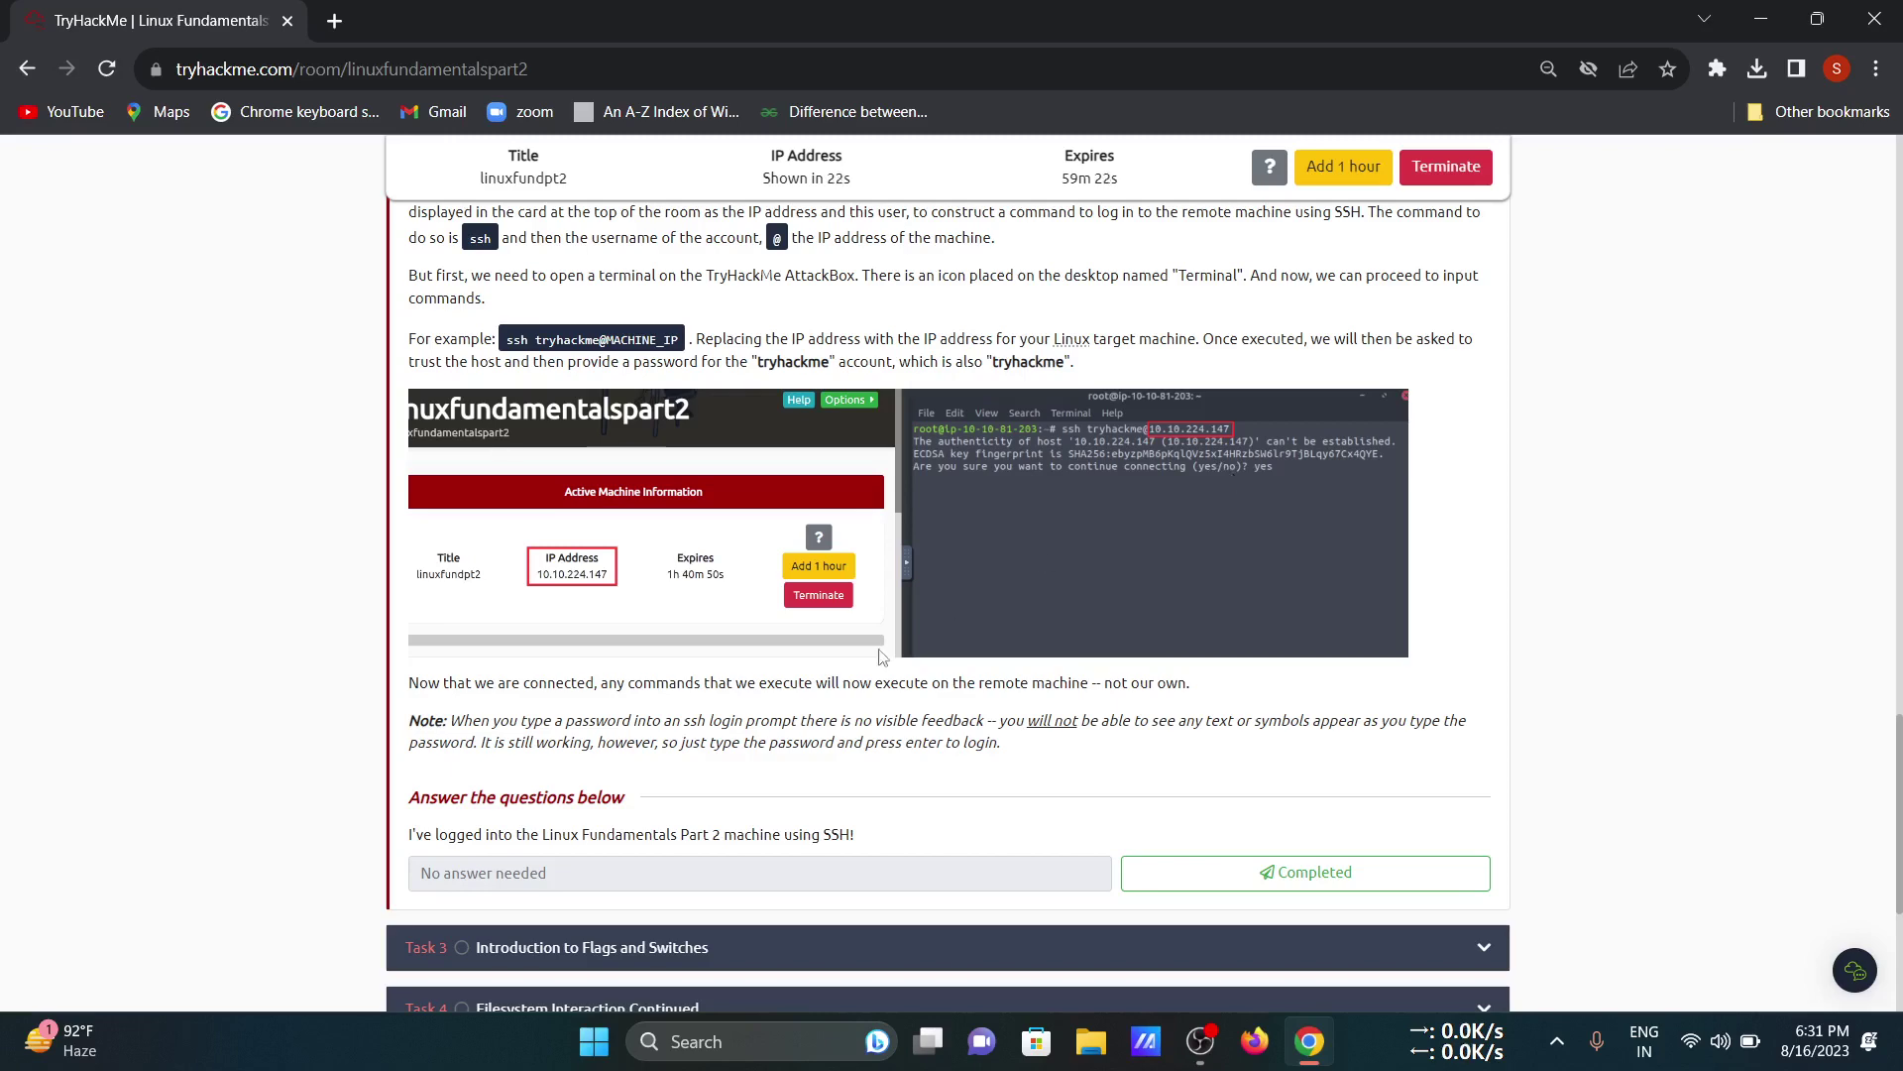
pyautogui.scroll(2, 690, 751)
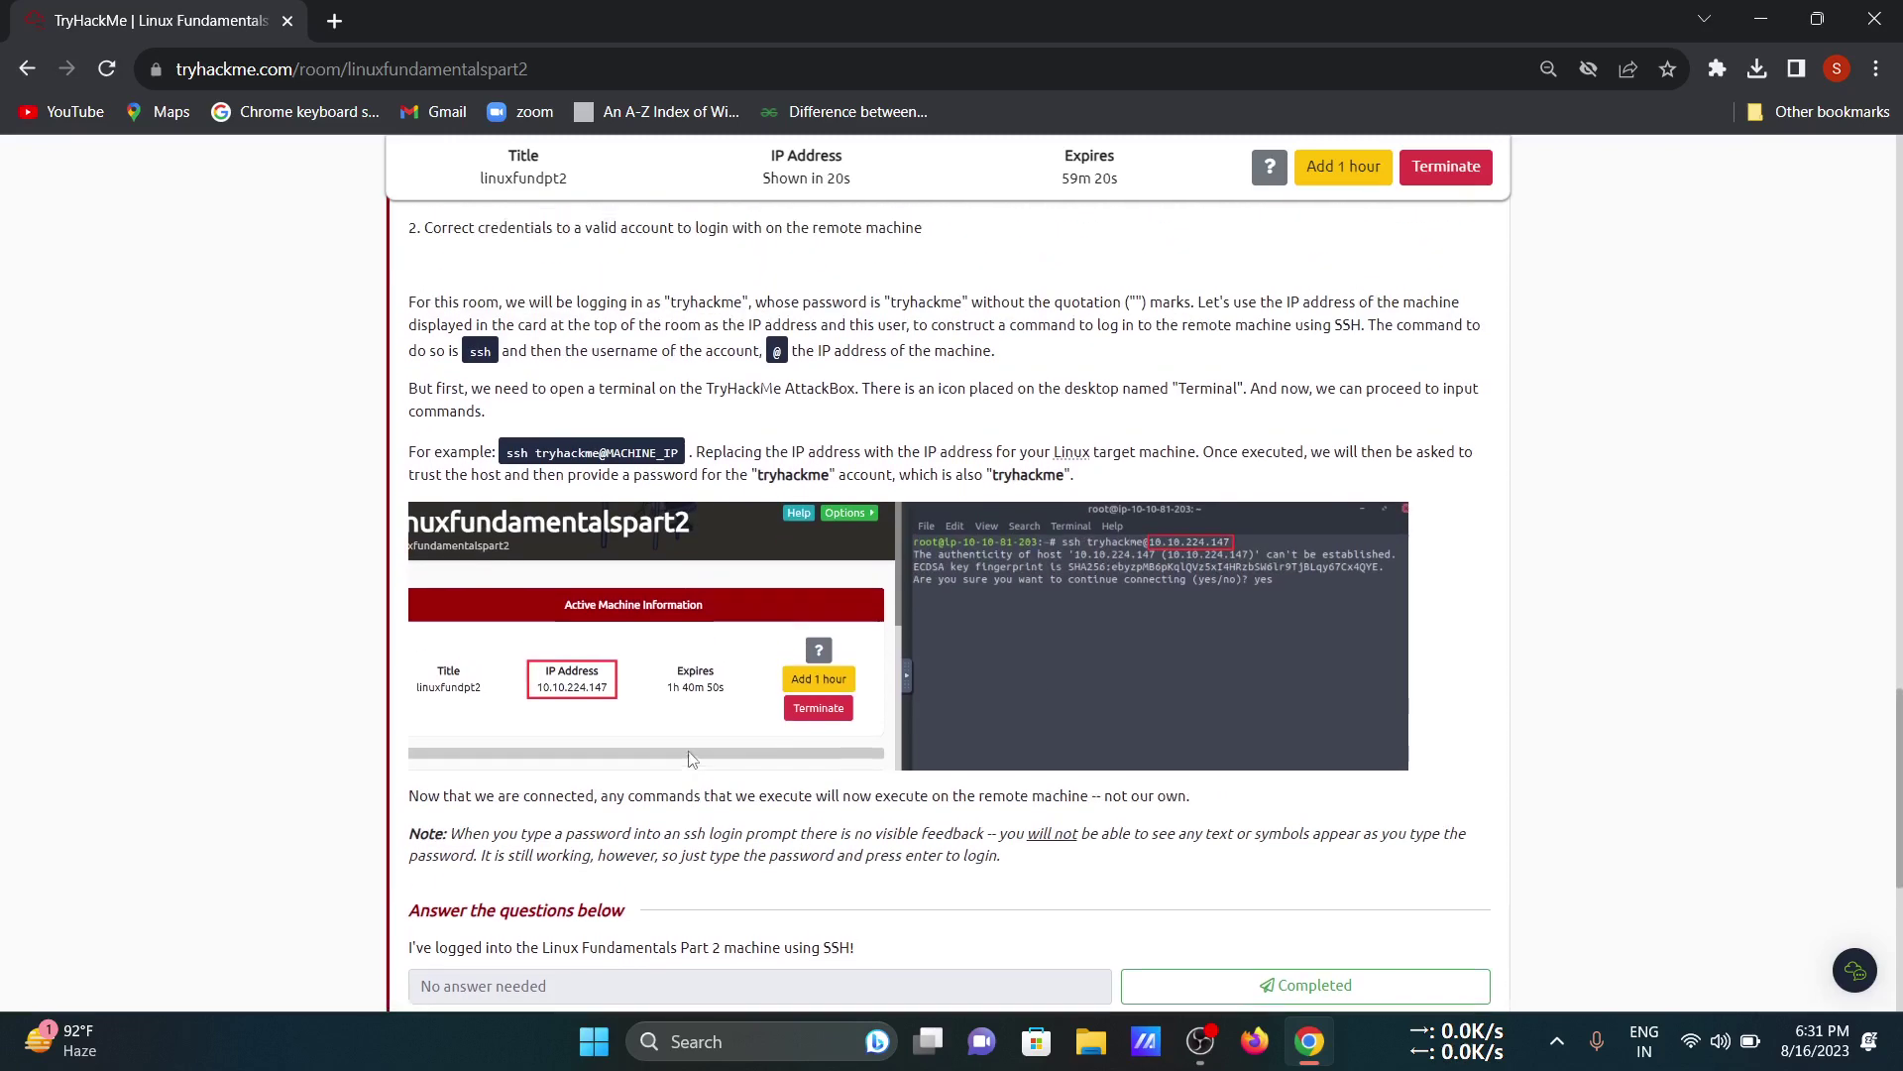
pyautogui.scroll(2, 690, 752)
pyautogui.scroll(2, 690, 752)
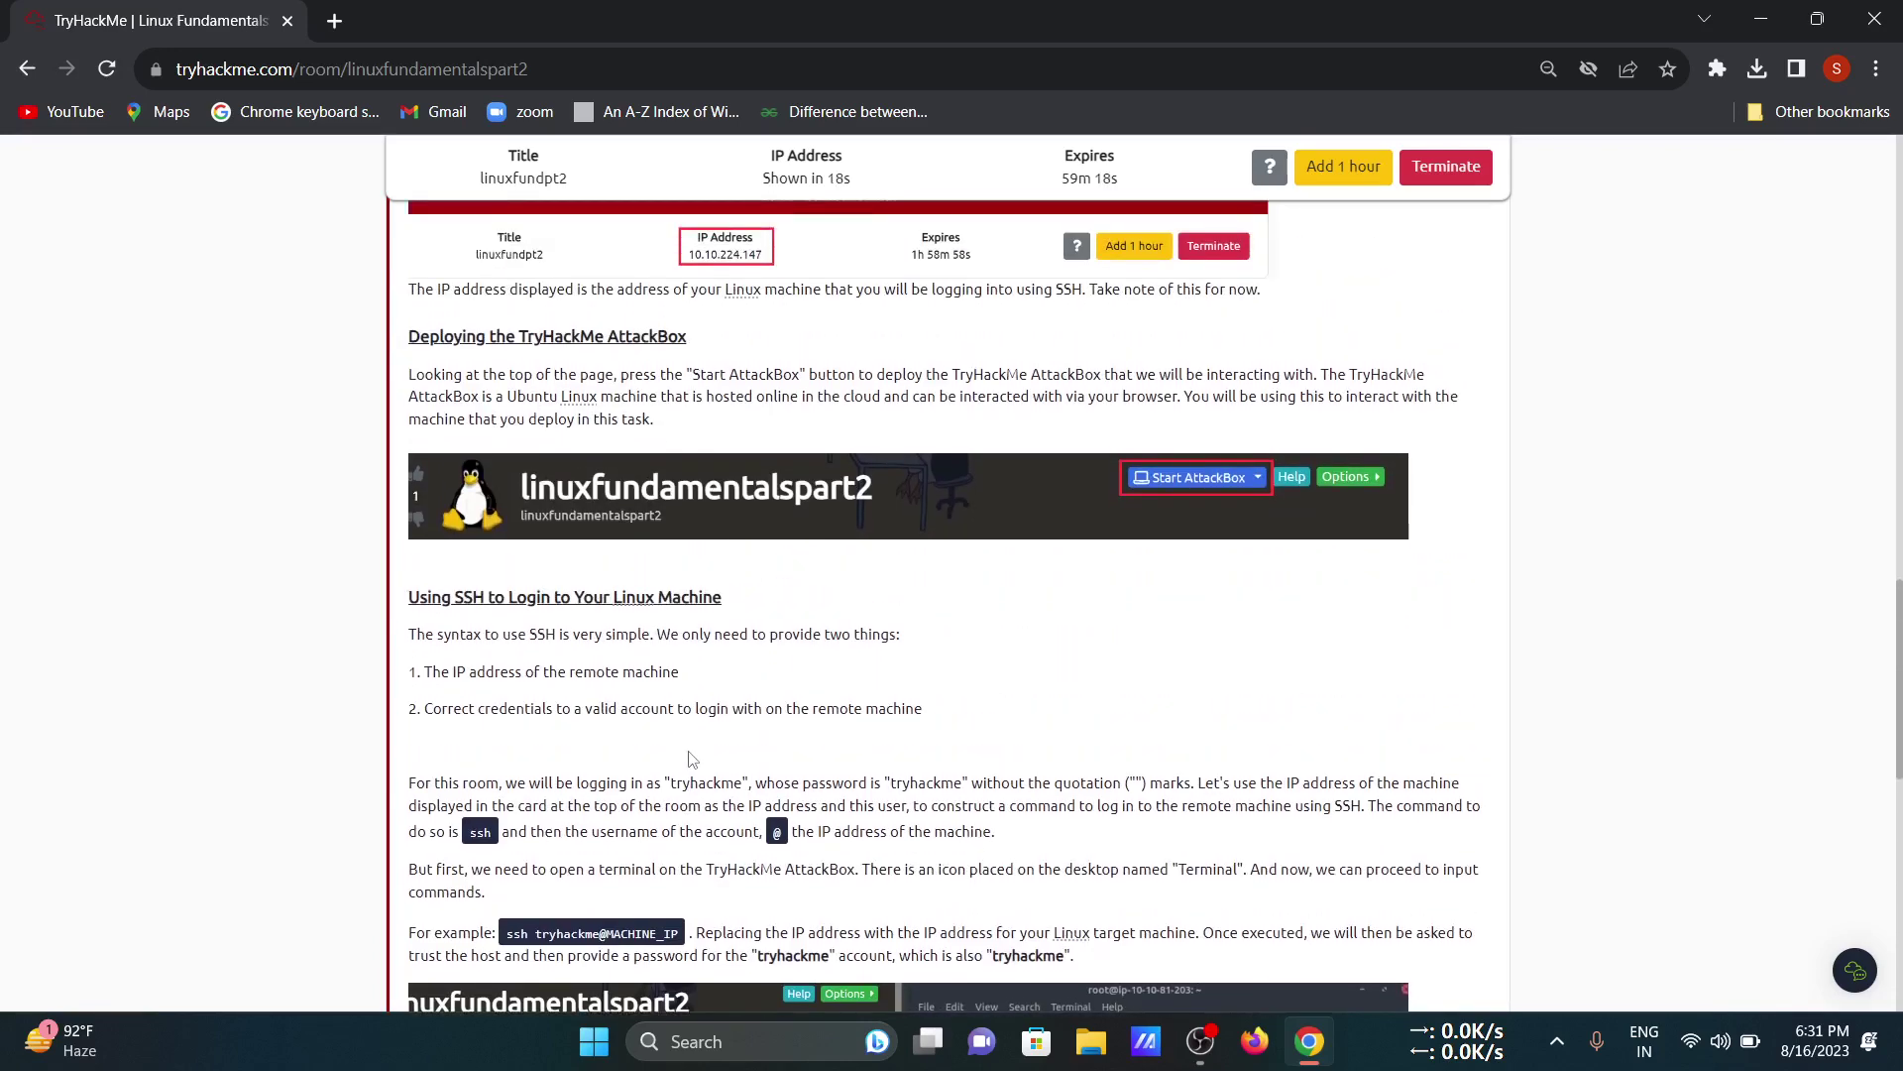
pyautogui.scroll(1, 690, 752)
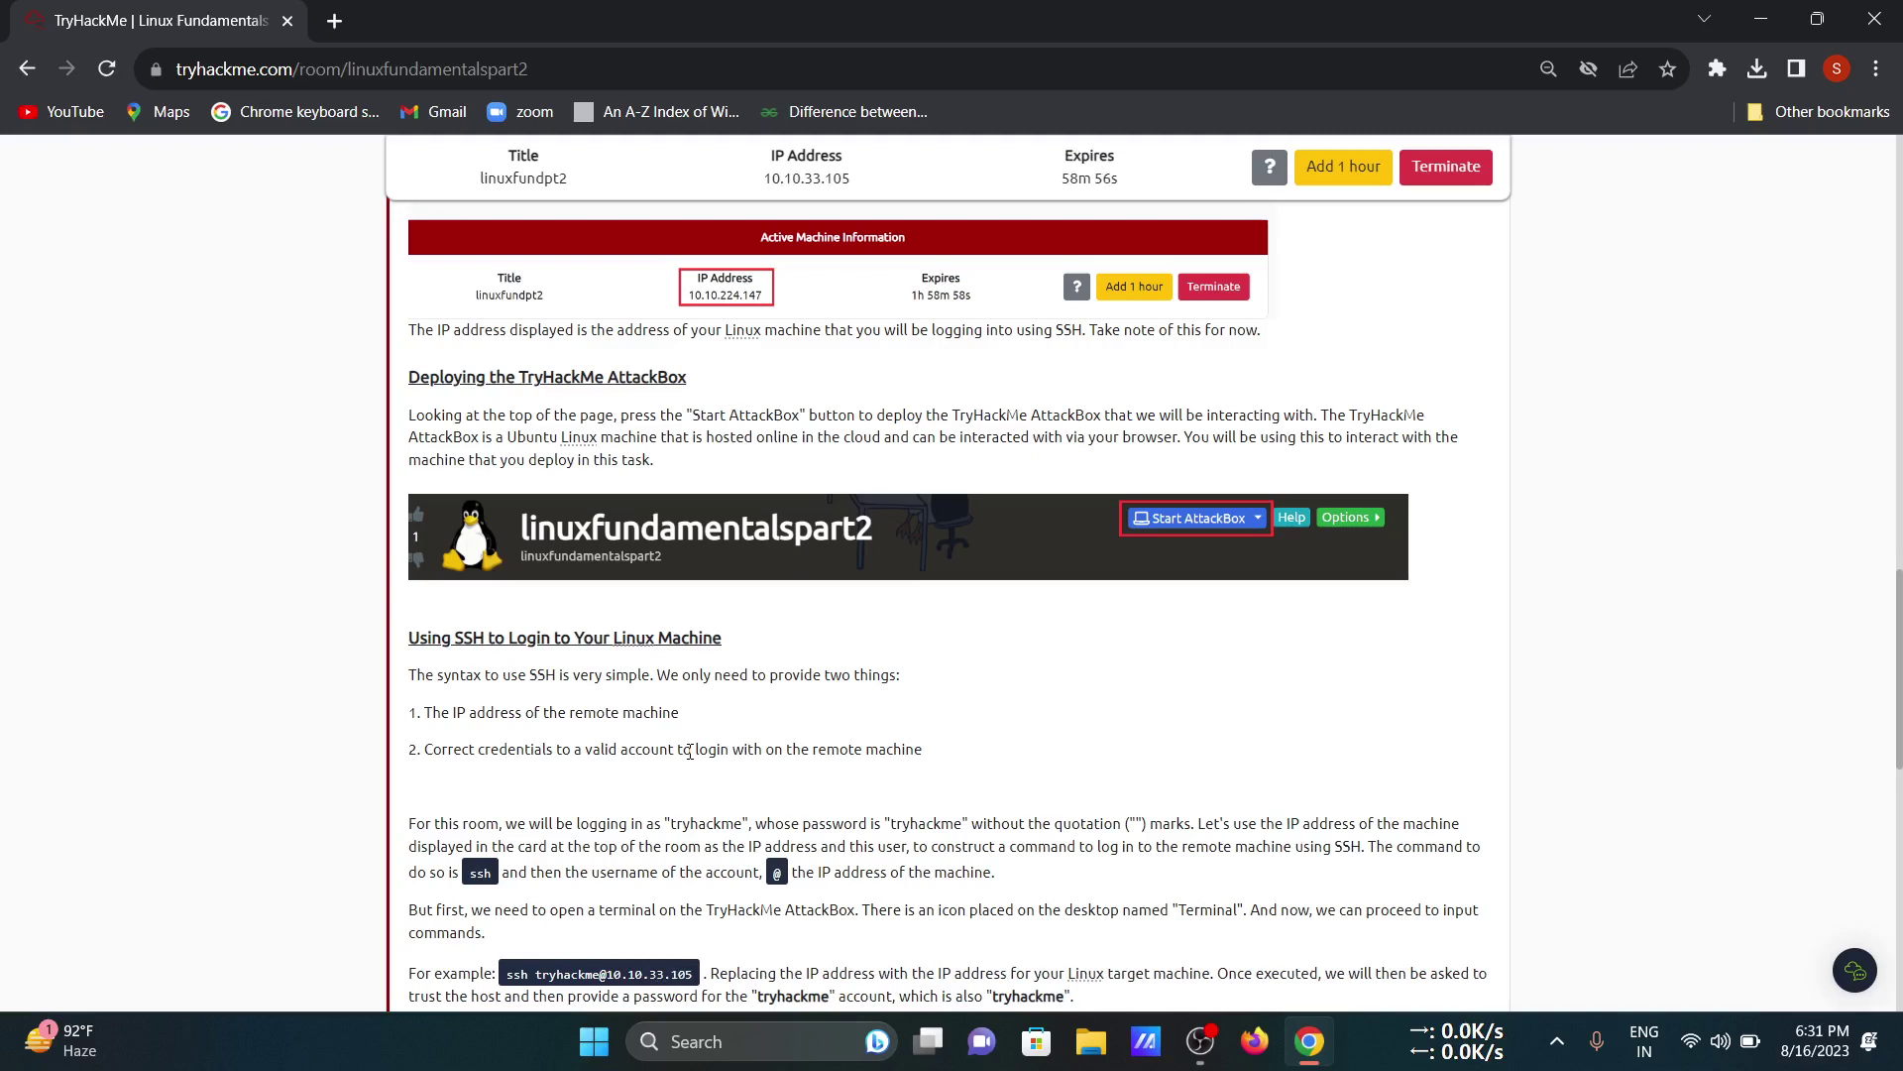
pyautogui.scroll(-2, 689, 751)
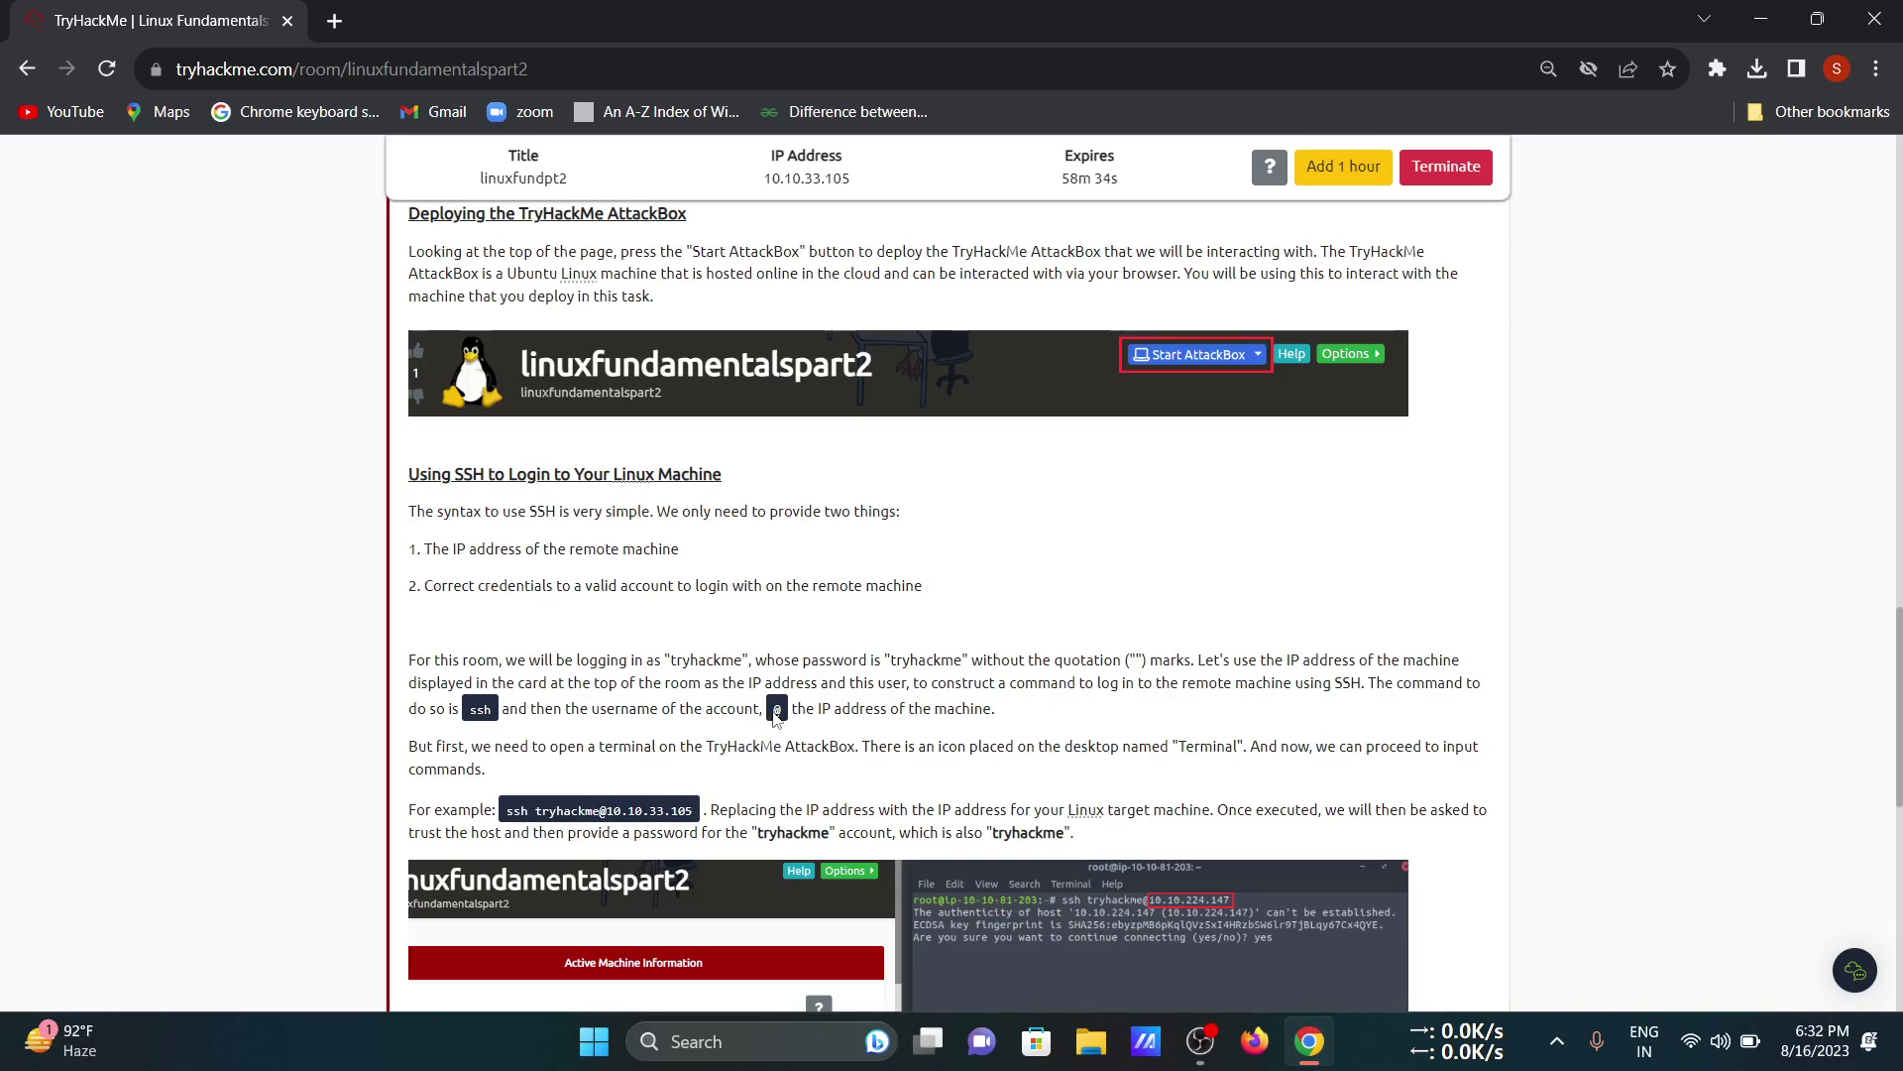
pyautogui.scroll(3, 777, 715)
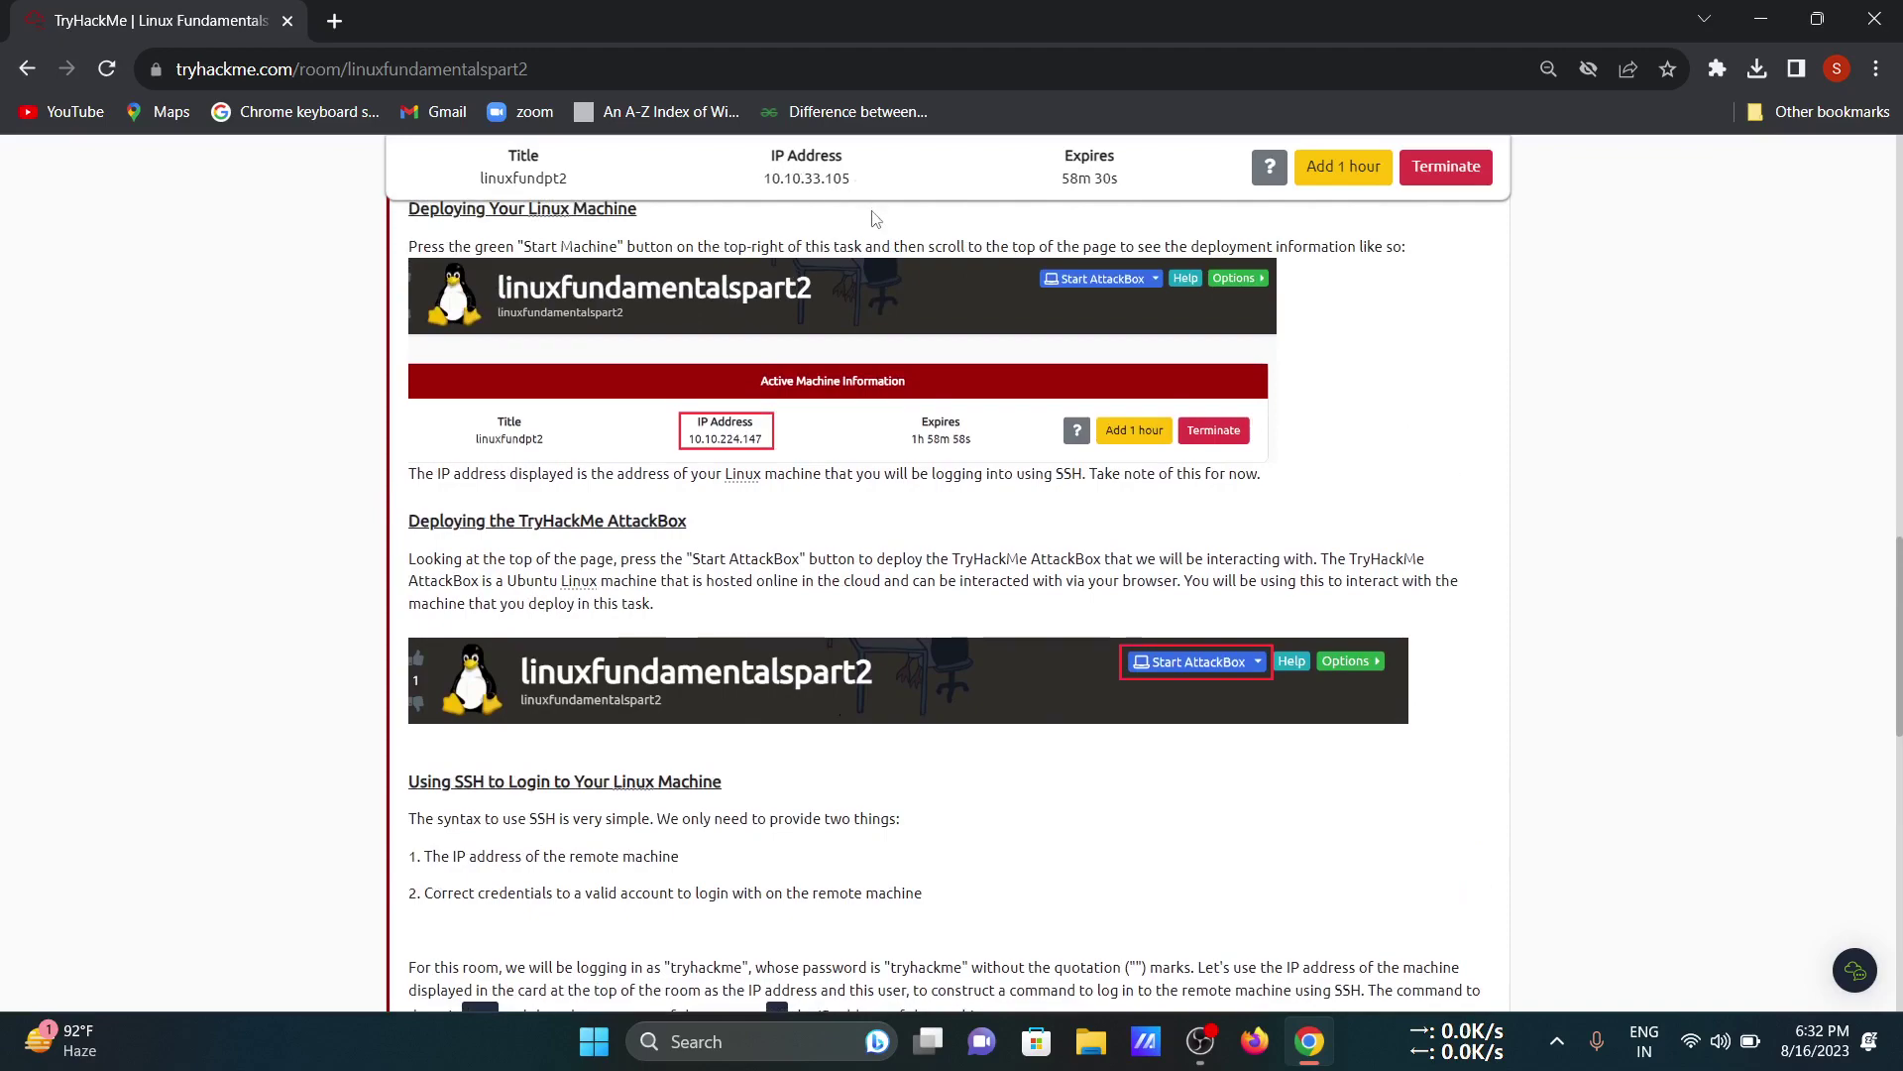
pyautogui.scroll(5, 875, 219)
pyautogui.scroll(4, 875, 219)
pyautogui.scroll(-5, 875, 219)
pyautogui.scroll(-4, 875, 220)
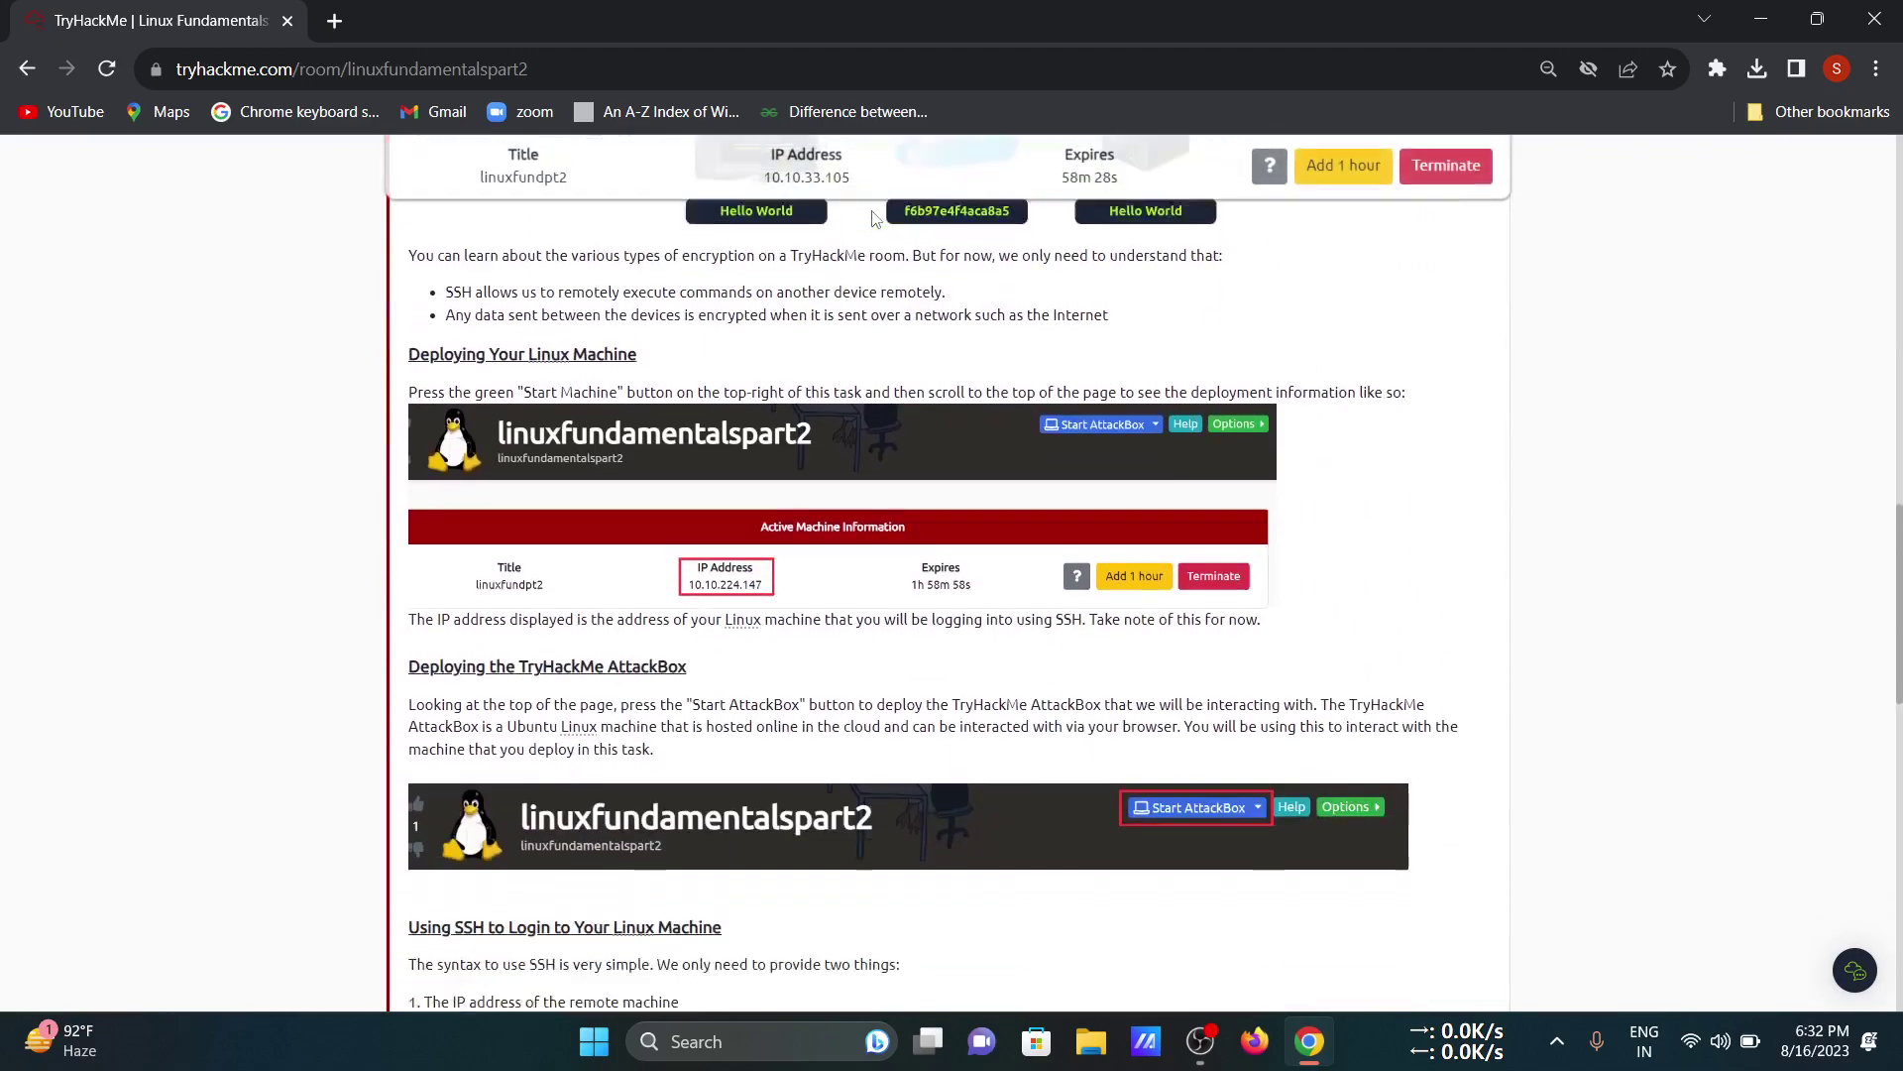
pyautogui.scroll(-1, 875, 219)
pyautogui.scroll(-4, 875, 219)
pyautogui.scroll(-1, 868, 297)
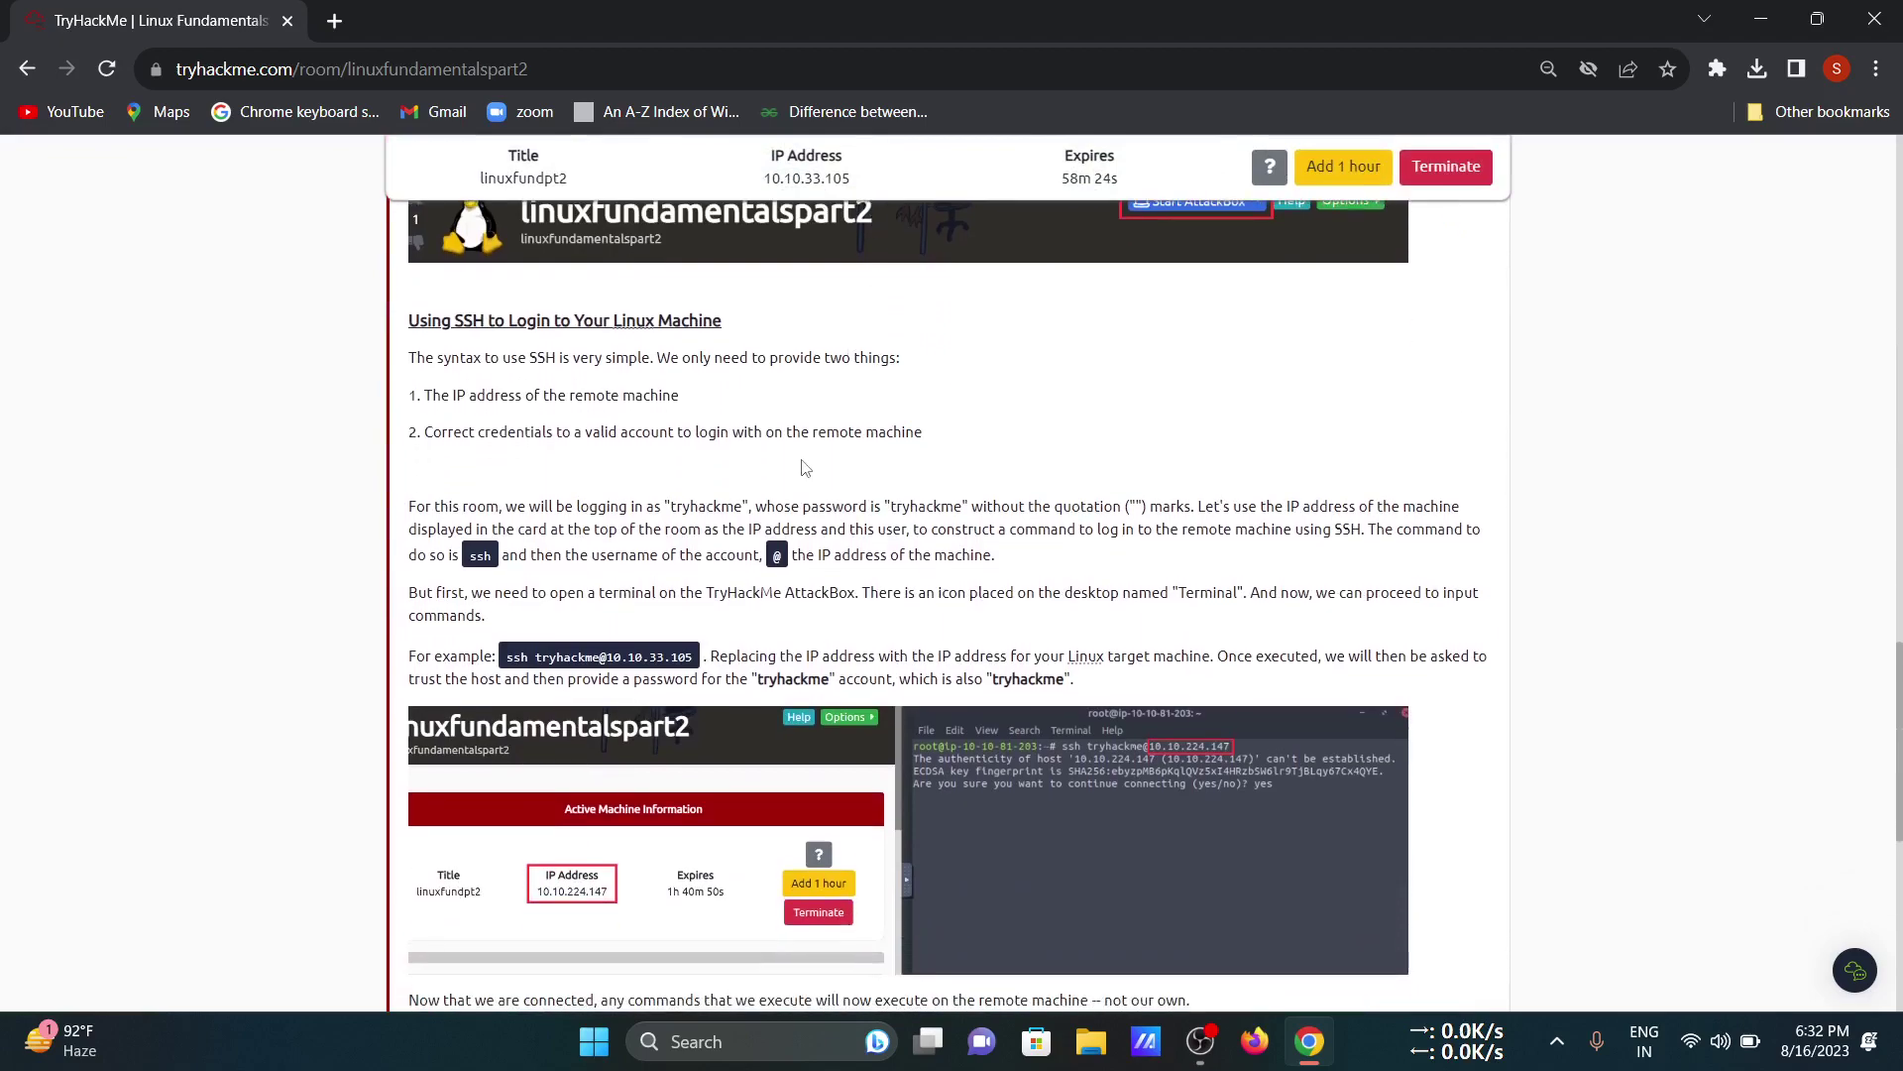
pyautogui.scroll(6, 804, 468)
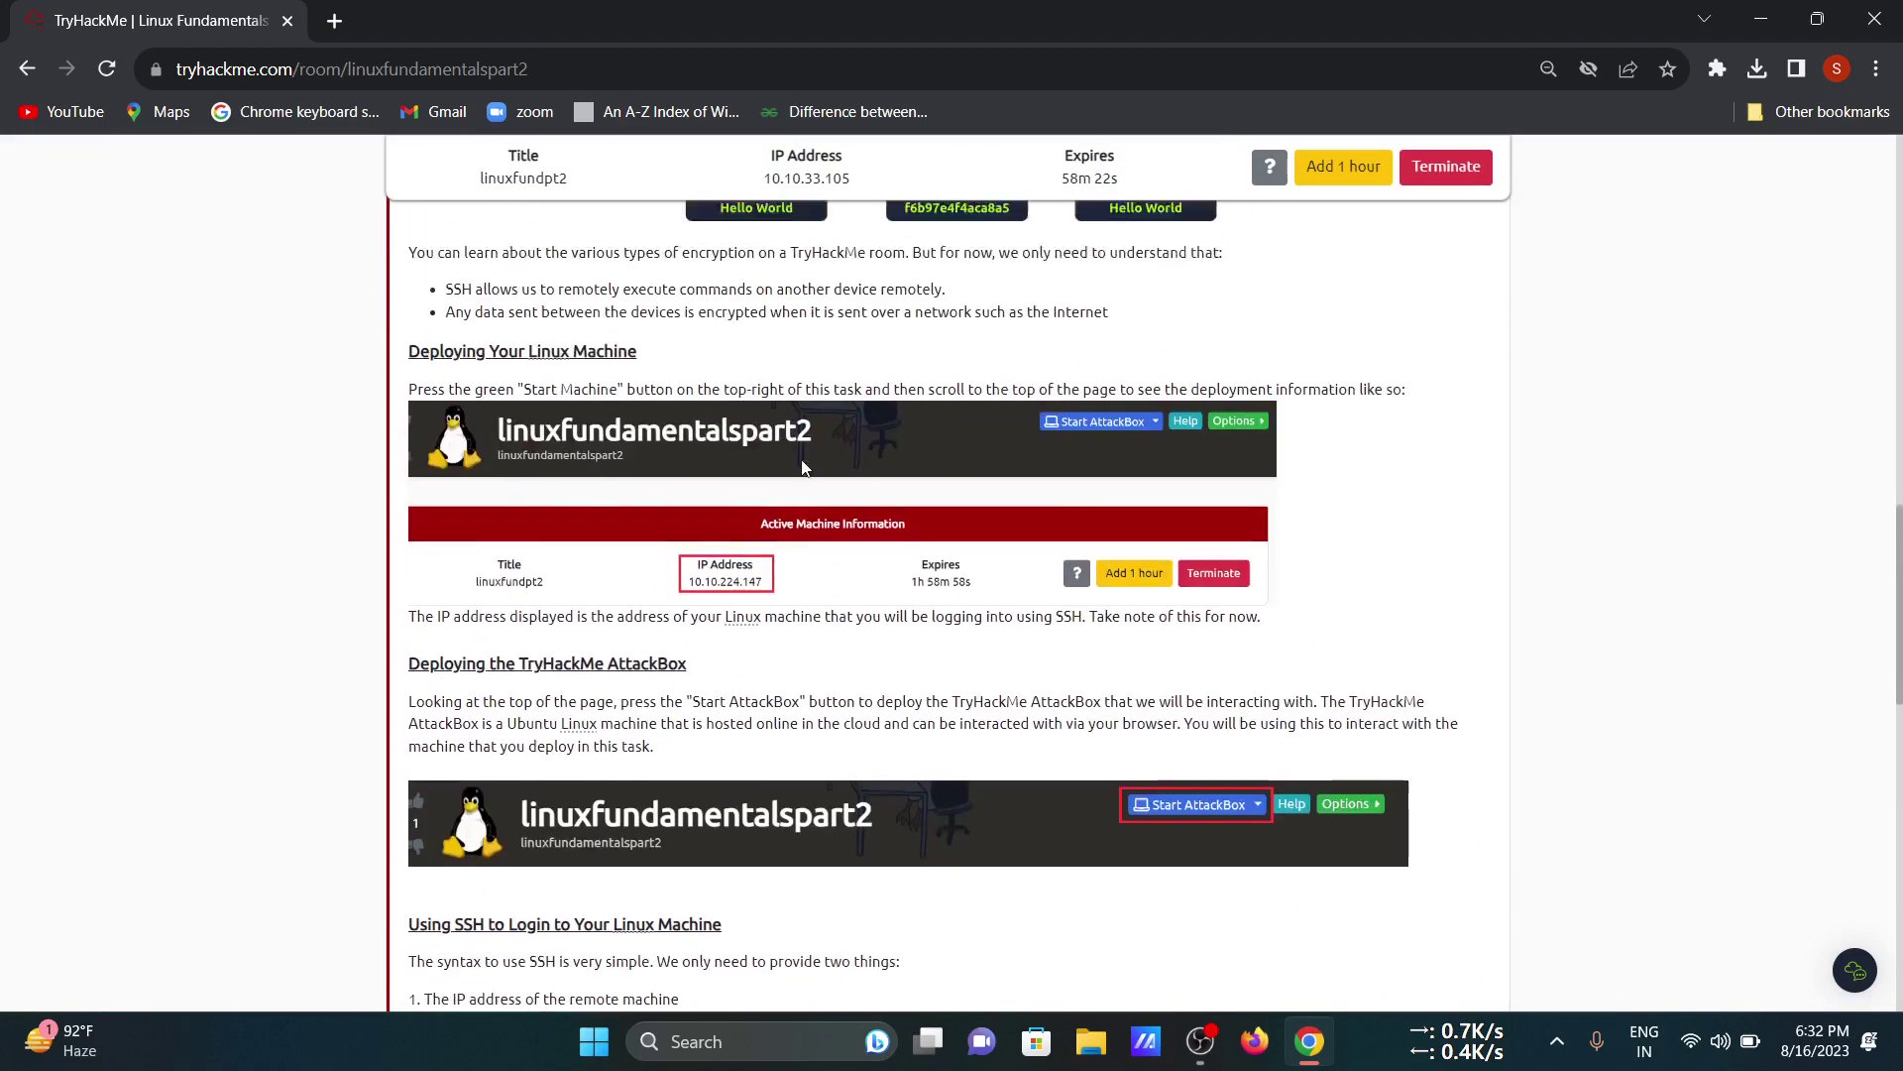
pyautogui.scroll(6, 804, 468)
pyautogui.scroll(6, 804, 468)
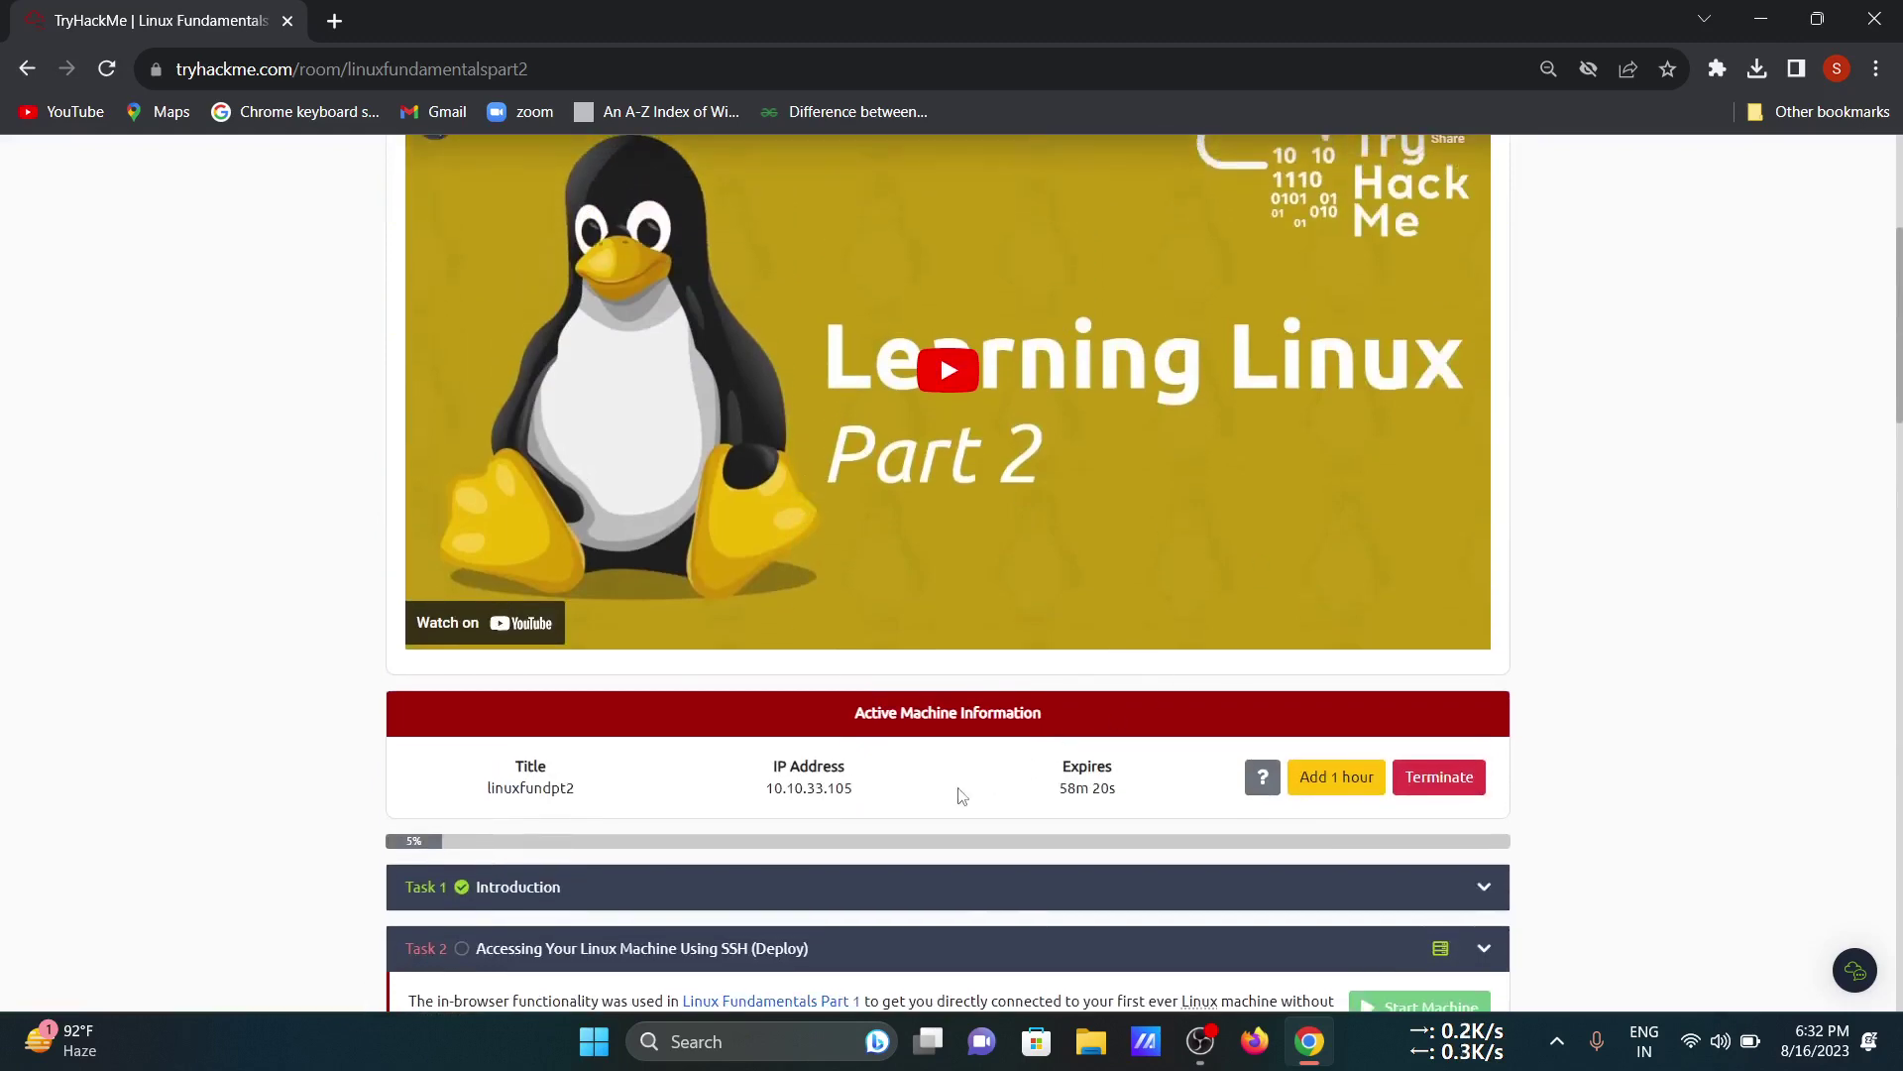
pyautogui.scroll(5, 1329, 197)
# Launch the in-browser AttackBox machine.
pyautogui.click(1239, 352)
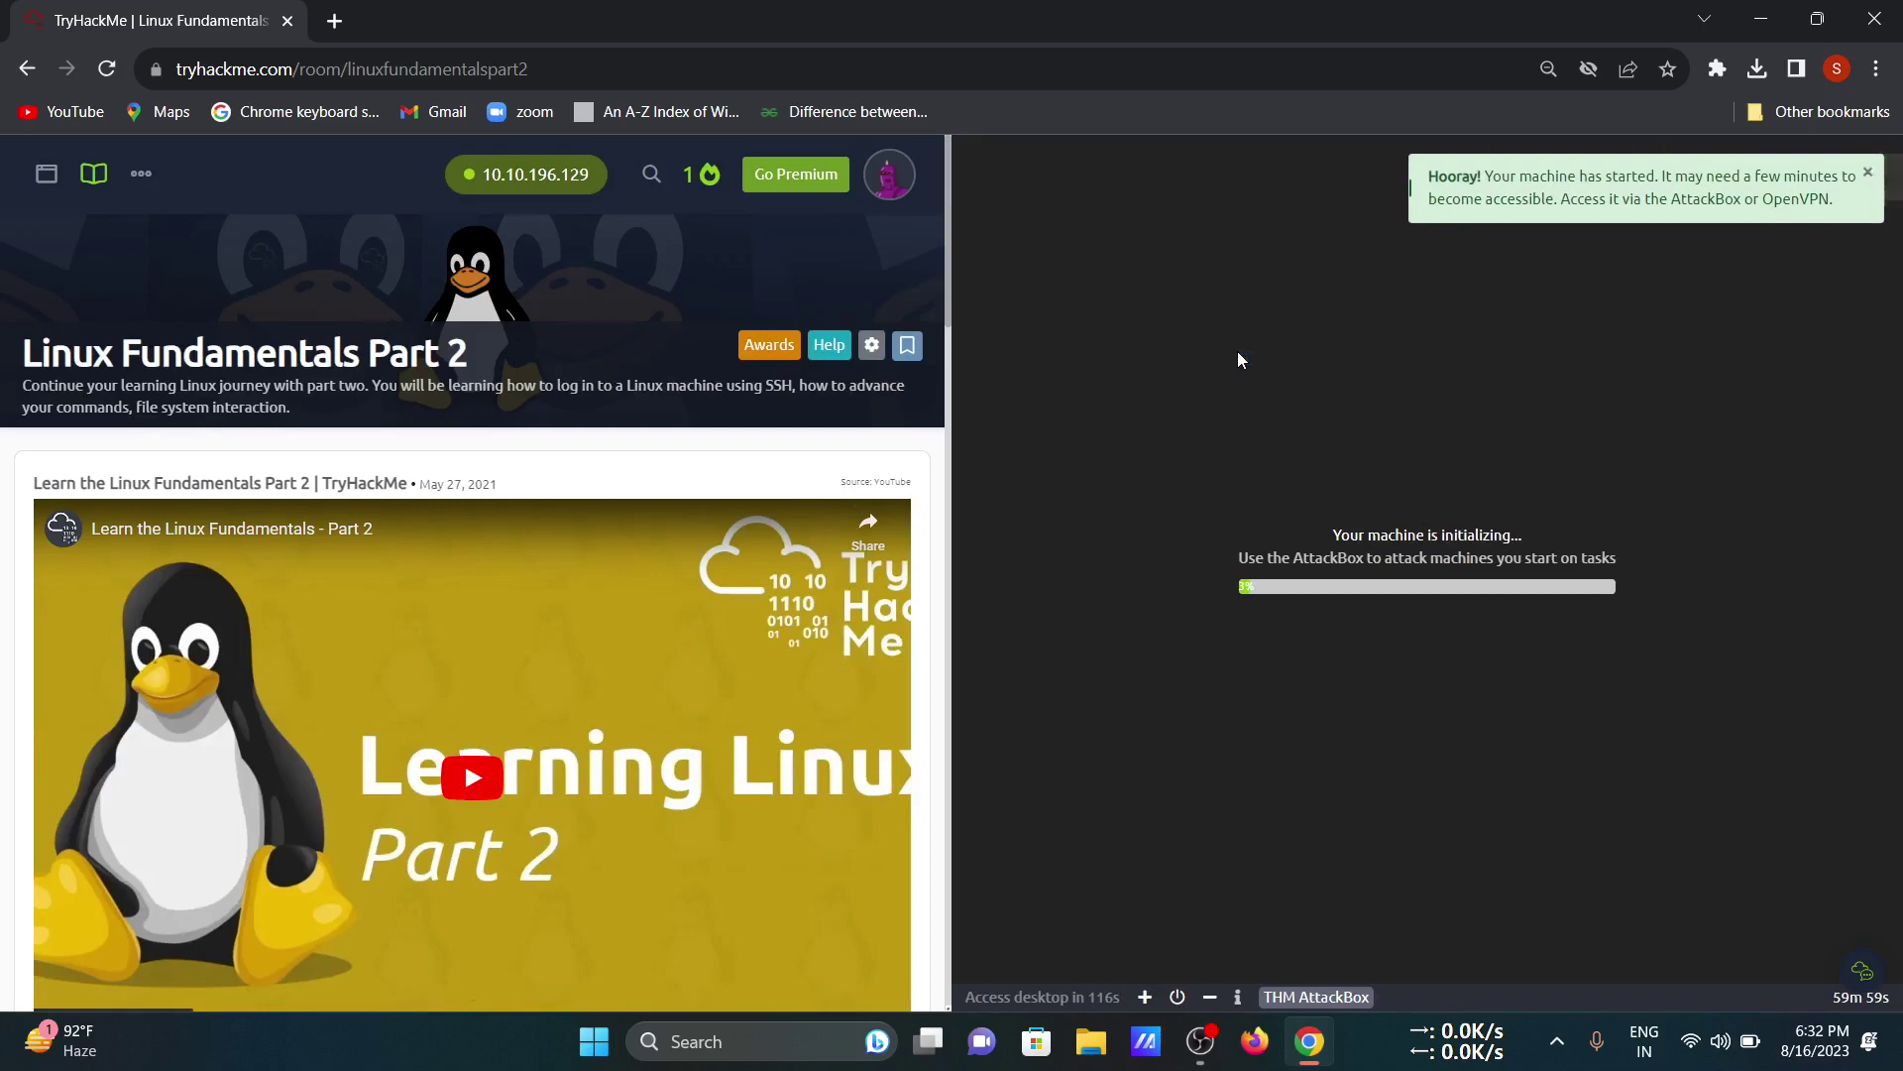
pyautogui.scroll(-1, 786, 606)
pyautogui.scroll(-5, 786, 606)
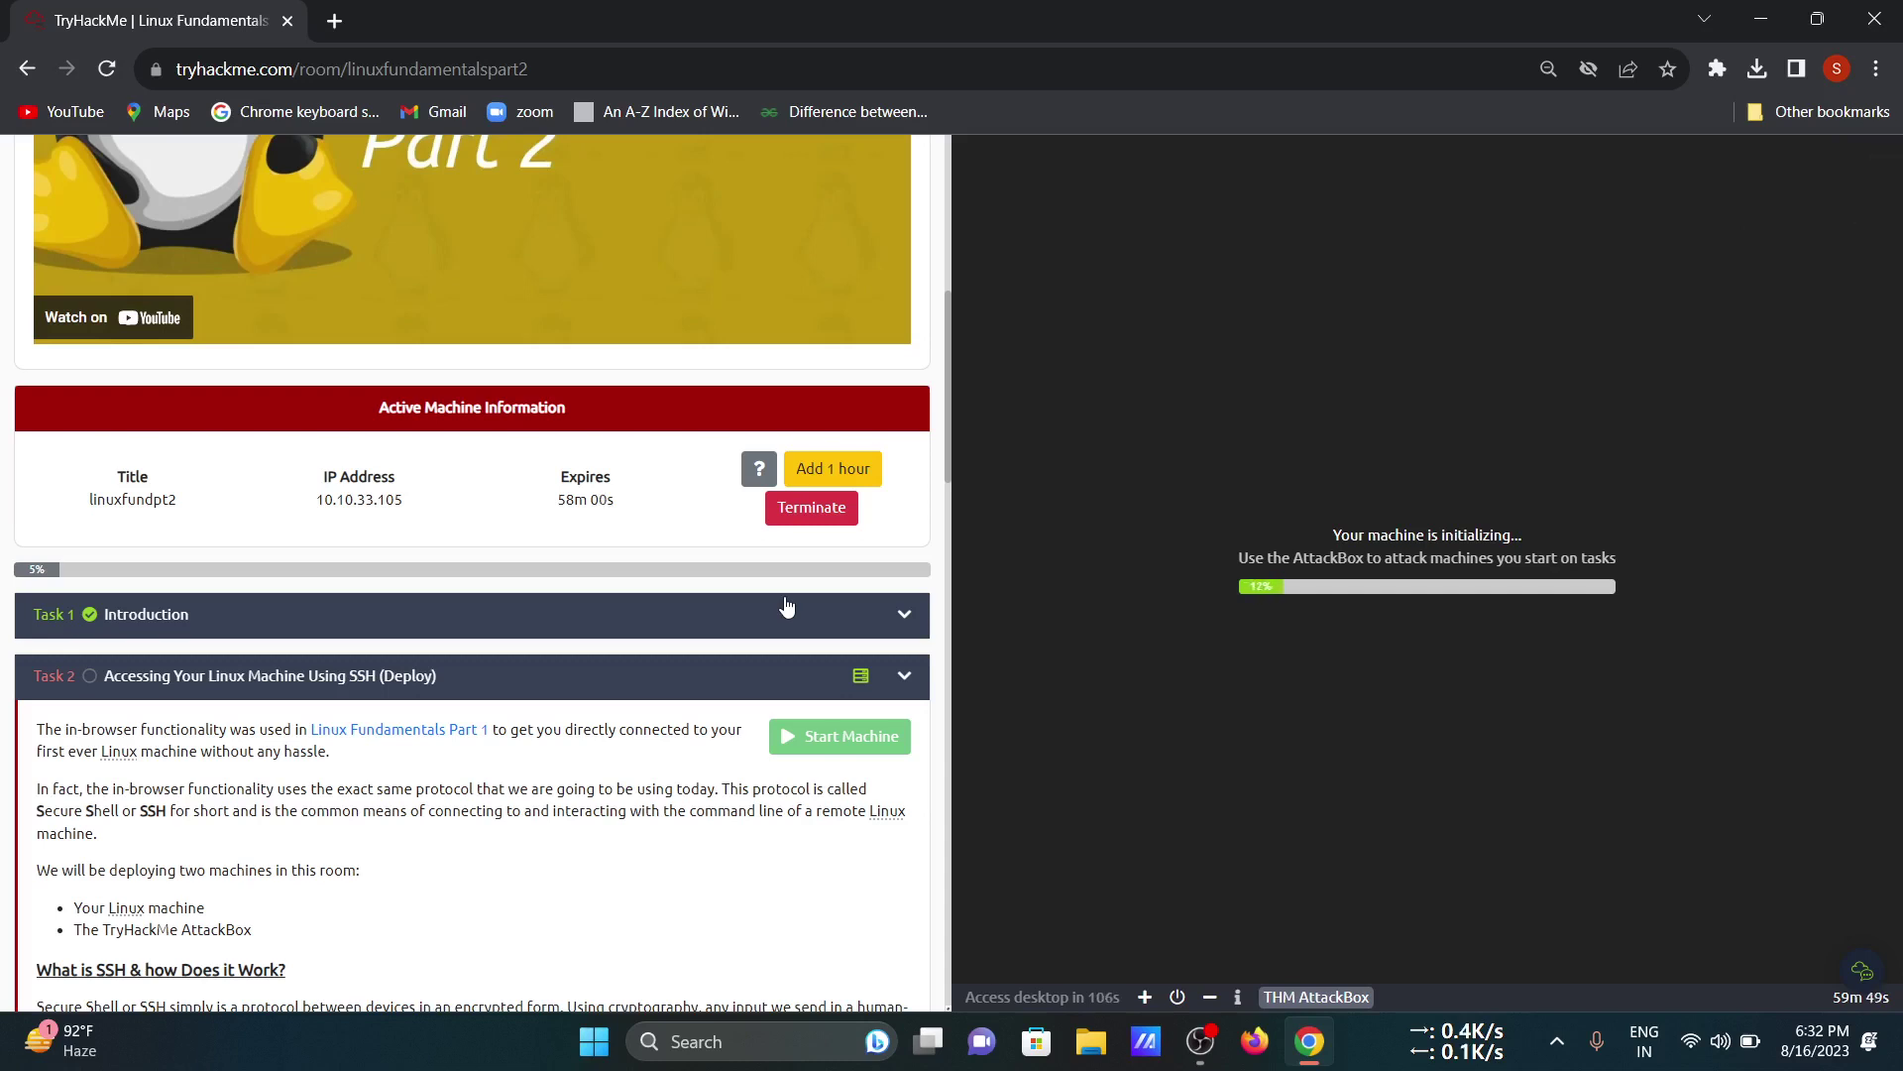
pyautogui.scroll(-10, 786, 605)
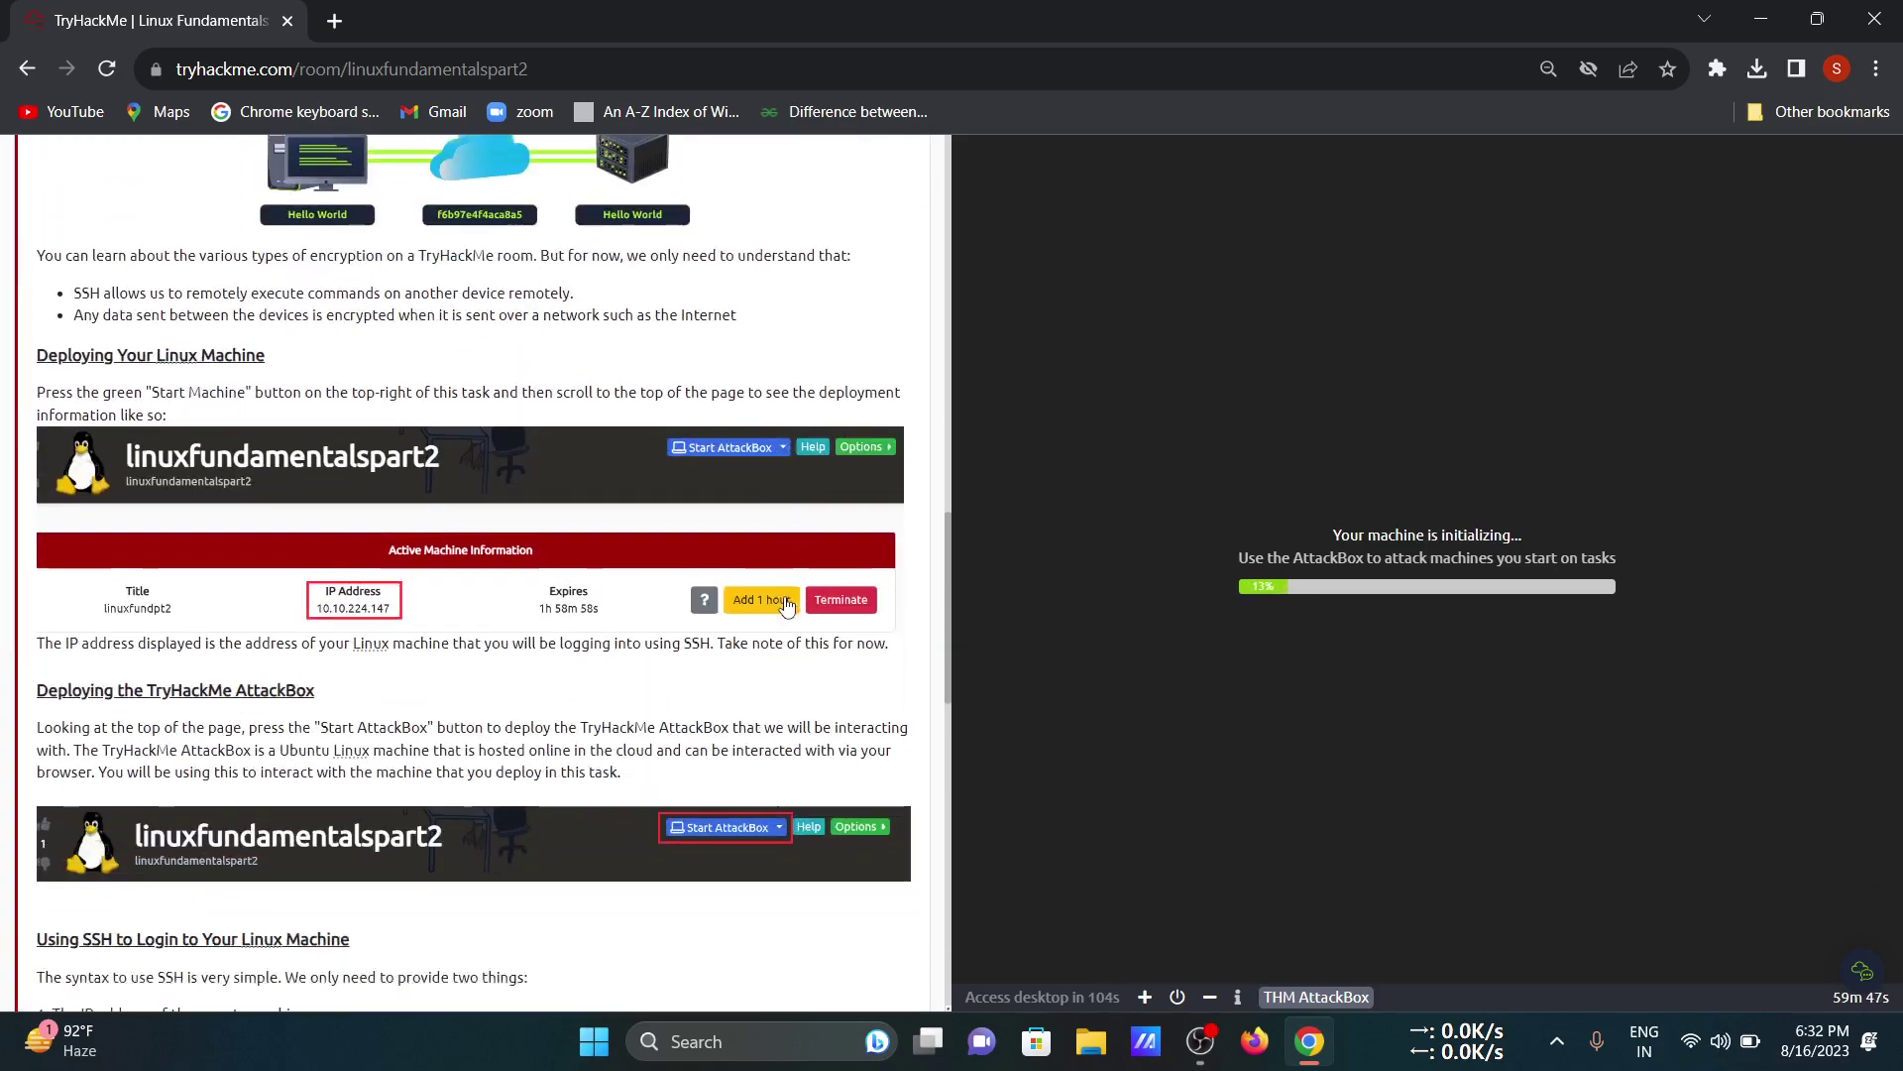
pyautogui.scroll(-2, 786, 605)
pyautogui.scroll(-7, 786, 605)
pyautogui.scroll(-1, 787, 605)
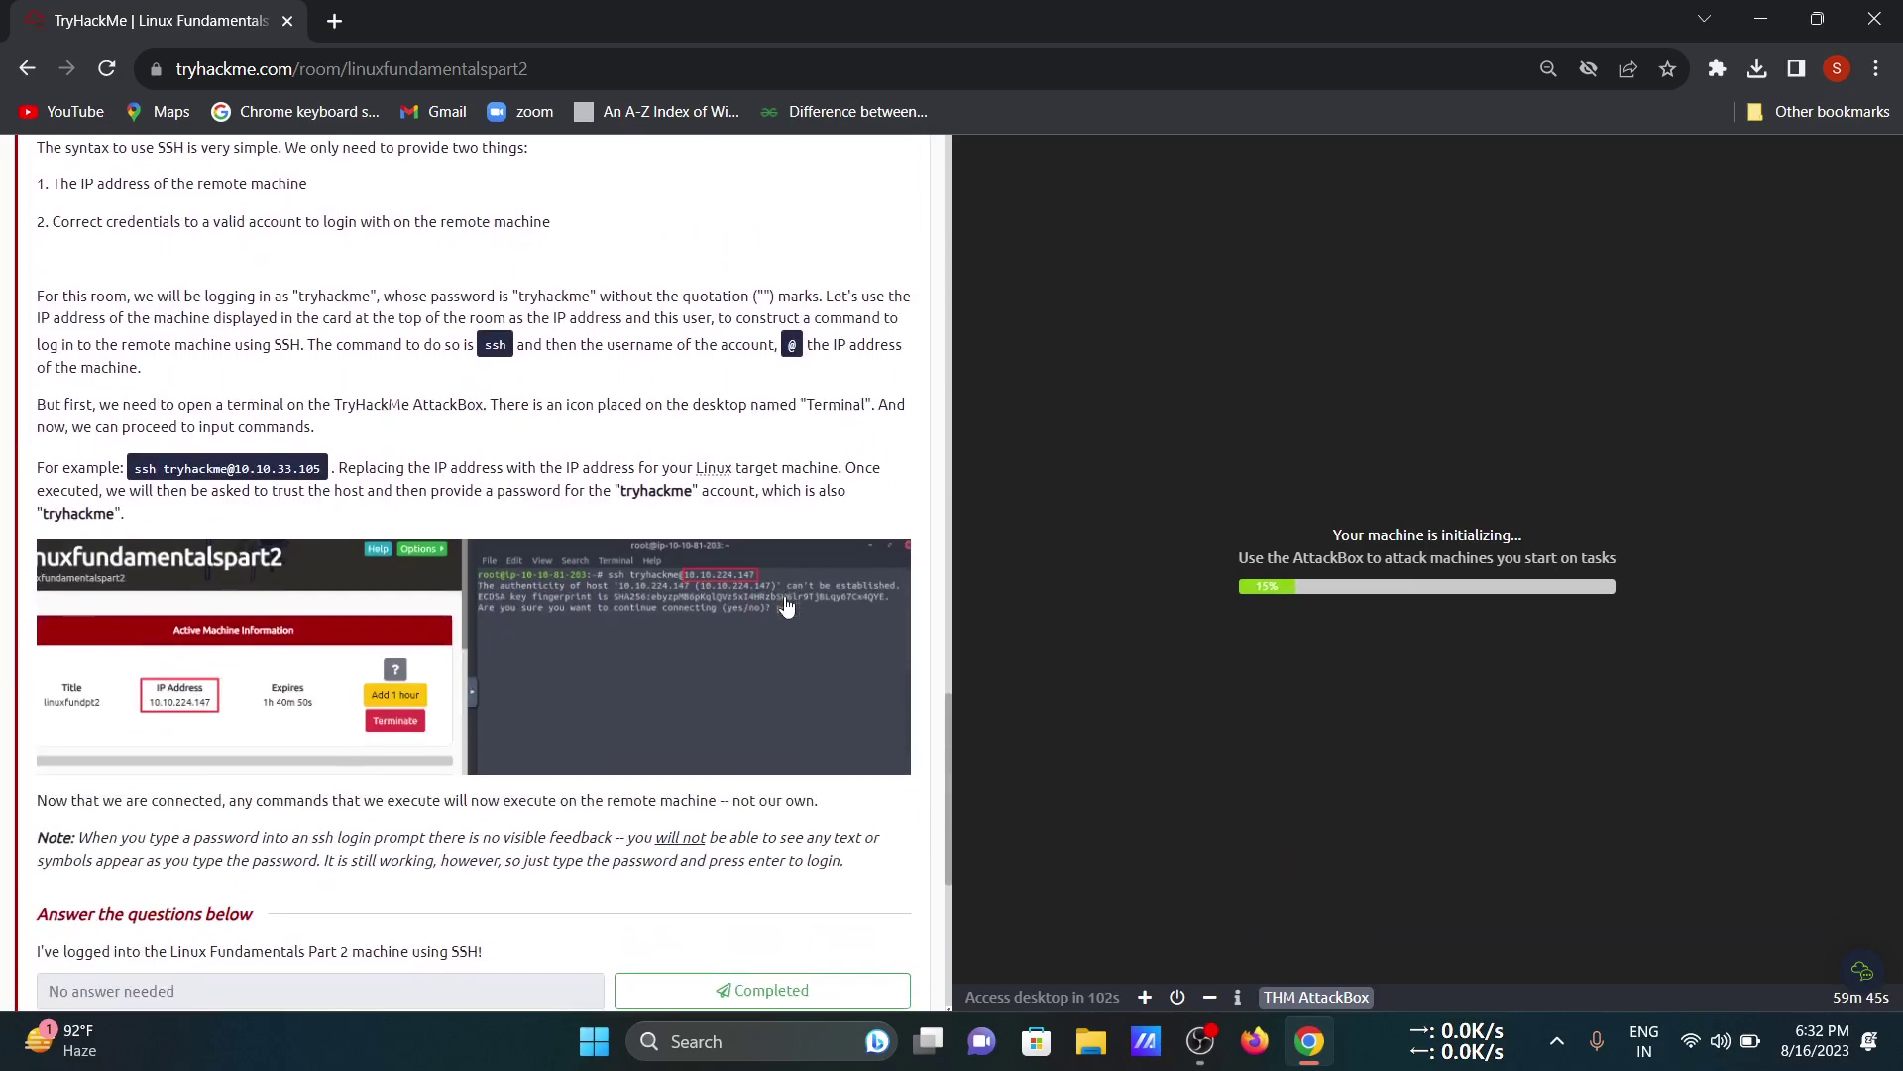
pyautogui.scroll(-2, 786, 605)
pyautogui.scroll(-2, 786, 605)
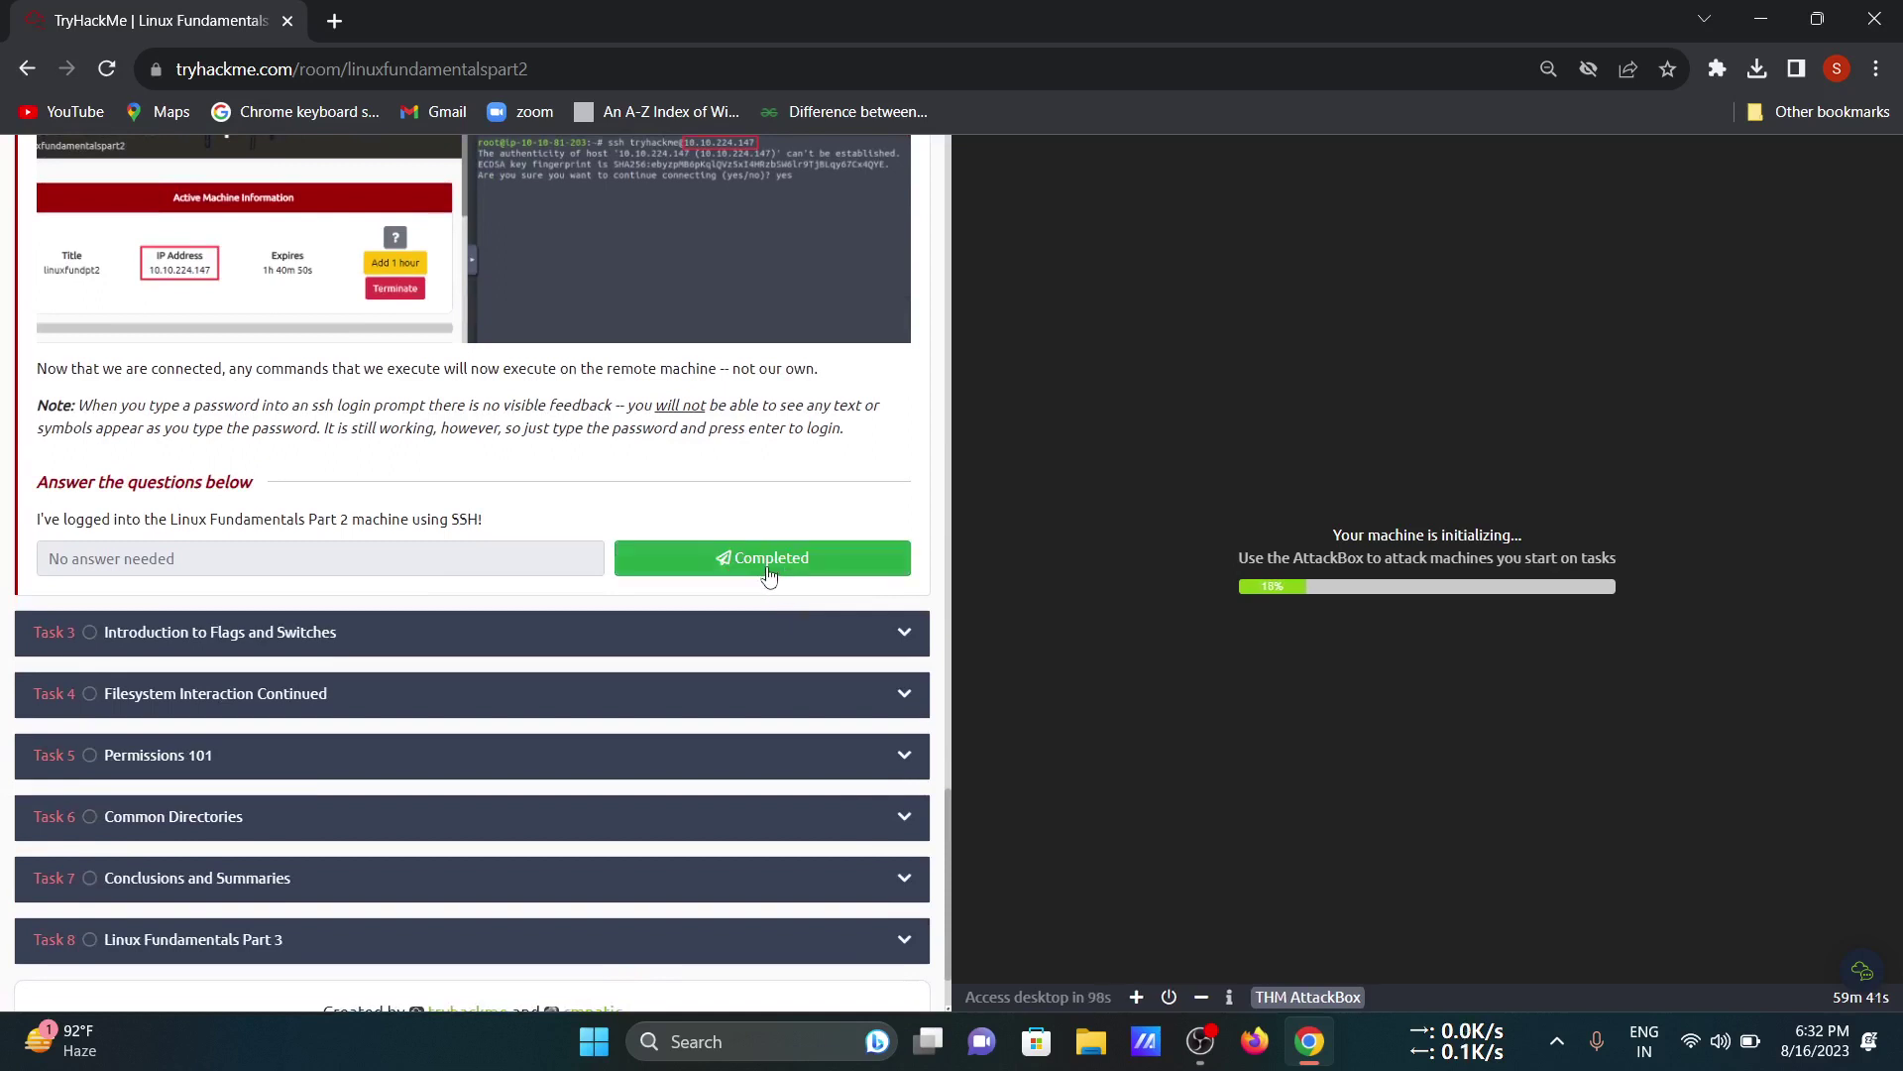
# Mark the Task 2 SSH question completed and read Task 3's ls flag examples.
pyautogui.click(769, 573)
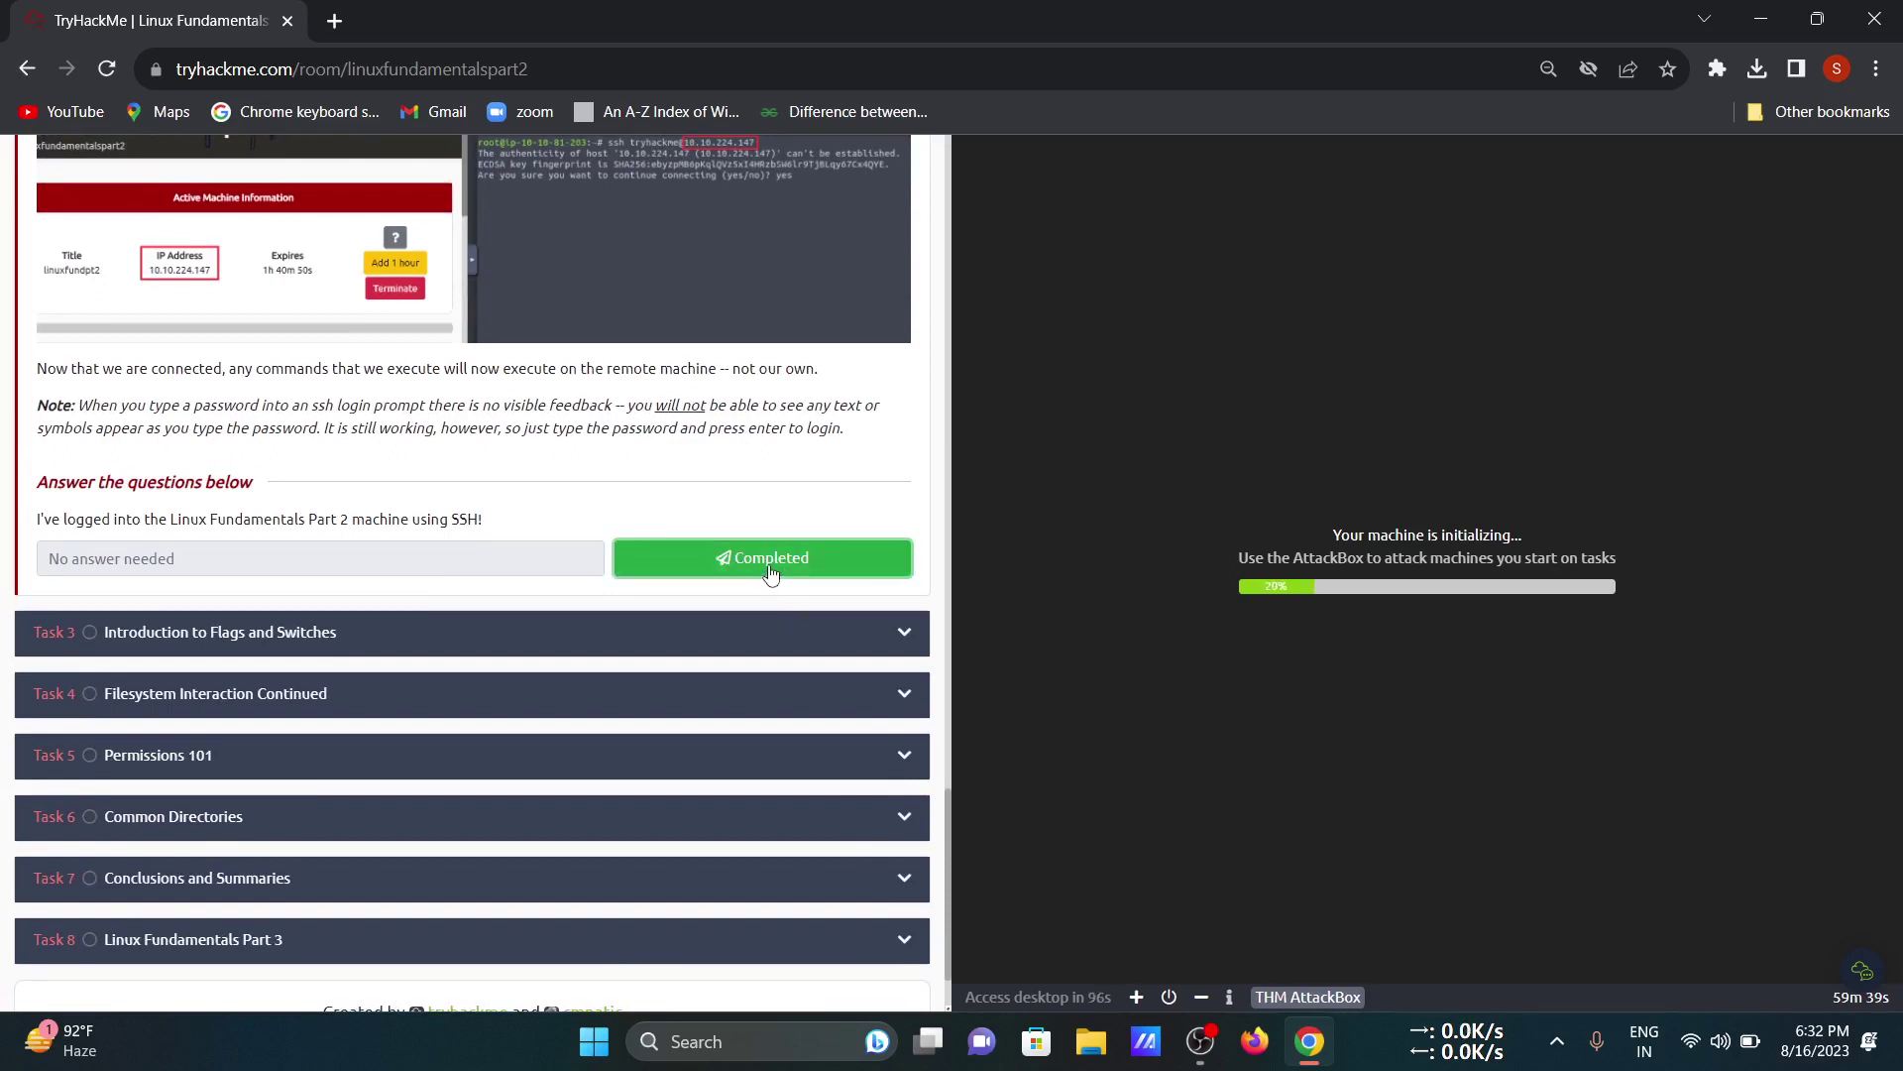
pyautogui.click(766, 644)
pyautogui.scroll(5, 763, 634)
pyautogui.scroll(8, 764, 634)
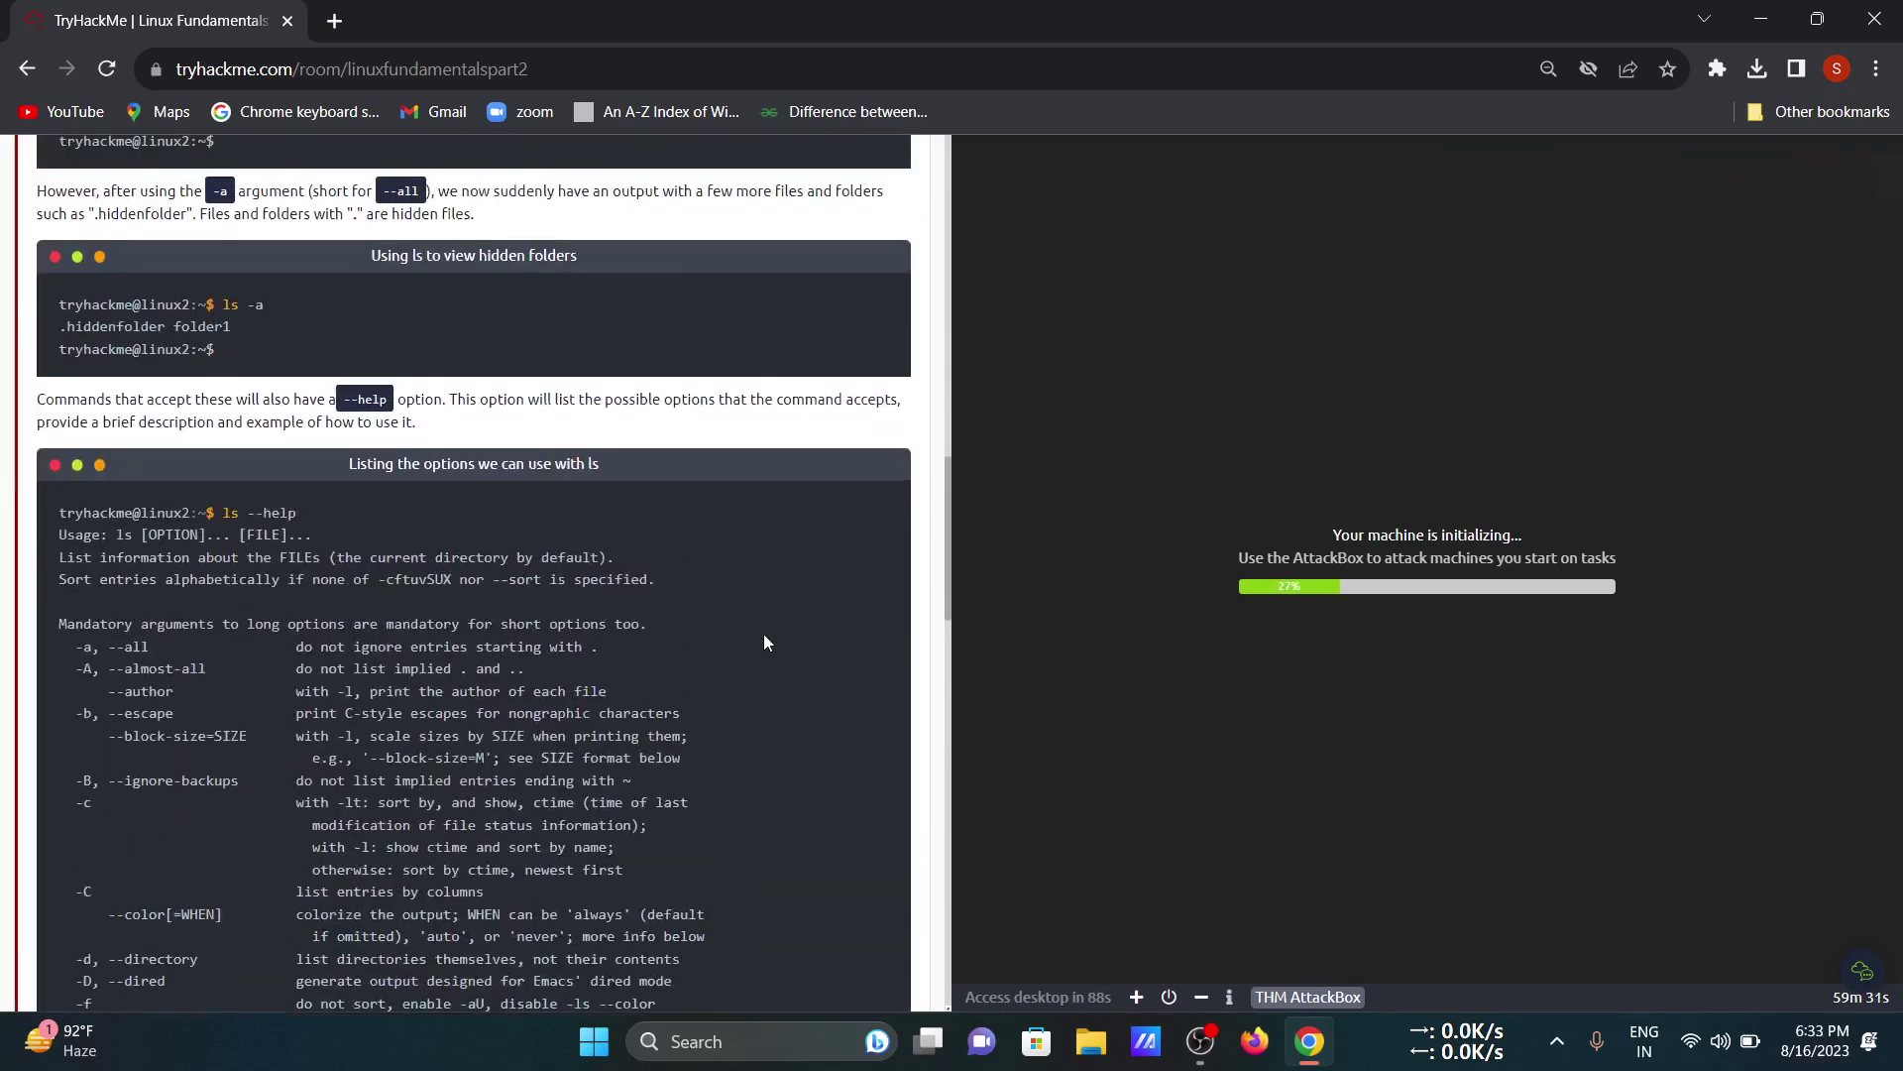
pyautogui.scroll(5, 763, 643)
pyautogui.scroll(2, 763, 643)
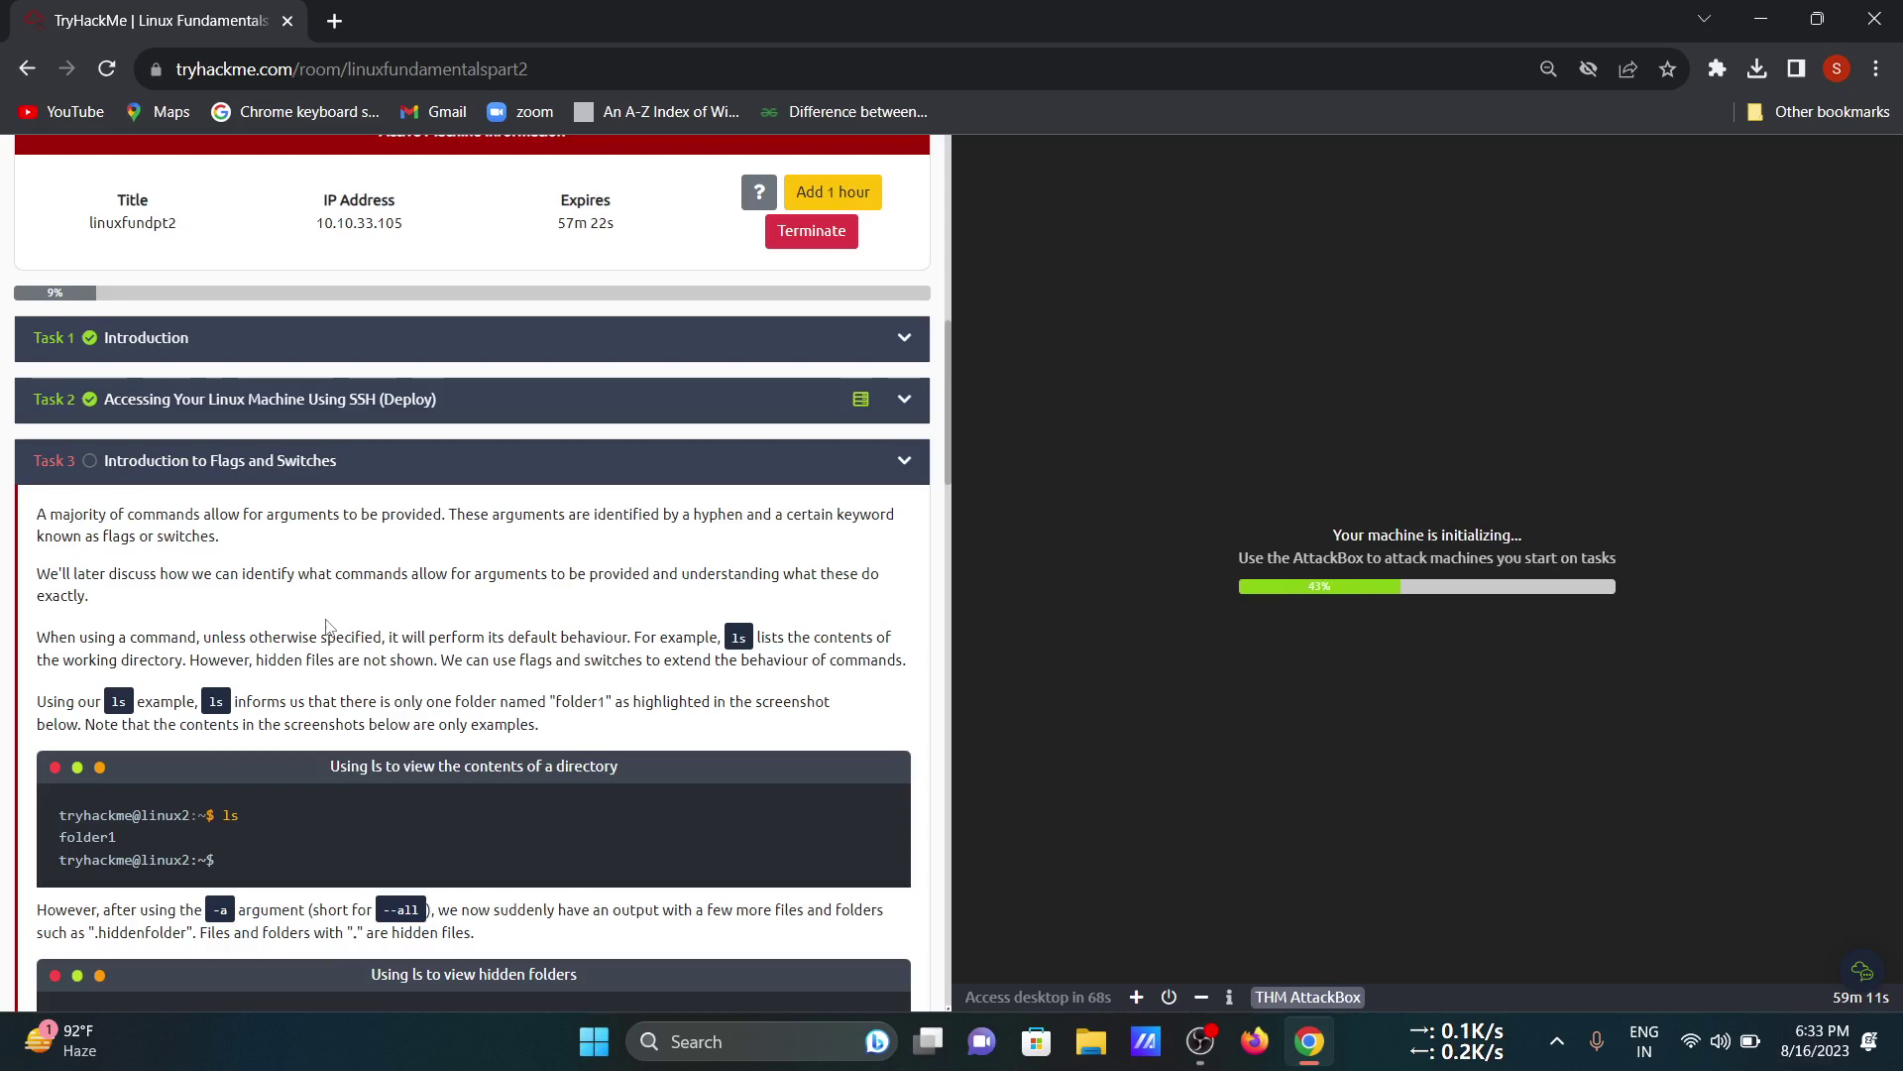
pyautogui.scroll(-2, 327, 627)
pyautogui.scroll(1, 327, 626)
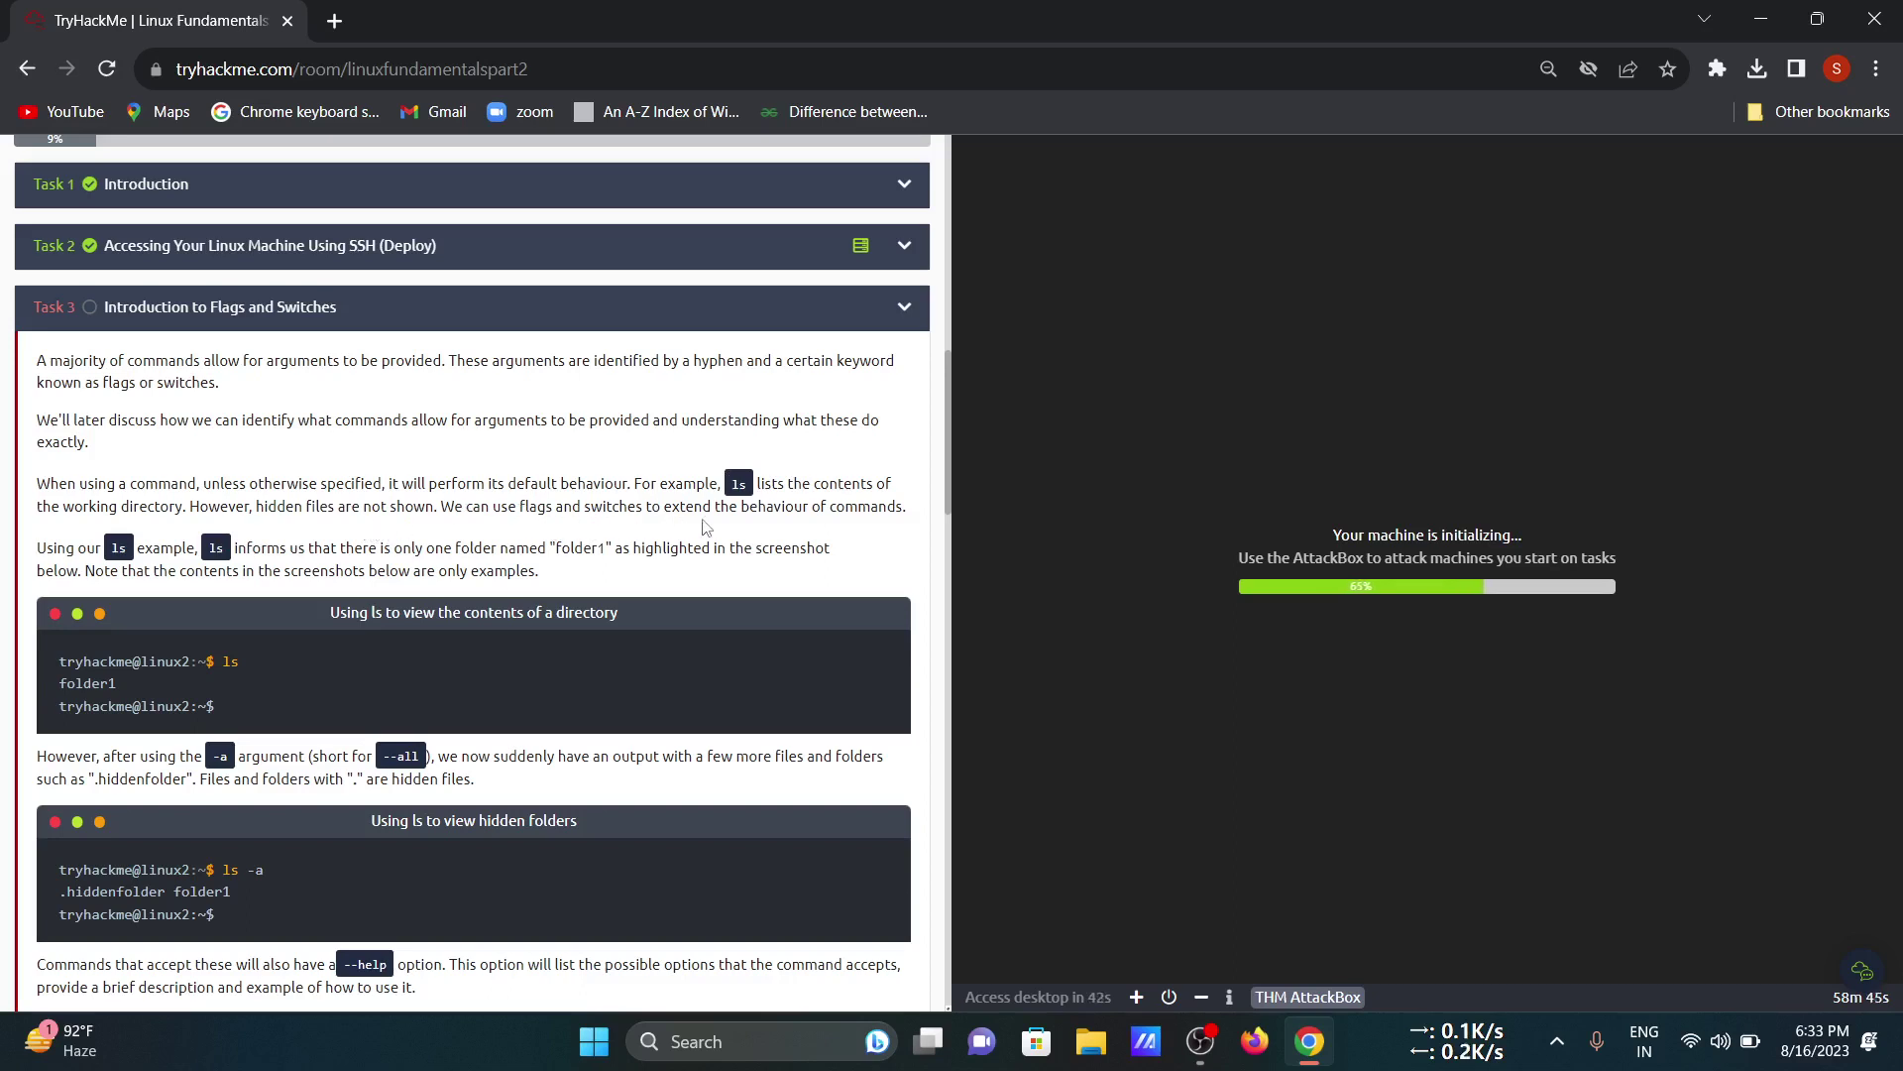
pyautogui.scroll(-1, 709, 526)
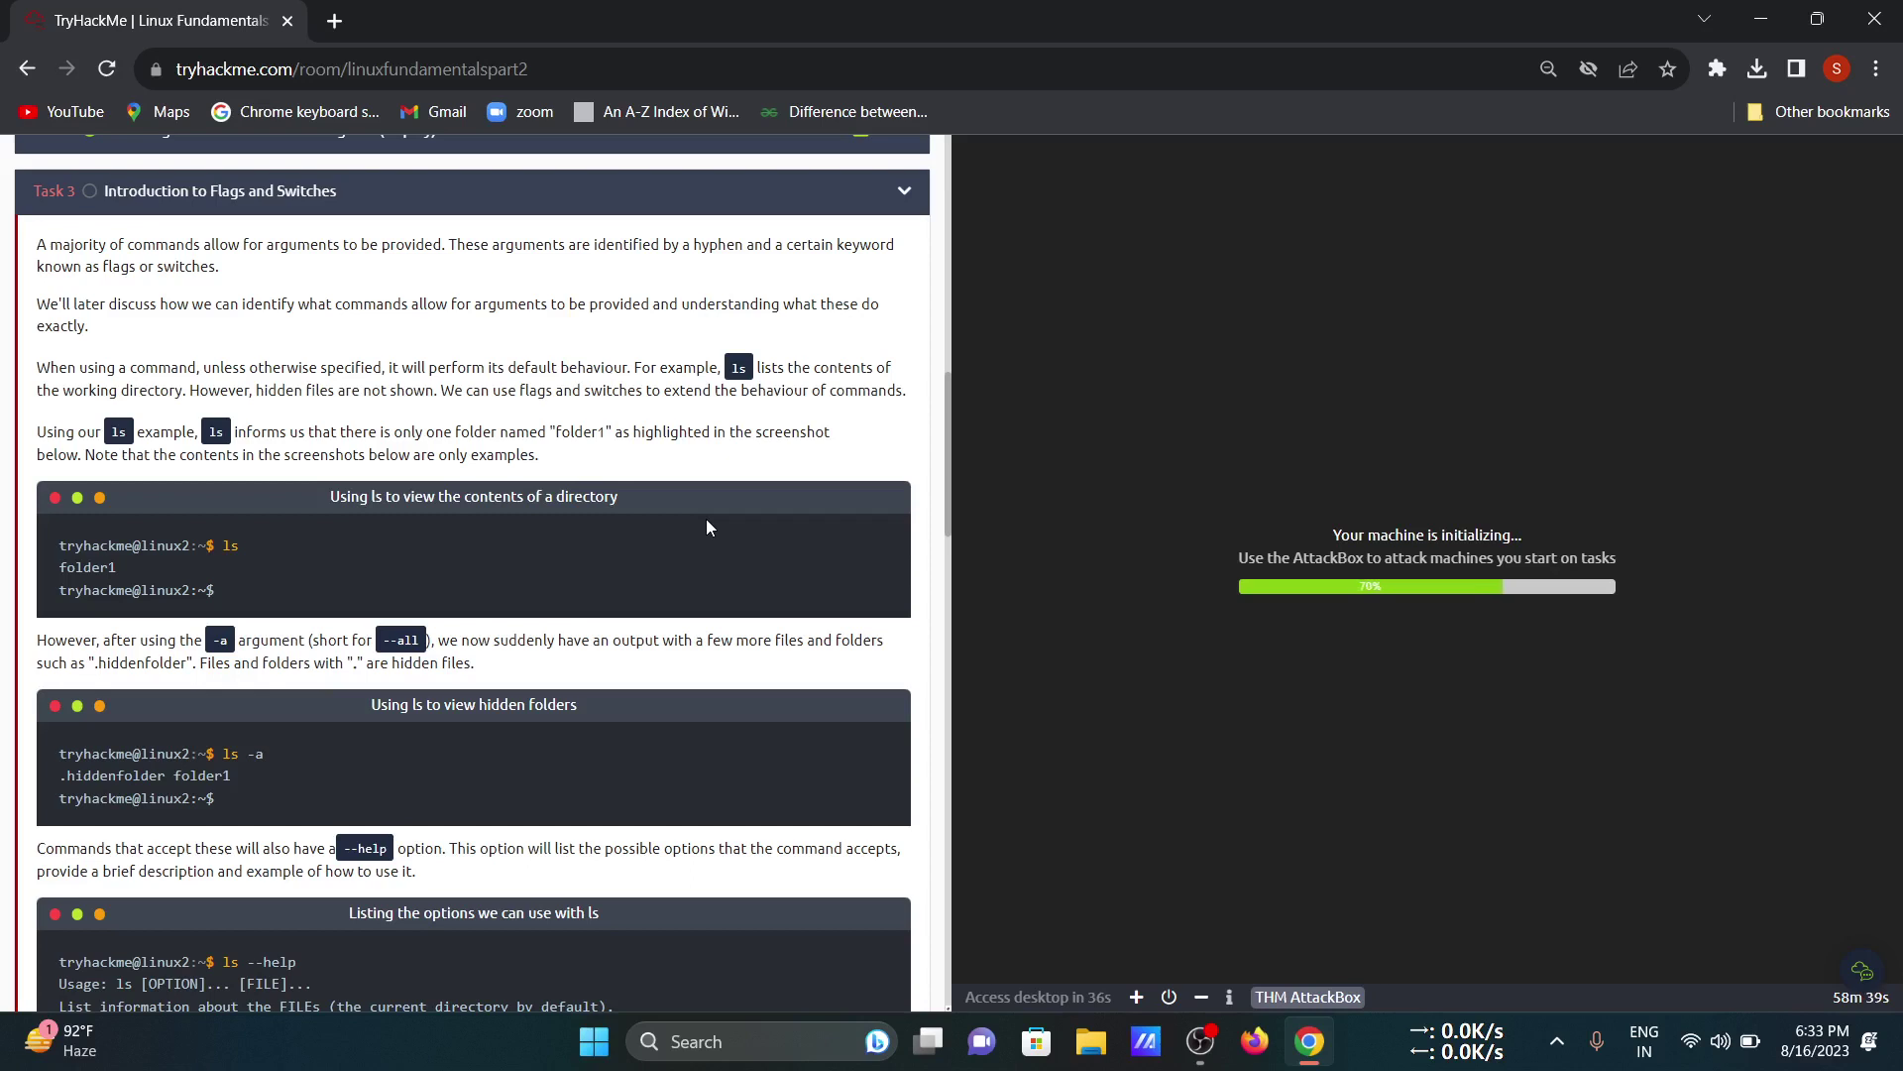
pyautogui.scroll(-1, 706, 520)
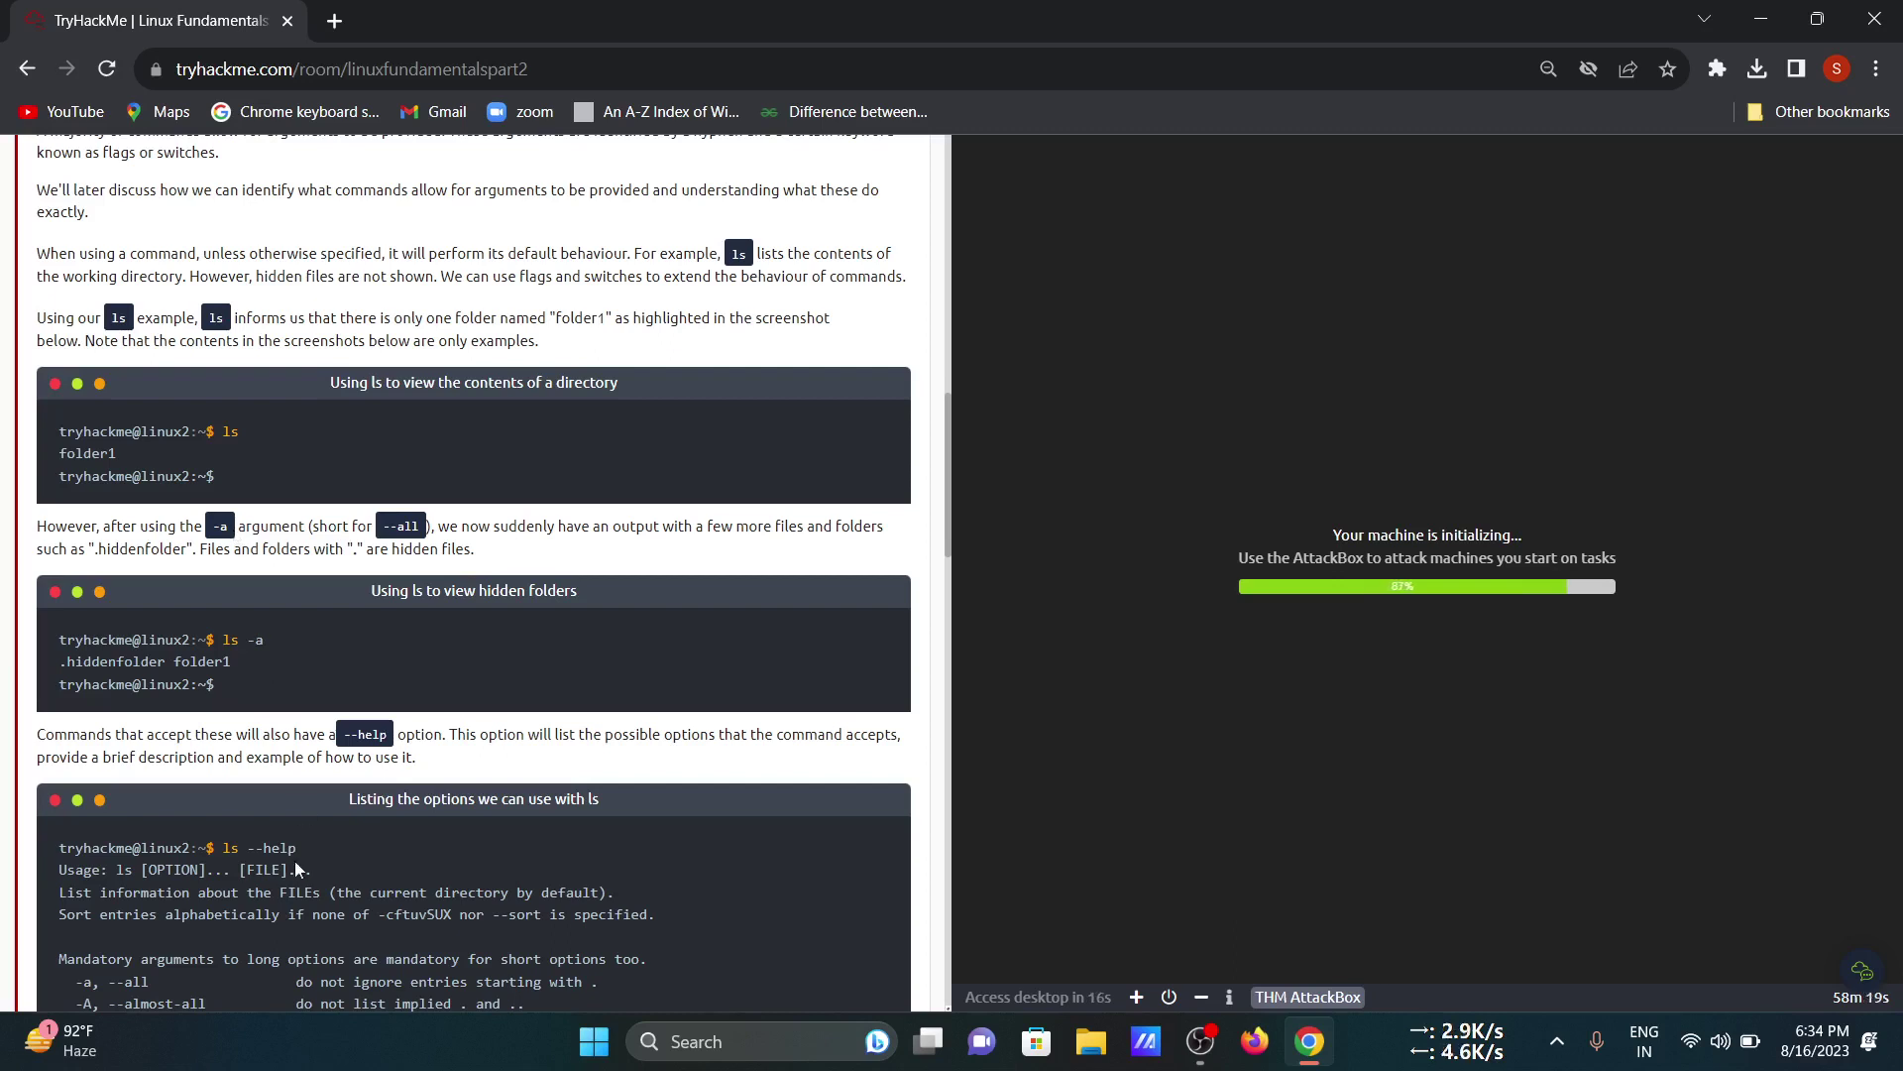
pyautogui.scroll(-1, 296, 887)
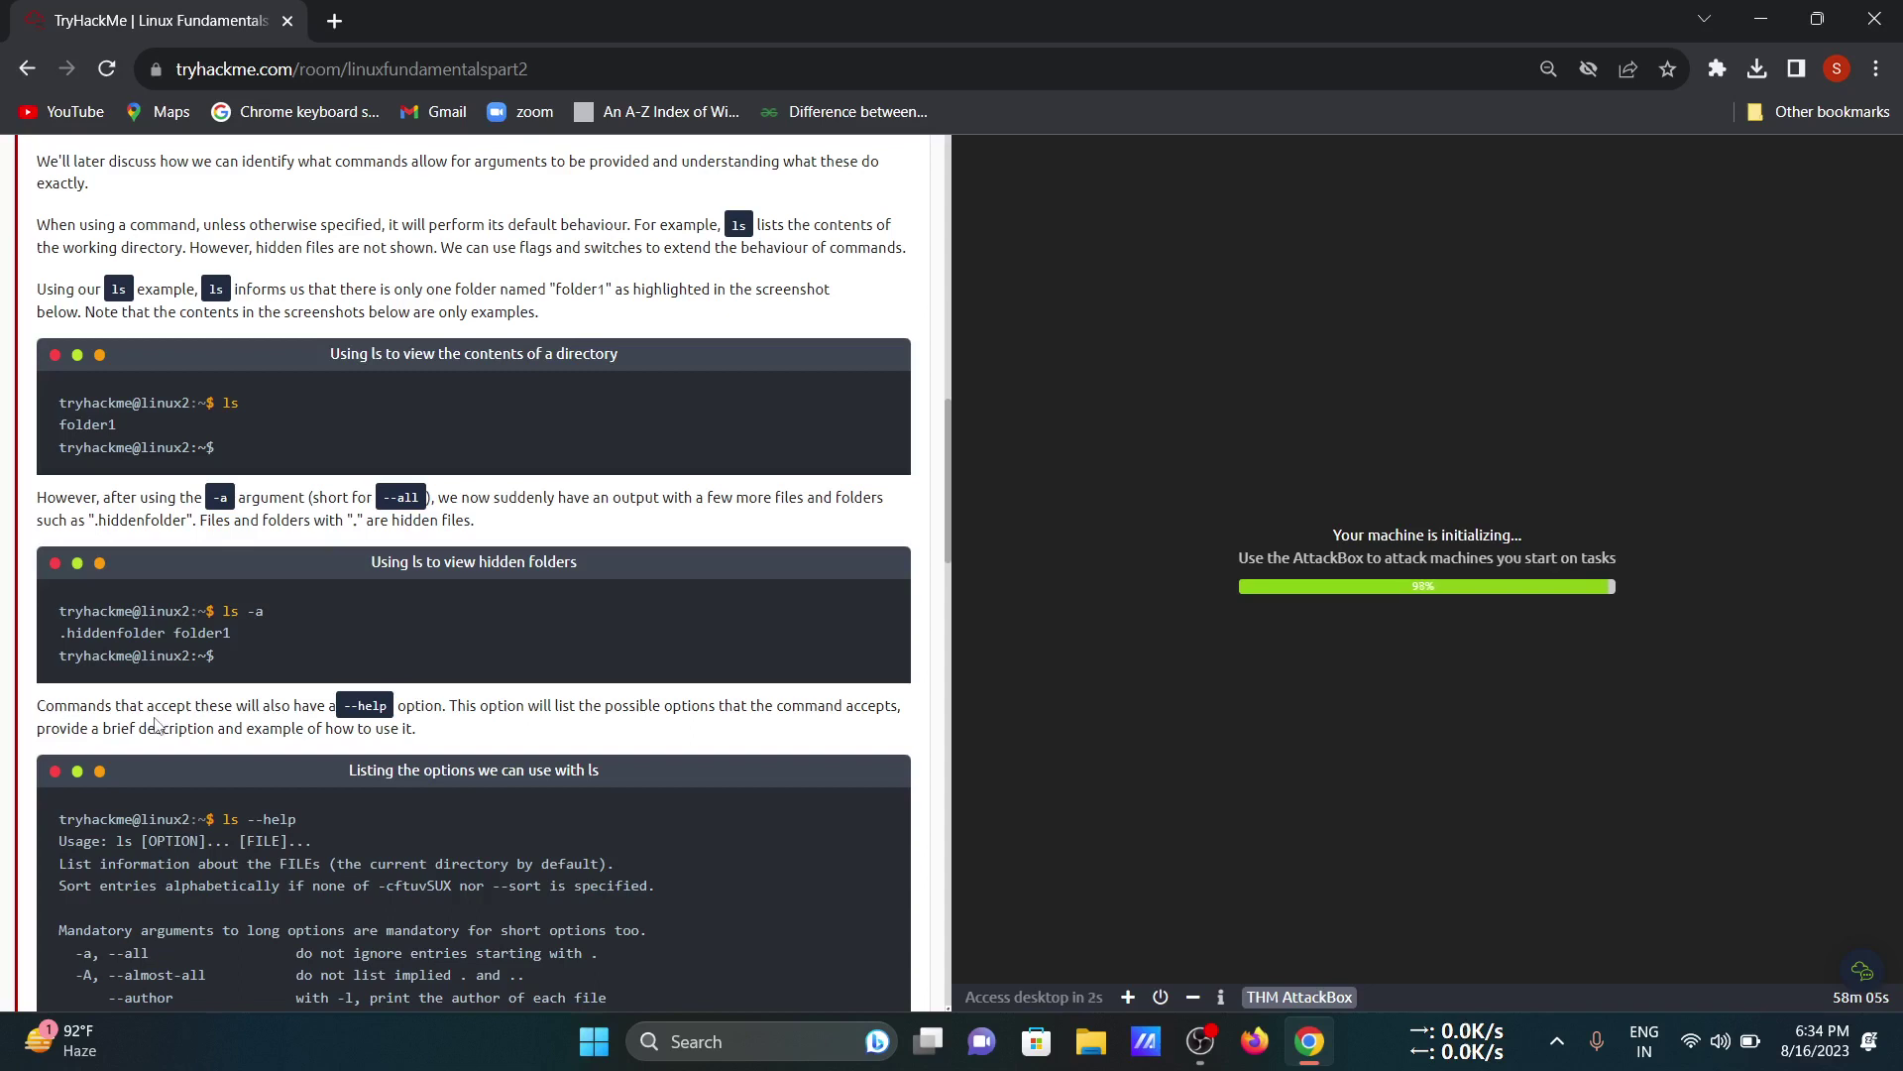
pyautogui.scroll(-2, 236, 684)
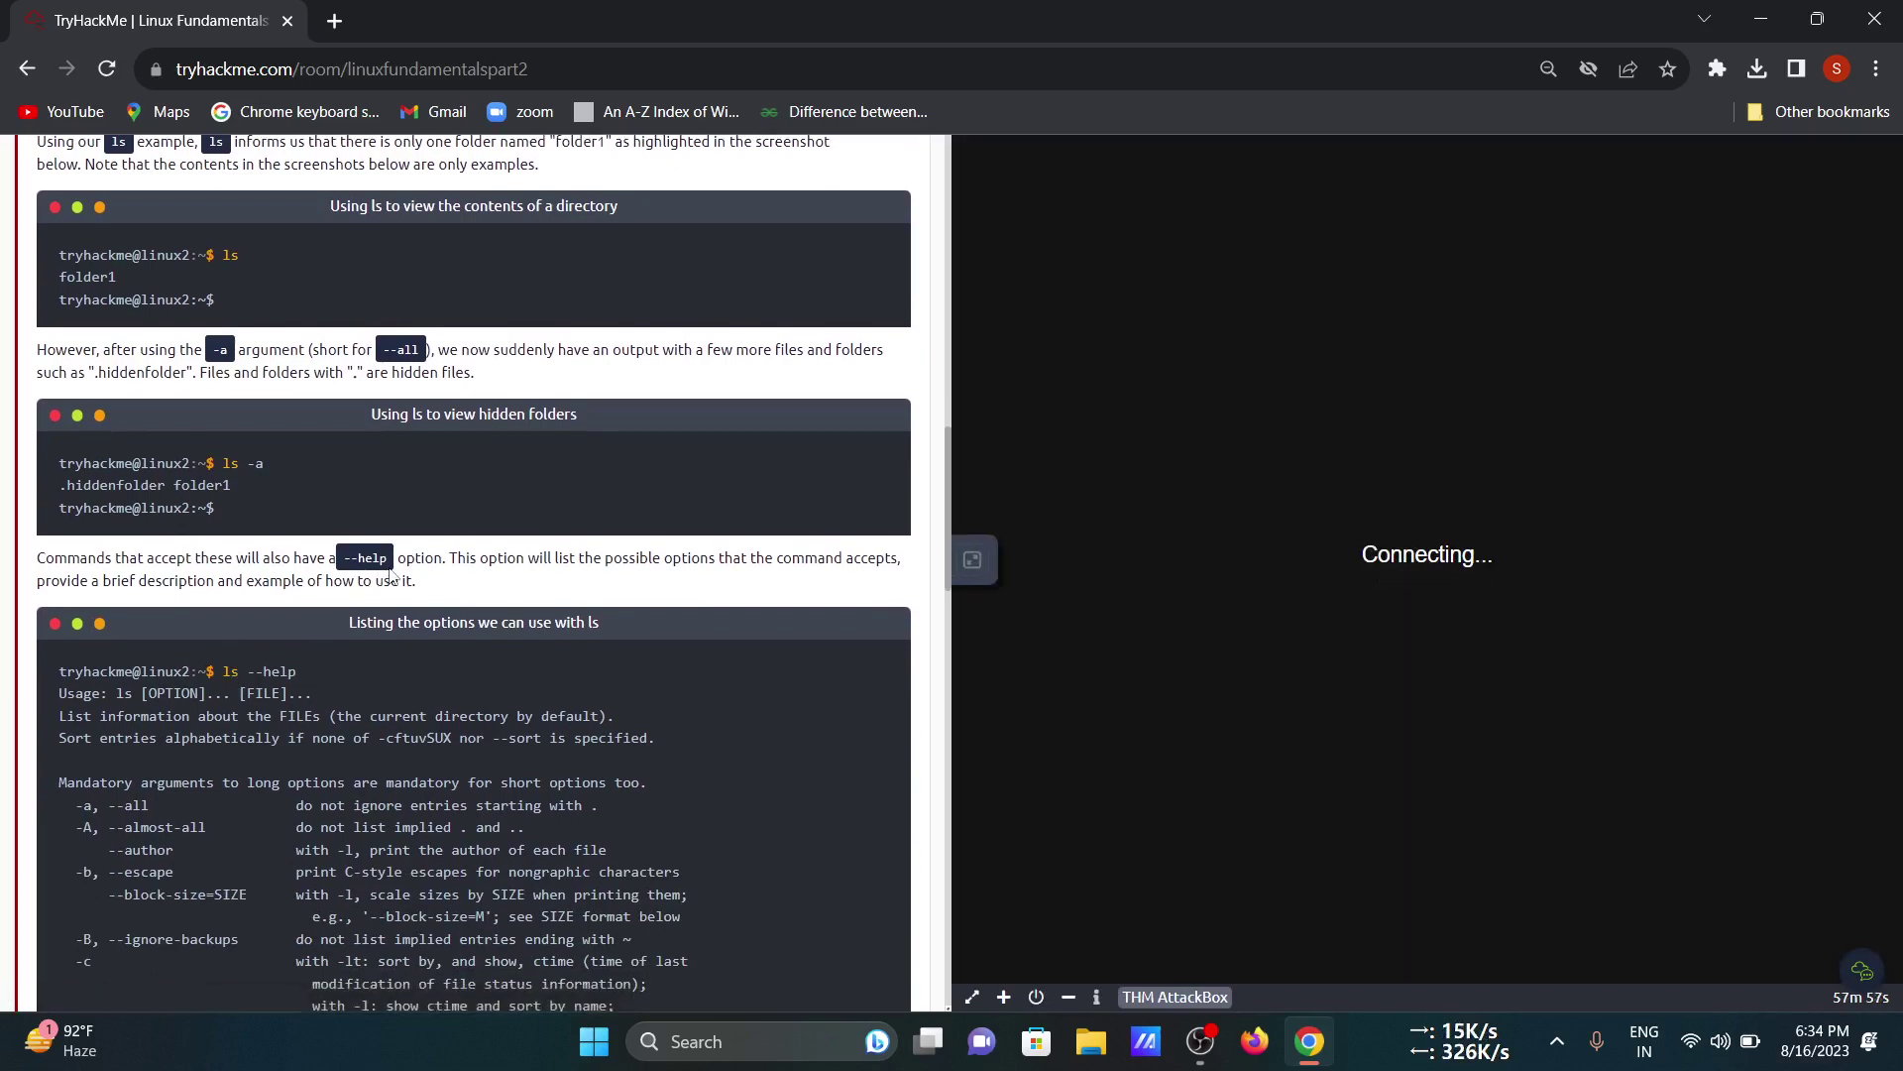
# Re-expand Task 2's SSH deployment instructions and scroll down through them.
pyautogui.scroll(-2, 389, 573)
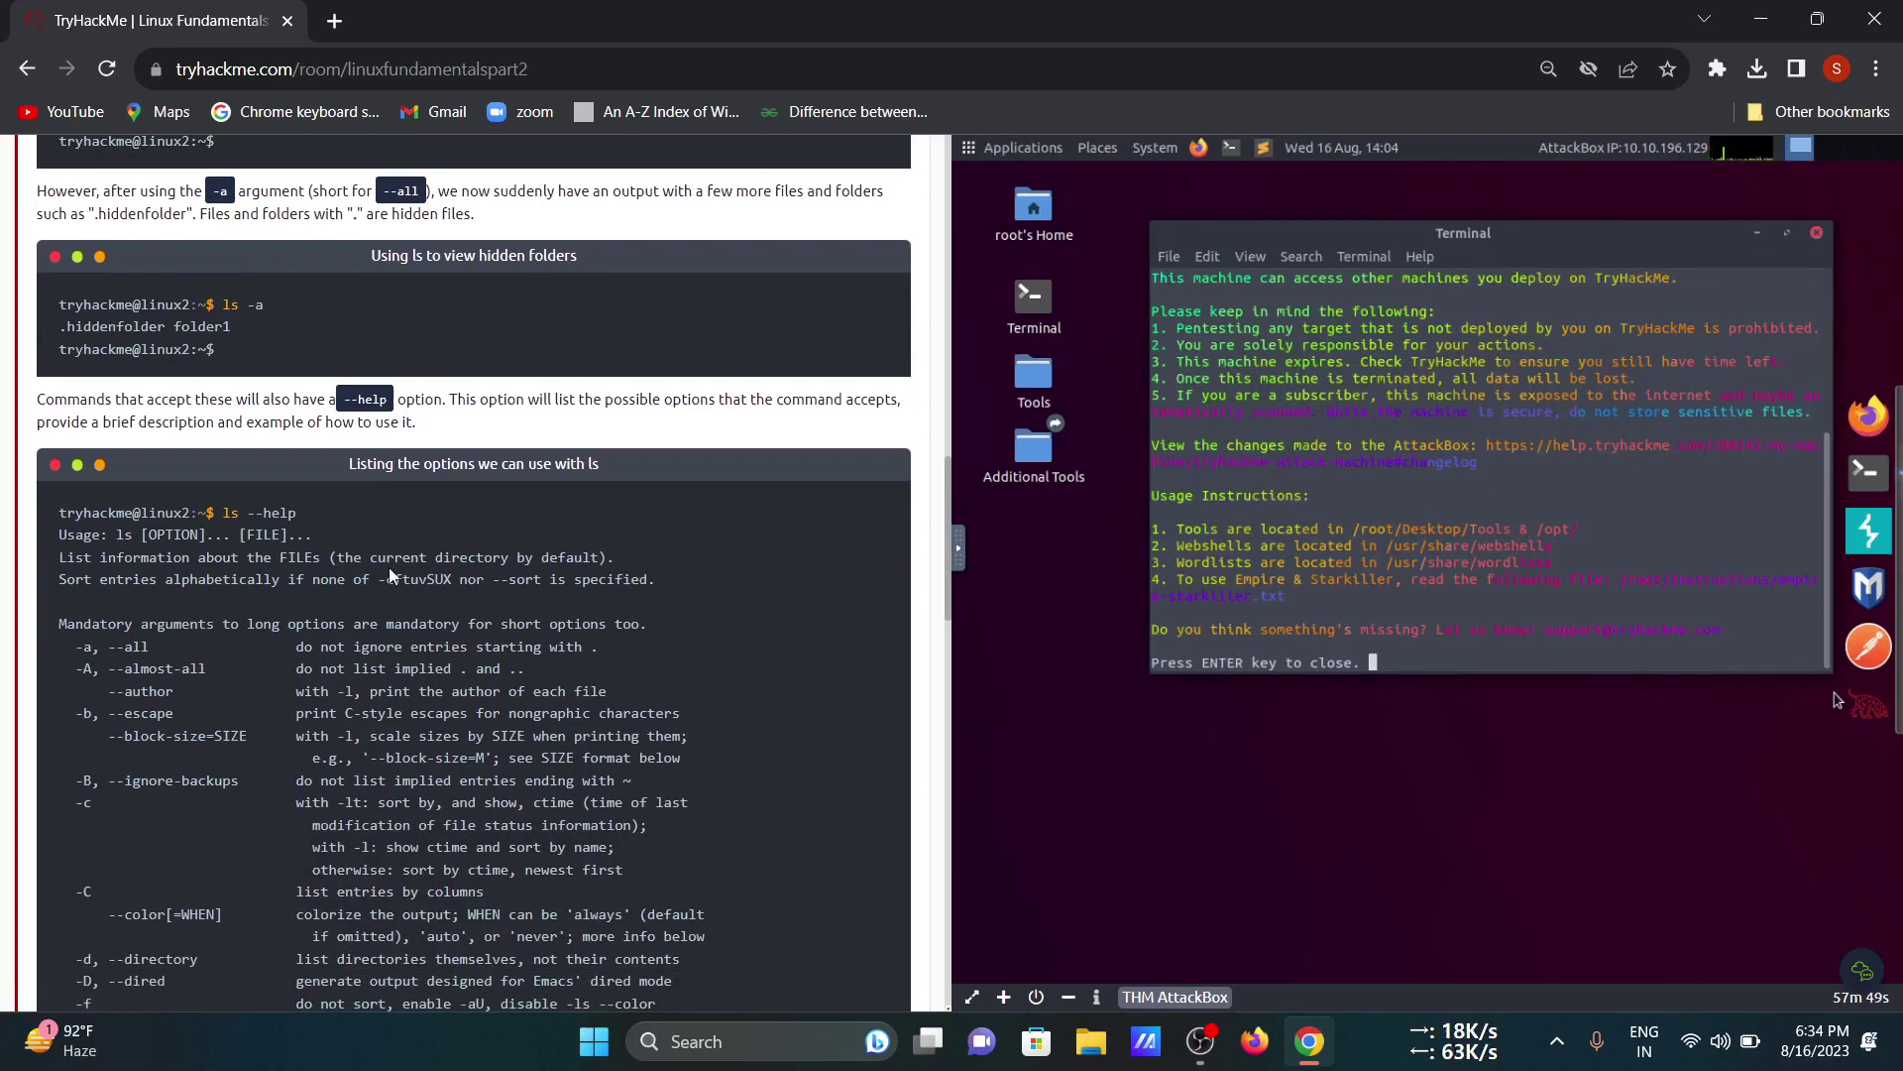
pyautogui.scroll(5, 680, 588)
pyautogui.scroll(8, 680, 588)
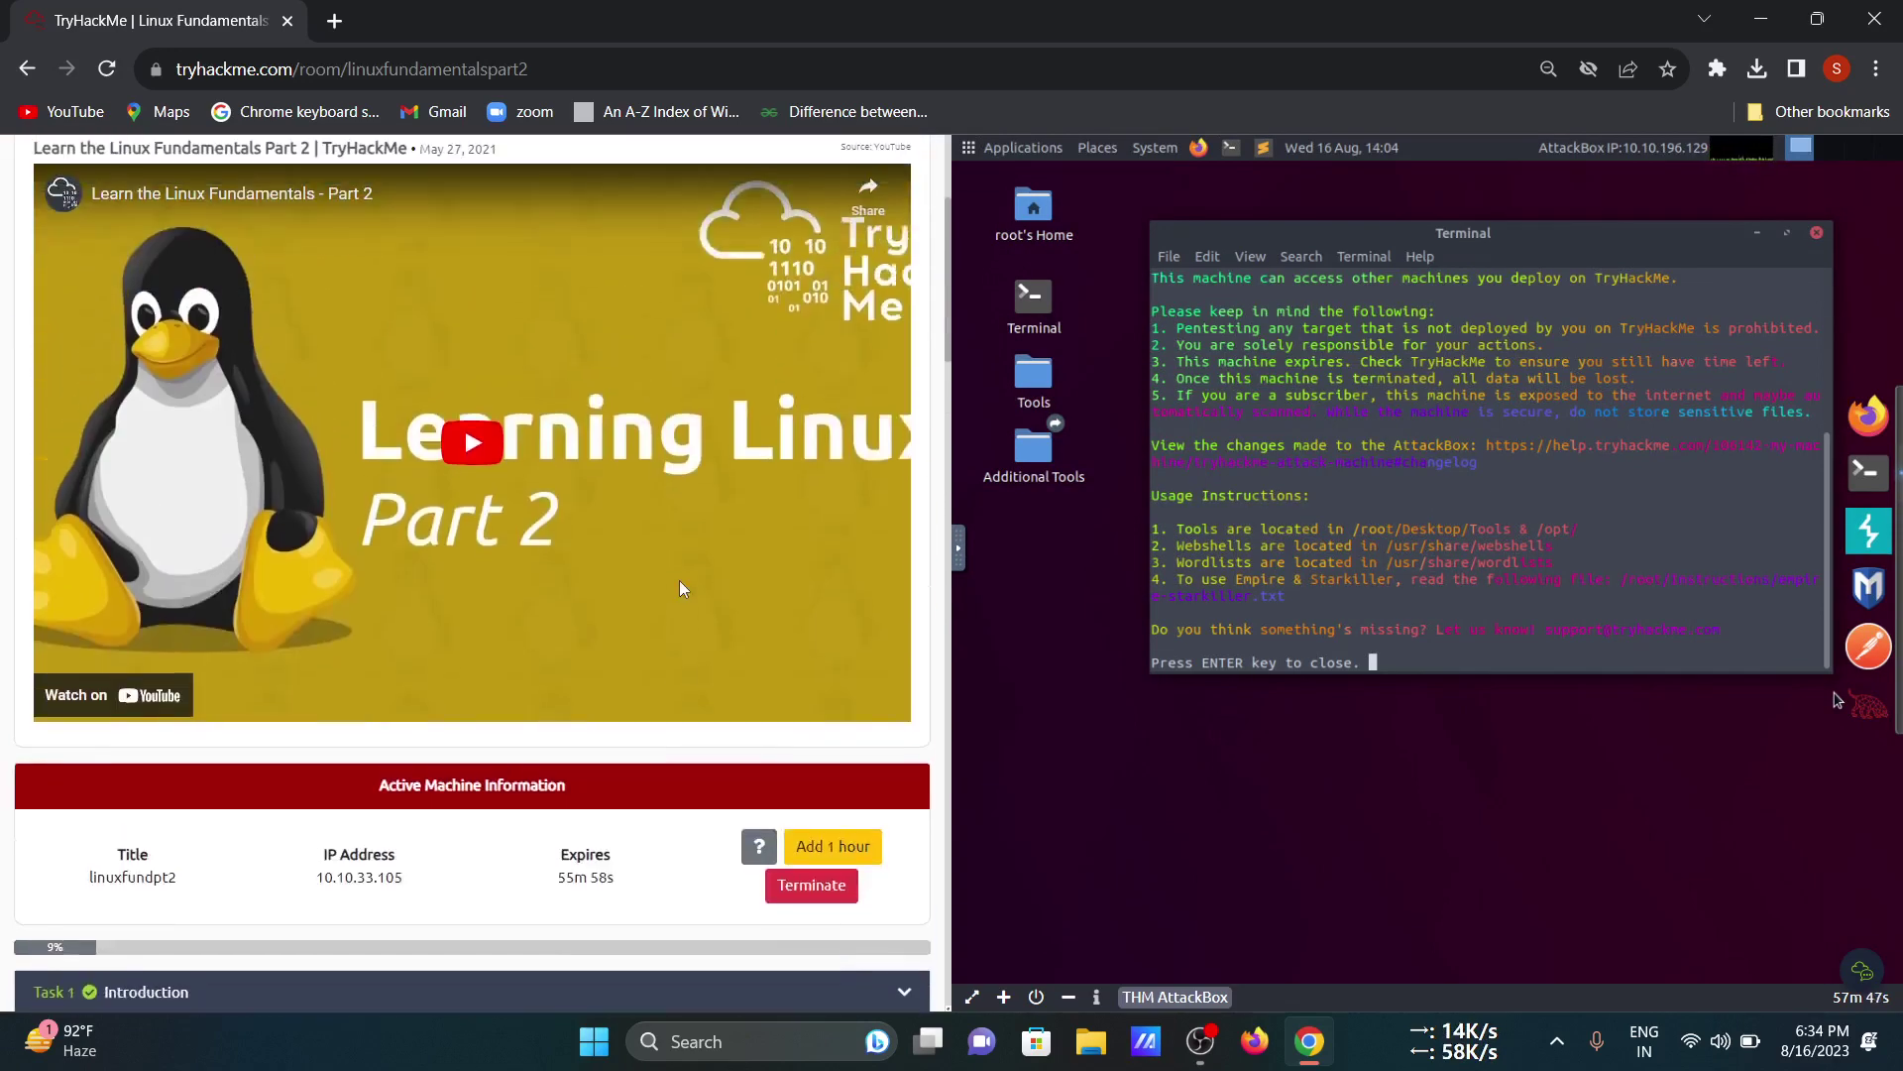
pyautogui.scroll(-3, 680, 588)
pyautogui.scroll(-3, 680, 588)
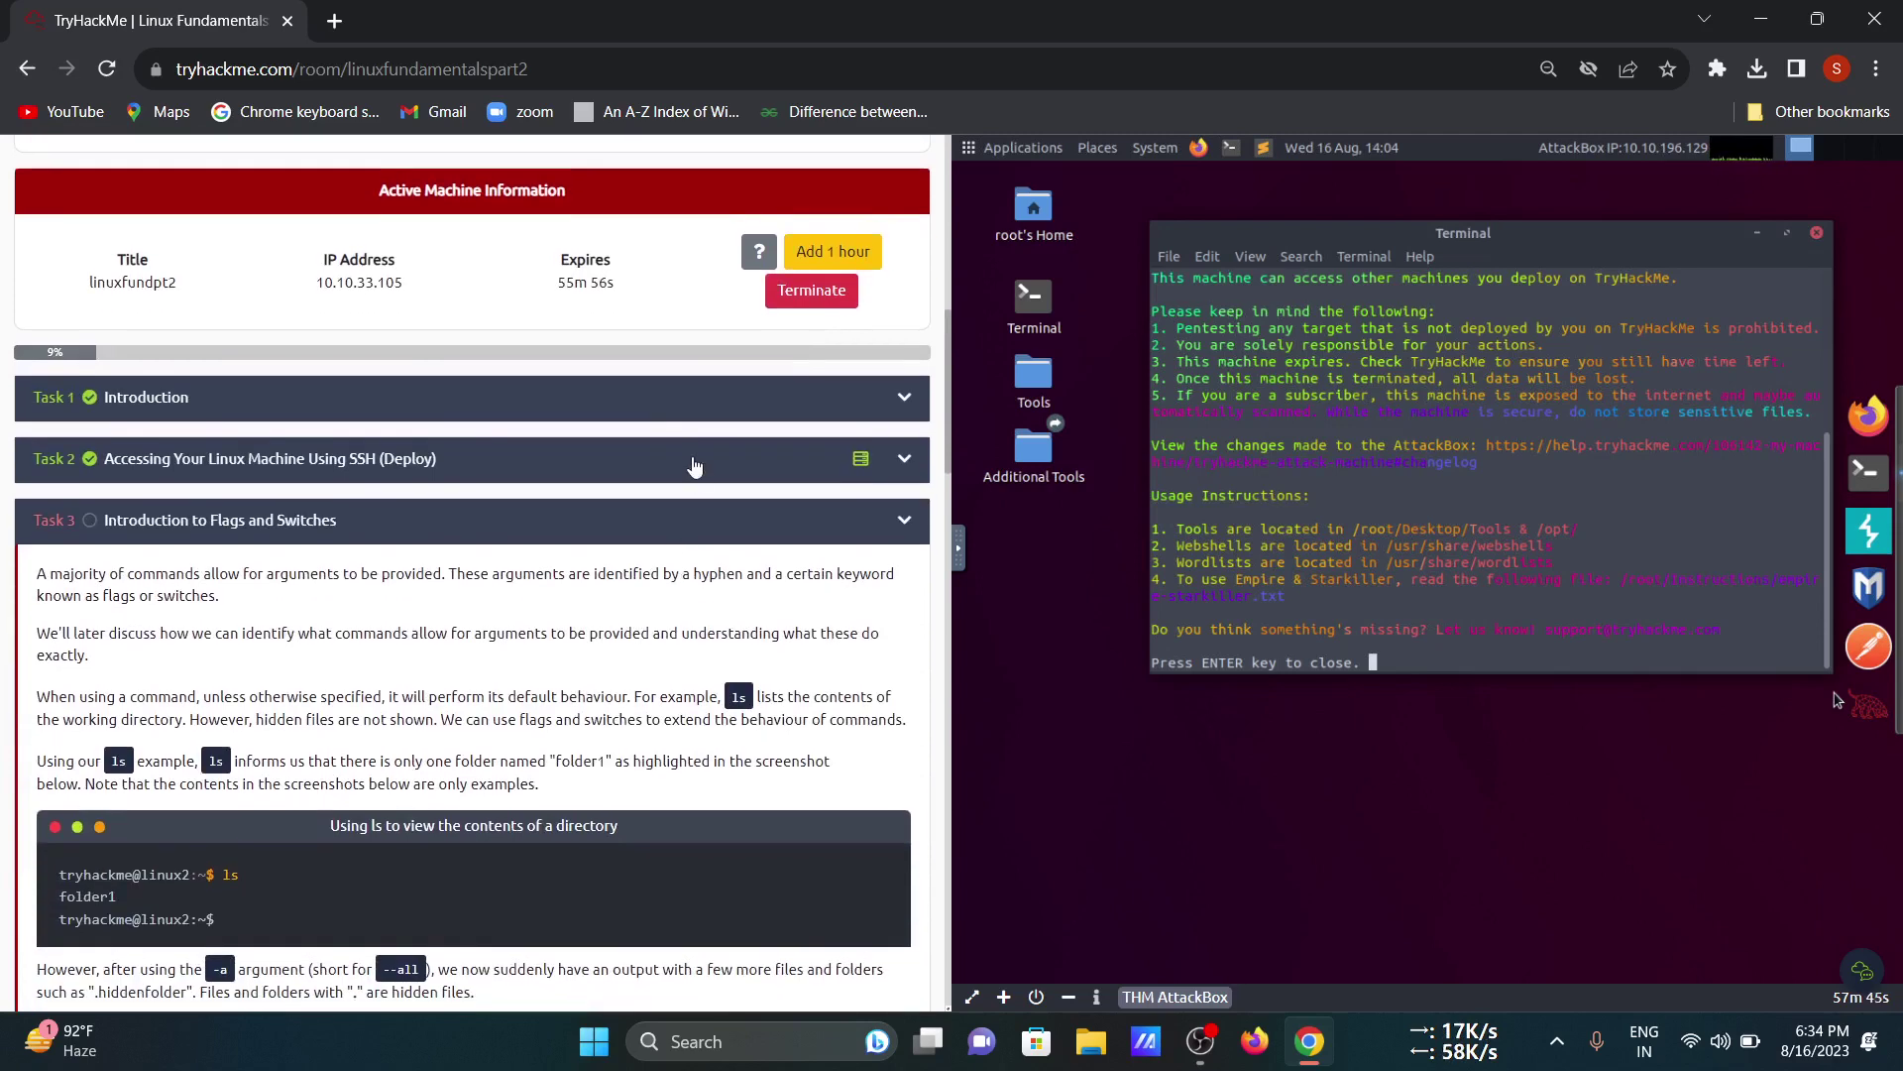
pyautogui.click(694, 466)
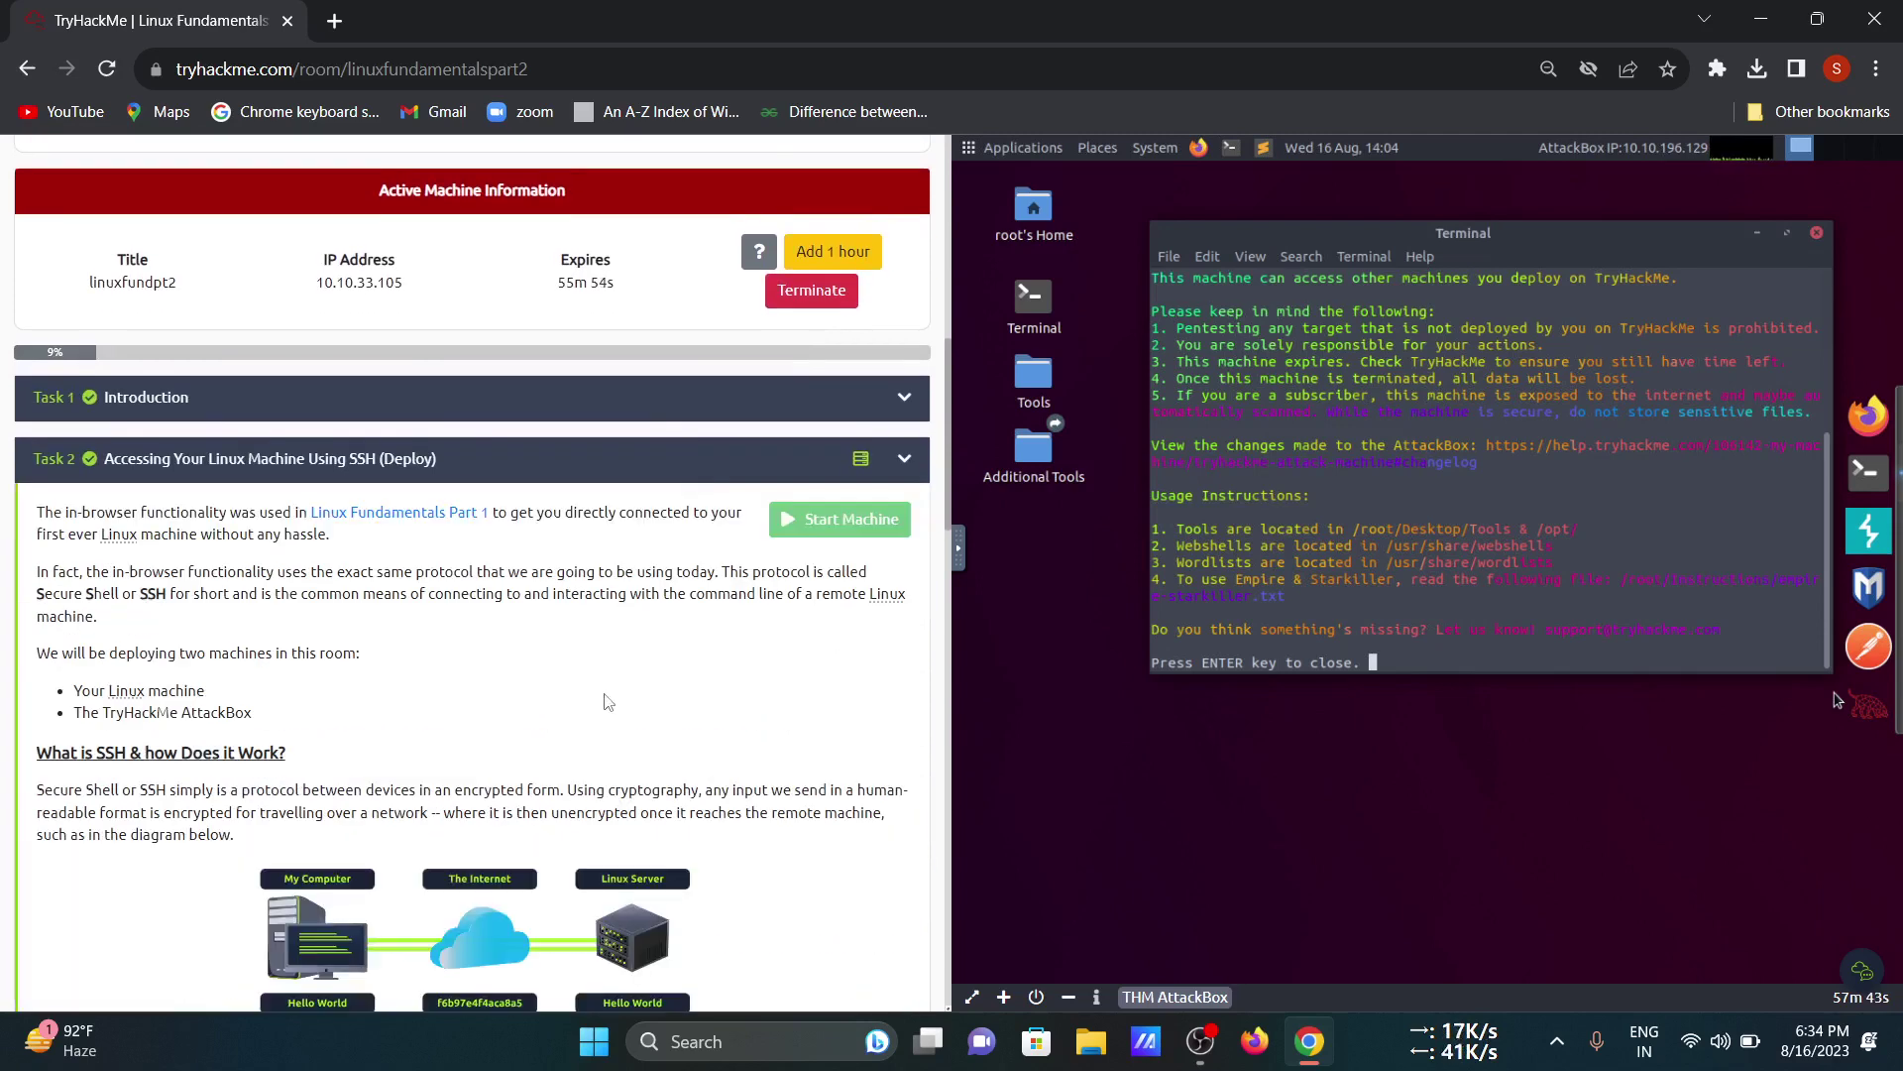
pyautogui.scroll(-2, 608, 701)
pyautogui.scroll(-1, 608, 701)
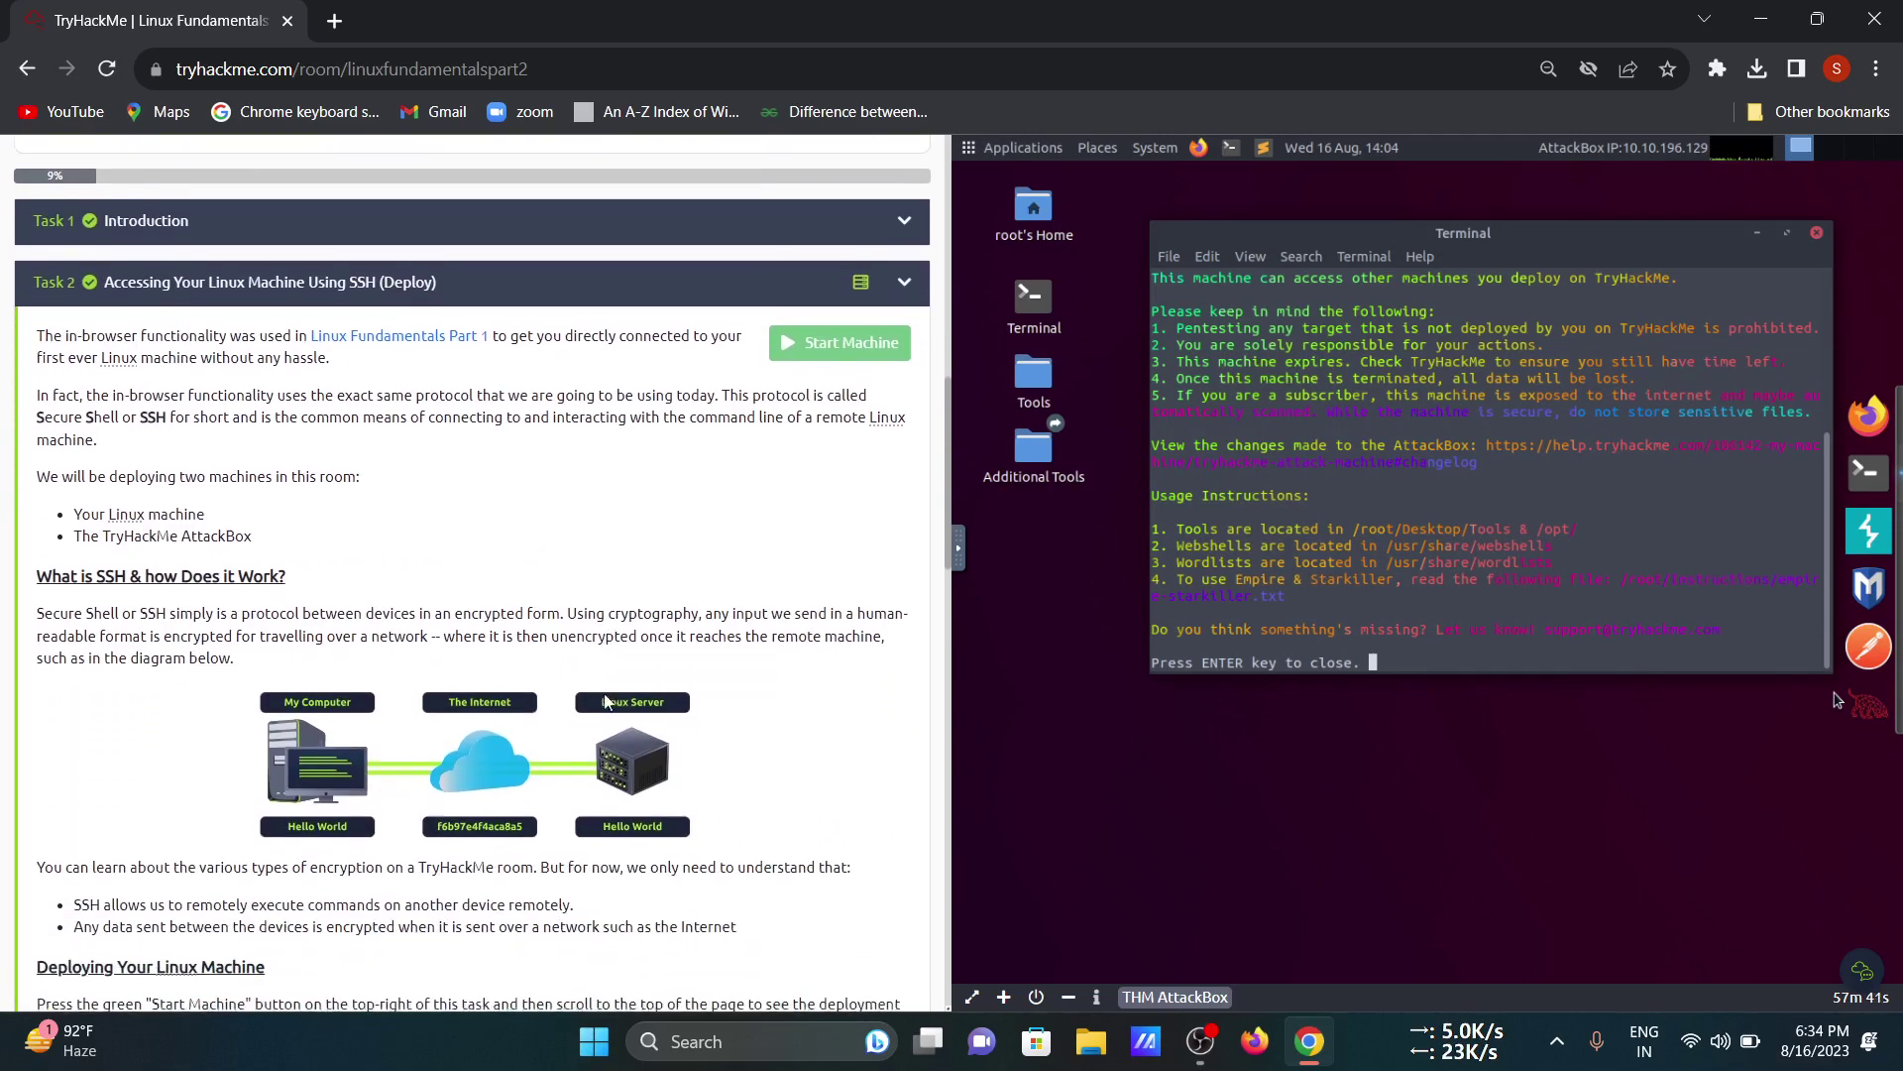
pyautogui.scroll(-1, 607, 700)
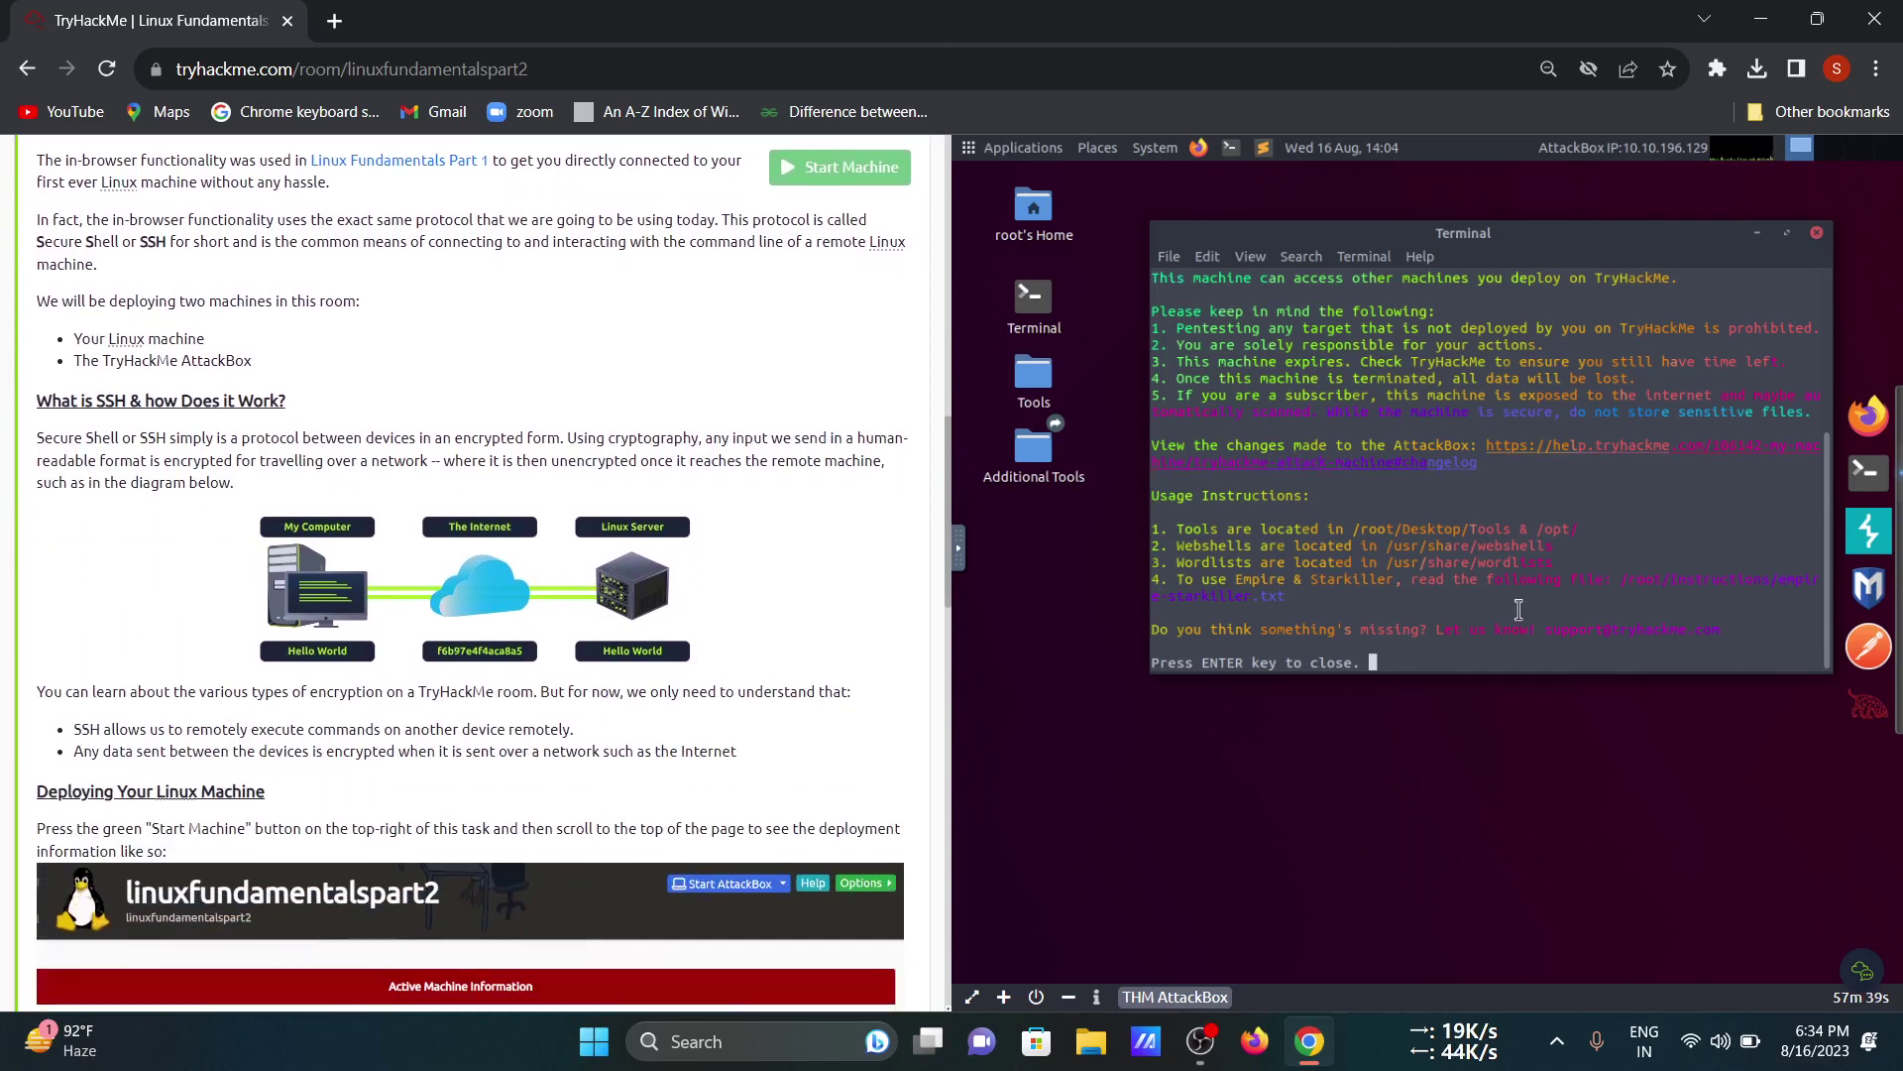
# Close the AttackBox welcome terminal and open a new maximized terminal from the desktop.
pyautogui.press('Return')
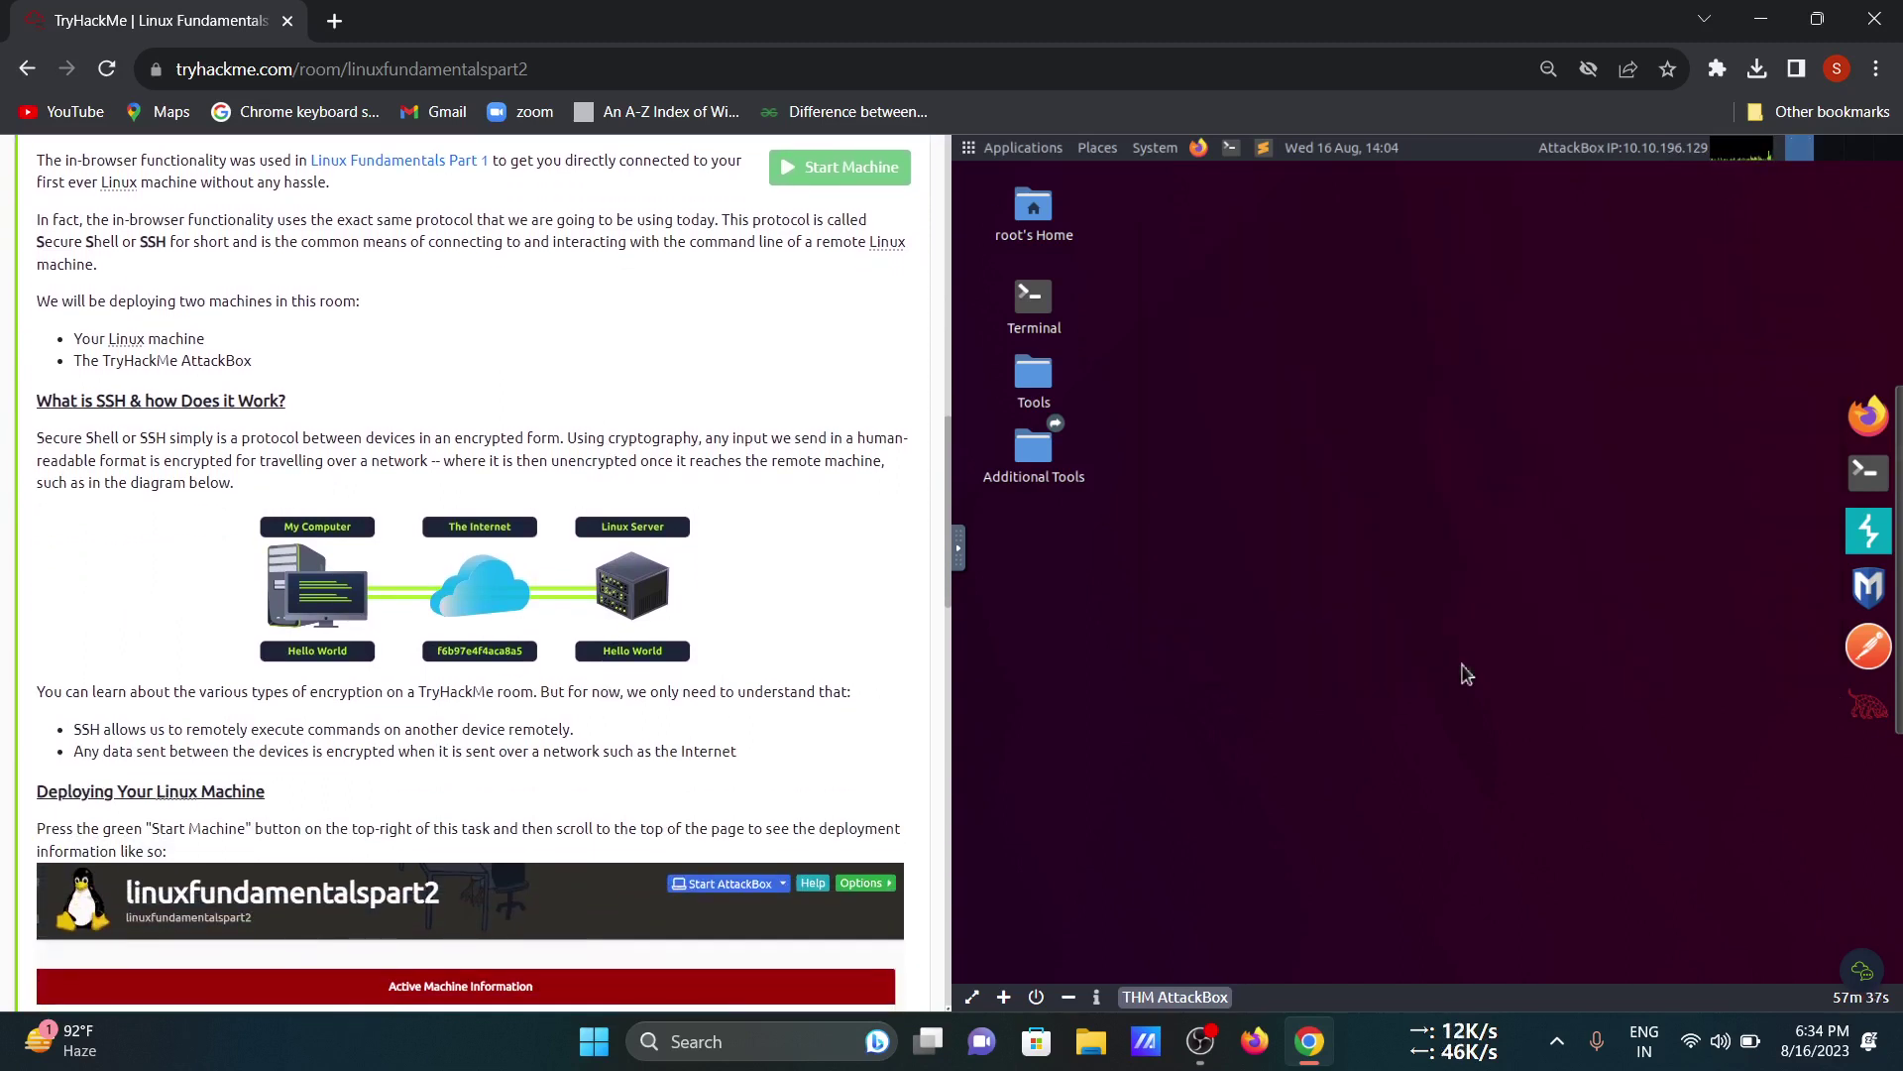
pyautogui.click(1032, 302)
pyautogui.doubleClick(1032, 309)
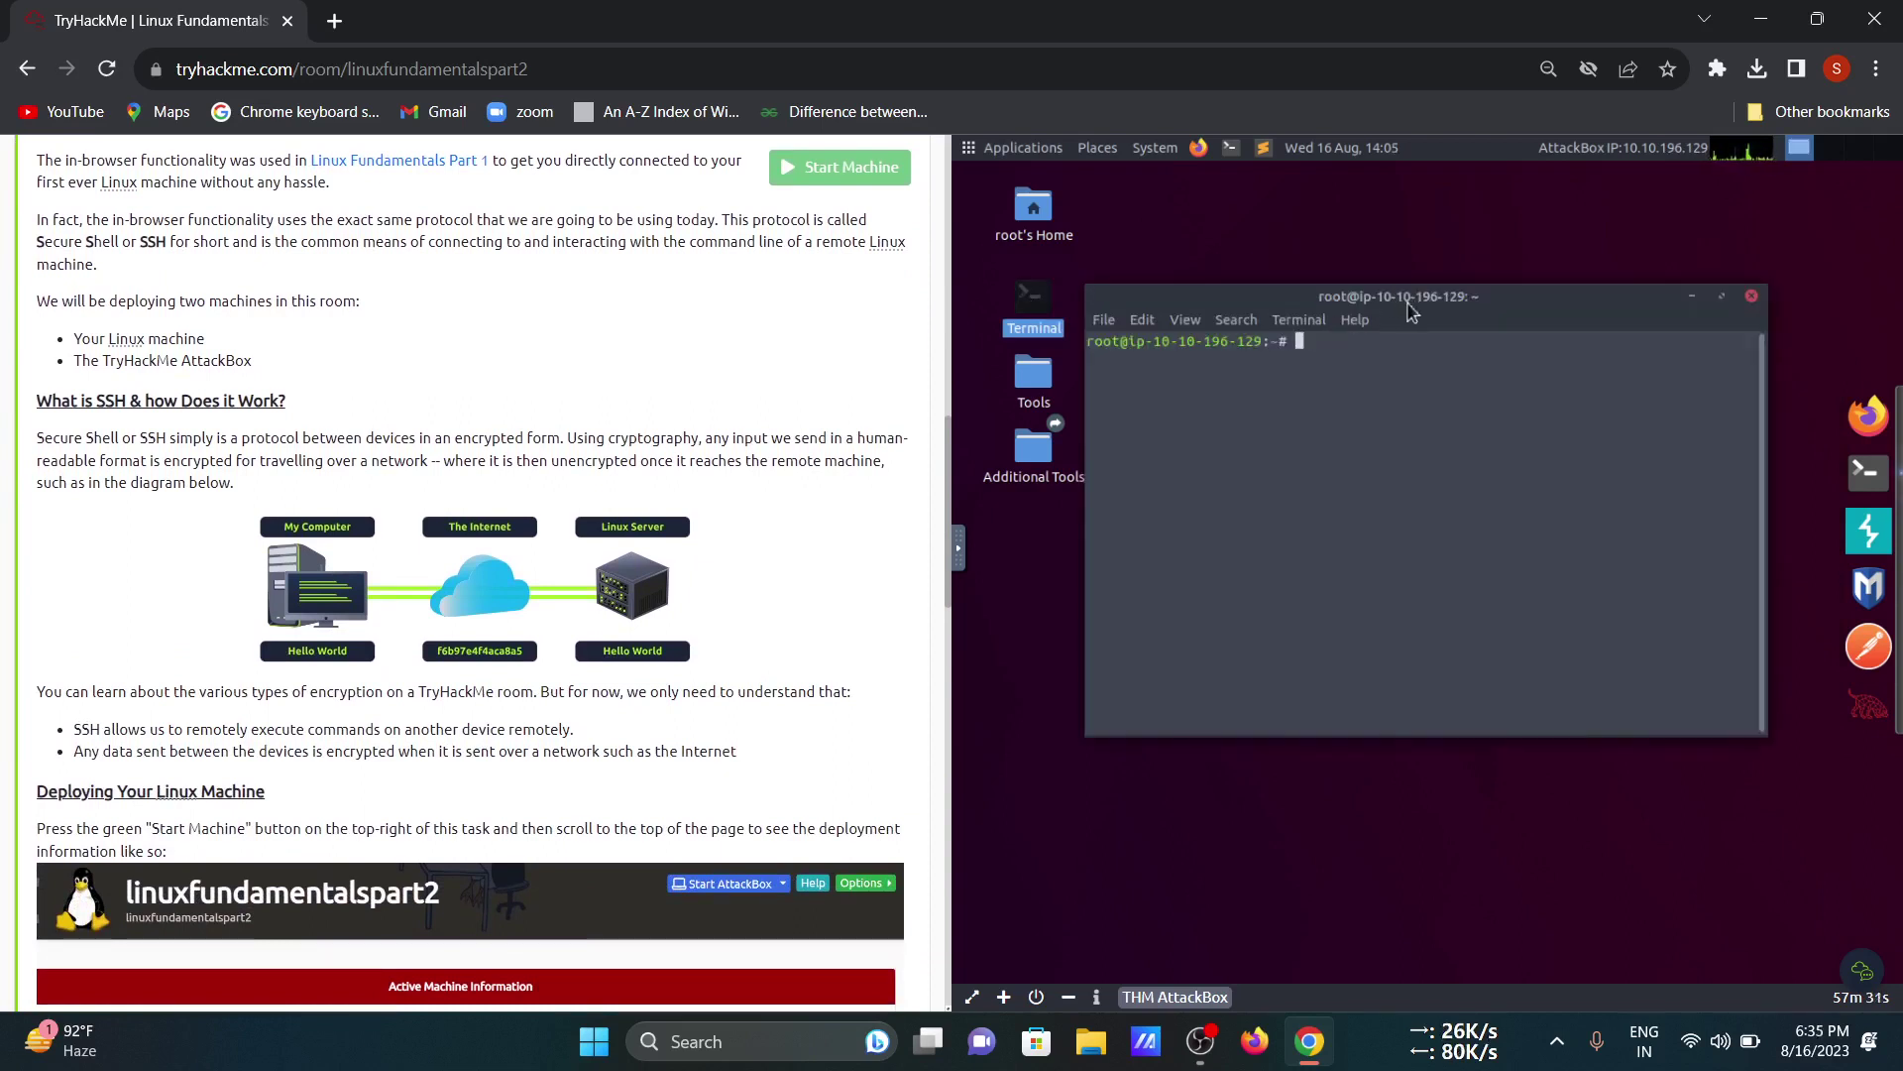
pyautogui.click(1725, 298)
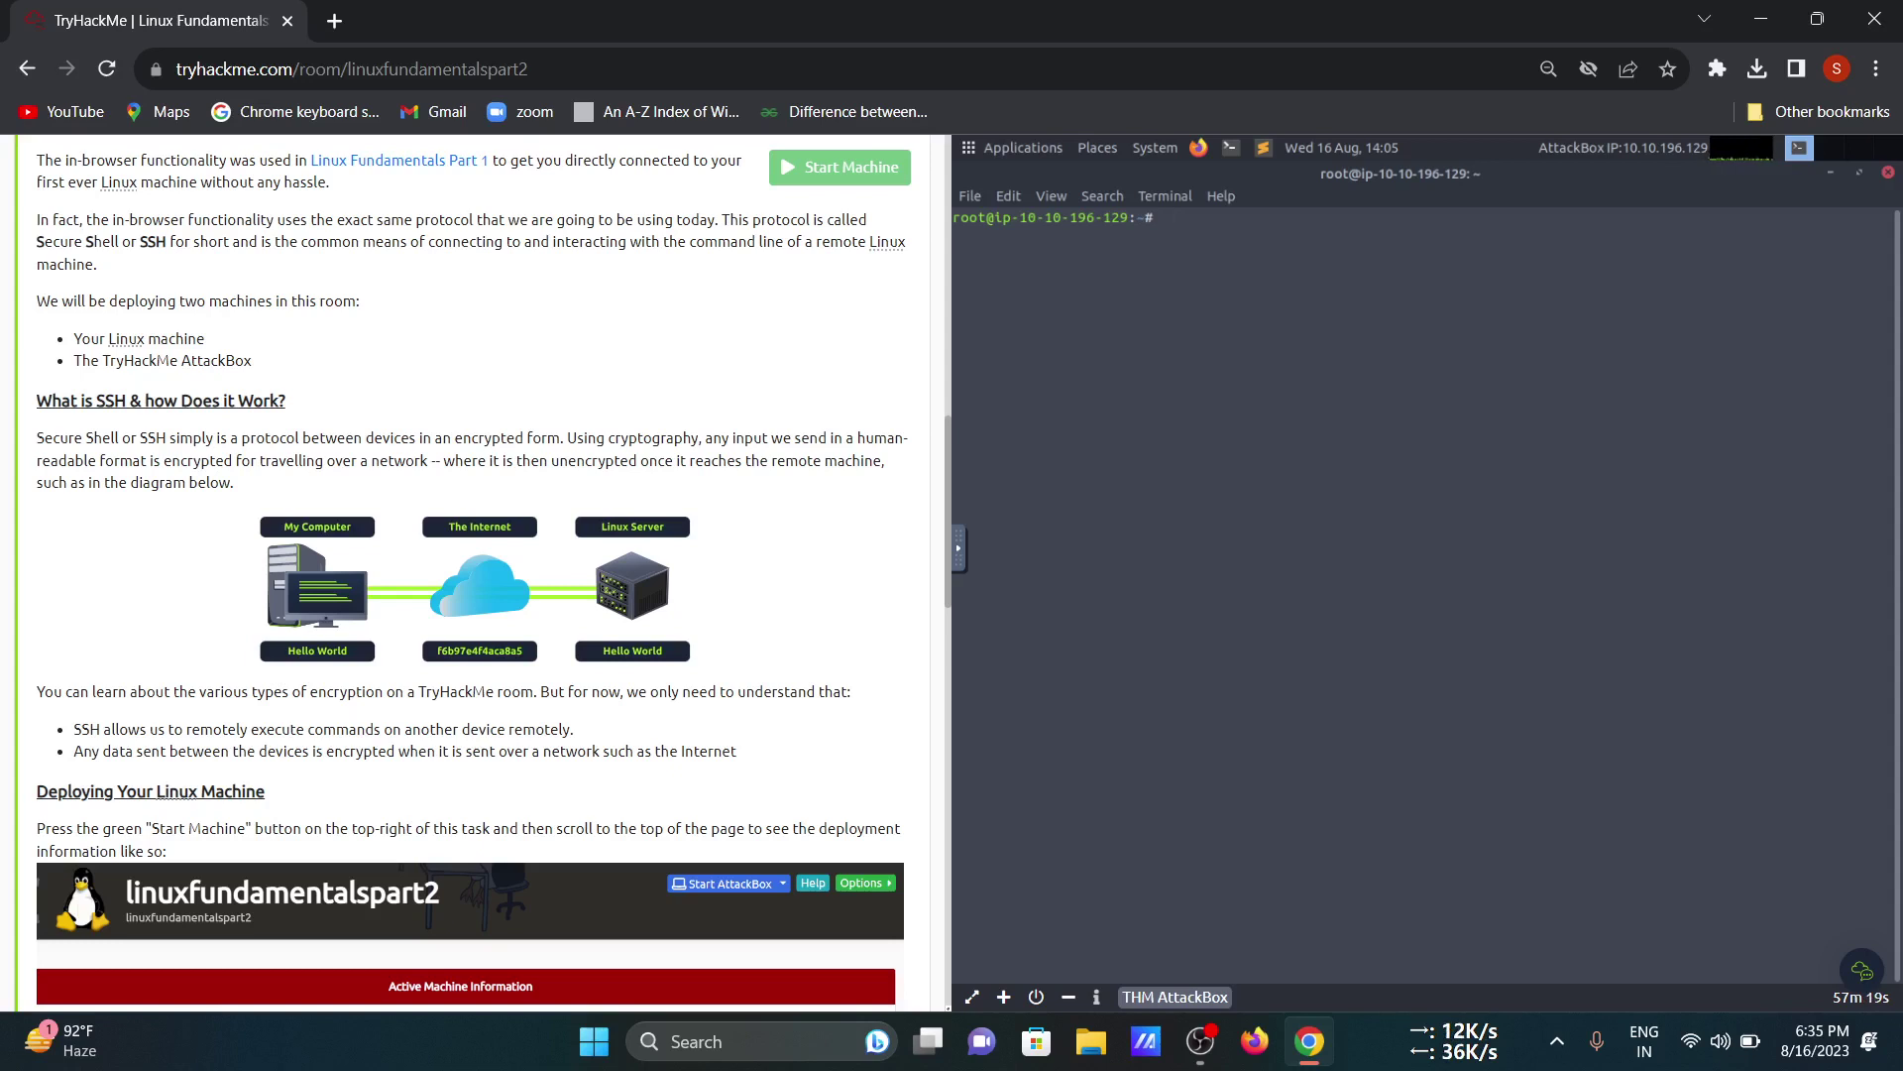
# Run ls to list Desktop, Downloads, Instructions, Rooms, Tools and the other home folders.
pyautogui.write('ls')
pyautogui.press('Return')
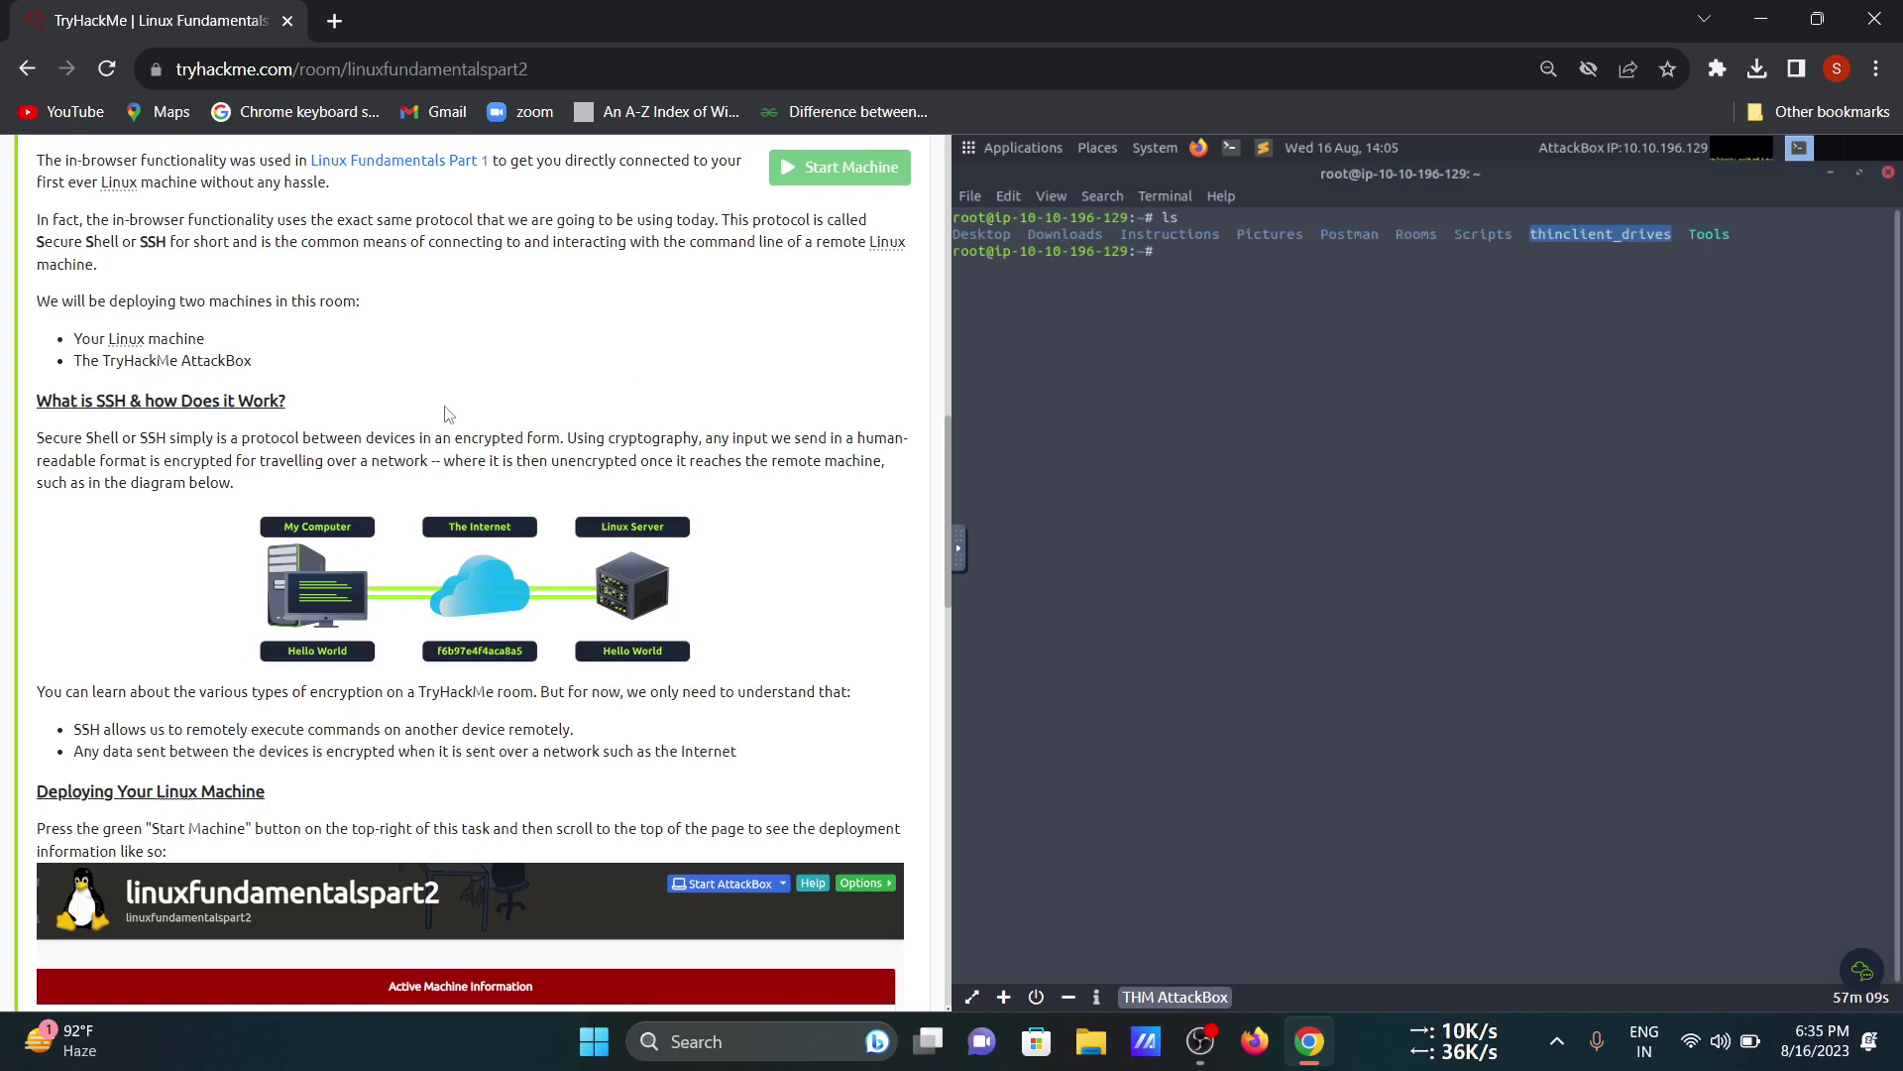
pyautogui.scroll(1, 446, 414)
pyautogui.scroll(2, 446, 414)
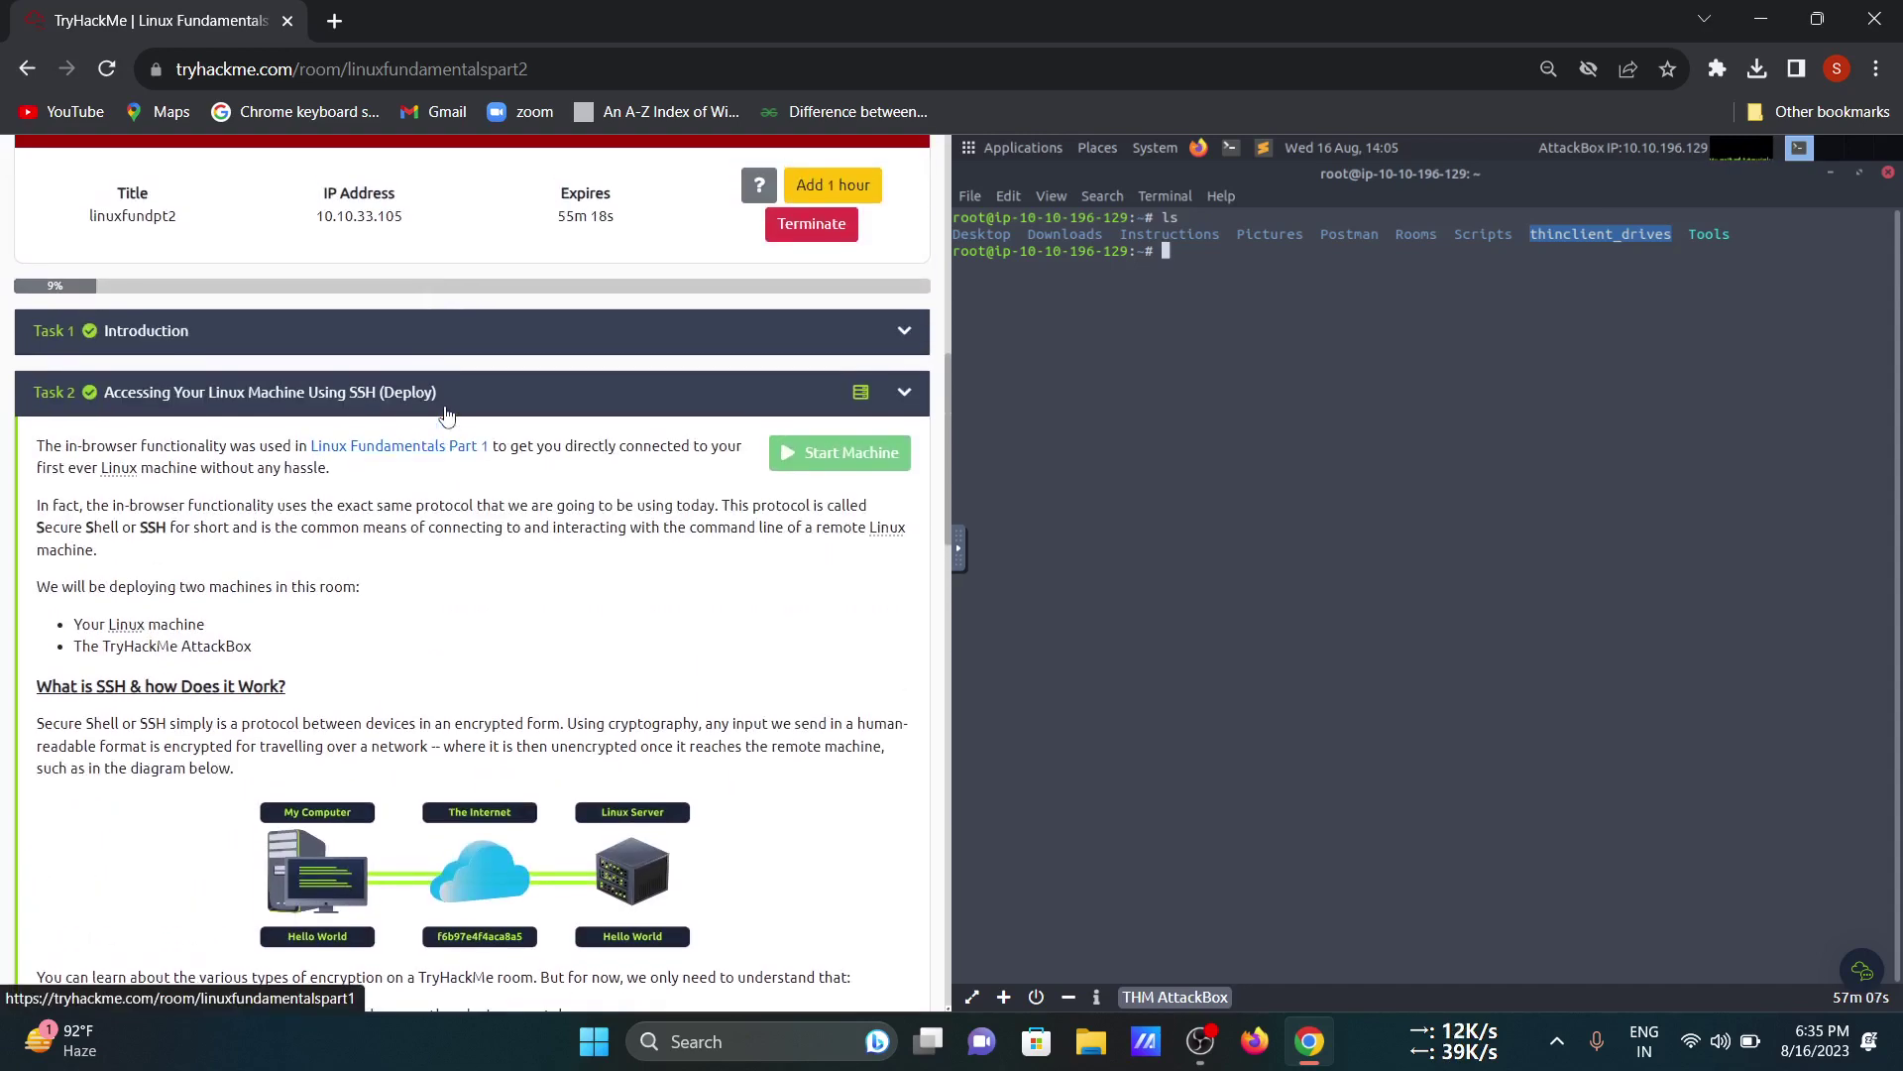
pyautogui.scroll(1, 446, 415)
pyautogui.scroll(1, 446, 414)
pyautogui.scroll(-2, 446, 415)
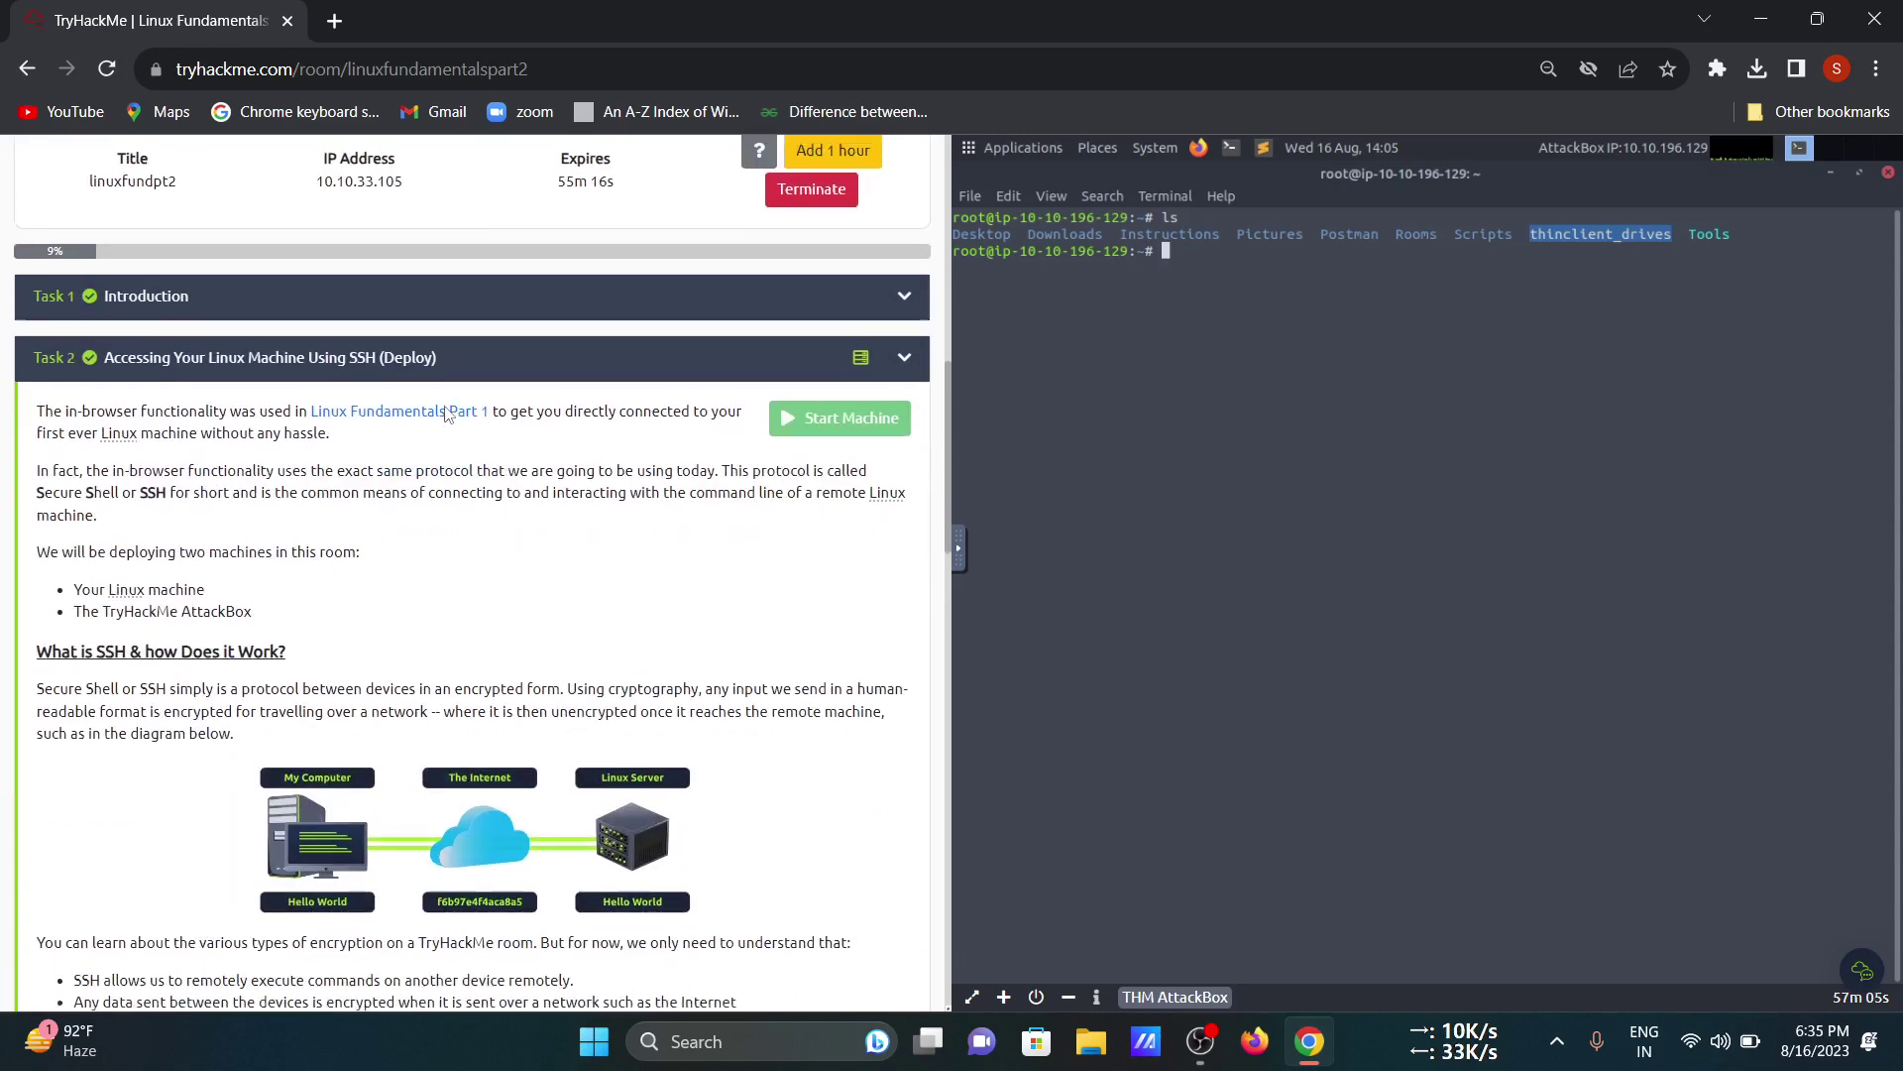
pyautogui.scroll(-1, 446, 414)
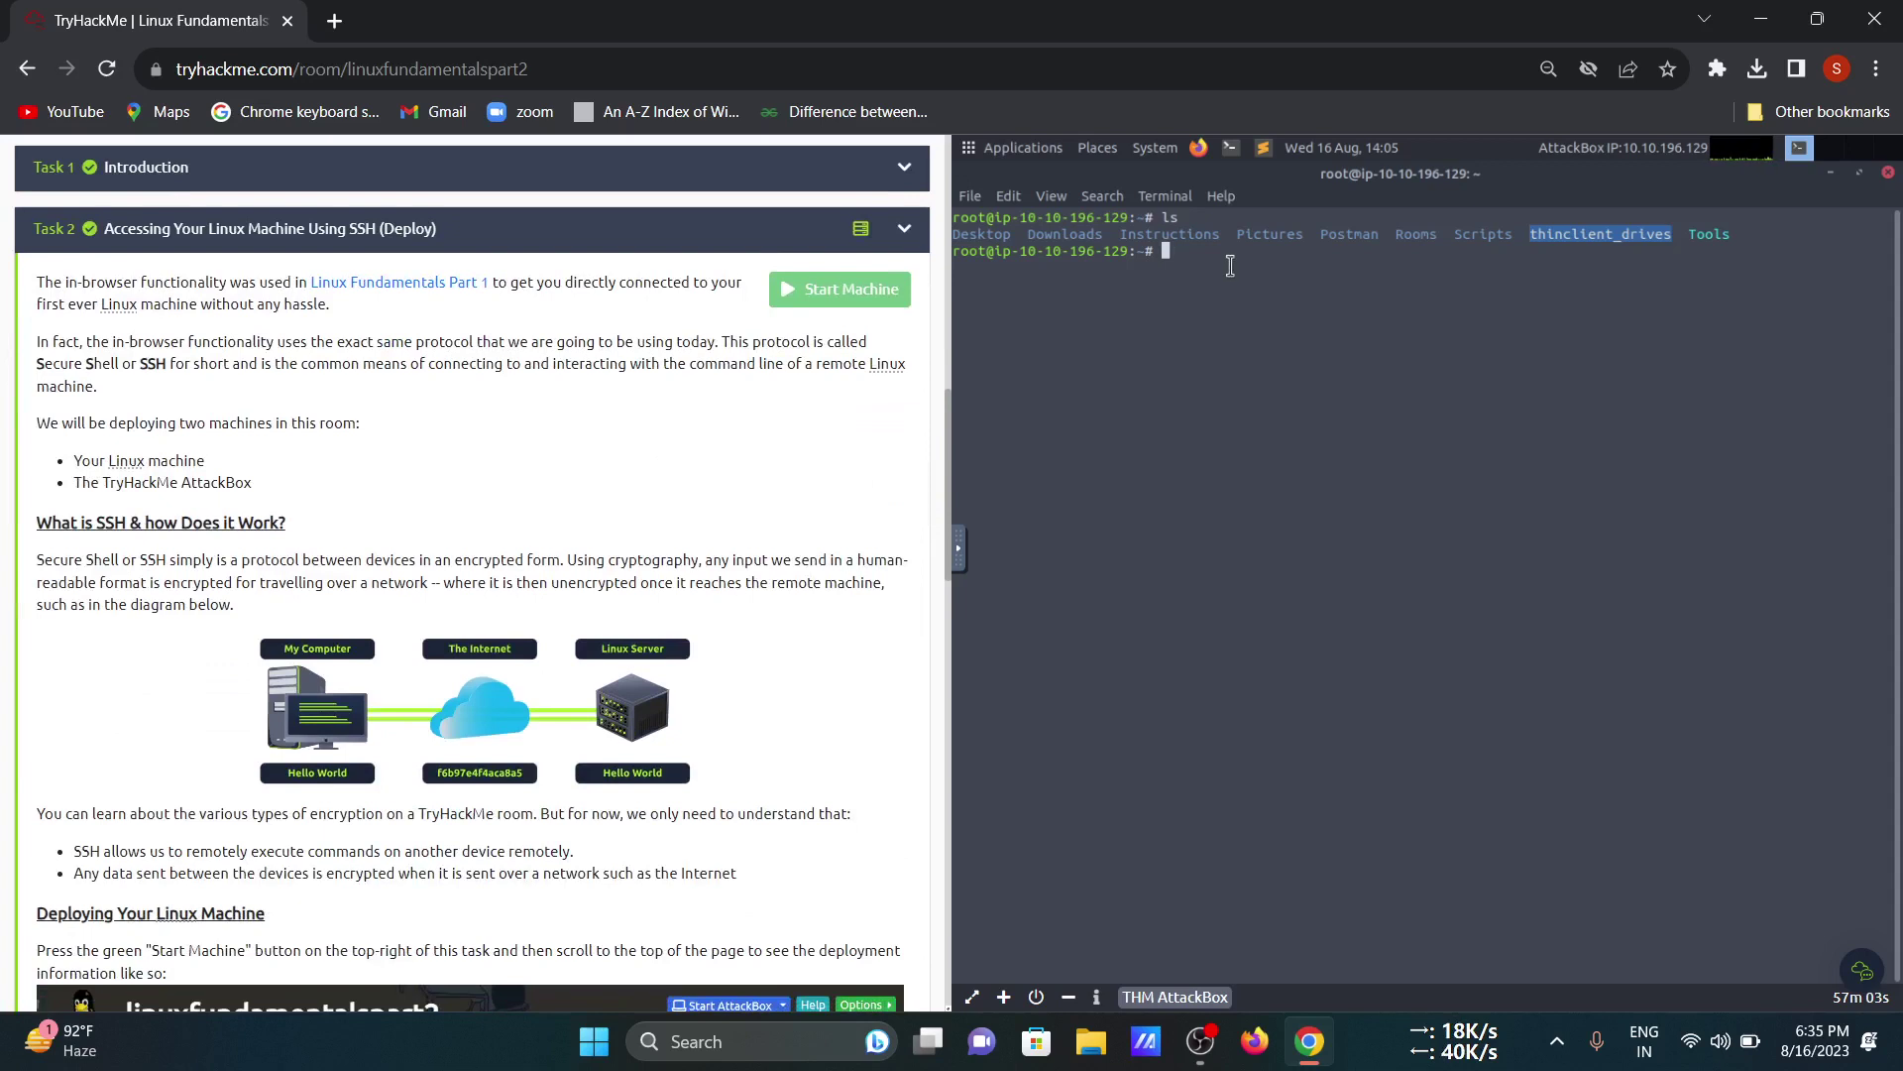
pyautogui.write('ss')
pyautogui.write('h')
pyautogui.write(' try')
pyautogui.write('hackme')
pyautogui.write('@')
pyautogui.scroll(8, 488, 308)
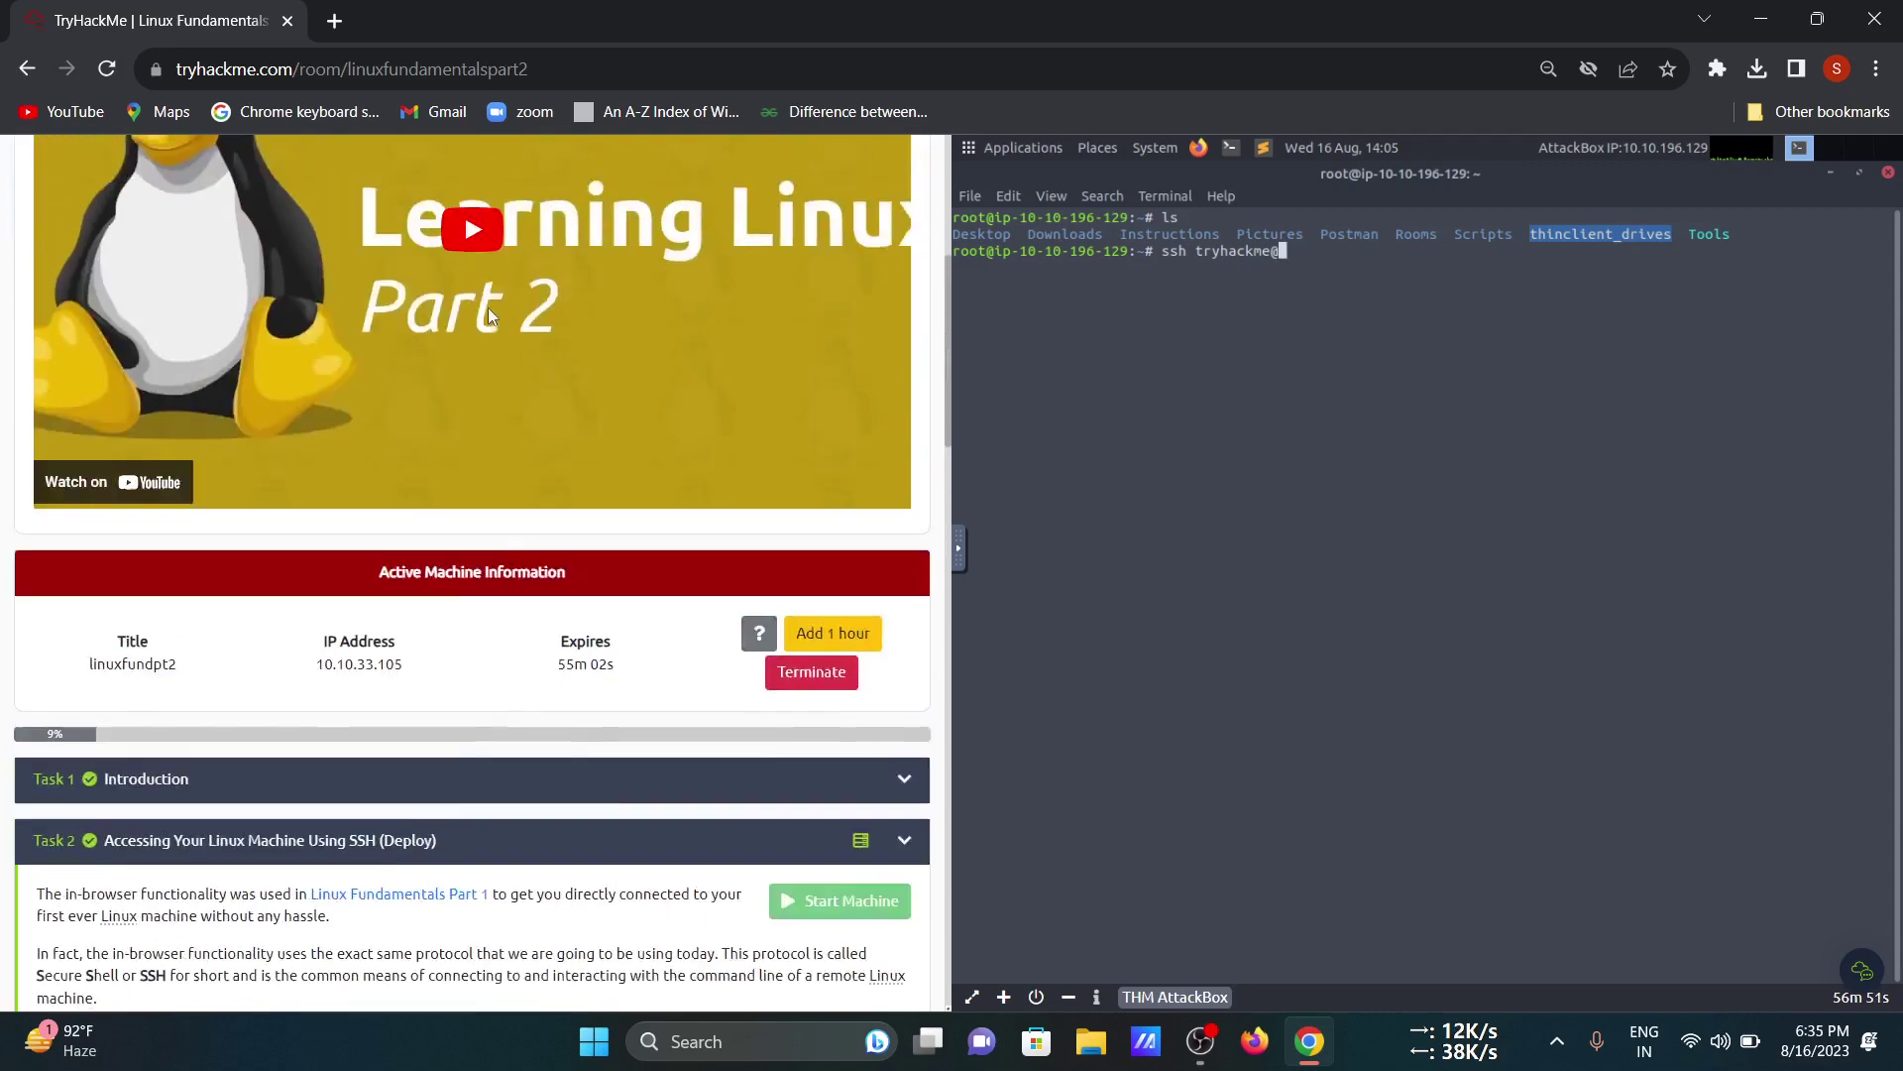
pyautogui.scroll(-3, 488, 308)
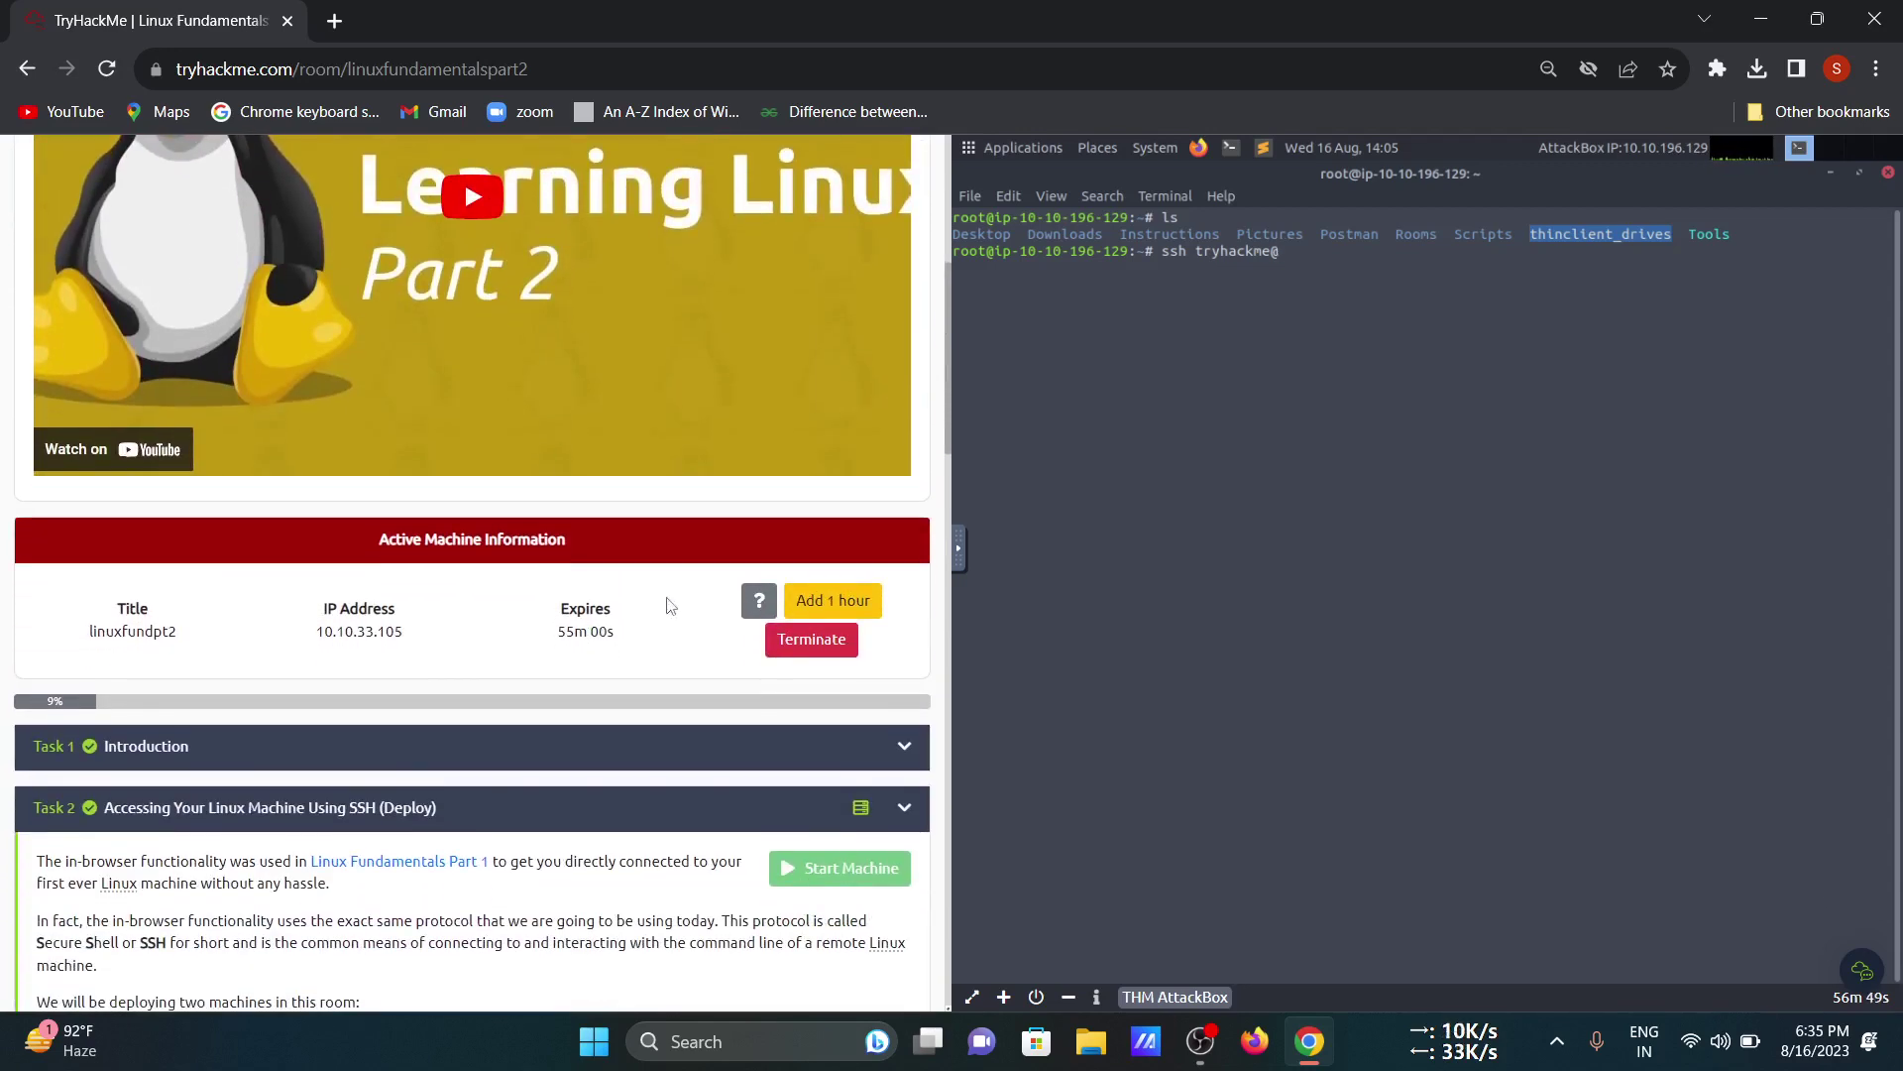
pyautogui.scroll(1, 670, 605)
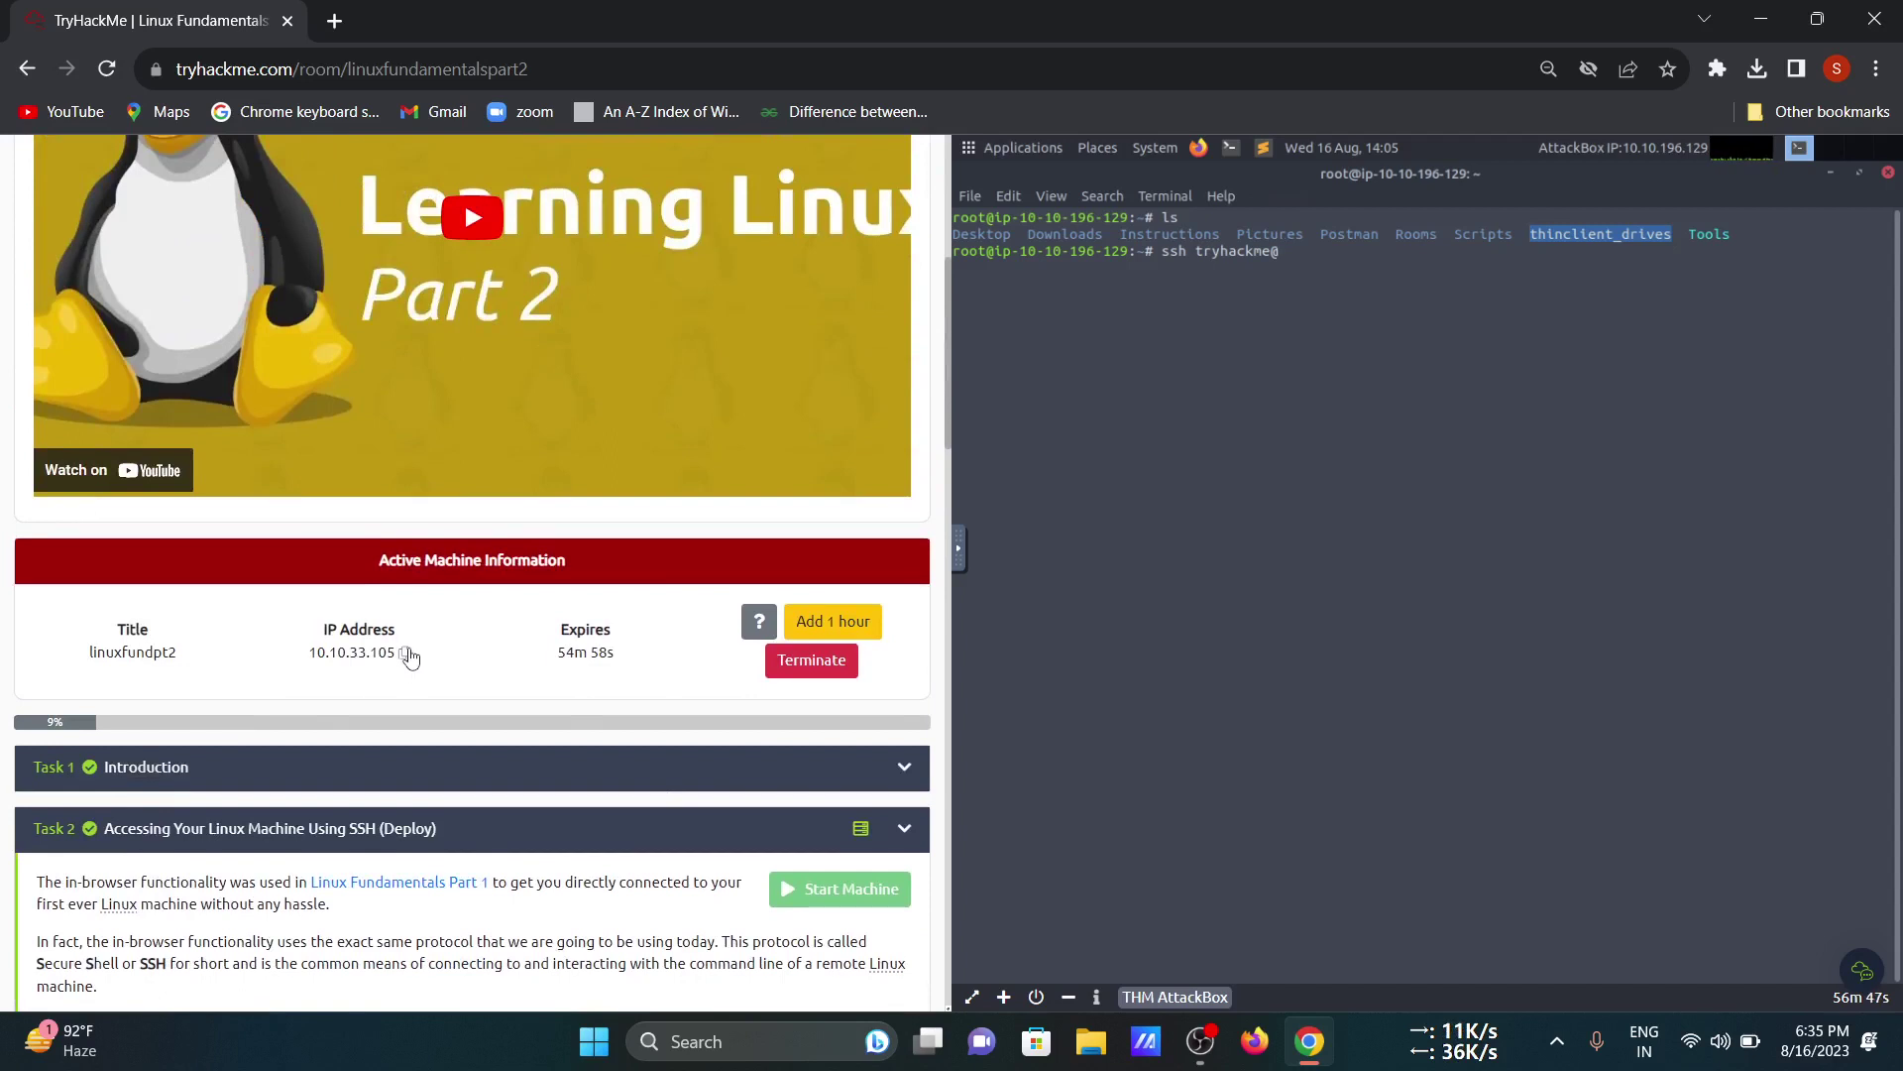
pyautogui.click(408, 657)
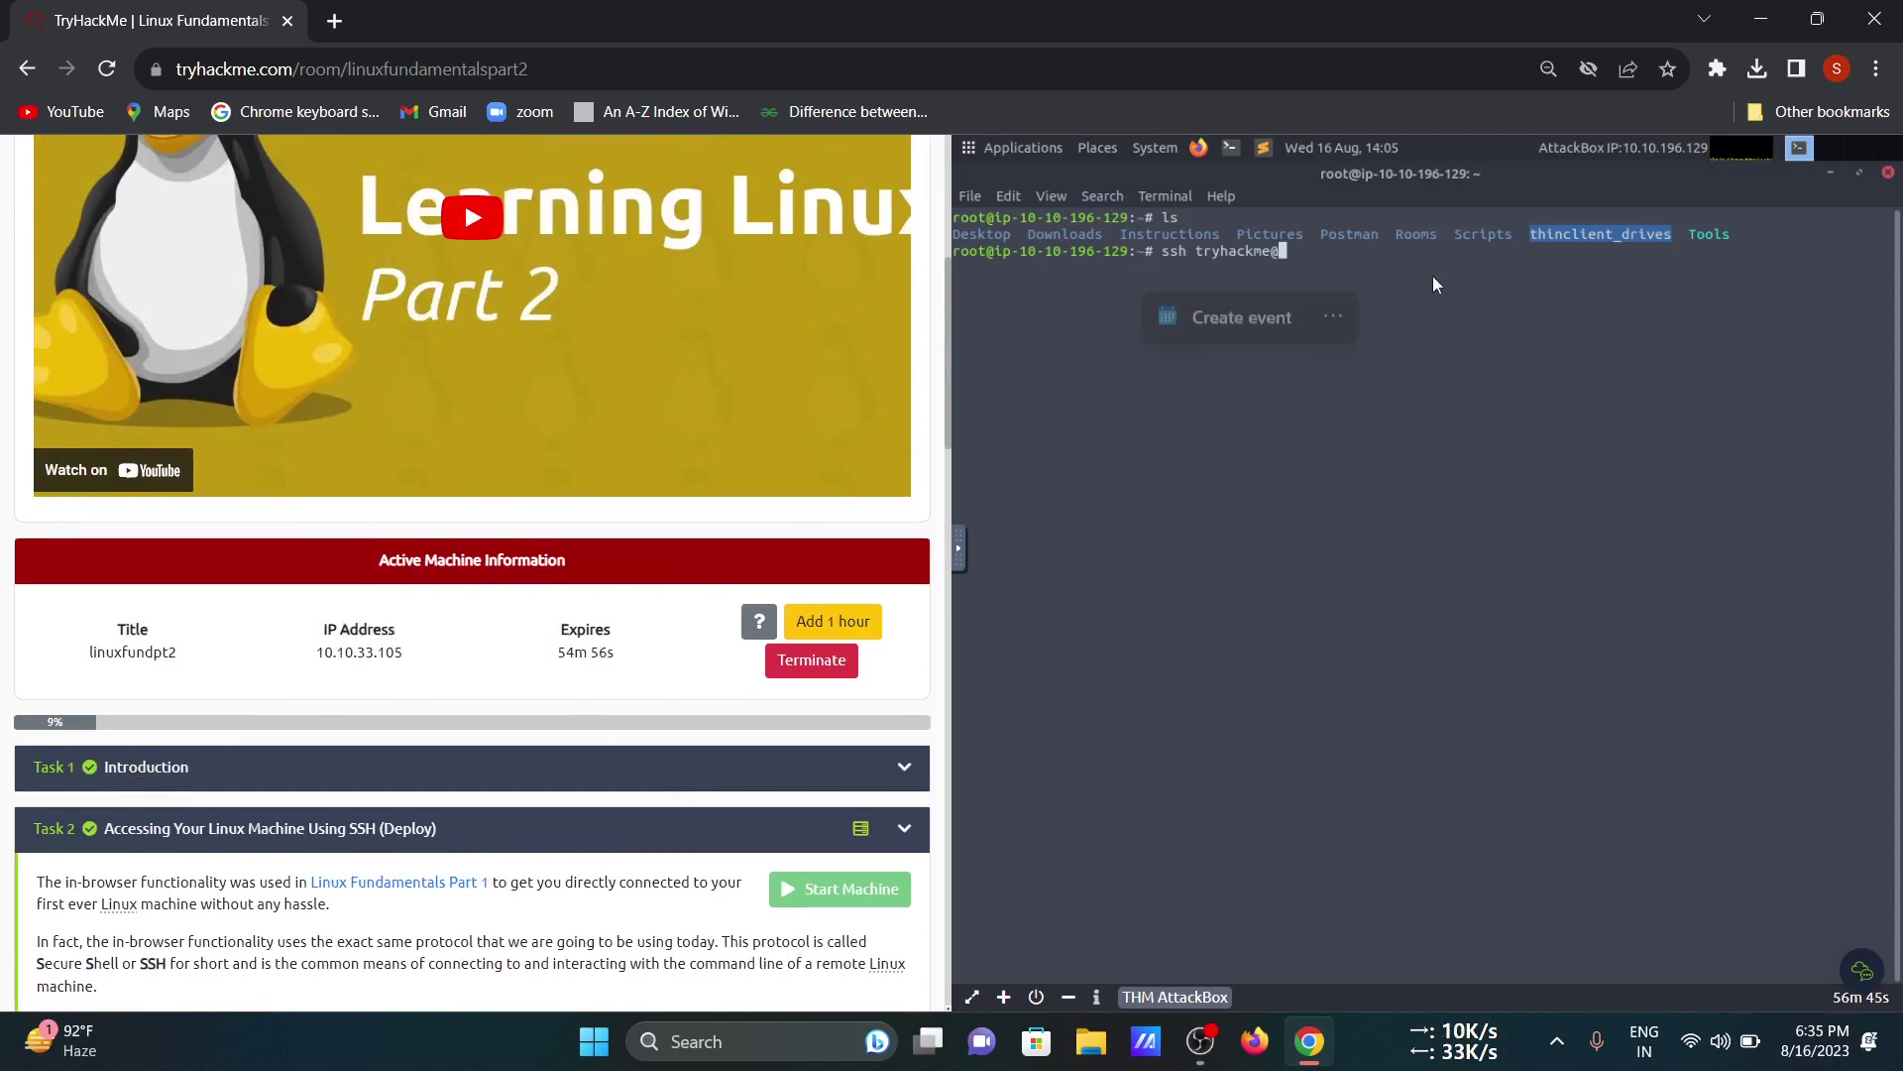
pyautogui.click(1371, 251)
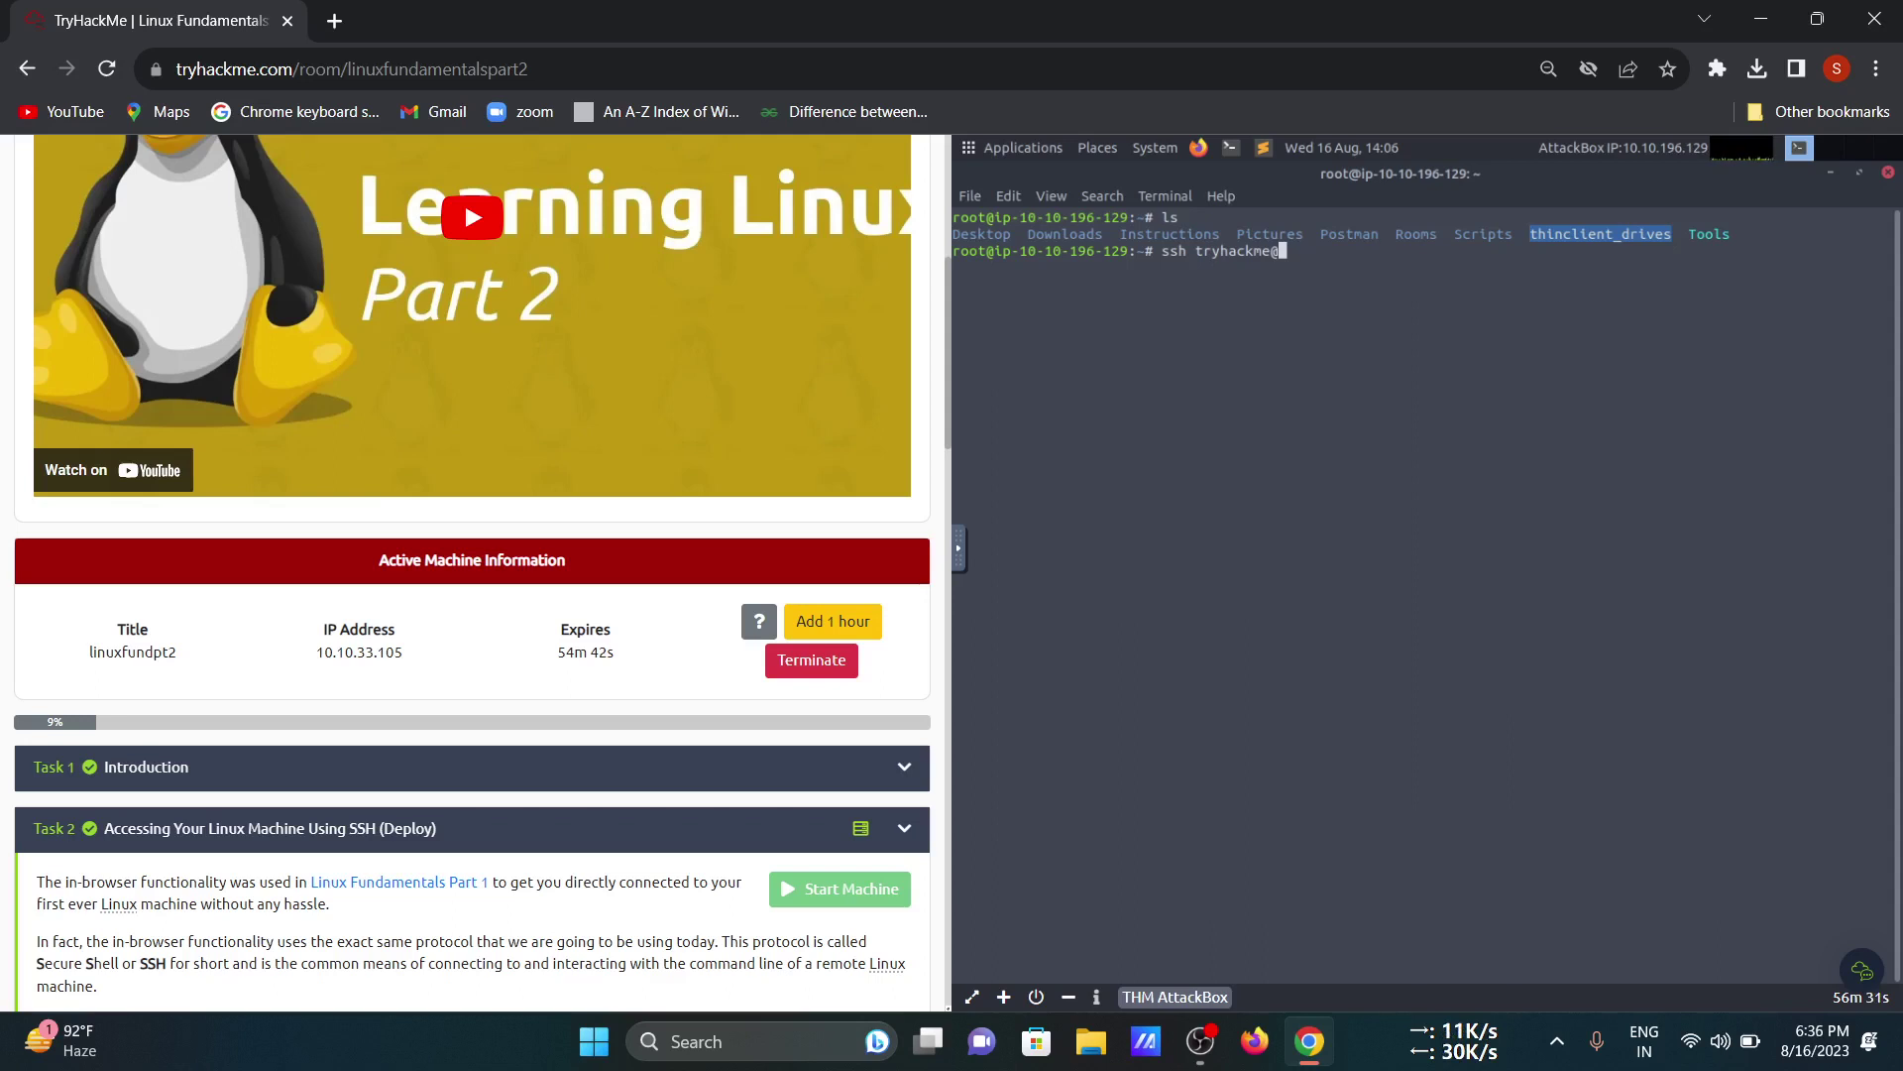
pyautogui.write('10')
pyautogui.write('.')
pyautogui.write('10')
pyautogui.write('.')
pyautogui.write('33')
pyautogui.write('.')
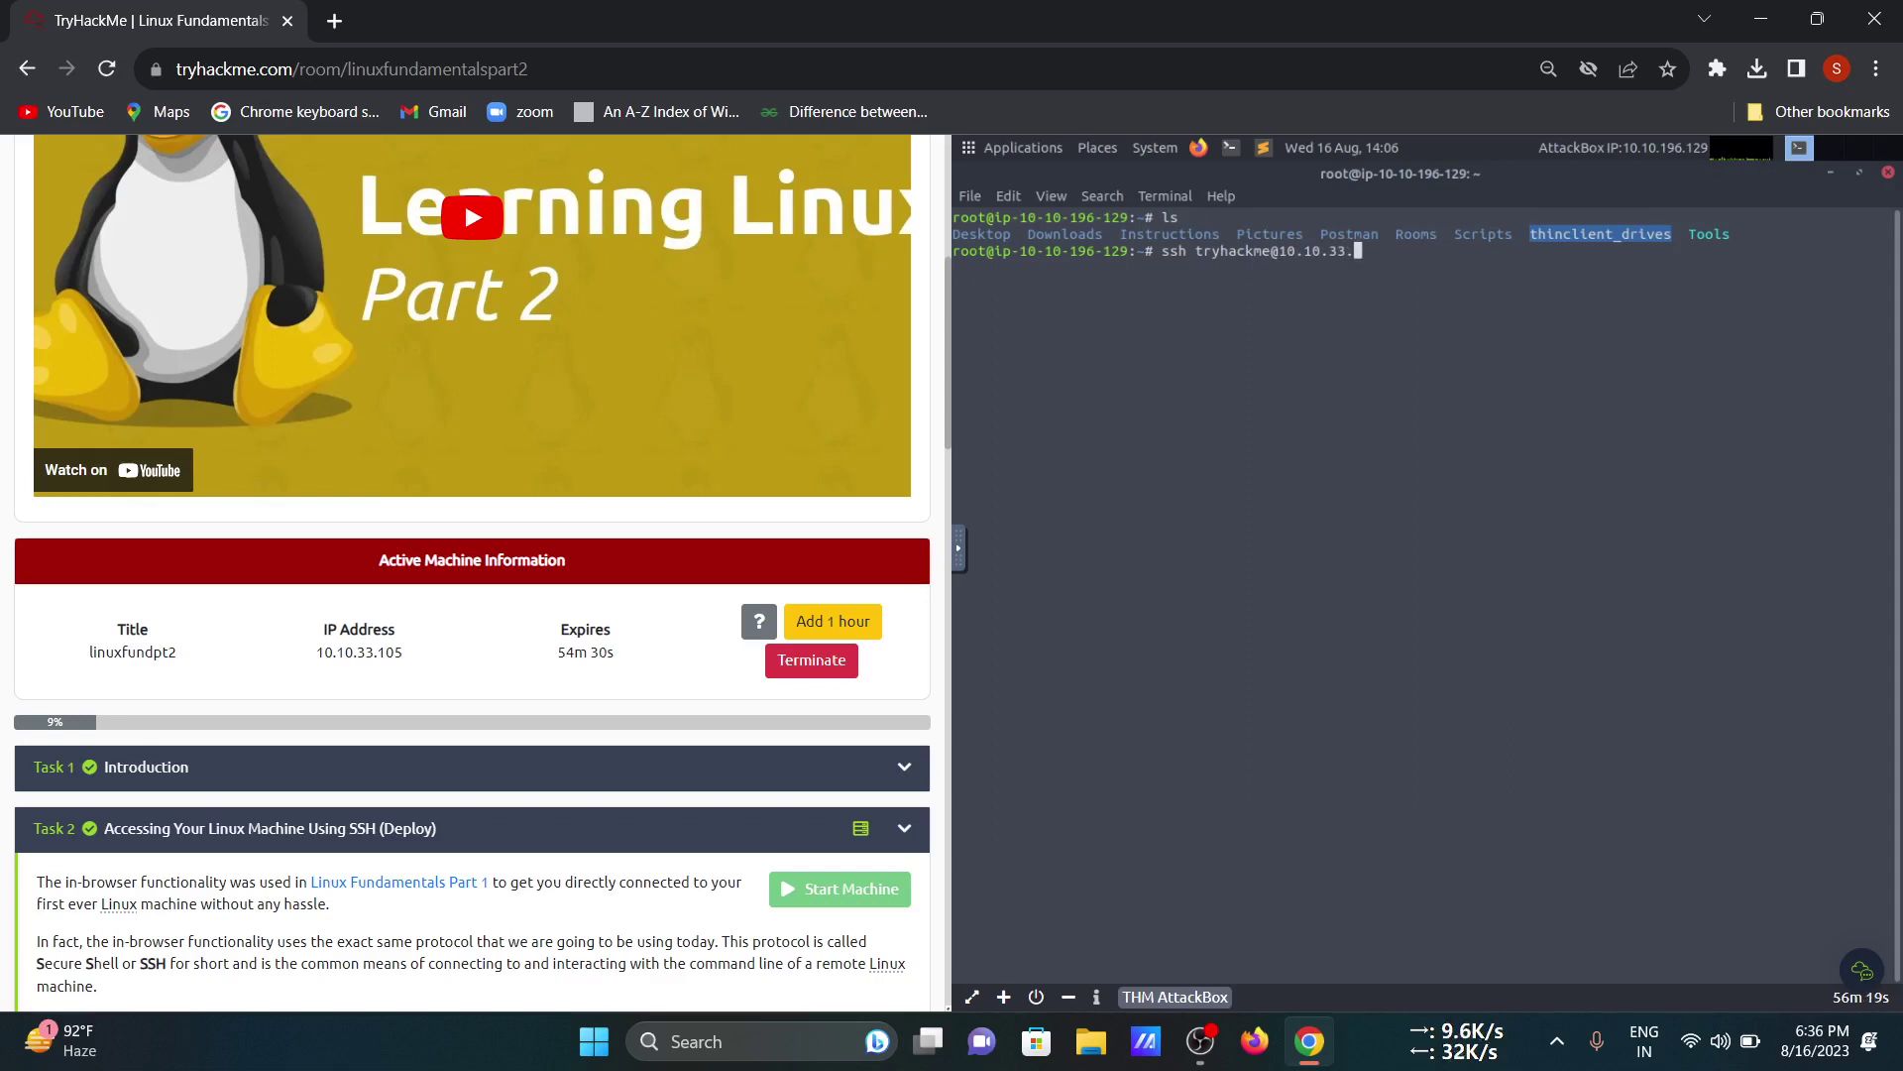
pyautogui.write('105')
pyautogui.press('Return')
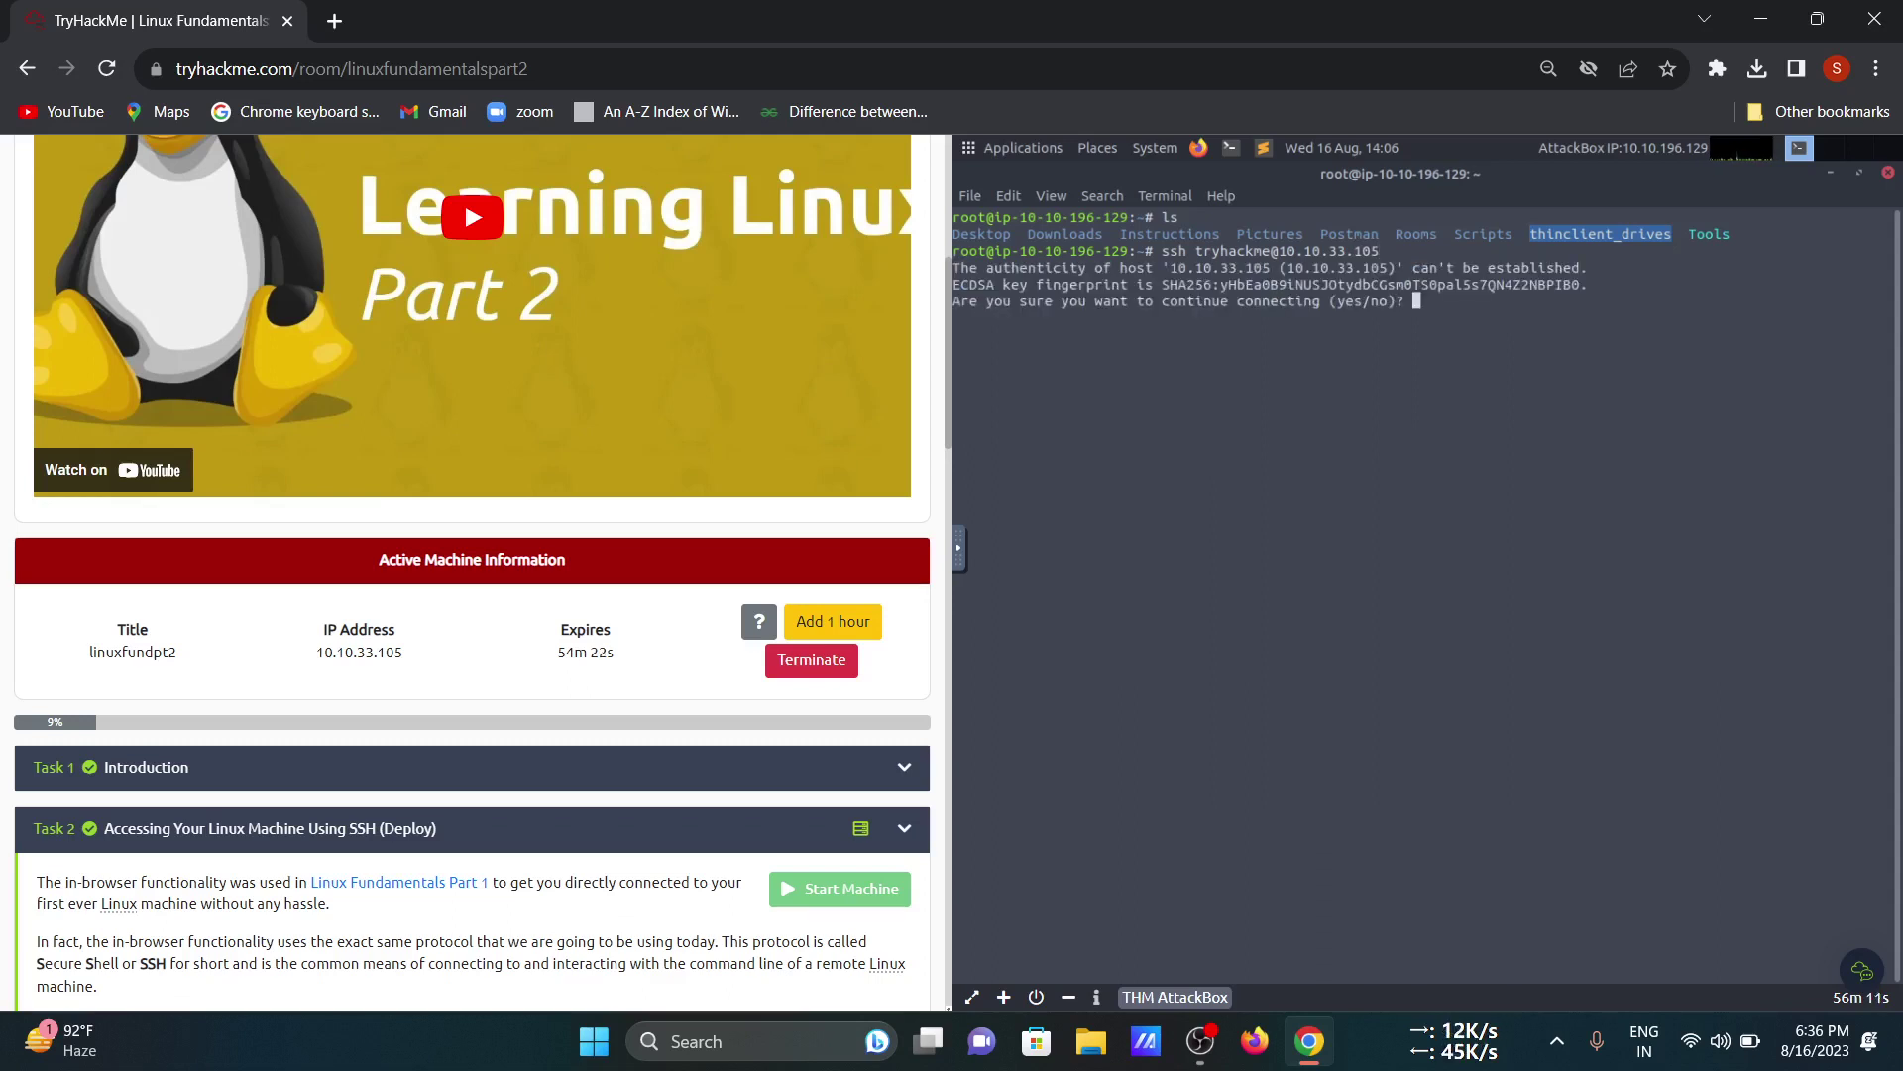
pyautogui.write('y')
pyautogui.write('es')
pyautogui.press('Return')
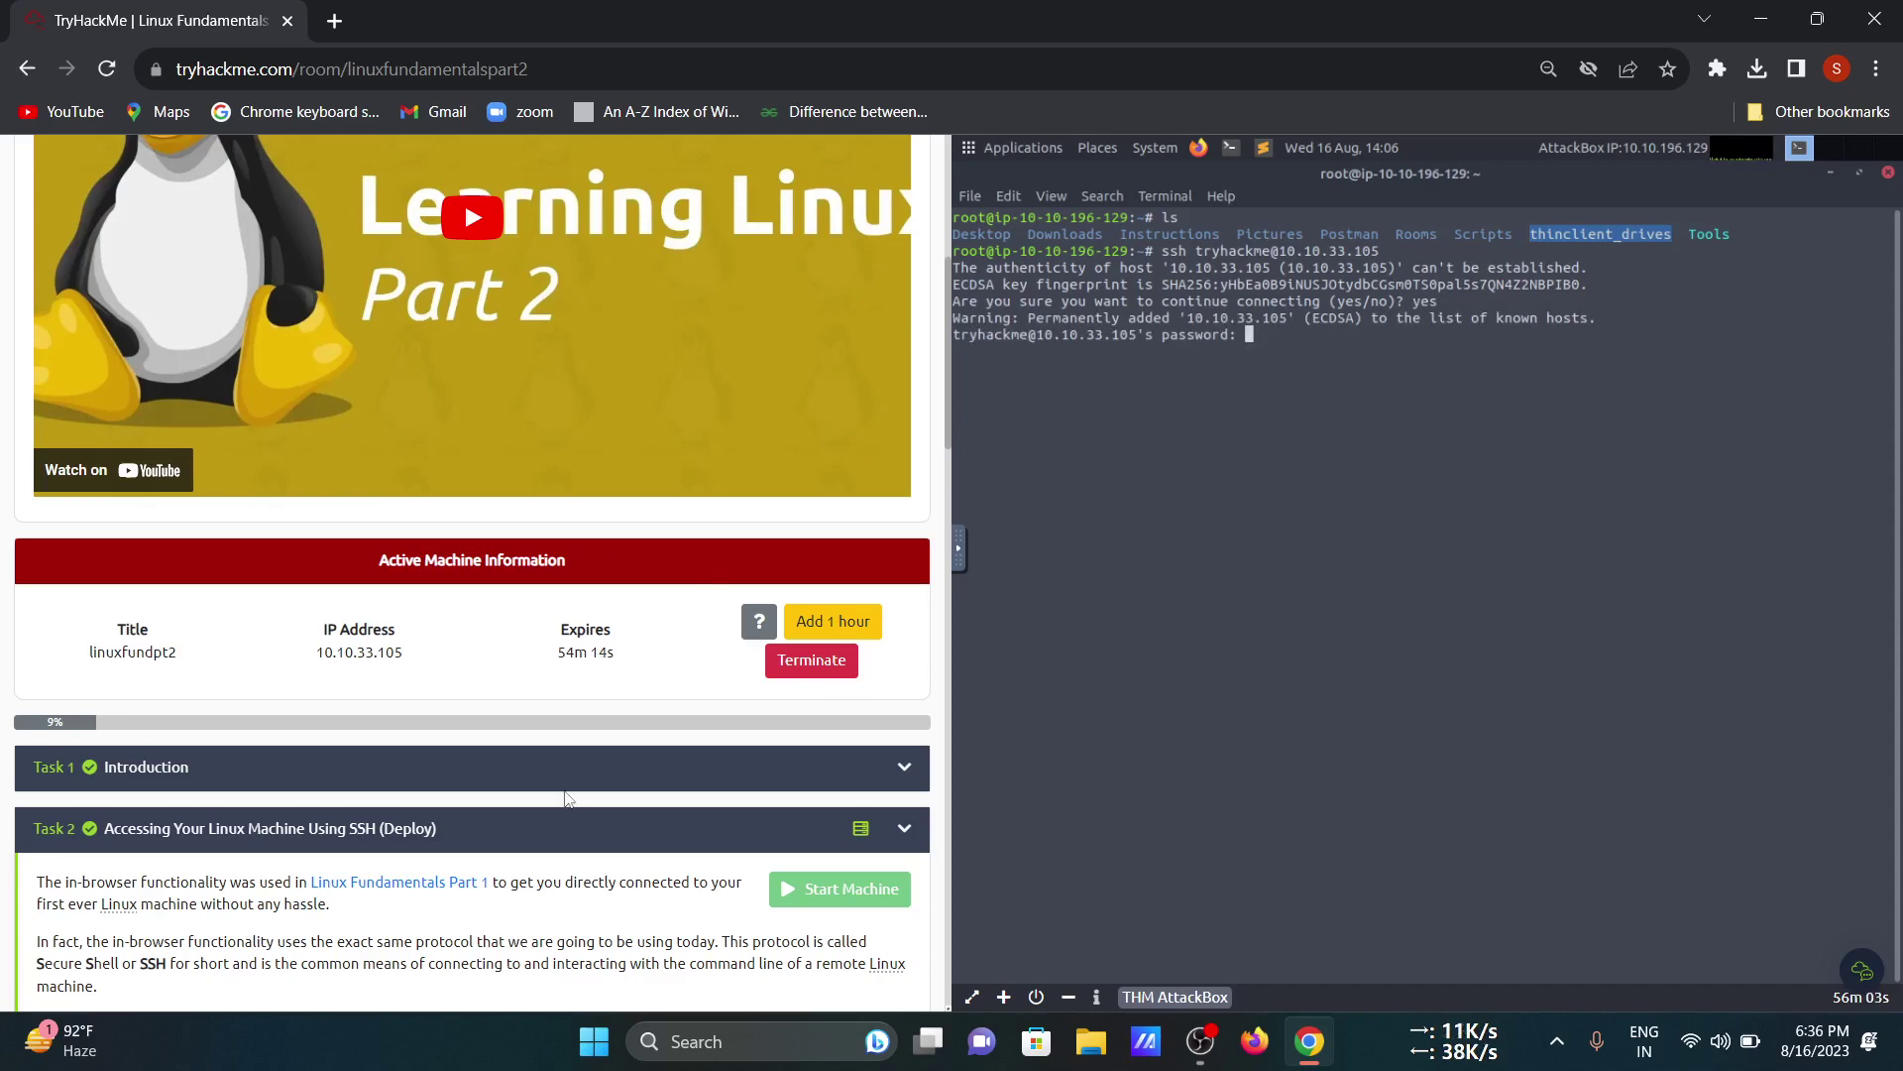
# Read the credentials in the task text and enter the tryhackme account password to log in.
pyautogui.scroll(-2, 562, 800)
pyautogui.scroll(-3, 443, 969)
pyautogui.scroll(-3, 443, 970)
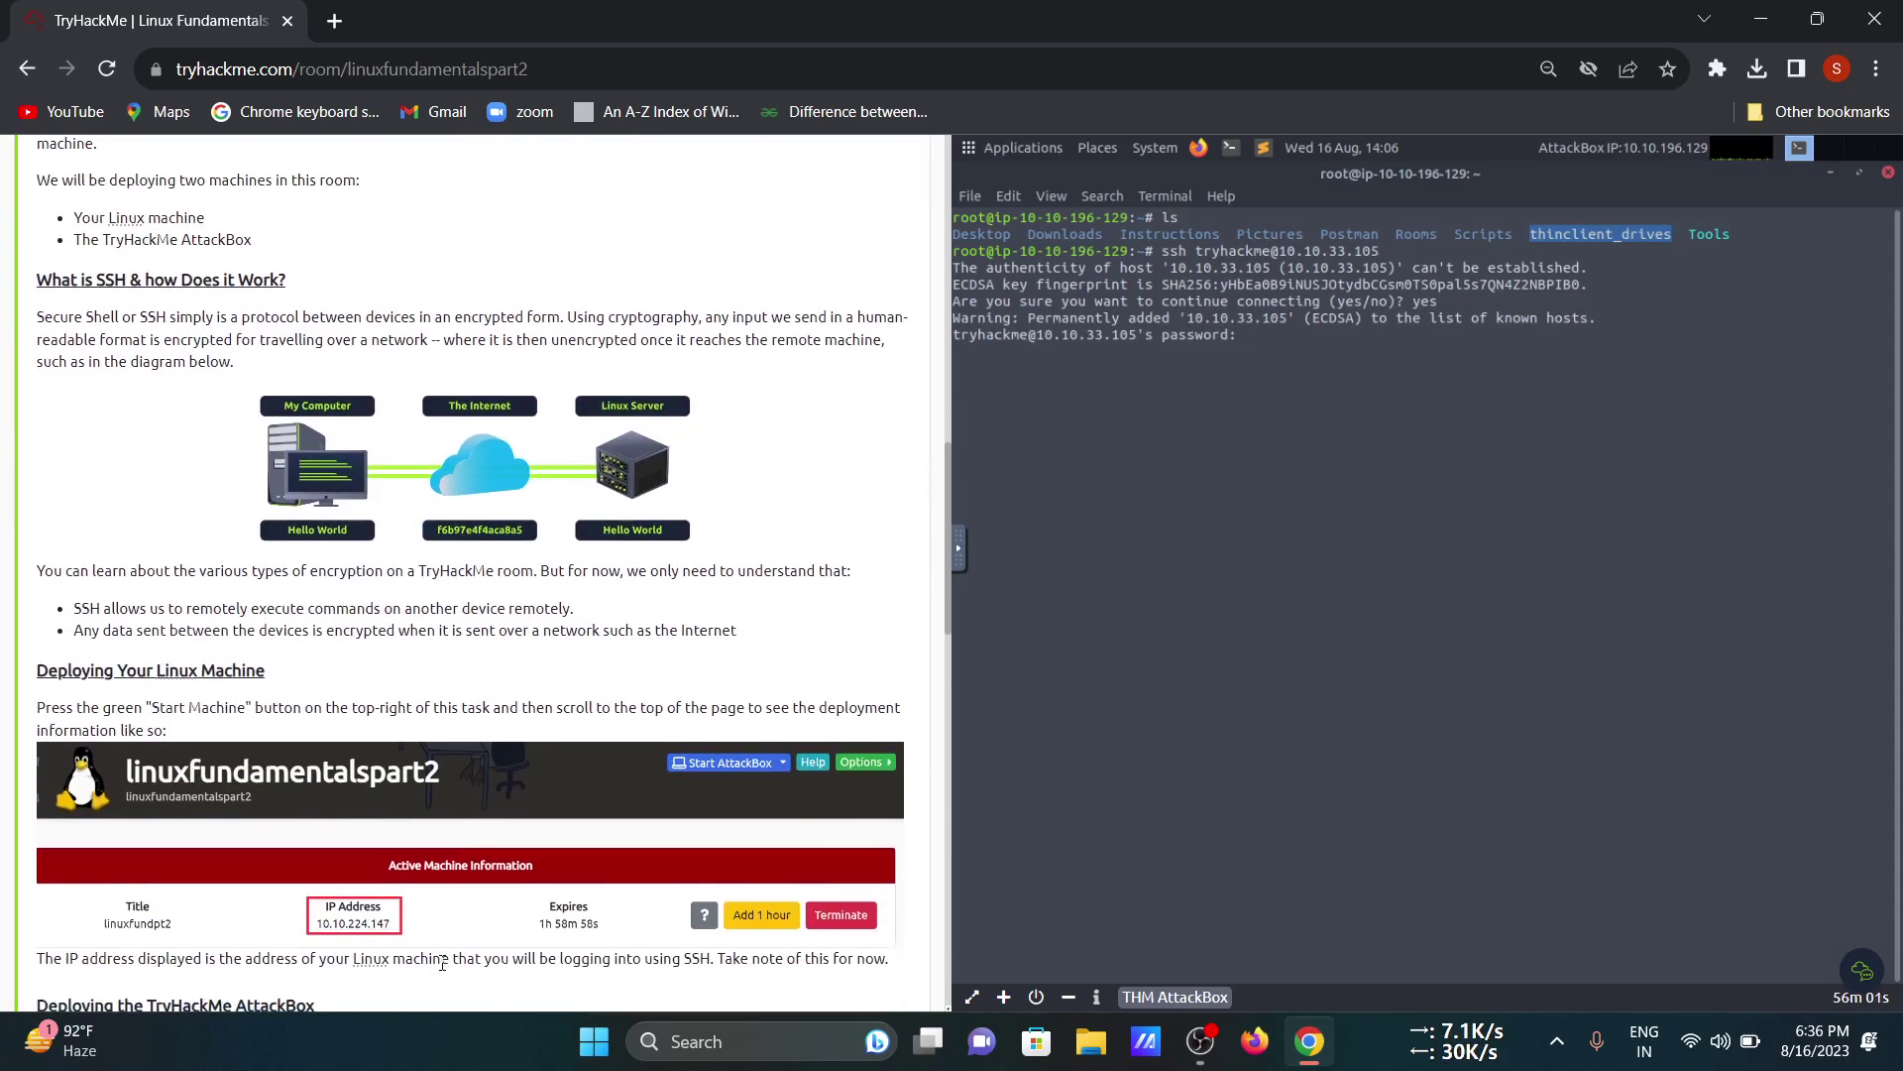
pyautogui.scroll(1, 367, 714)
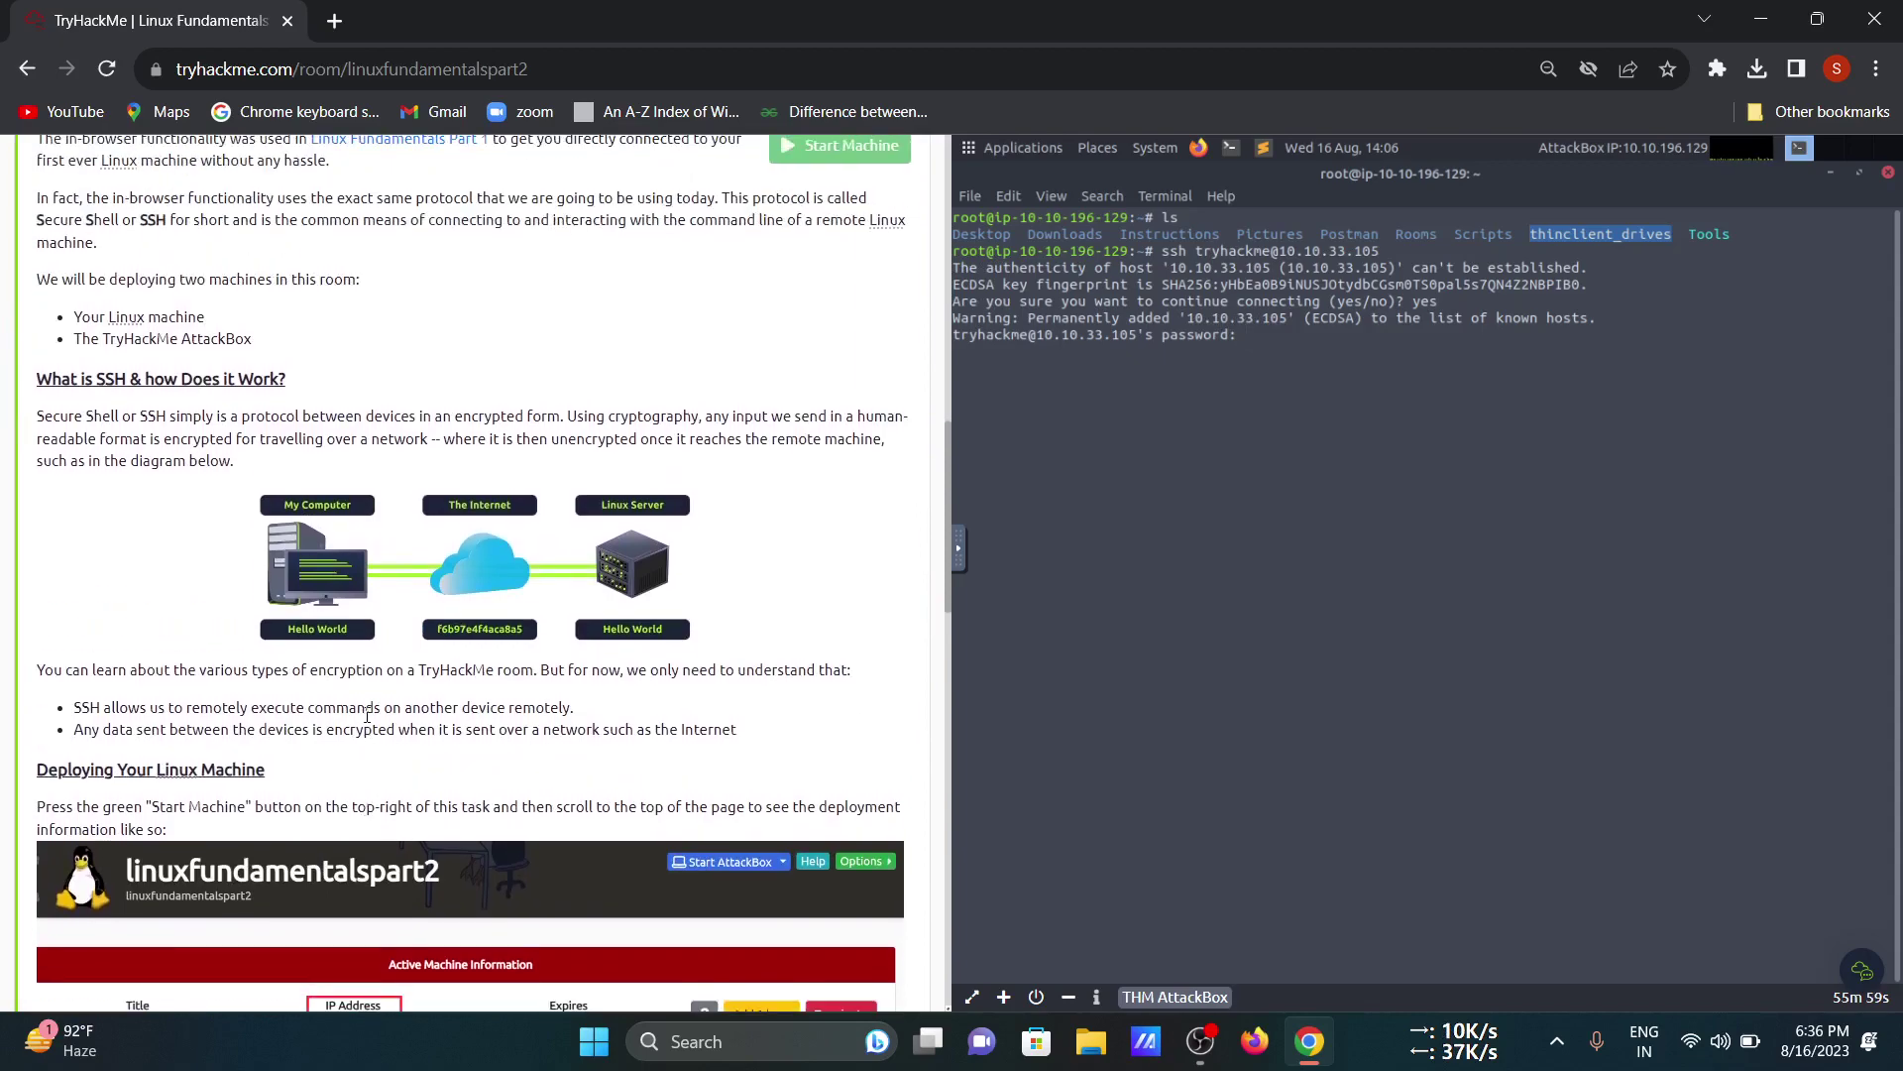
pyautogui.scroll(1, 367, 718)
pyautogui.scroll(-3, 365, 721)
pyautogui.scroll(-6, 365, 721)
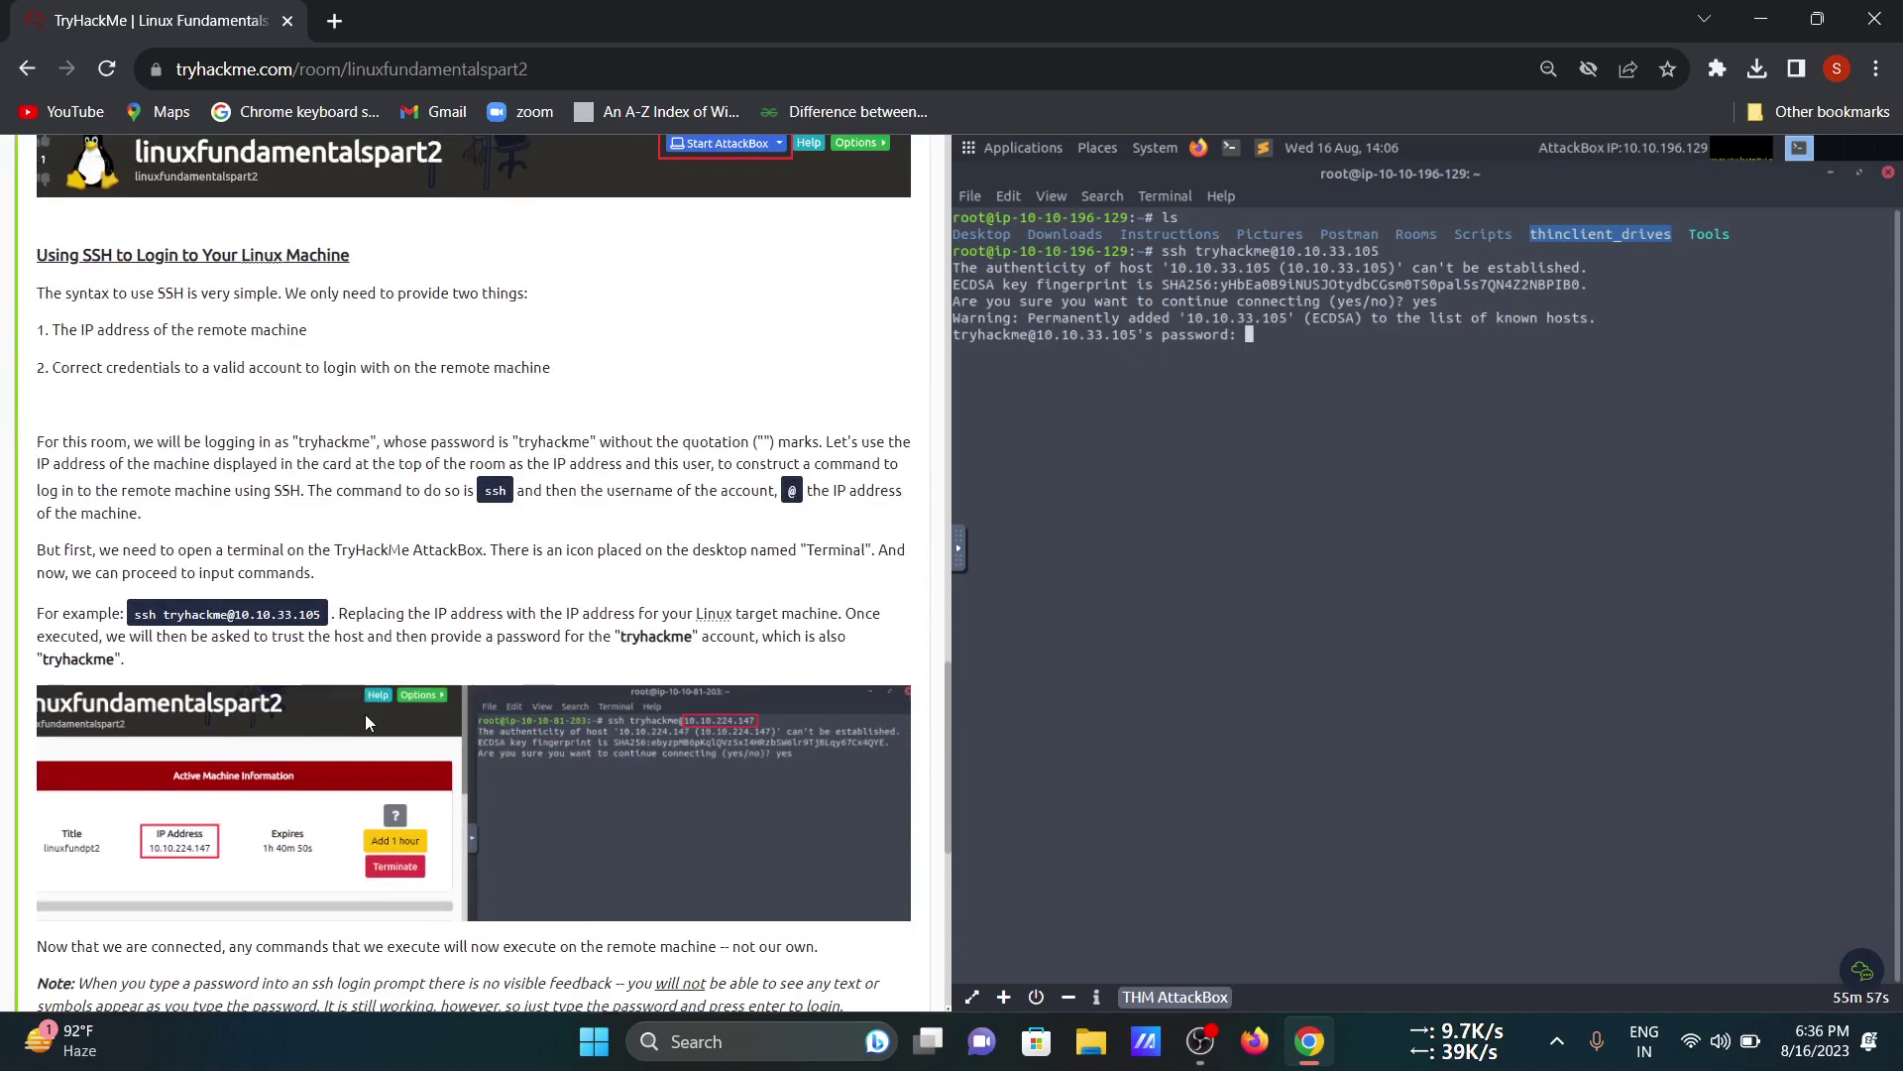
pyautogui.scroll(-1, 367, 720)
pyautogui.scroll(-3, 369, 722)
pyautogui.scroll(2, 369, 722)
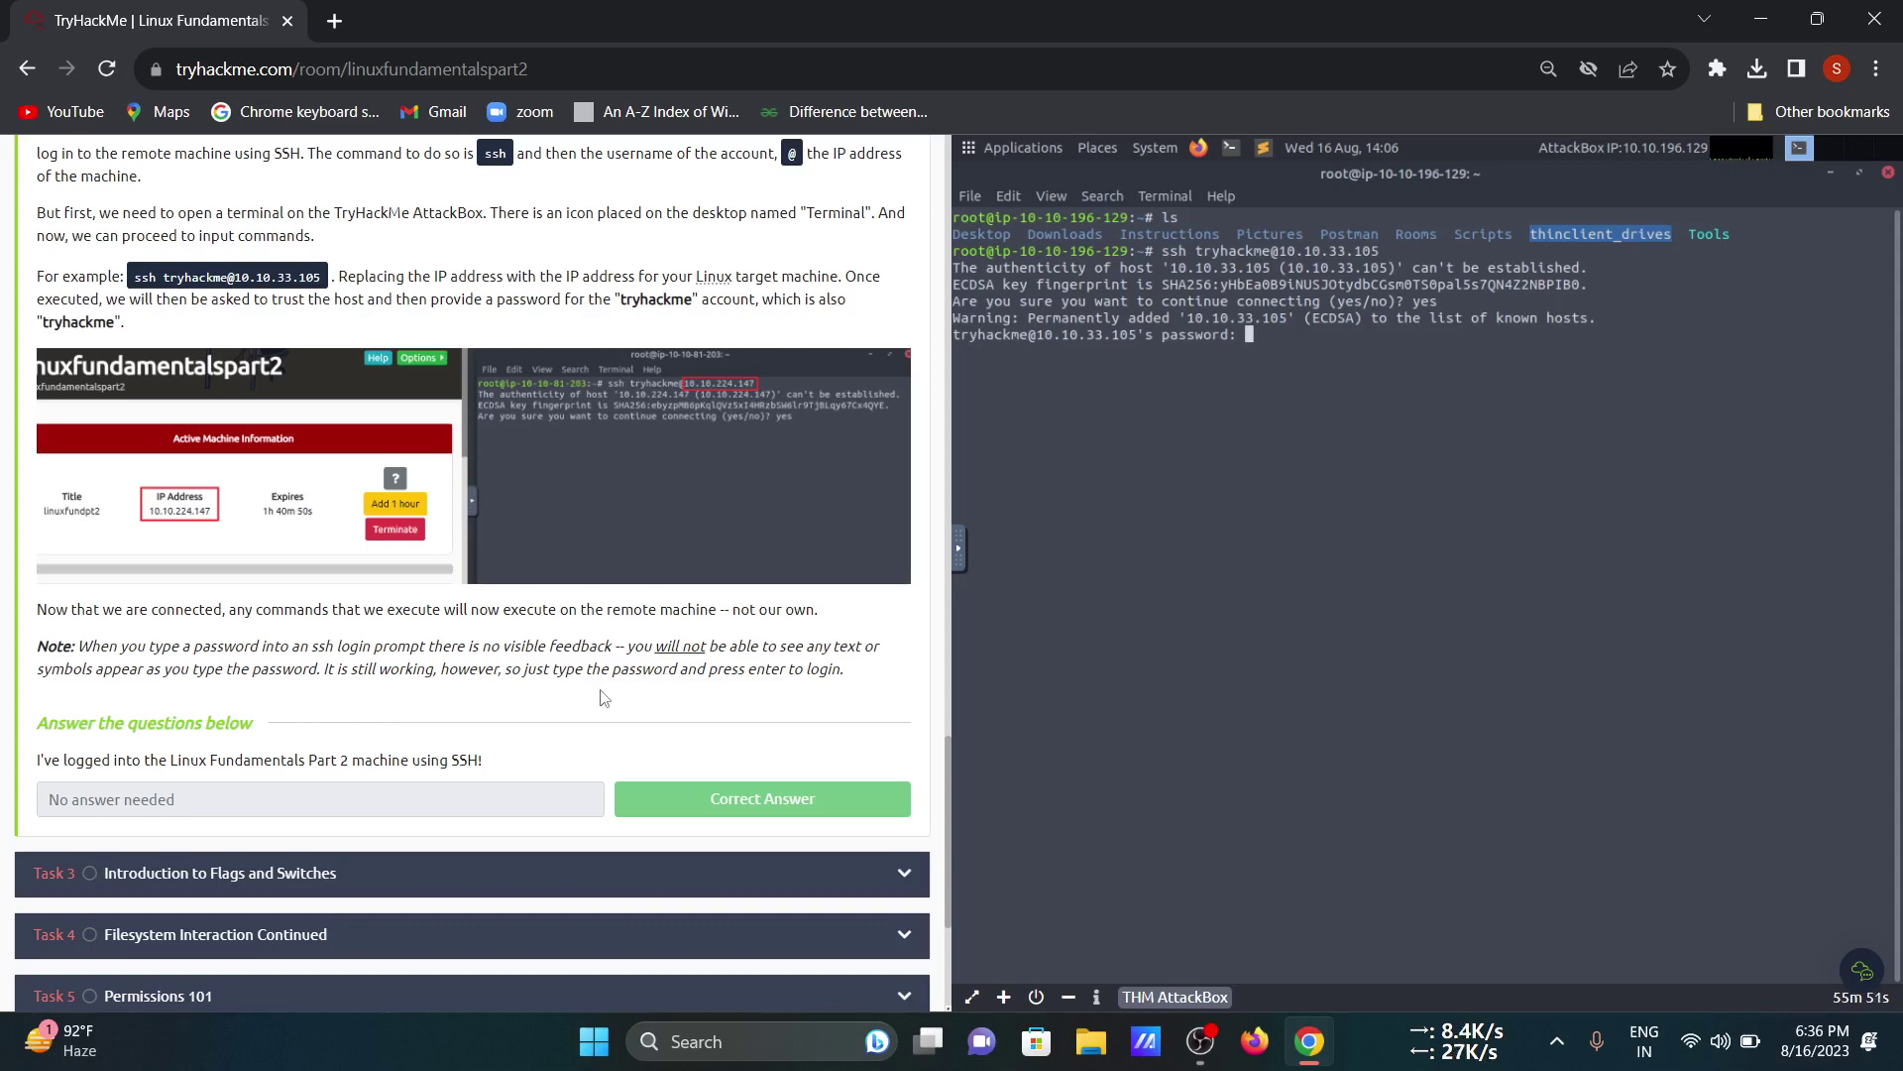
pyautogui.scroll(2, 457, 697)
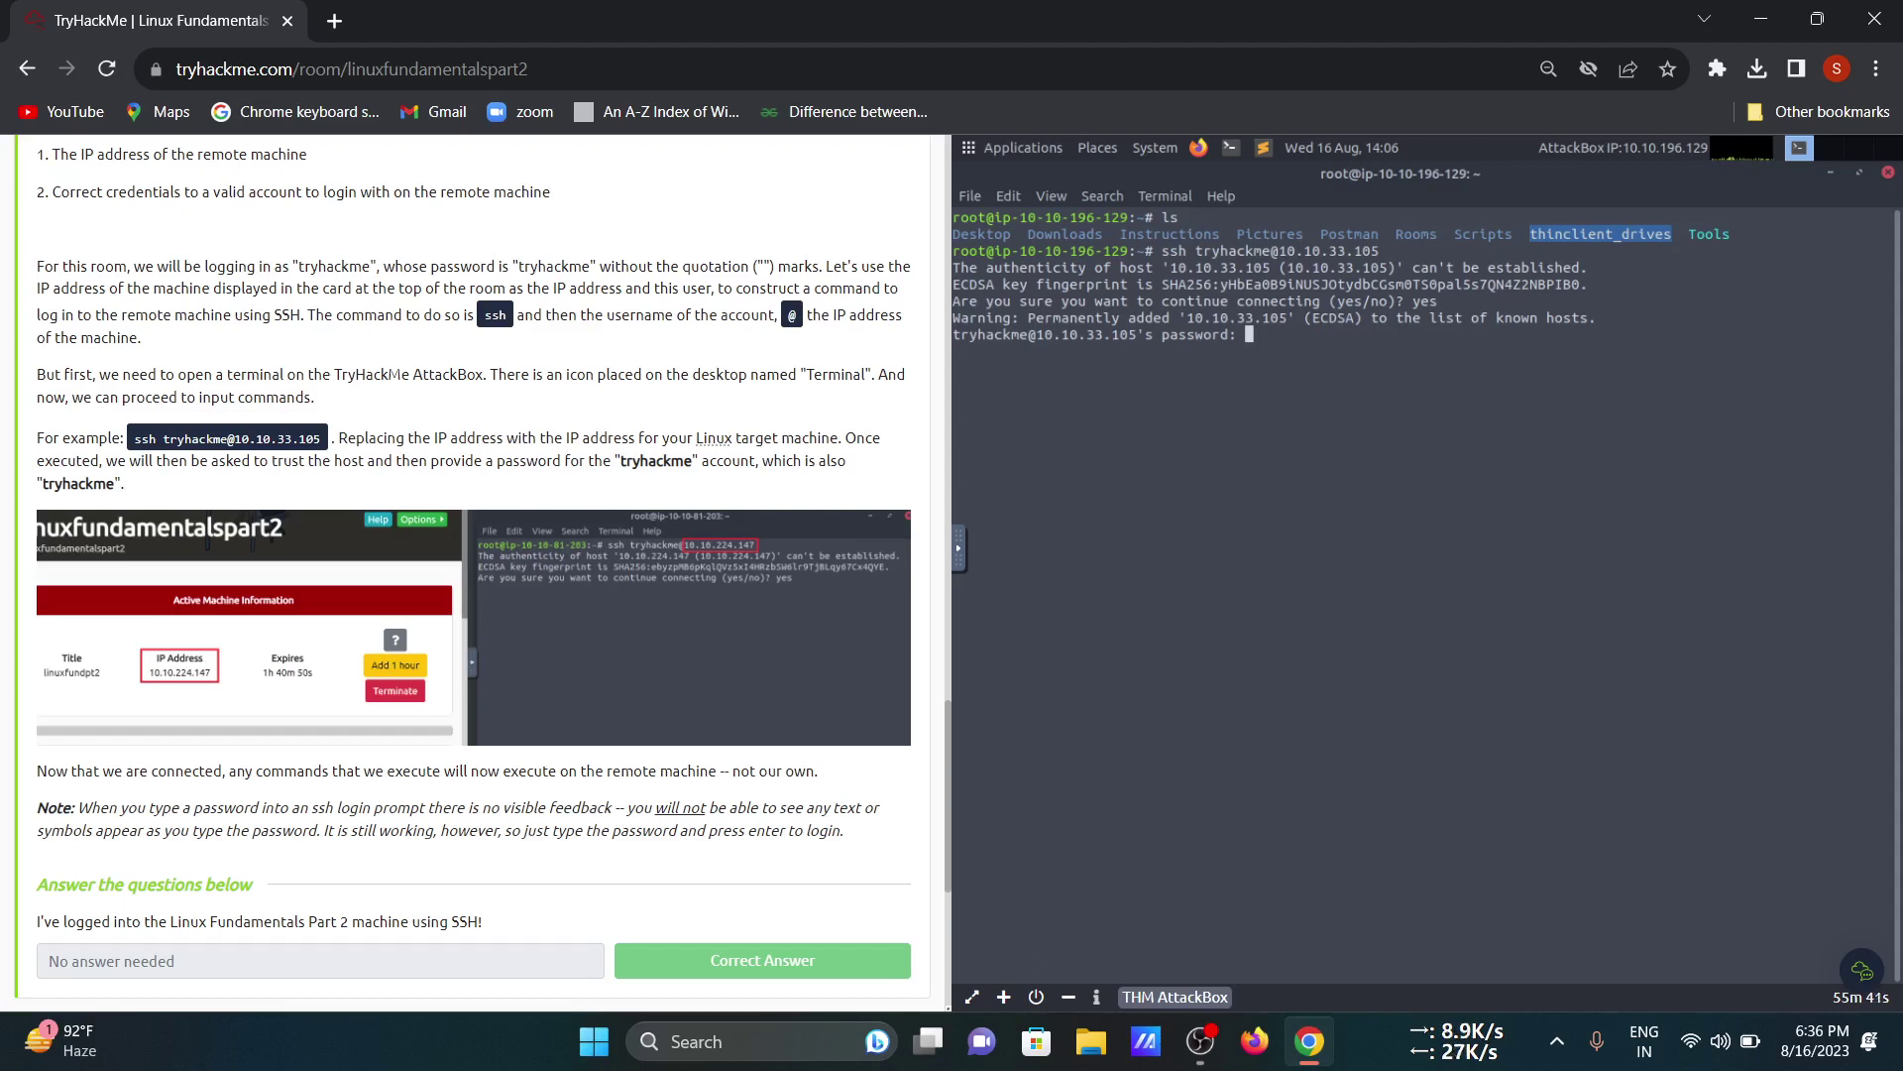
pyautogui.press('Return')
# Run whoami on the remote machine to confirm the user is tryhackme.
pyautogui.click(461, 1062)
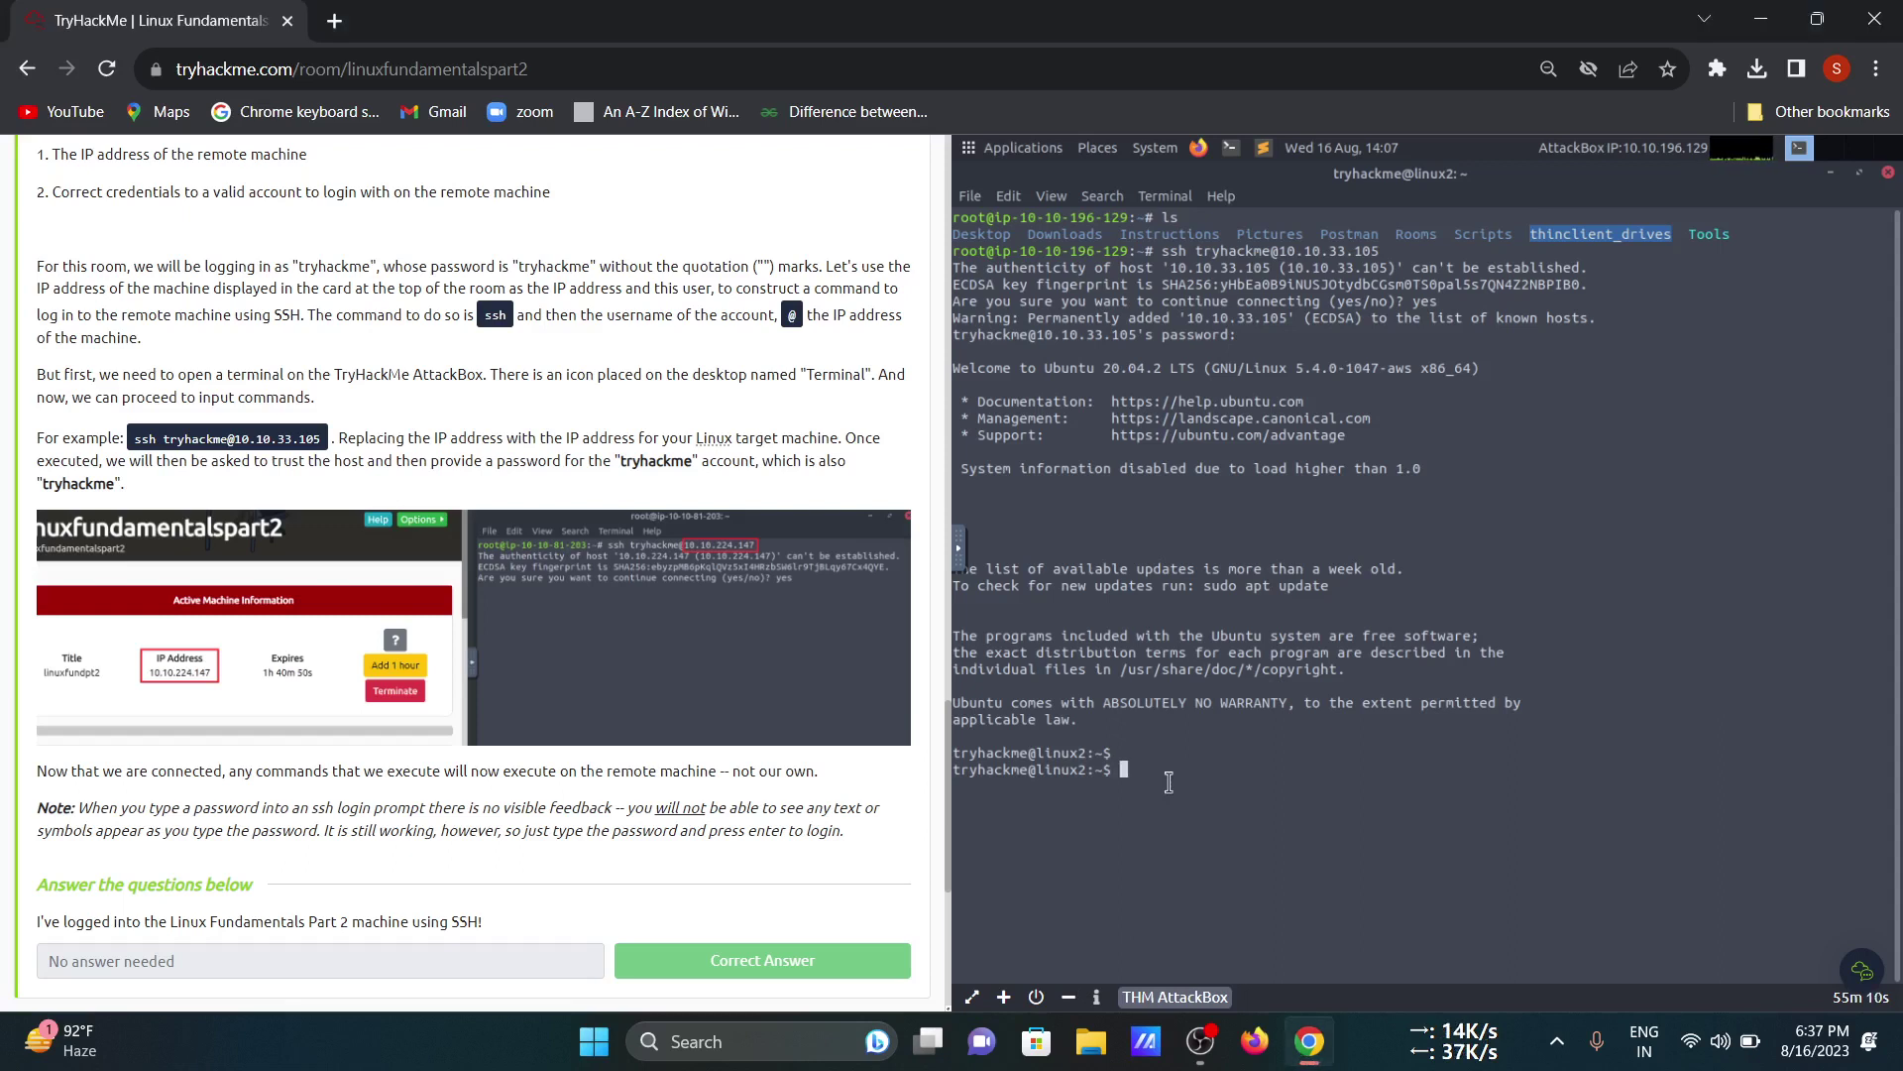
pyautogui.write('whoa')
pyautogui.write('mi')
pyautogui.press('Return')
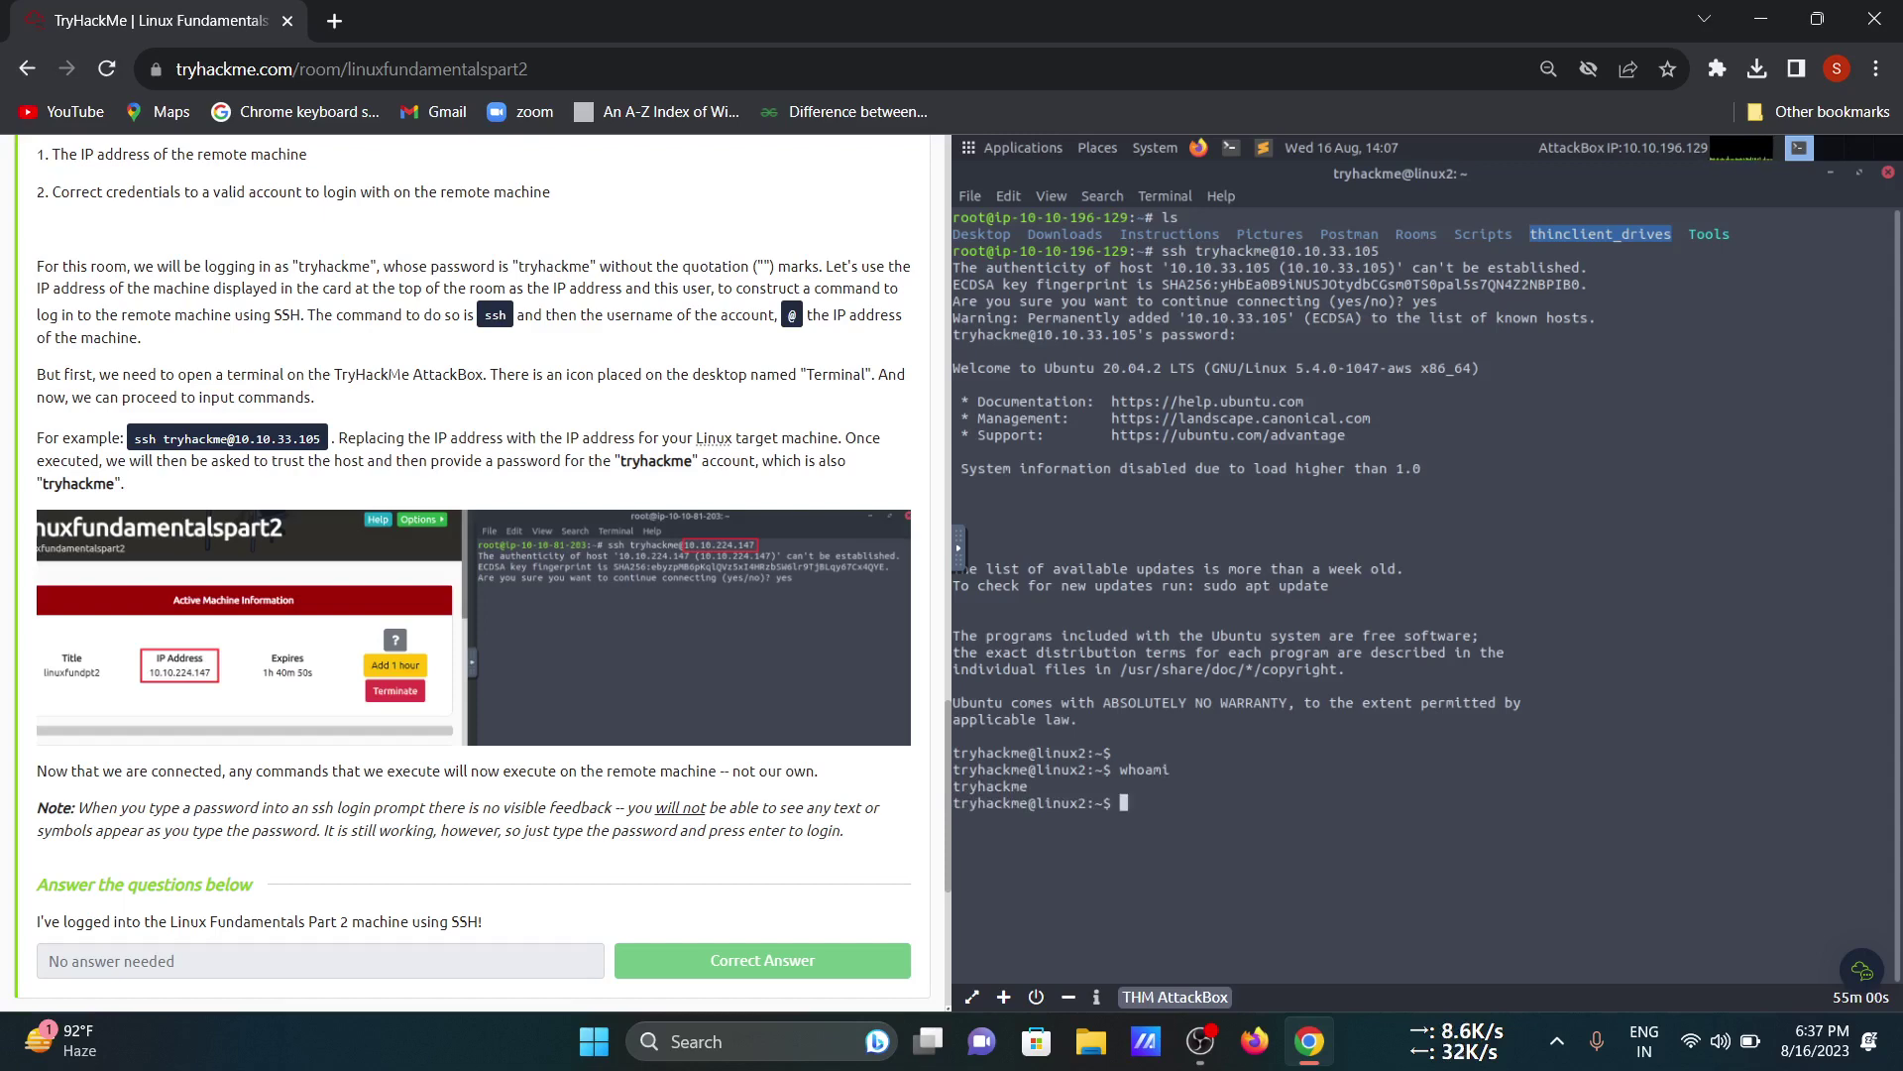
# Scroll to and expand the Task 3 'Introduction to Flags and Switches' section.
pyautogui.scroll(-2, 645, 773)
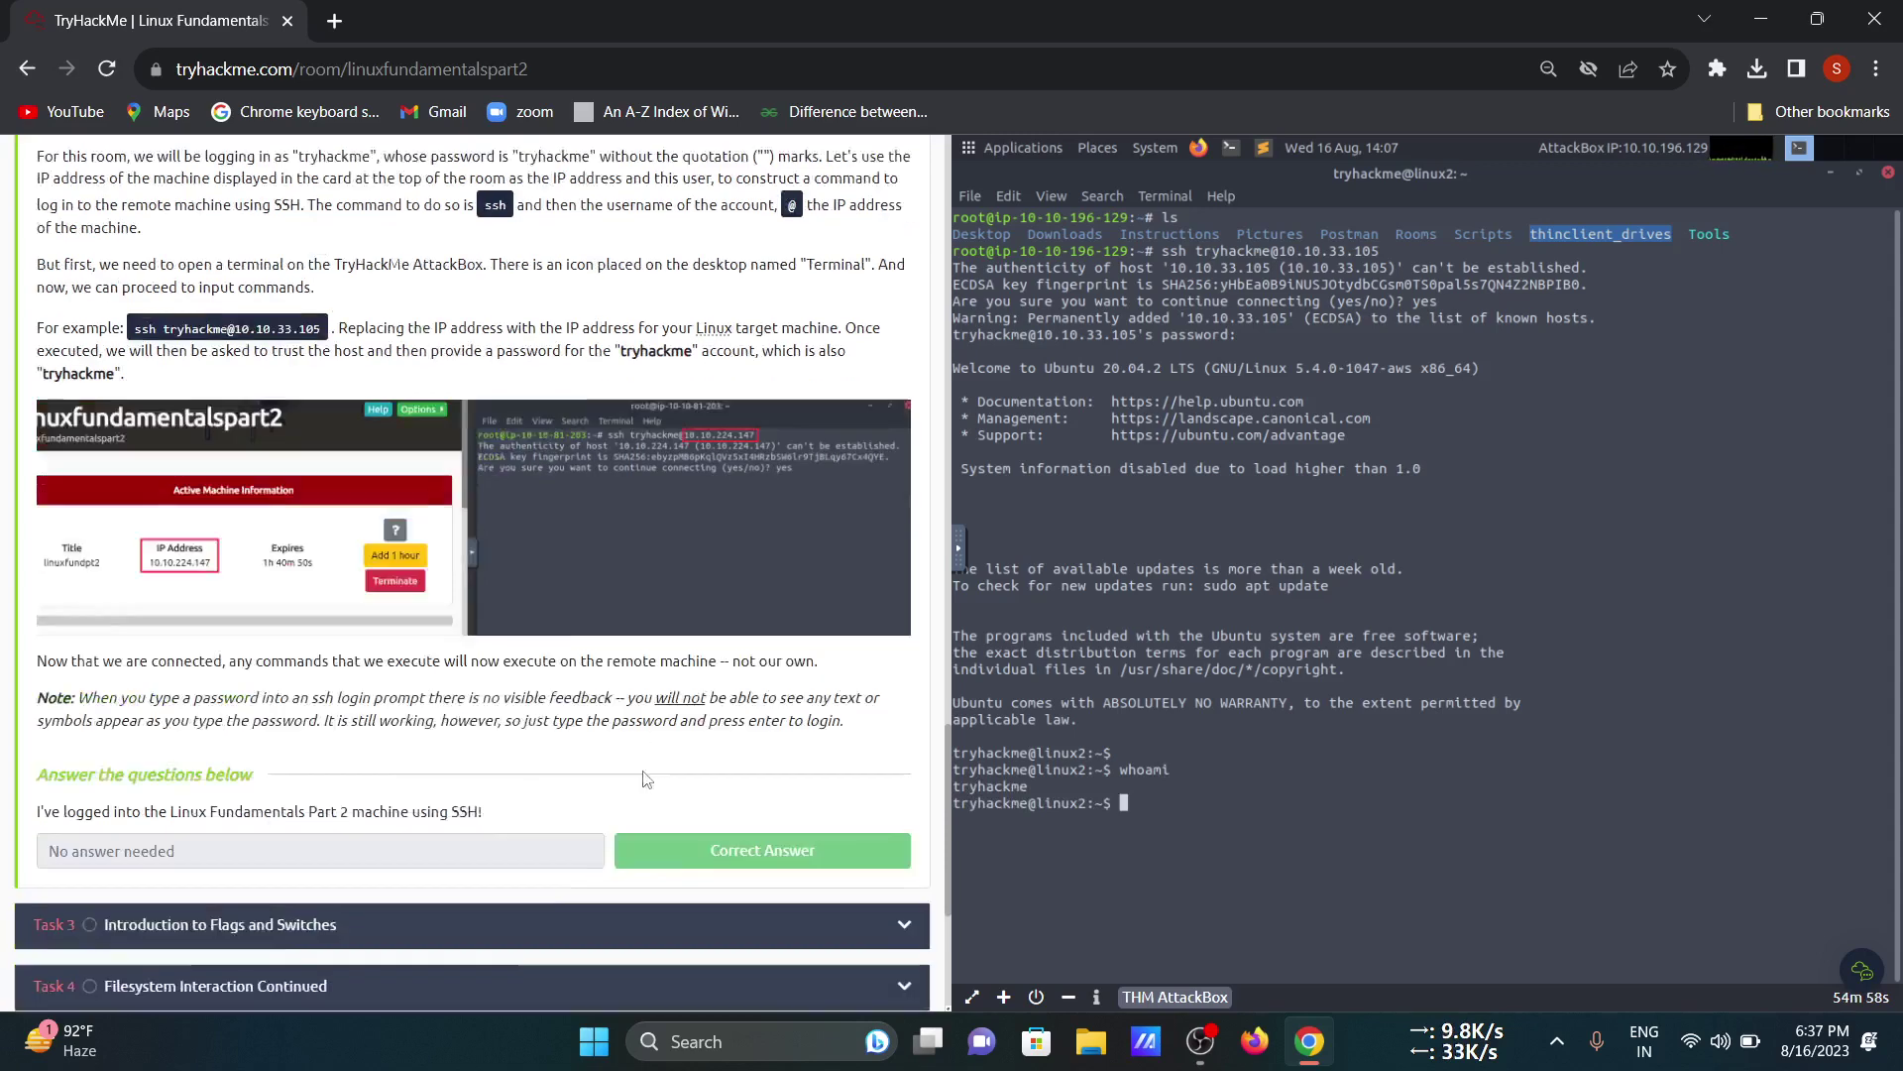
pyautogui.scroll(-3, 645, 773)
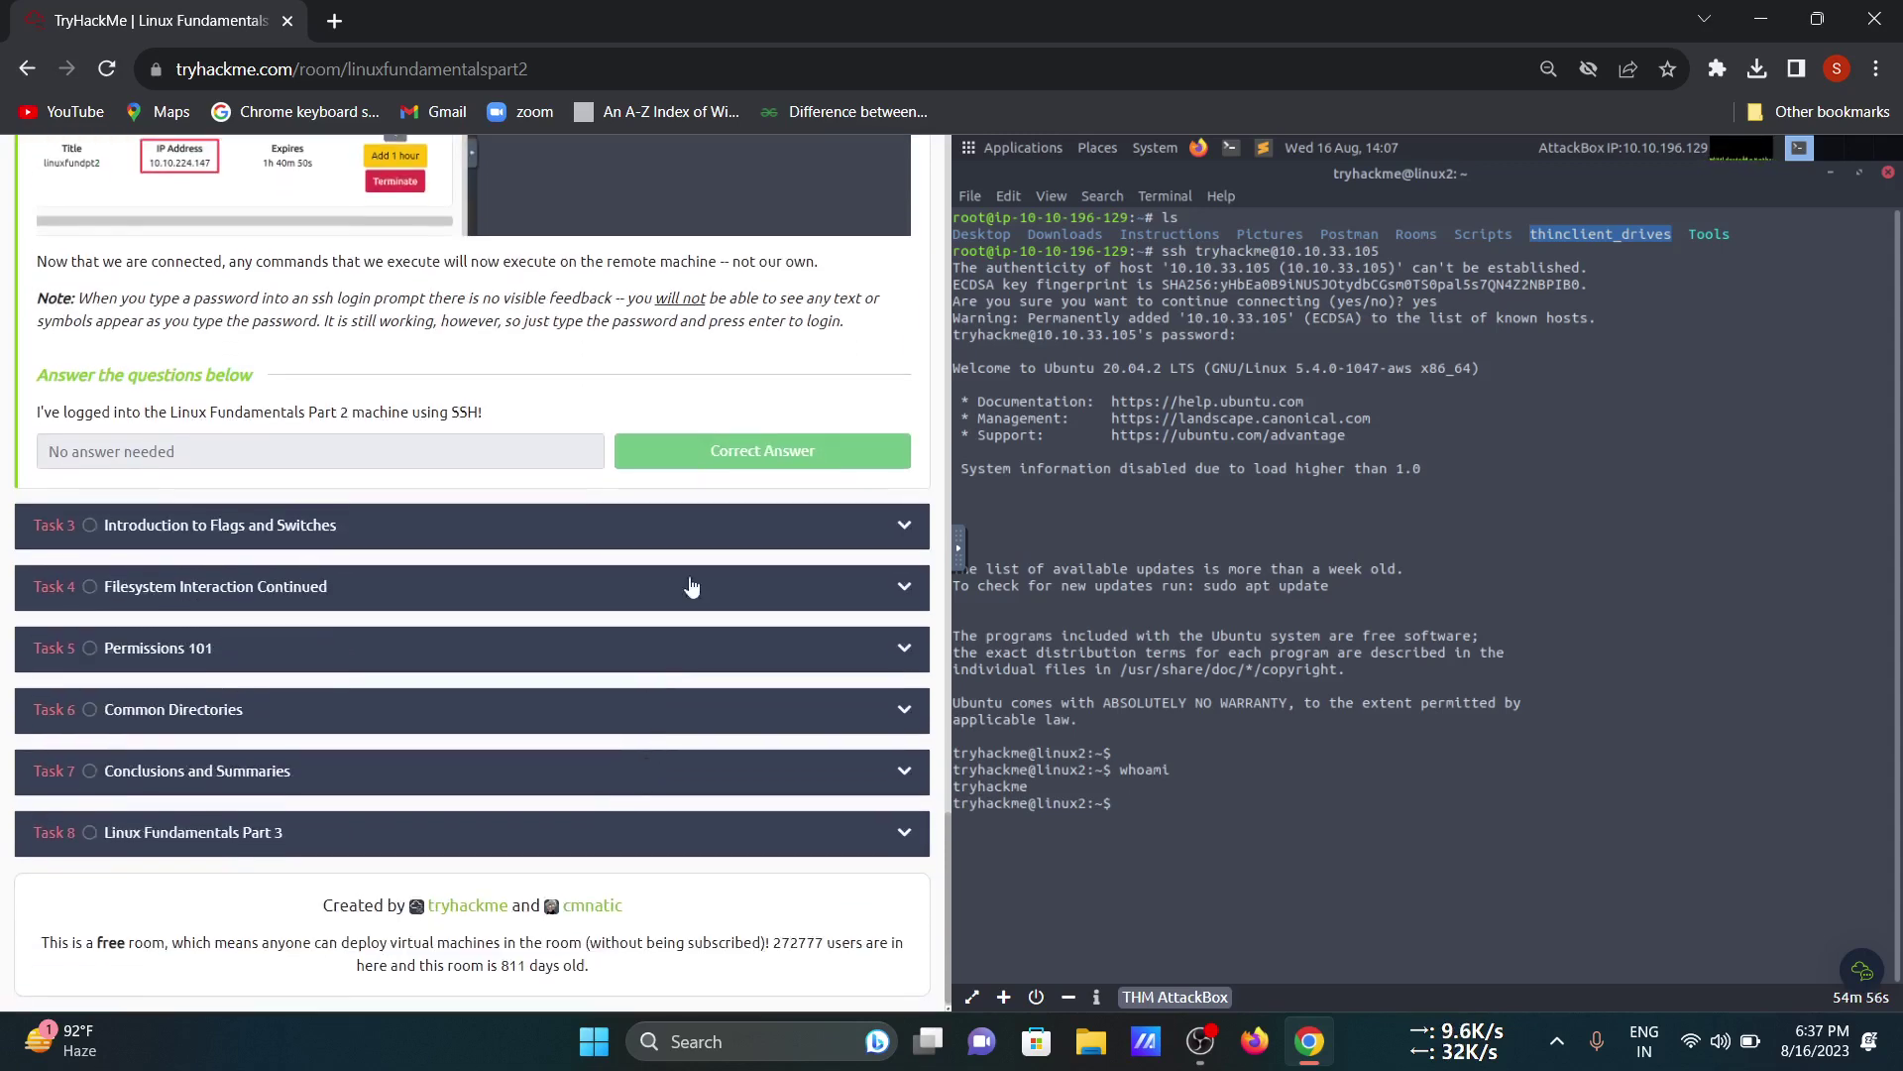
pyautogui.click(709, 531)
# Run ls to list important, myfile, myfolder and unknown1 in the remote home directory.
pyautogui.scroll(8, 706, 521)
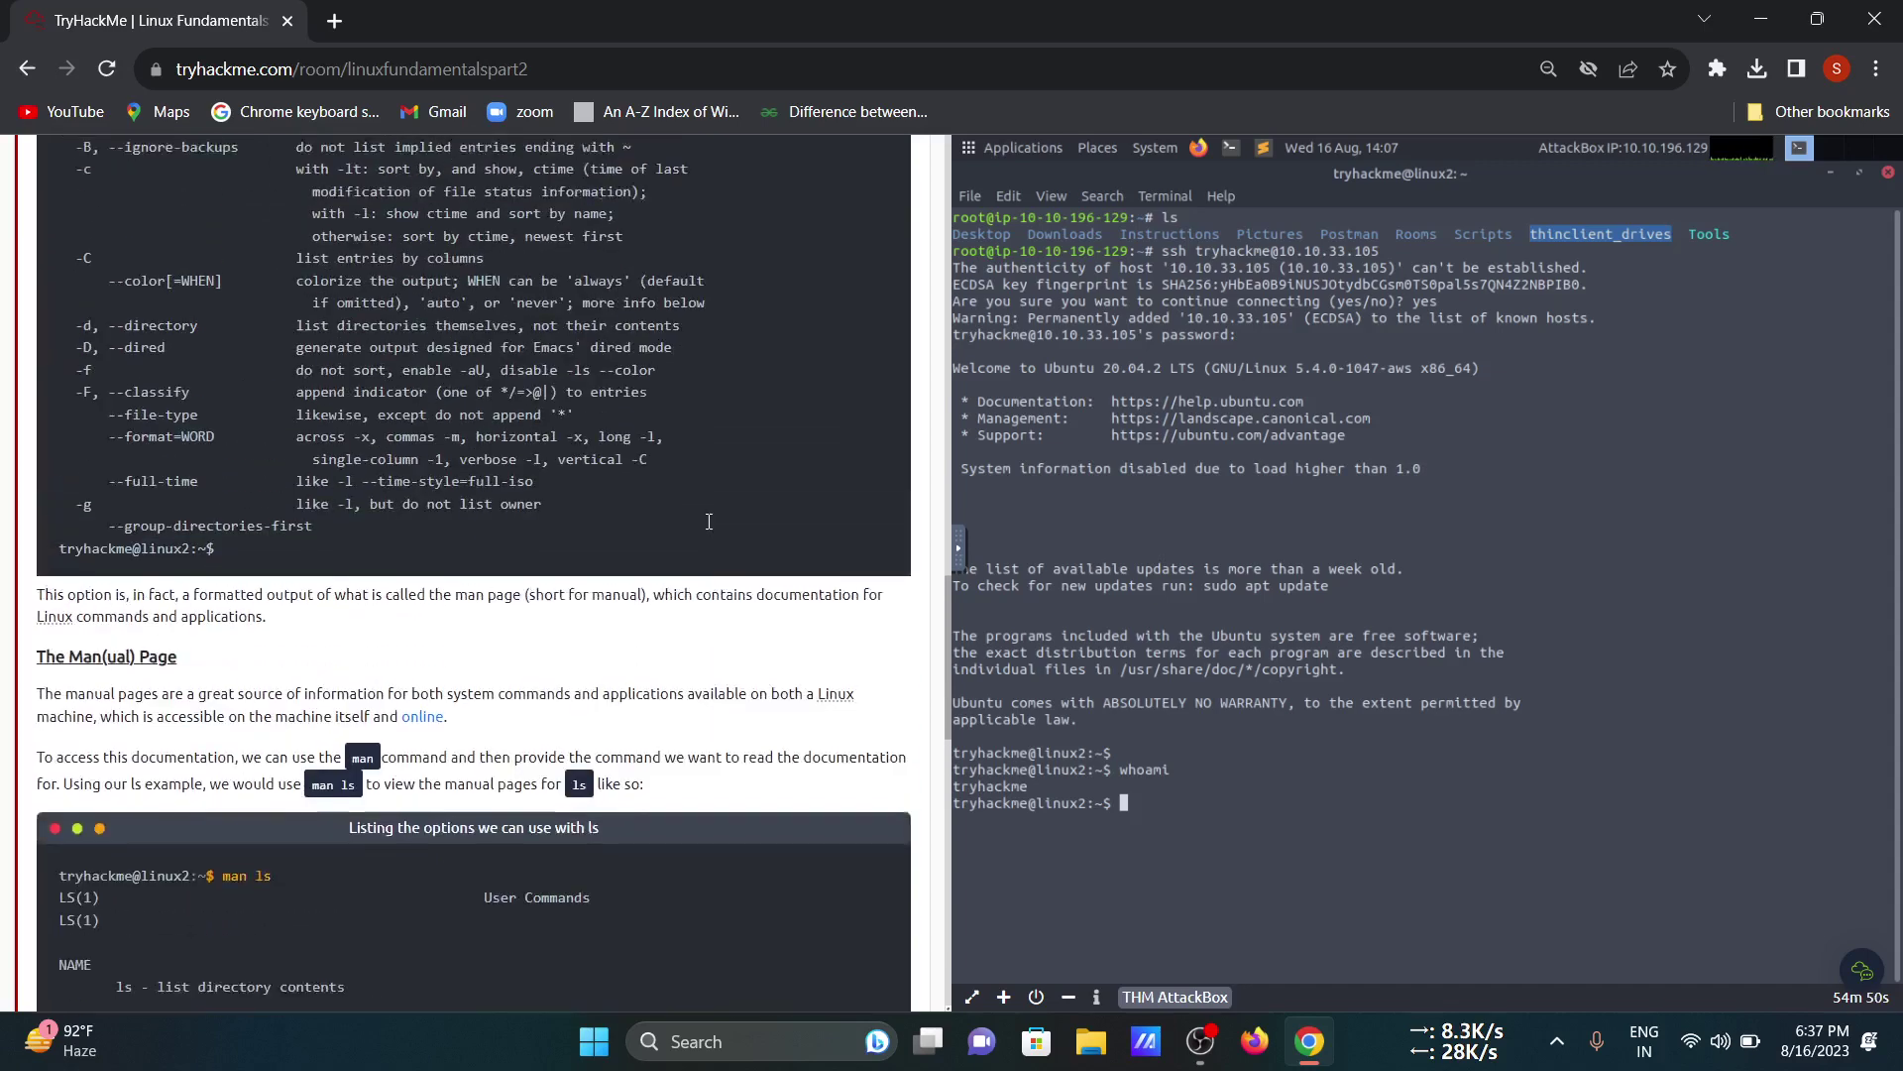
pyautogui.scroll(4, 707, 521)
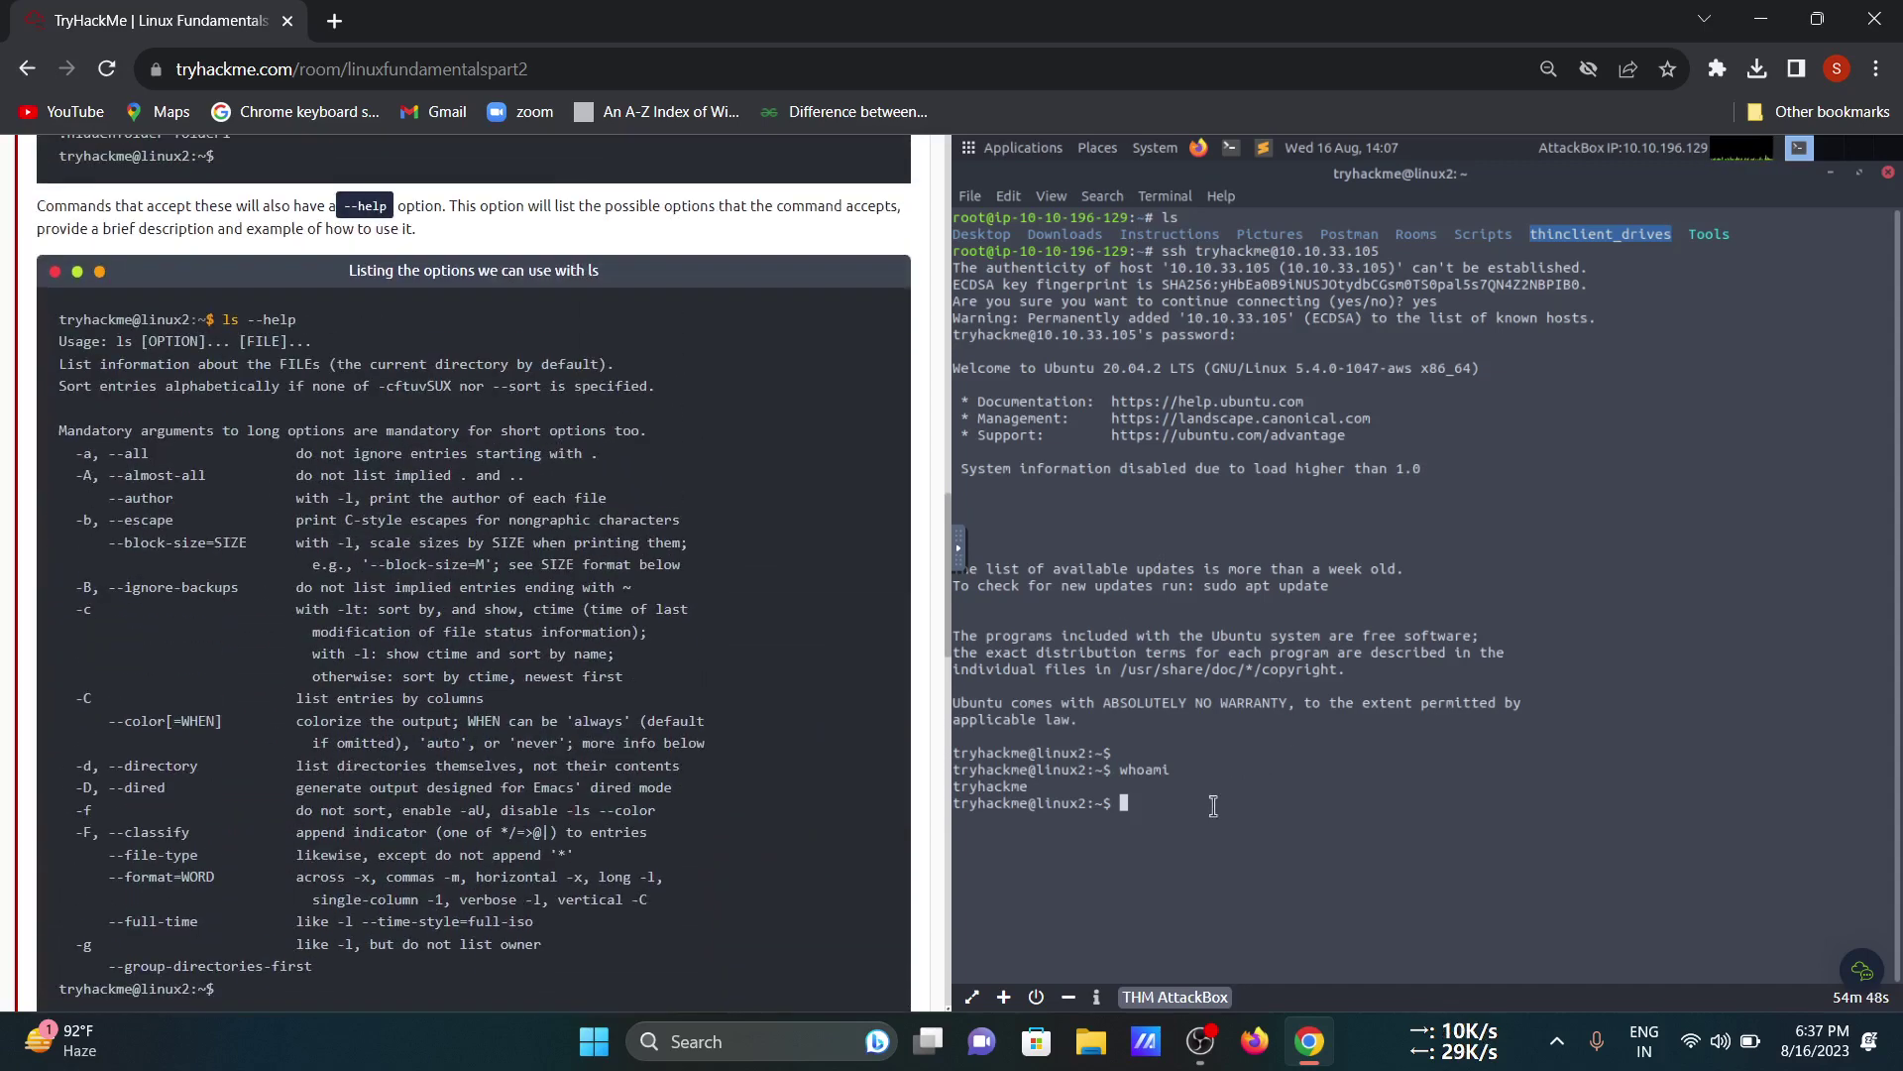
pyautogui.write('ls')
pyautogui.press('Return')
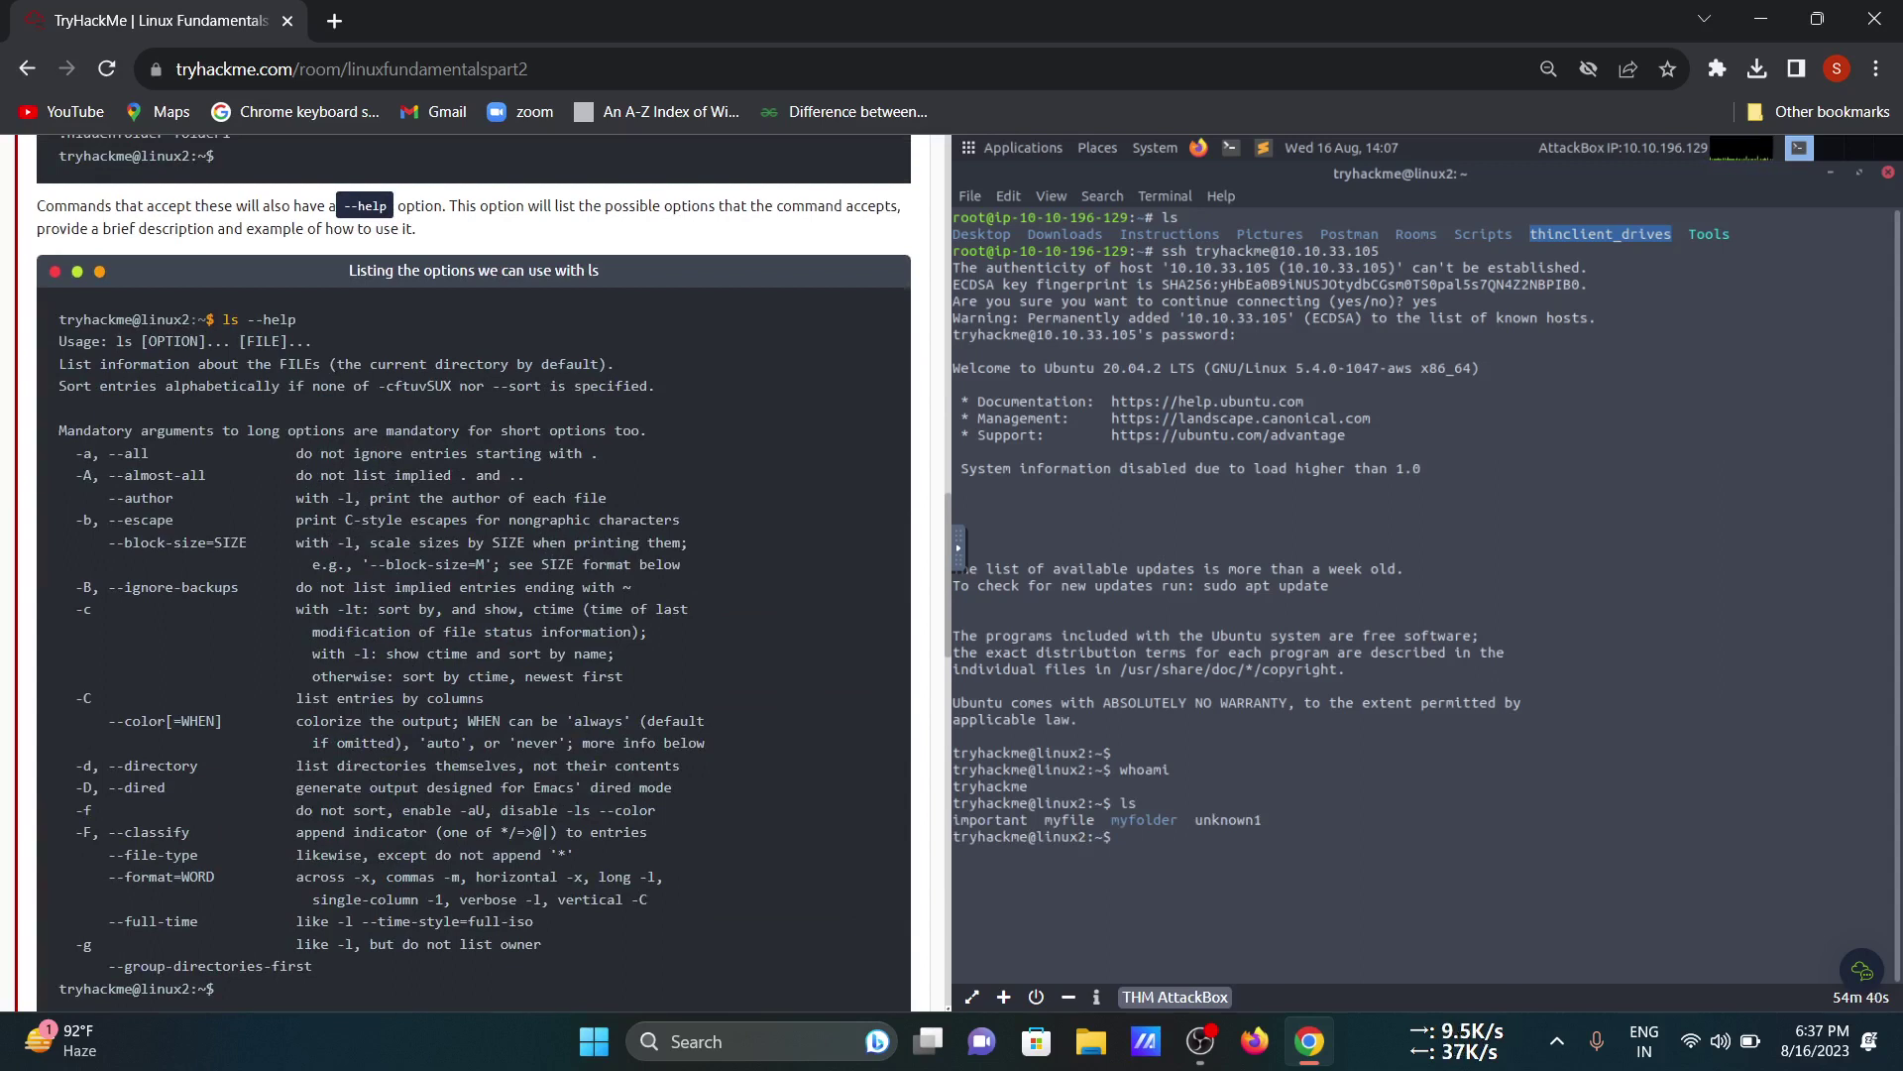
# Run ls -a to reveal hidden files like .bashrc and .profile, then enter ls --help.
pyautogui.write('ls ')
pyautogui.write('-a')
pyautogui.press('Return')
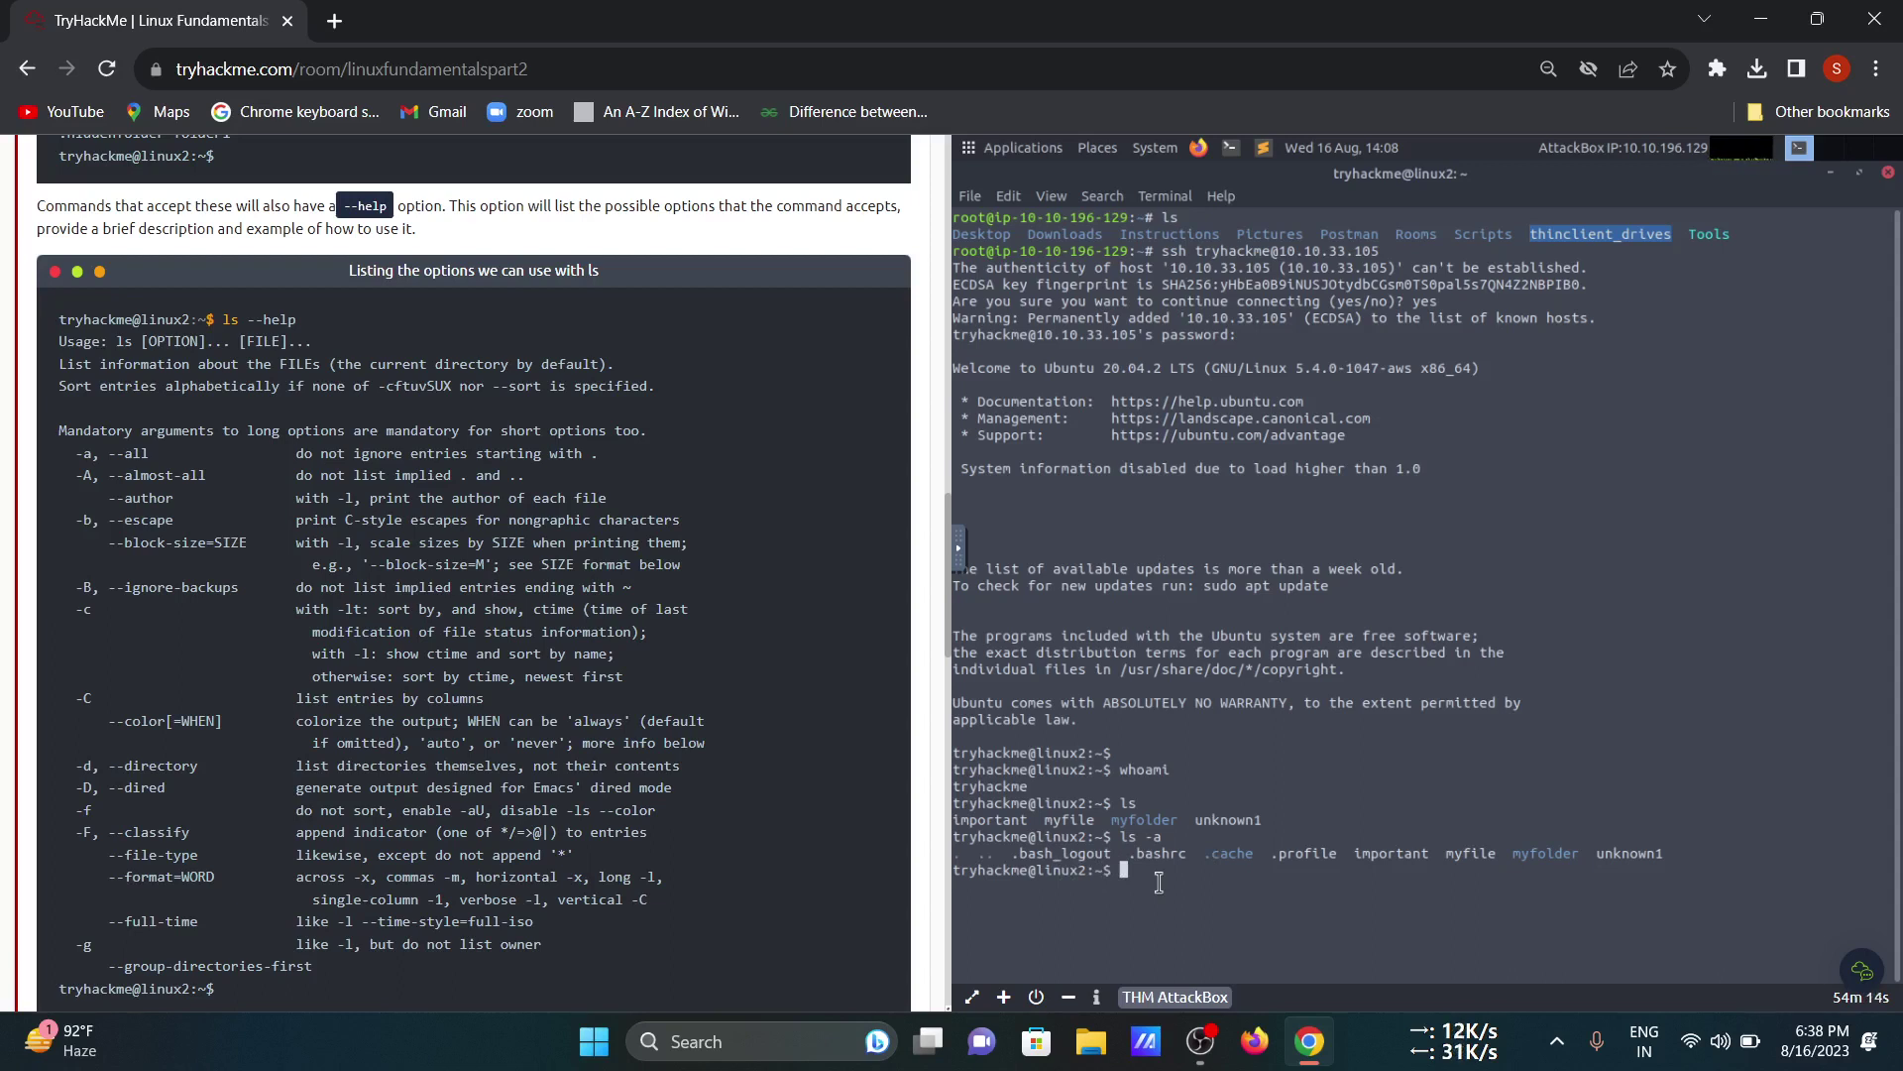
pyautogui.write('ls ')
pyautogui.write('--he')
pyautogui.write('lp')
# Run ls --help and scroll through its option list down to the exit status codes.
pyautogui.press('Return')
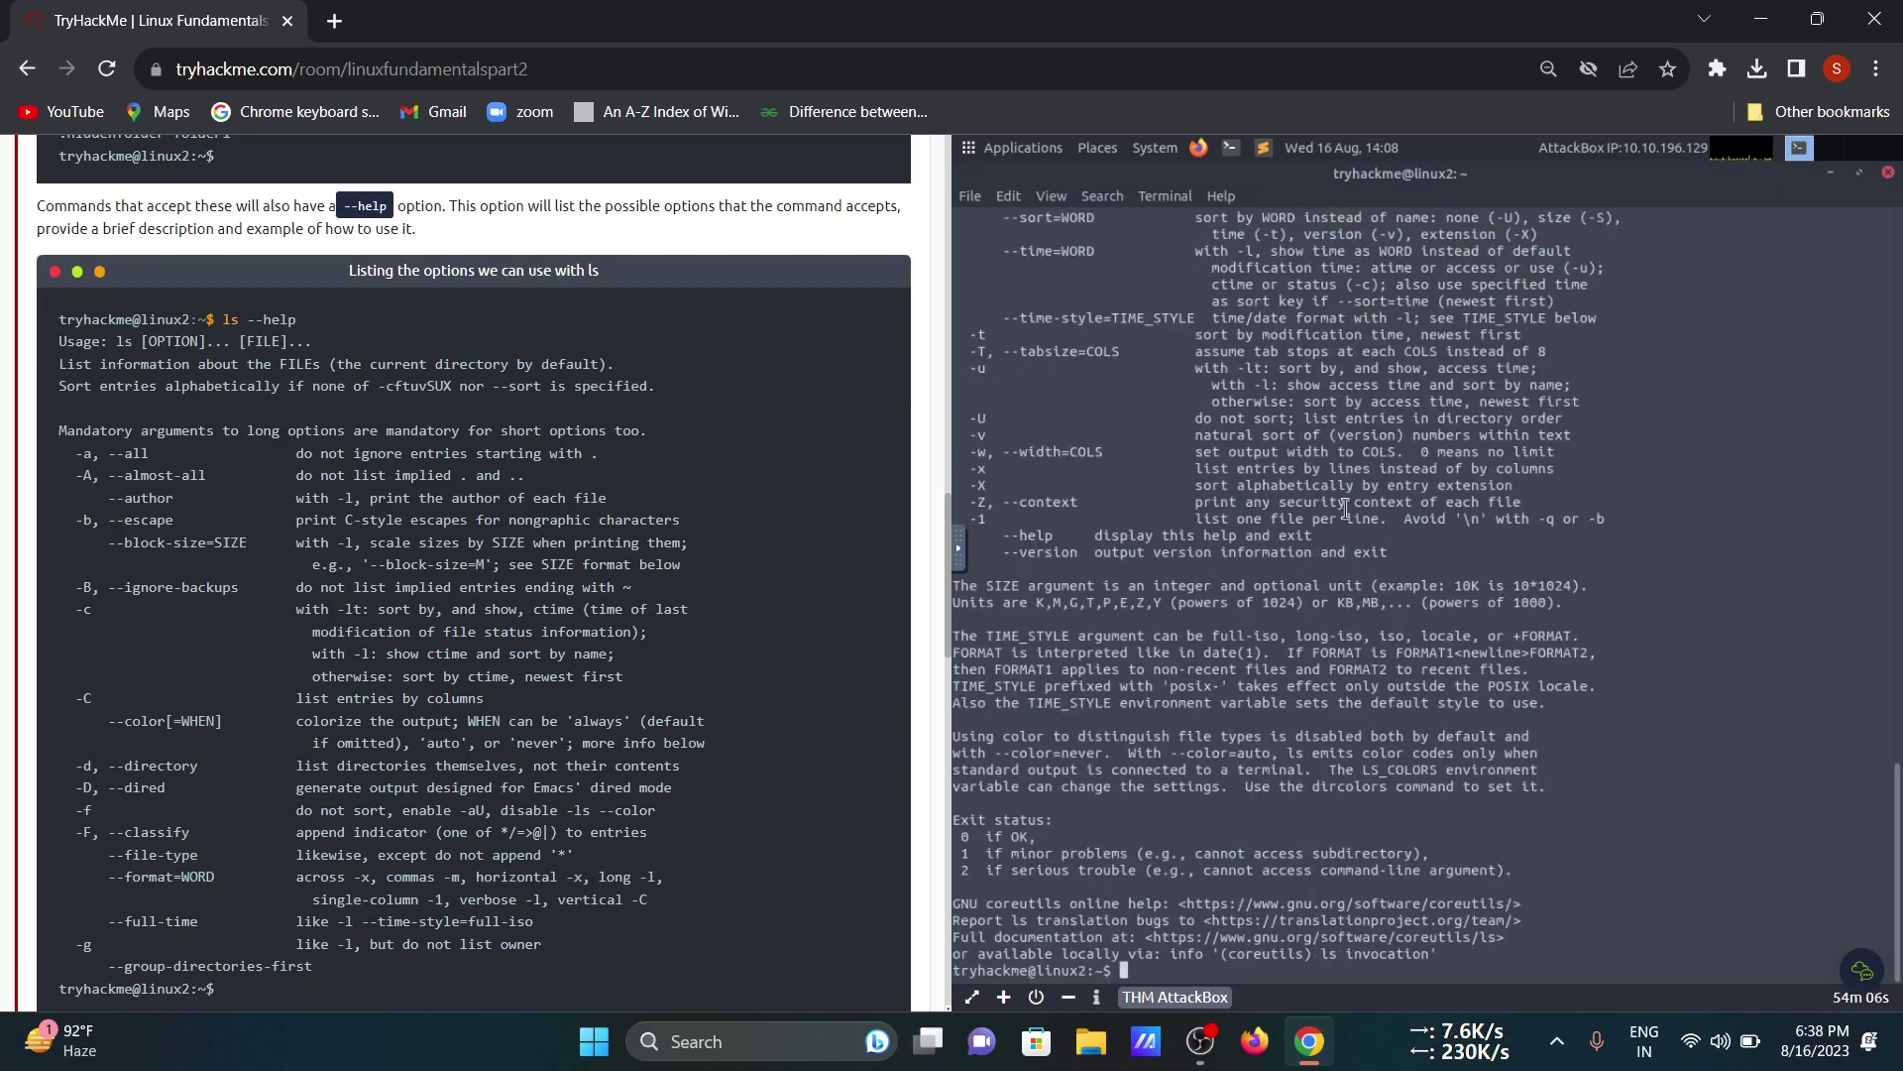
pyautogui.scroll(3, 1345, 509)
pyautogui.scroll(3, 1368, 466)
pyautogui.scroll(3, 1398, 416)
pyautogui.scroll(3, 1425, 359)
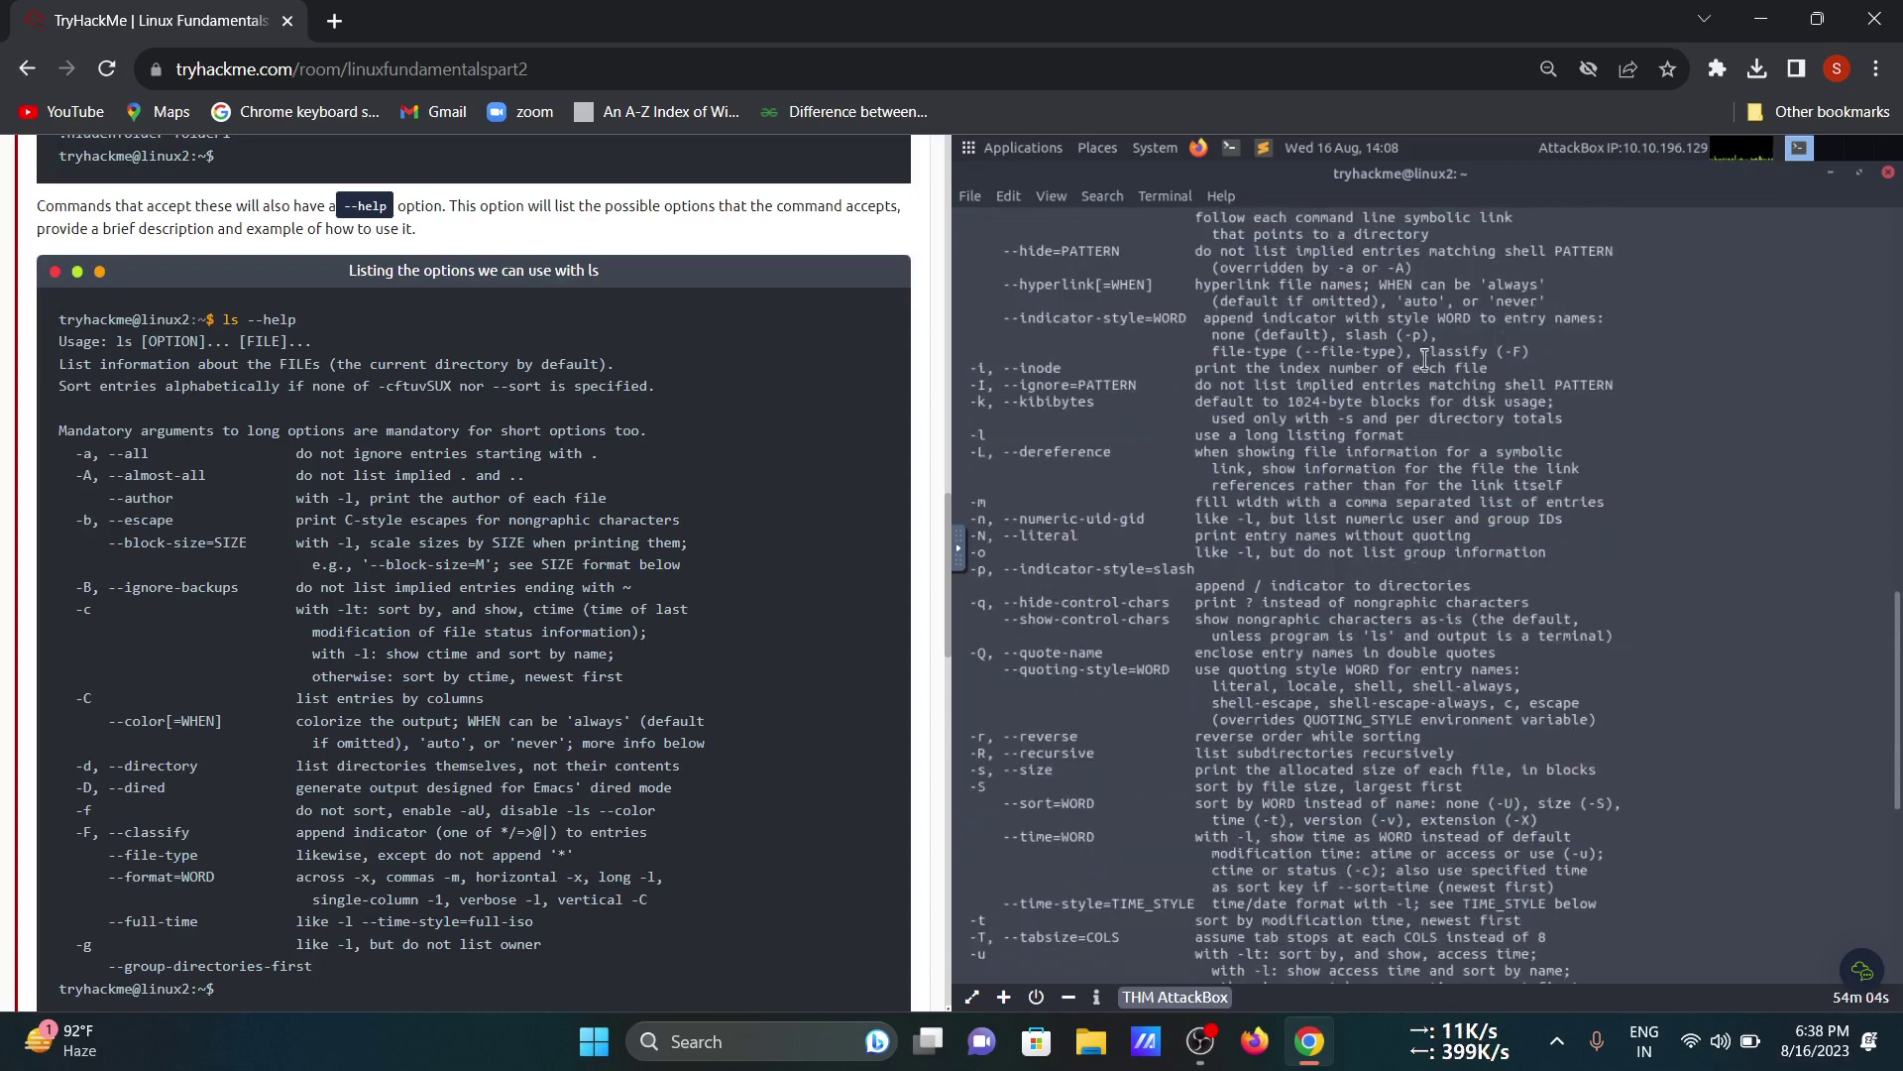
pyautogui.scroll(5, 1425, 359)
pyautogui.scroll(7, 1425, 359)
pyautogui.scroll(2, 1424, 359)
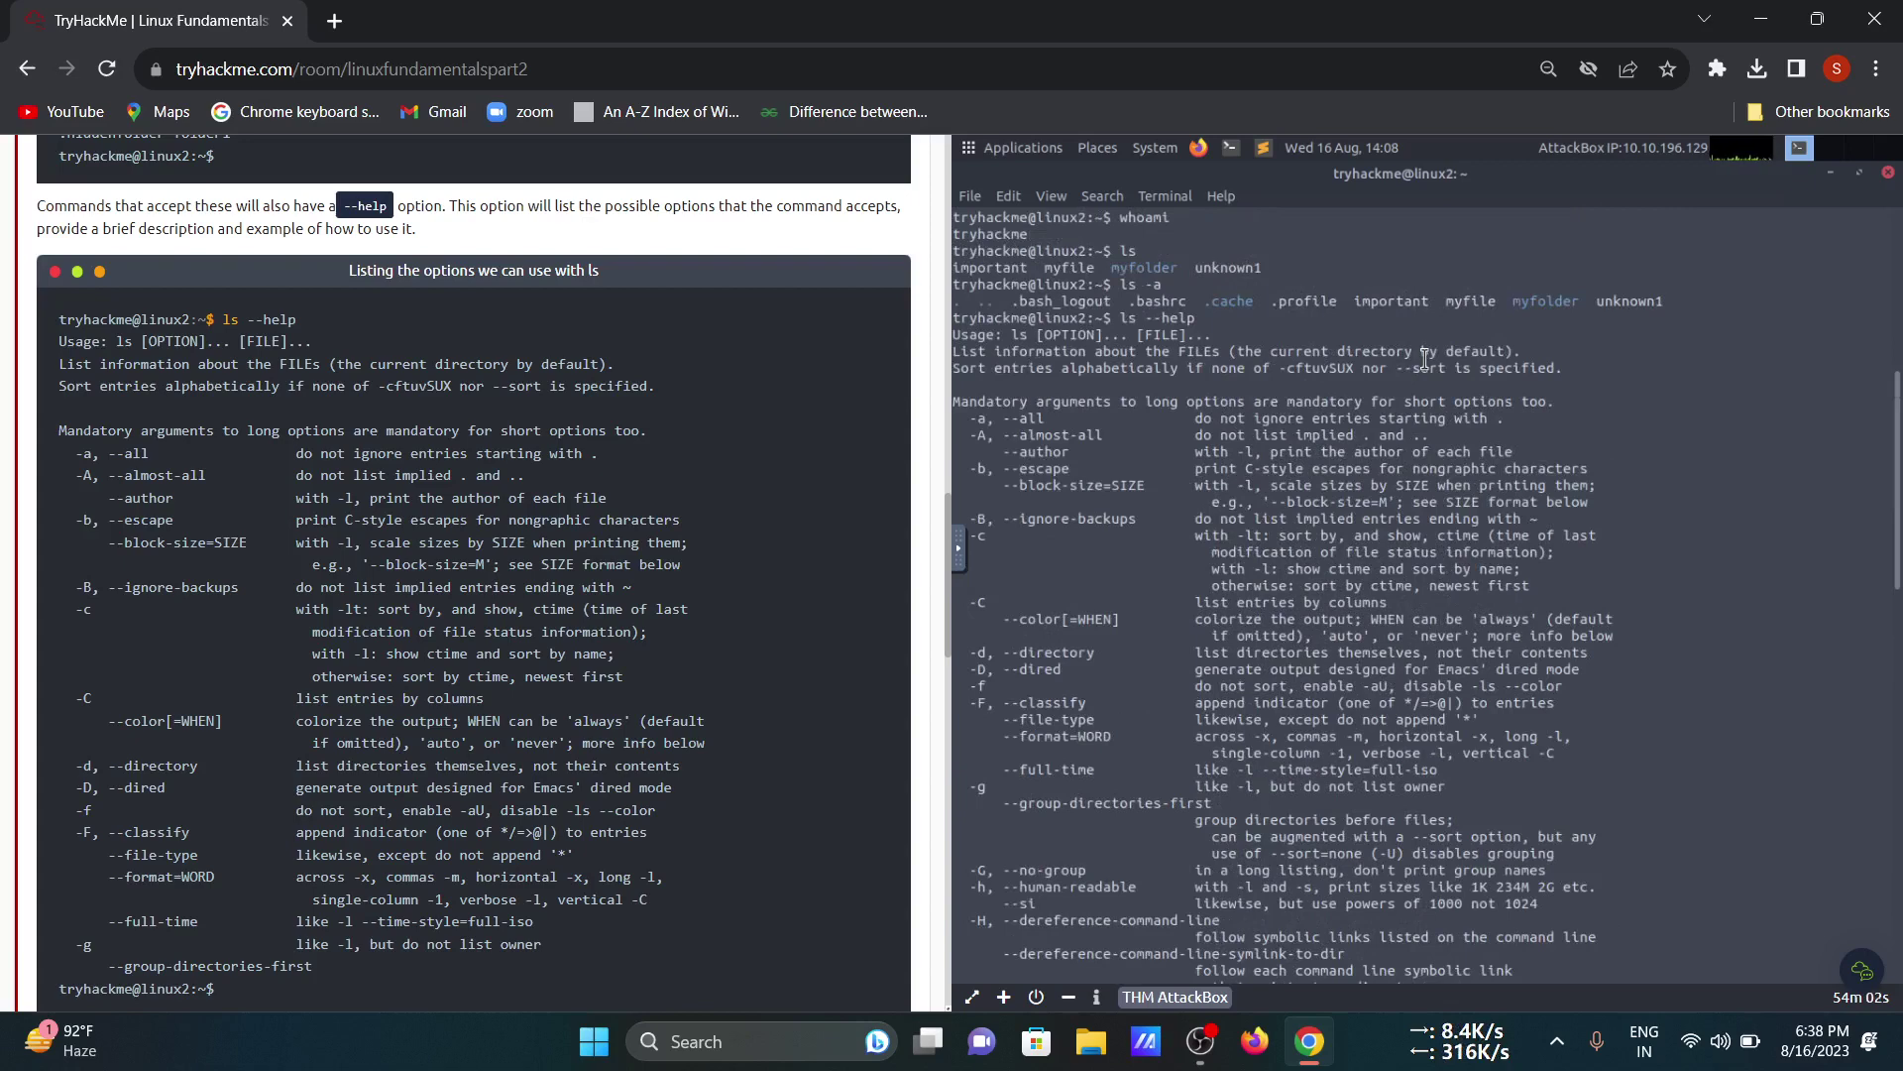
pyautogui.scroll(-2, 1424, 359)
pyautogui.scroll(-10, 1388, 347)
pyautogui.scroll(-12, 1239, 318)
pyautogui.scroll(-7, 1026, 292)
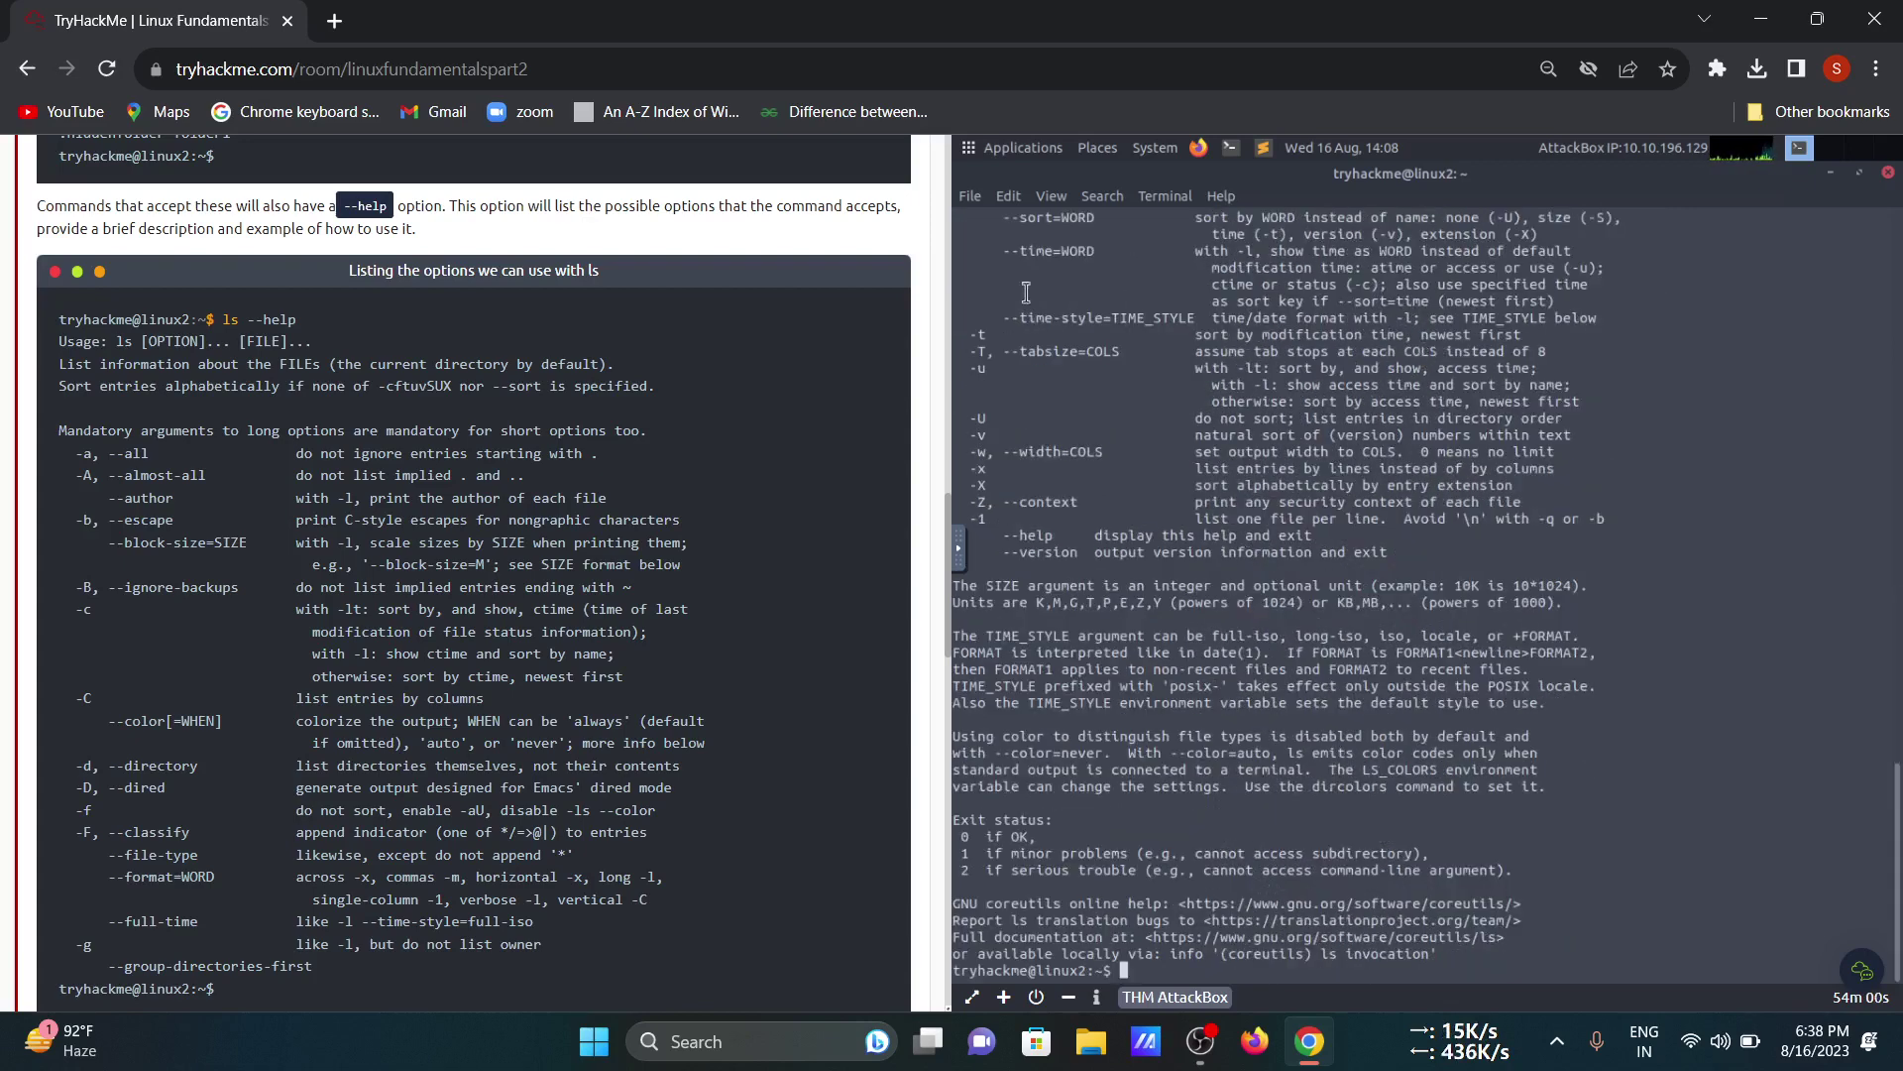
pyautogui.scroll(-5, 476, 631)
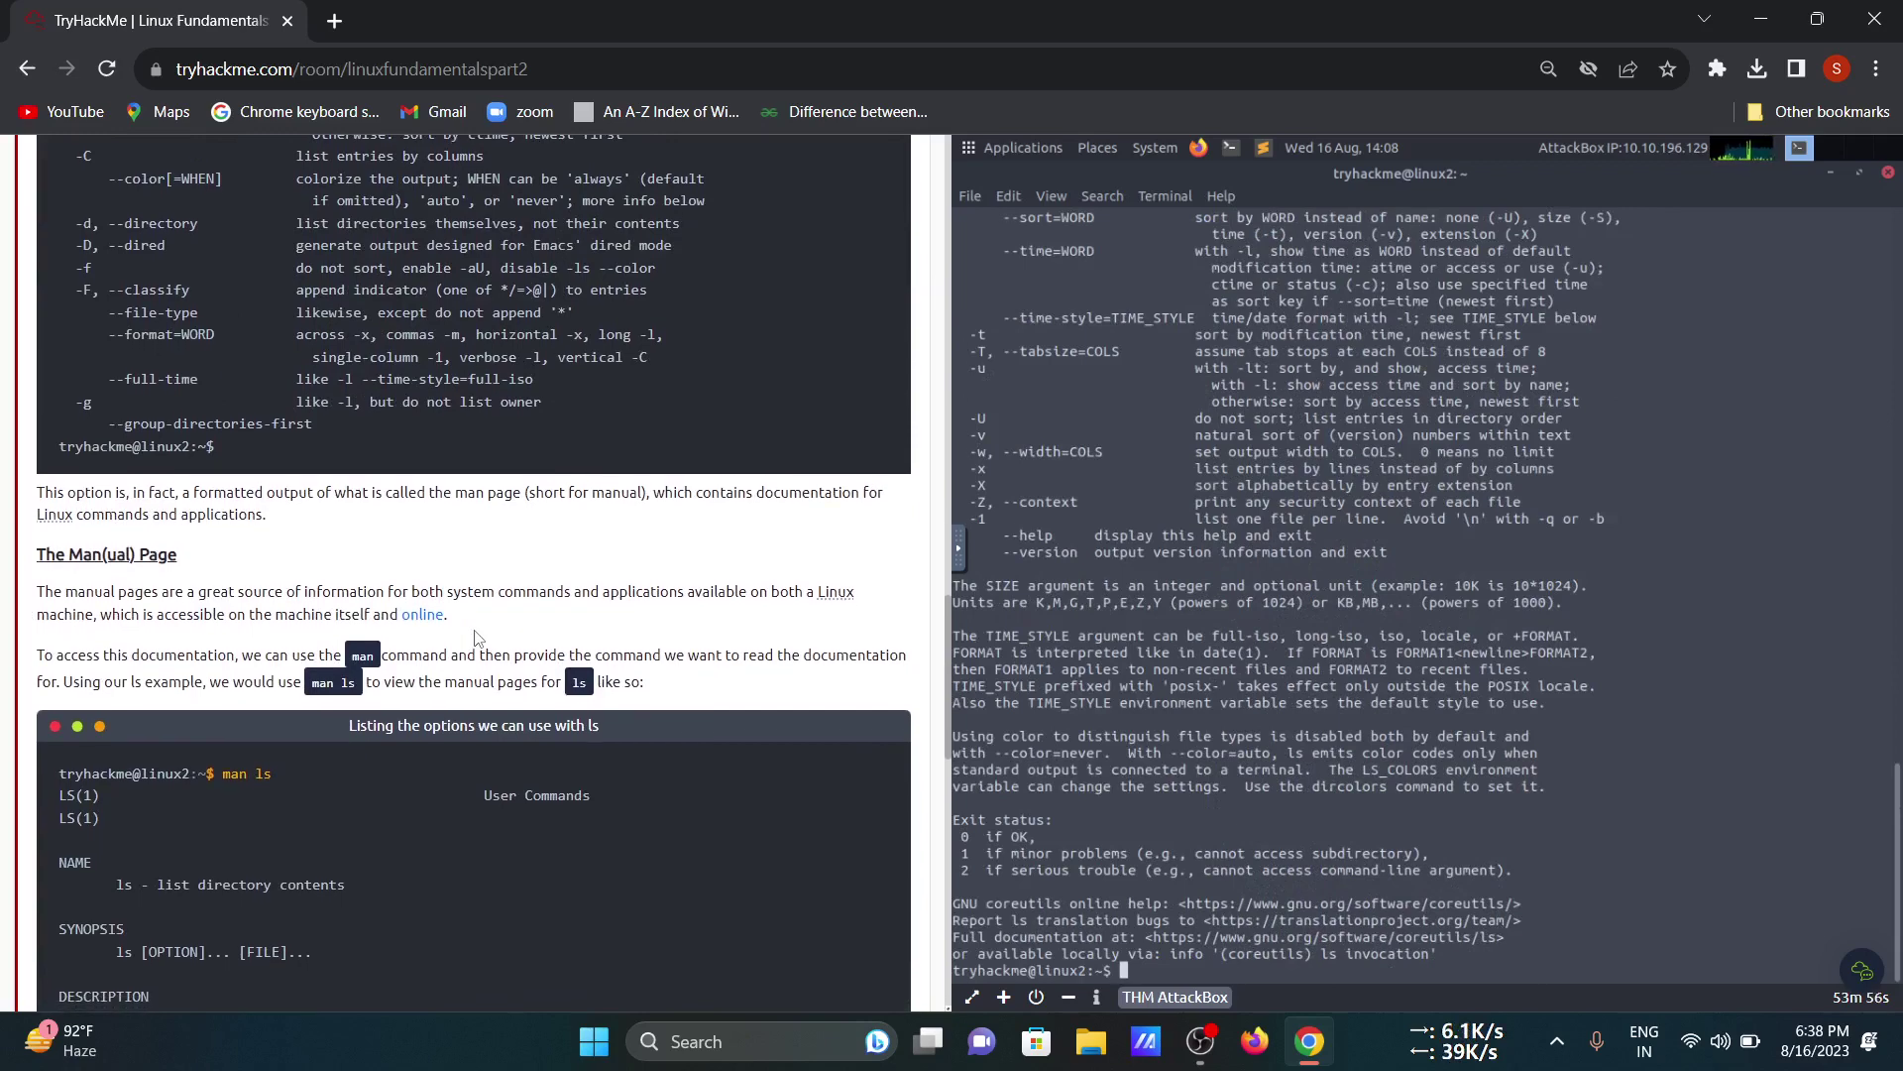
pyautogui.scroll(-1, 474, 637)
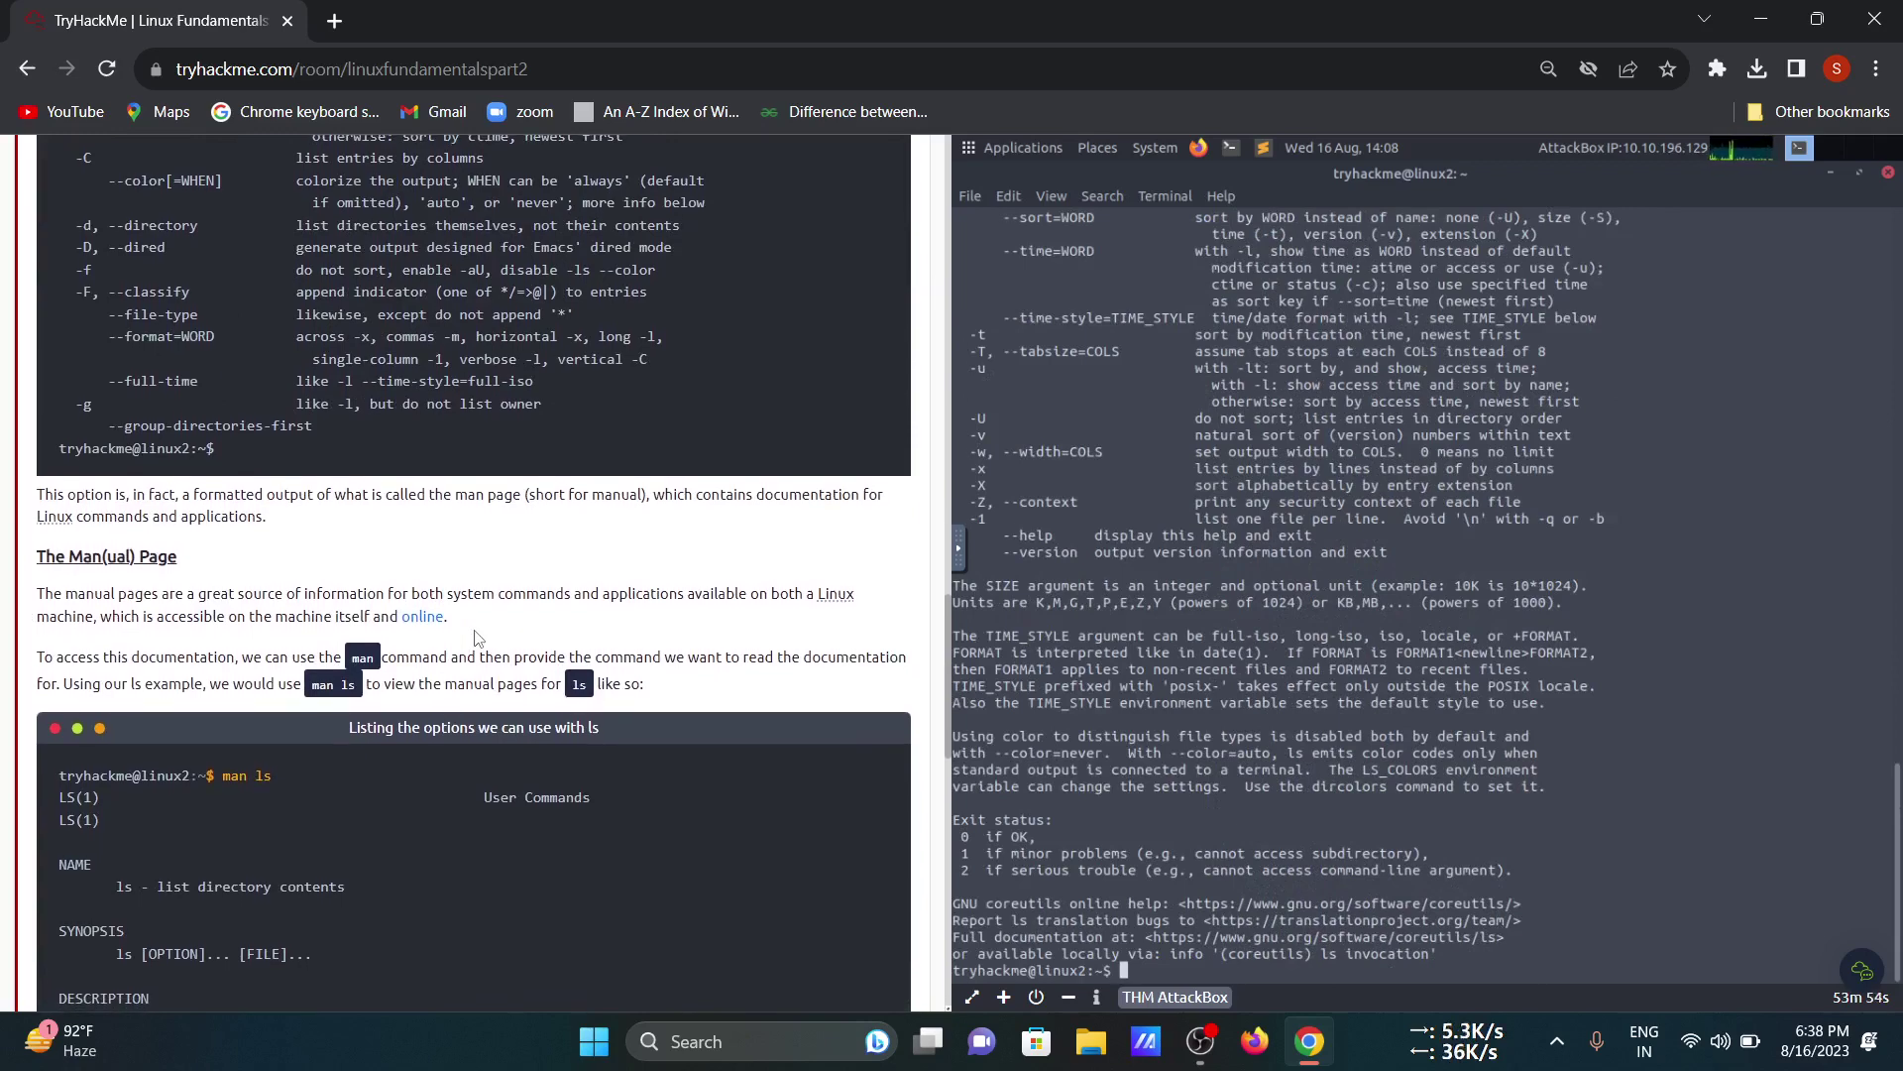
pyautogui.scroll(-2, 475, 638)
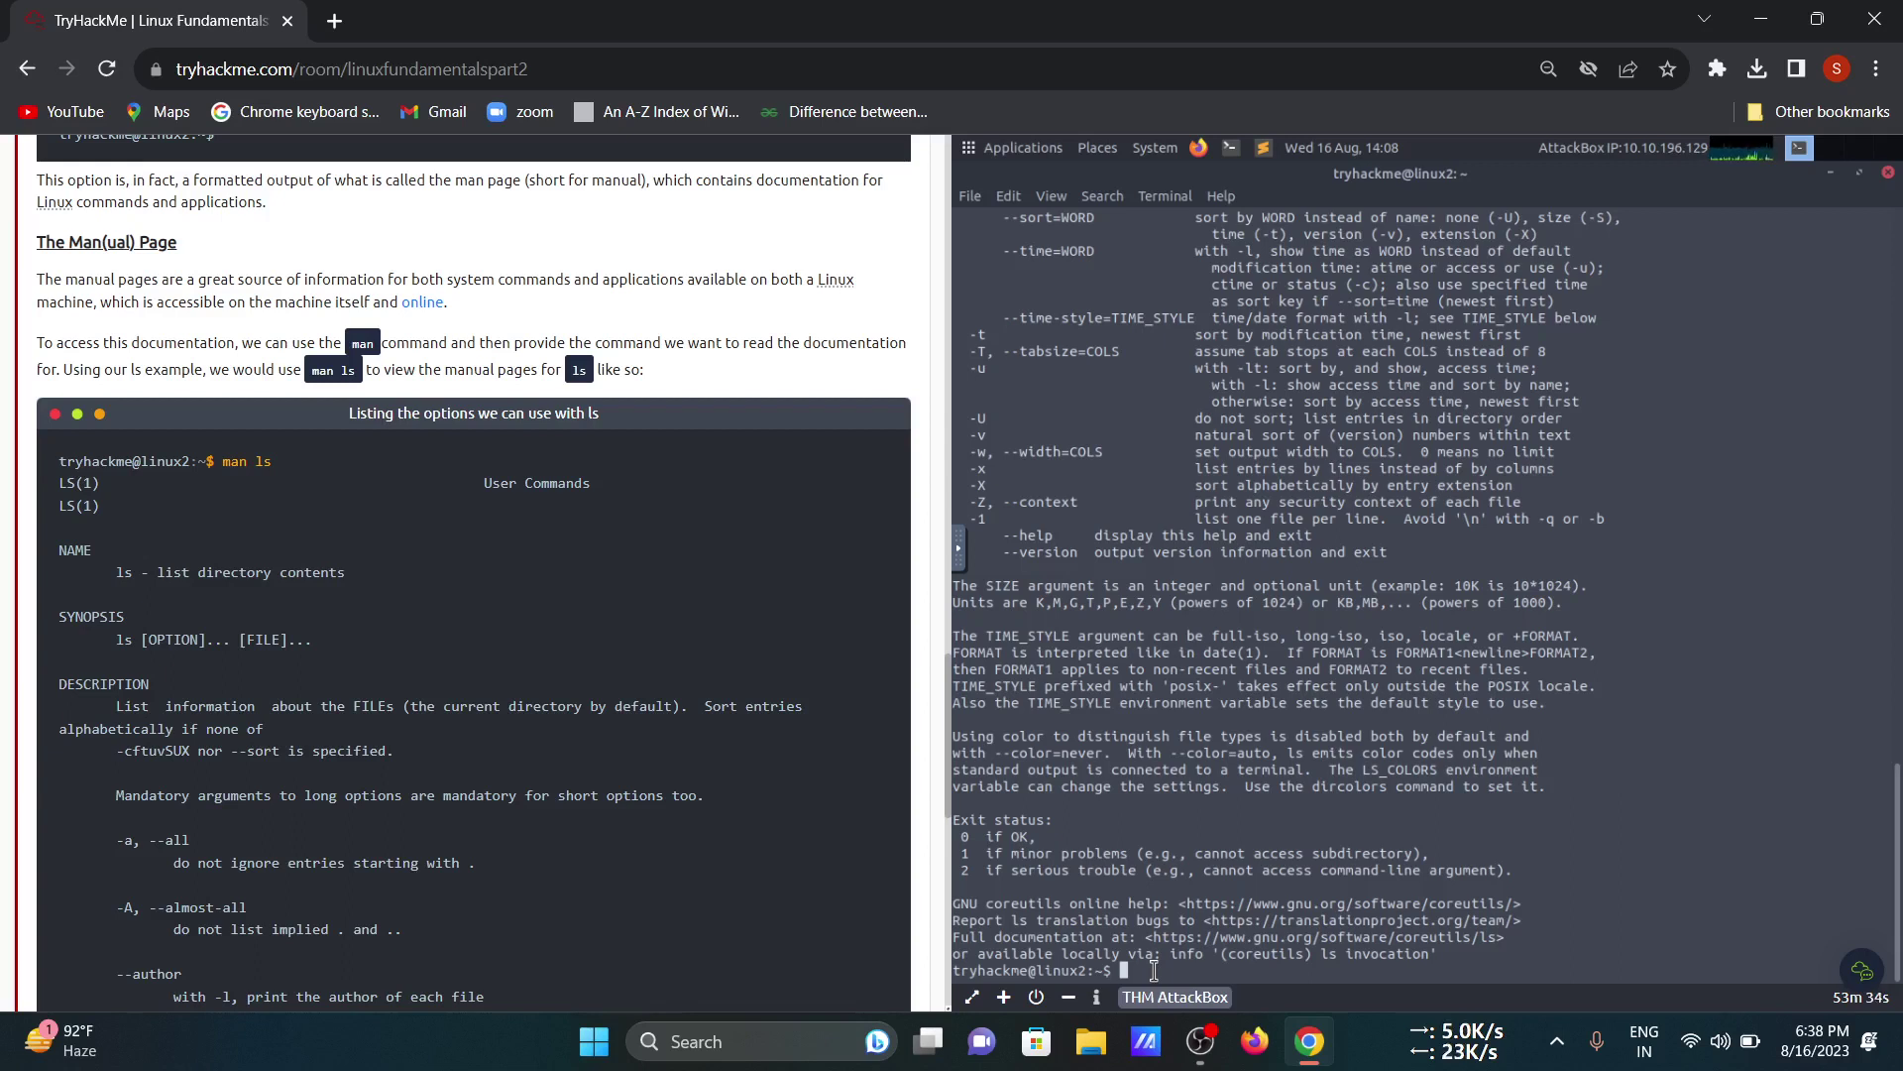
# Open the ls manual with man ls, read it to the end, and quit to the prompt.
pyautogui.write('man l')
pyautogui.write('s')
pyautogui.press('Return')
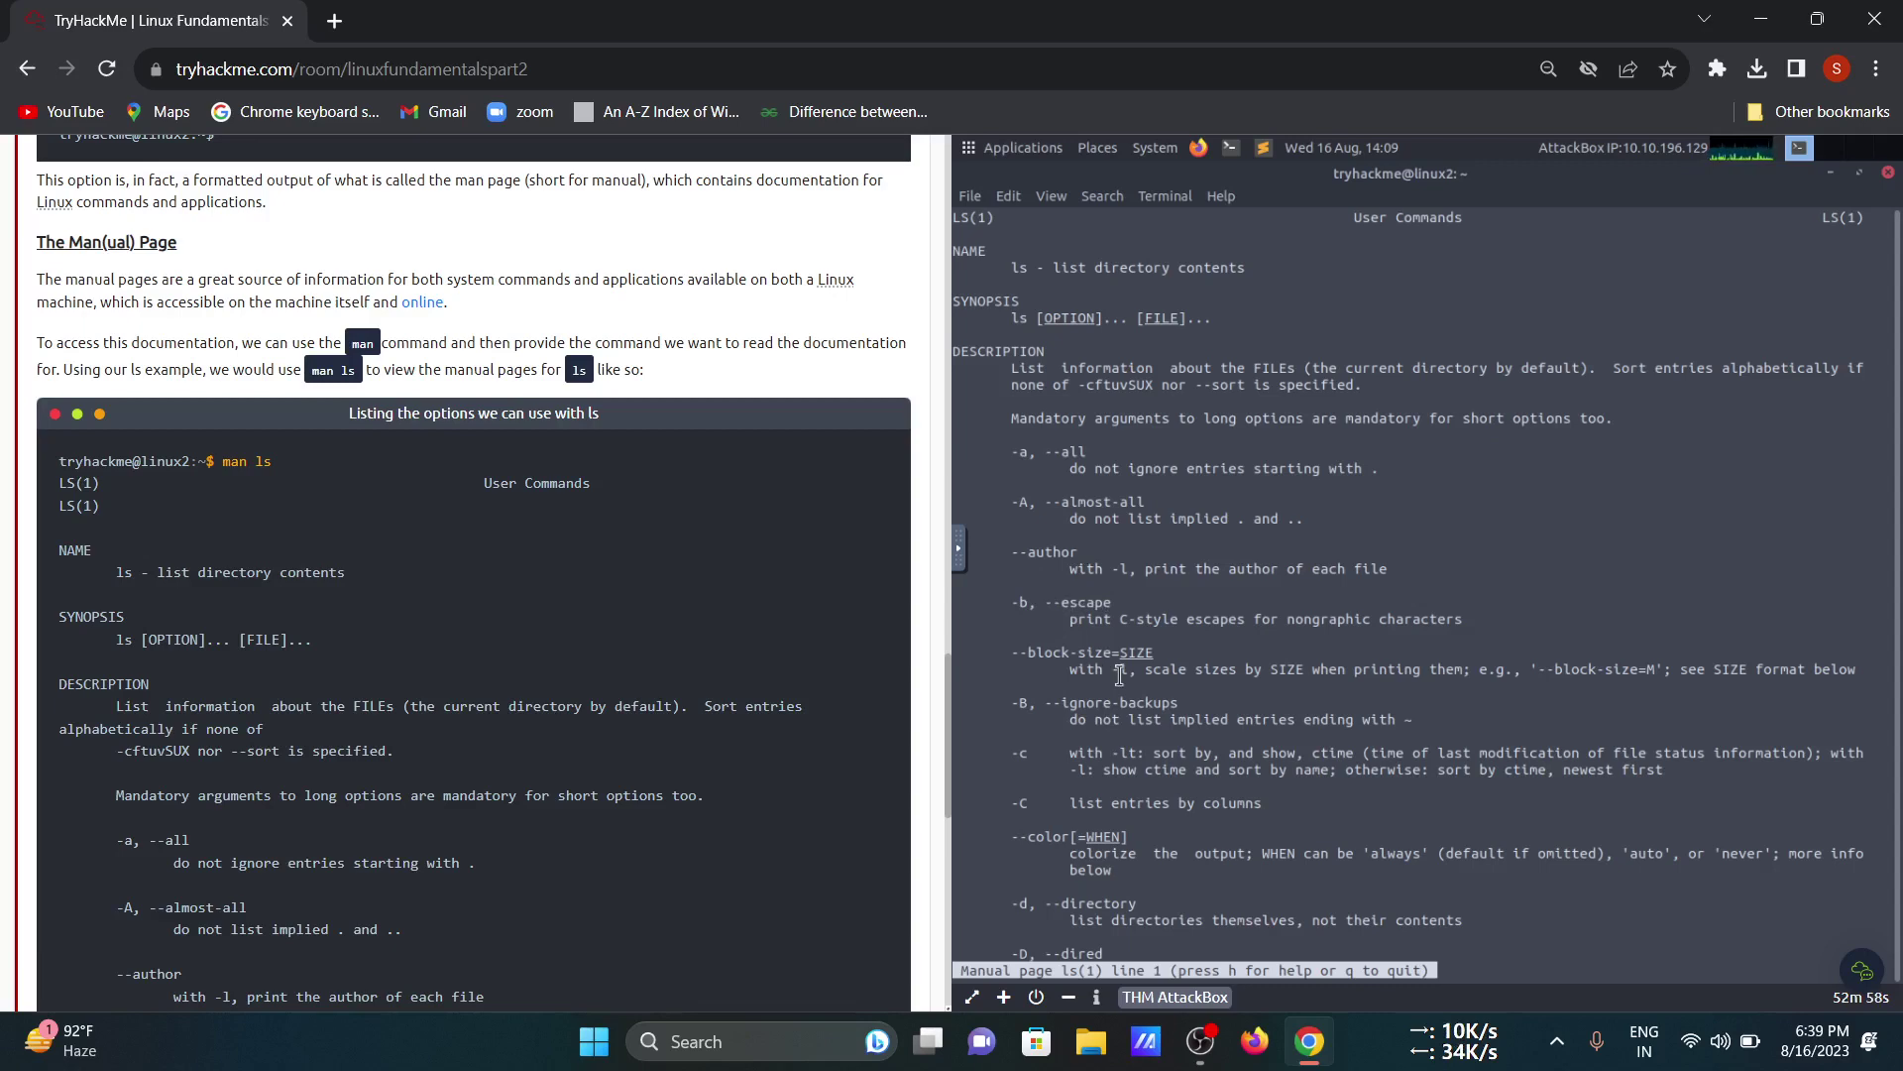
pyautogui.scroll(-8, 1120, 677)
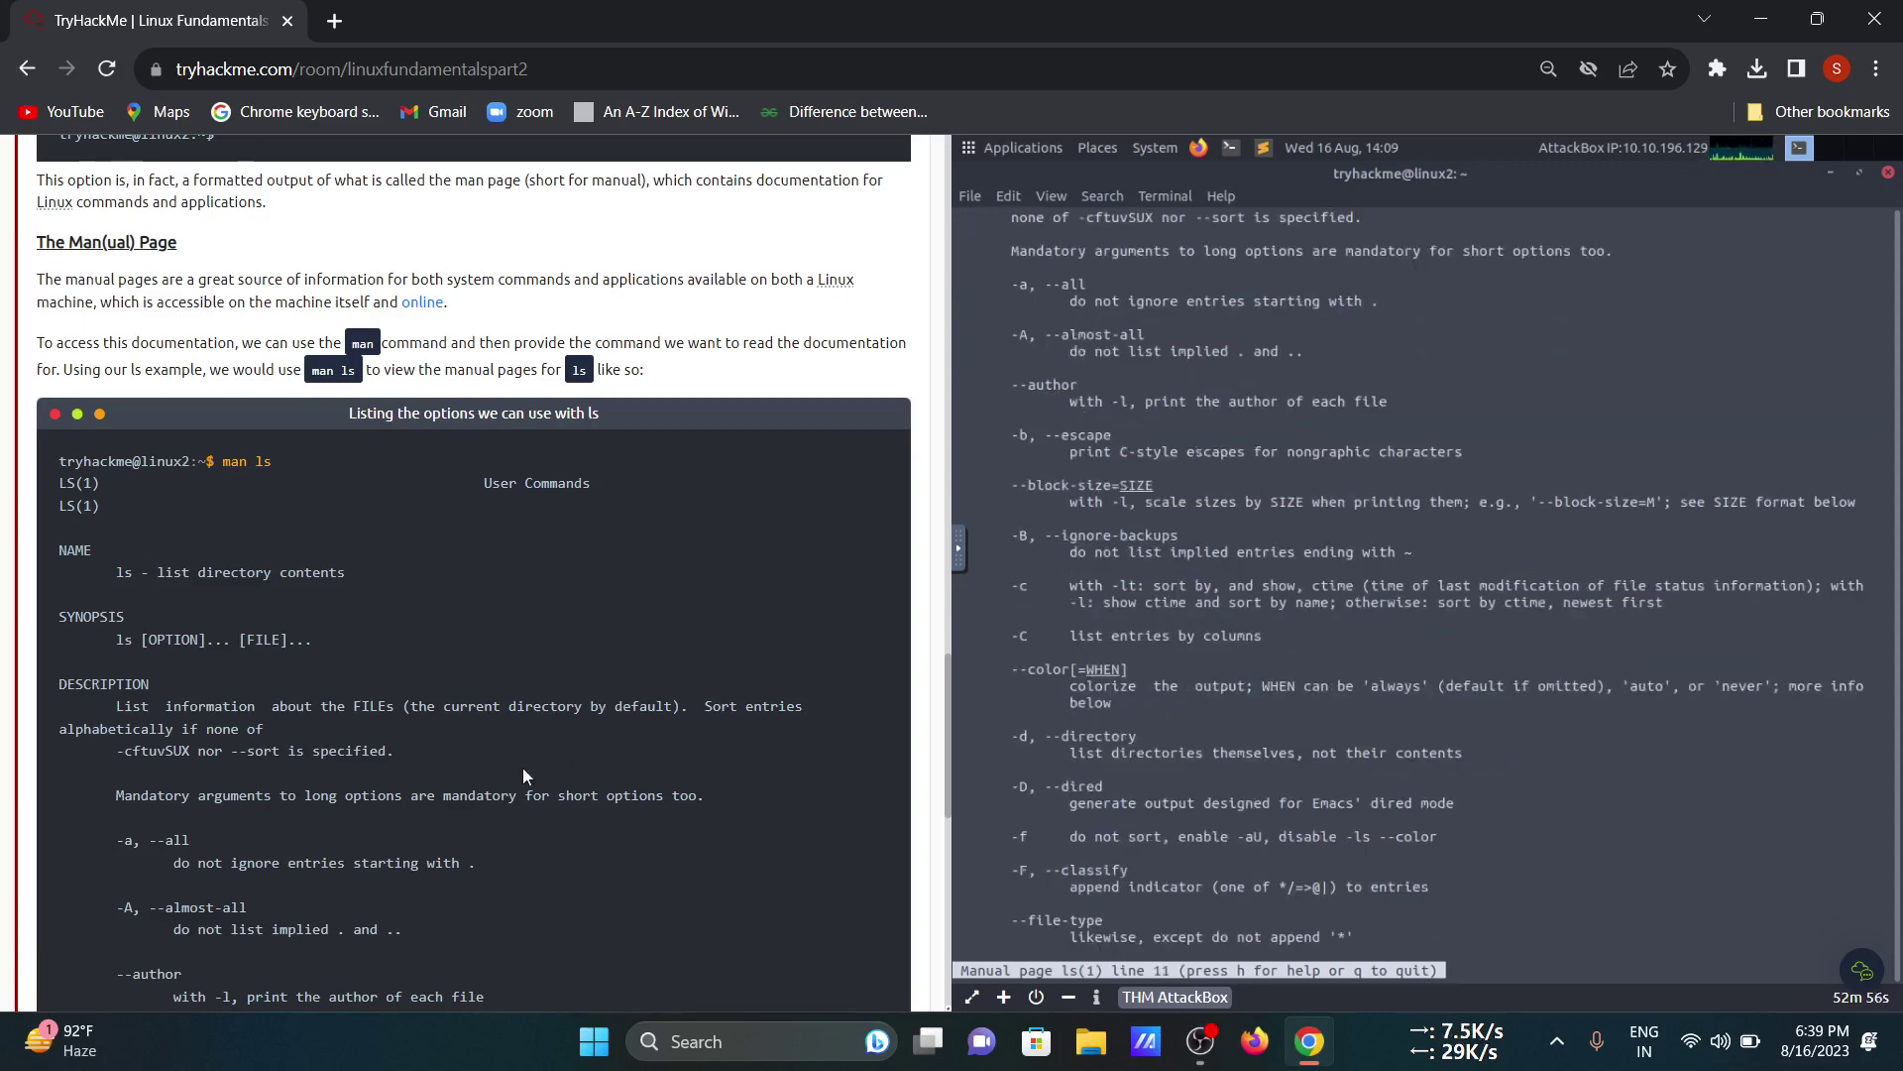
pyautogui.scroll(-1, 525, 776)
pyautogui.scroll(-3, 525, 777)
pyautogui.scroll(-2, 525, 776)
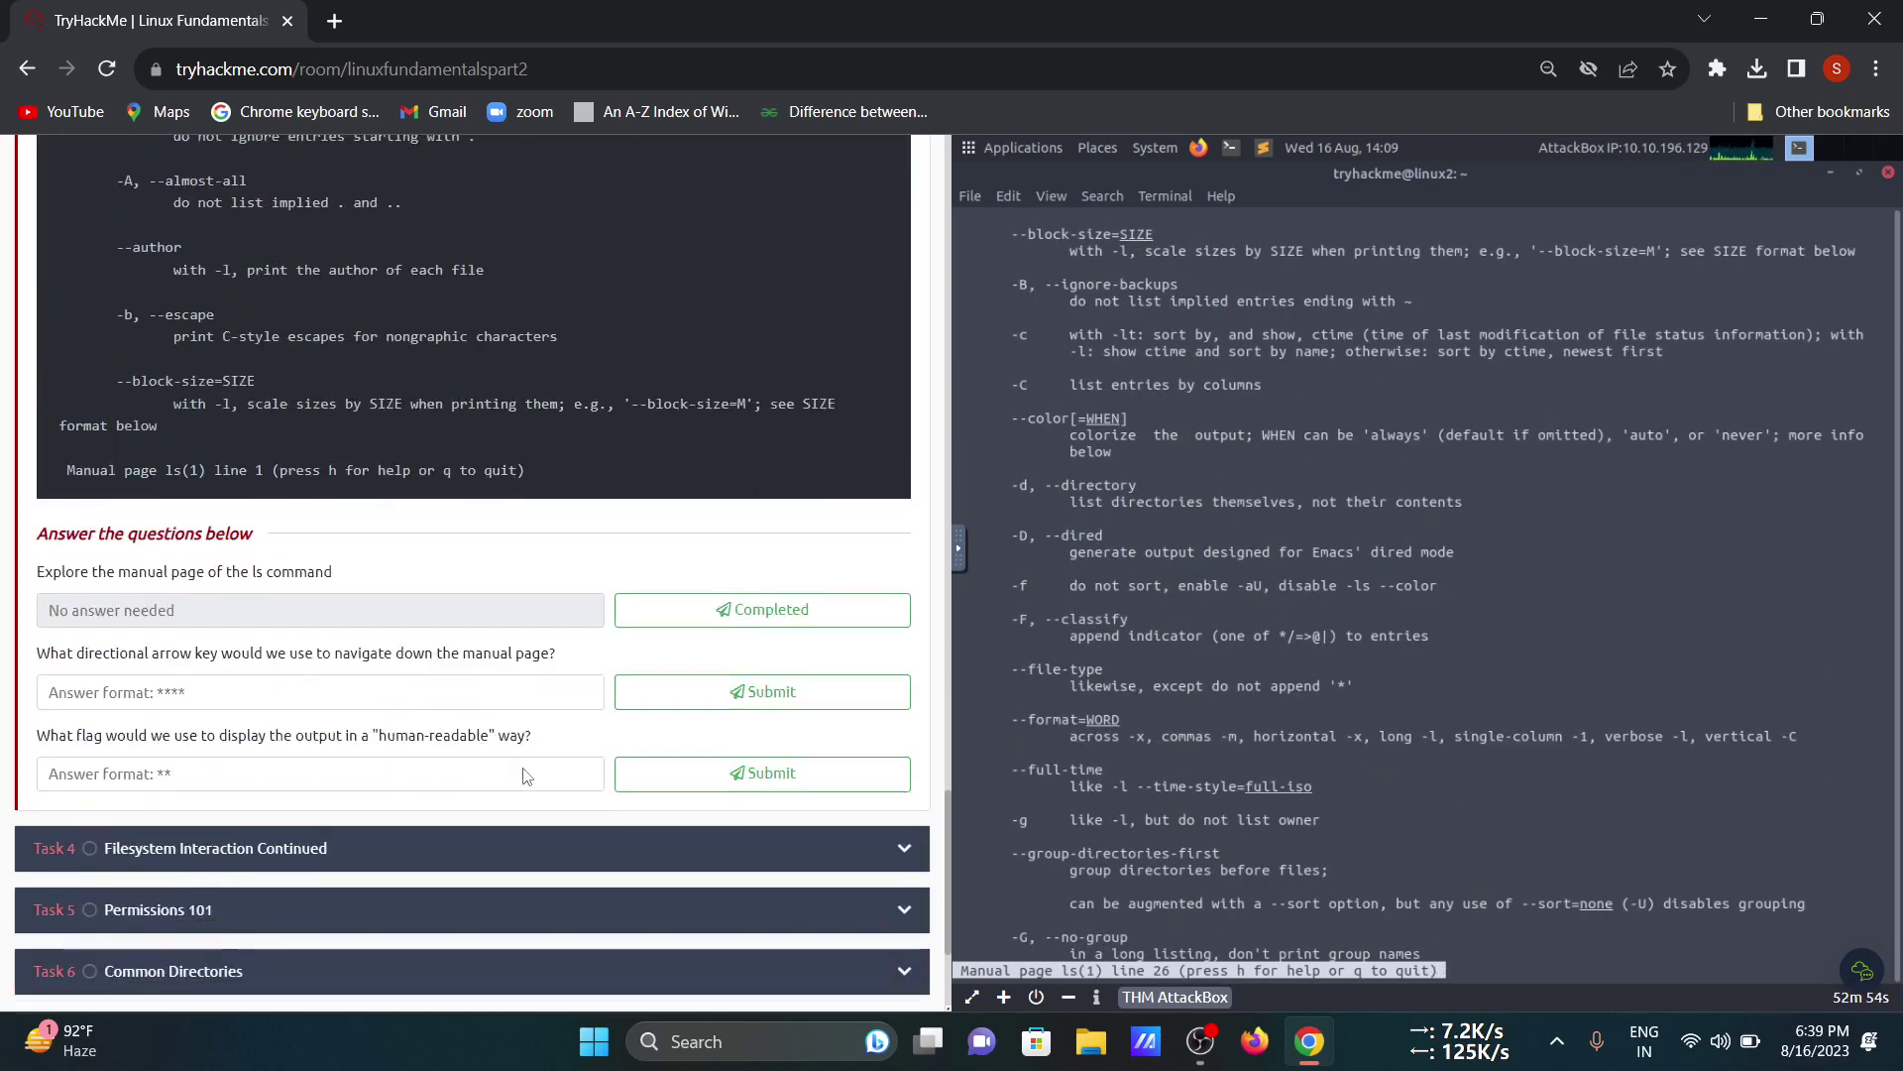
pyautogui.scroll(-1, 526, 776)
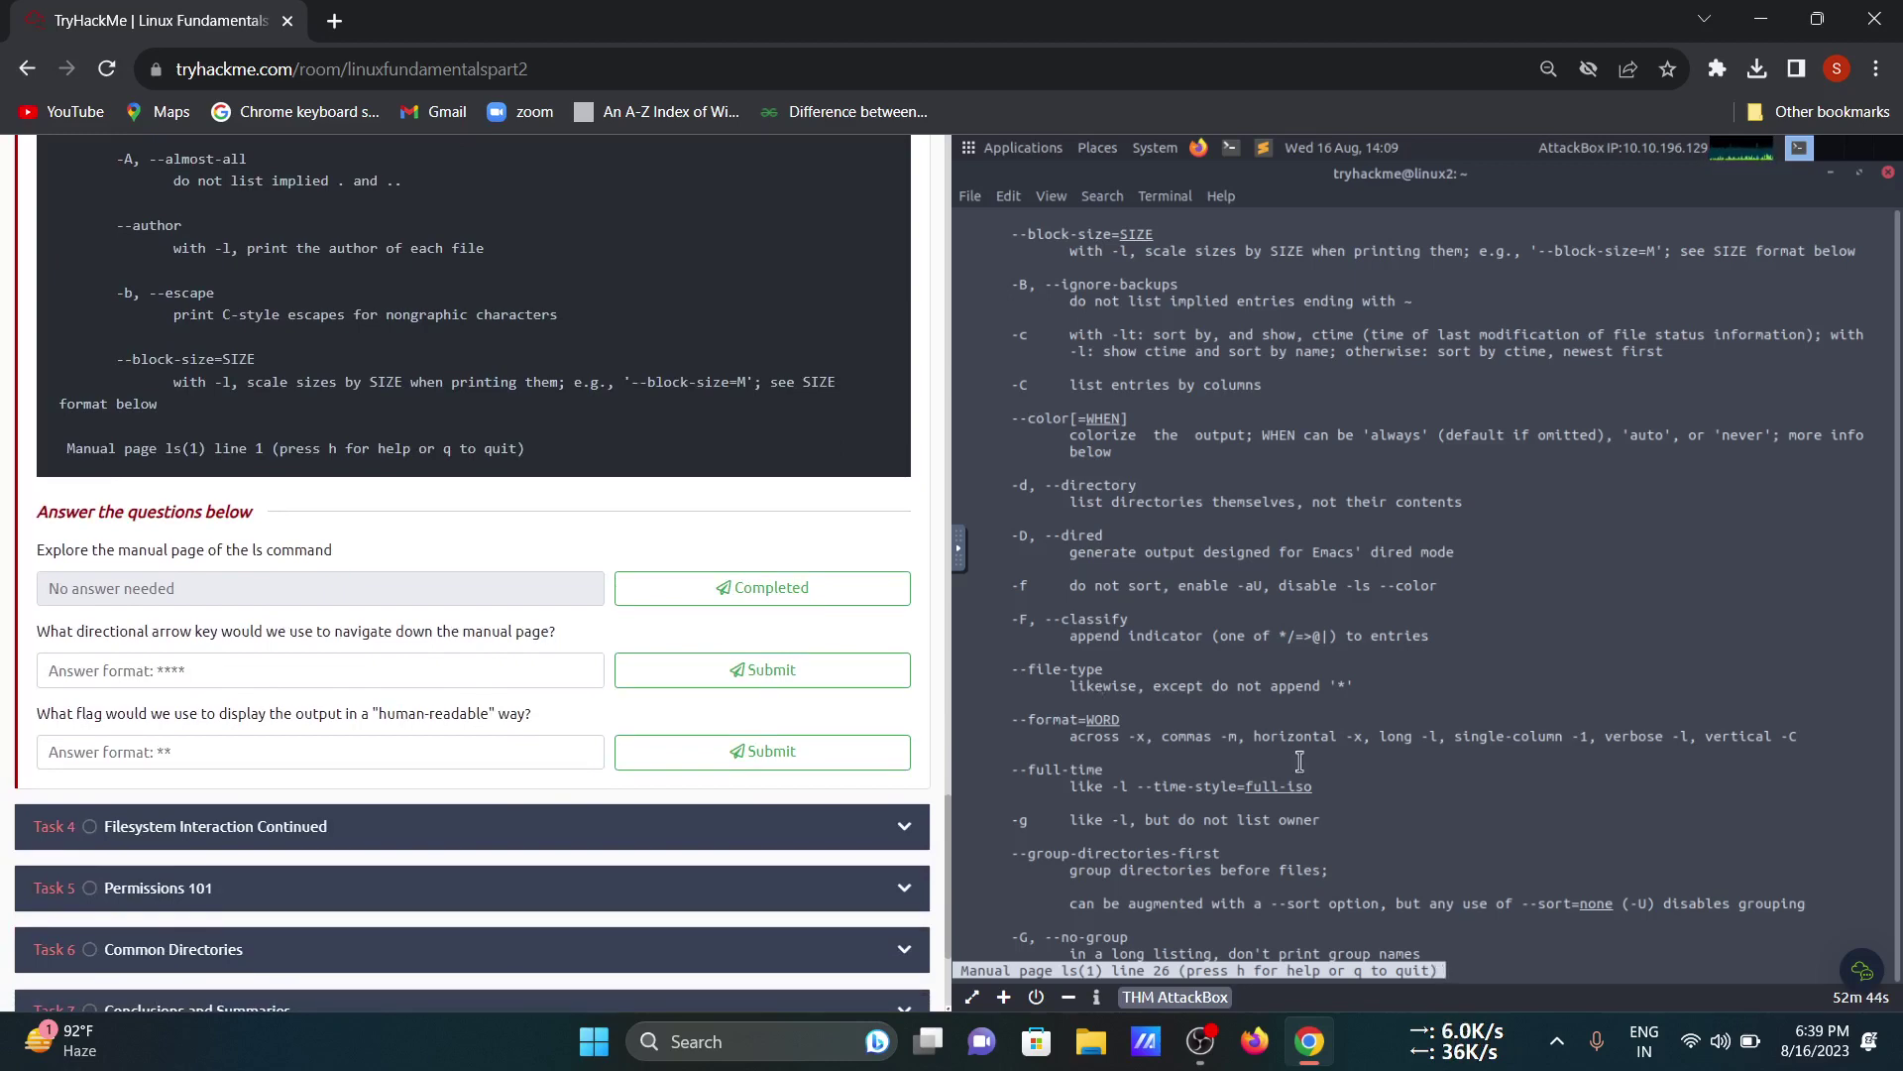
pyautogui.scroll(-5, 1300, 760)
pyautogui.scroll(-10, 1300, 761)
pyautogui.scroll(-12, 1300, 764)
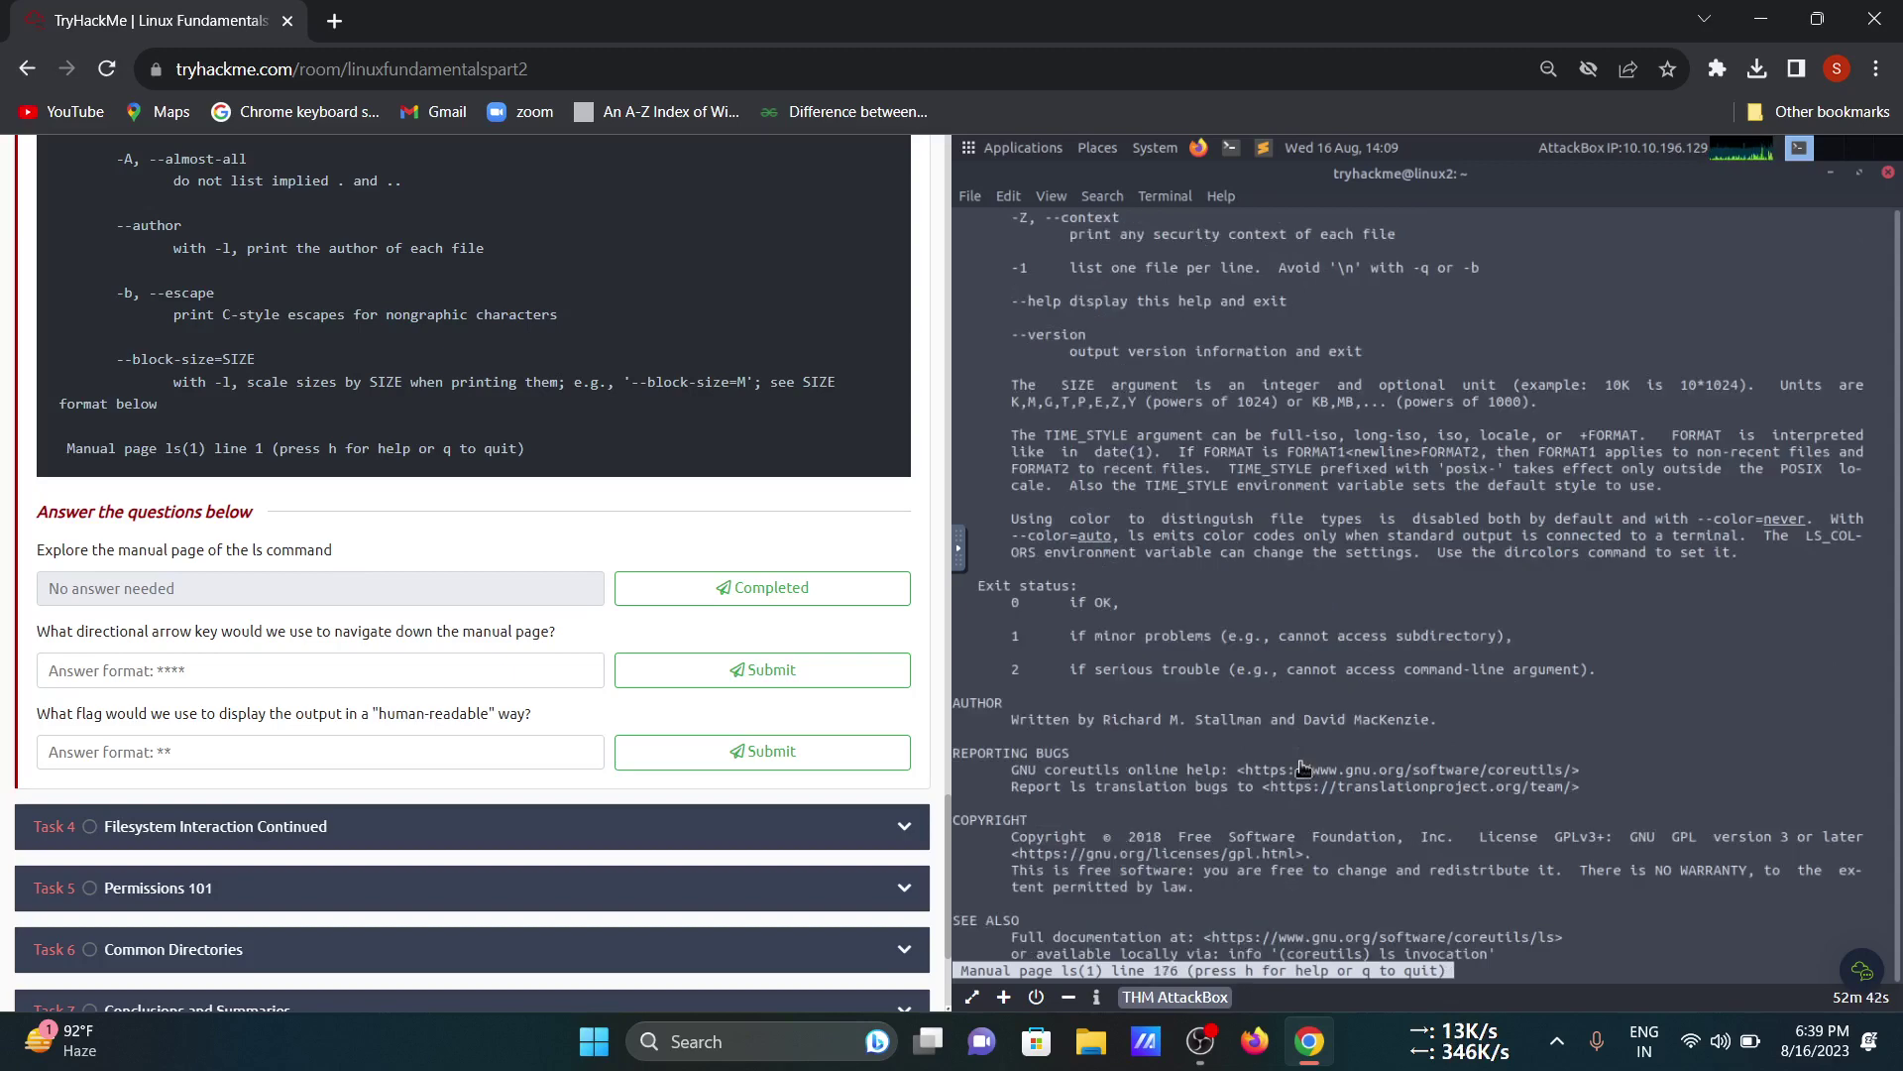
pyautogui.scroll(-2, 1301, 767)
pyautogui.press('q')
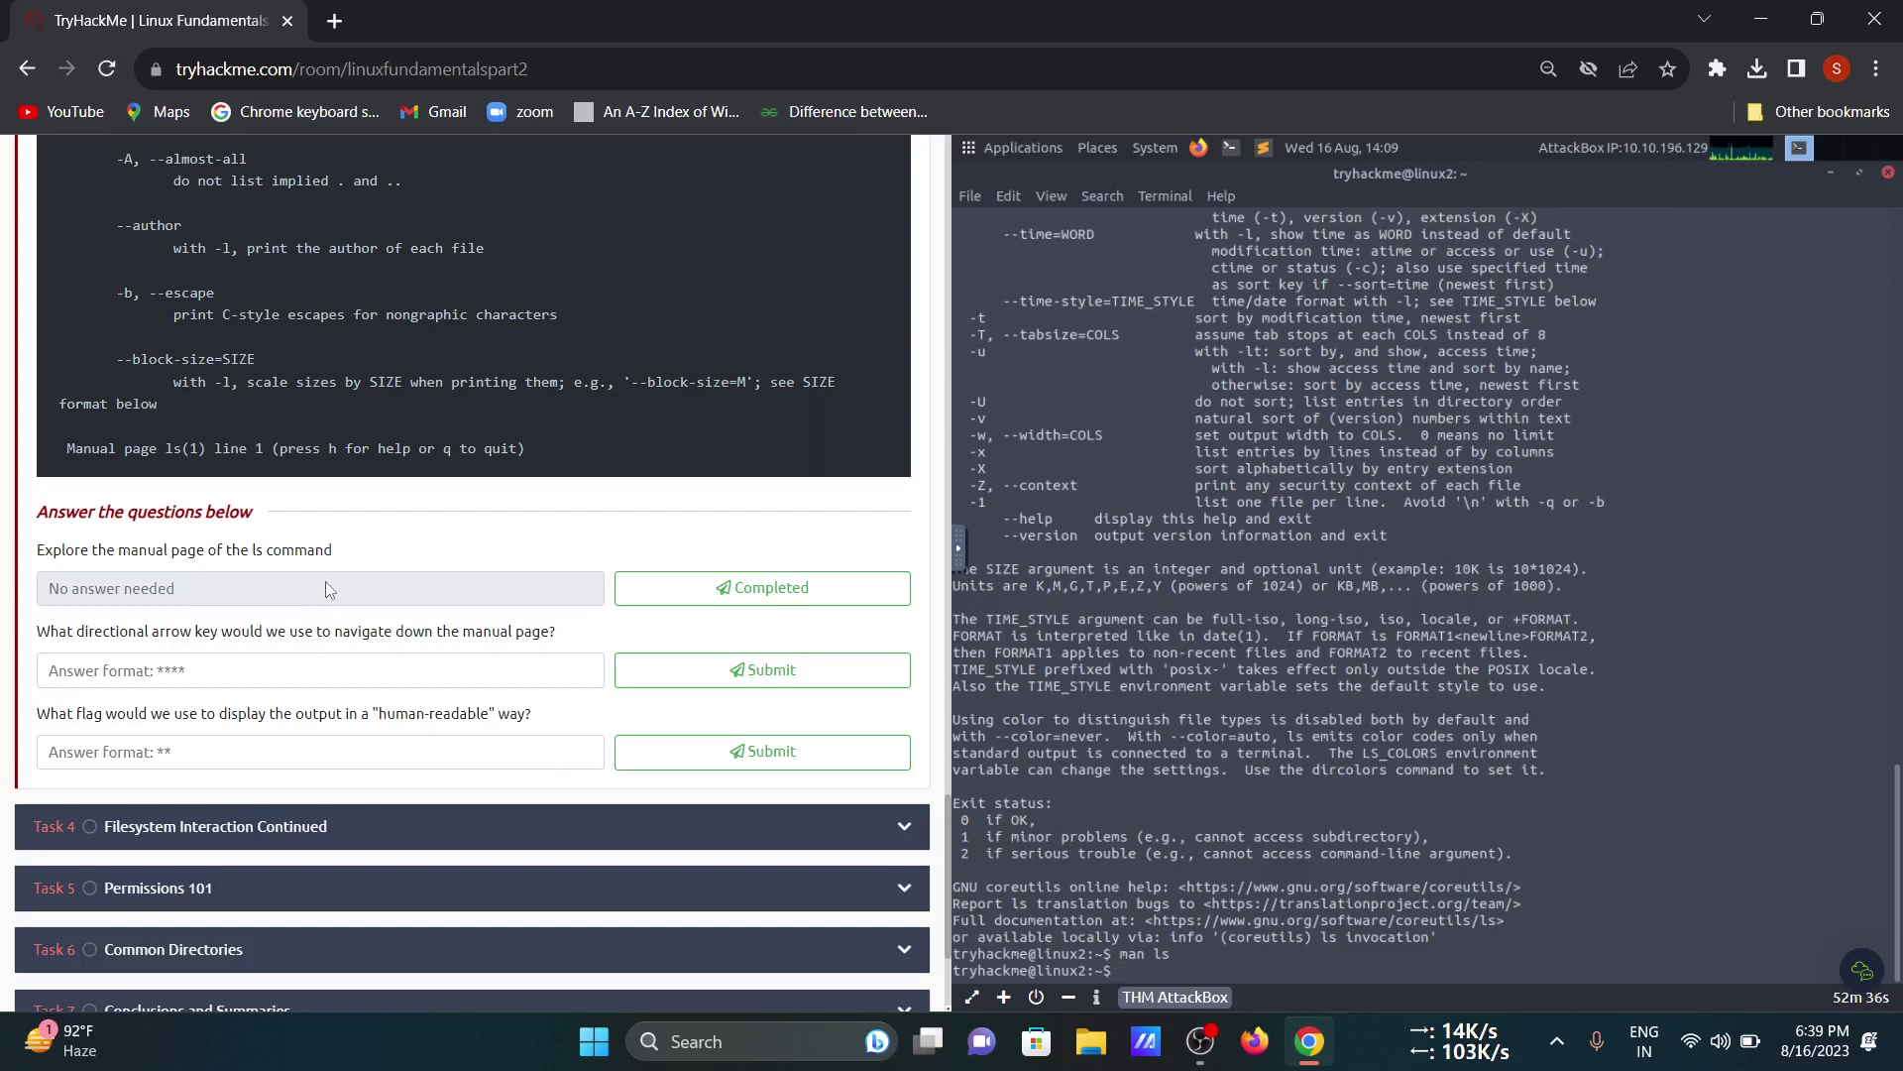
# Mark the manual-exploration question completed and answer the arrow-key navigation question with 'down'.
pyautogui.click(659, 595)
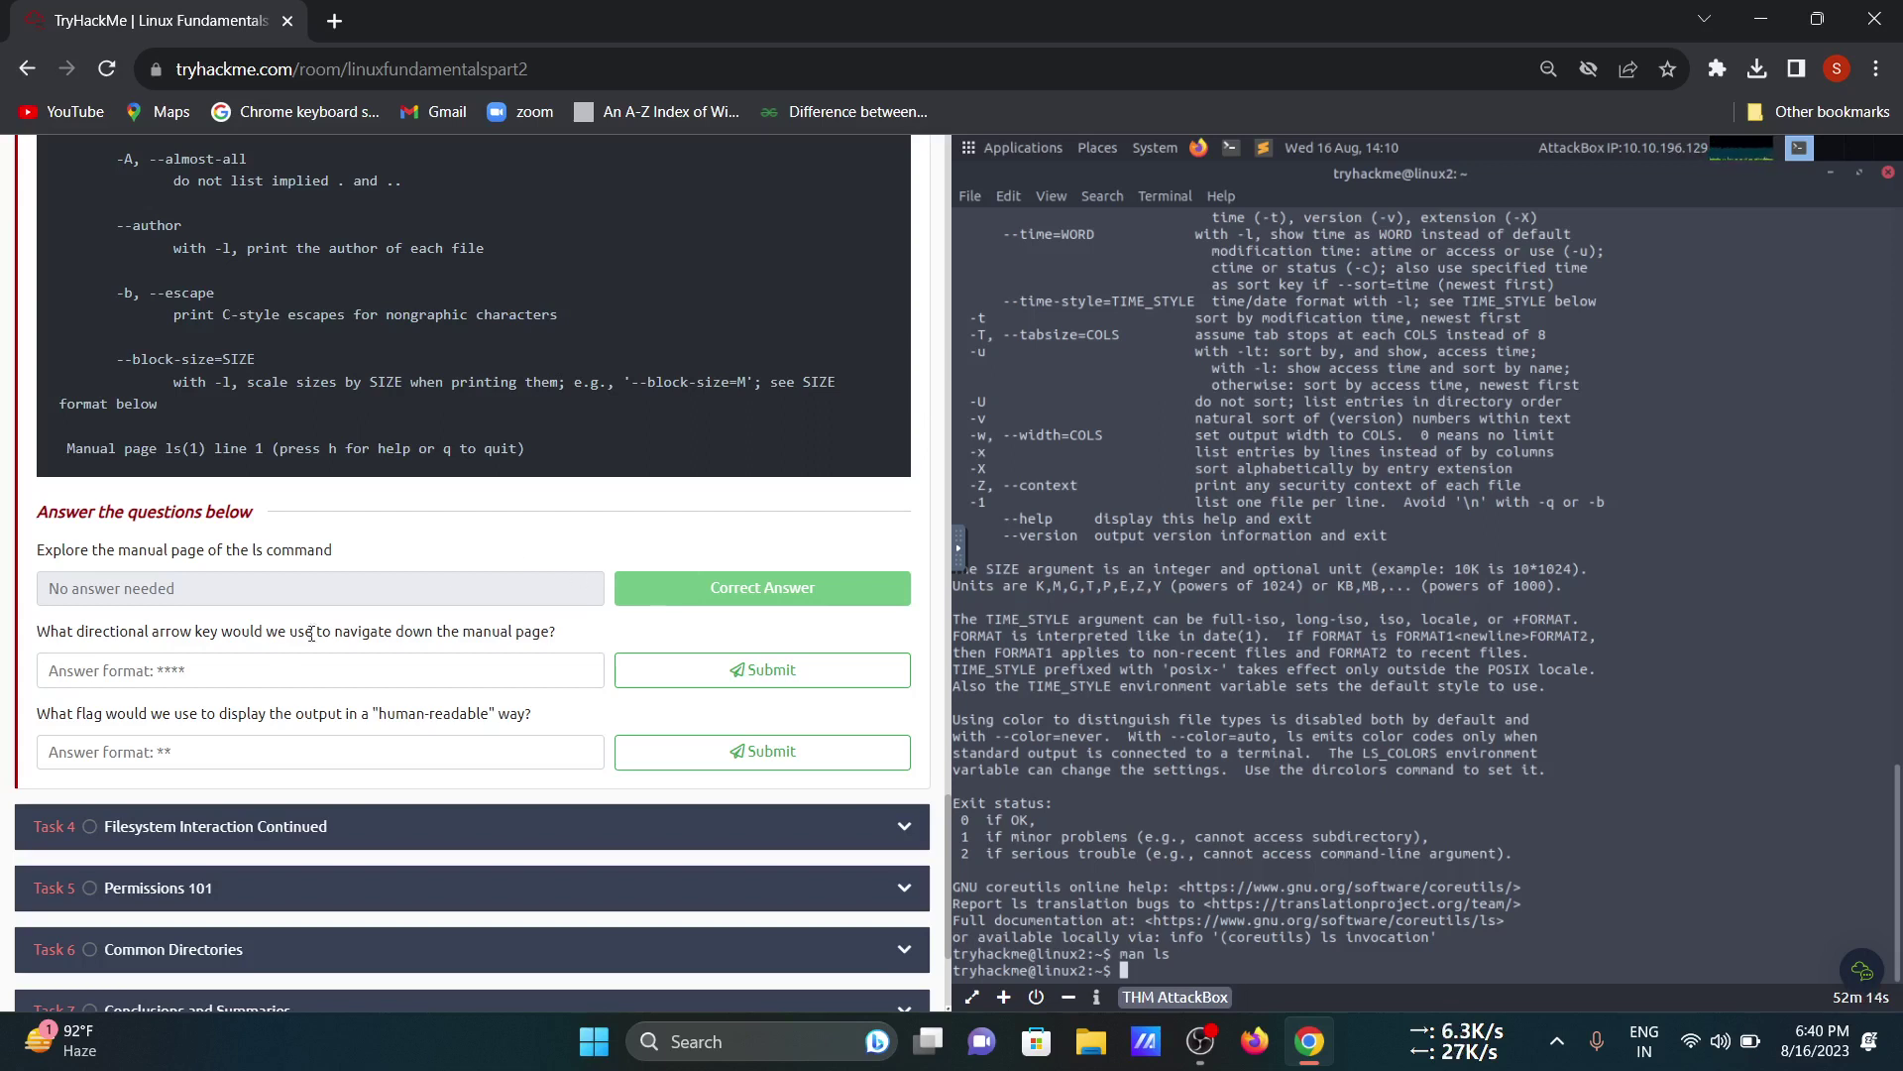
pyautogui.click(267, 674)
pyautogui.write('d')
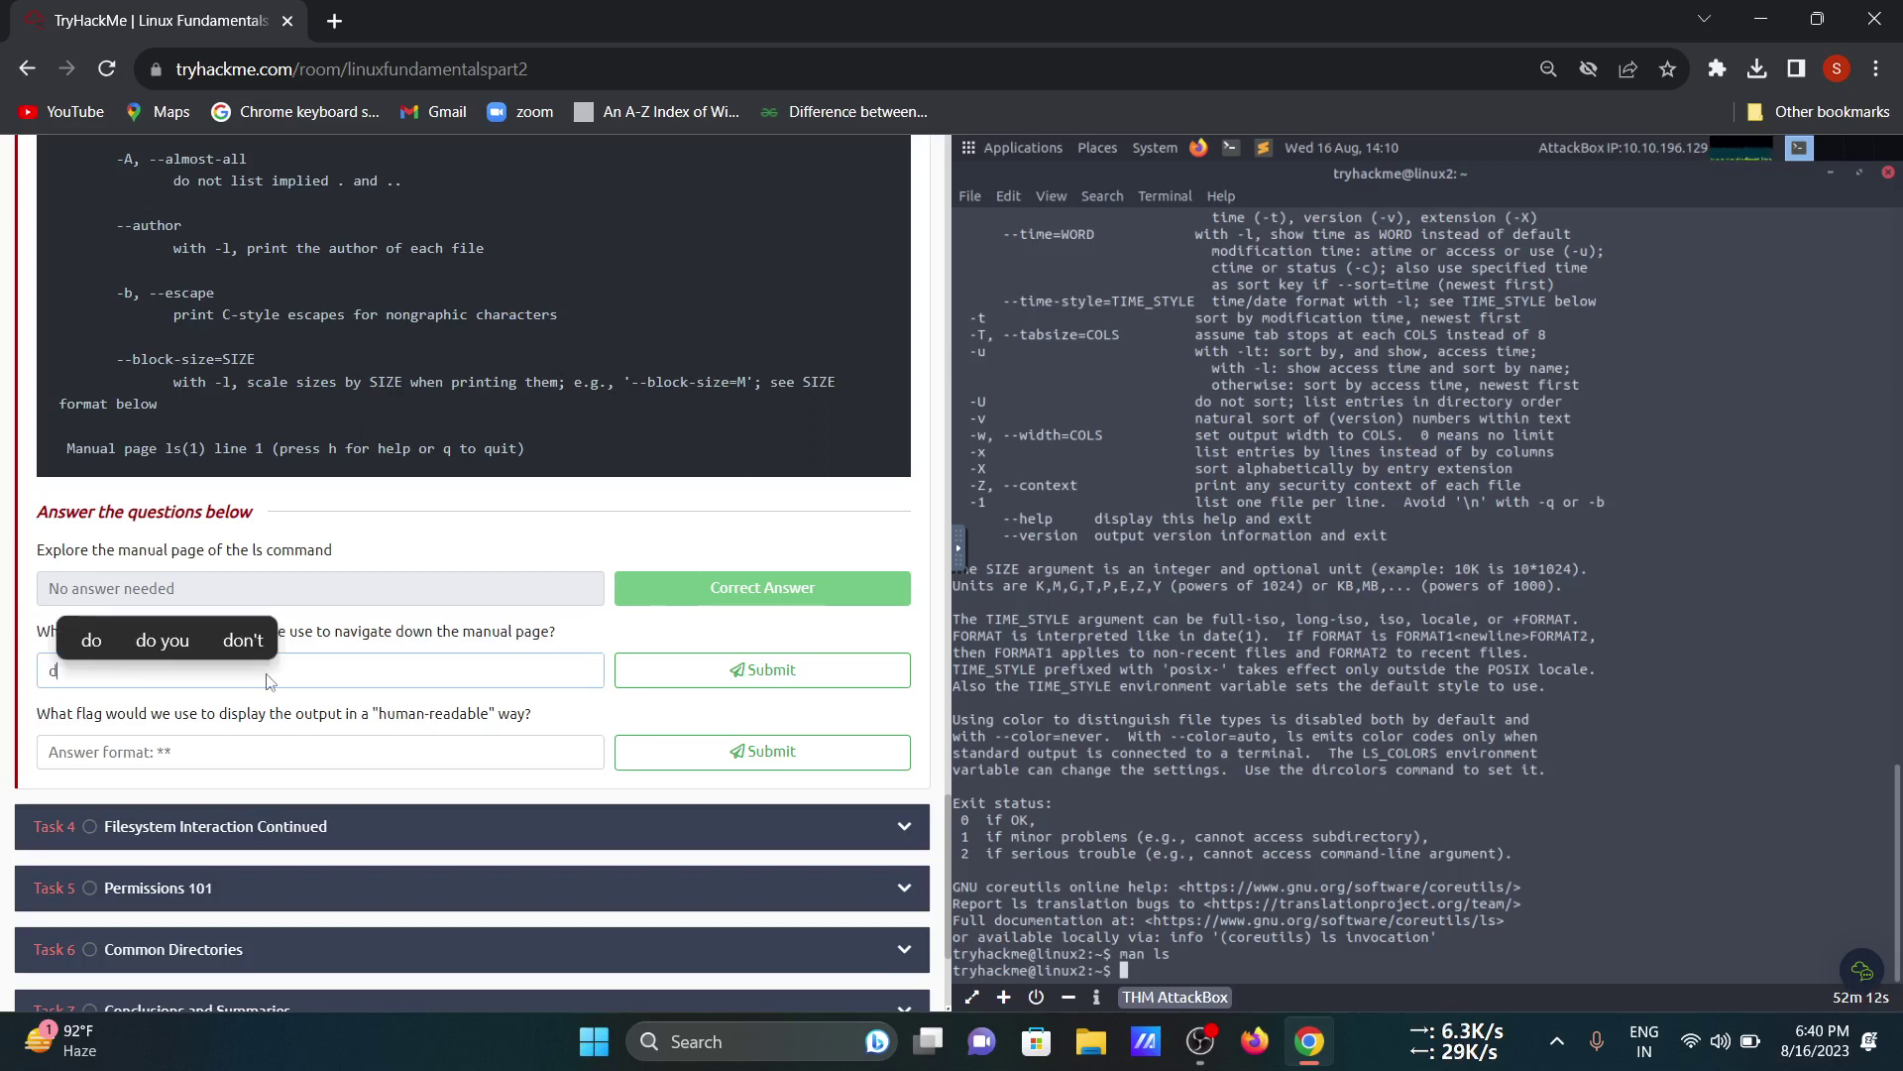
pyautogui.write('o')
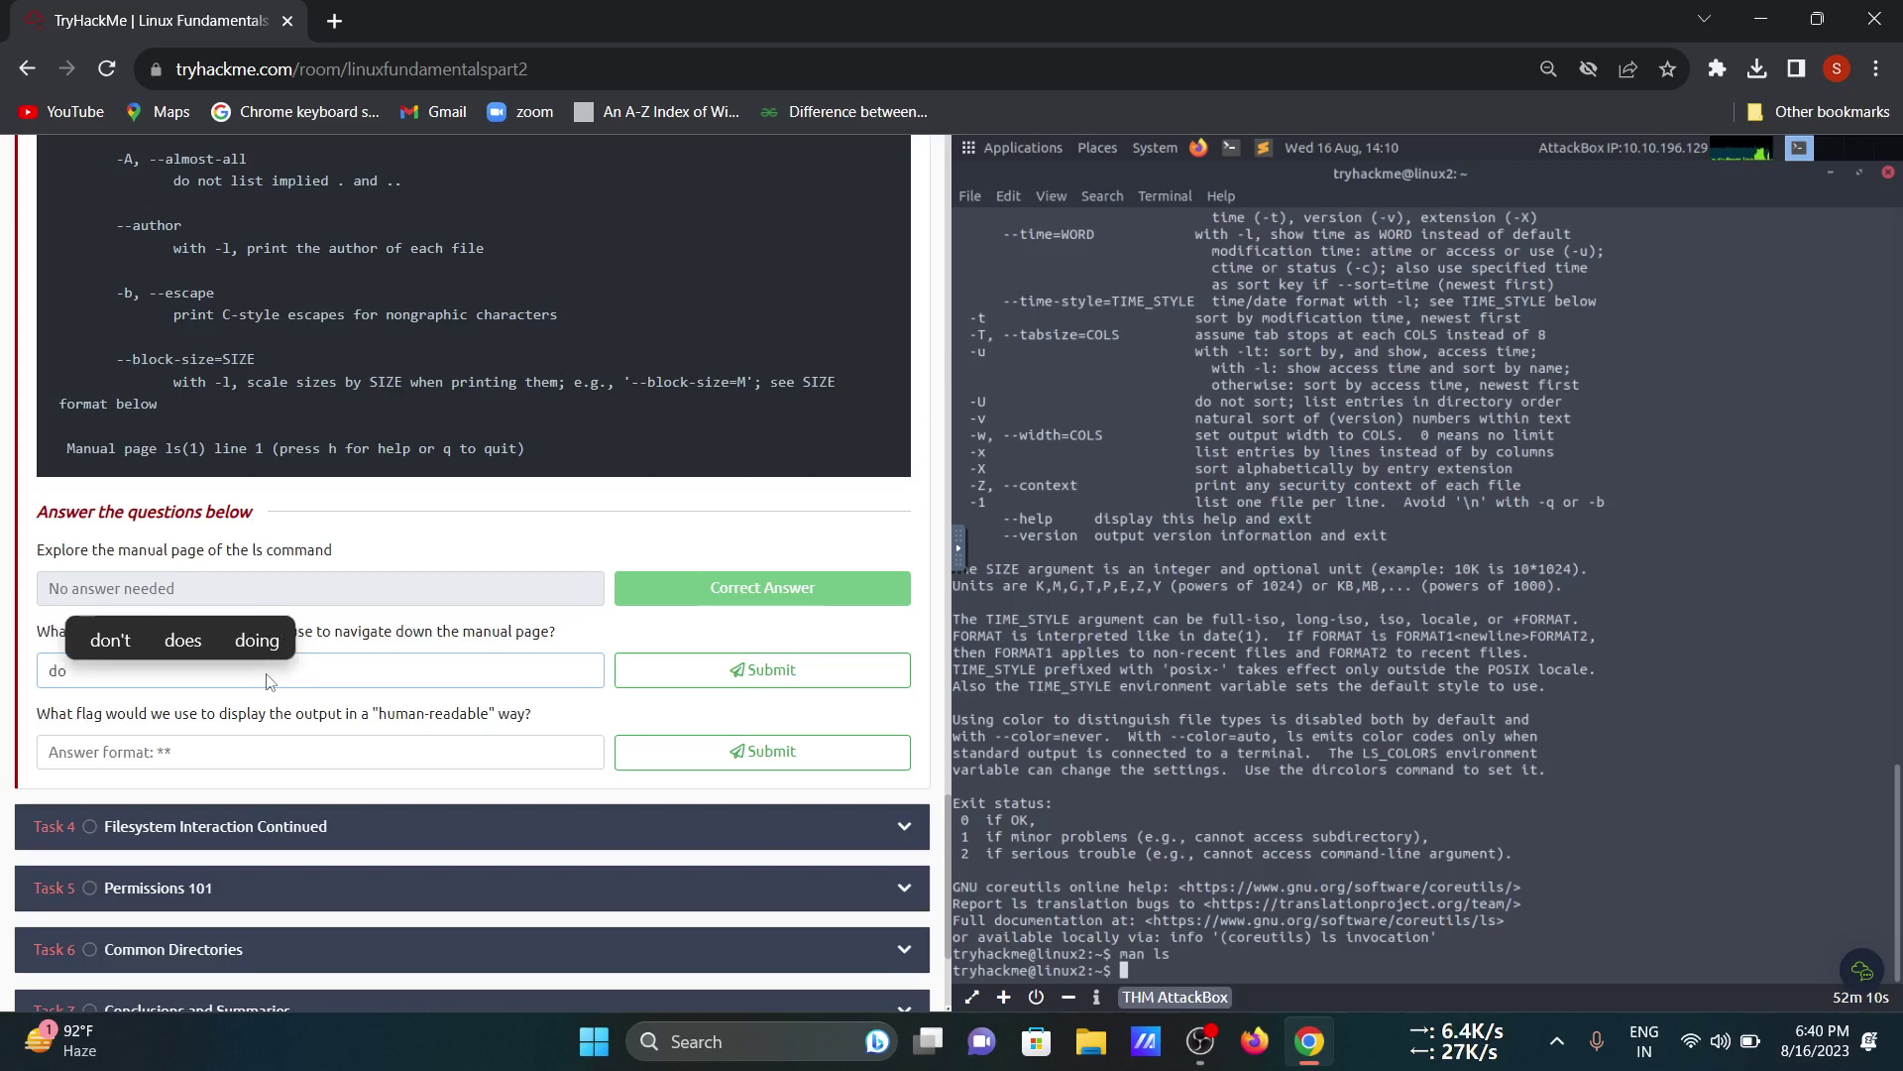
pyautogui.write('wn')
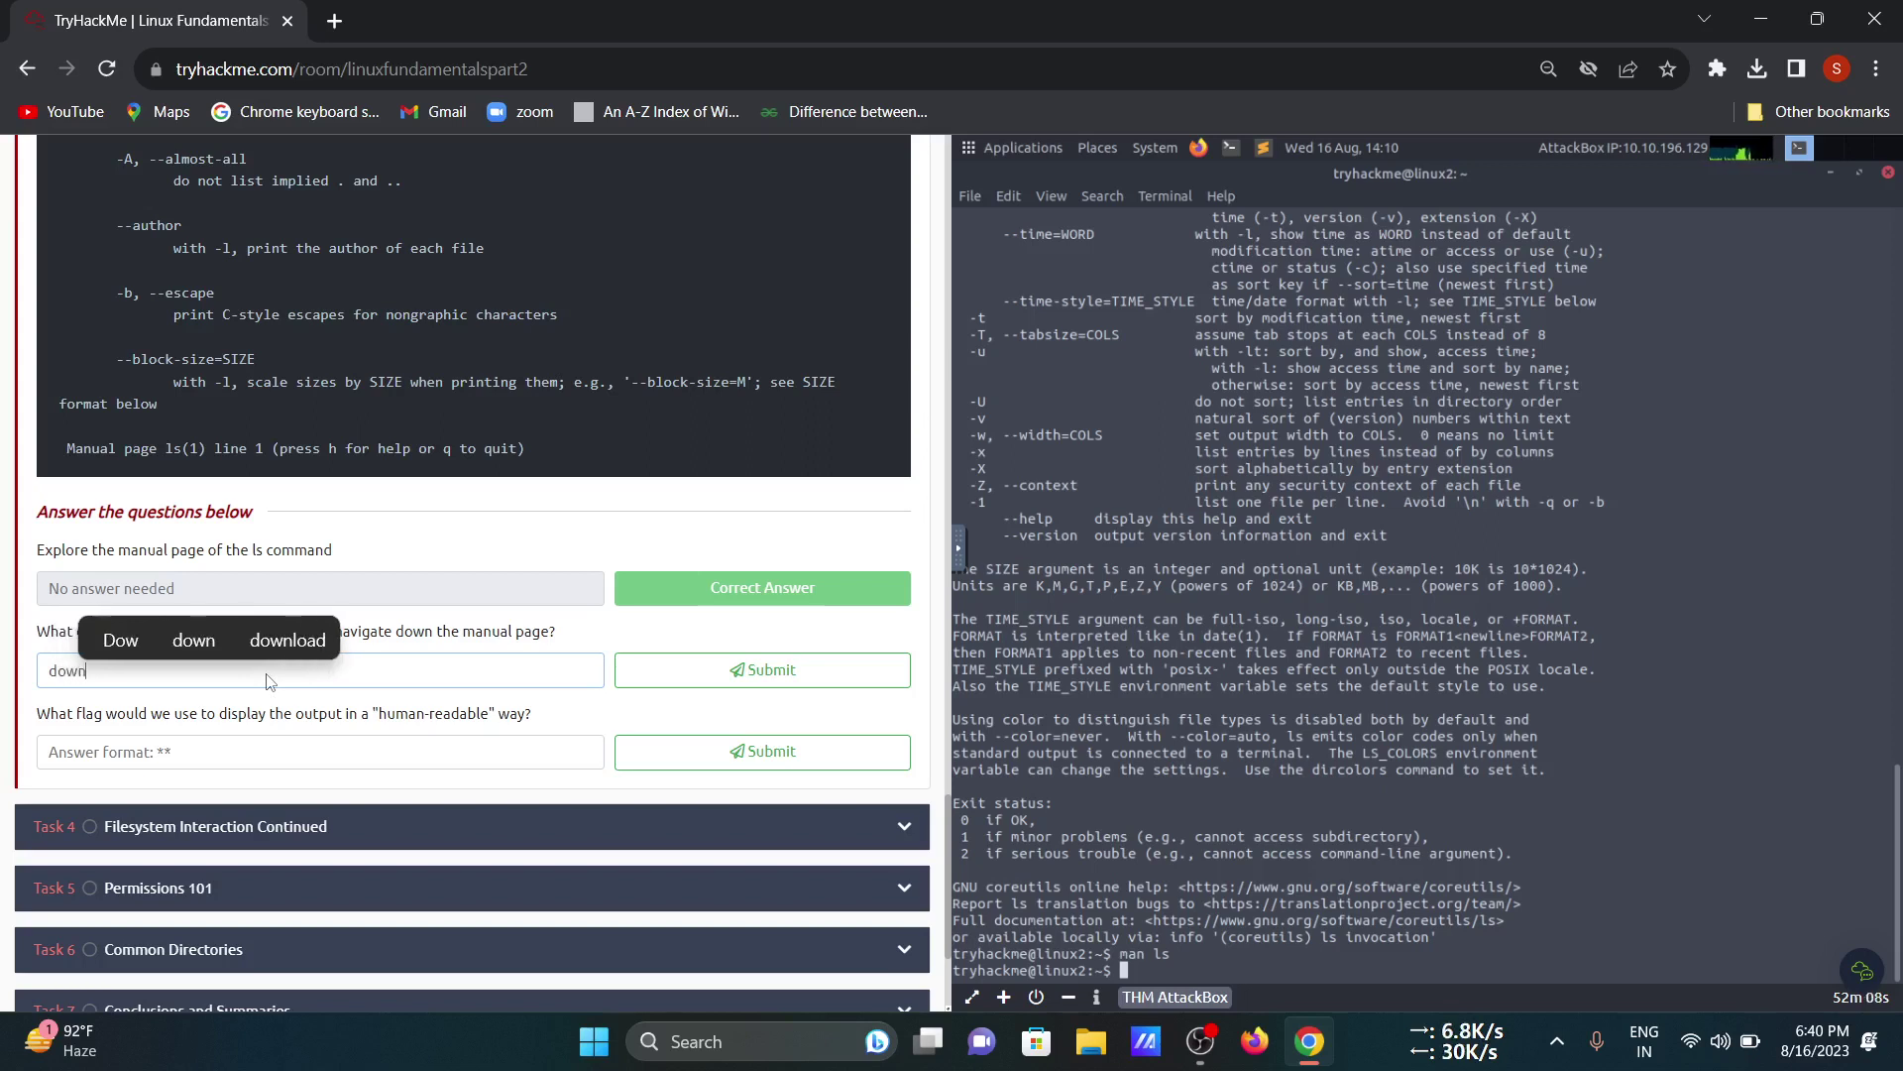
pyautogui.press('Return')
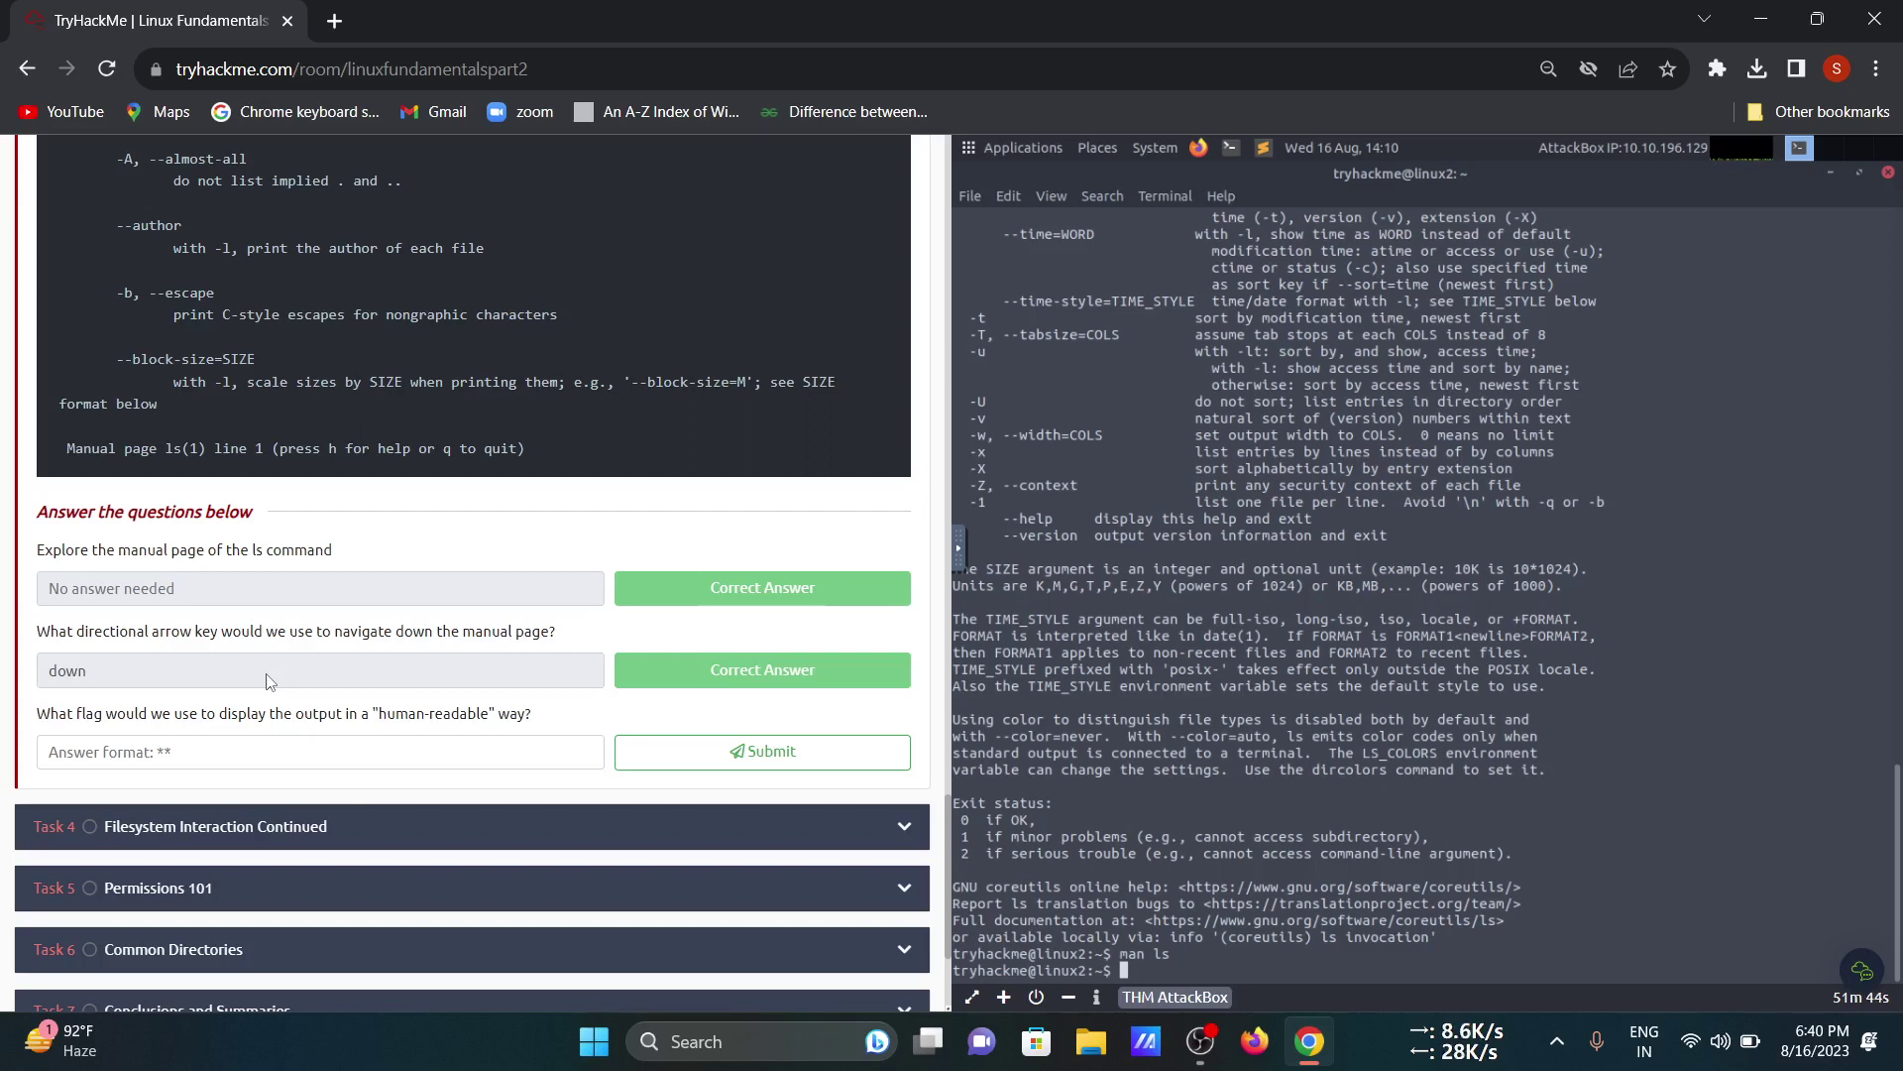
pyautogui.click(348, 1054)
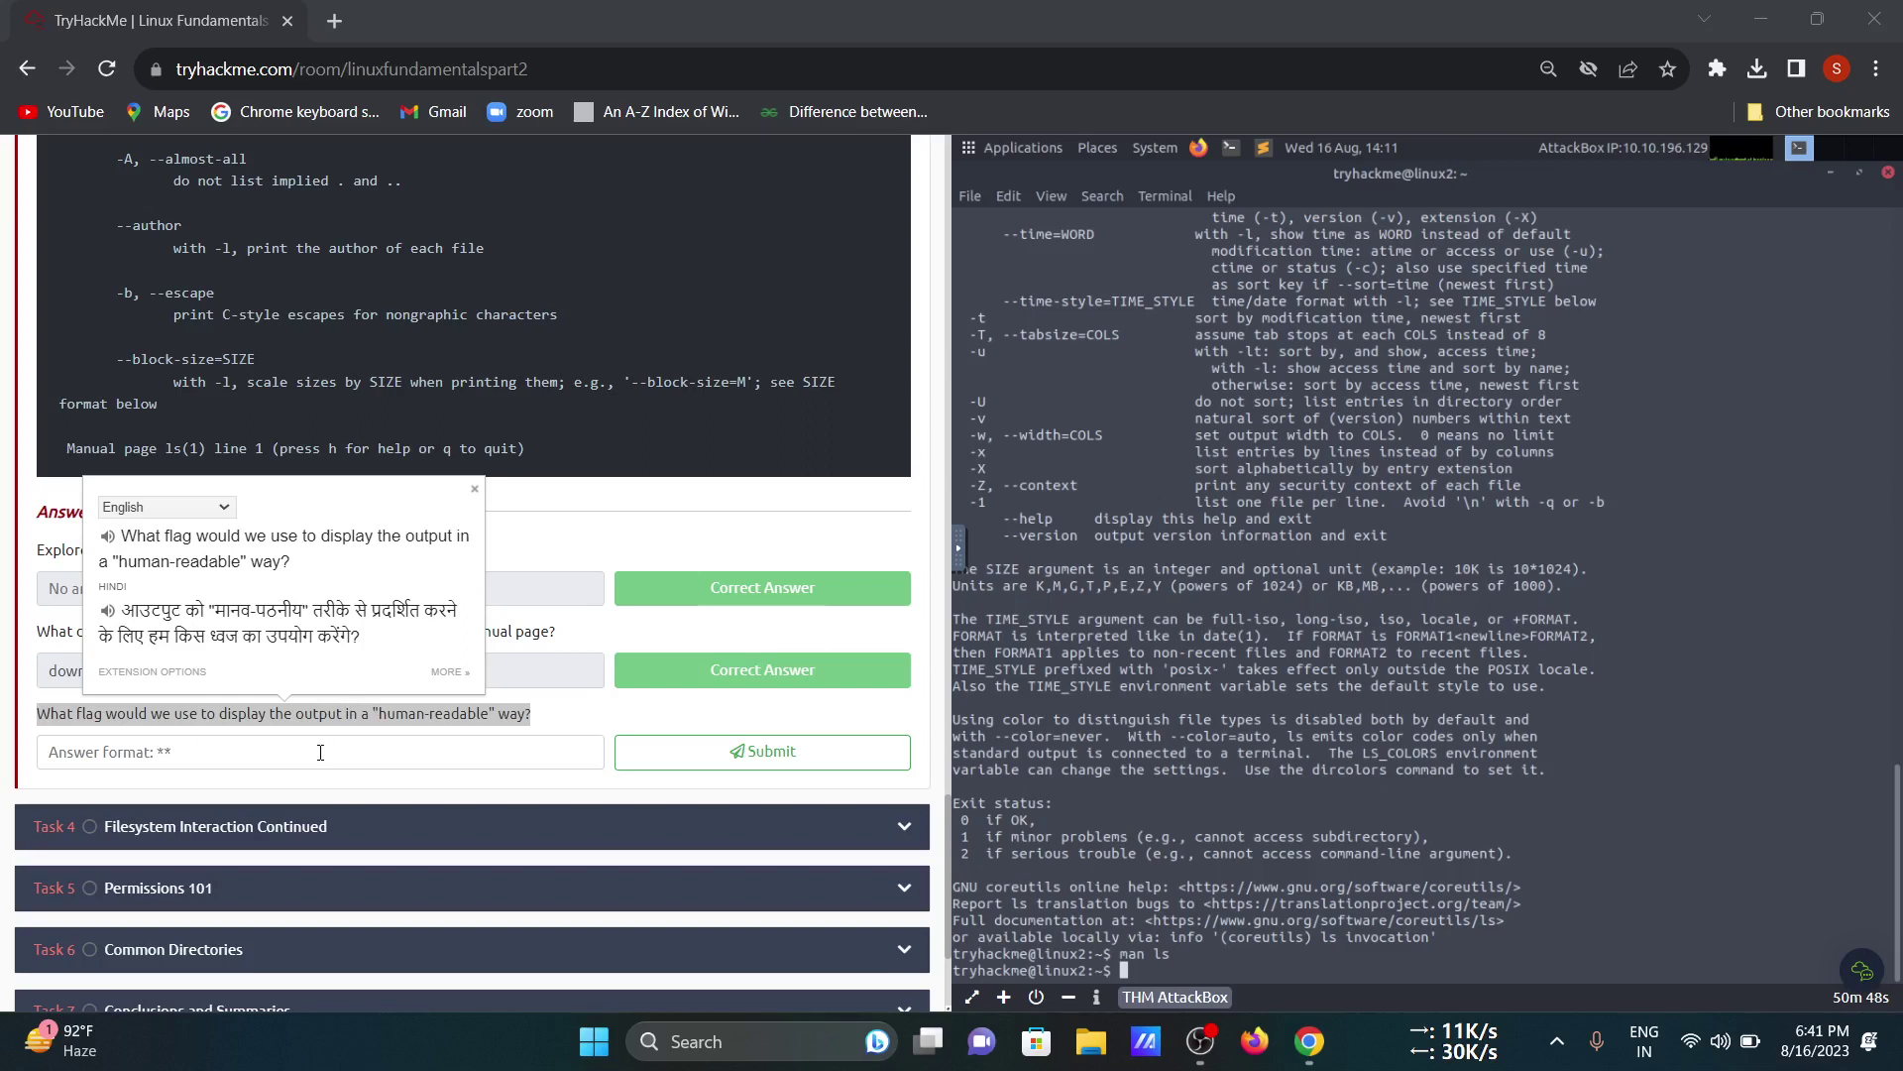
# Dismiss the translation popup, reopen man ls, and page down toward the -h option.
pyautogui.click(320, 751)
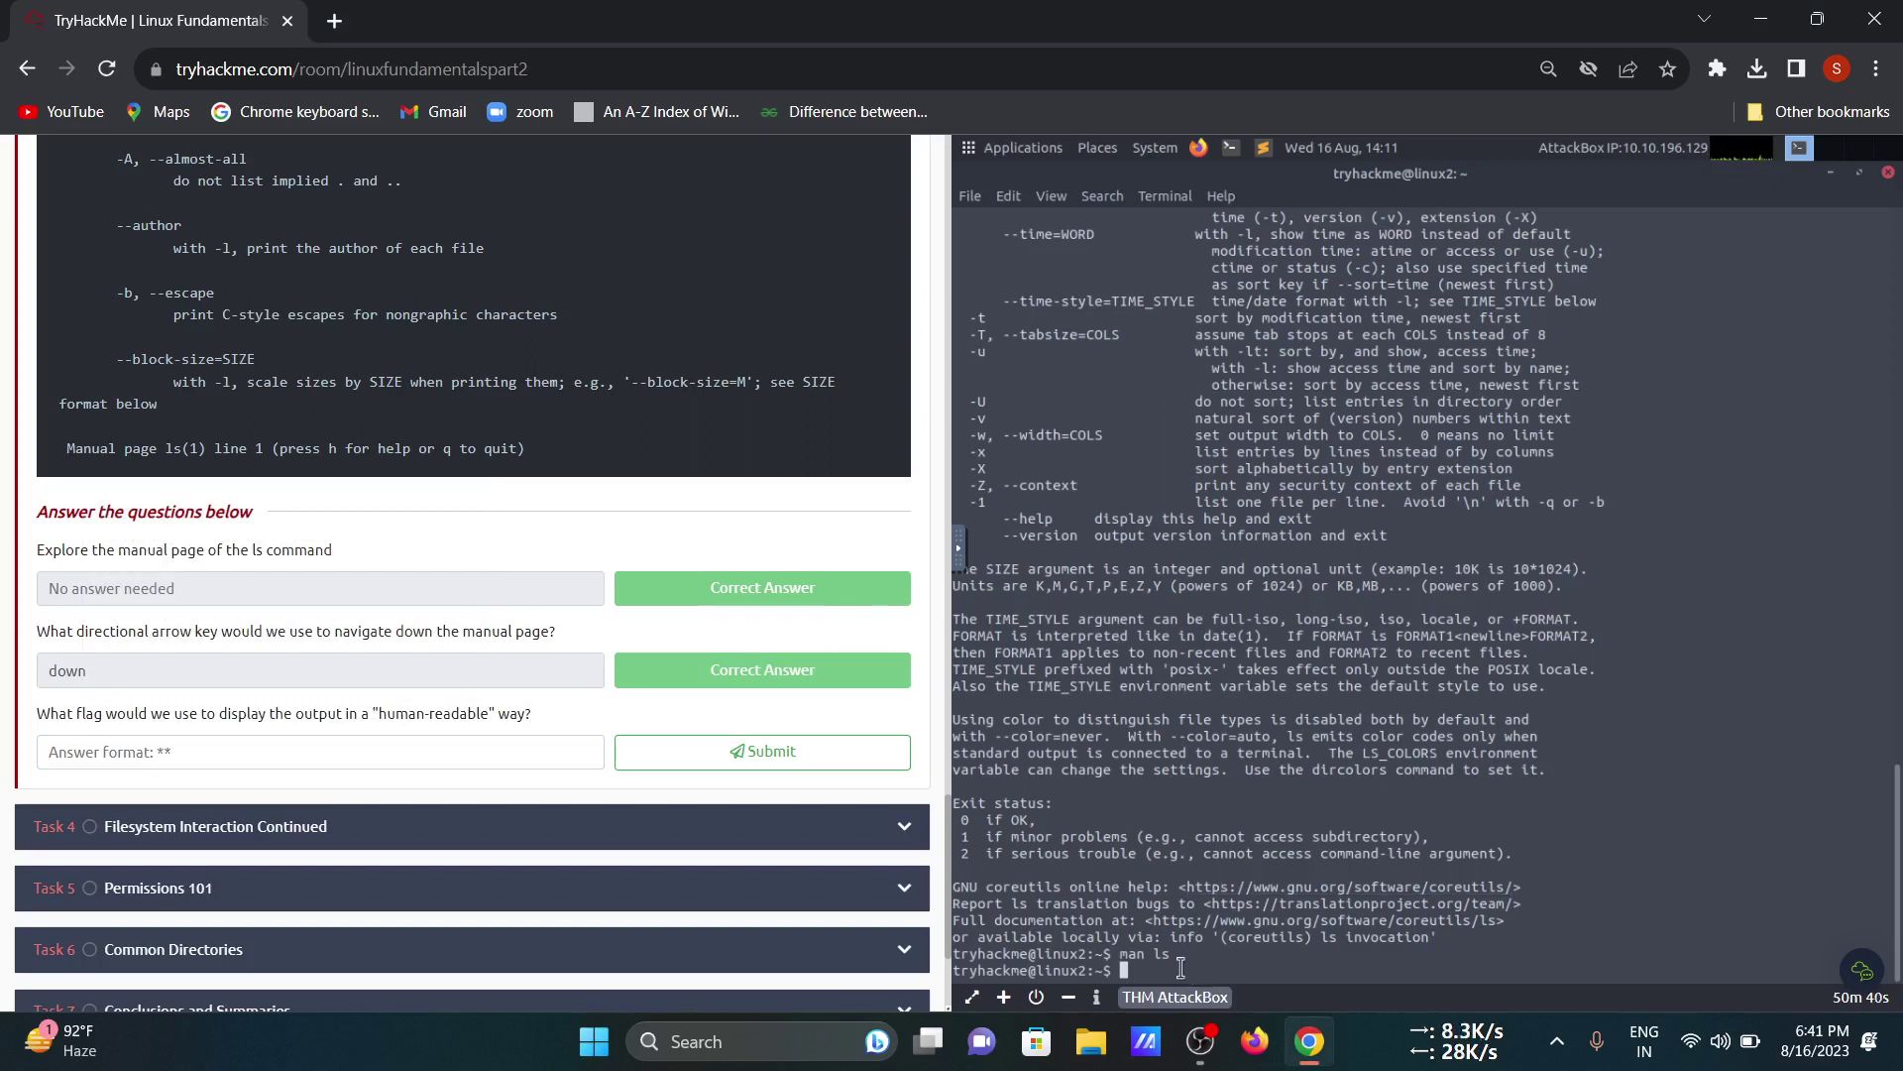
pyautogui.write('man ')
pyautogui.write('ls')
pyautogui.press('Return')
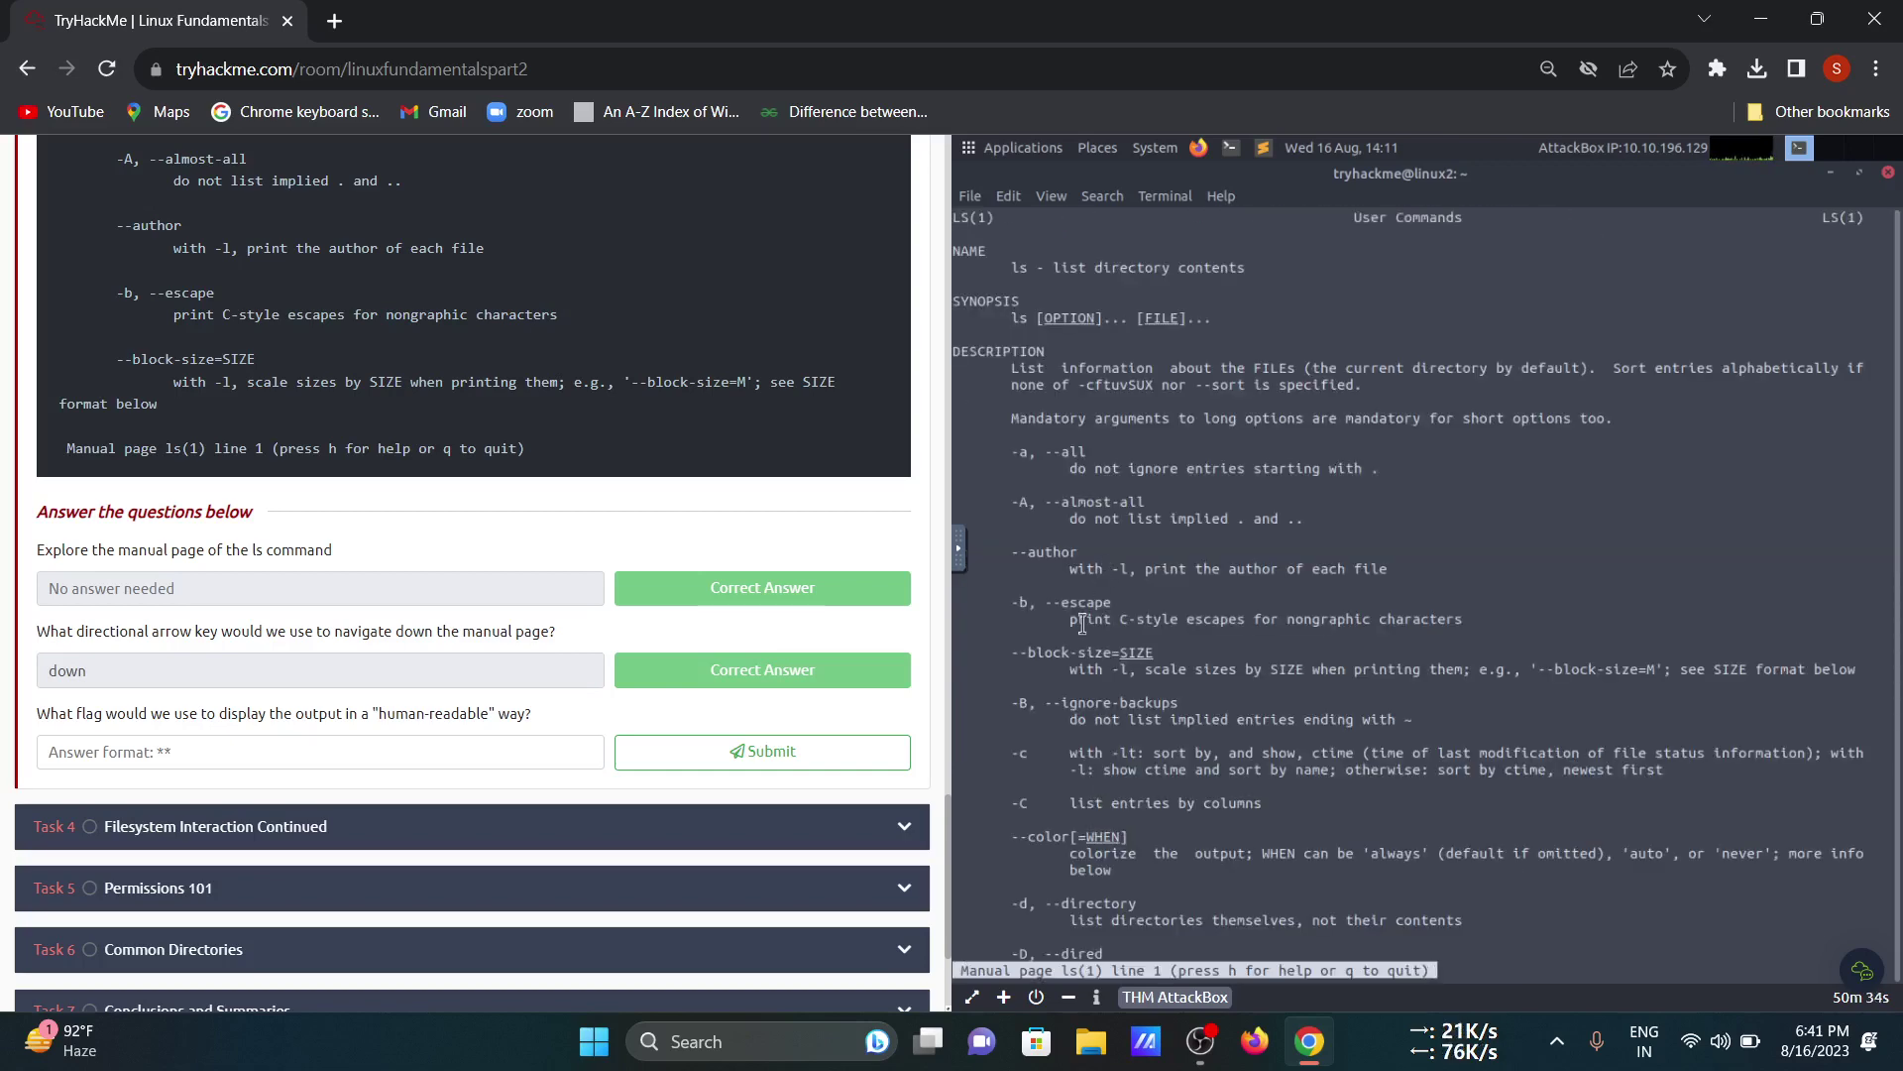
pyautogui.press('Down')
pyautogui.press('Down')
pyautogui.press('Down')
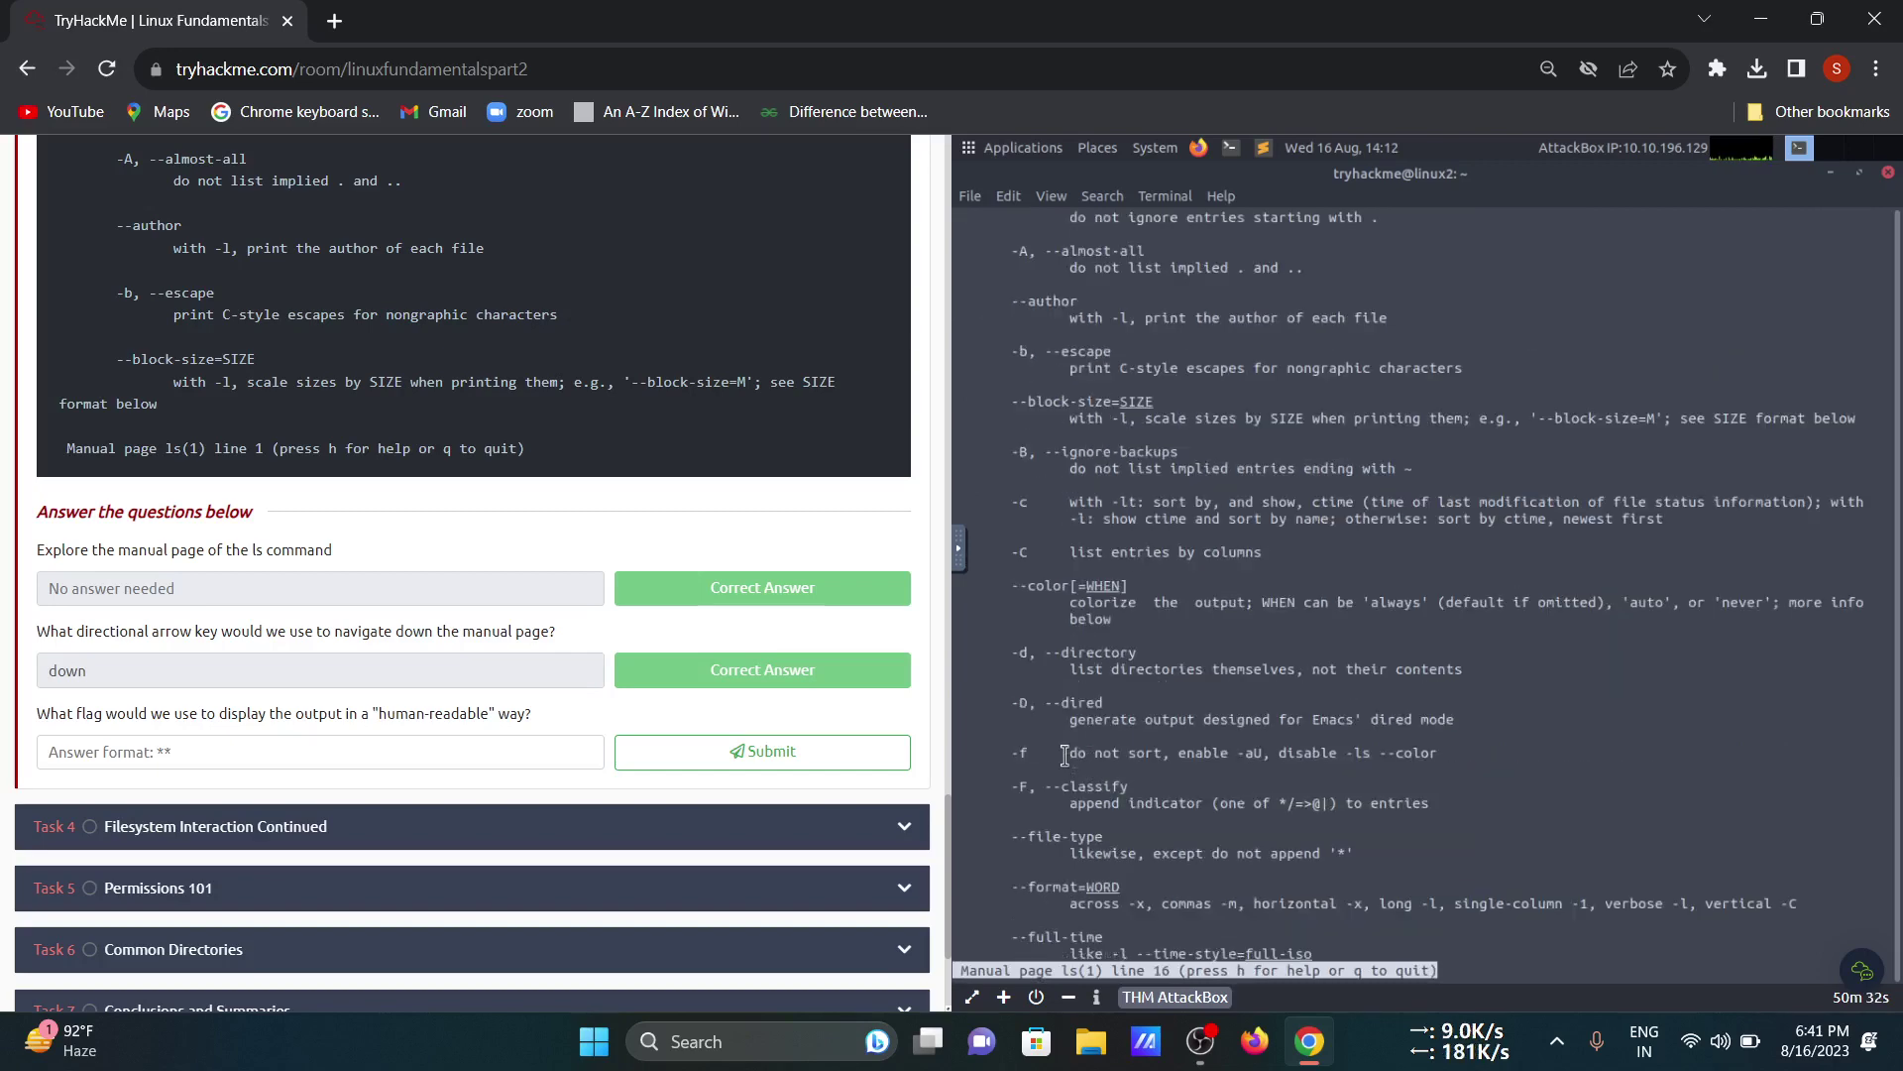
pyautogui.press('Down')
pyautogui.press('Down')
pyautogui.press('Down')
pyautogui.press('Down')
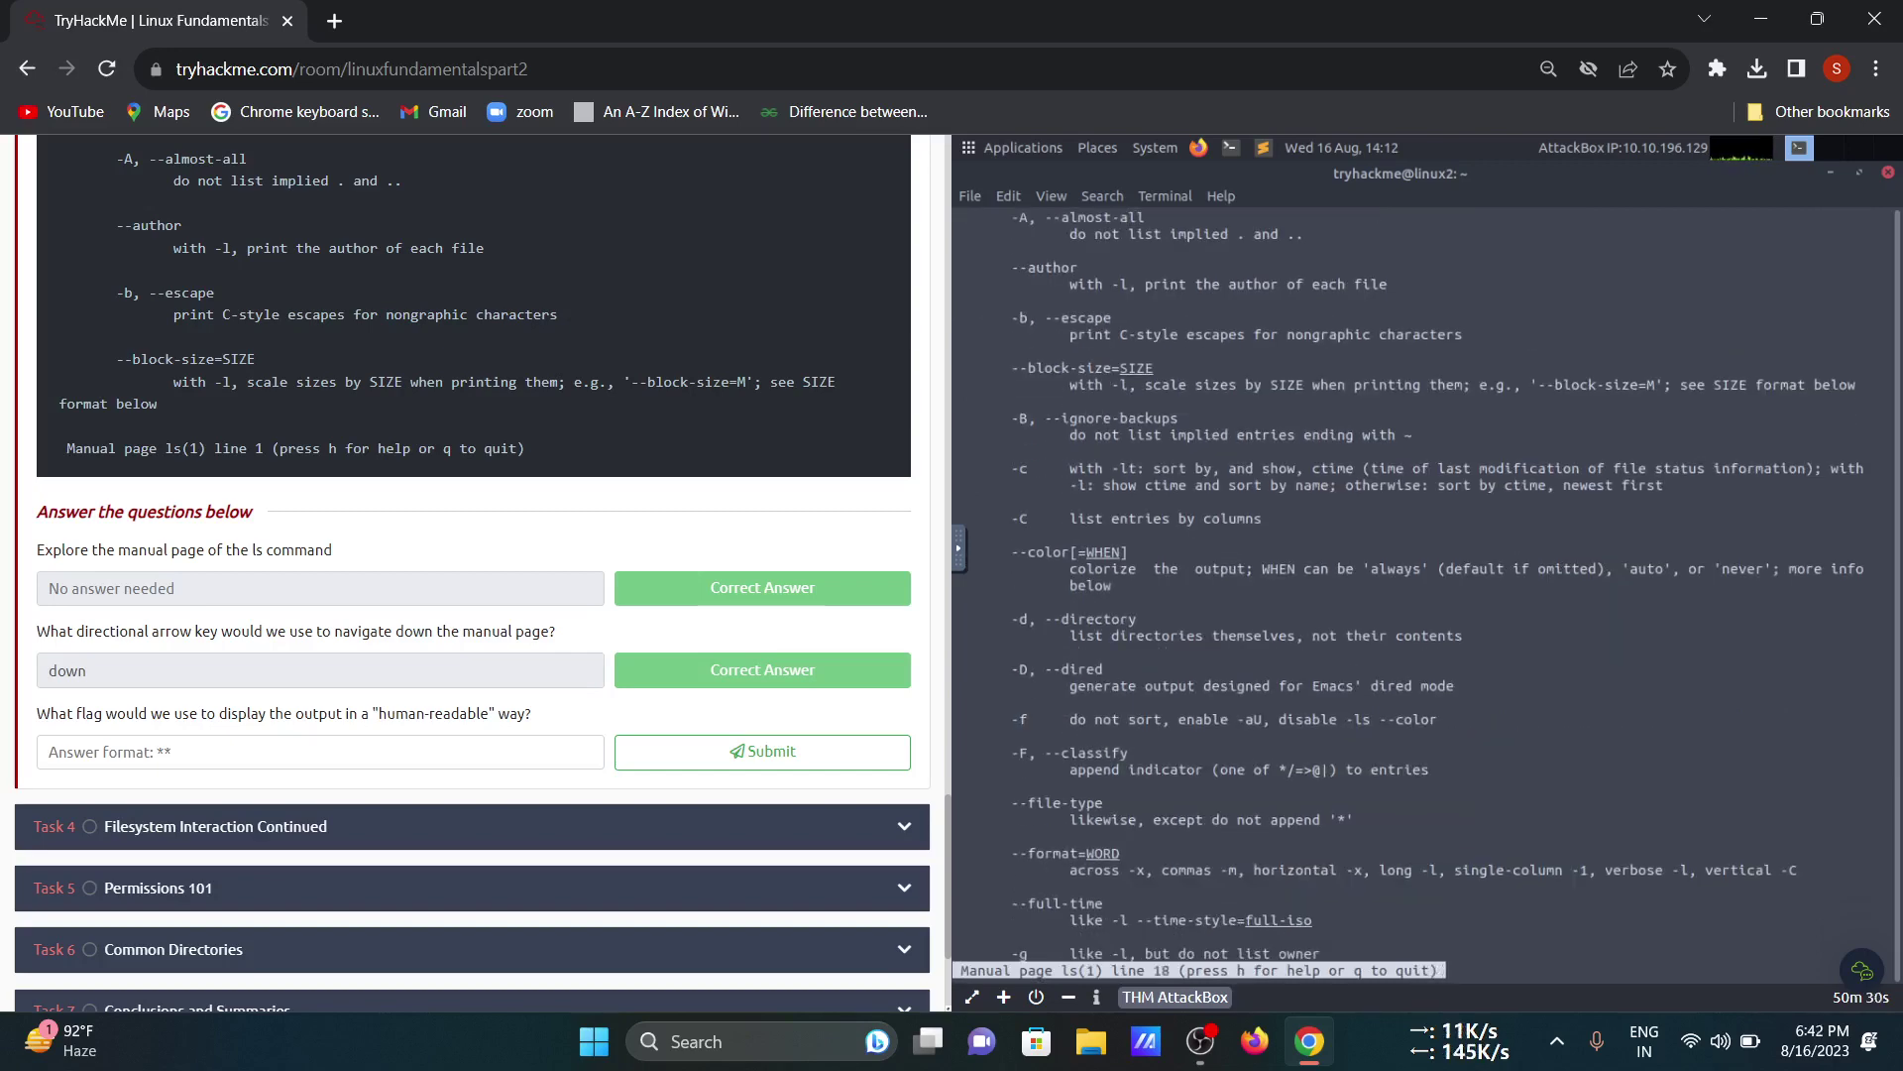
pyautogui.press('Down')
pyautogui.press('Down')
pyautogui.press('Down')
pyautogui.press('Down')
pyautogui.press('Down')
pyautogui.press('Down')
pyautogui.press('Down')
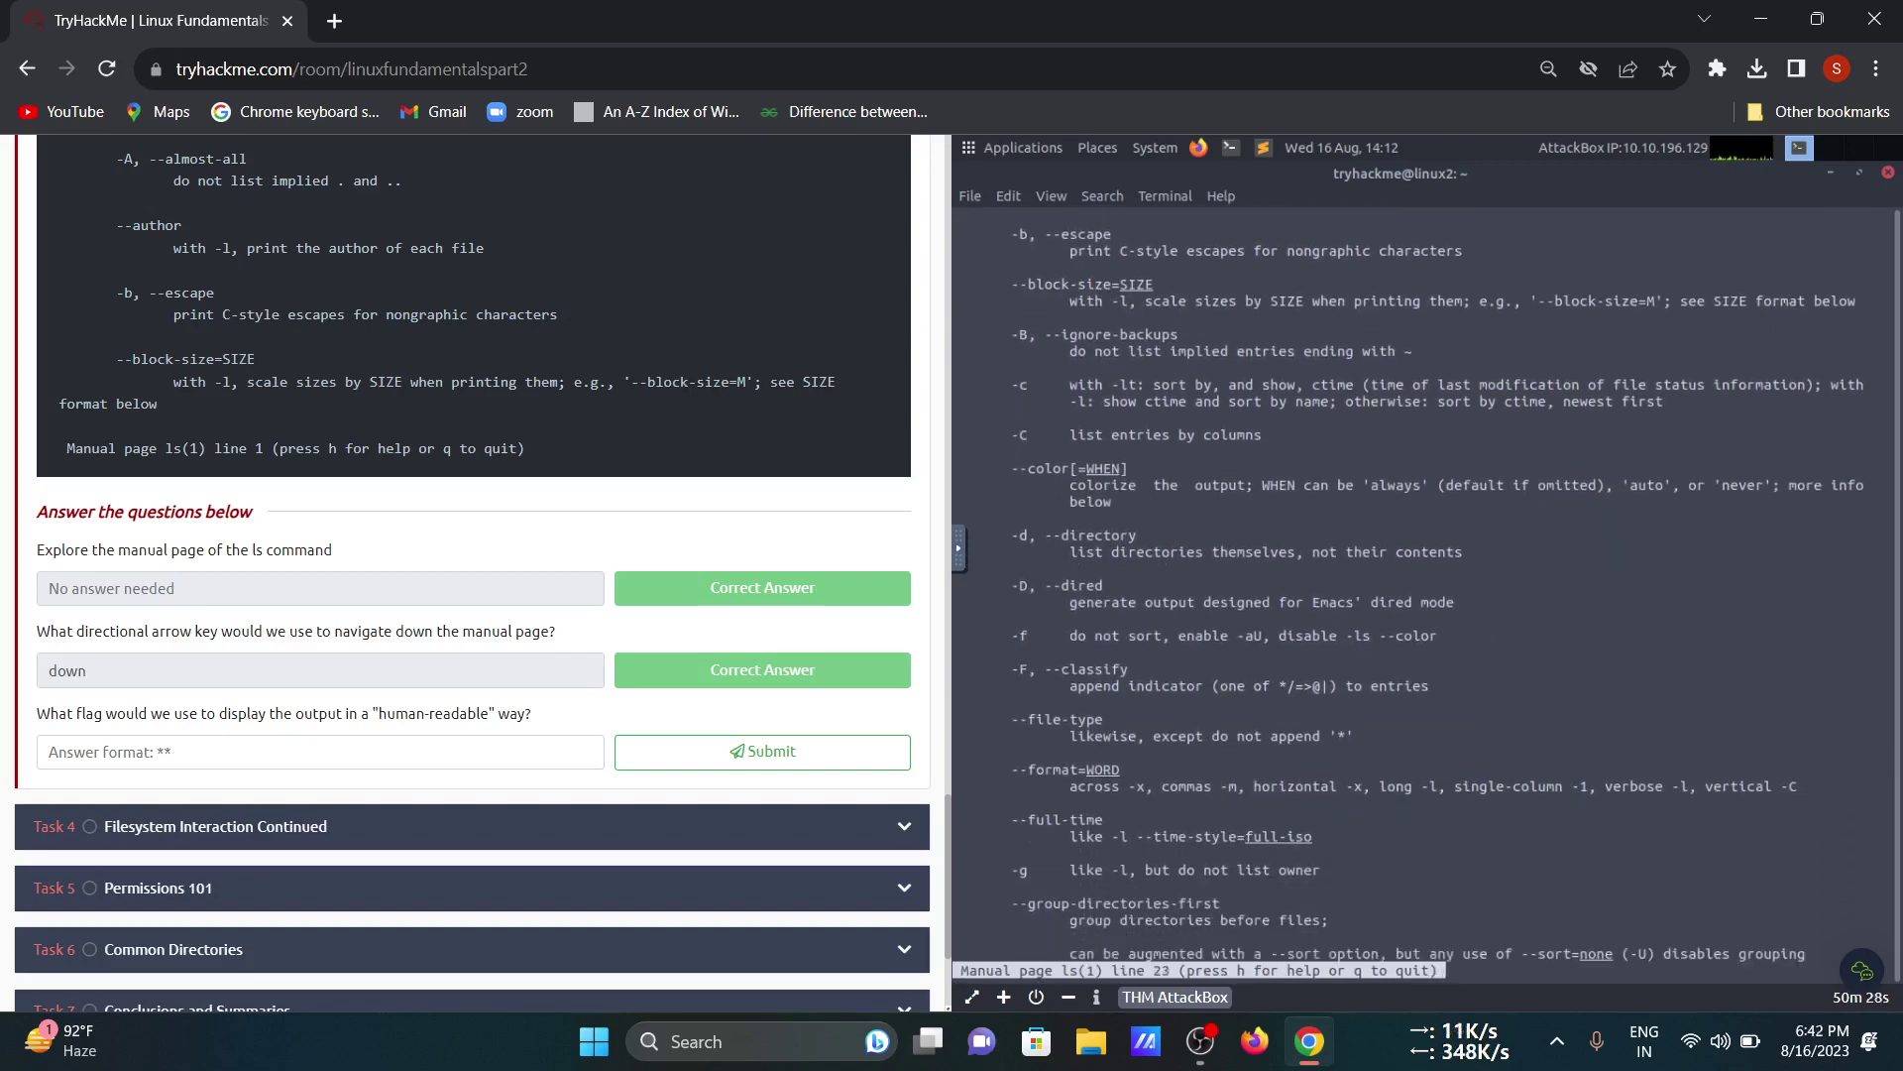
pyautogui.press('Down')
pyautogui.press('Down')
pyautogui.press('Down')
pyautogui.press('Down')
pyautogui.press('Down')
pyautogui.press('Down')
pyautogui.press('Down')
pyautogui.press('Down')
pyautogui.press('Down')
pyautogui.press('Down')
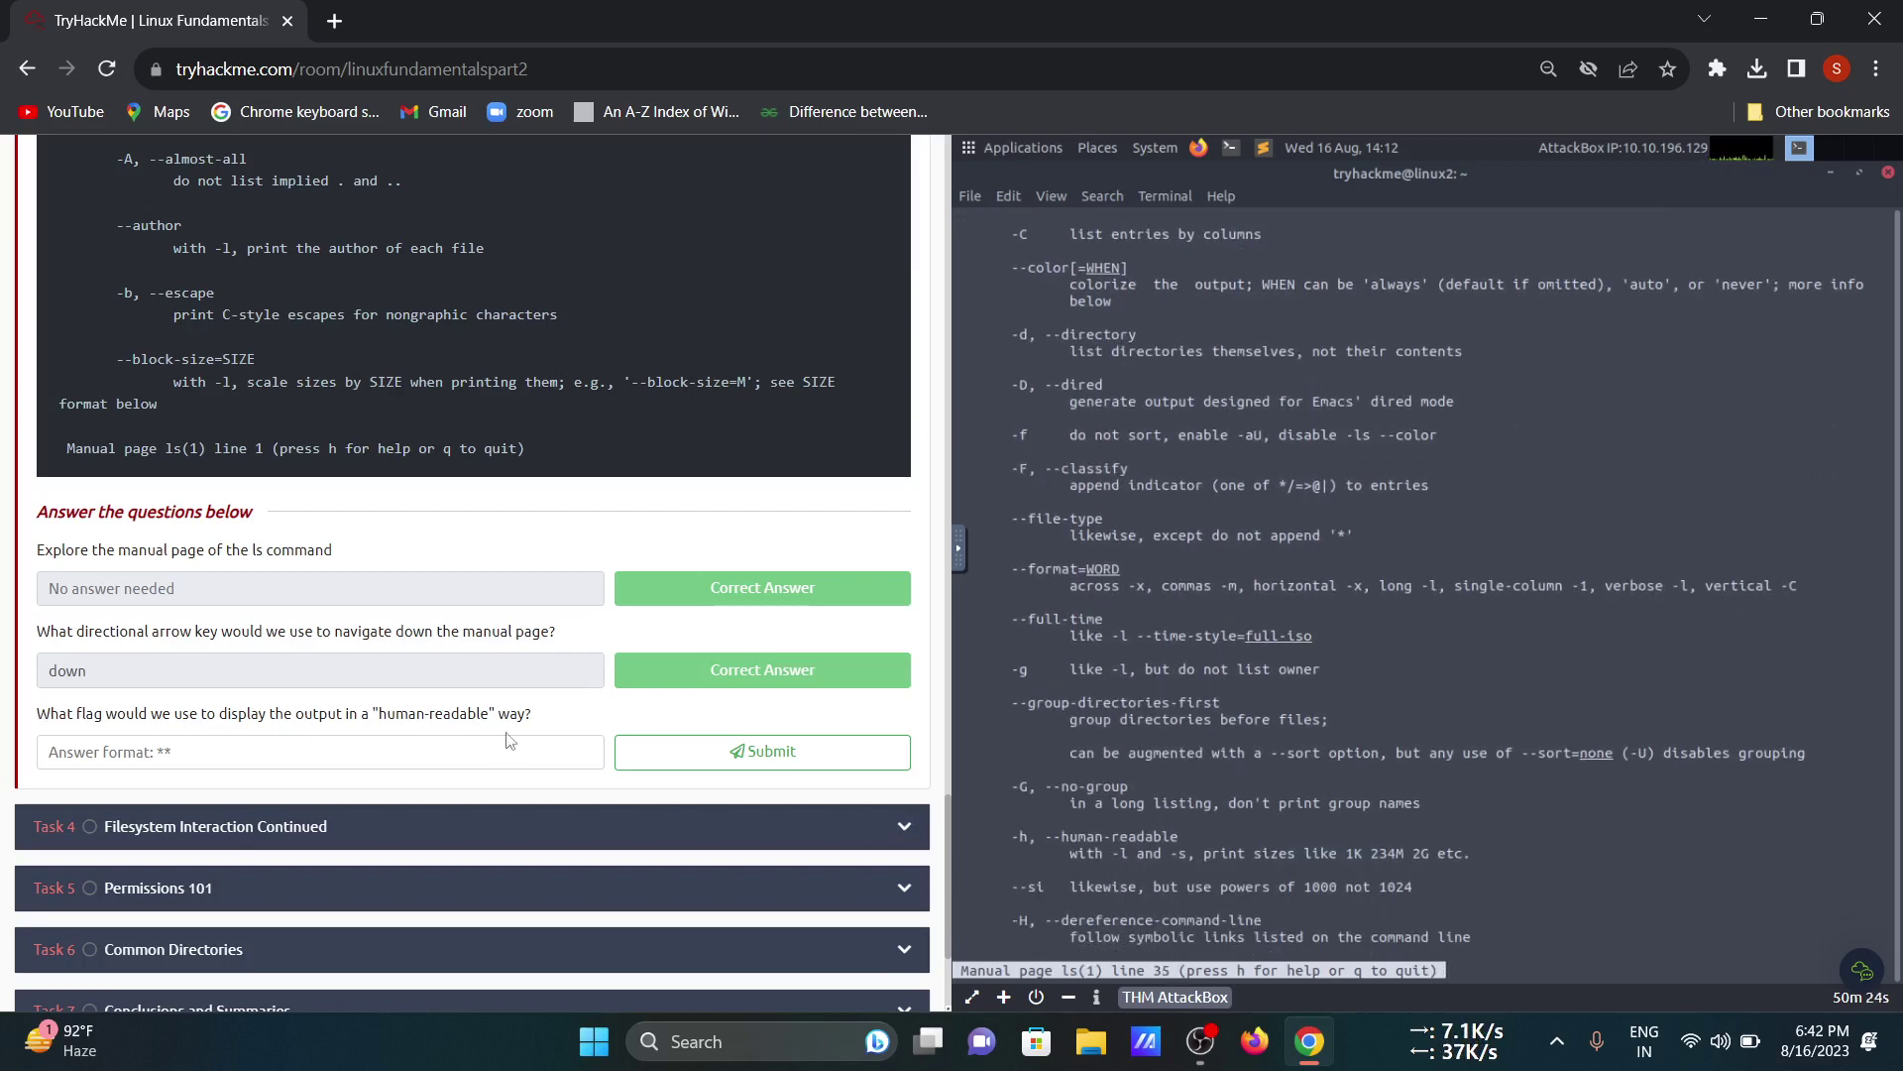
# Submit -h as the answer to the human-readable flag question.
pyautogui.click(343, 745)
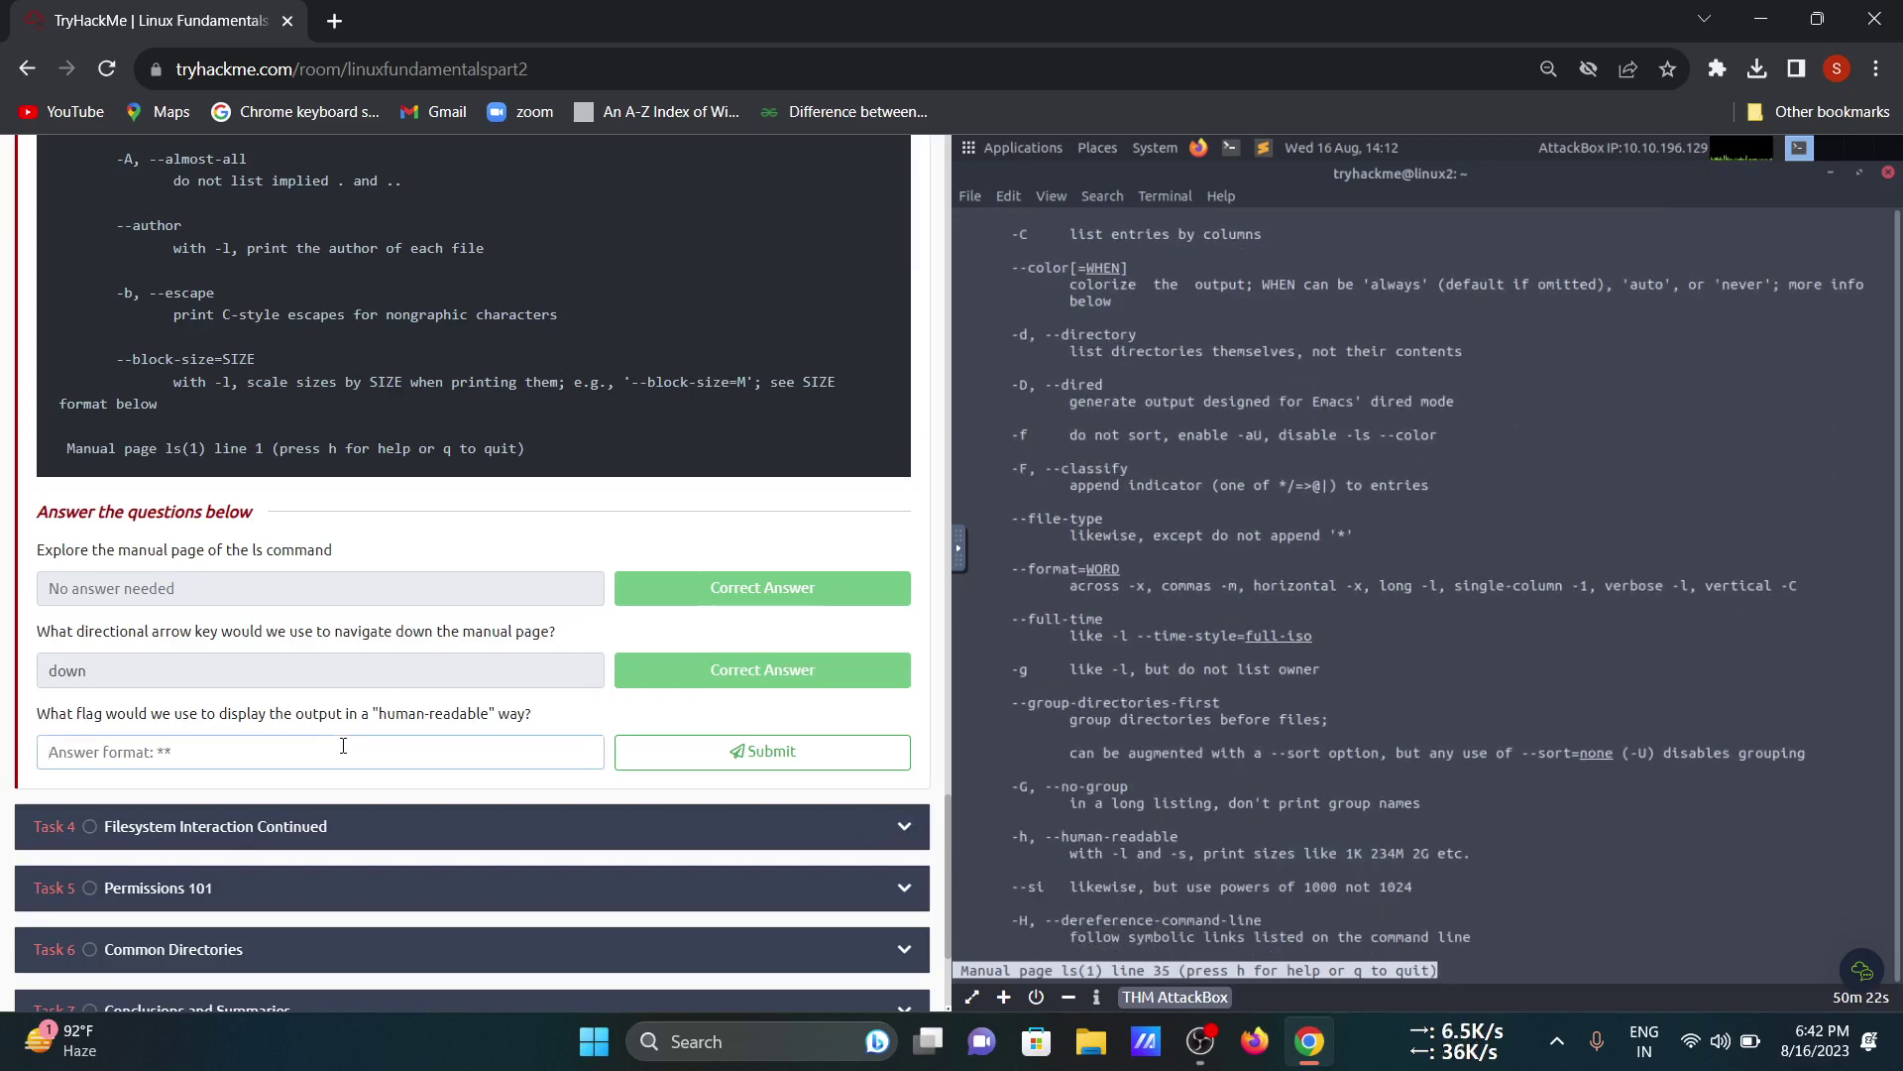
pyautogui.write('-')
pyautogui.write('h')
pyautogui.press('Return')
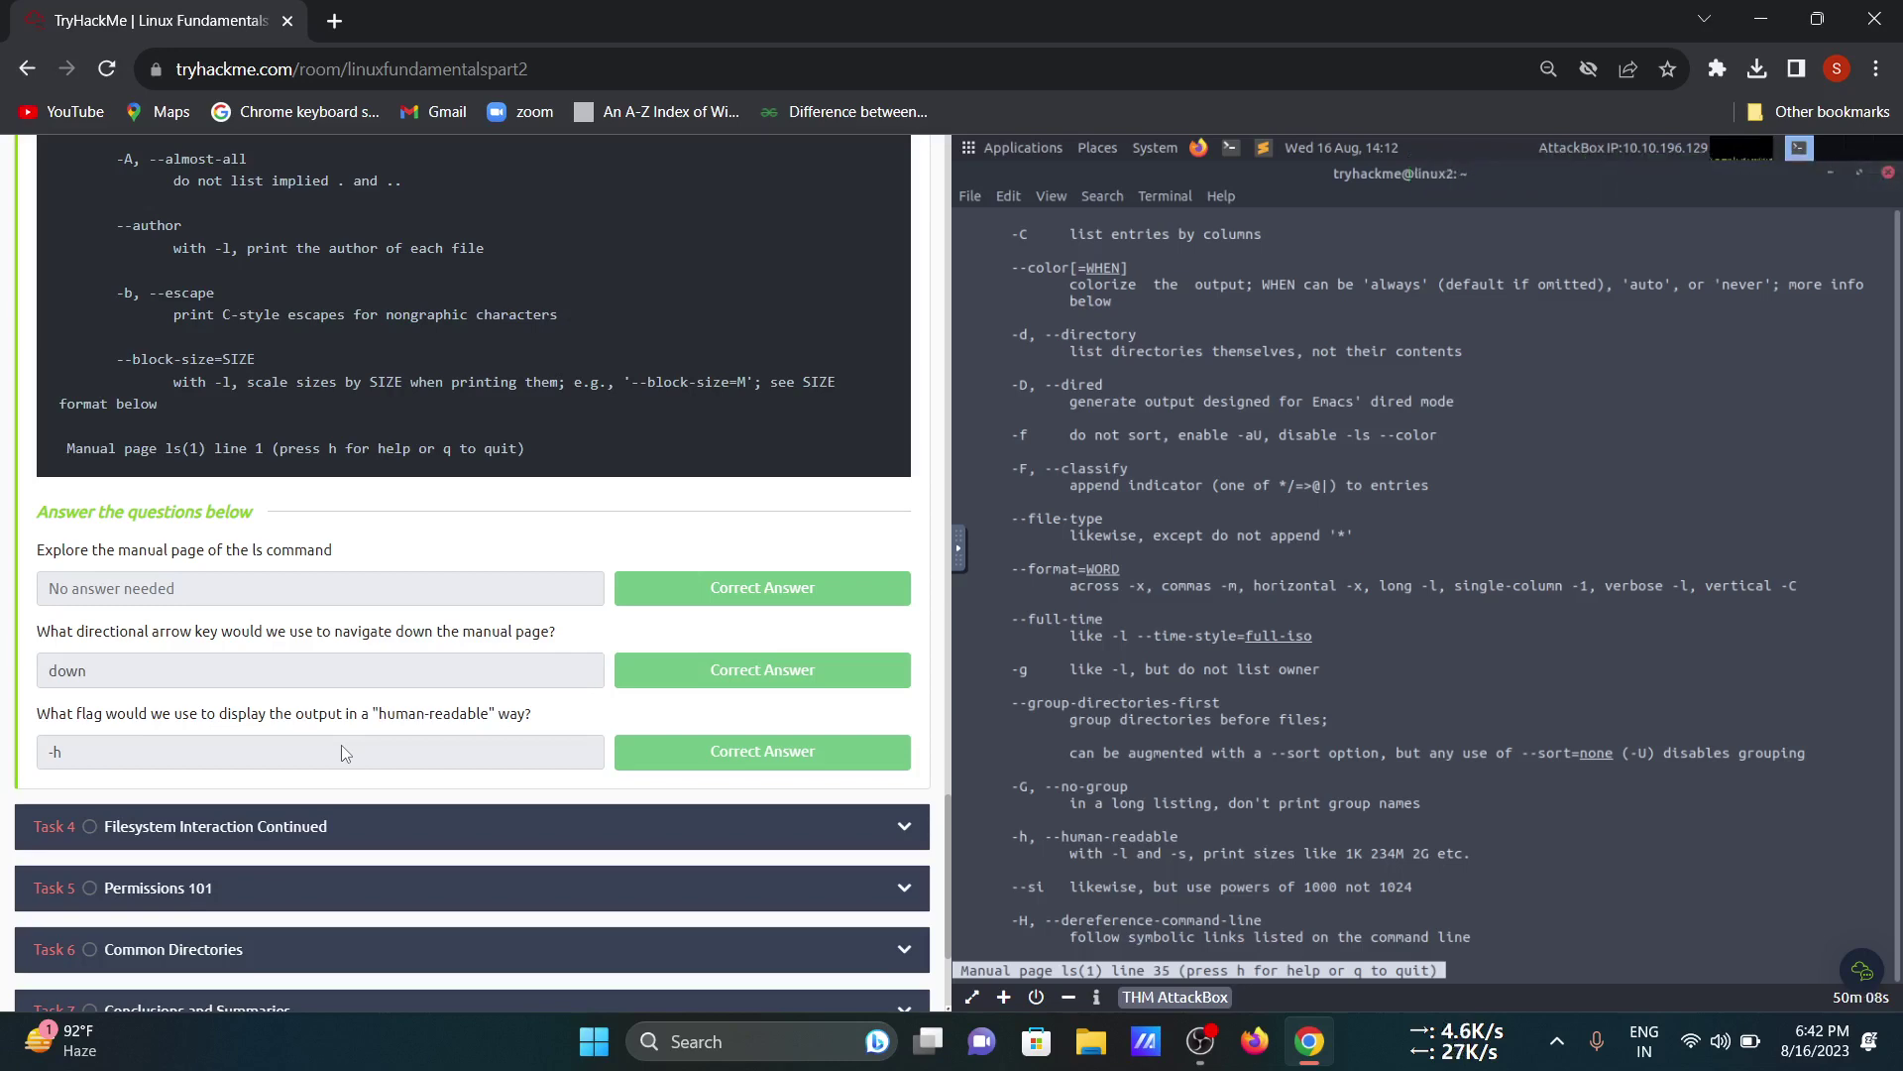
# Expand Task 4 and bring its introduction with the touch, mkdir, cp and mv table into view.
pyautogui.click(394, 853)
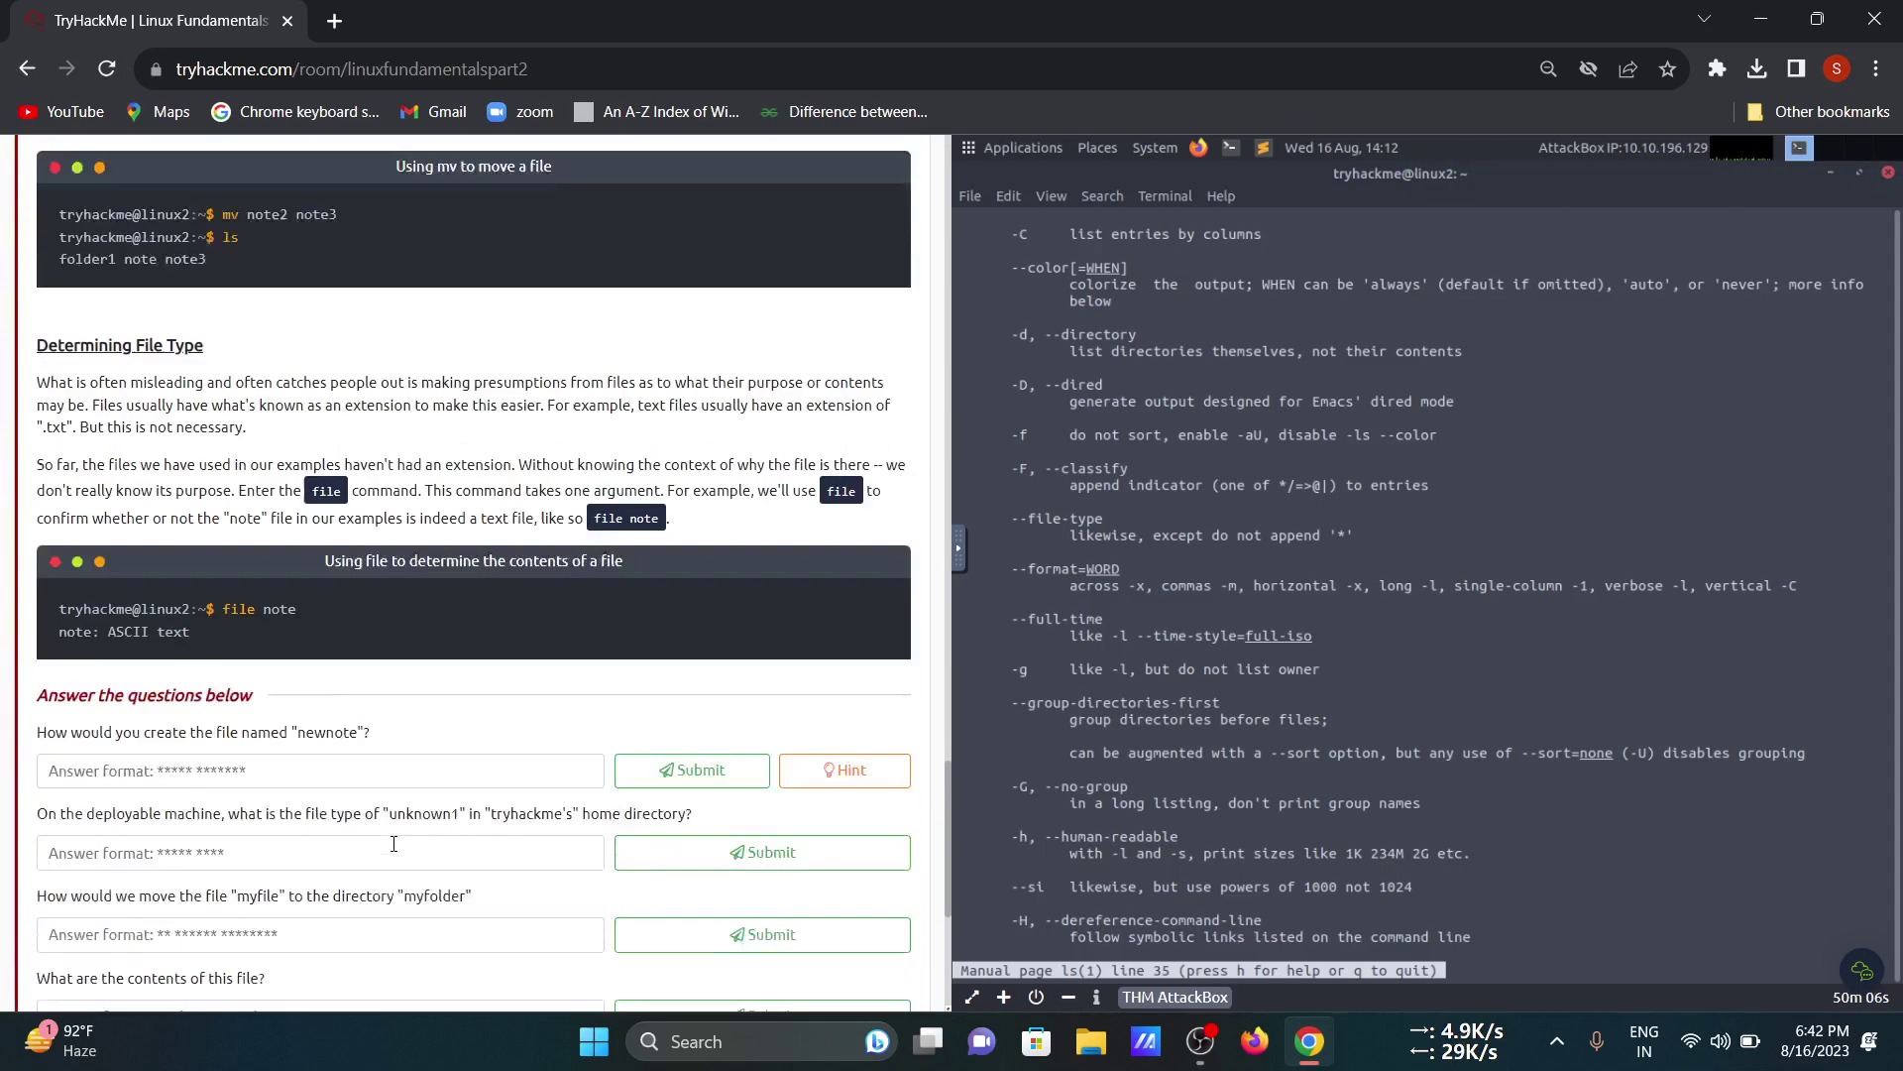
pyautogui.scroll(5, 410, 785)
pyautogui.scroll(1, 411, 785)
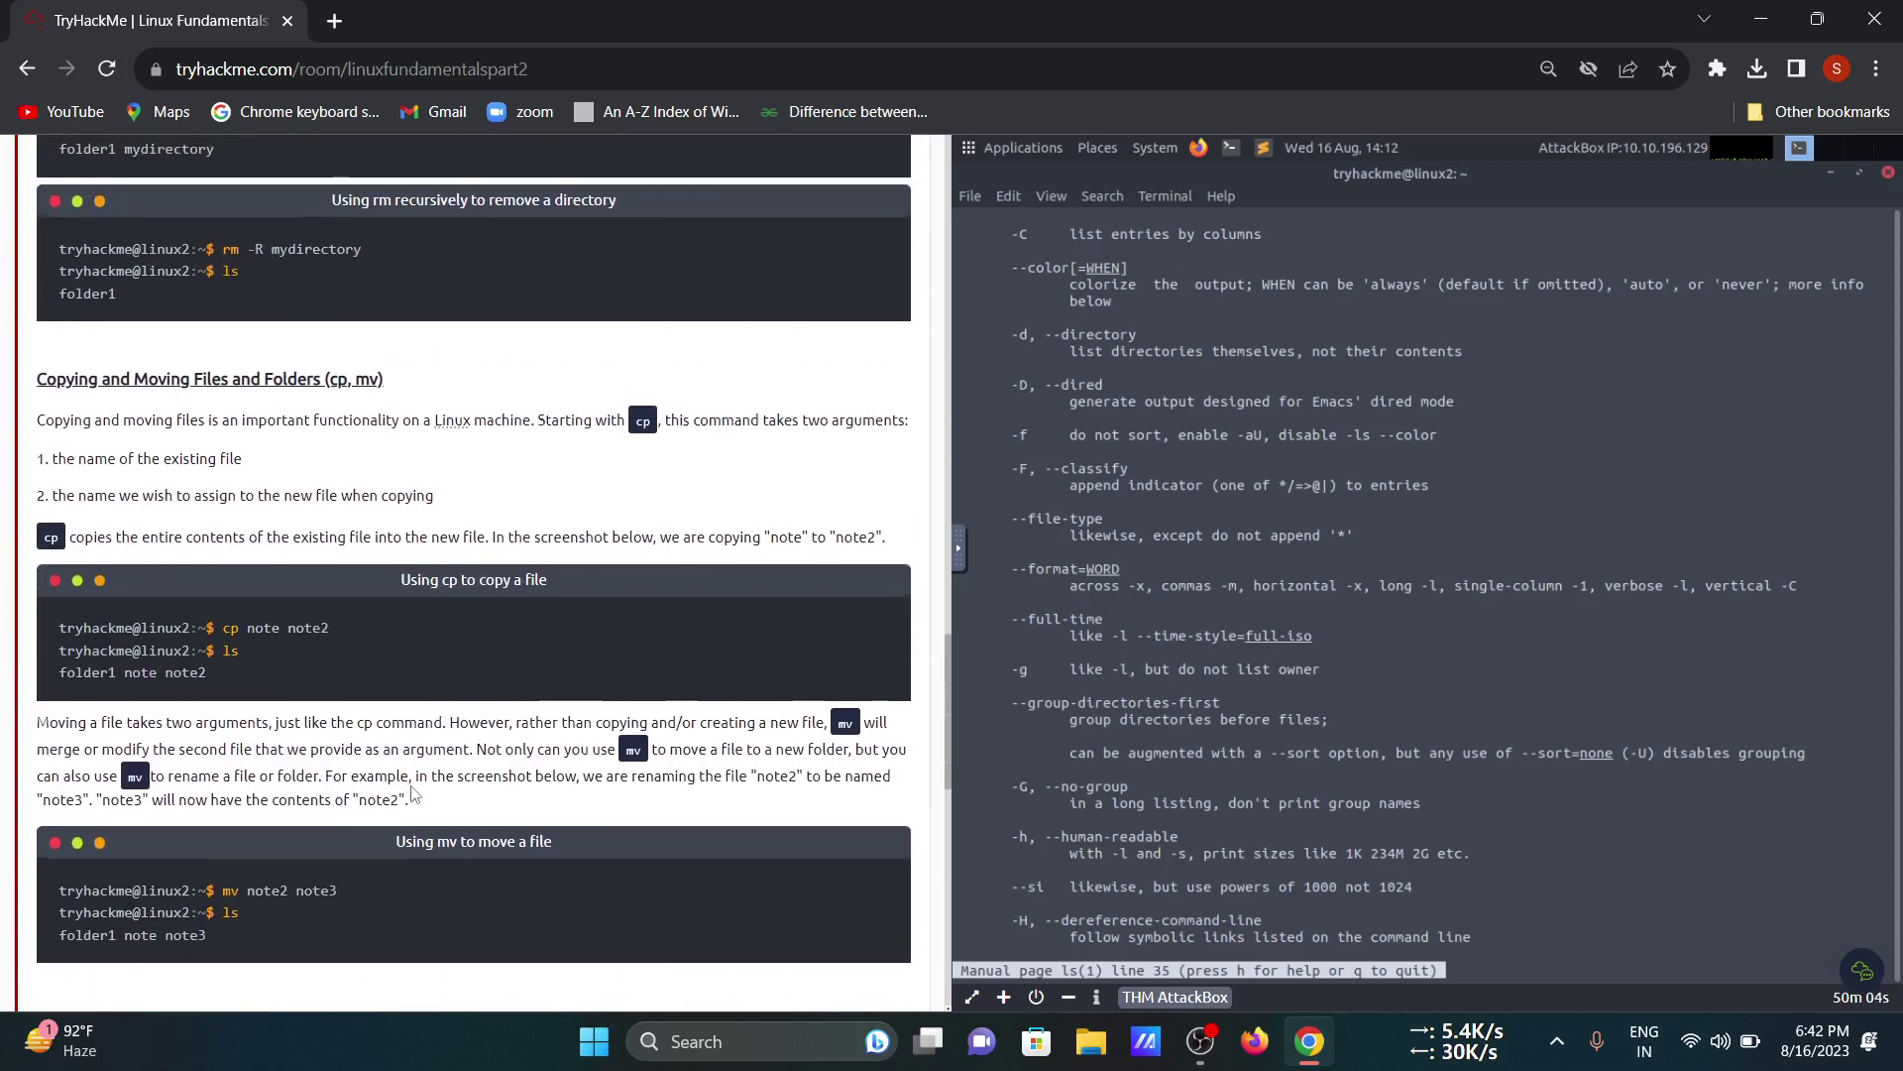
pyautogui.scroll(3, 412, 785)
pyautogui.scroll(1, 413, 786)
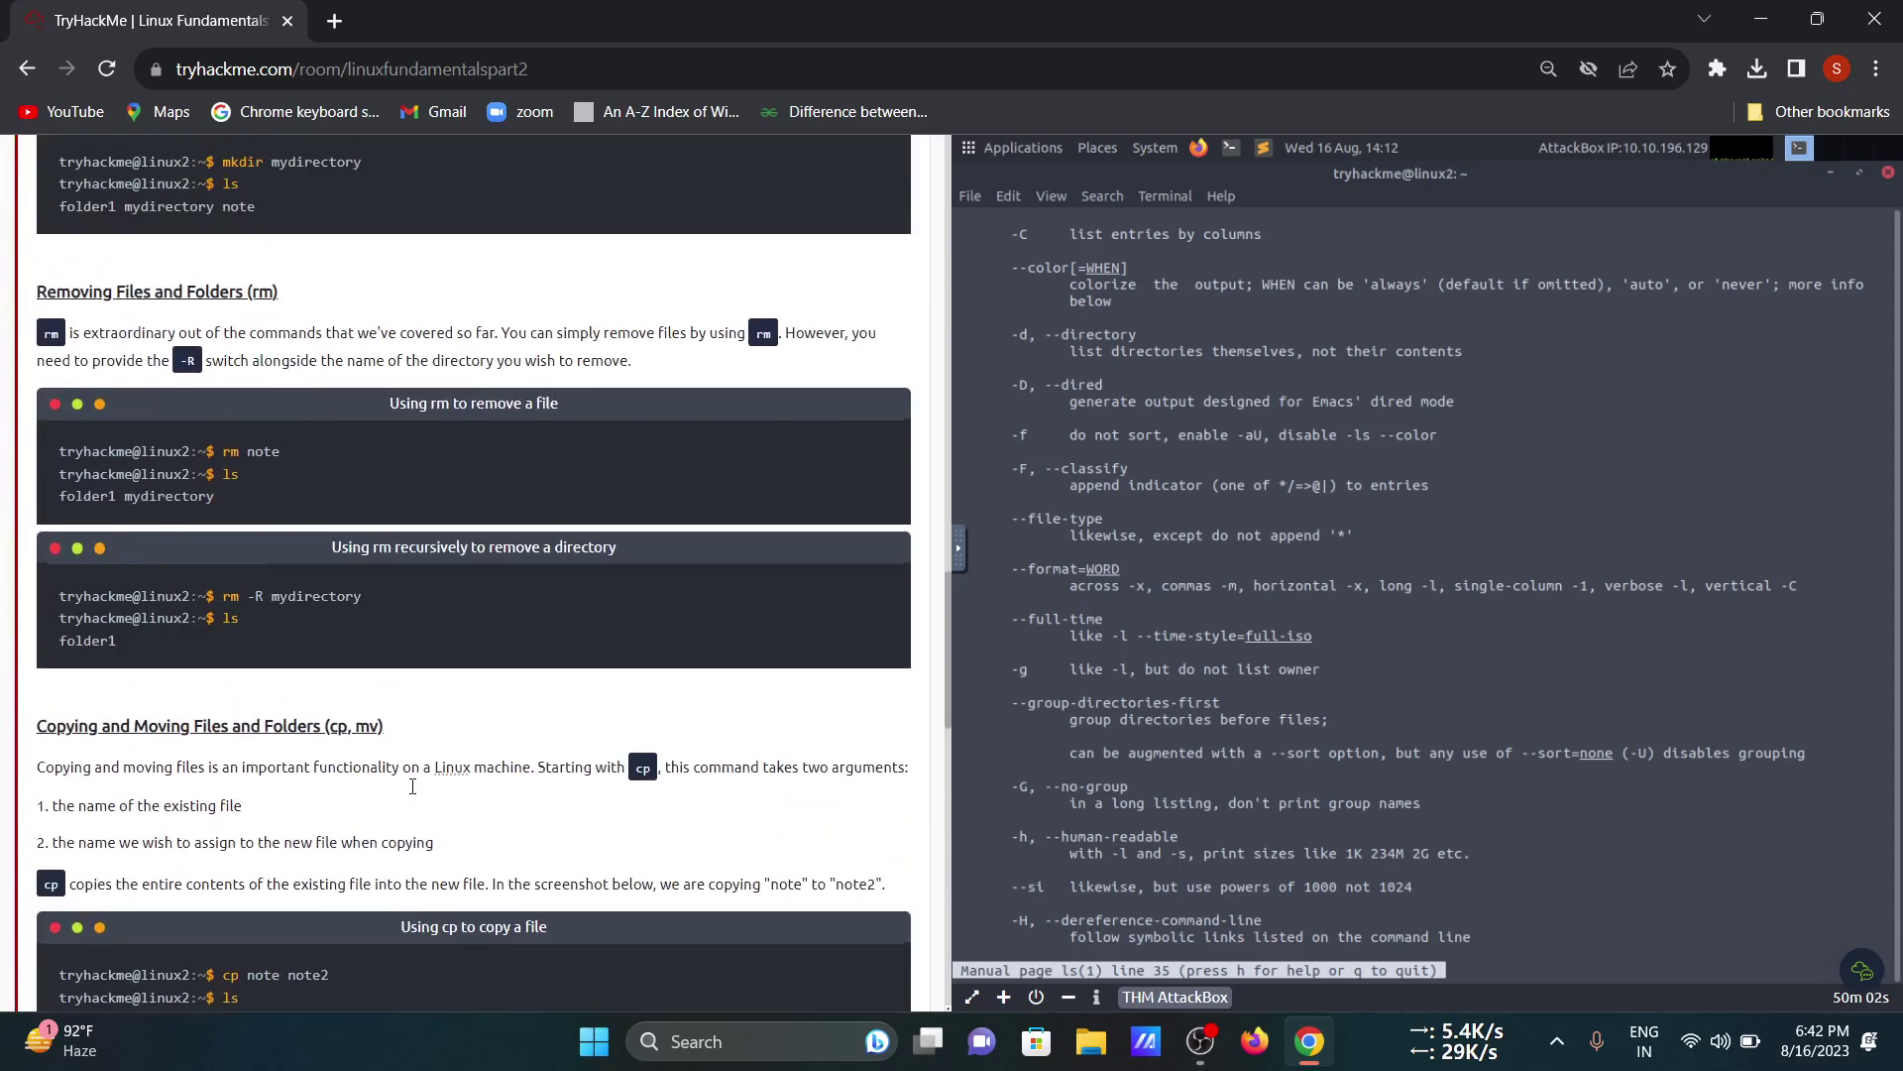
pyautogui.scroll(2, 411, 785)
pyautogui.scroll(1, 410, 786)
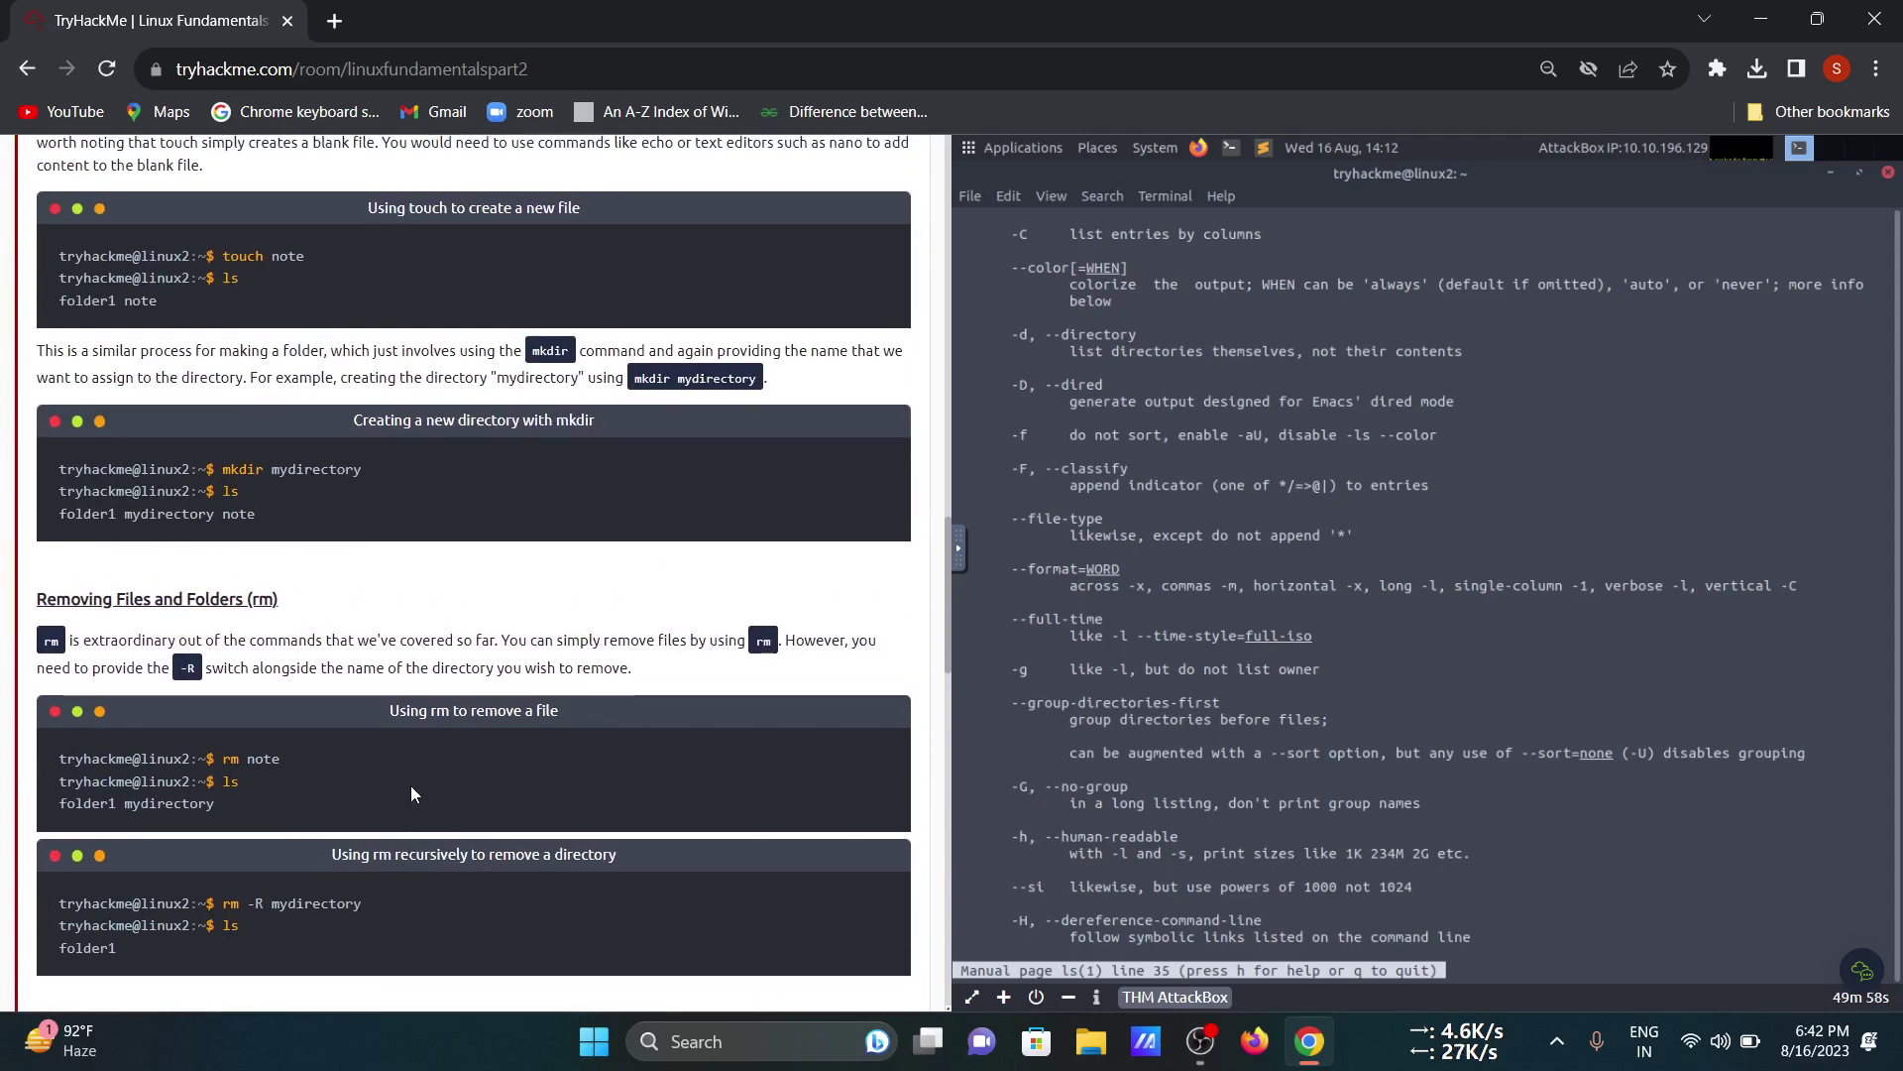
pyautogui.scroll(2, 411, 785)
pyautogui.scroll(-1, 415, 794)
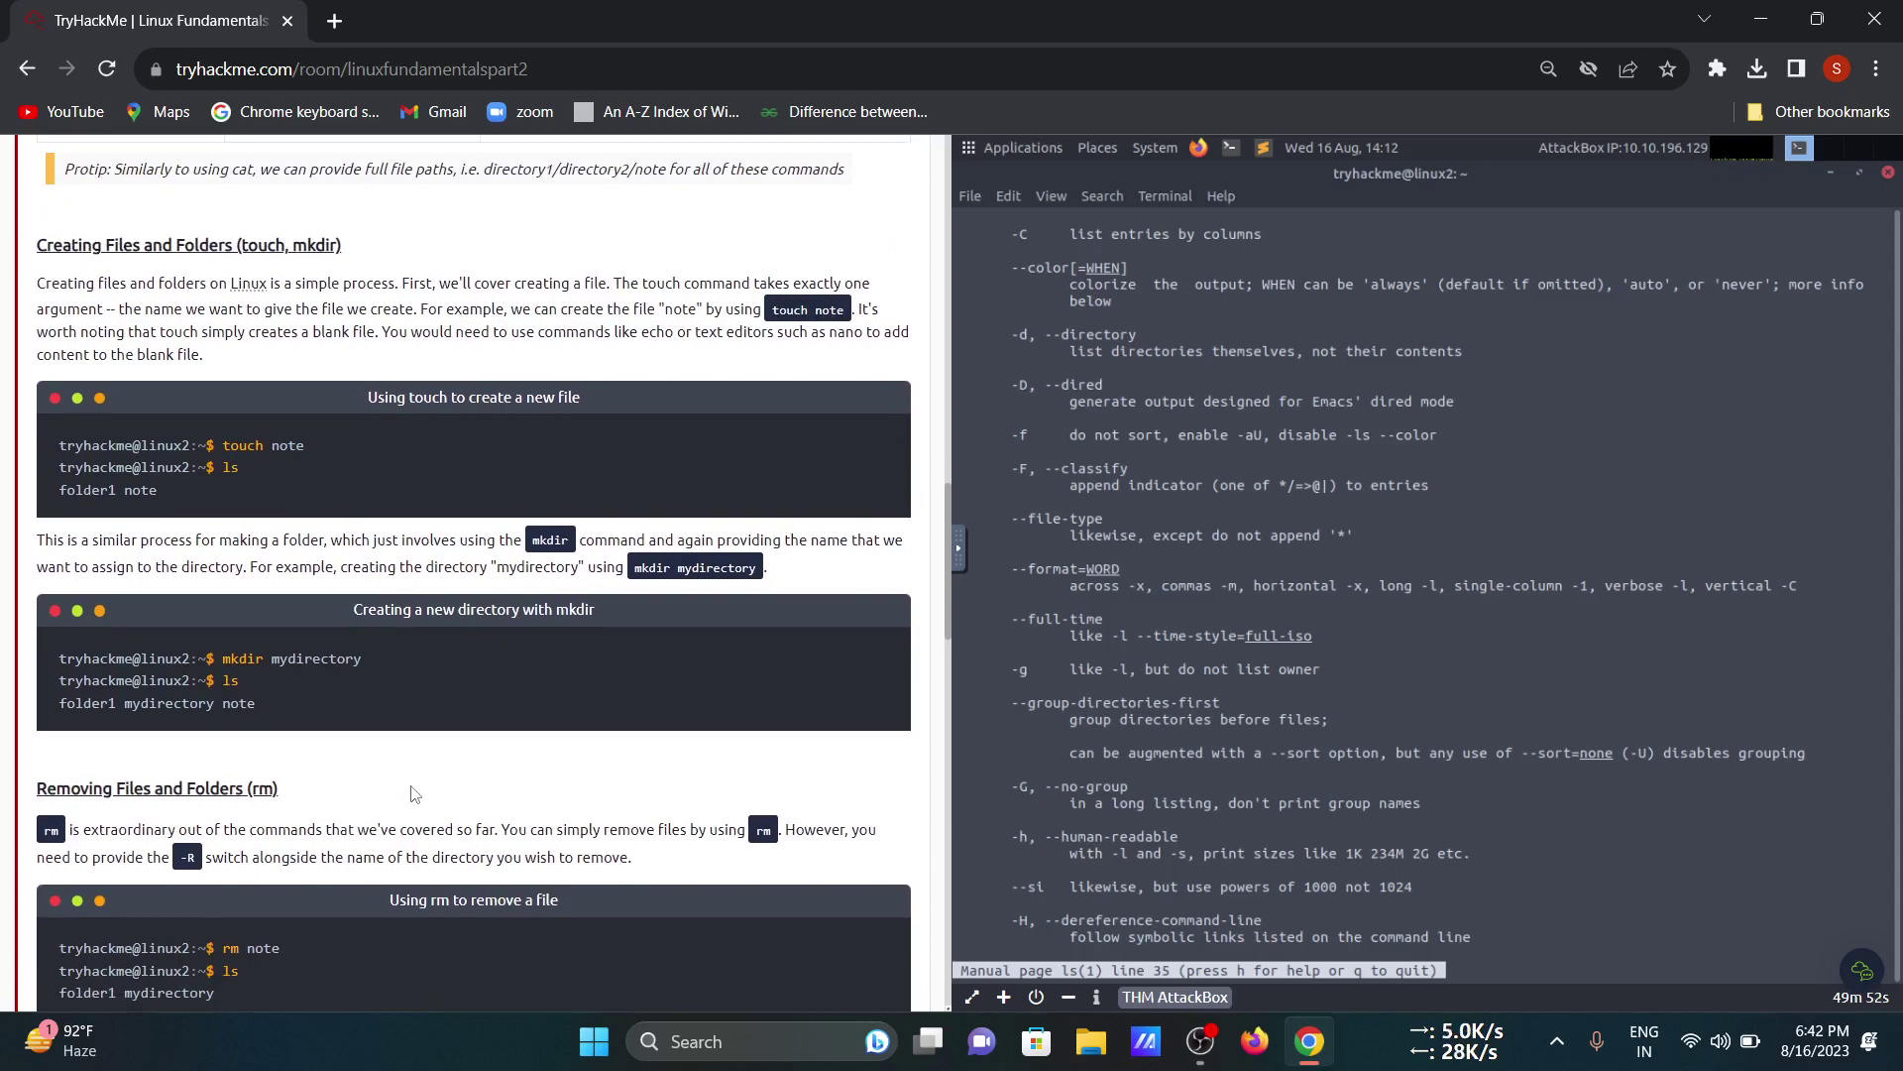
pyautogui.scroll(3, 414, 793)
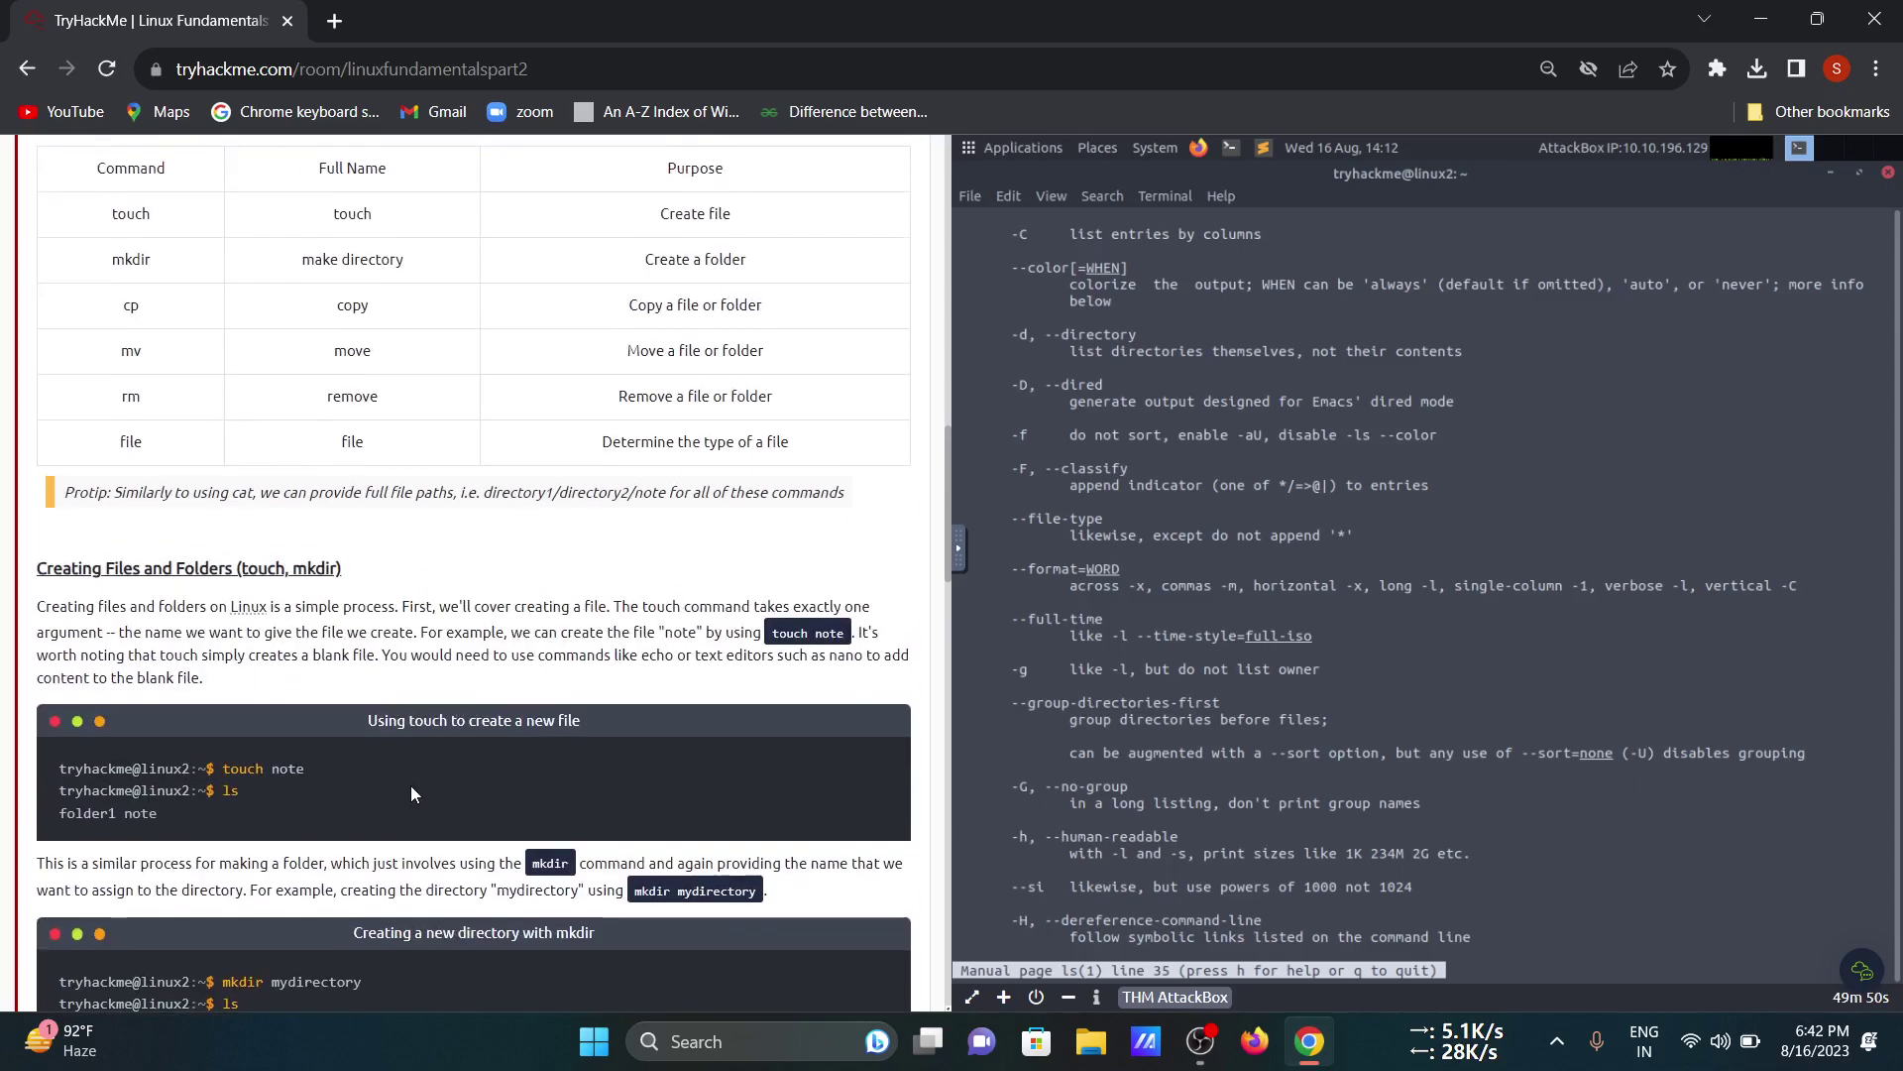
pyautogui.scroll(3, 415, 793)
pyautogui.scroll(2, 414, 793)
pyautogui.scroll(-1, 415, 793)
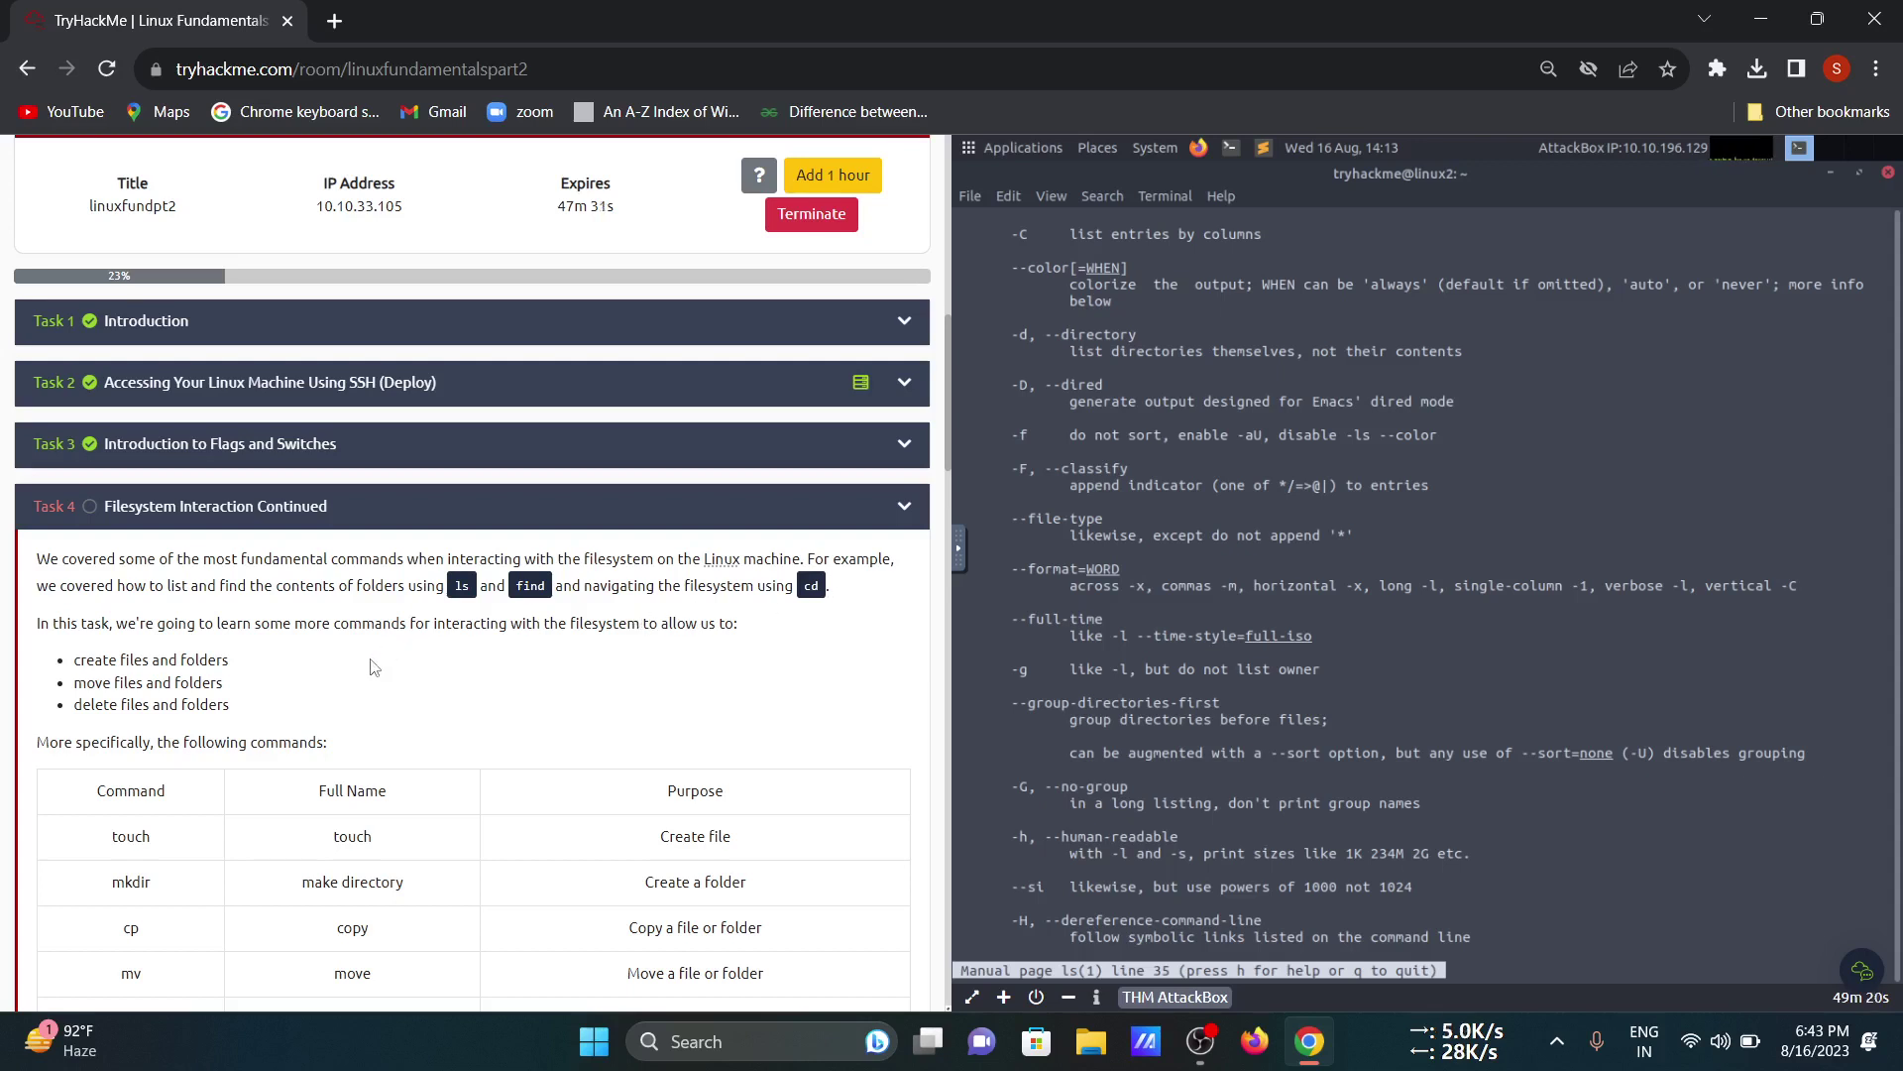
# Scroll through the Task 4 touch, mkdir and rm material and further ls manual options.
pyautogui.scroll(-1, 366, 664)
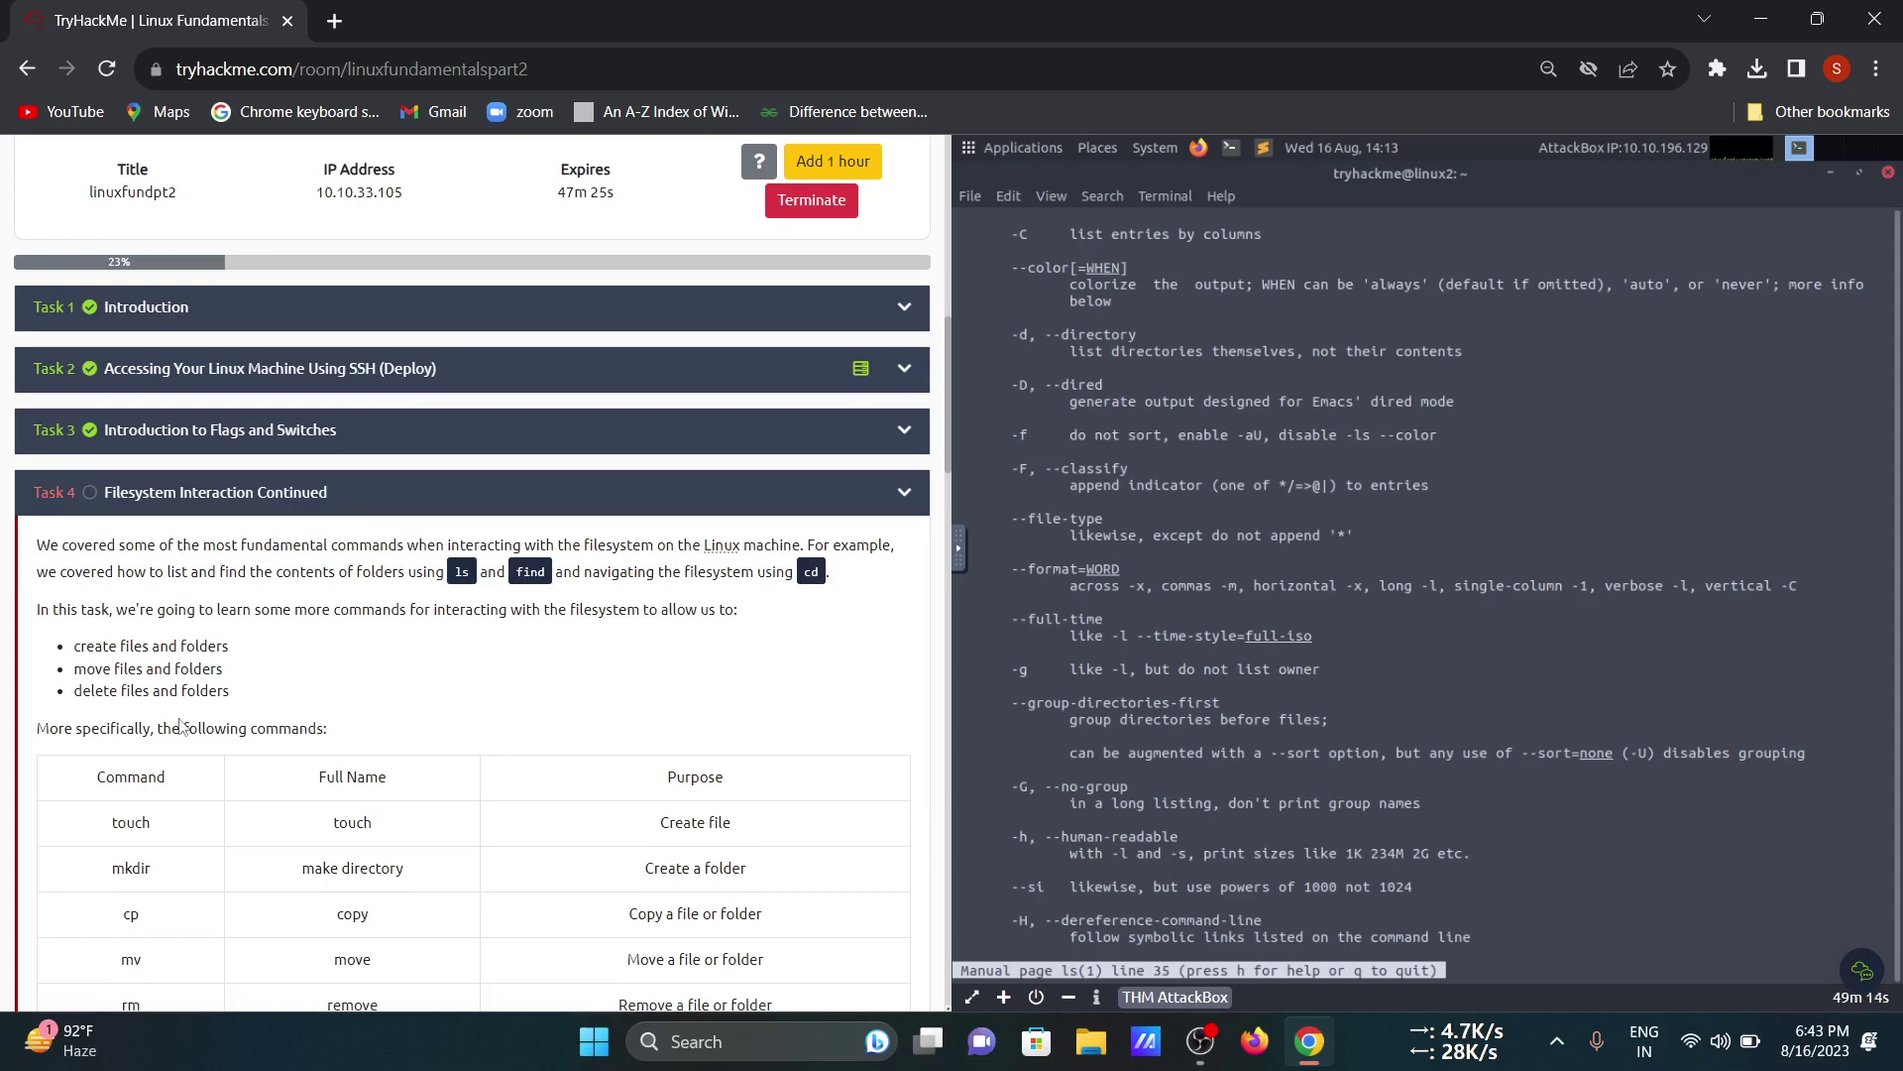
pyautogui.scroll(-1, 179, 726)
pyautogui.scroll(-2, 179, 726)
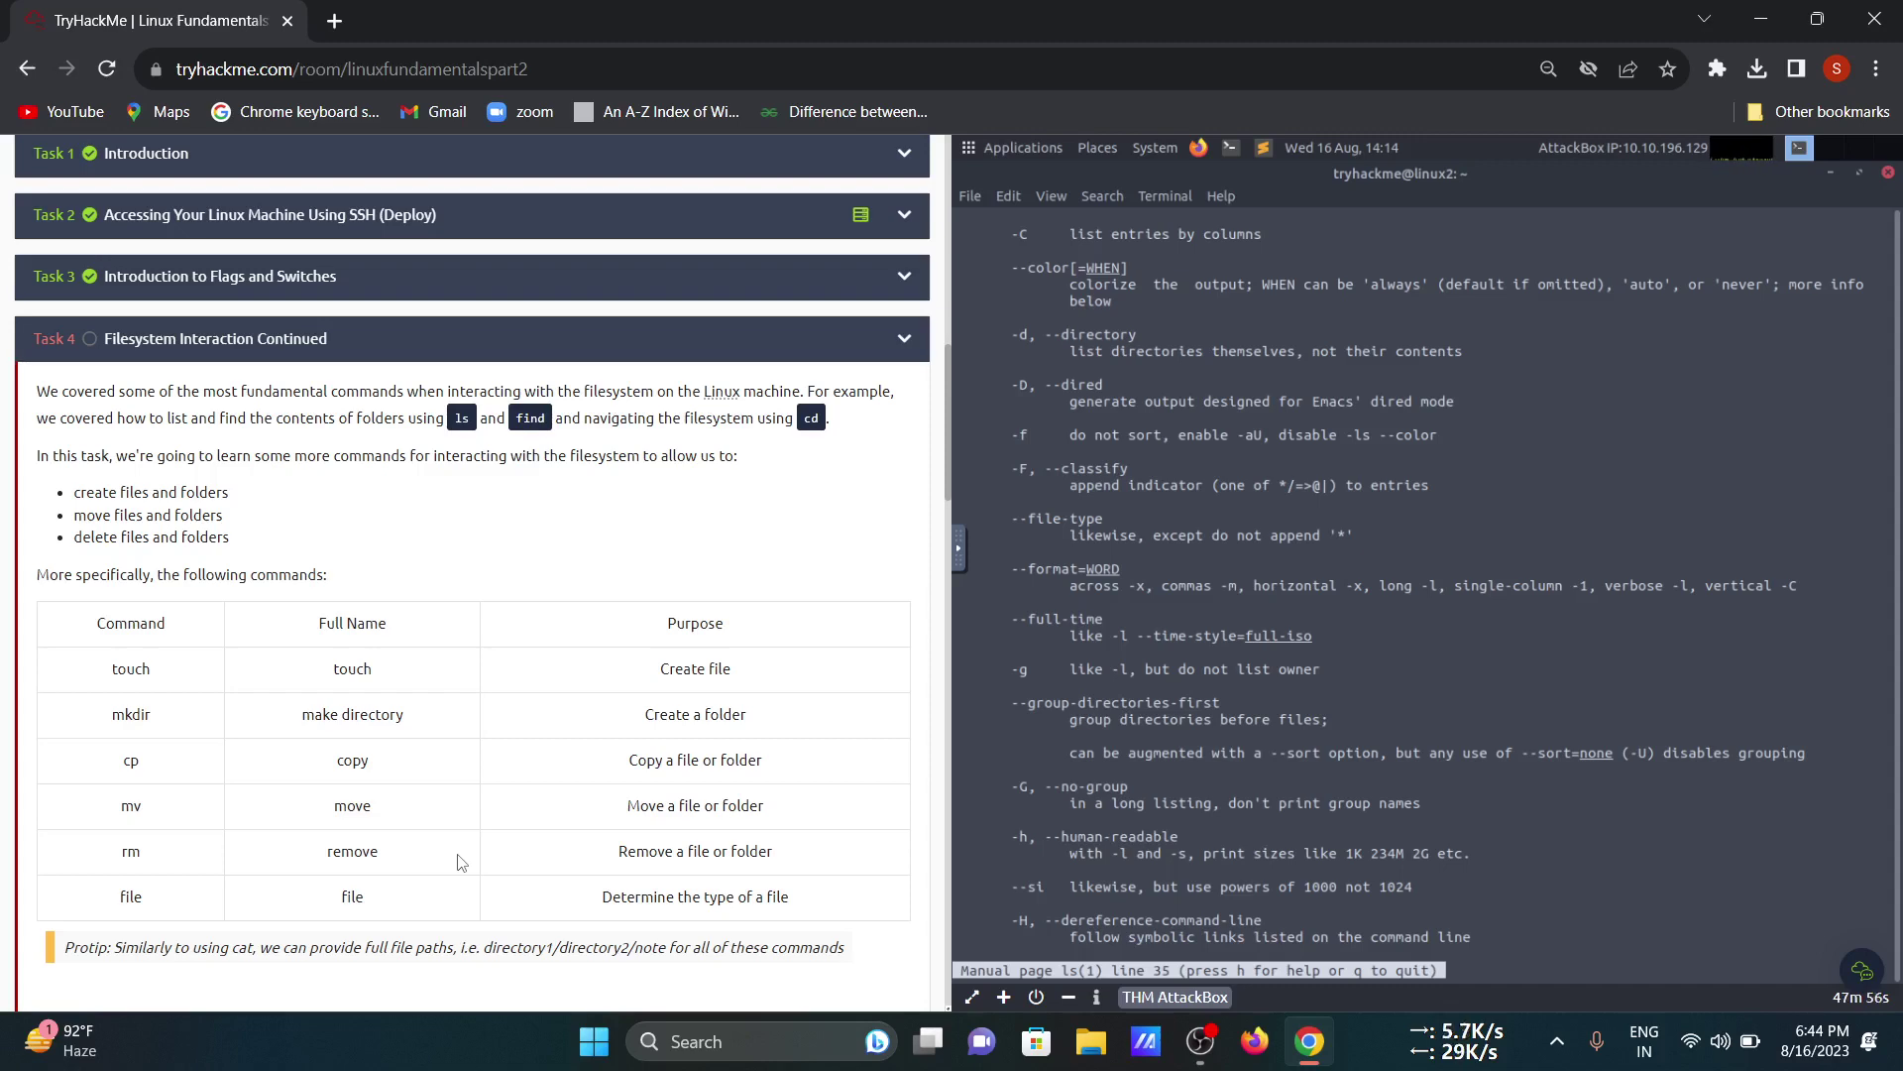
pyautogui.scroll(-3, 458, 859)
pyautogui.scroll(-1, 458, 858)
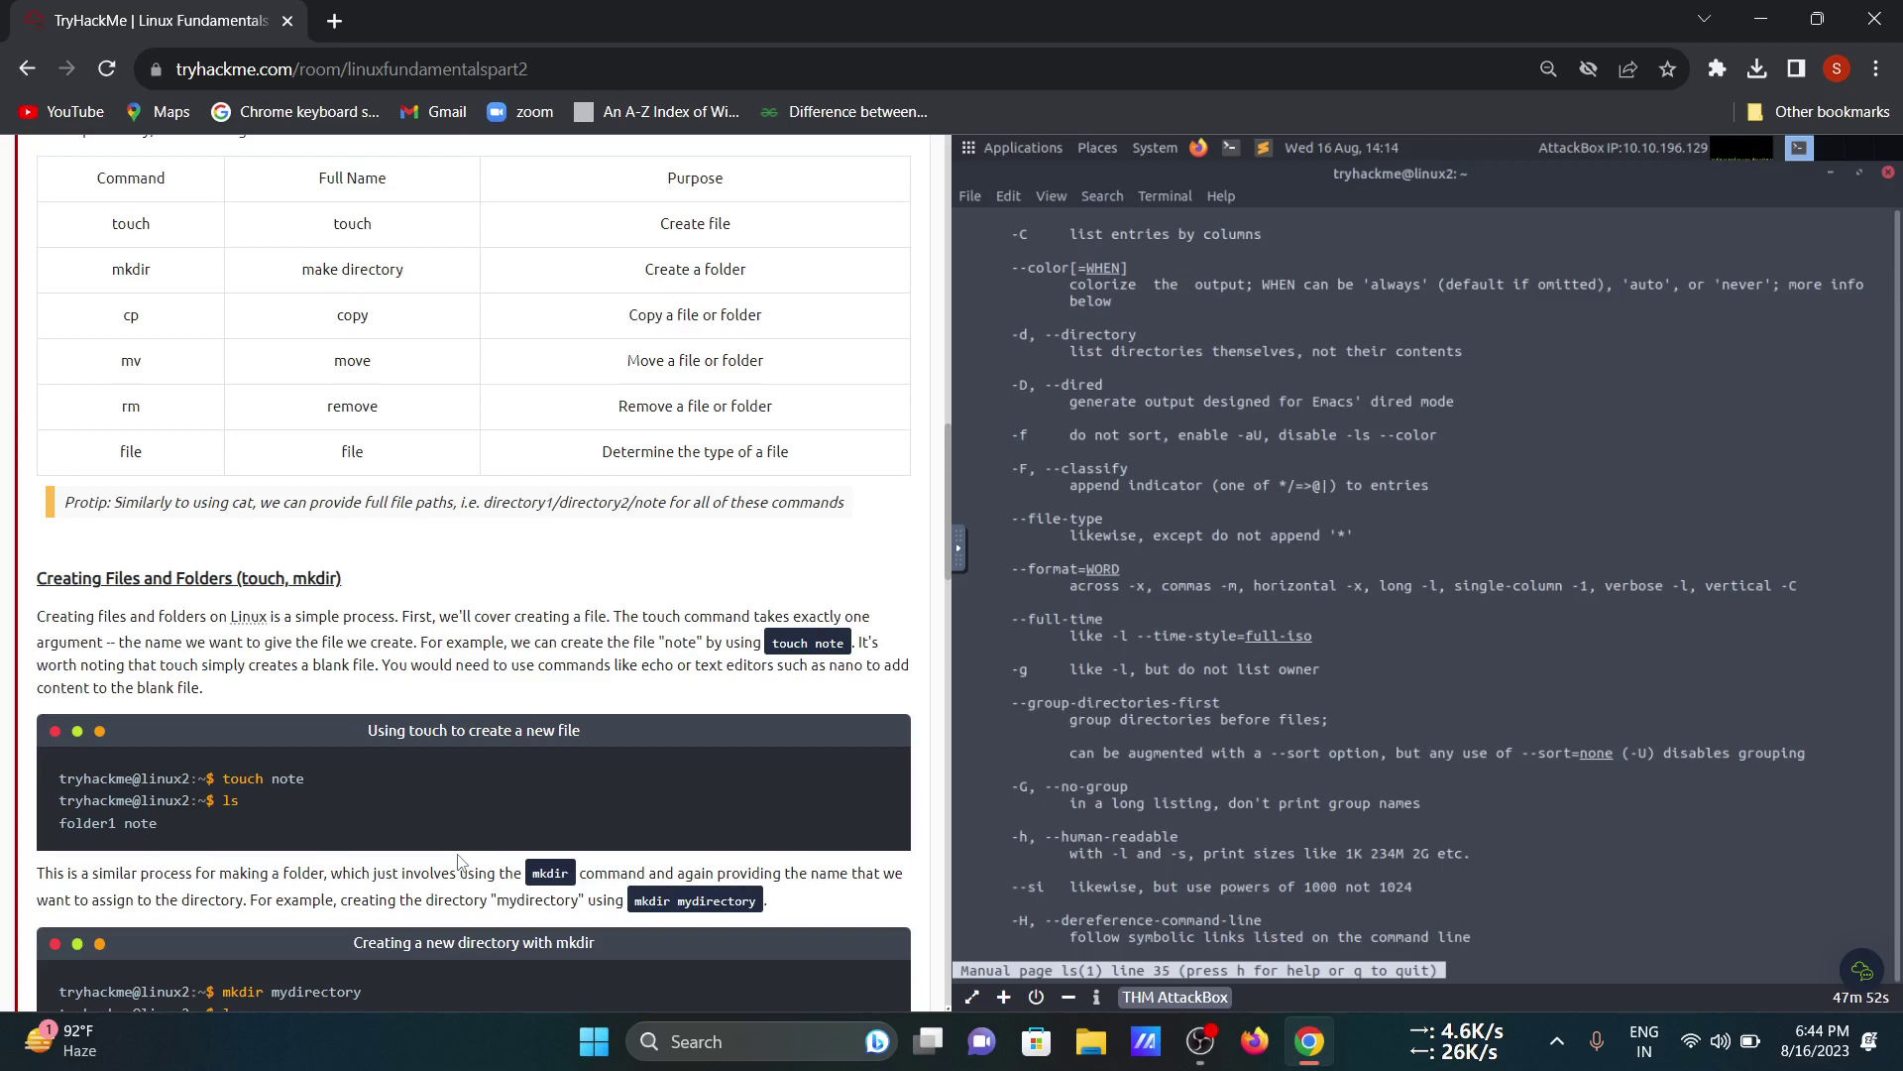
pyautogui.scroll(-1, 458, 859)
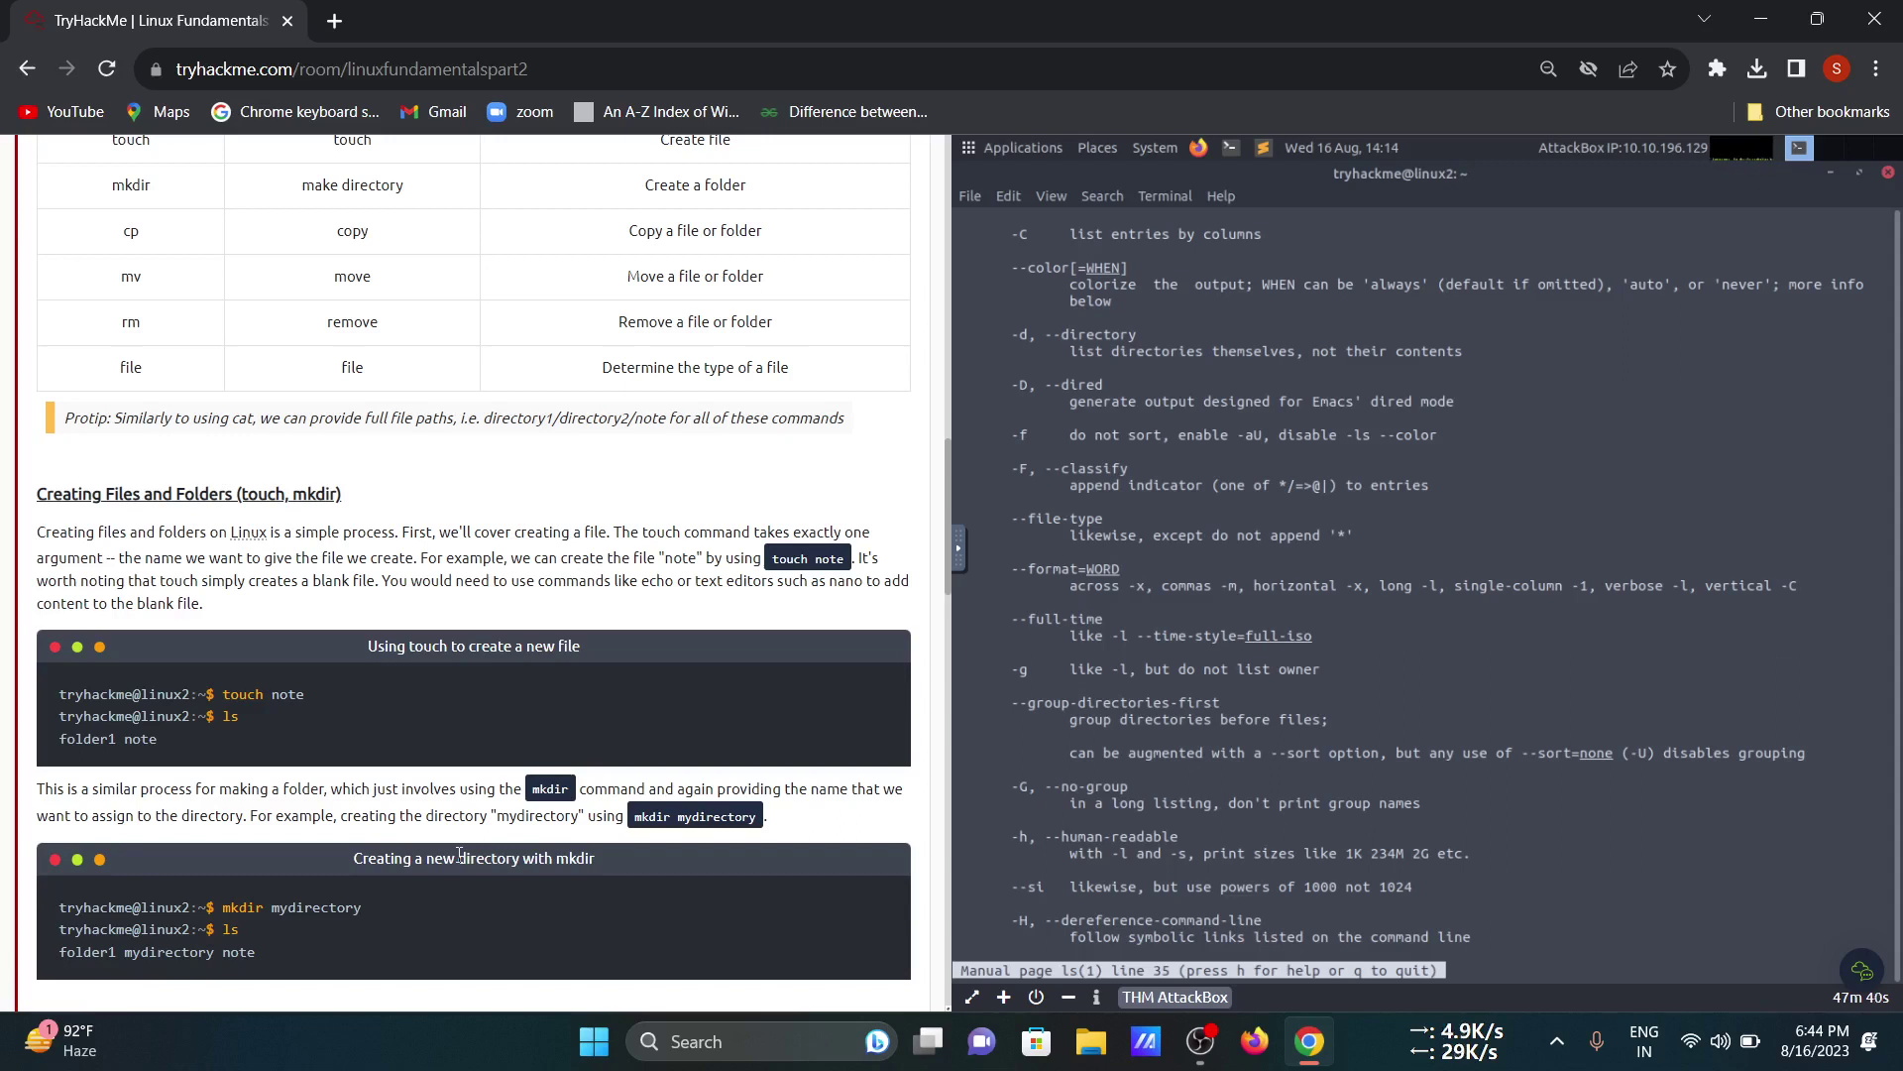
pyautogui.scroll(-2, 459, 855)
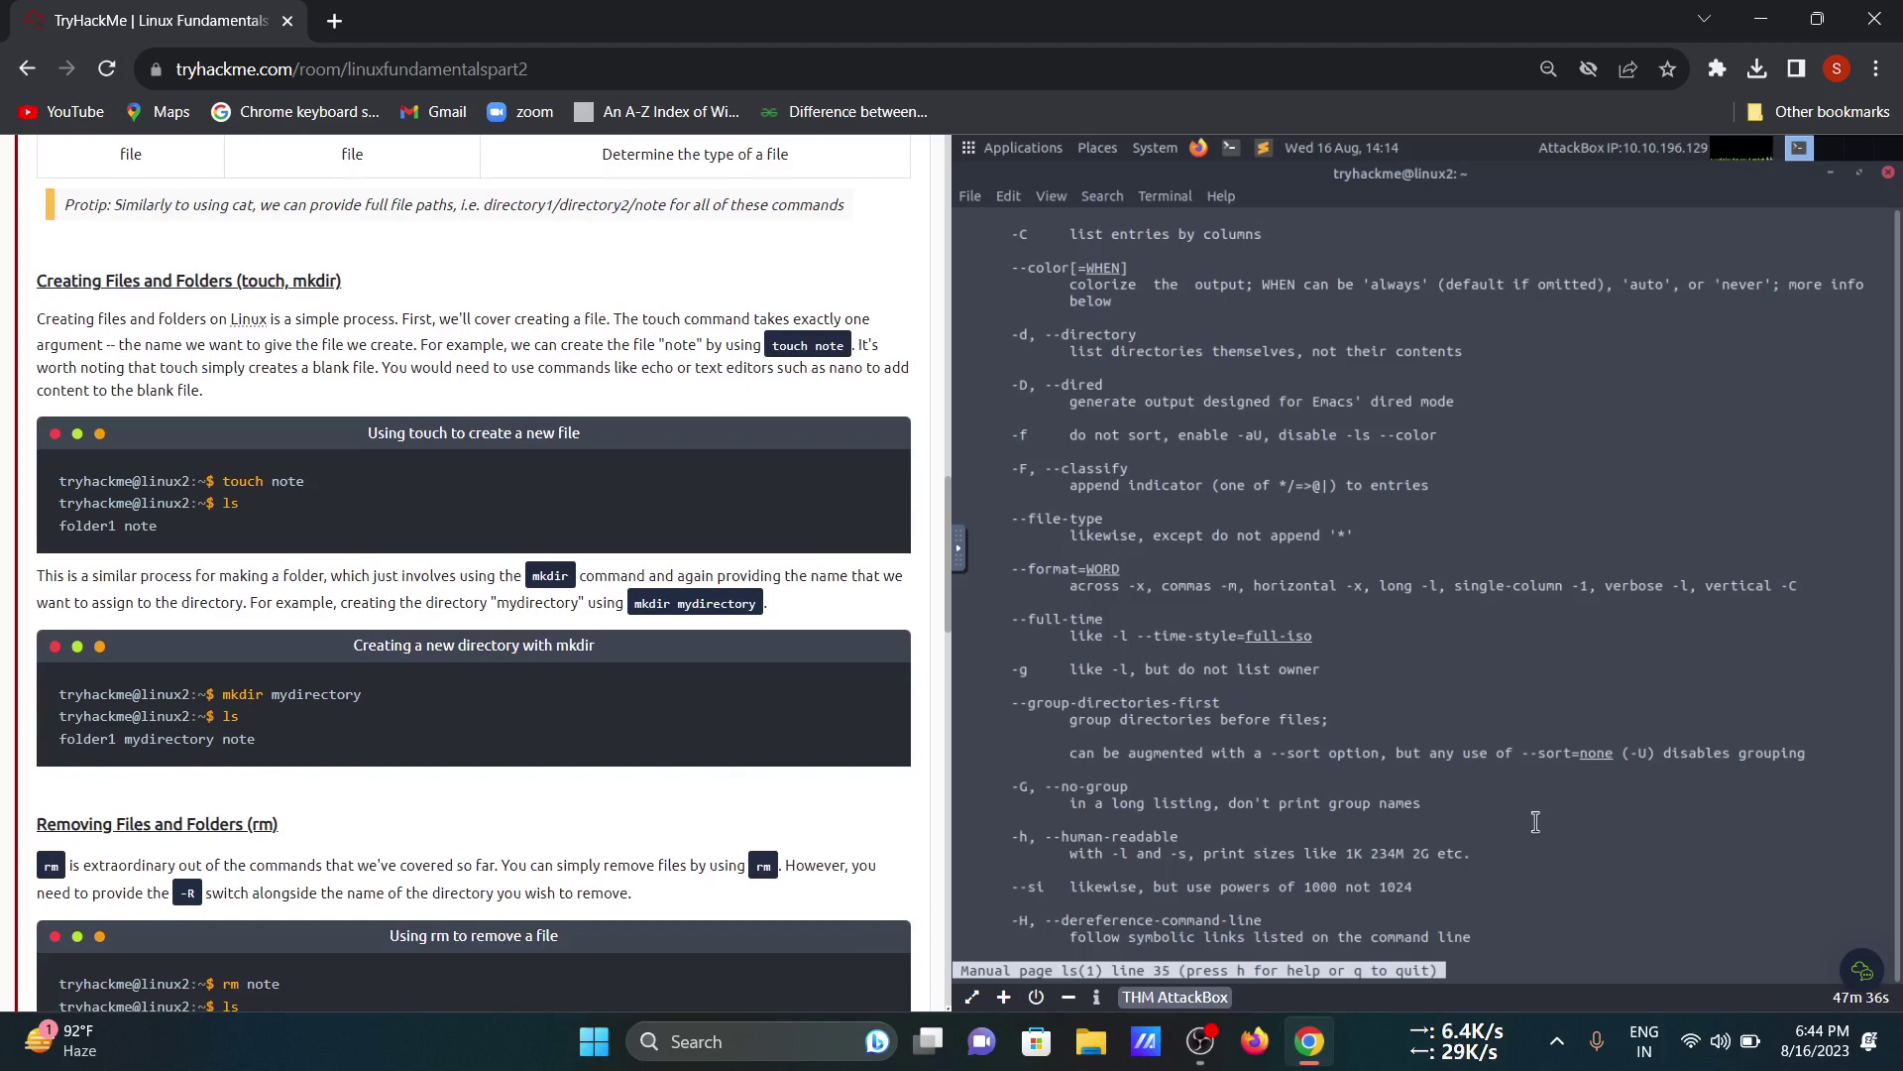
pyautogui.scroll(-5, 1535, 822)
pyautogui.scroll(-5, 1536, 822)
pyautogui.scroll(-5, 1535, 822)
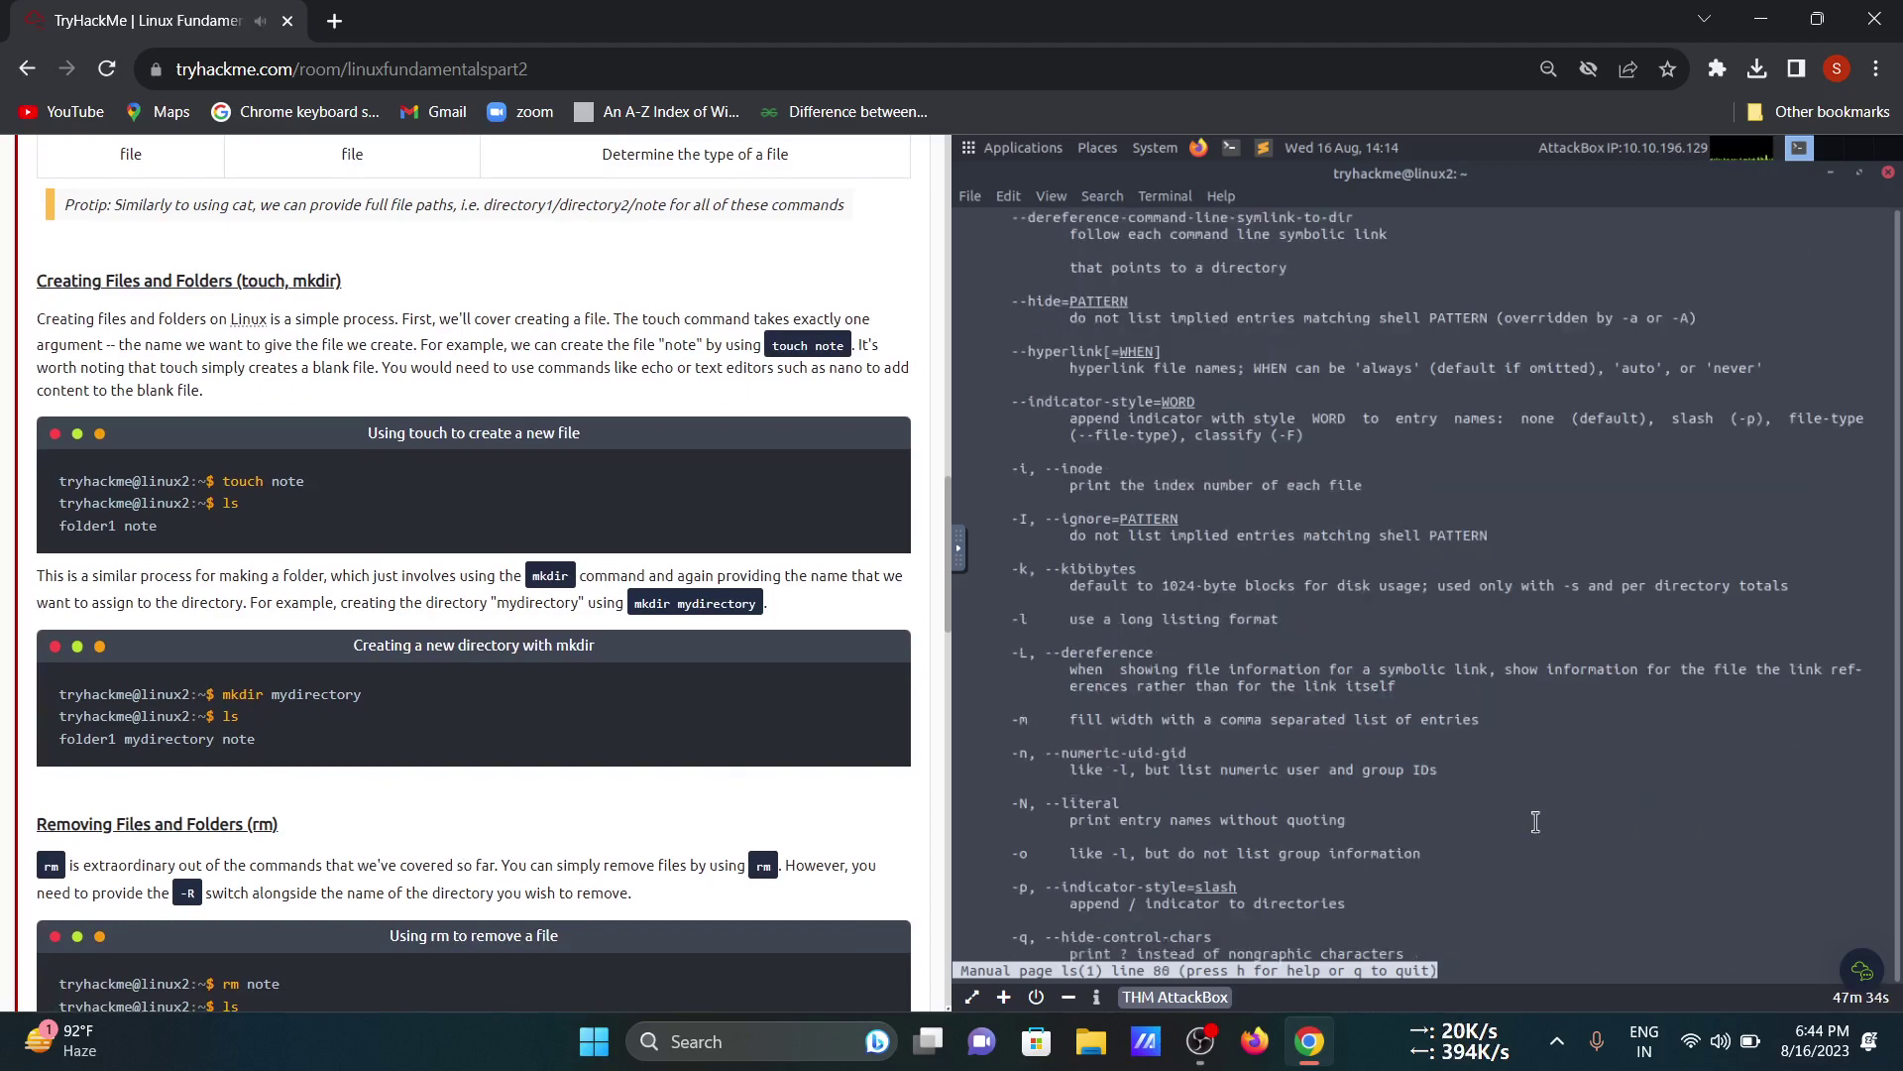
# Quit the ls manual, create an empty file 'note' with touch, and list the home folder.
pyautogui.scroll(-20, 1536, 822)
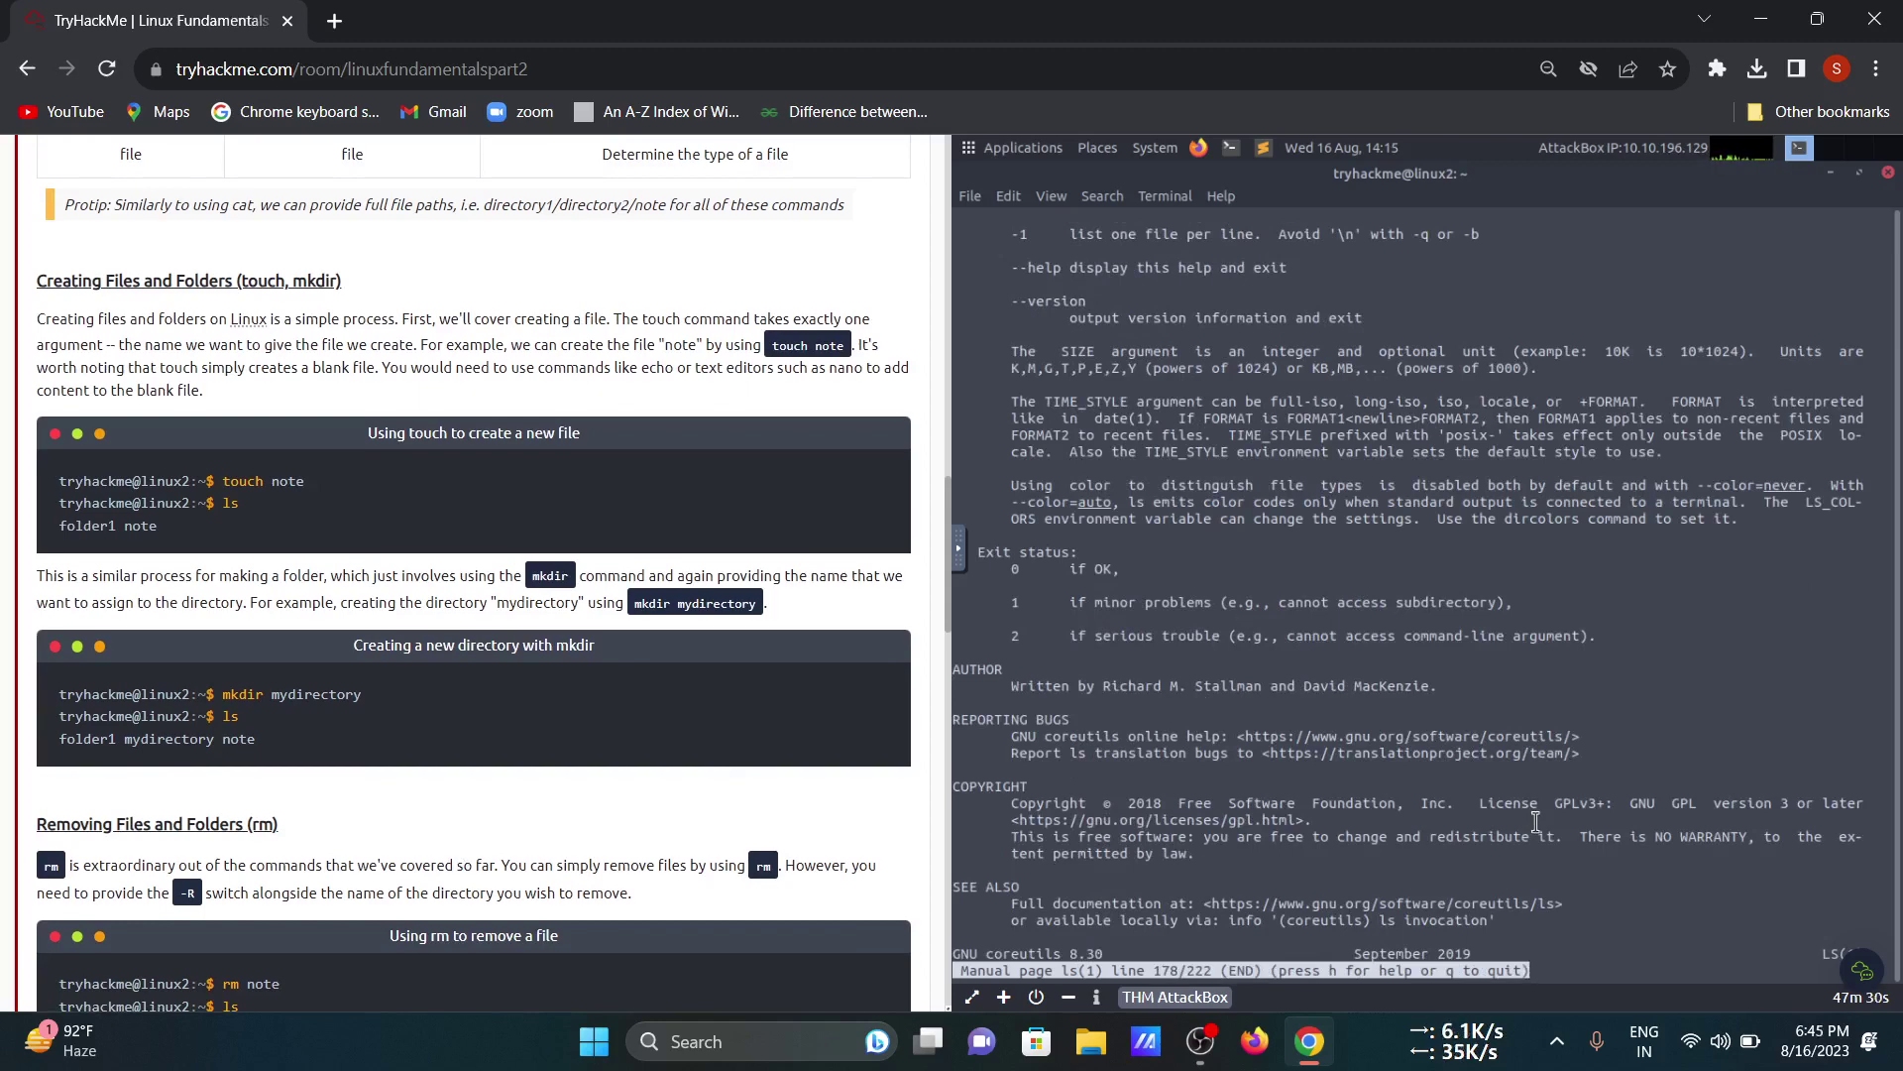
pyautogui.press('q')
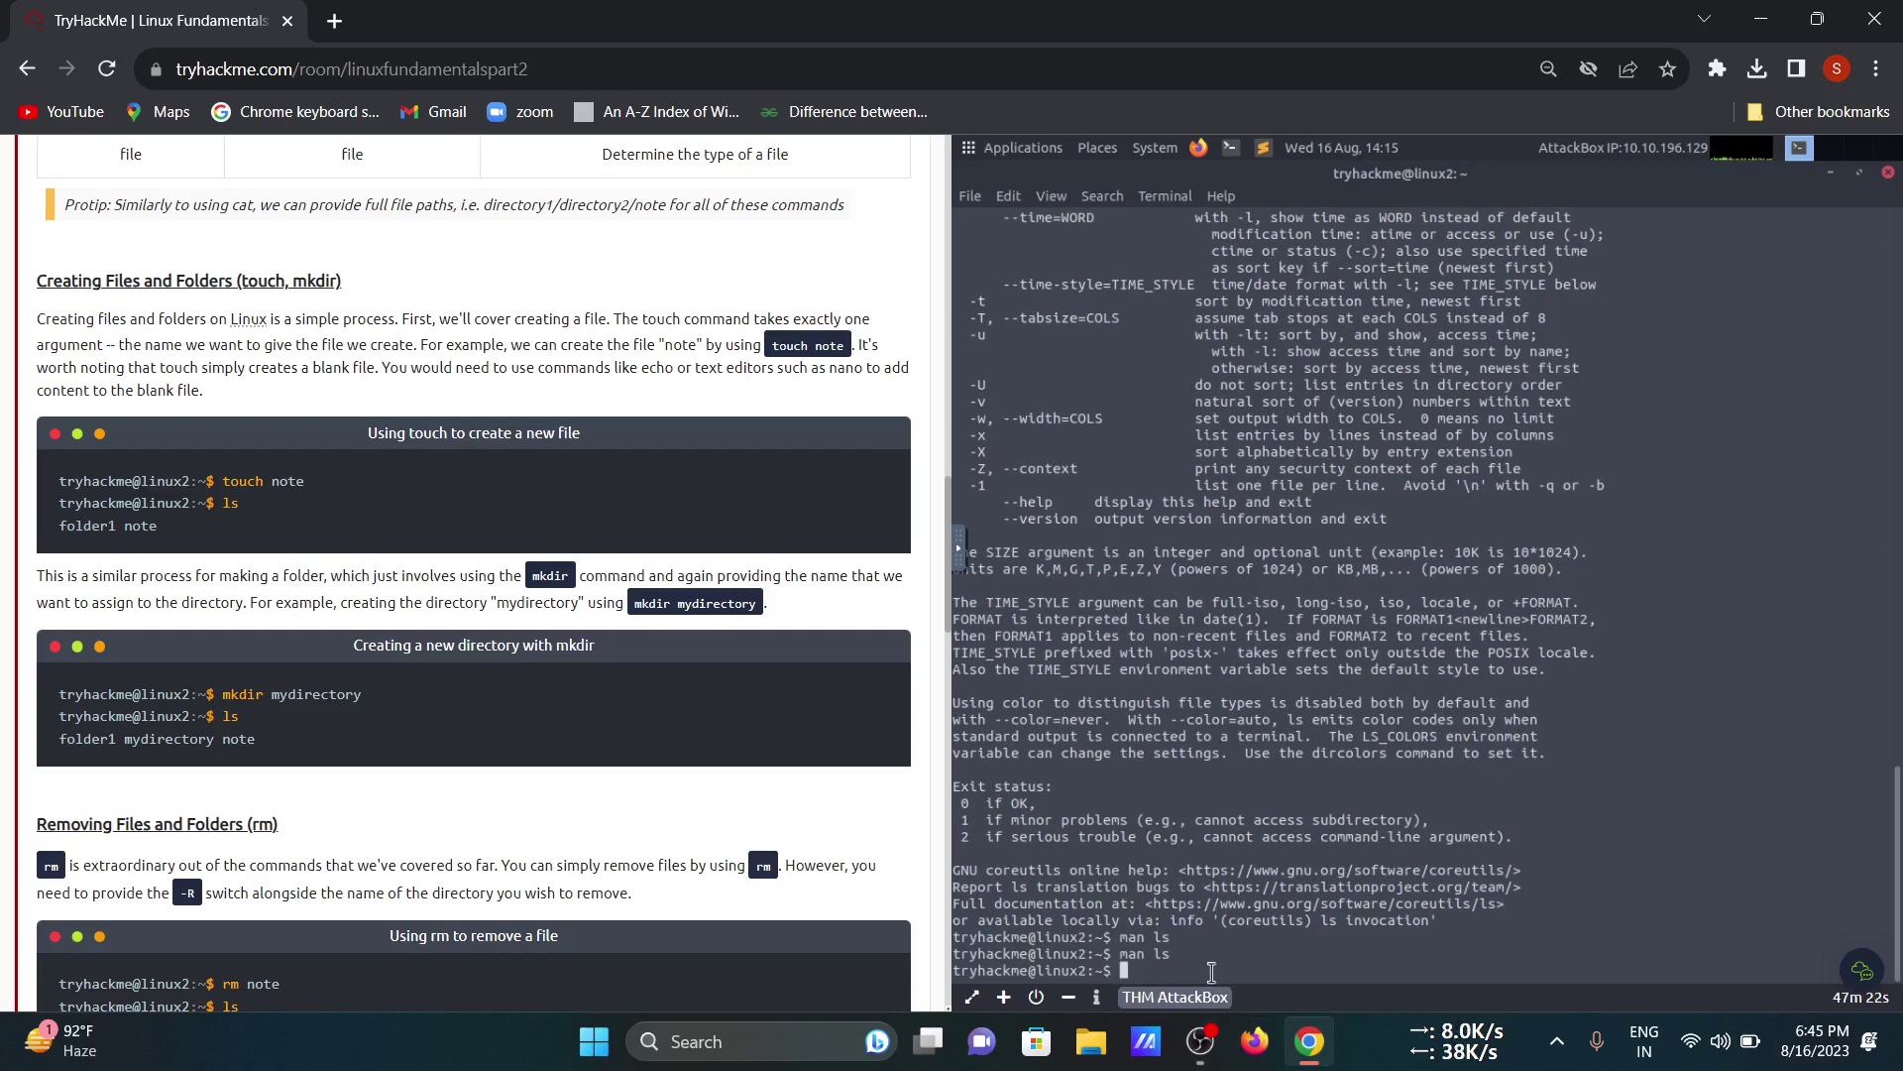
pyautogui.write('to')
pyautogui.write('uch')
pyautogui.write('not')
pyautogui.write('e')
pyautogui.press('Return')
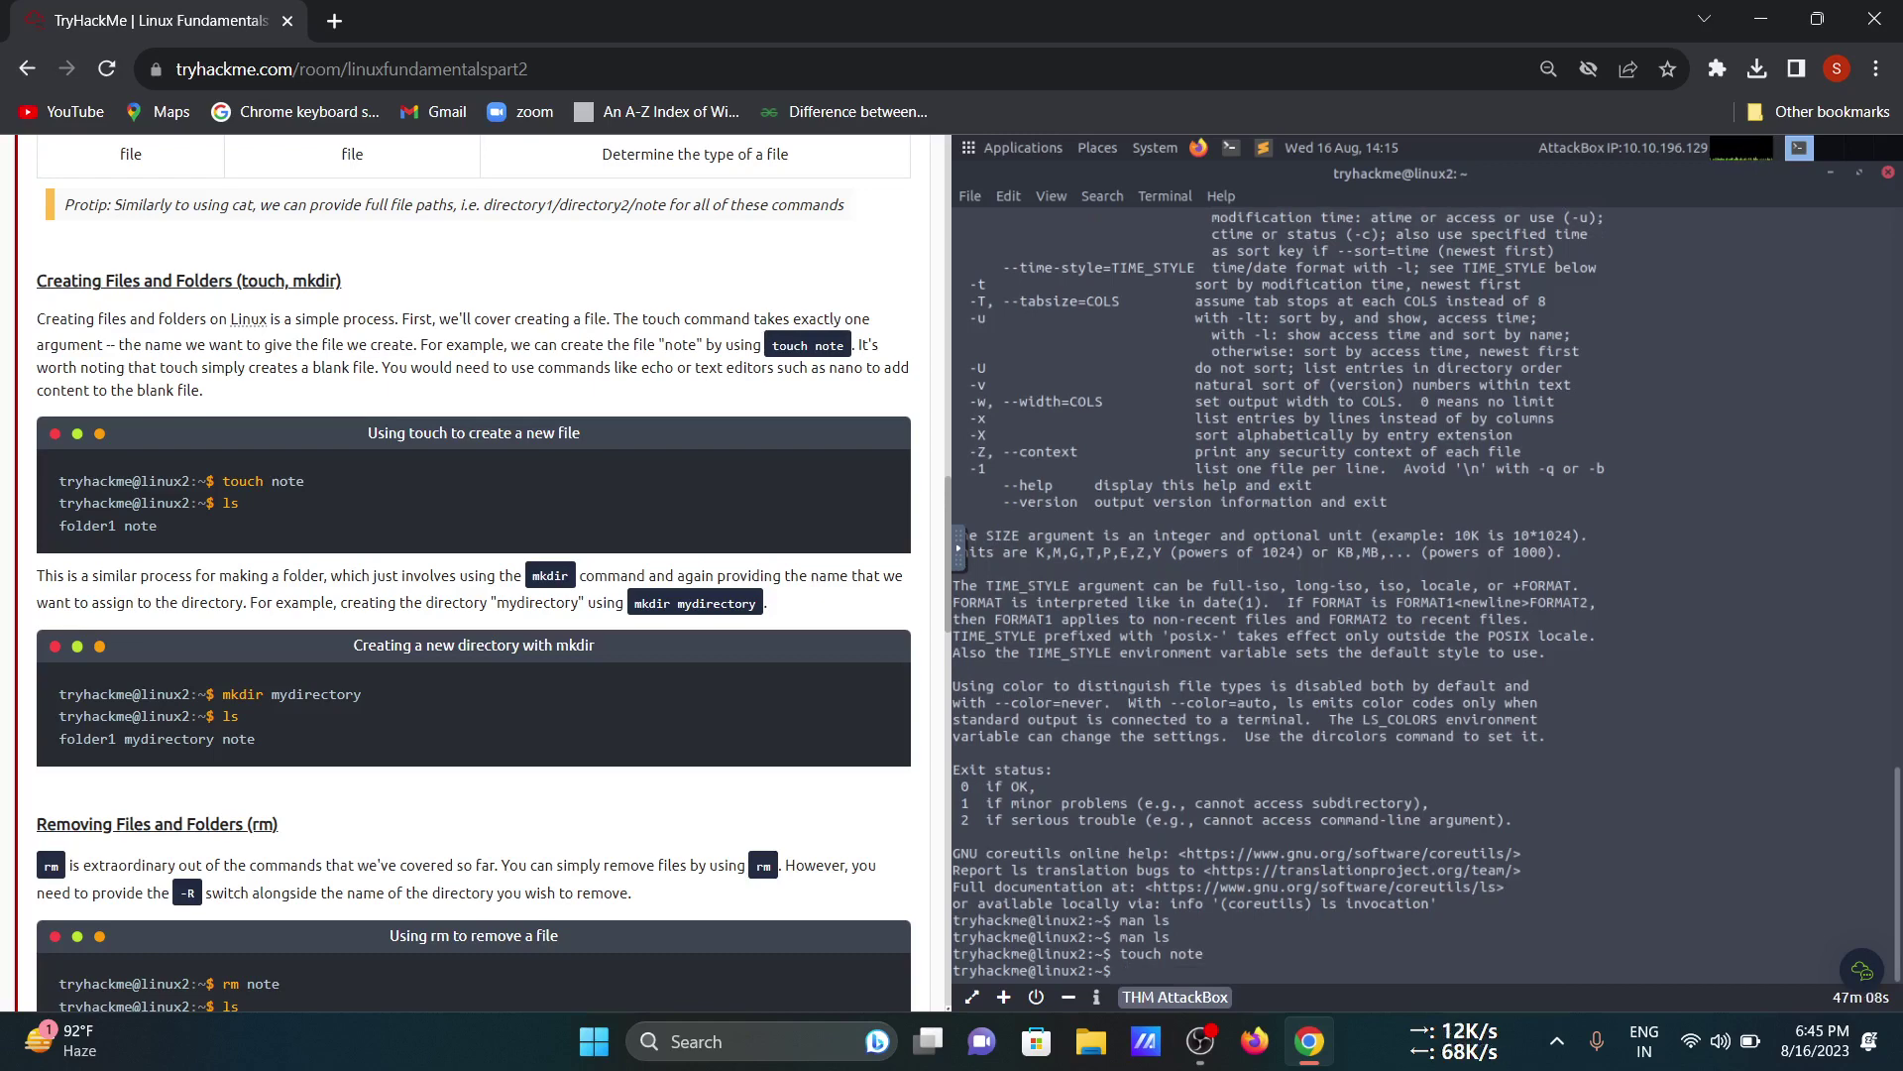
pyautogui.write('ls')
pyautogui.press('Return')
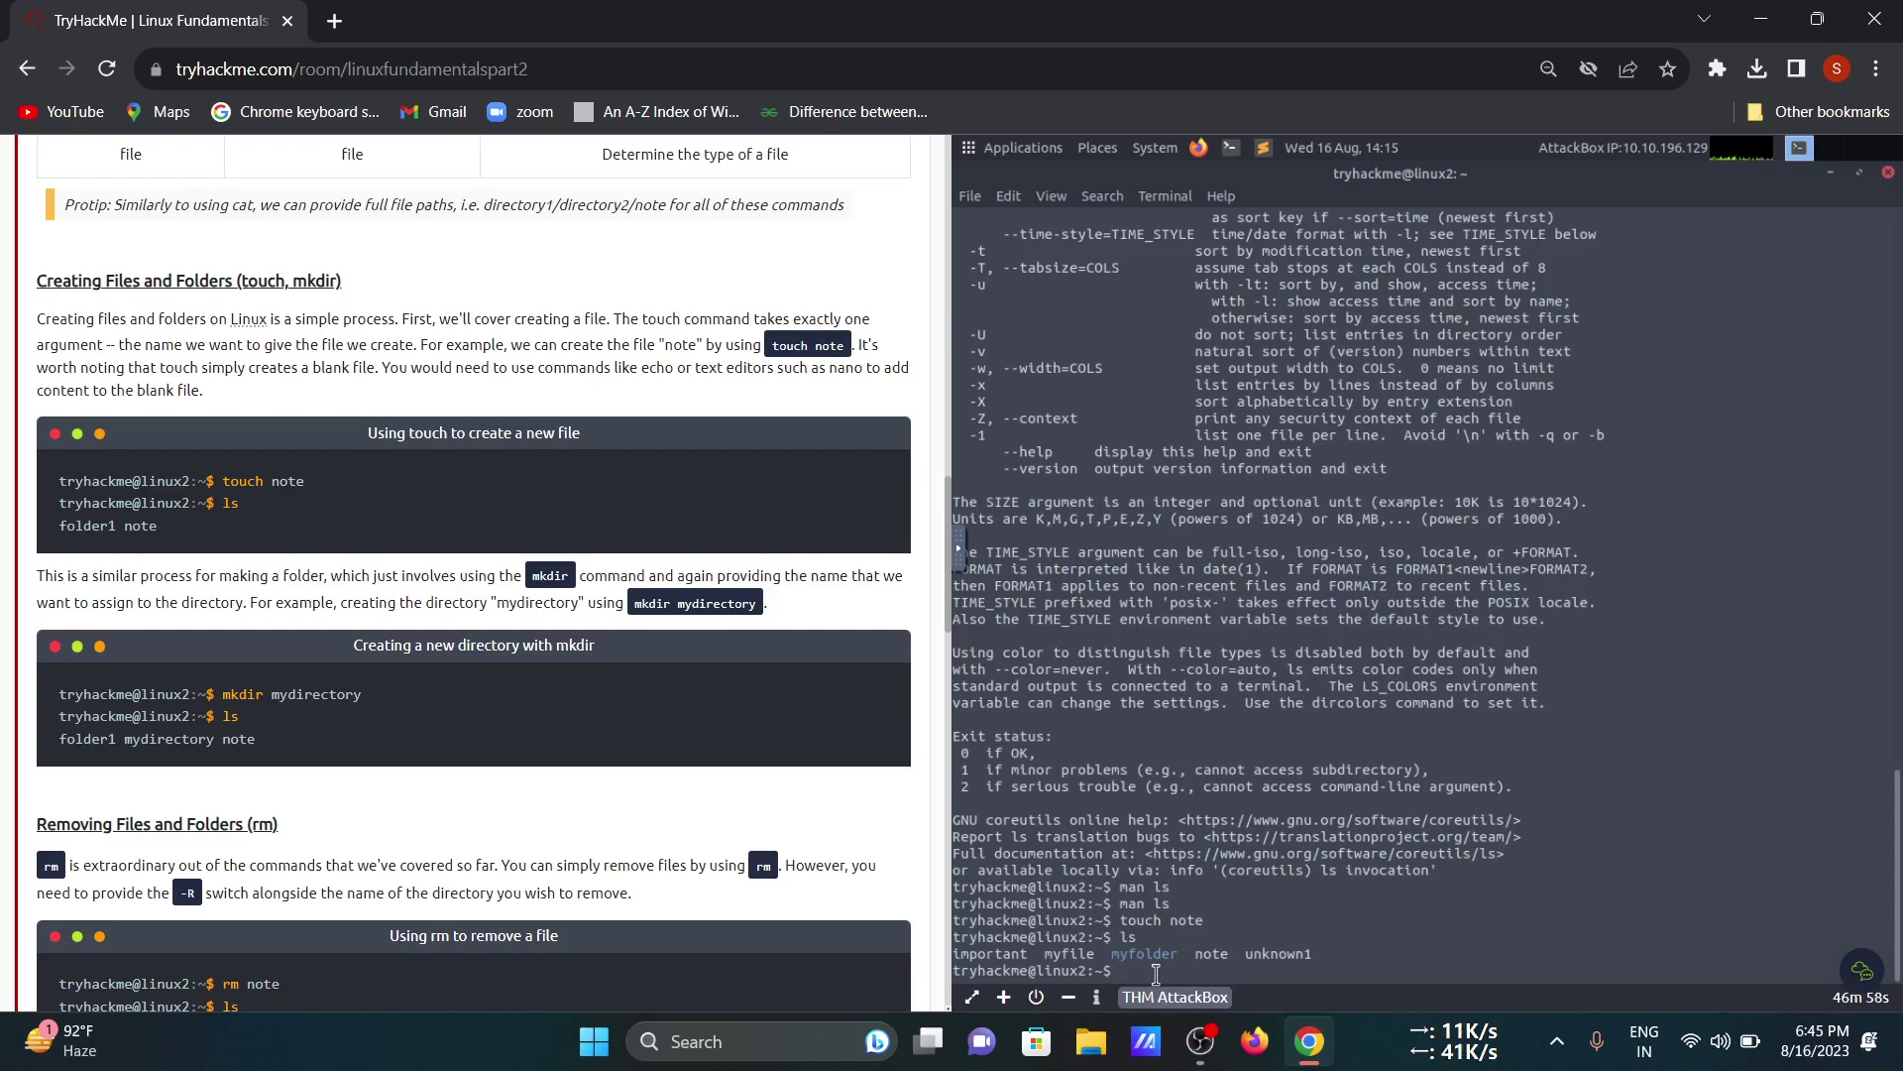
# Show note's contents with cat, make the sangam folder, then list the folder normally and with ls -l.
pyautogui.write('c')
pyautogui.write('at n')
pyautogui.write('ote')
pyautogui.press('Return')
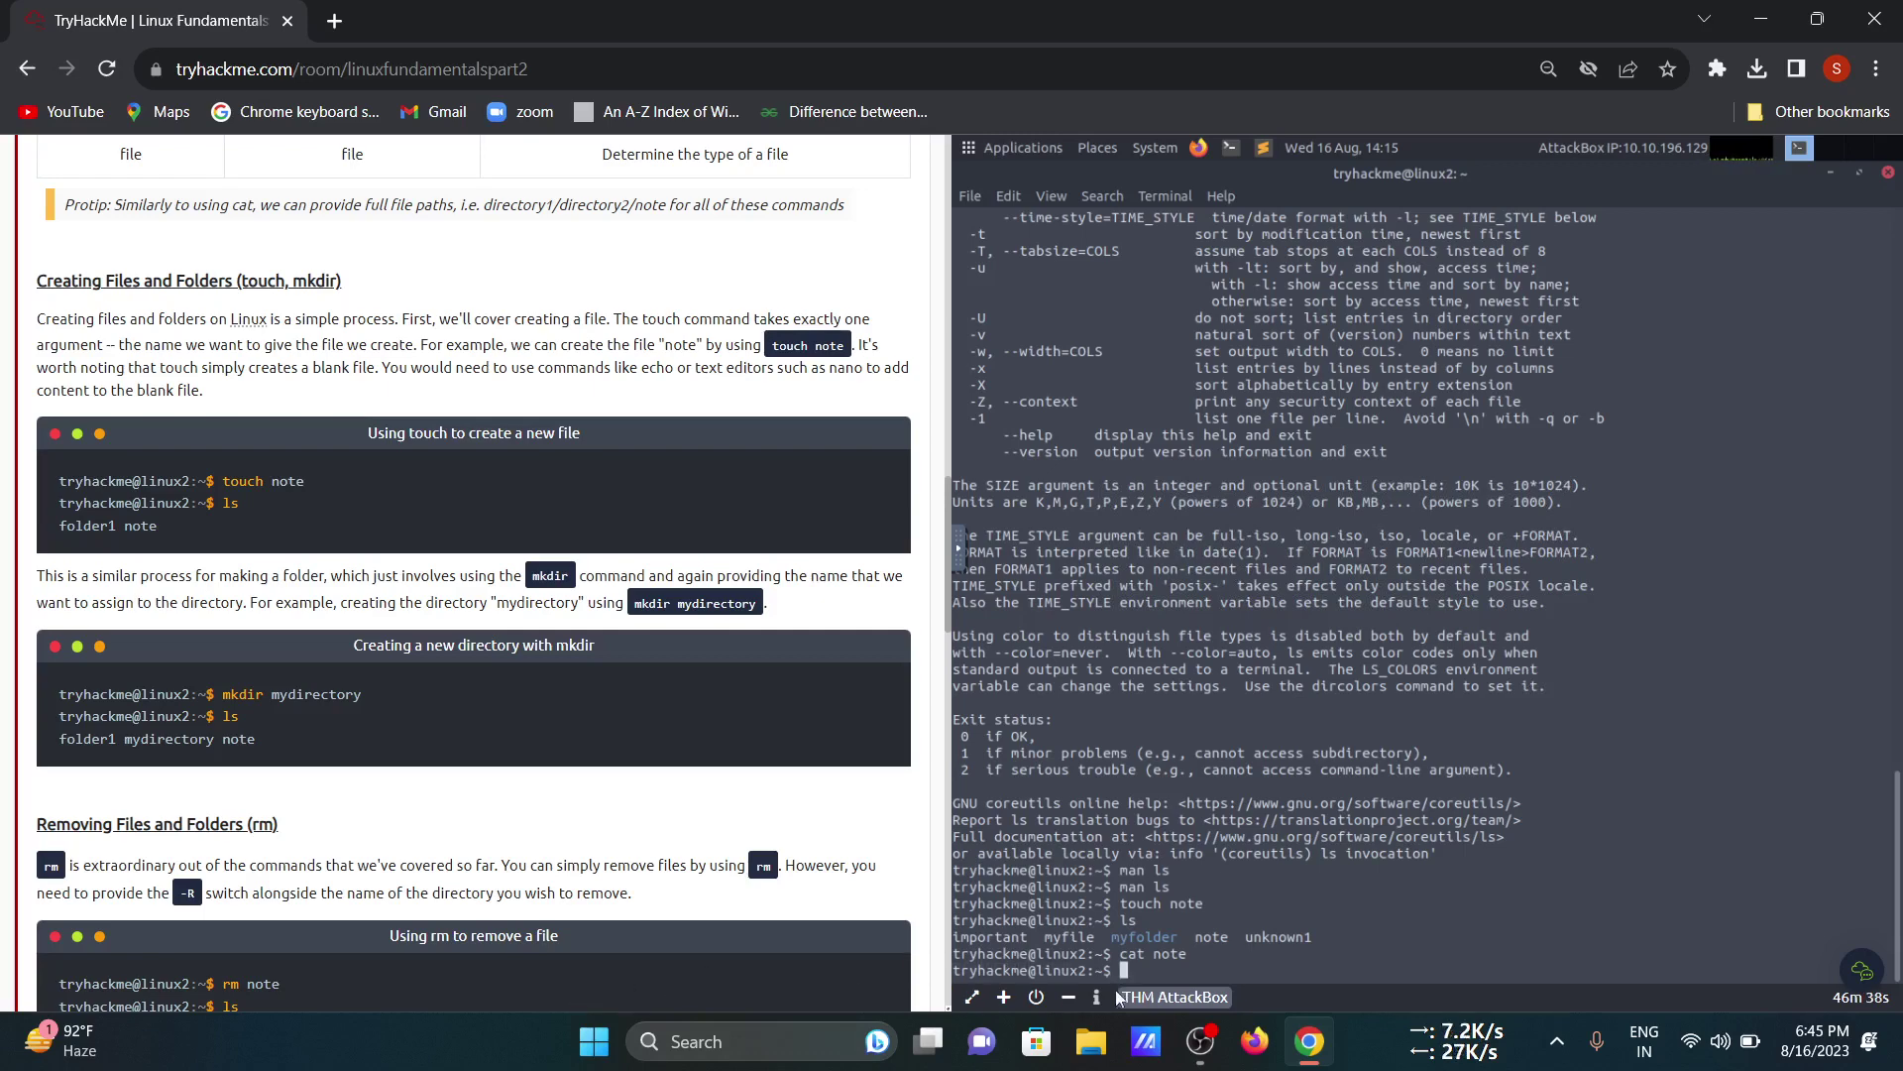
pyautogui.write('m')
pyautogui.write('kdir')
pyautogui.write('san')
pyautogui.write('gam')
pyautogui.press('Return')
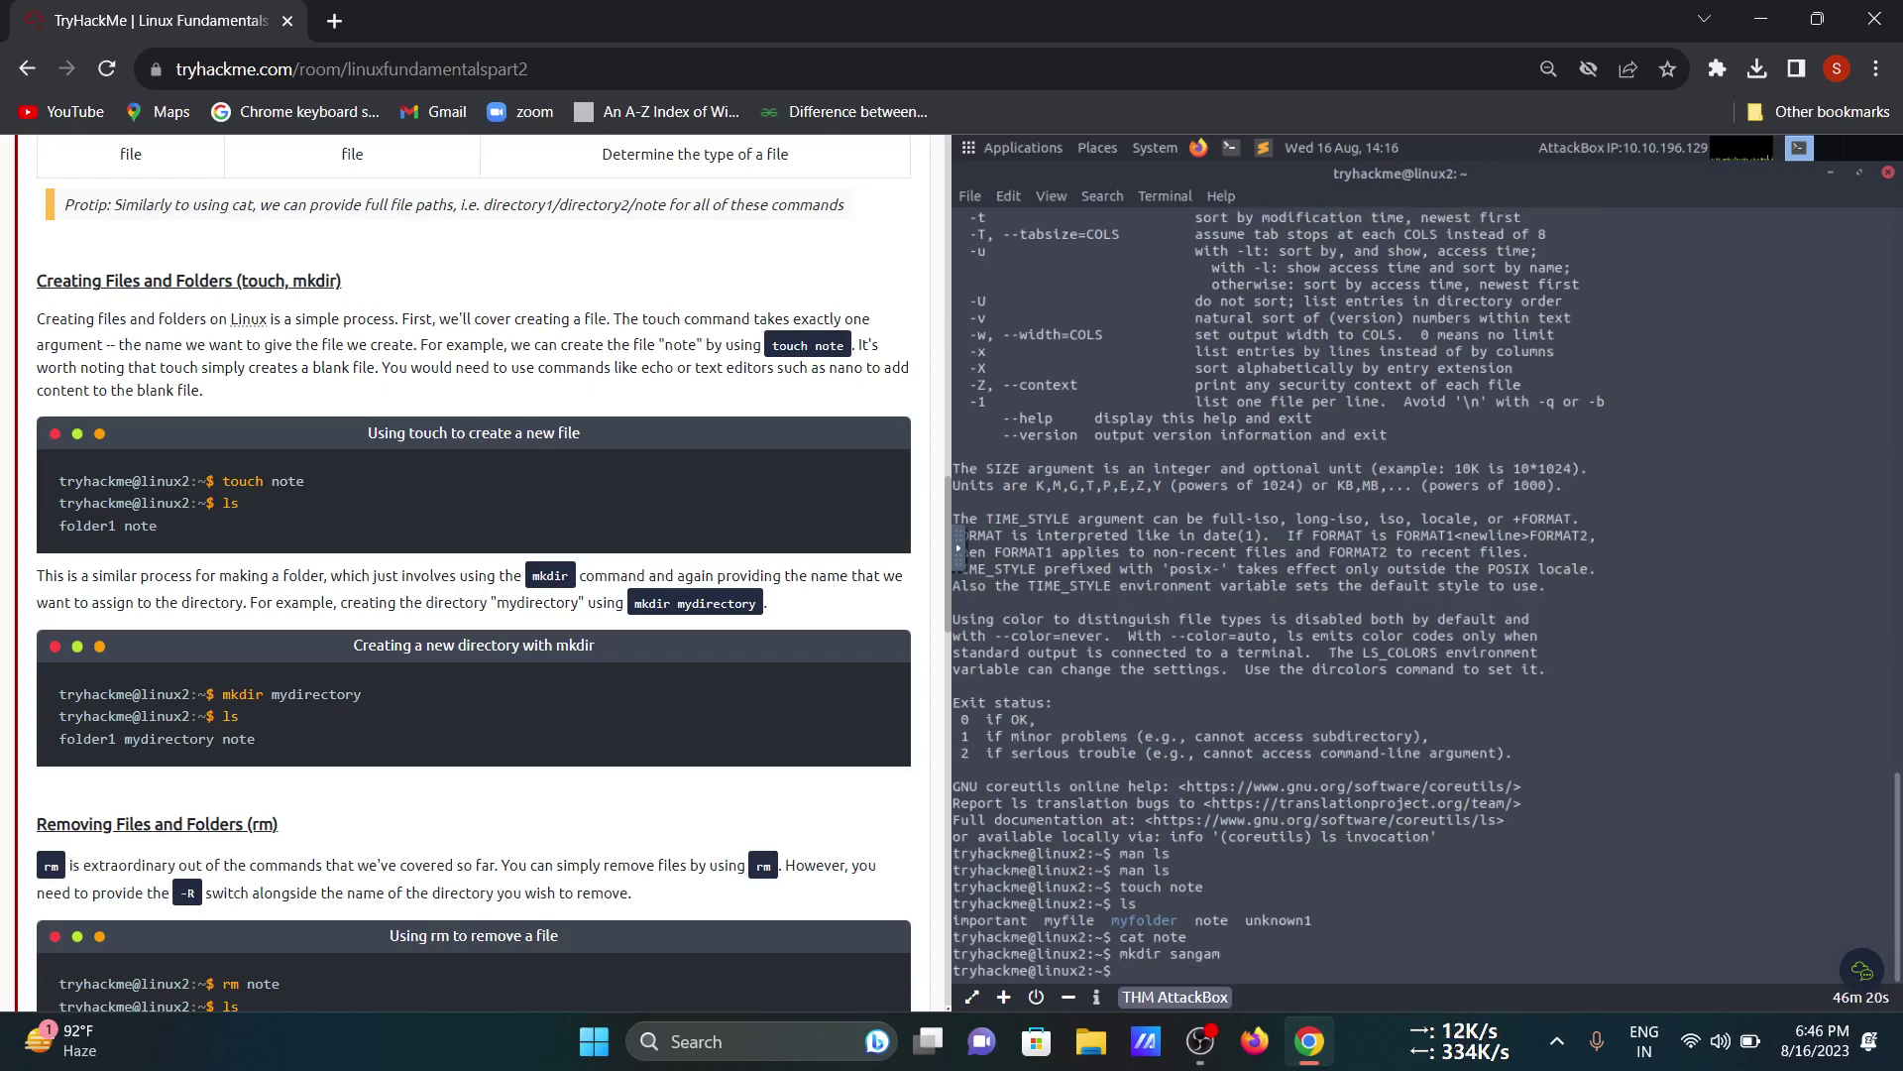
pyautogui.write('ls')
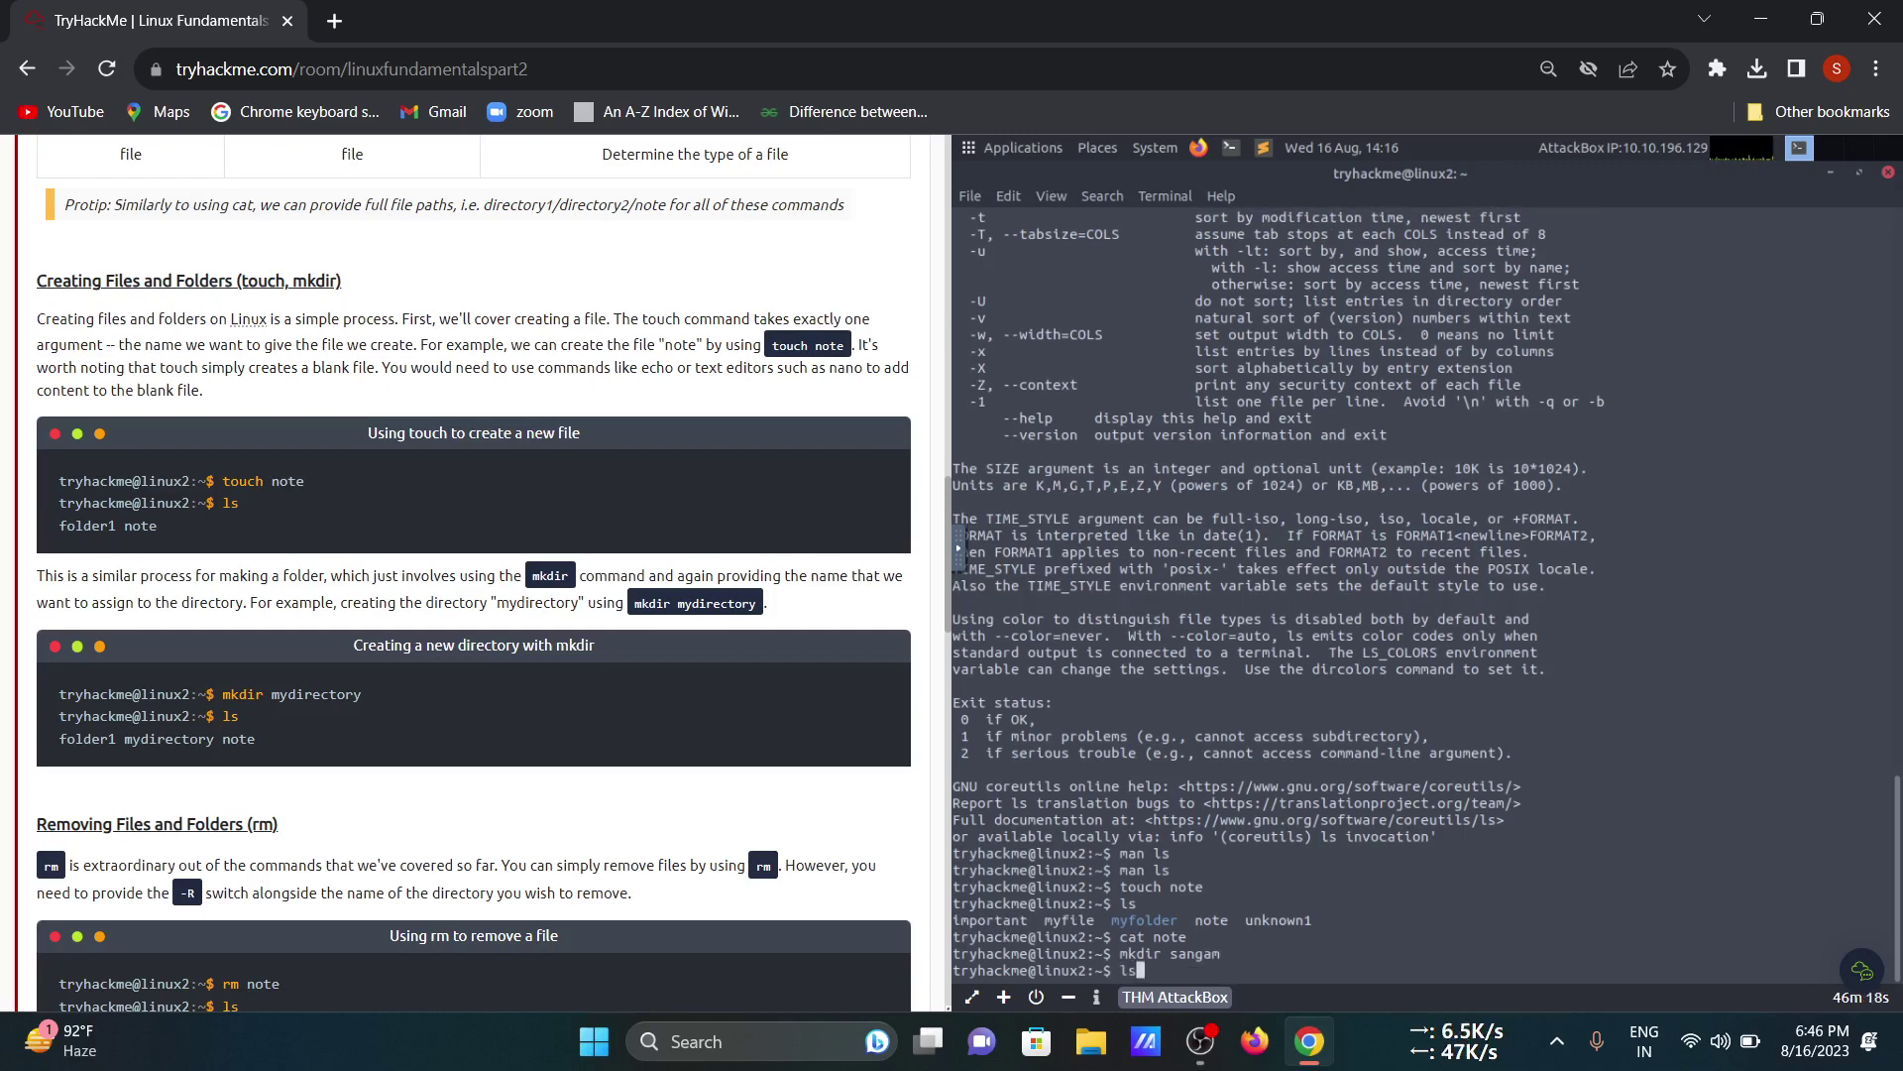
pyautogui.press('Return')
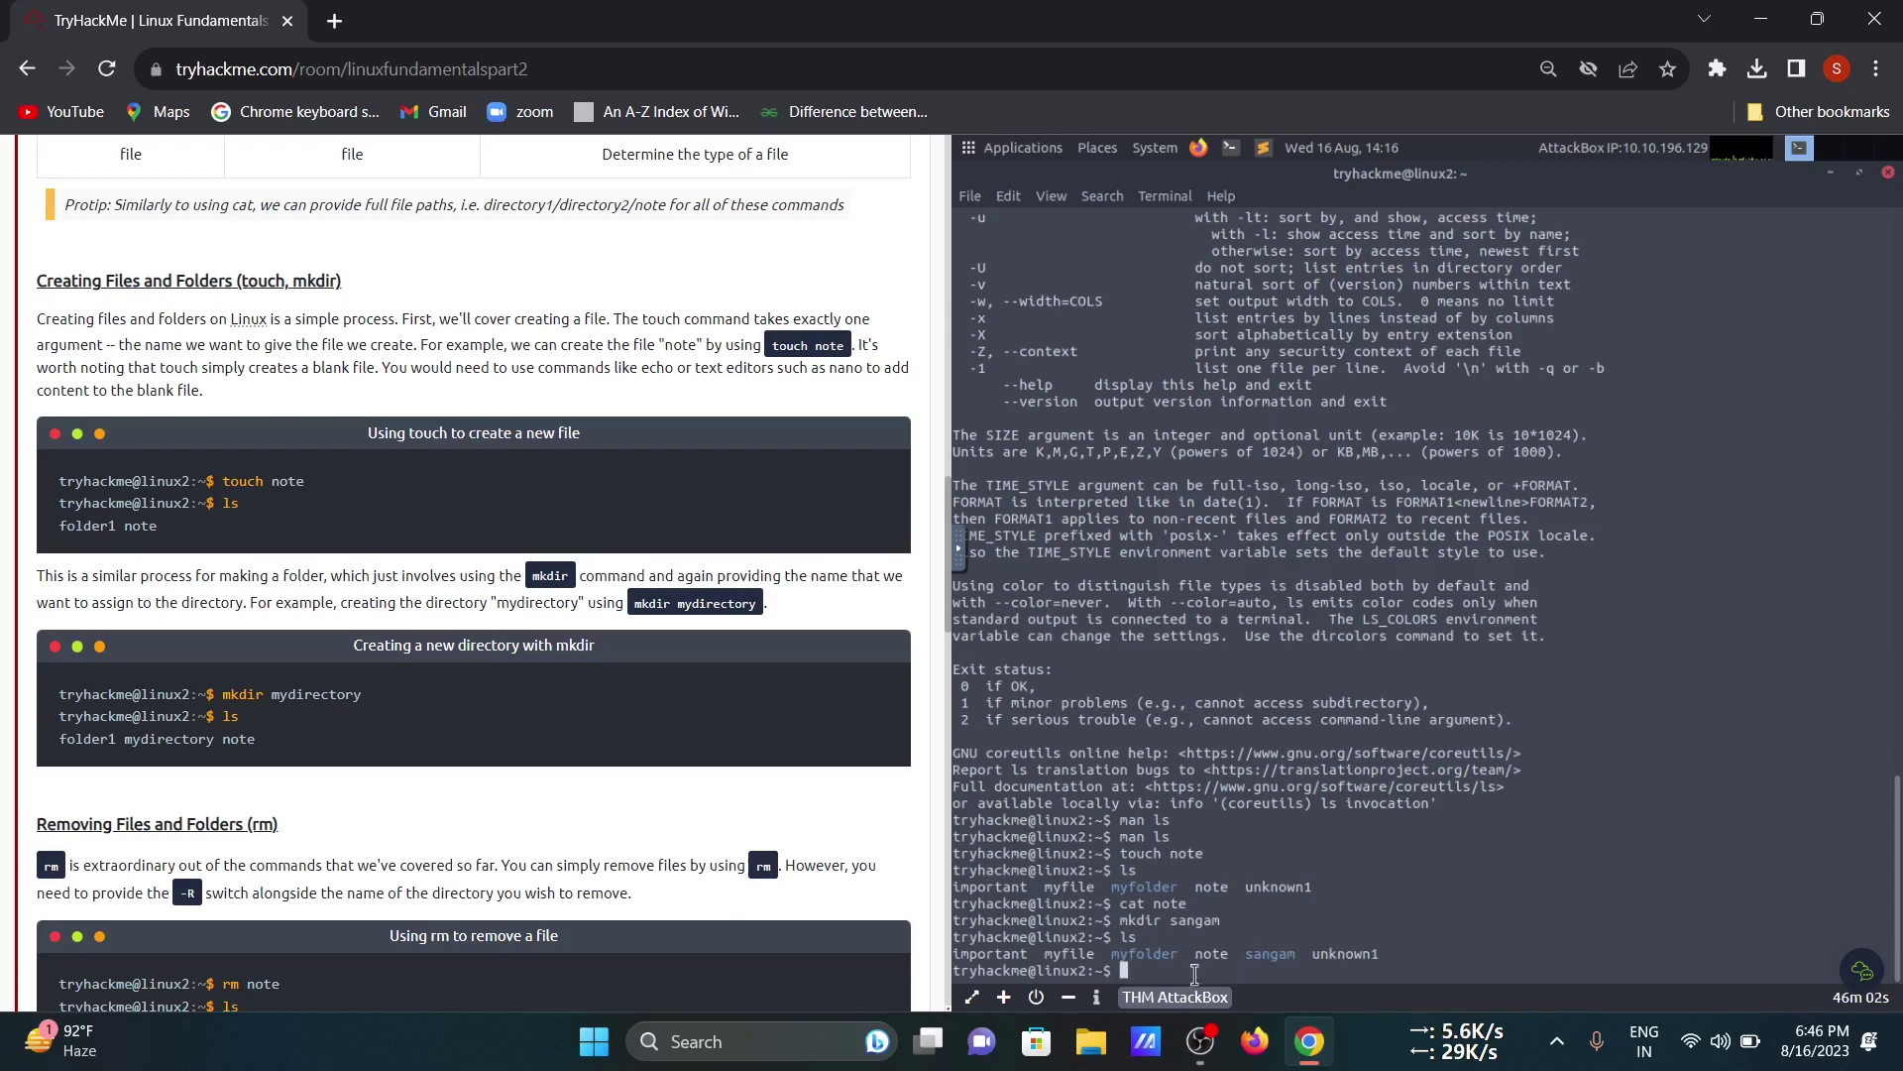
pyautogui.write('ls ')
pyautogui.write('-l')
pyautogui.press('Return')
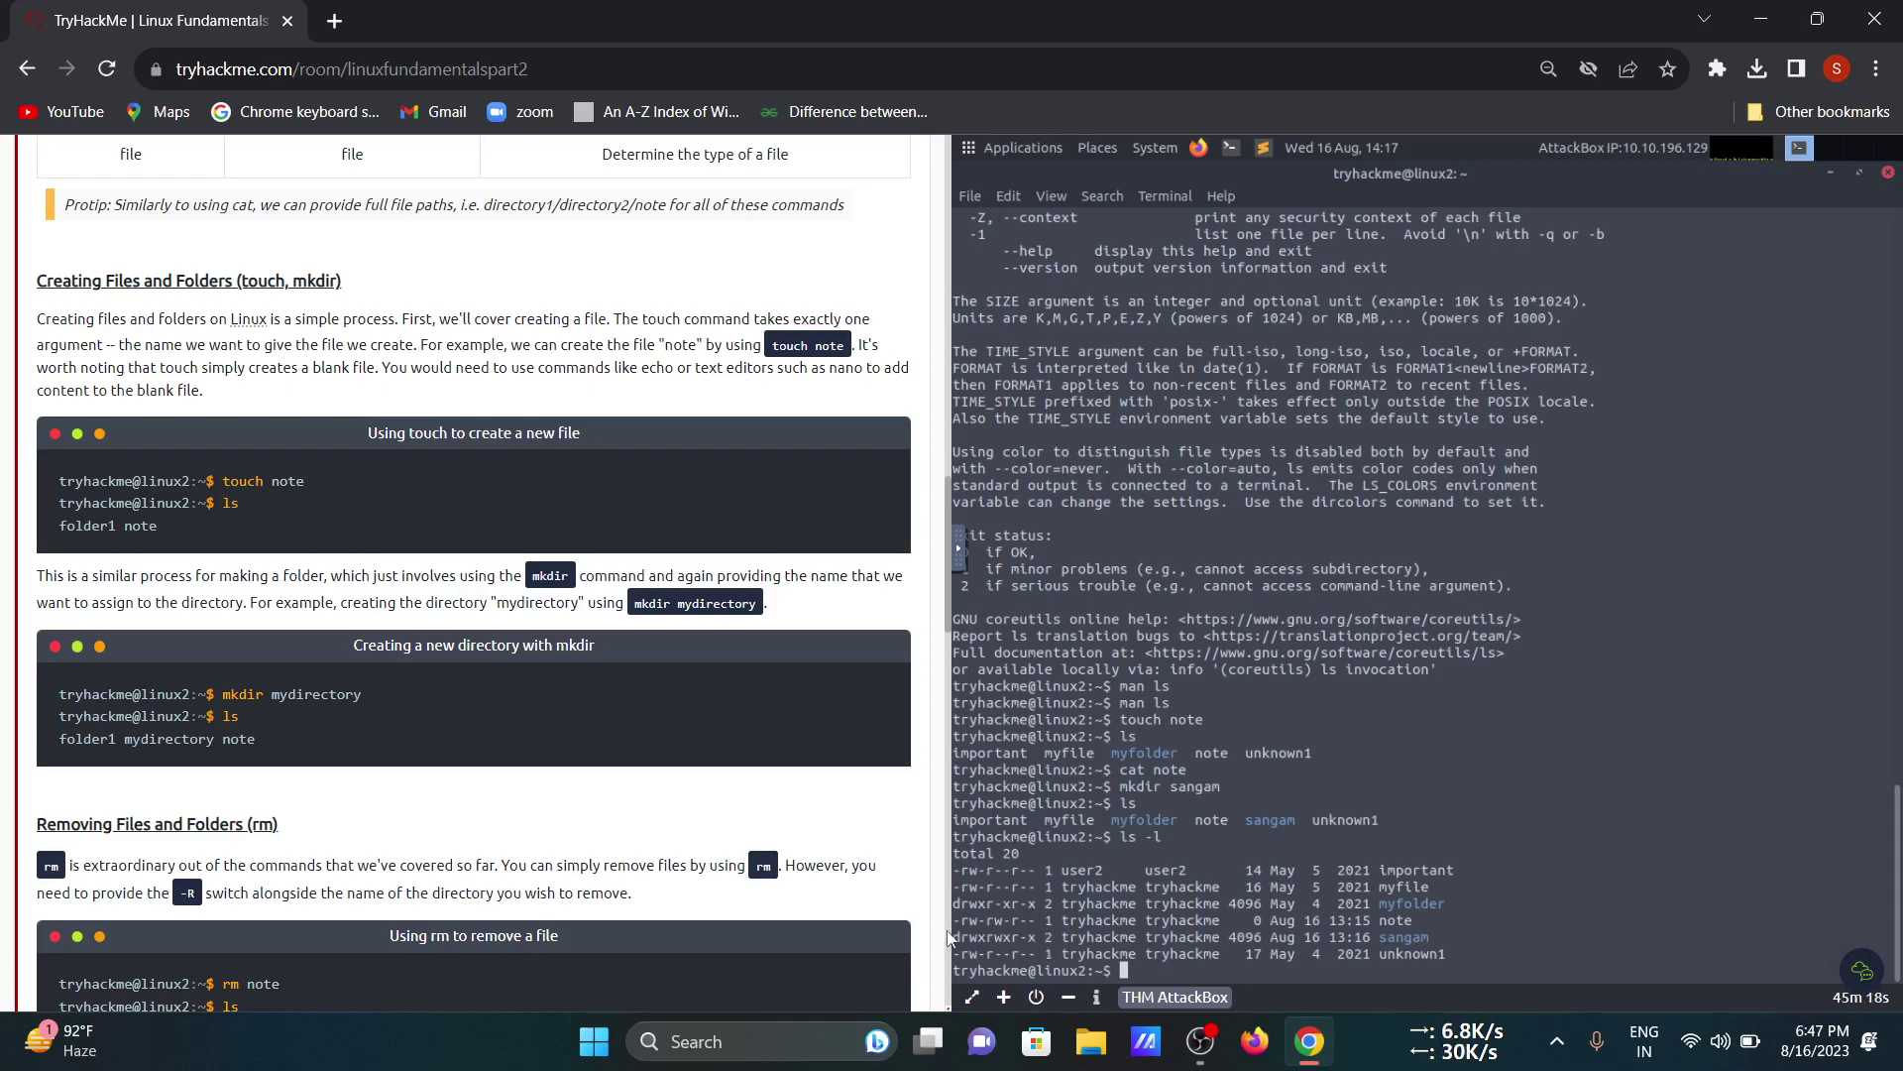
pyautogui.scroll(-2, 382, 893)
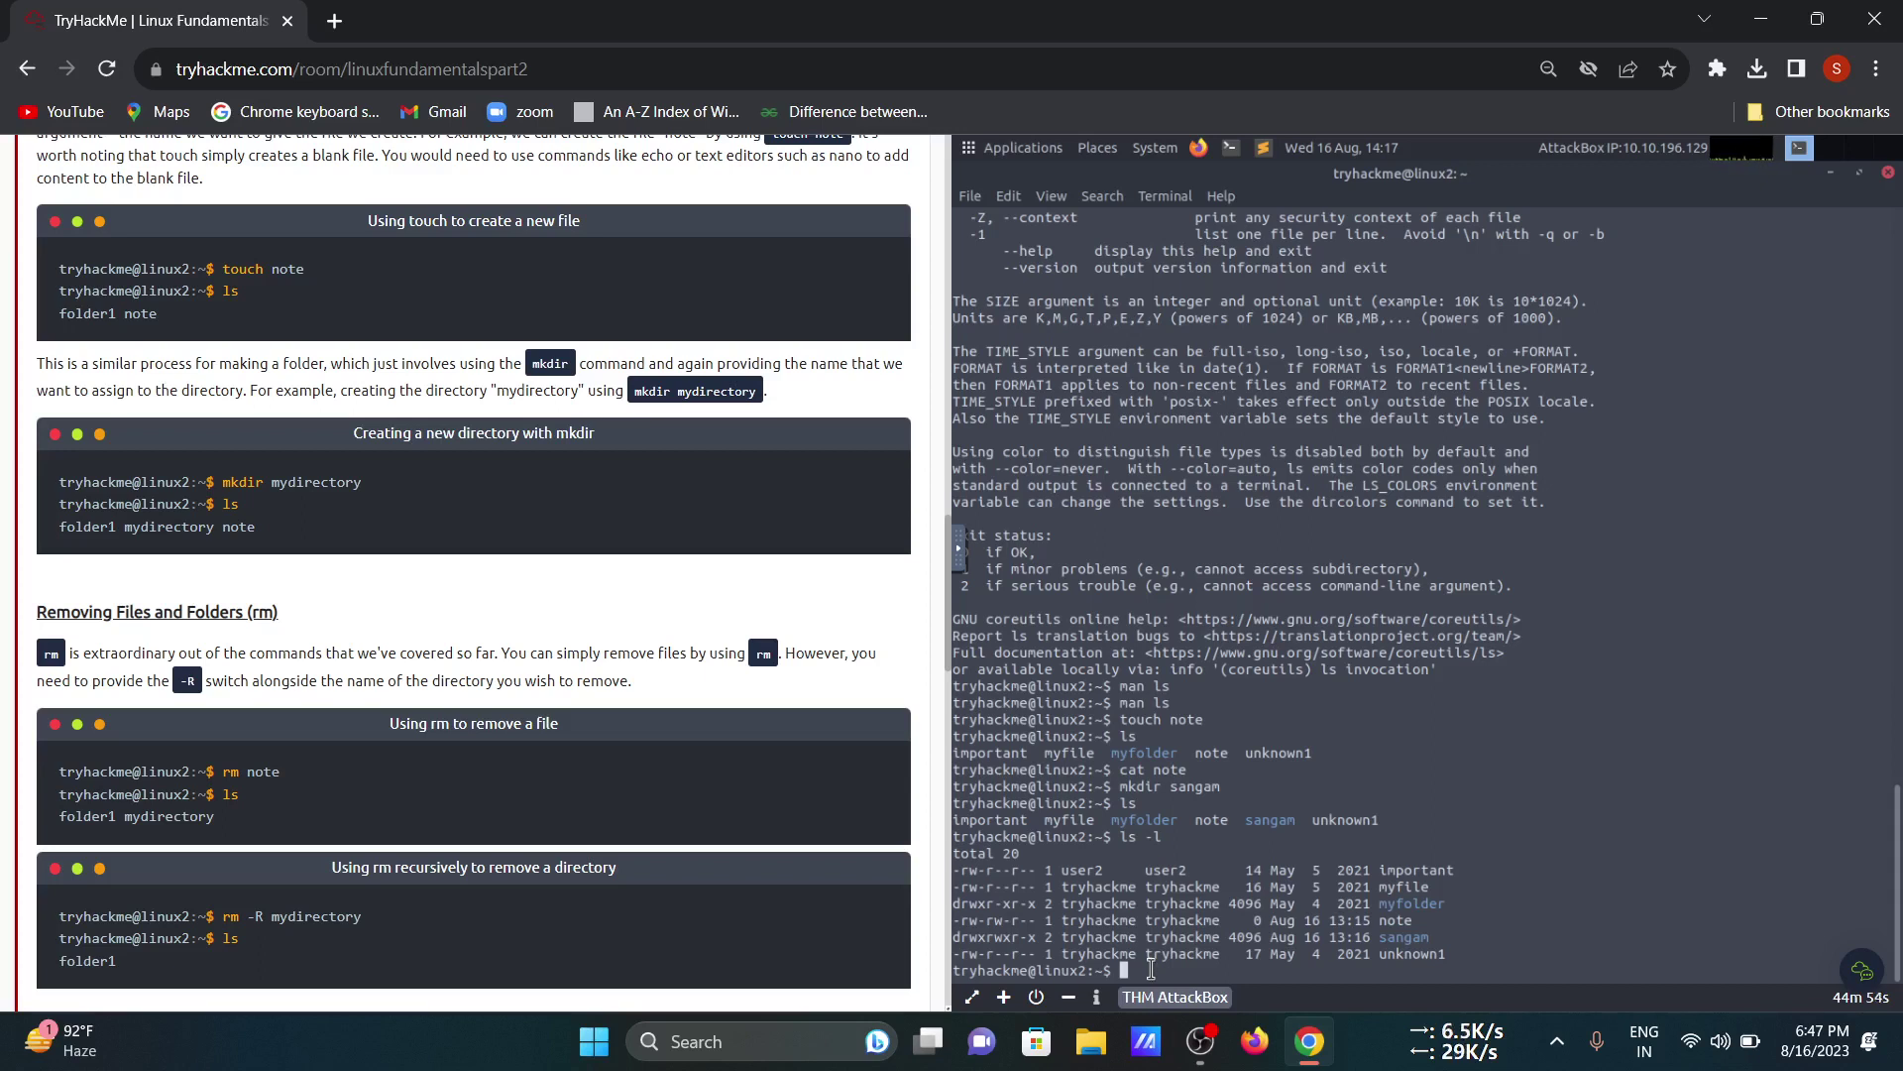
# Clear the terminal, delete the note file with rm, and confirm it is gone with ls.
pyautogui.write('cl')
pyautogui.write('ear')
pyautogui.press('Return')
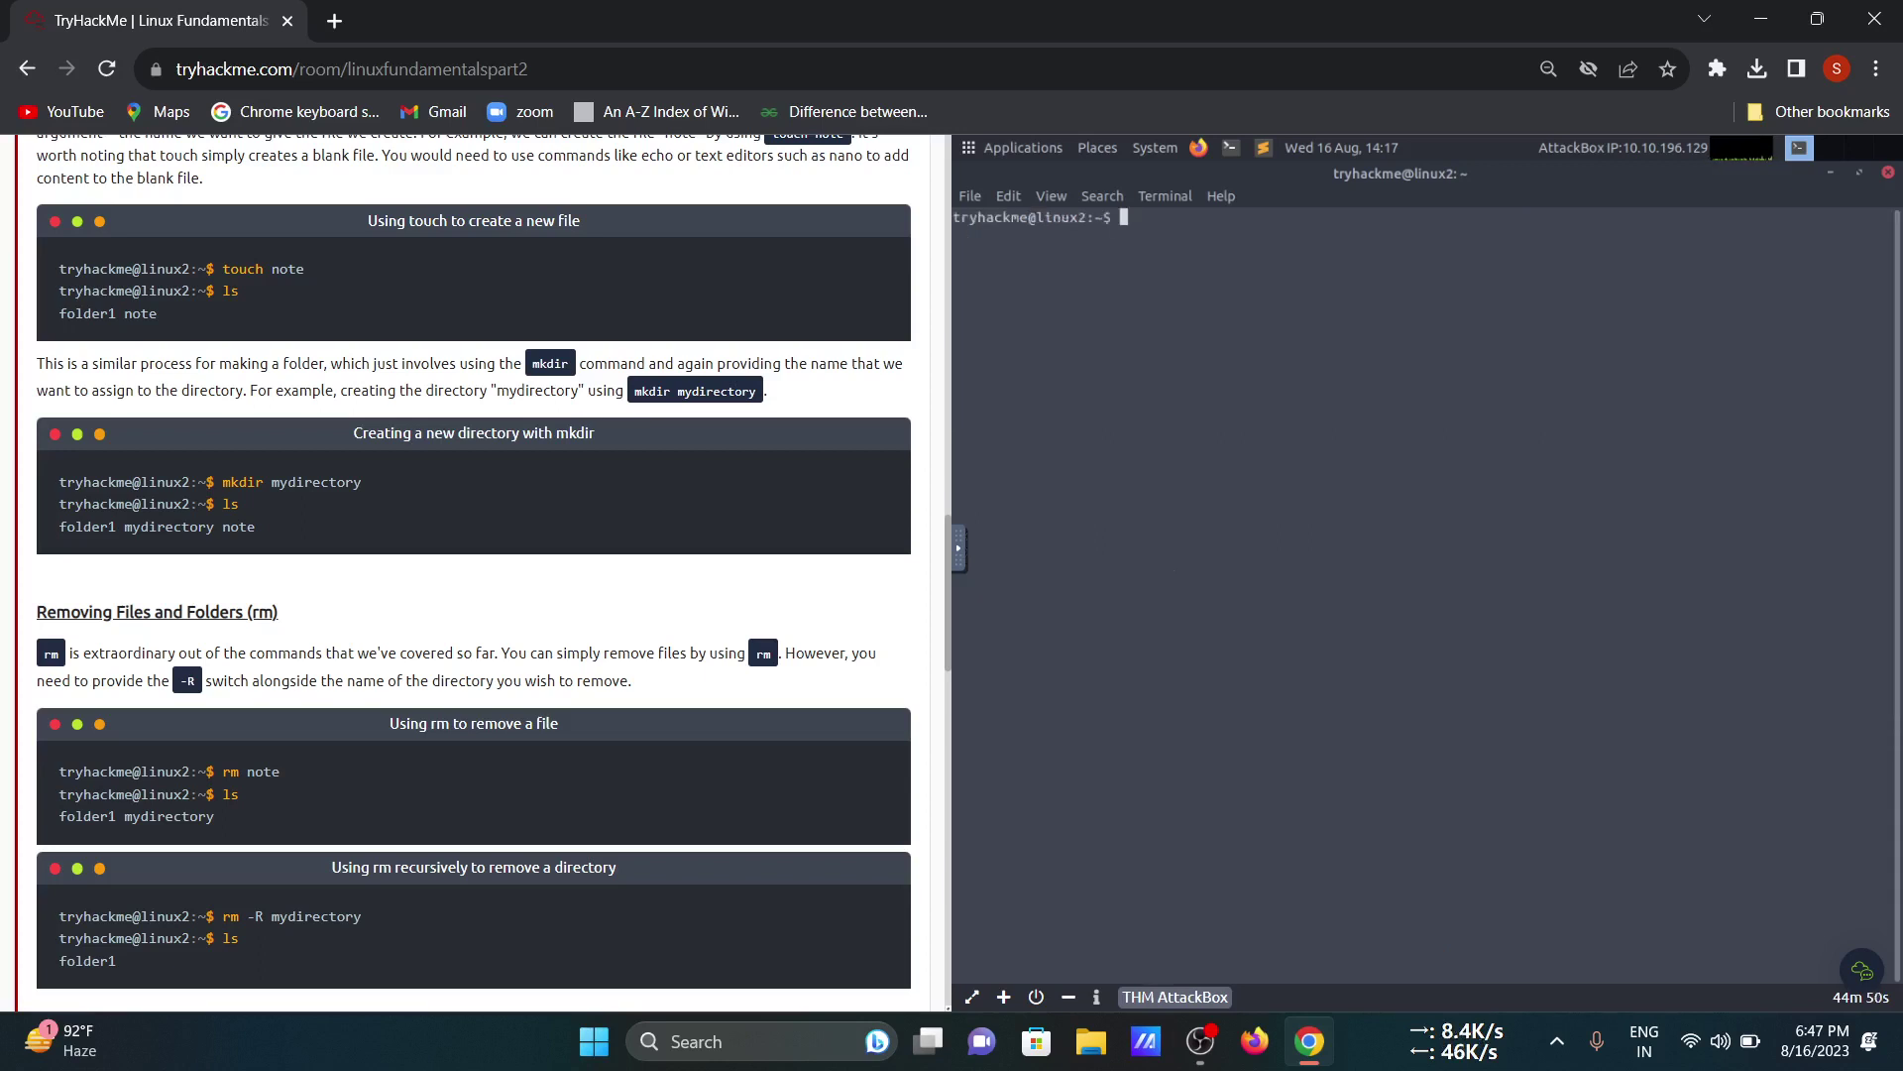
pyautogui.write('r')
pyautogui.write('mk')
pyautogui.press('BackSpace')
pyautogui.write('note')
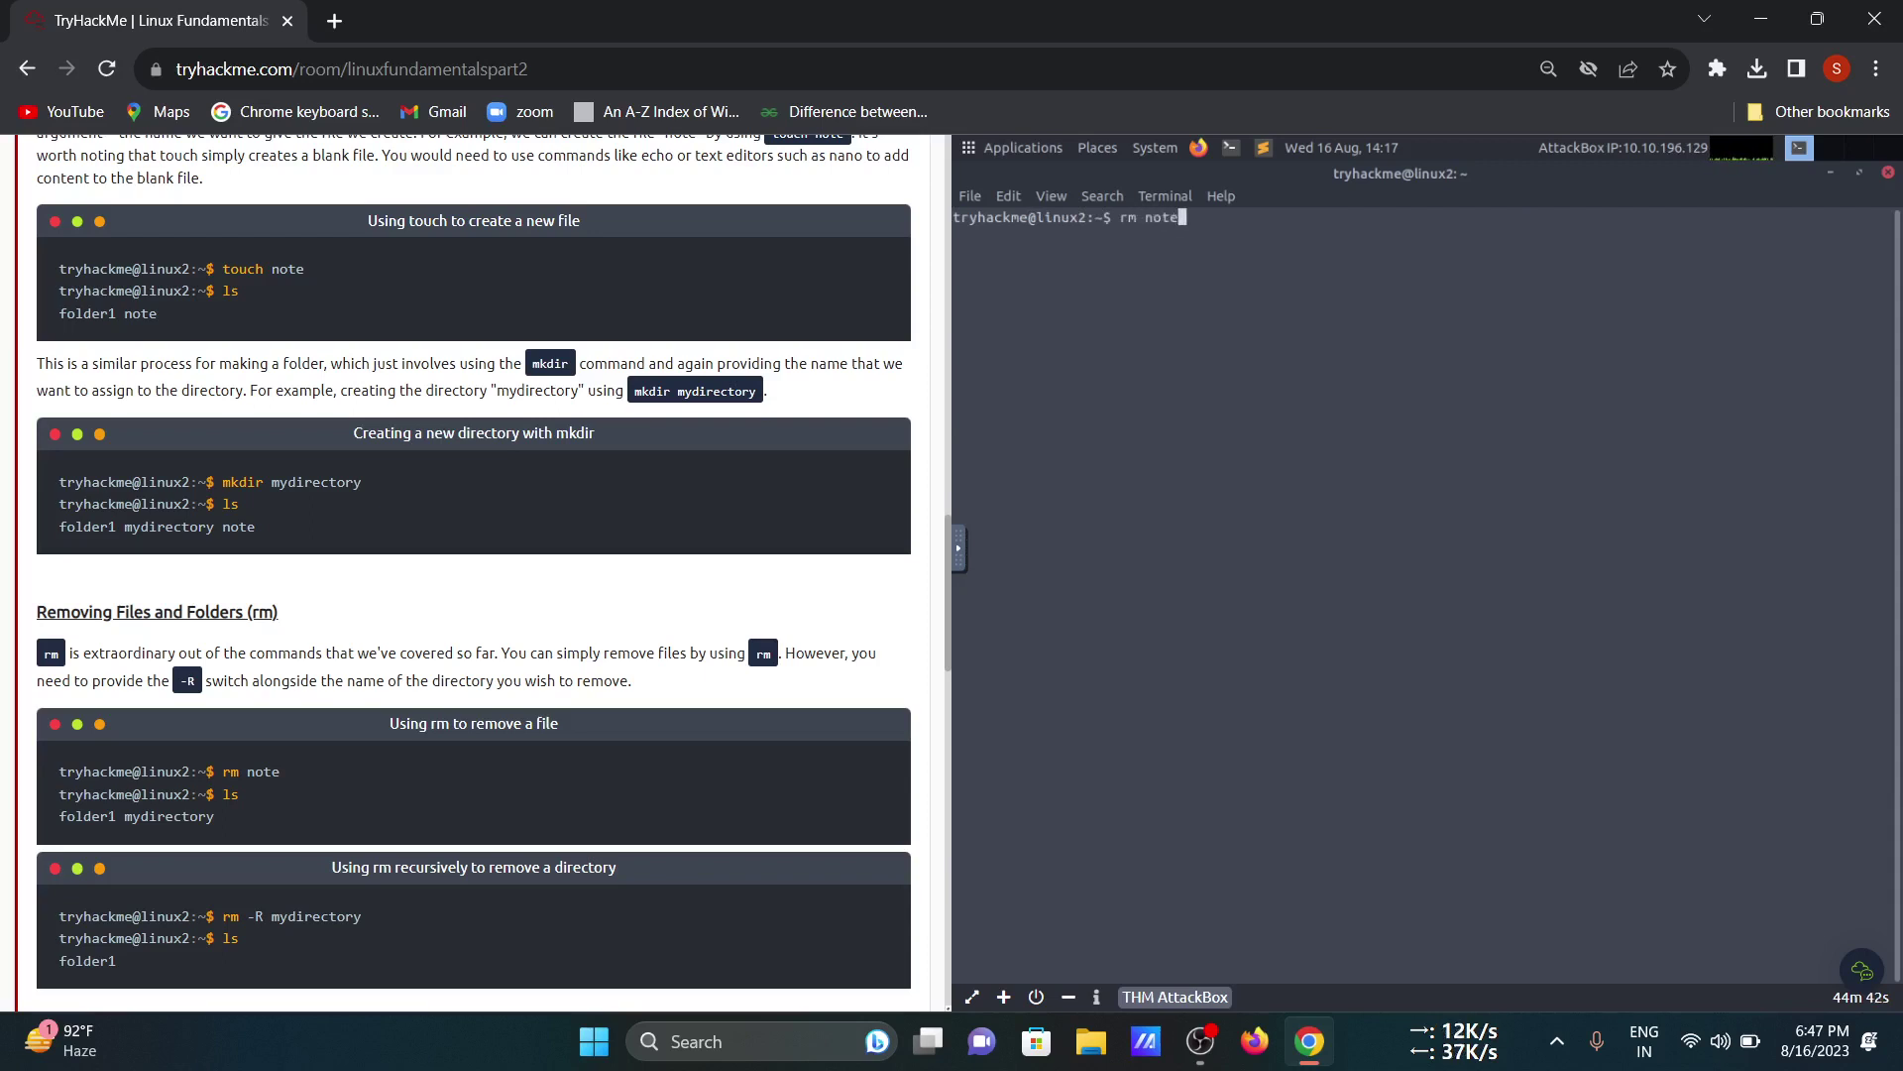
pyautogui.press('Return')
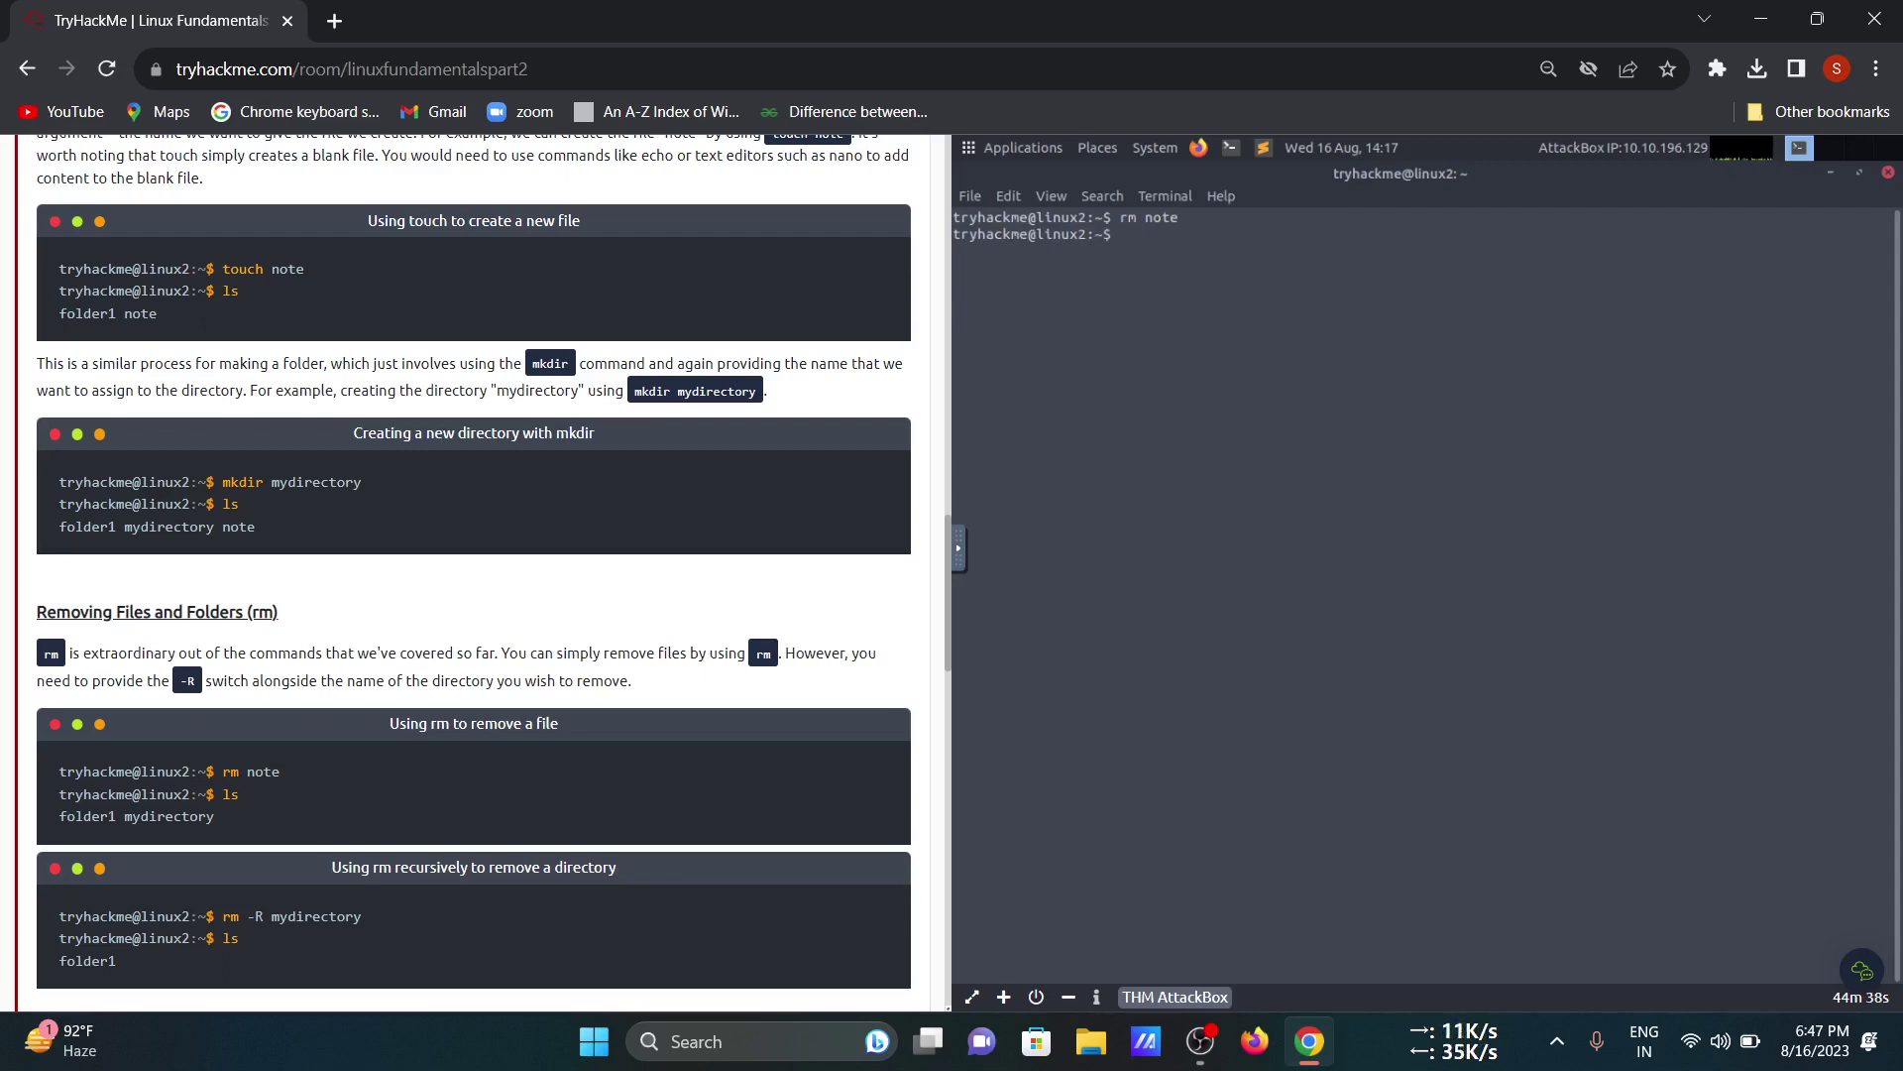
pyautogui.write('ls')
pyautogui.press('Return')
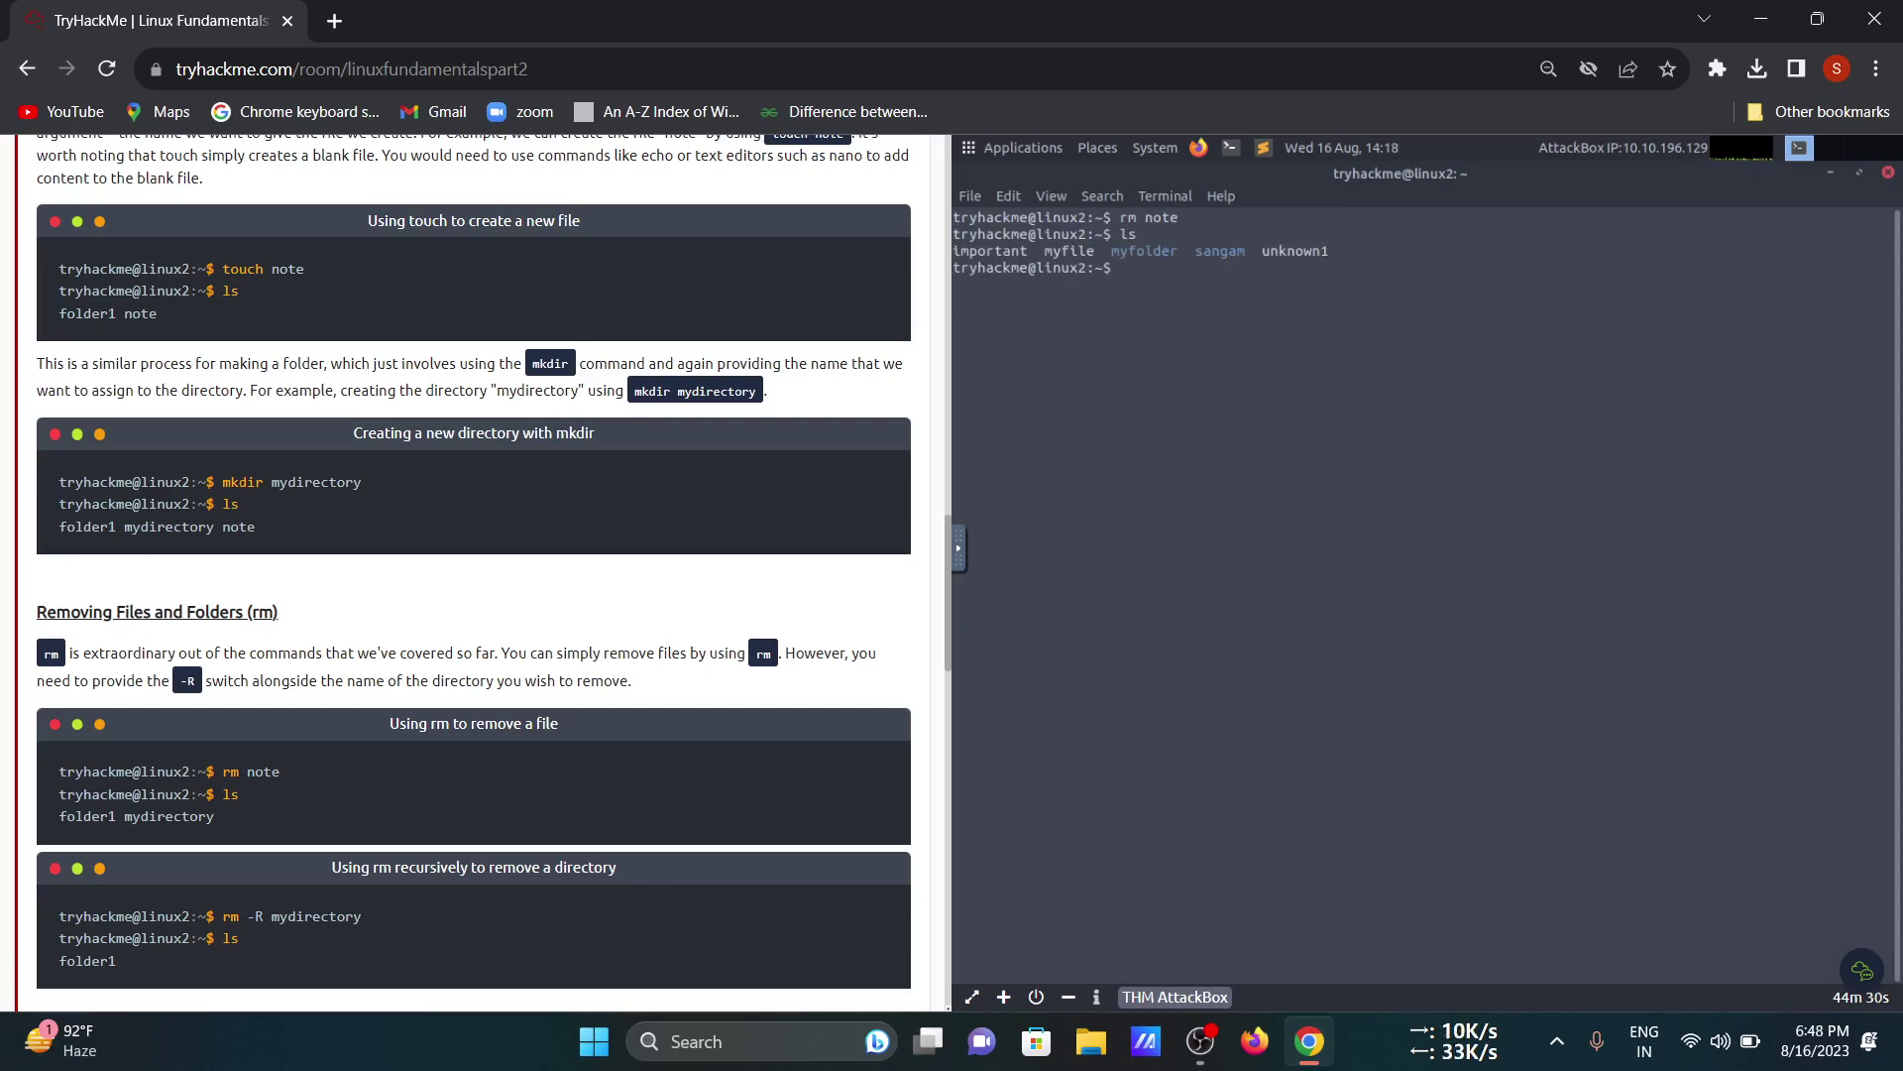
# Remove the sangam folder with rm -r sangam/ after plain rm fails, and confirm with ls.
pyautogui.write('rm')
pyautogui.write('sanga')
pyautogui.write('m')
pyautogui.press('Return')
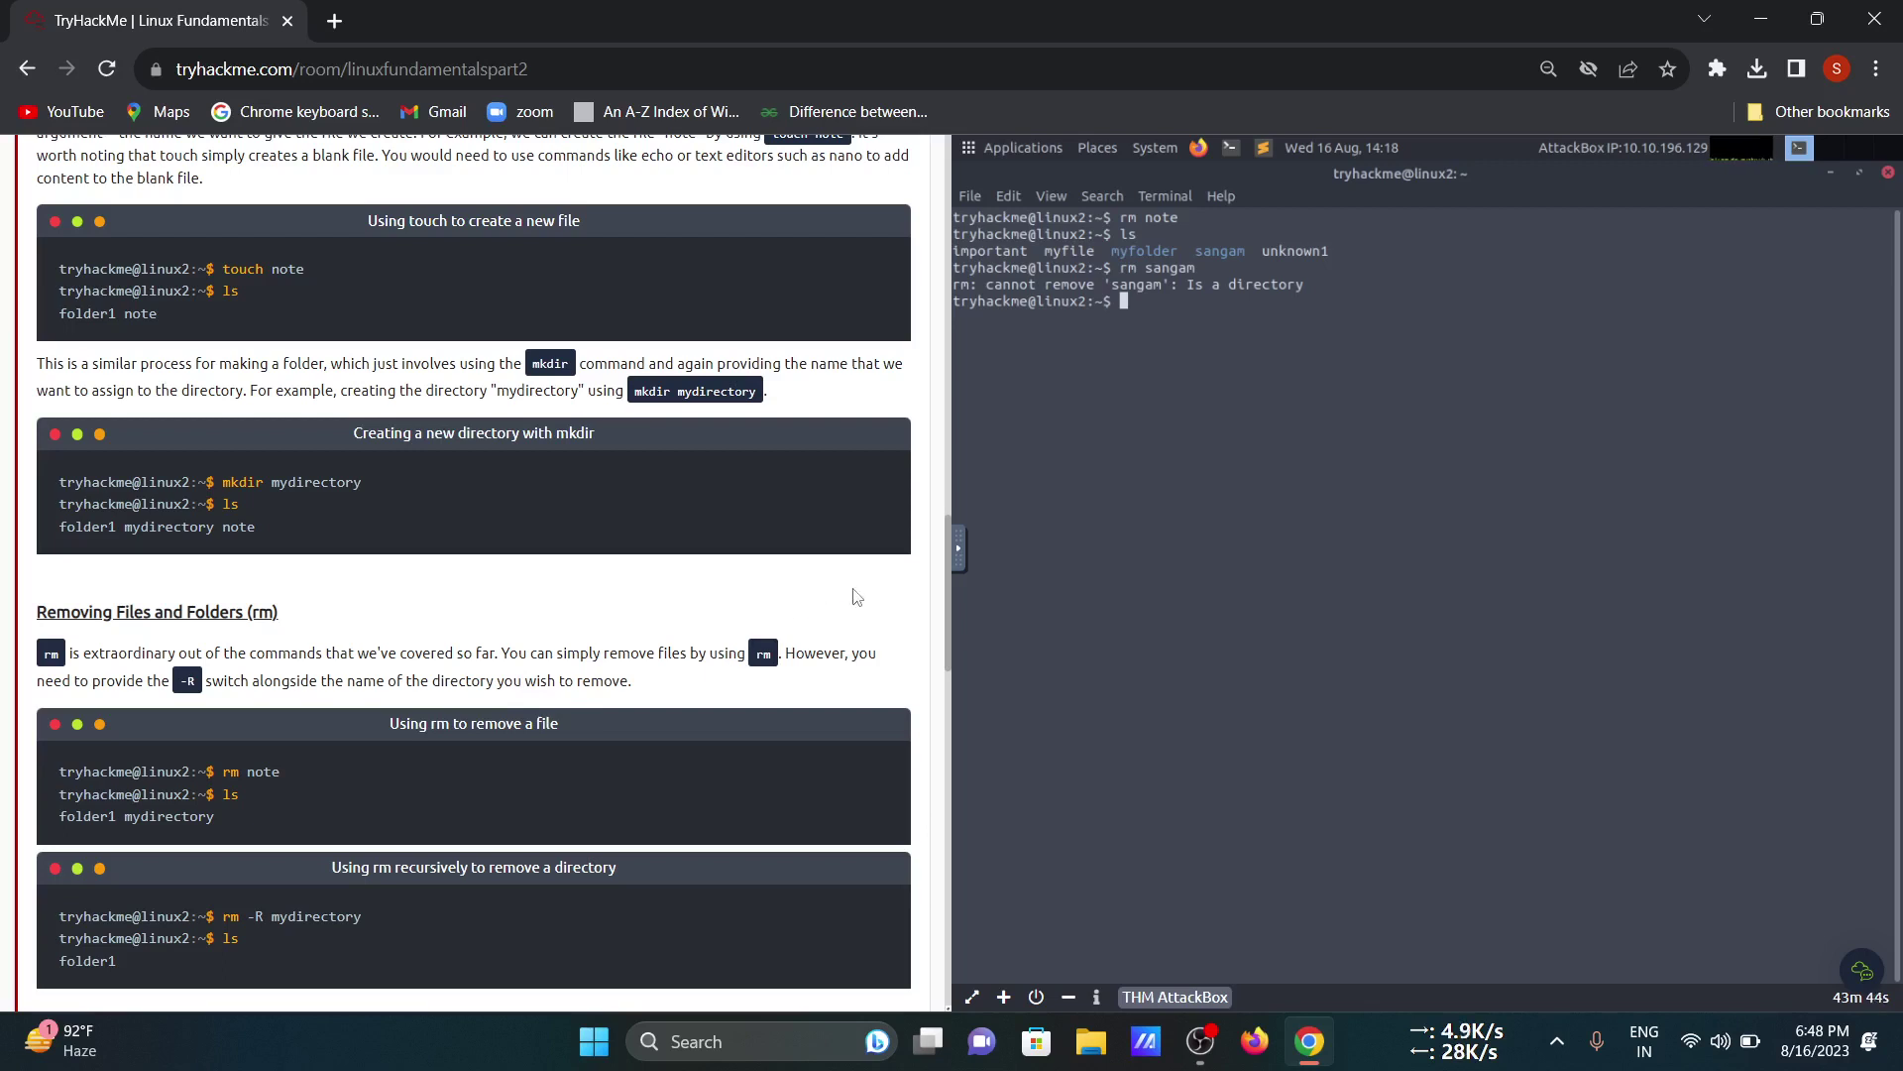
pyautogui.write('r')
pyautogui.write('m -')
pyautogui.write('r ')
pyautogui.write('sa')
pyautogui.write('nga')
pyautogui.press('Tab')
pyautogui.press('Return')
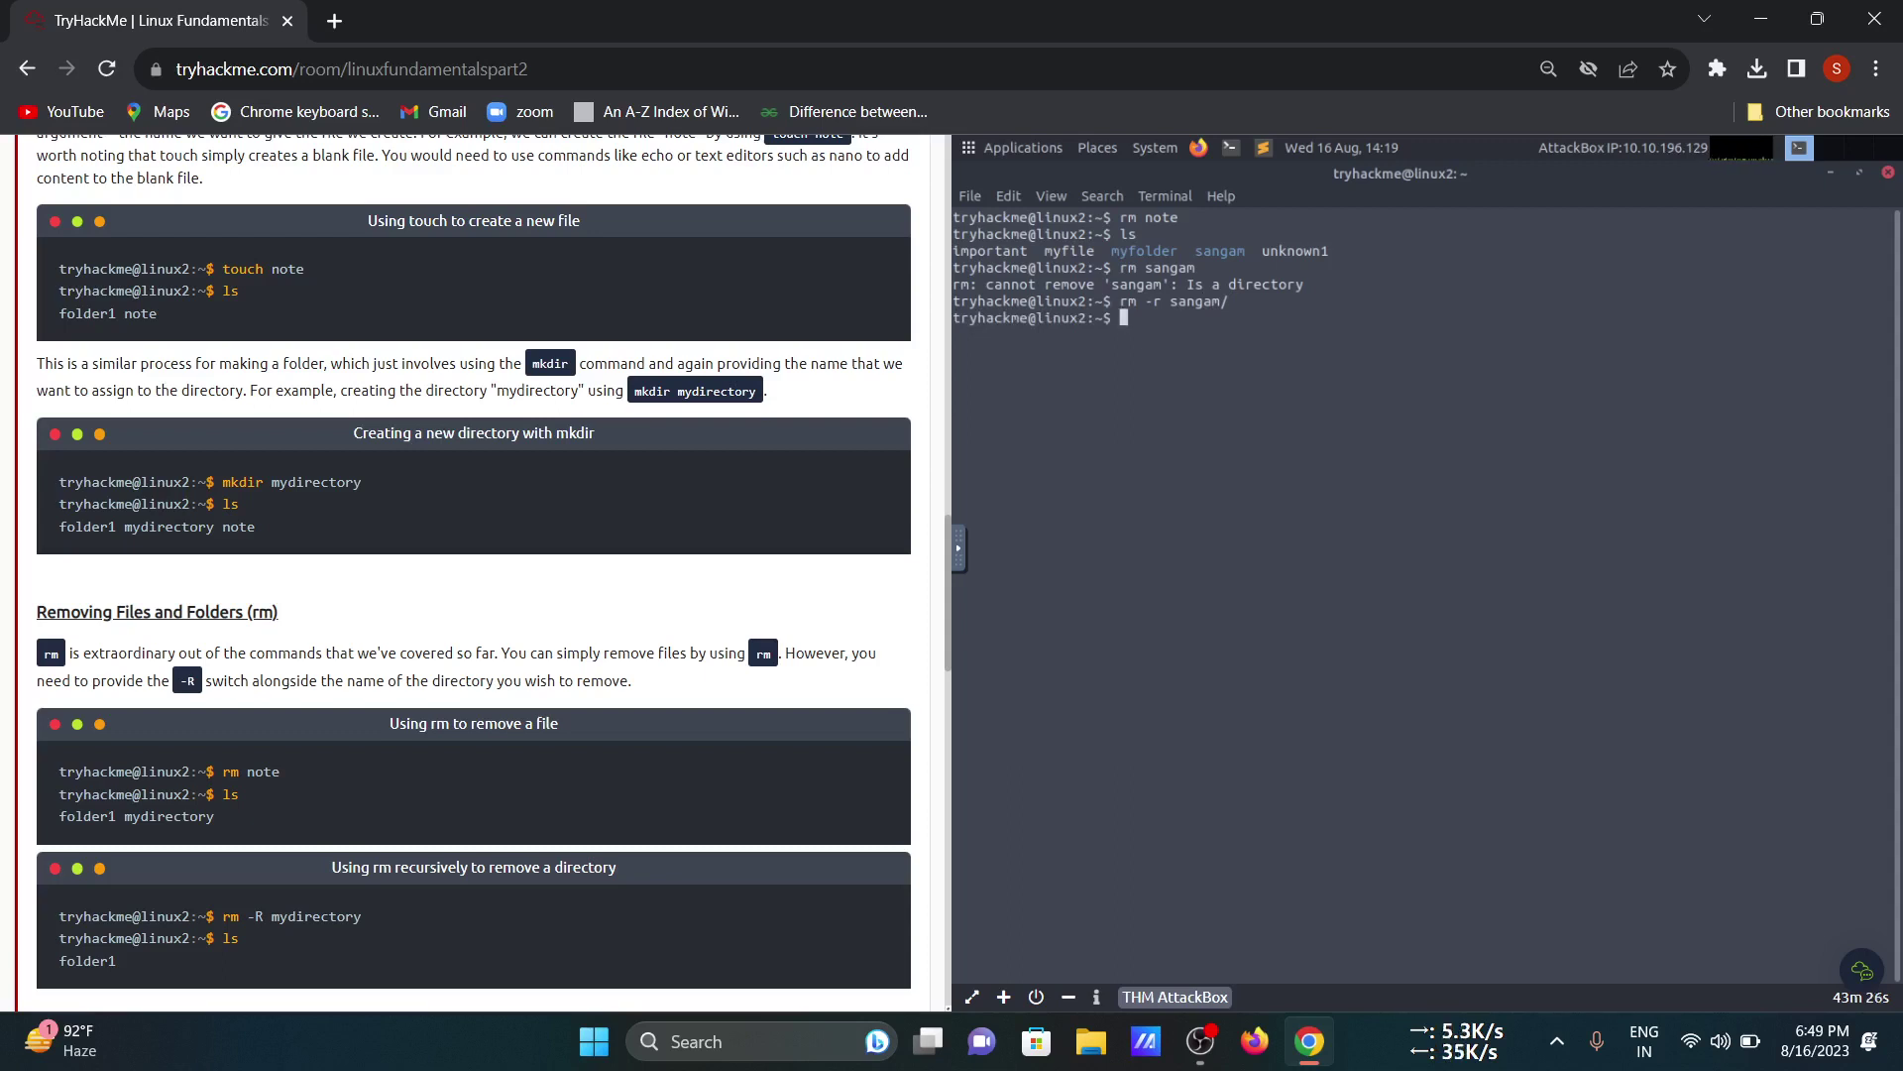
pyautogui.write('ls')
pyautogui.press('Return')
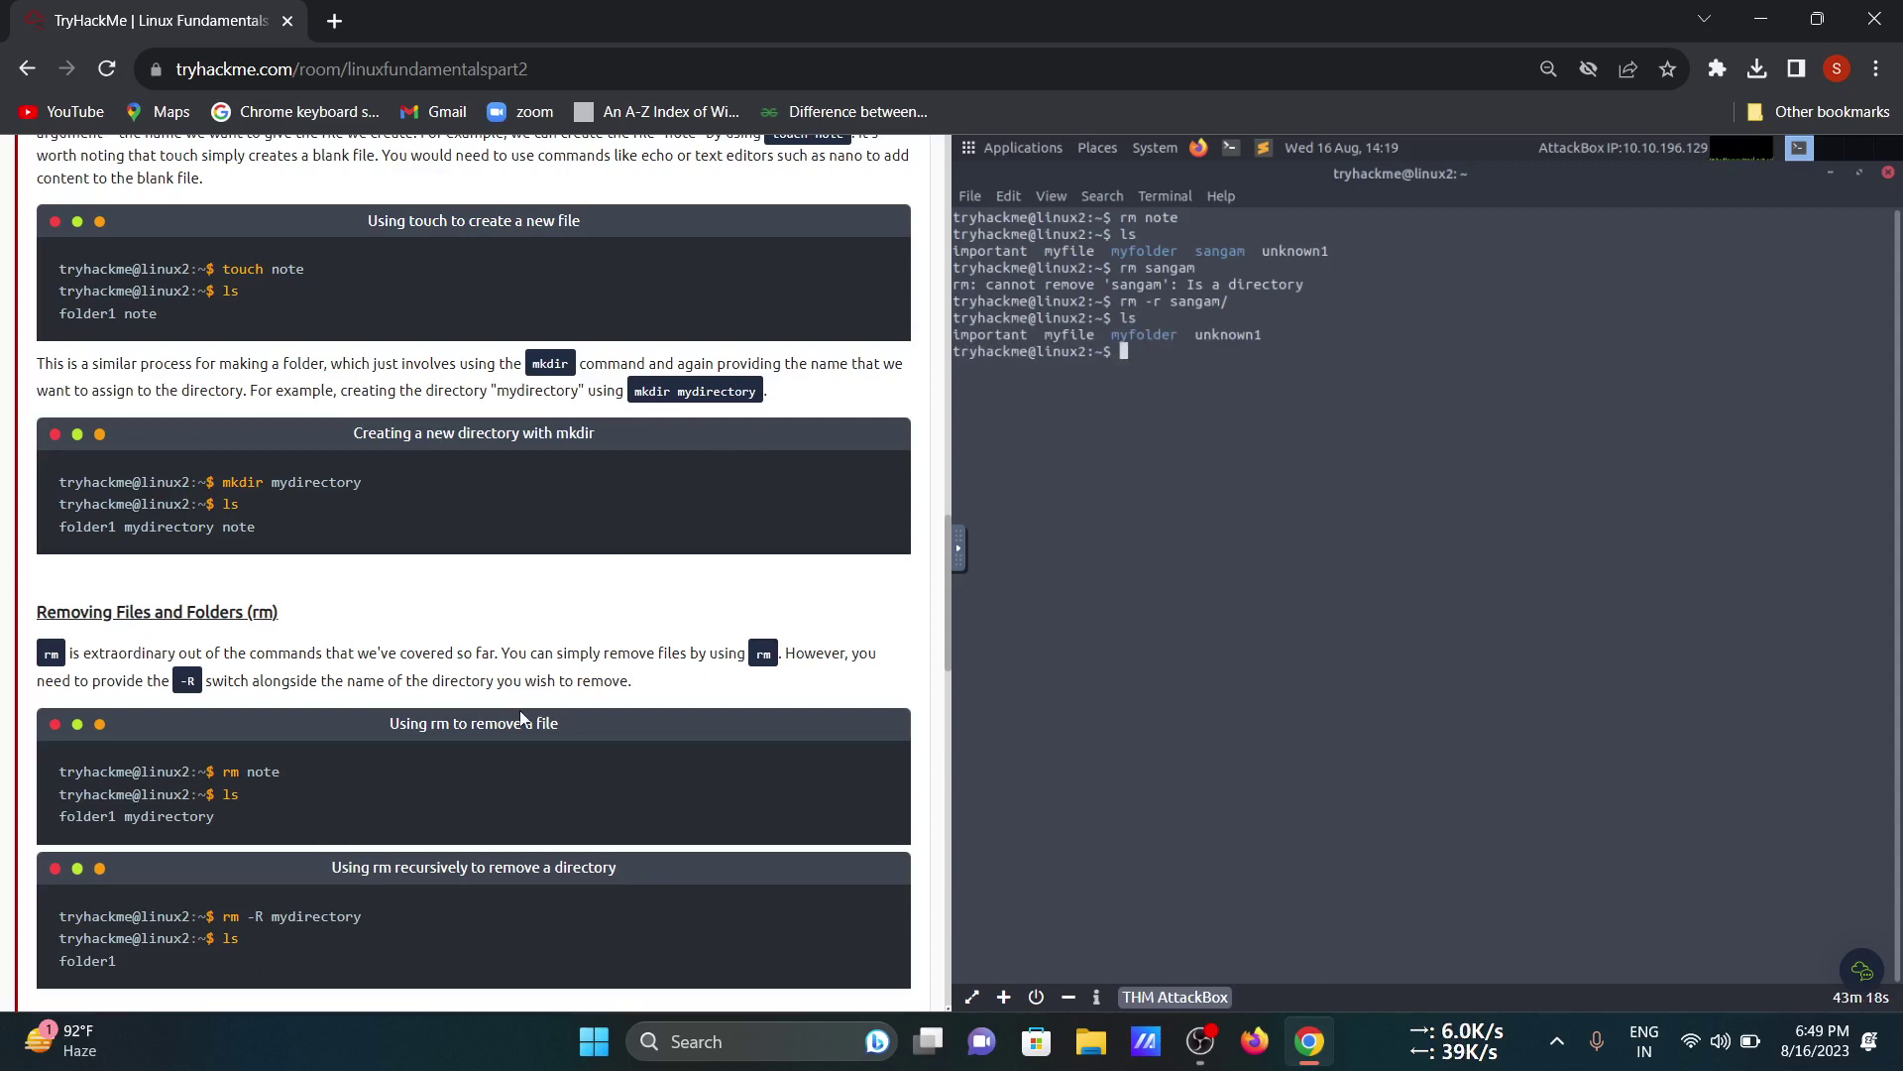
# Create folders sangam and sangateach and an empty file sangam.txt, then list them.
pyautogui.scroll(-4, 520, 709)
pyautogui.scroll(-2, 519, 710)
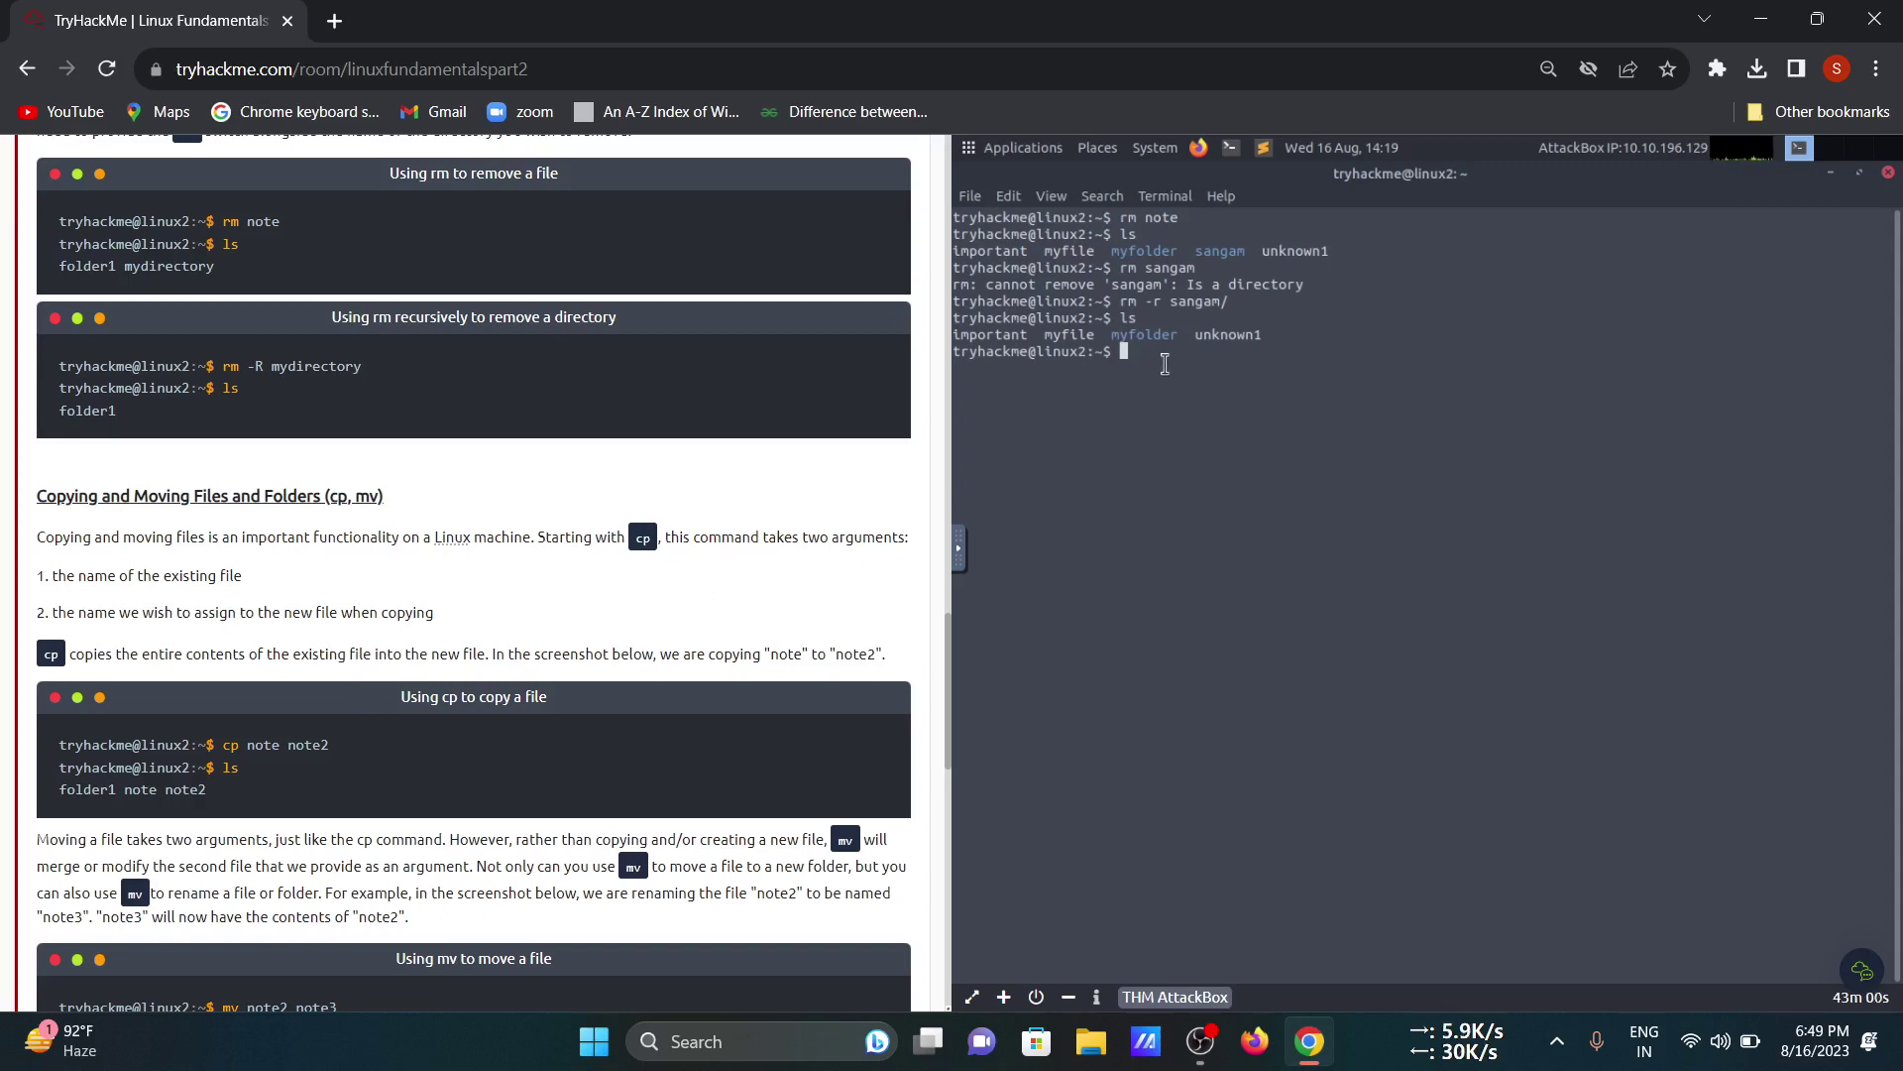
pyautogui.write('mkdir')
pyautogui.write(' sa')
pyautogui.write('ngam')
pyautogui.press('Return')
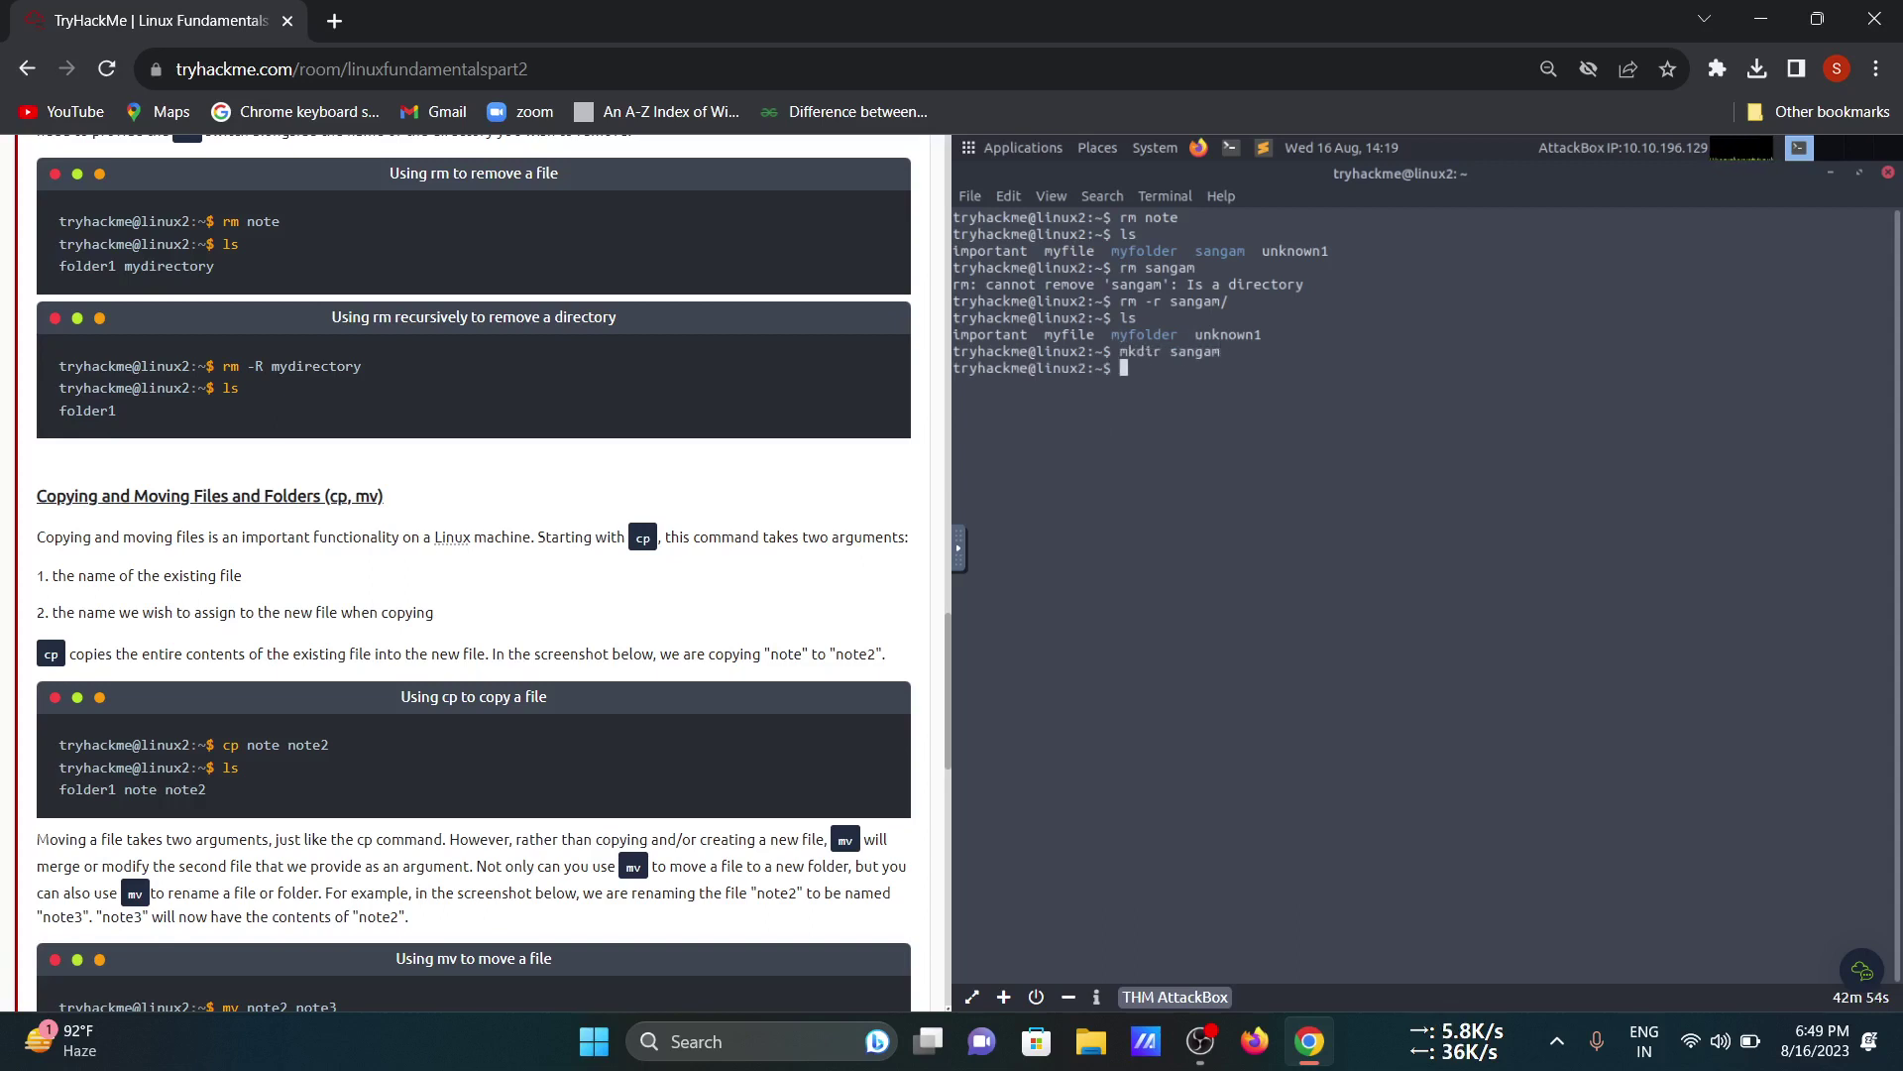
pyautogui.write('mkd')
pyautogui.write('ir ')
pyautogui.write('sang')
pyautogui.write('am')
pyautogui.press('BackSpace')
pyautogui.write('t')
pyautogui.write('each')
pyautogui.press('Return')
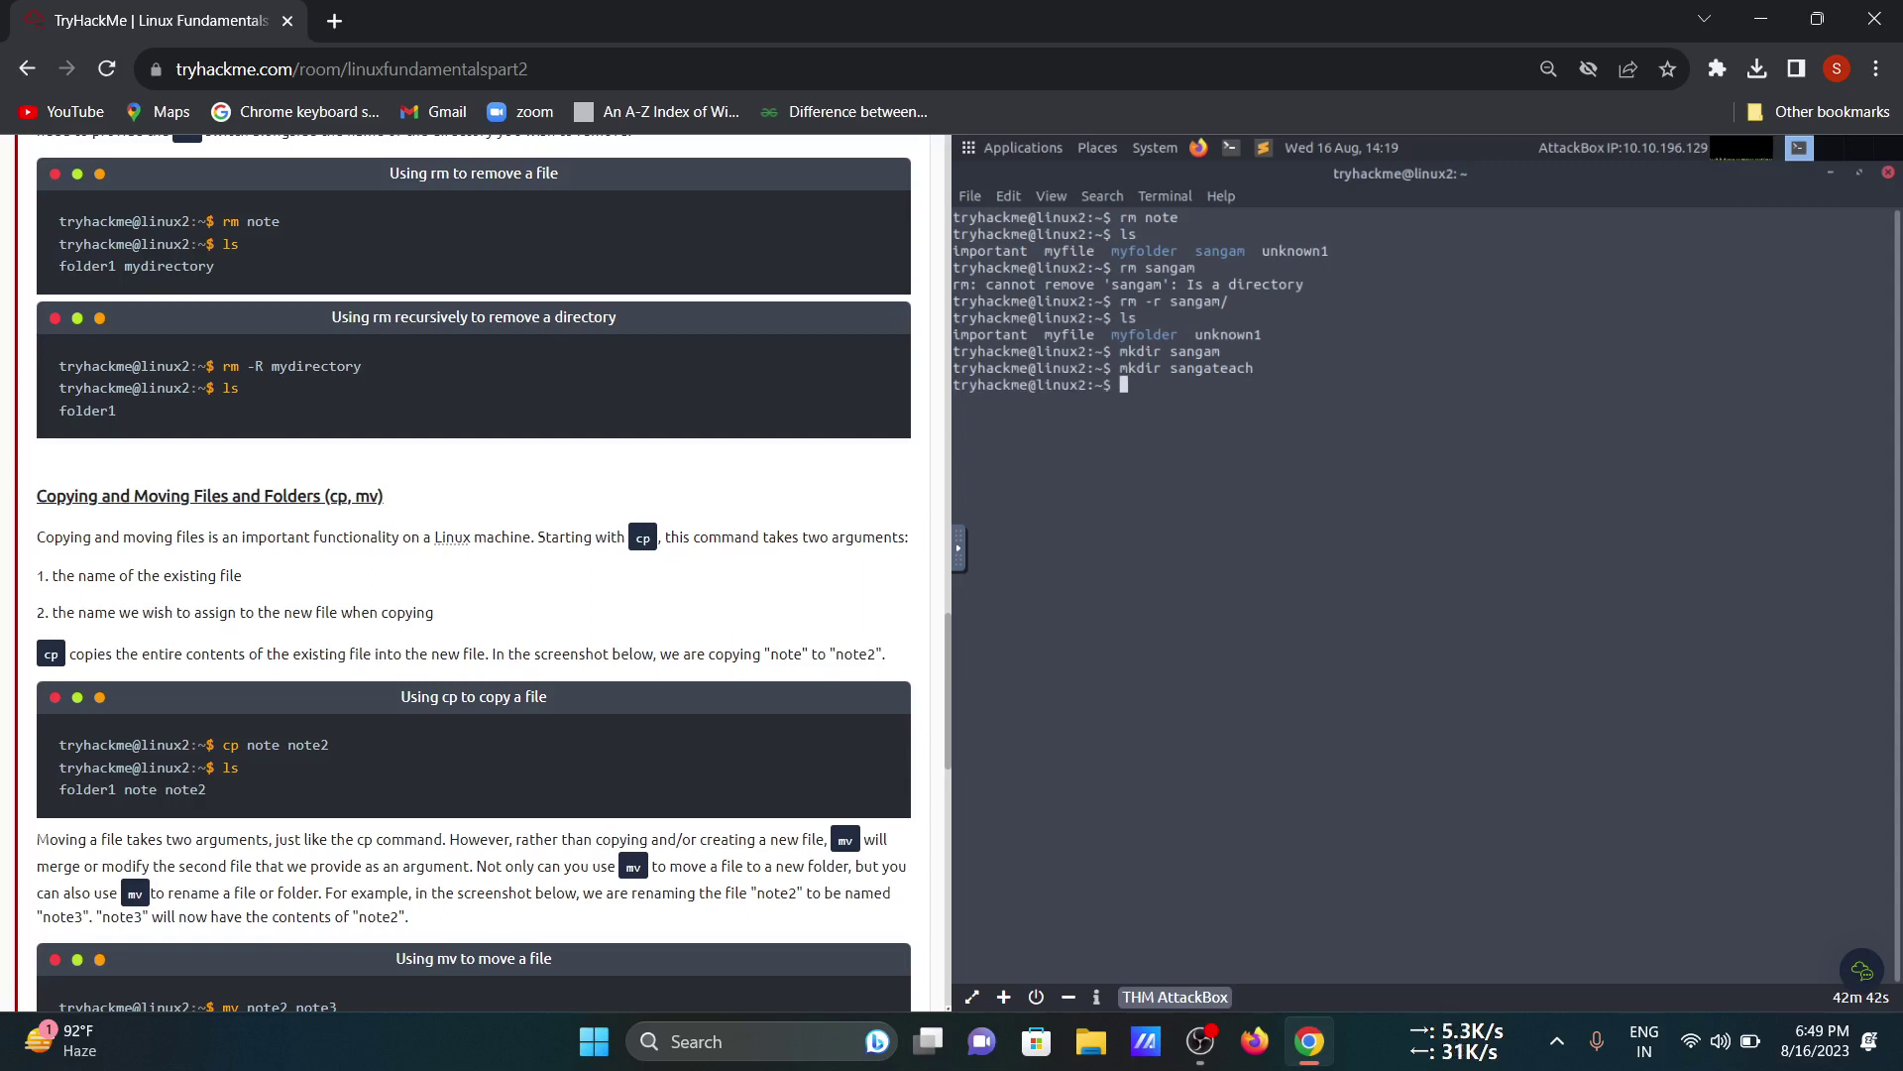
pyautogui.write('t')
pyautogui.write('ouch ')
pyautogui.write('s')
pyautogui.write('angam')
pyautogui.write('.txt')
pyautogui.press('Return')
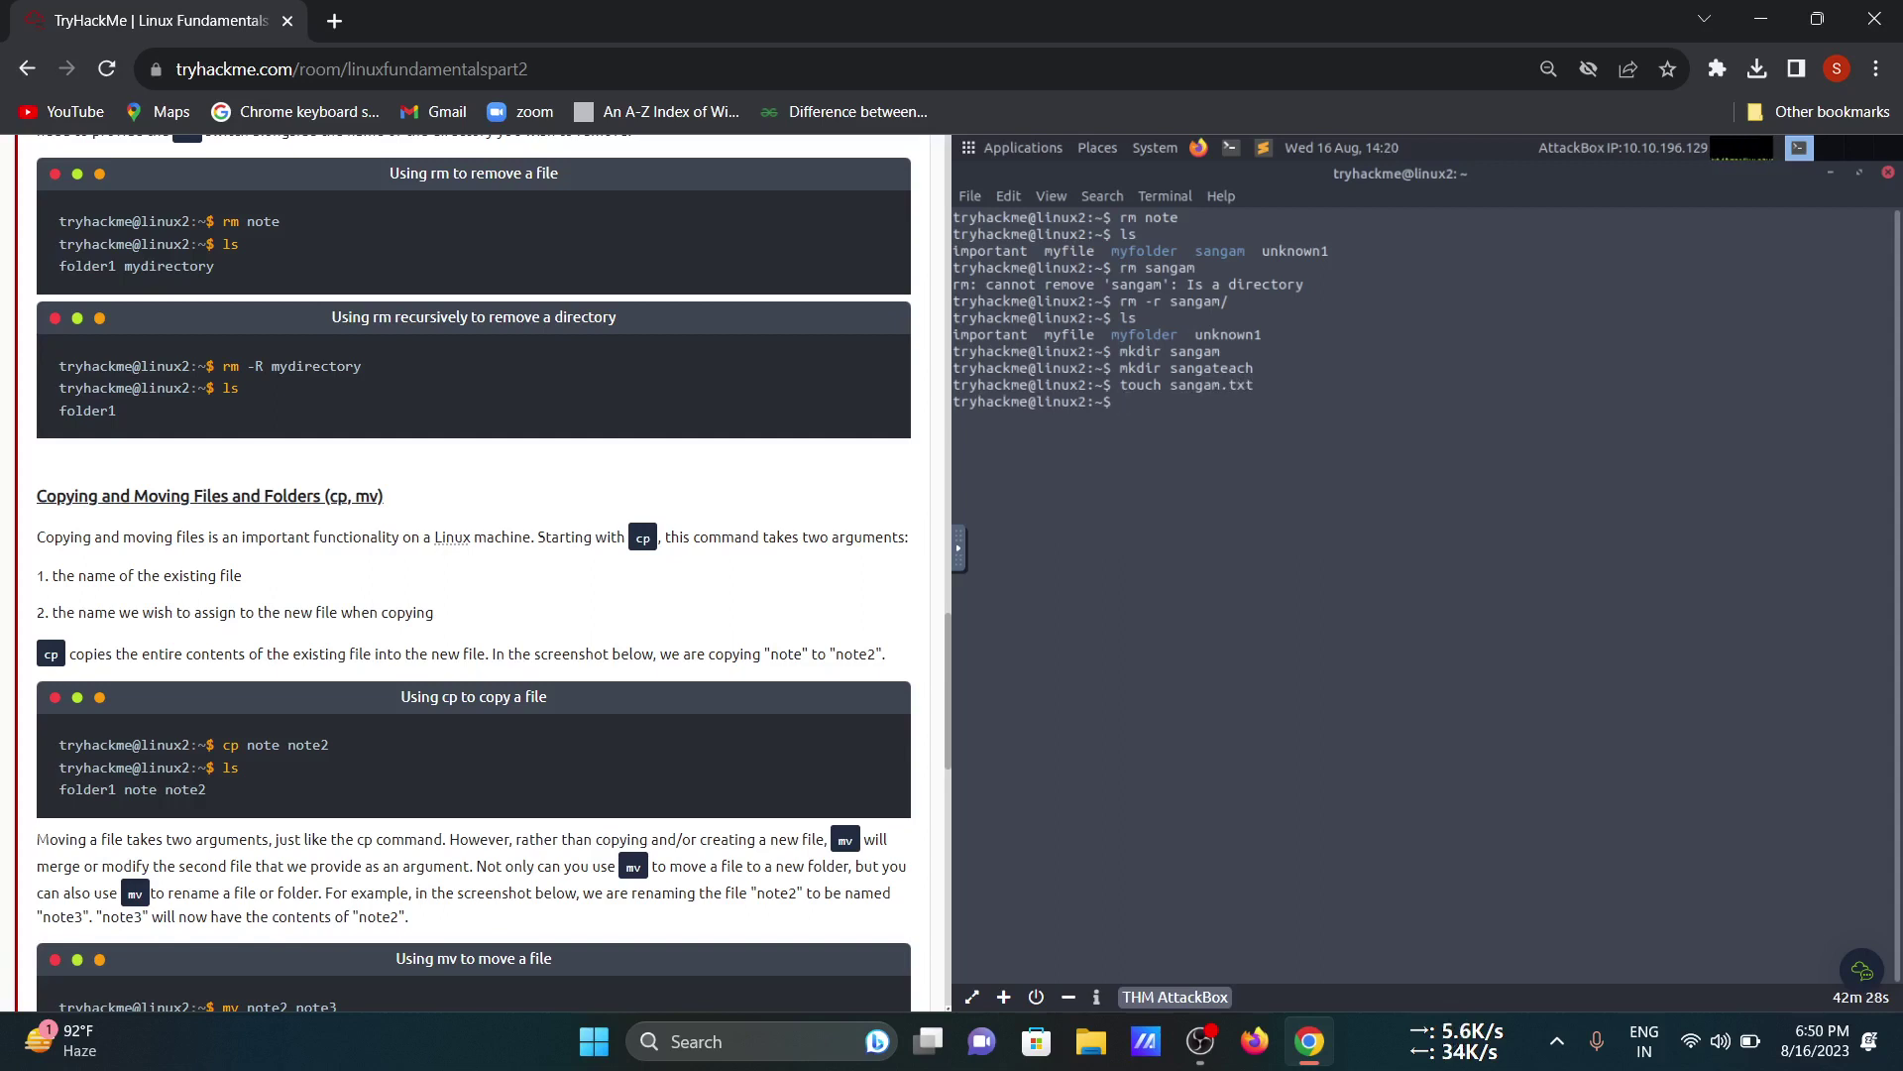
pyautogui.write('ls')
pyautogui.press('Return')
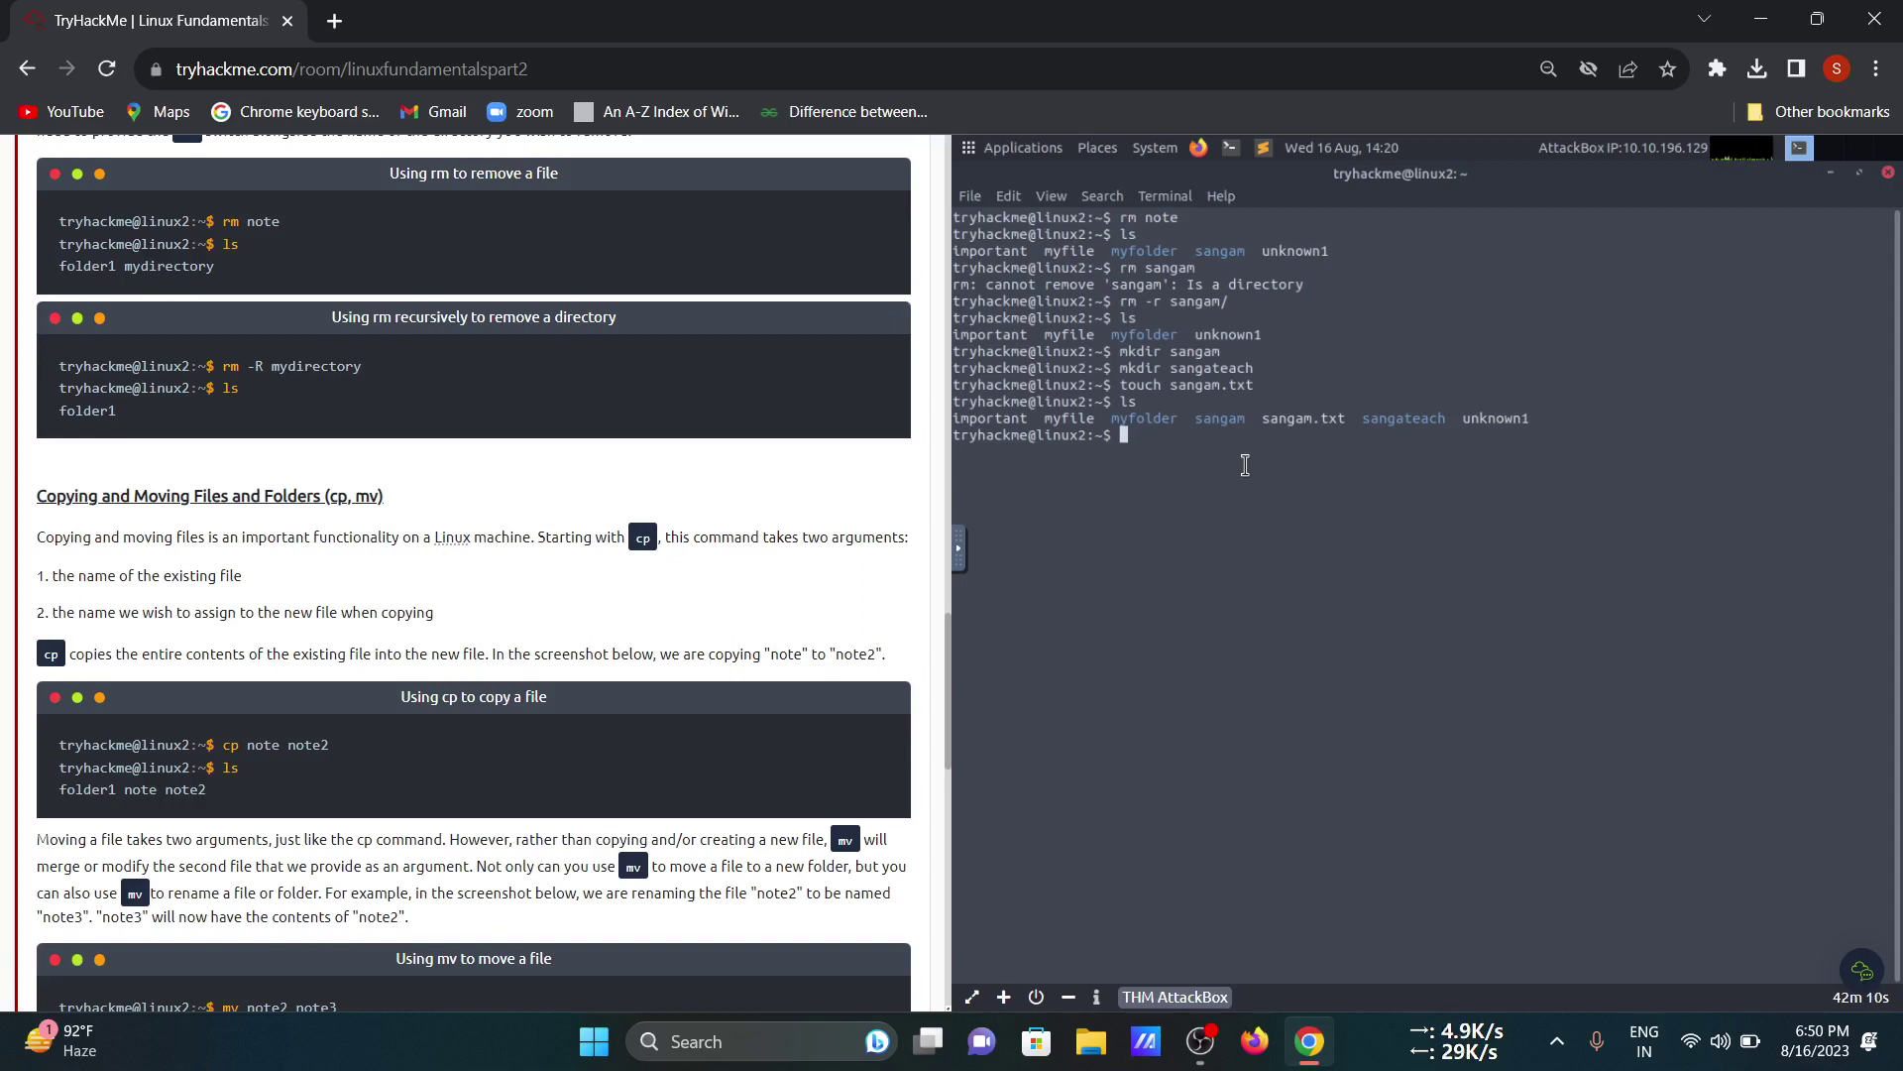
# Run the mistyped command 'cs sangam' using Tab completion, getting command not found.
pyautogui.write('cs')
pyautogui.write('sa')
pyautogui.write('nga')
pyautogui.press('Tab')
pyautogui.press('Tab')
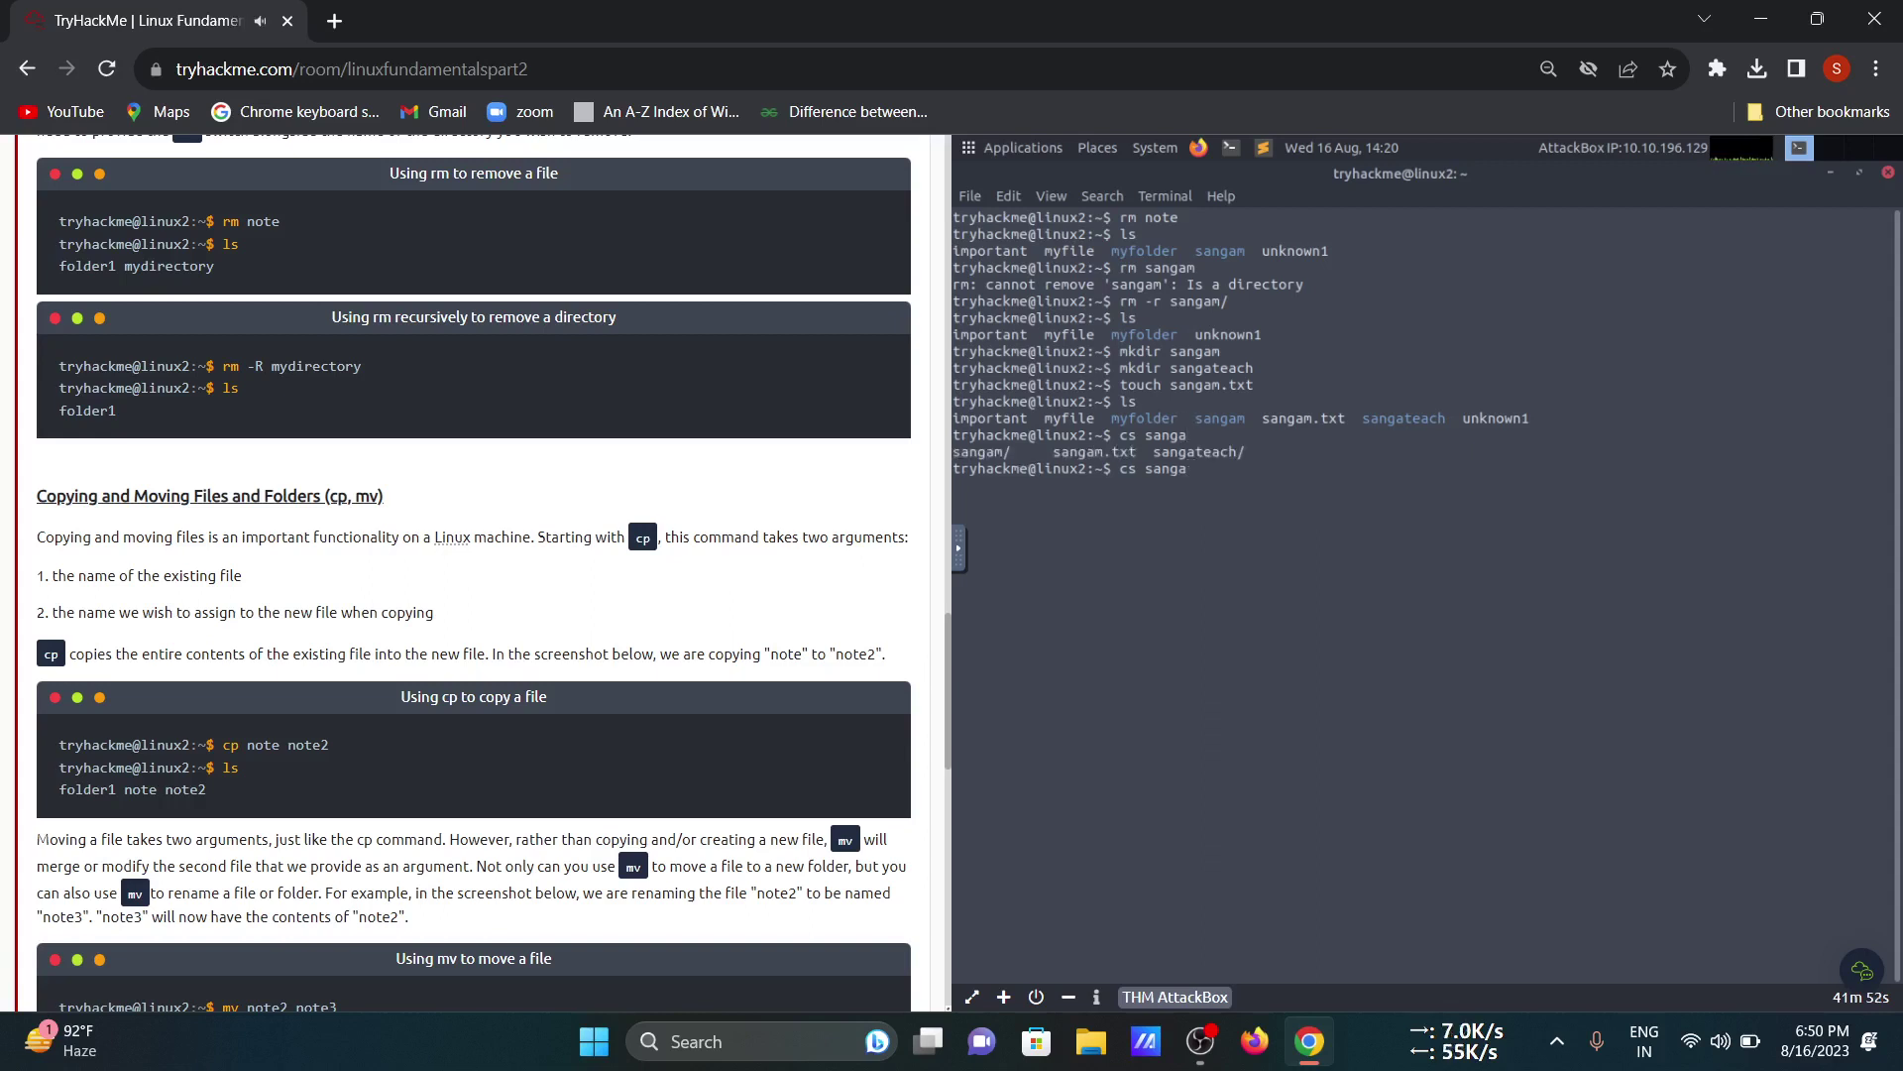
pyautogui.press('Tab')
pyautogui.press('Tab')
pyautogui.press('Tab')
pyautogui.press('Tab')
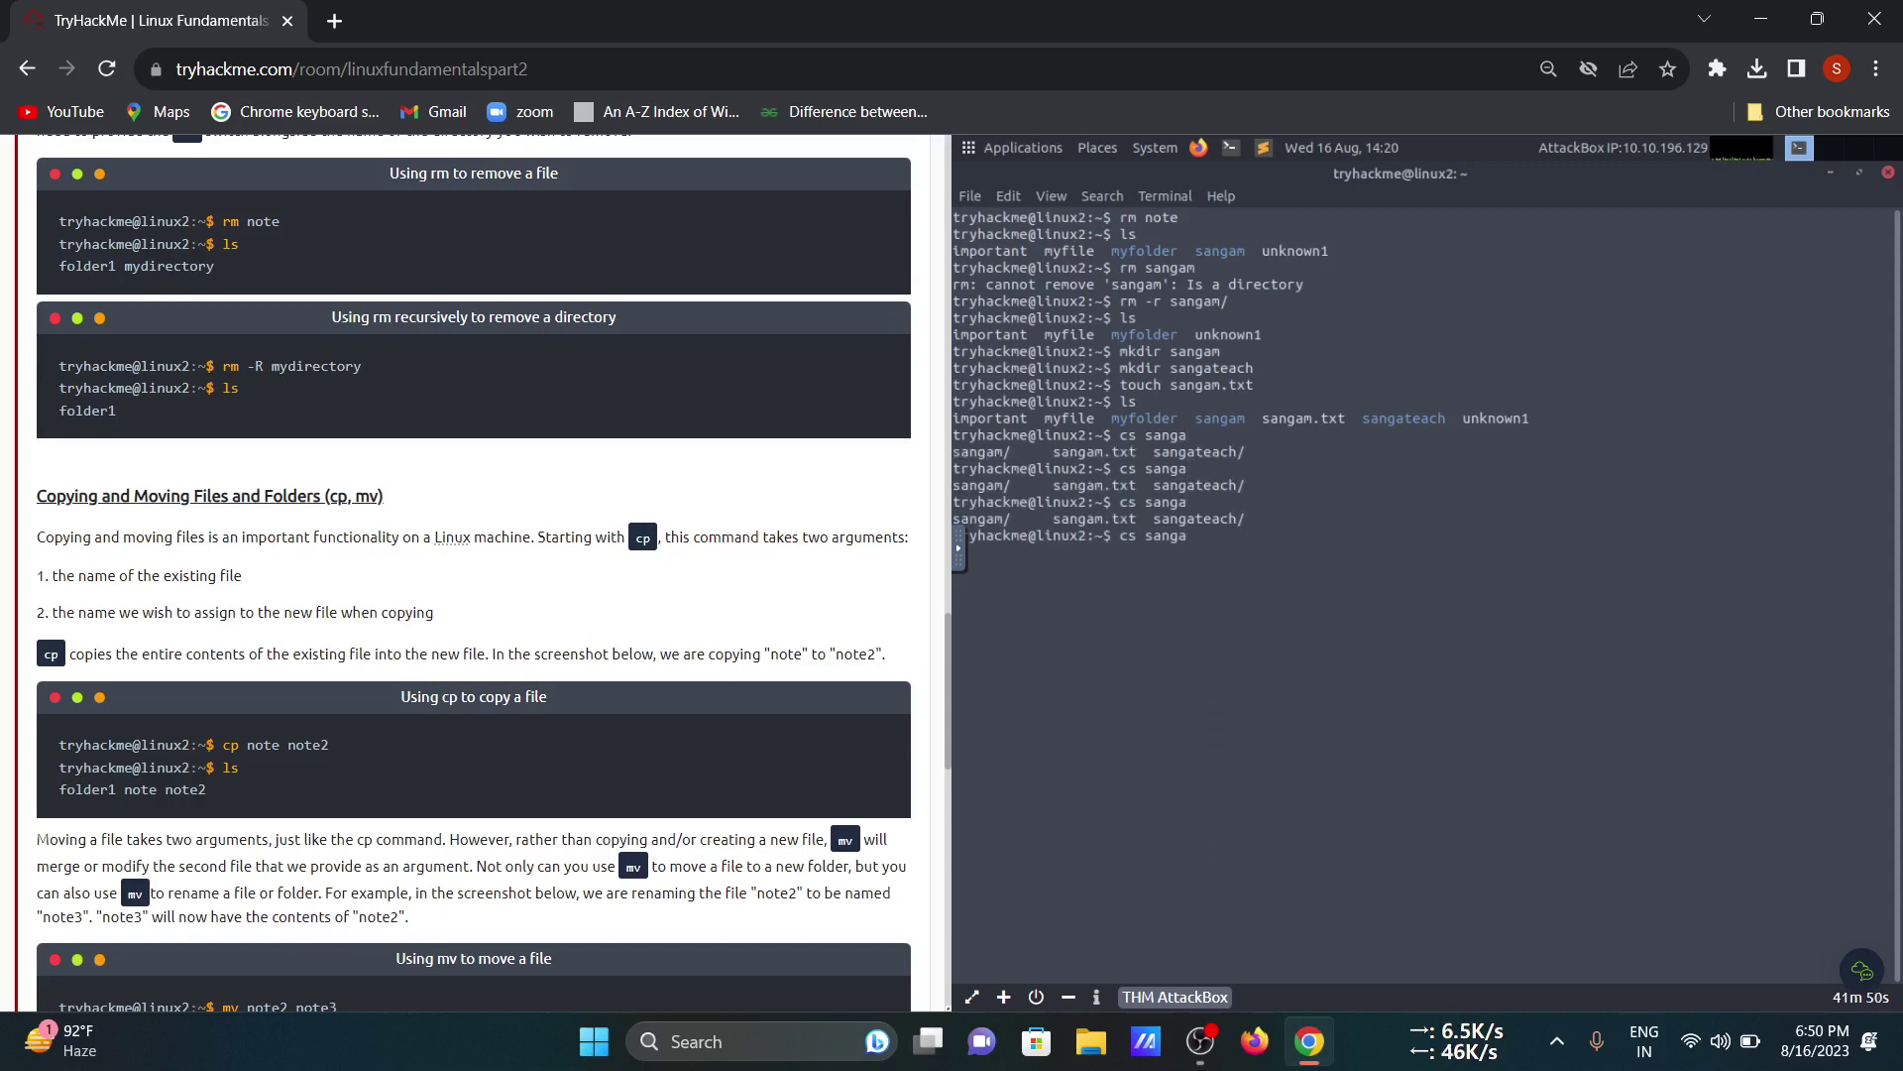
pyautogui.write('m')
pyautogui.press('Return')
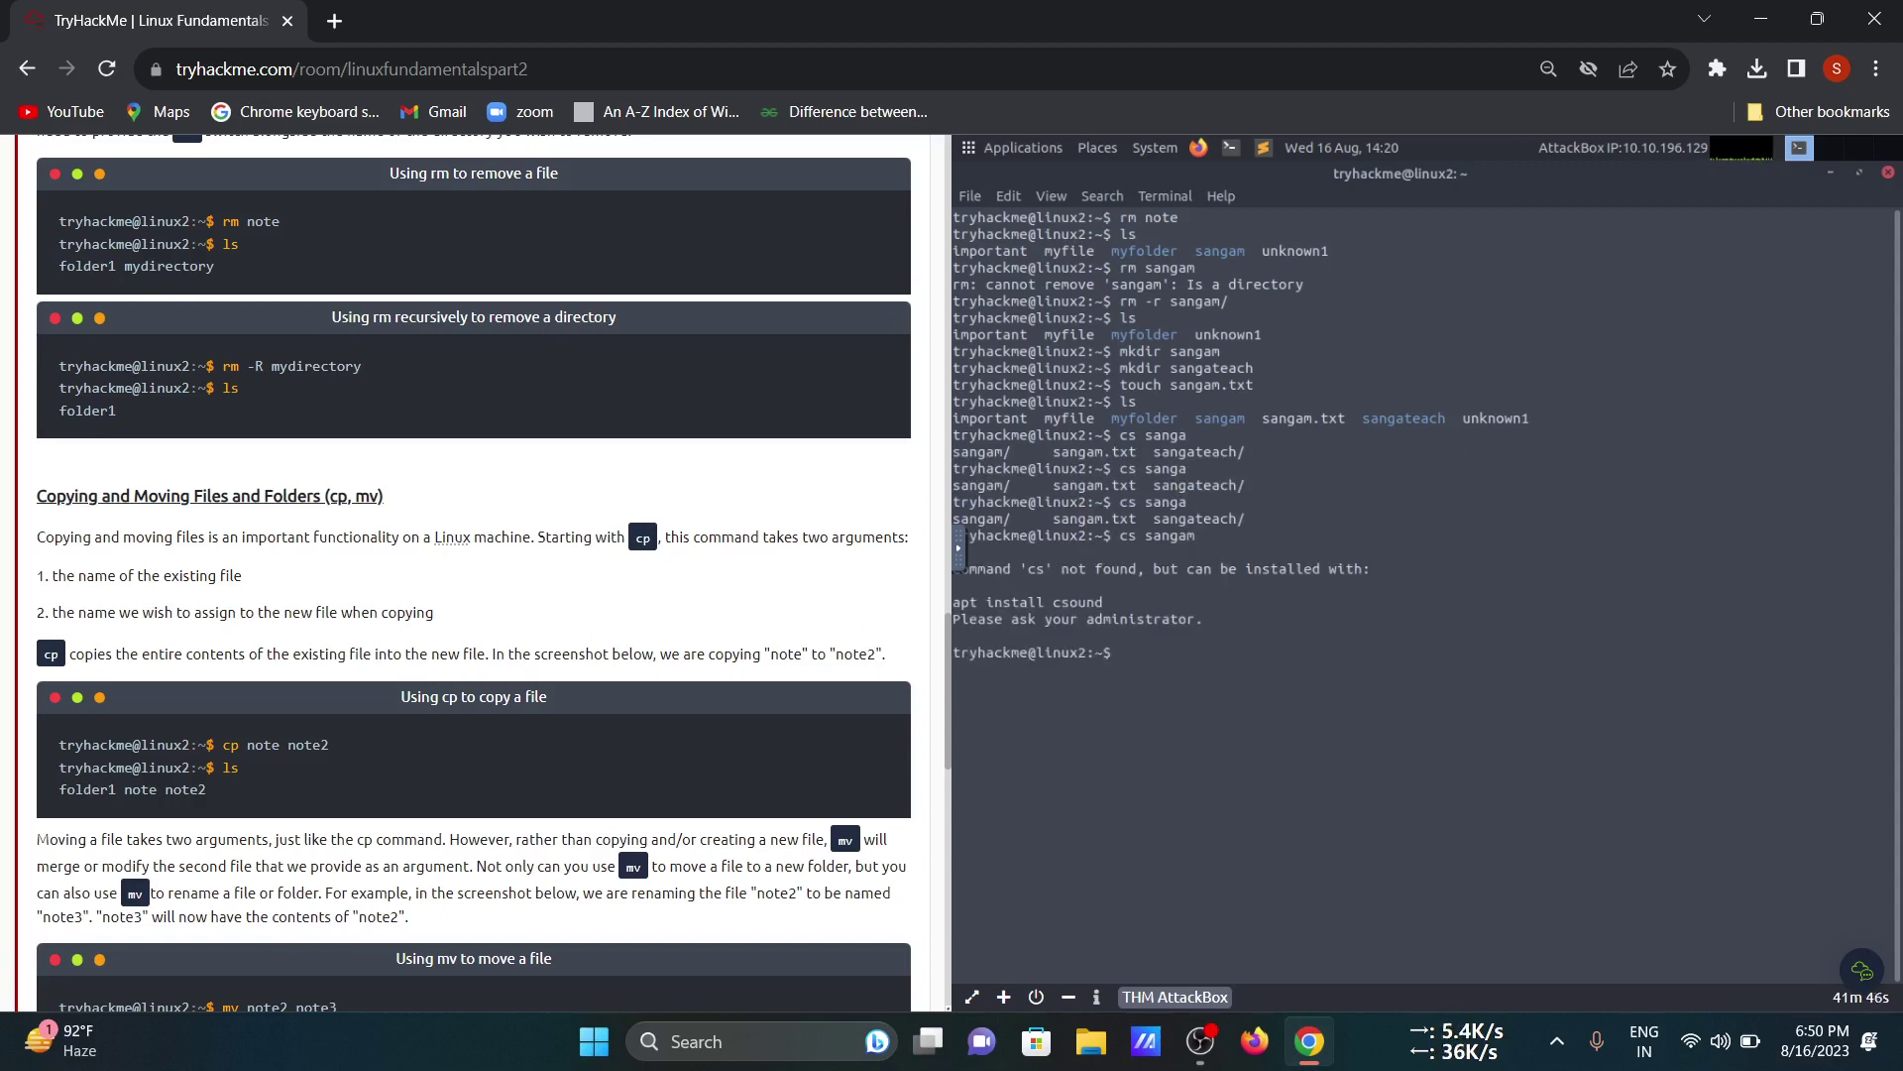
# Try a plain copy with cp sangam sangamteach.
pyautogui.write('cp')
pyautogui.write(' sa')
pyautogui.write('ngam')
pyautogui.press('Tab')
pyautogui.press('Tab')
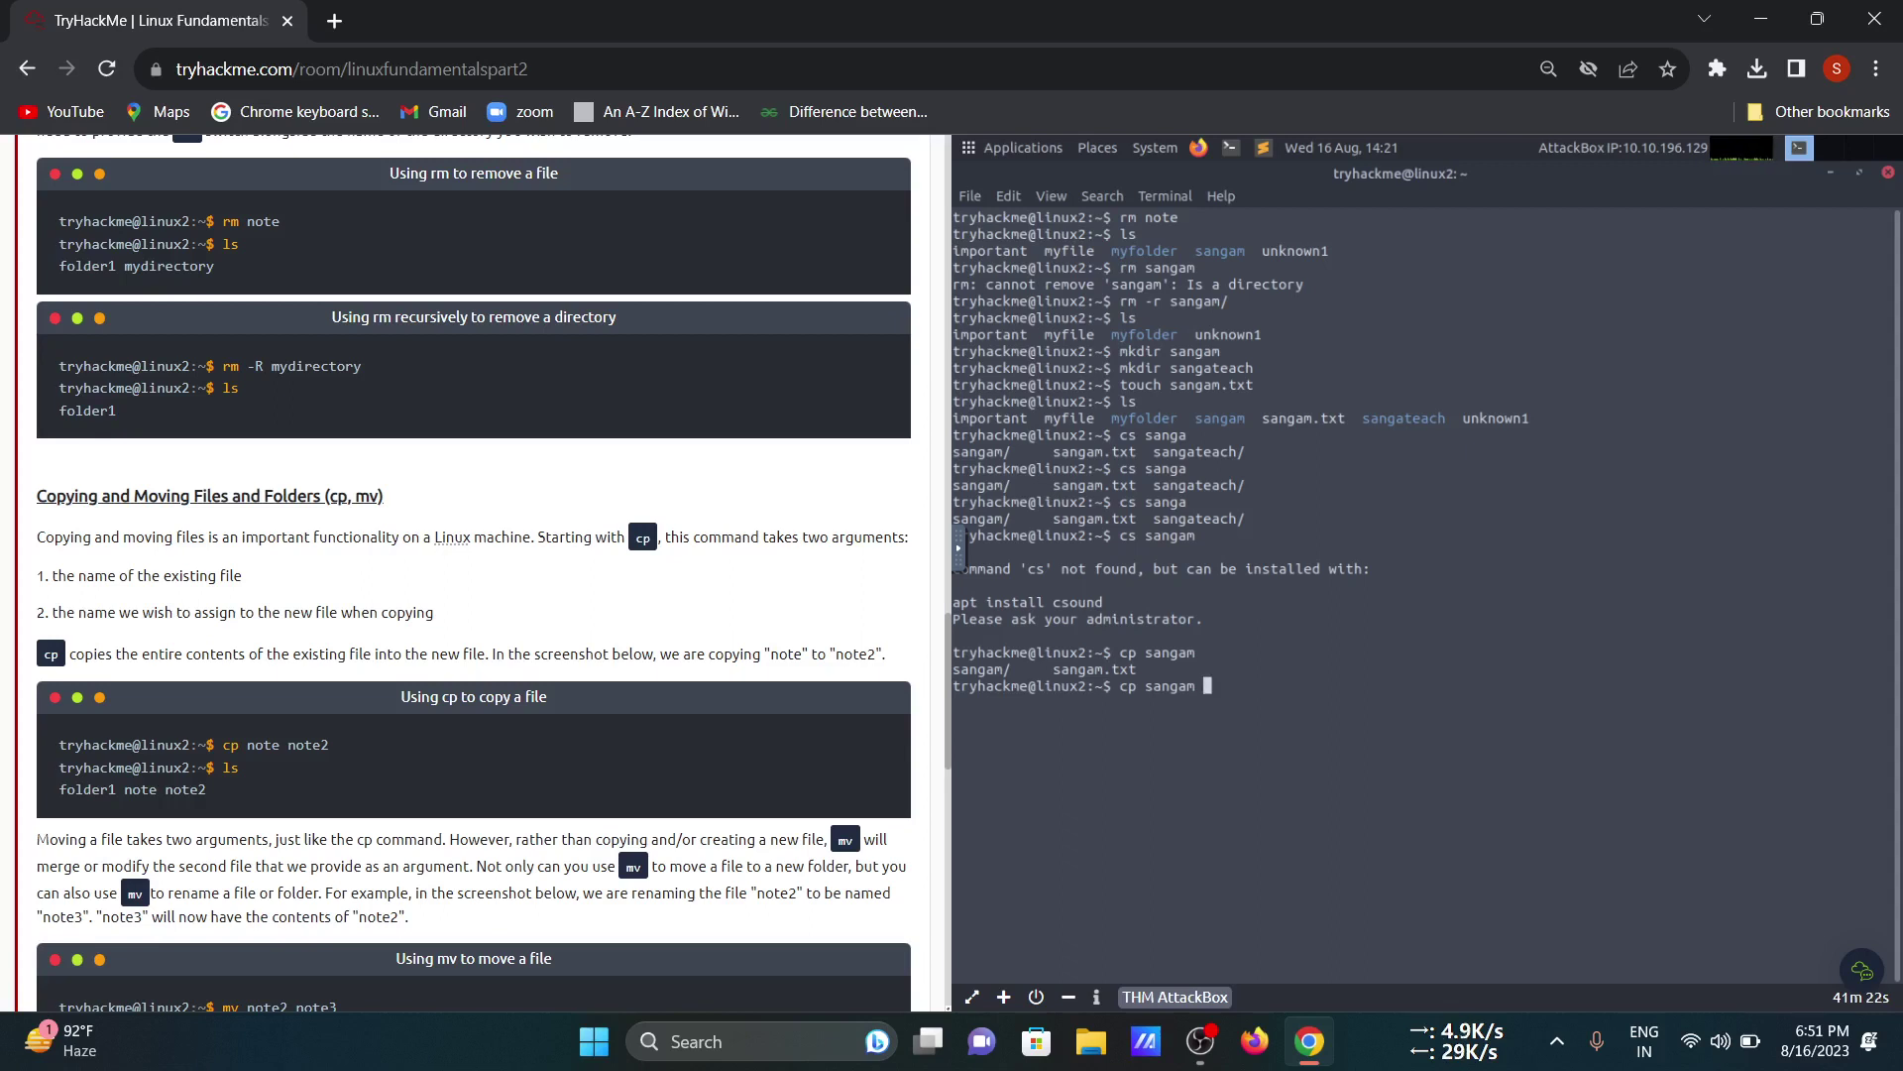
pyautogui.write('sangam')
pyautogui.write('teach')
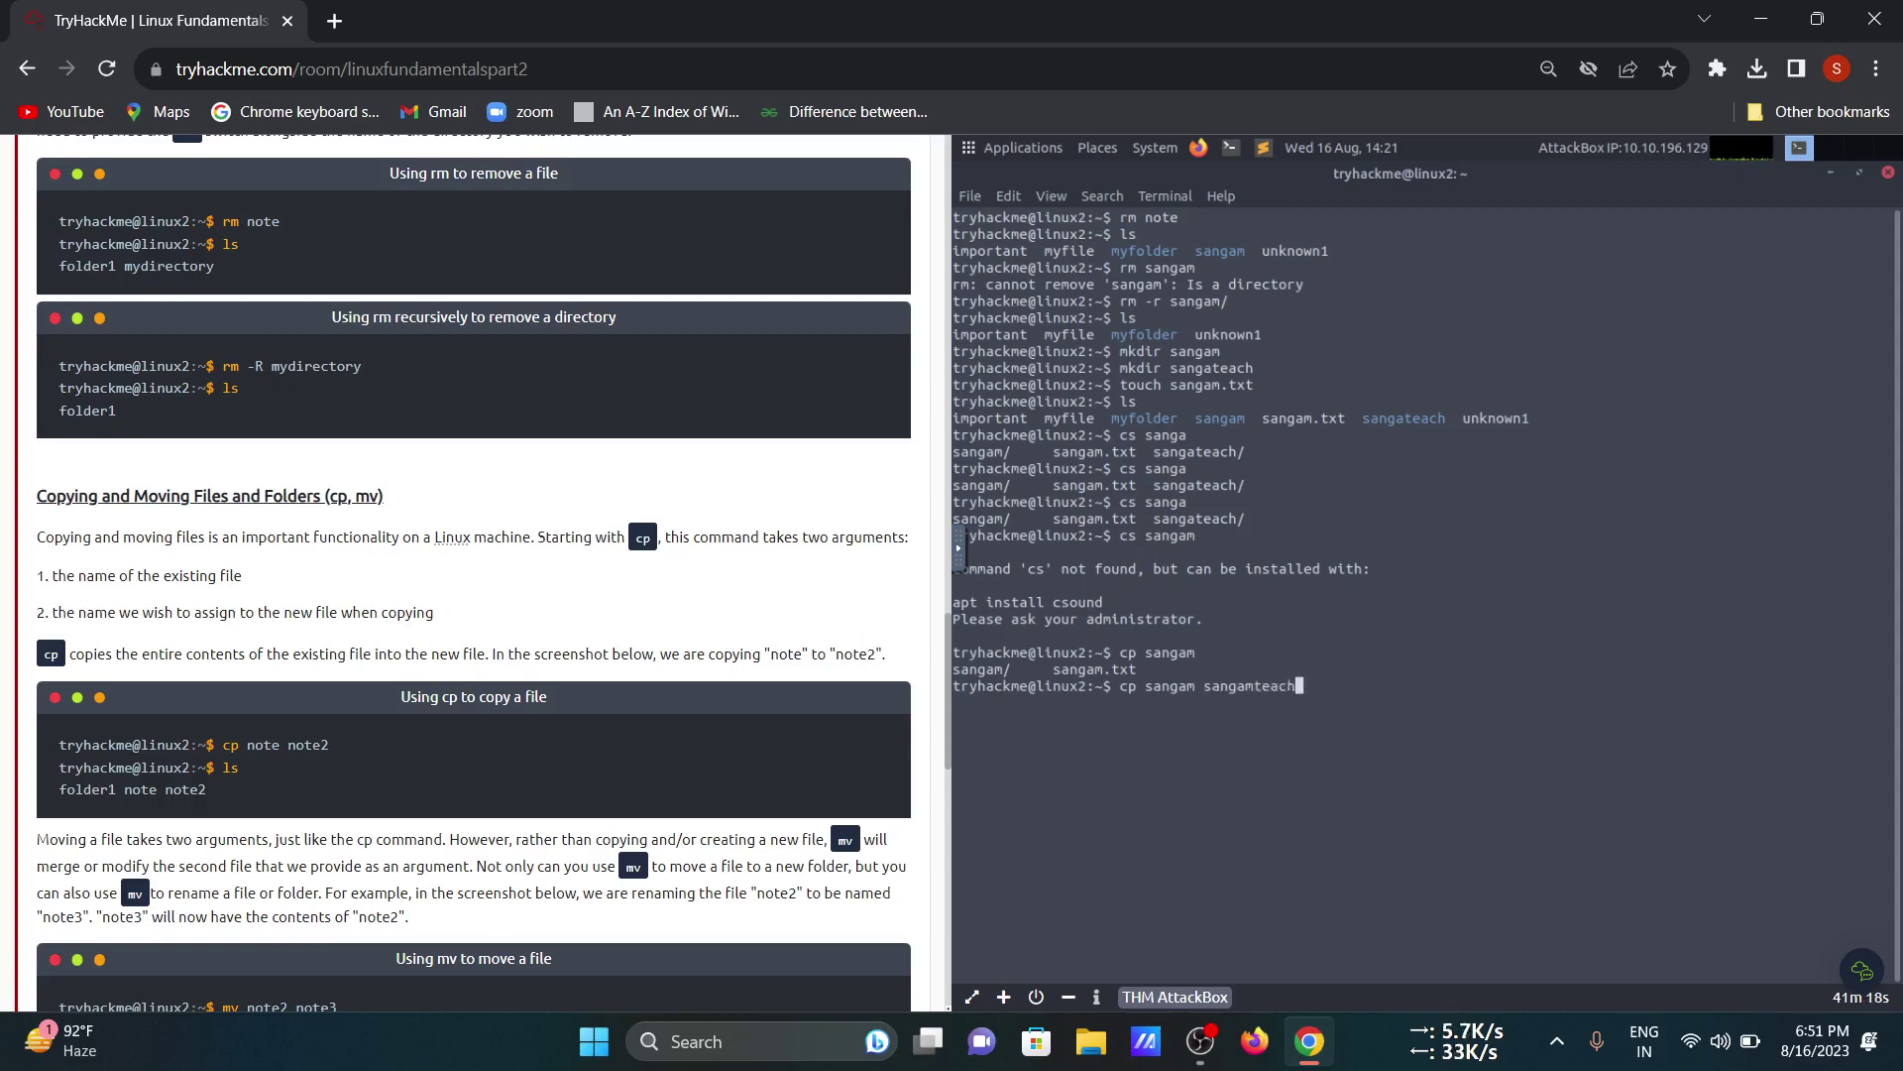
pyautogui.press('Return')
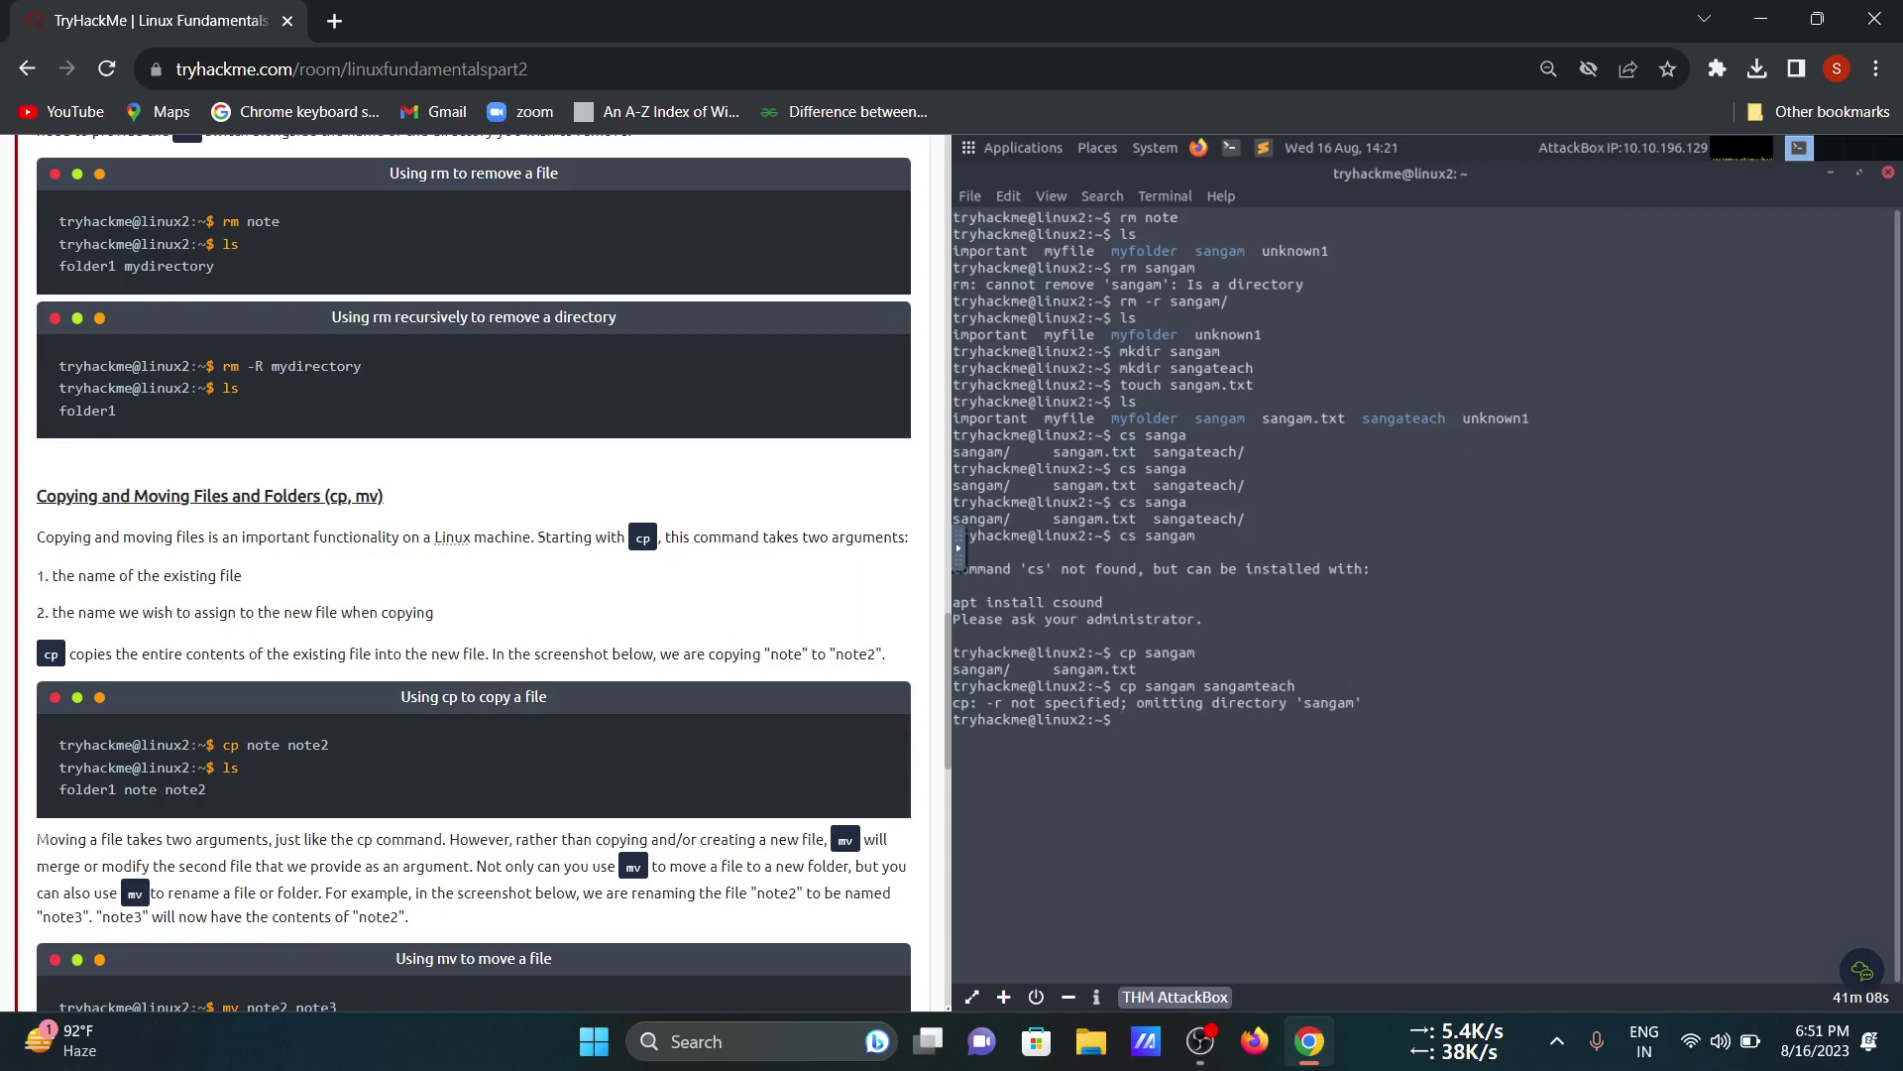
# Run cp -r sangam sangamteach and list the home directory to see sangamteach.
pyautogui.write('cp ')
pyautogui.write('-')
pyautogui.write('r ')
pyautogui.write('san')
pyautogui.write('gam ')
pyautogui.write('sangam')
pyautogui.write('teac')
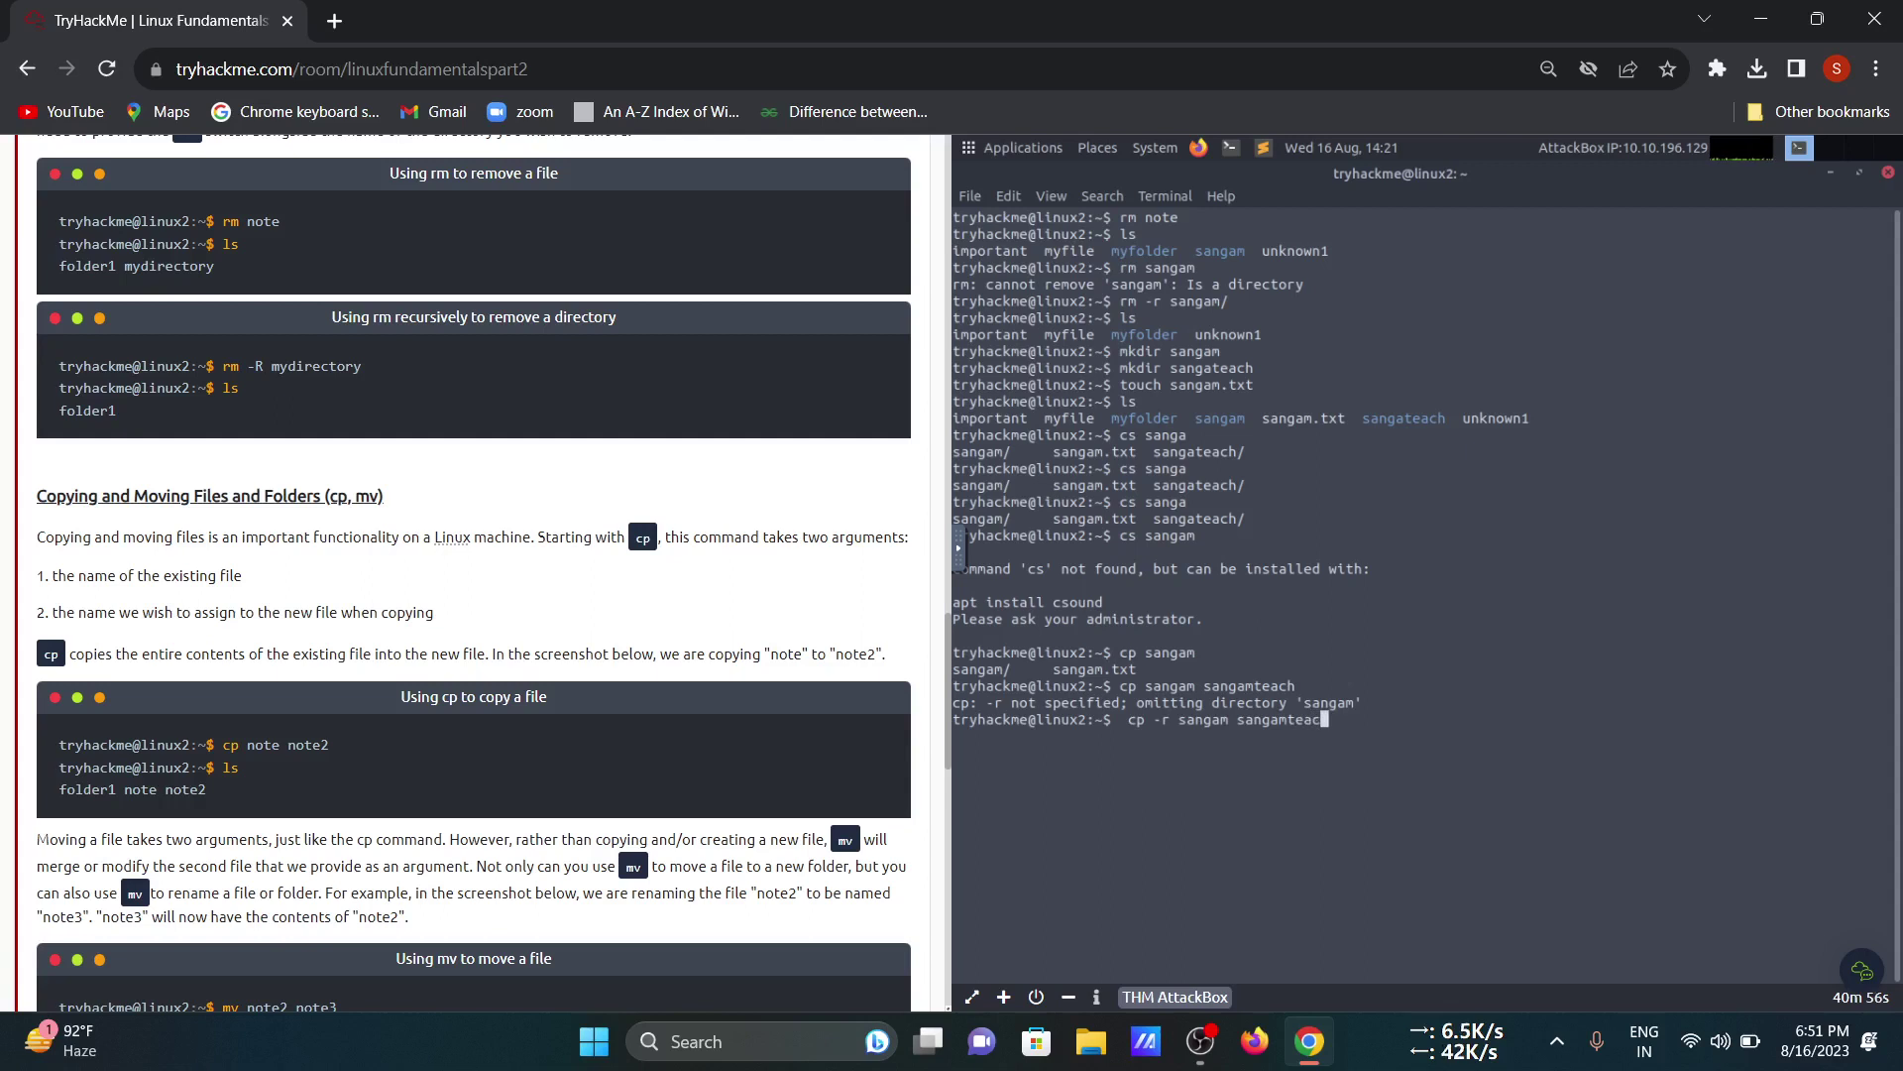
pyautogui.write('h')
pyautogui.press('Return')
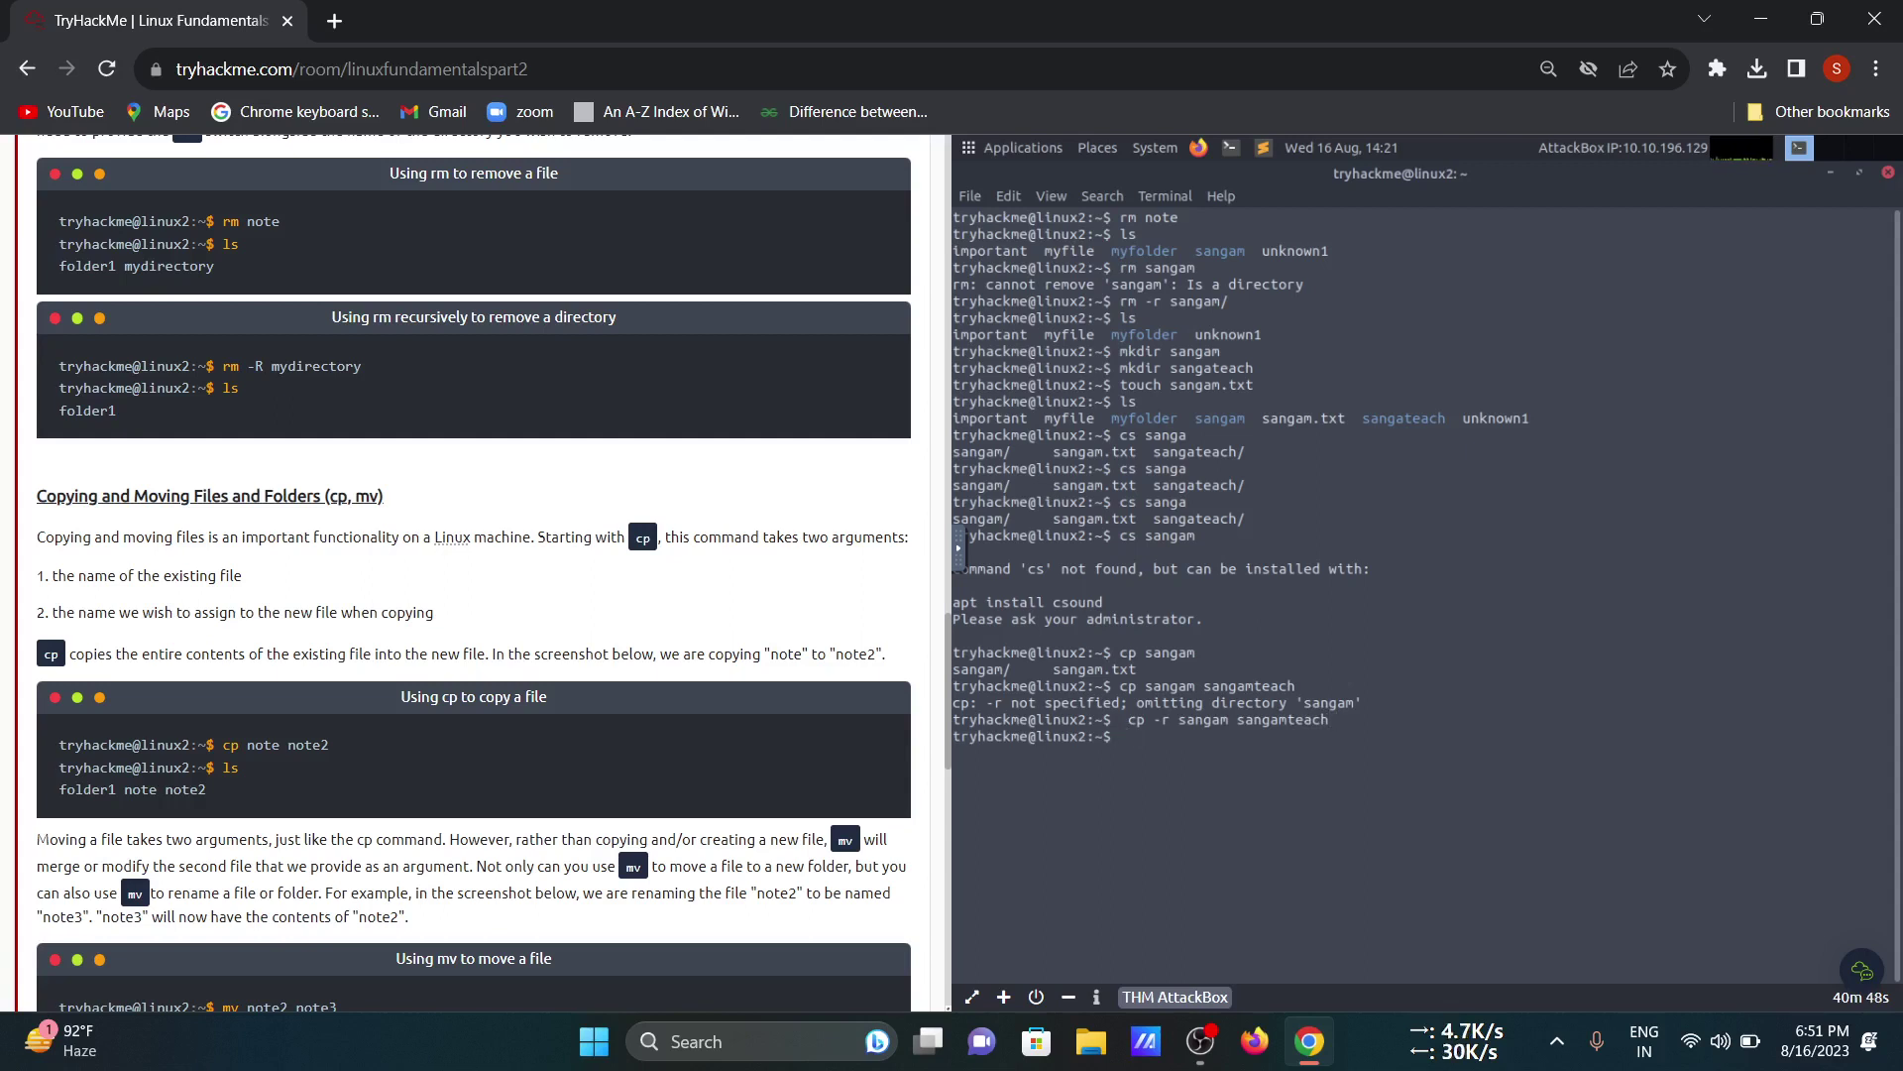
pyautogui.write('ls')
pyautogui.press('Return')
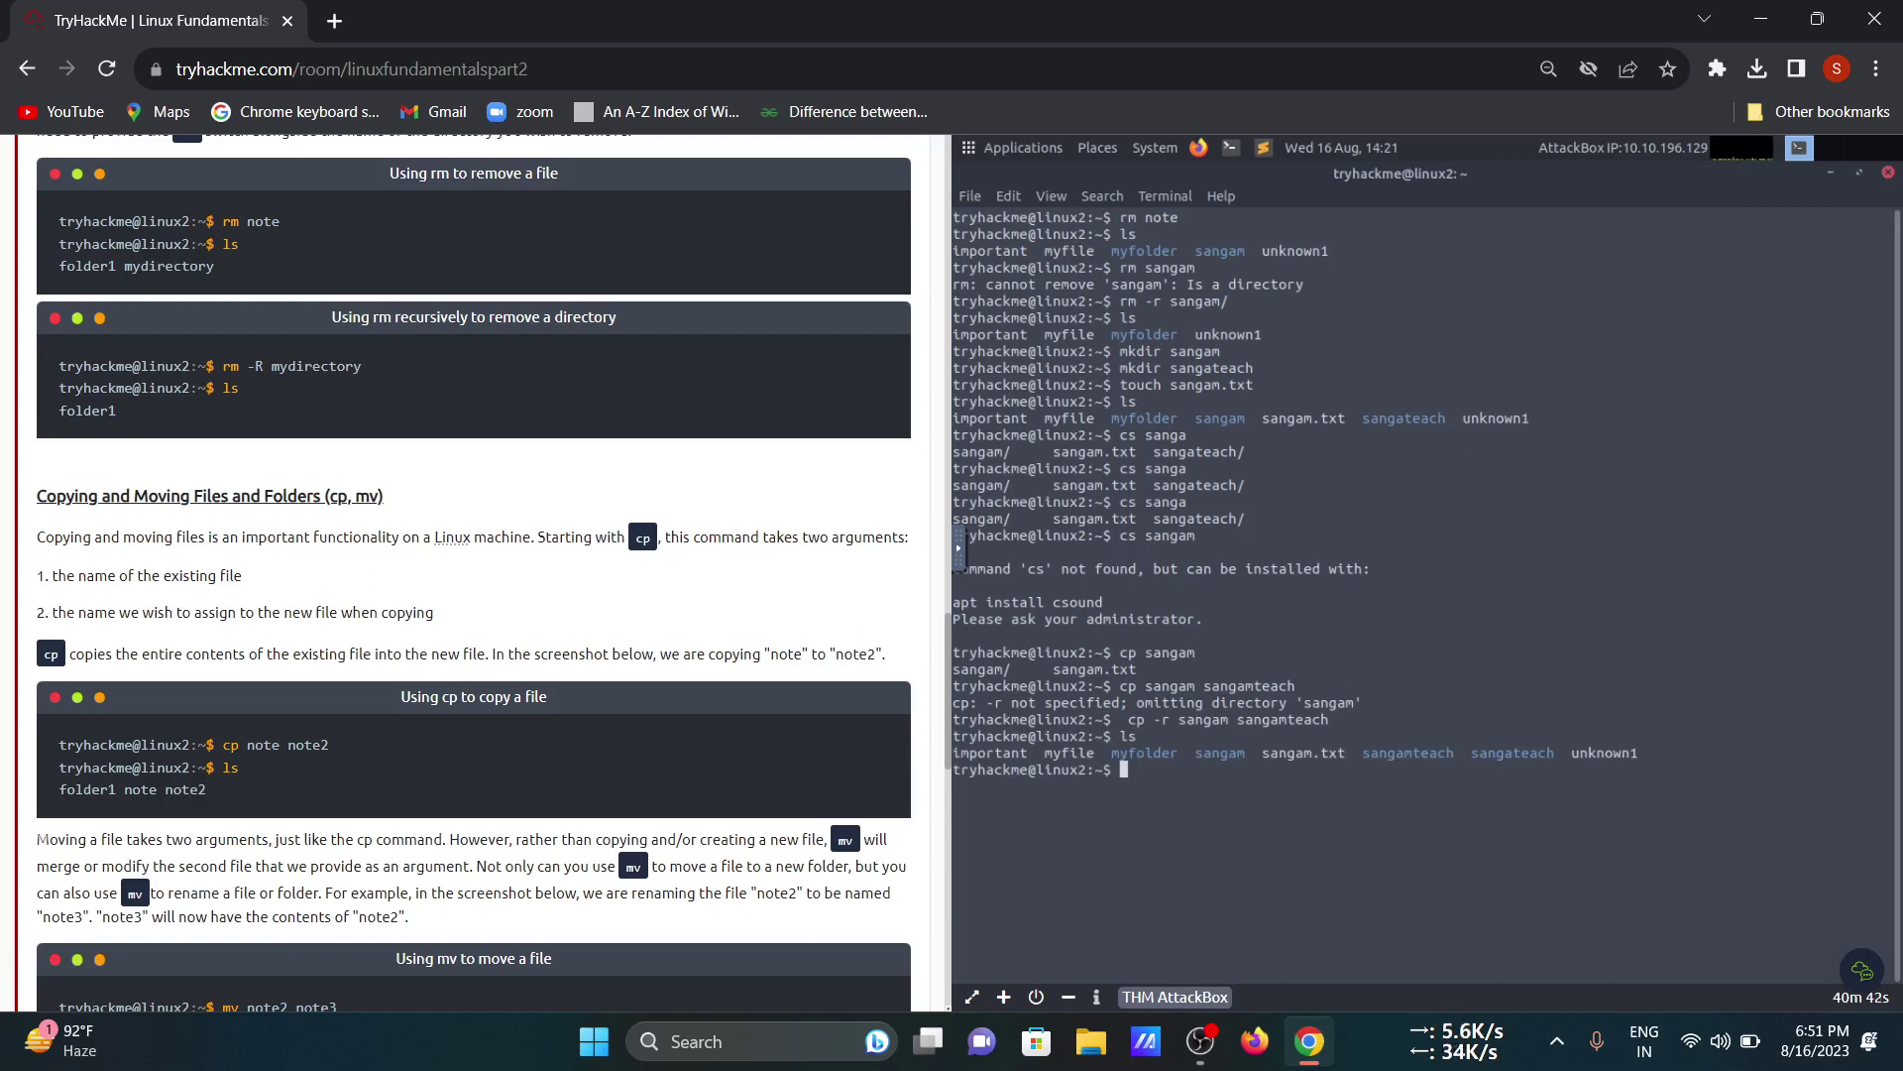
# Enter the sangamteach folder and list it to confirm it starts out empty.
pyautogui.write('cd sa')
pyautogui.write('ngamte')
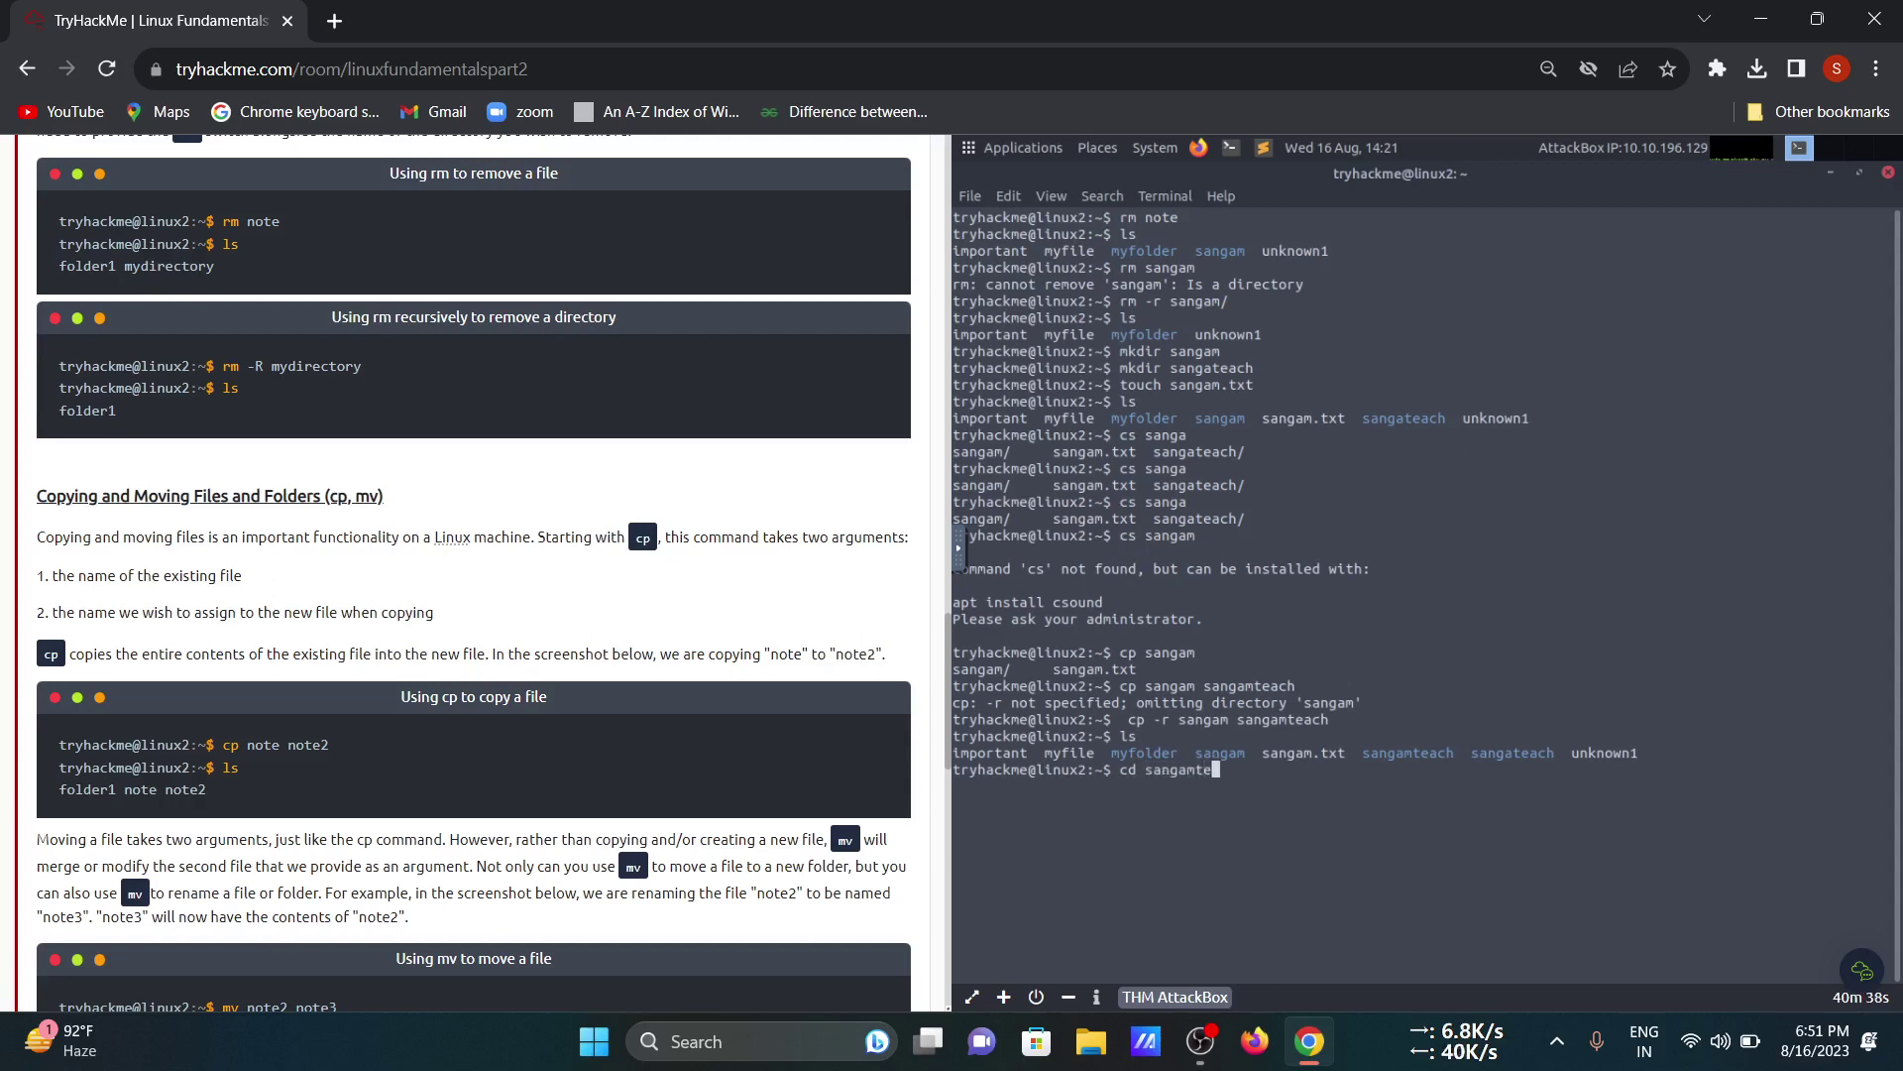
pyautogui.write('ea')
pyautogui.press('BackSpace')
pyautogui.press('BackSpace')
pyautogui.press('Tab')
pyautogui.press('Return')
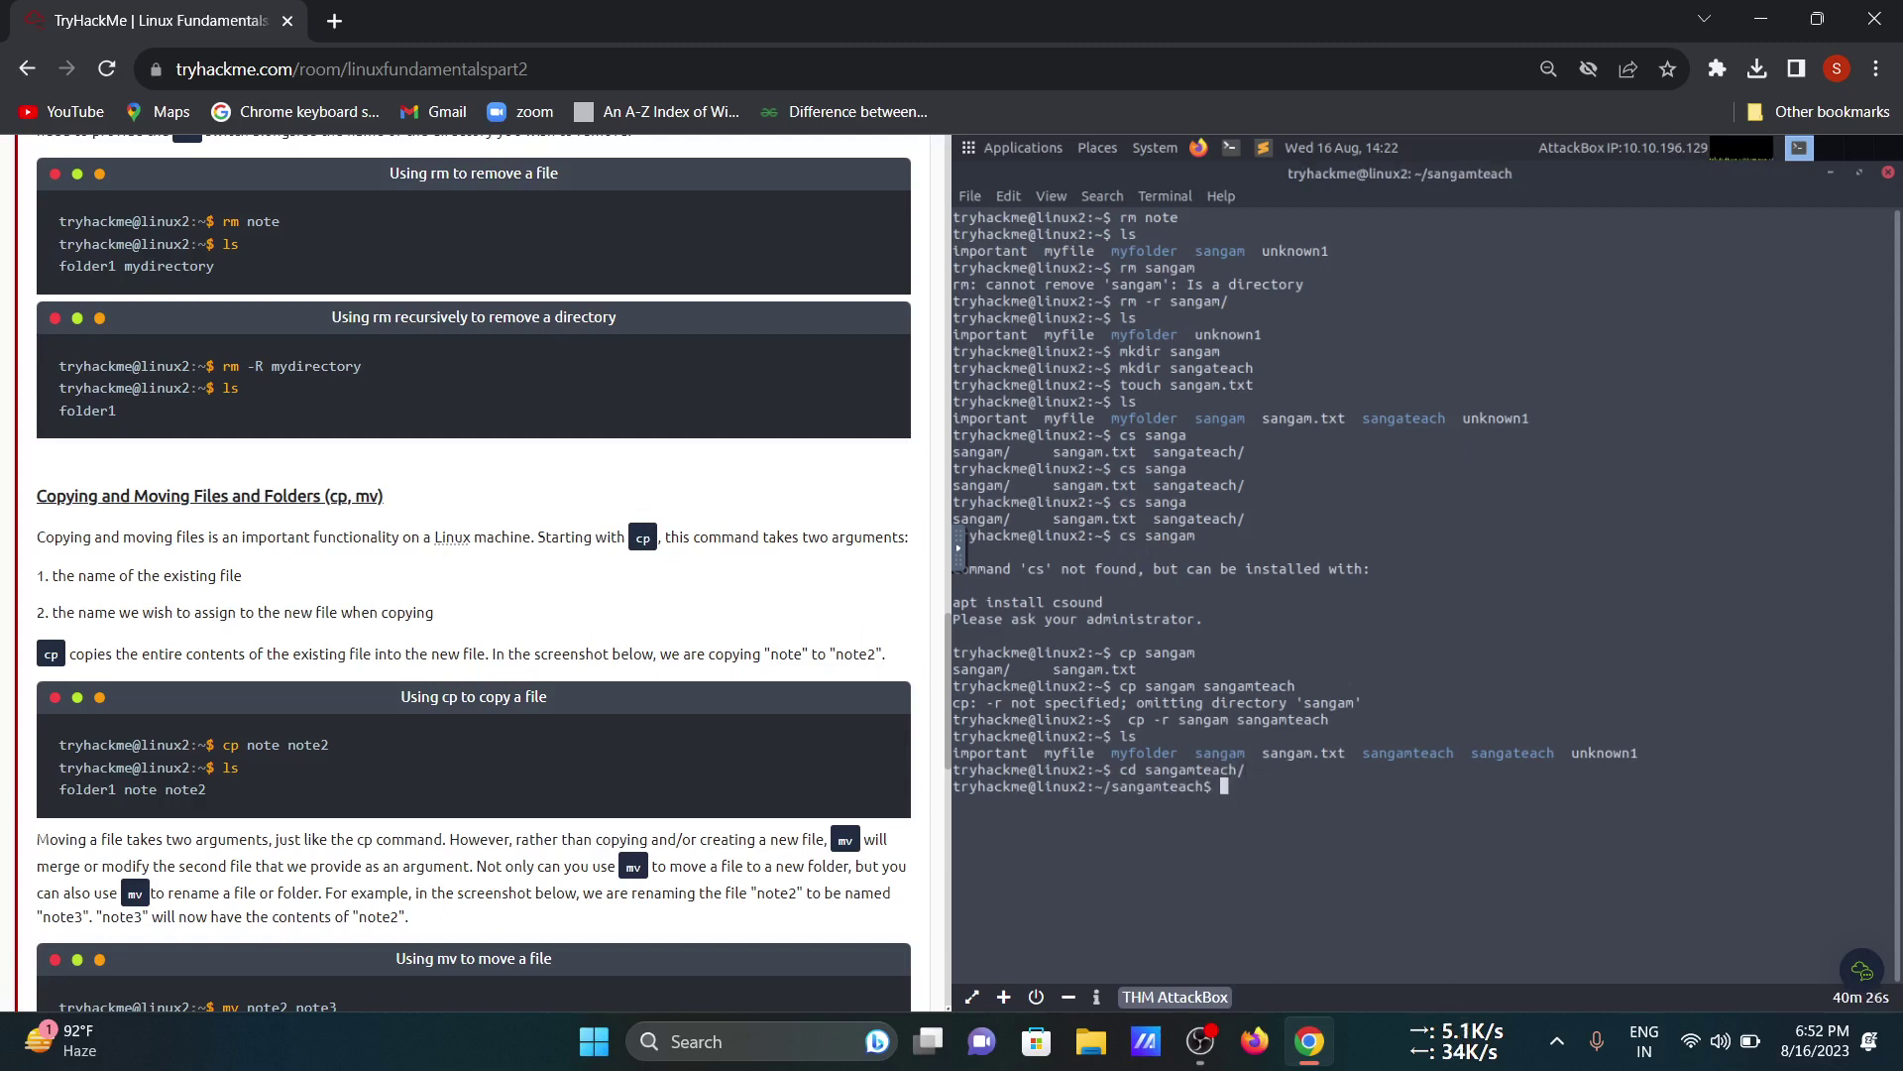
pyautogui.write('ls')
pyautogui.press('Return')
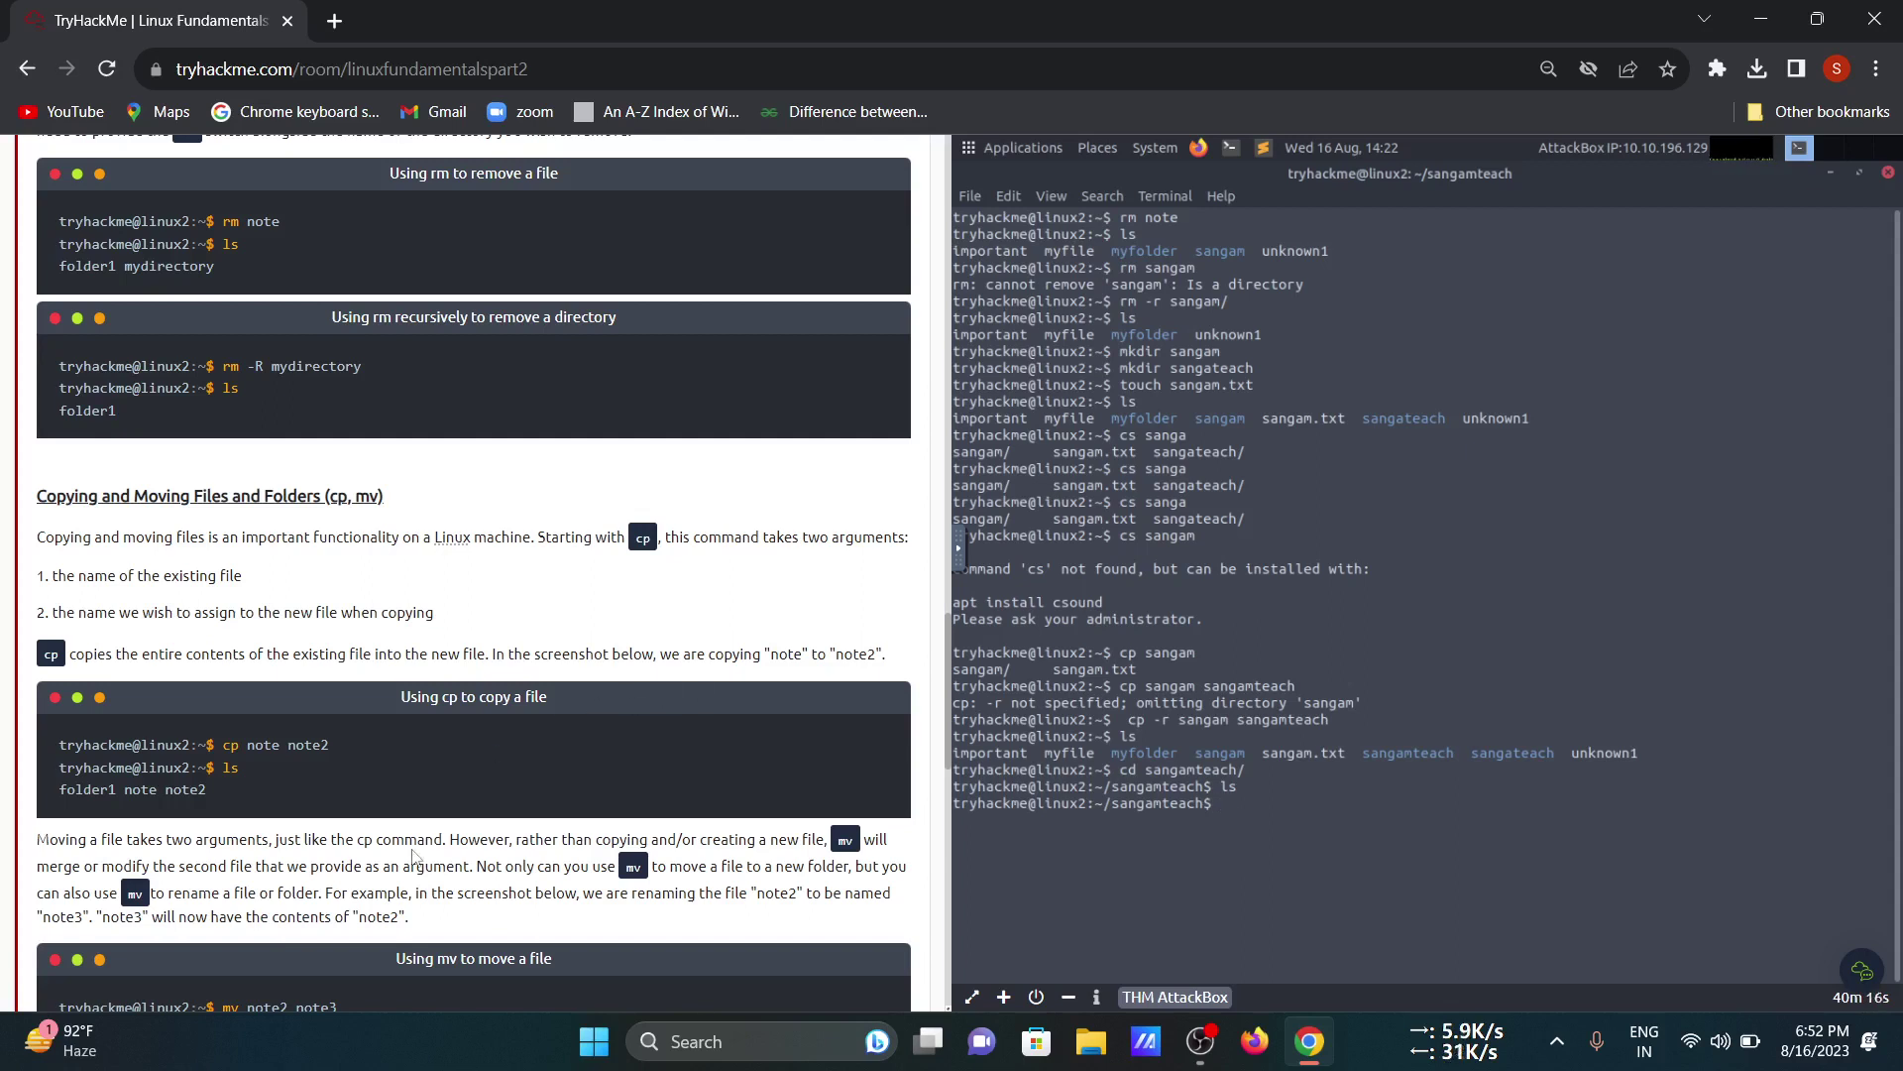
pyautogui.click(274, 1042)
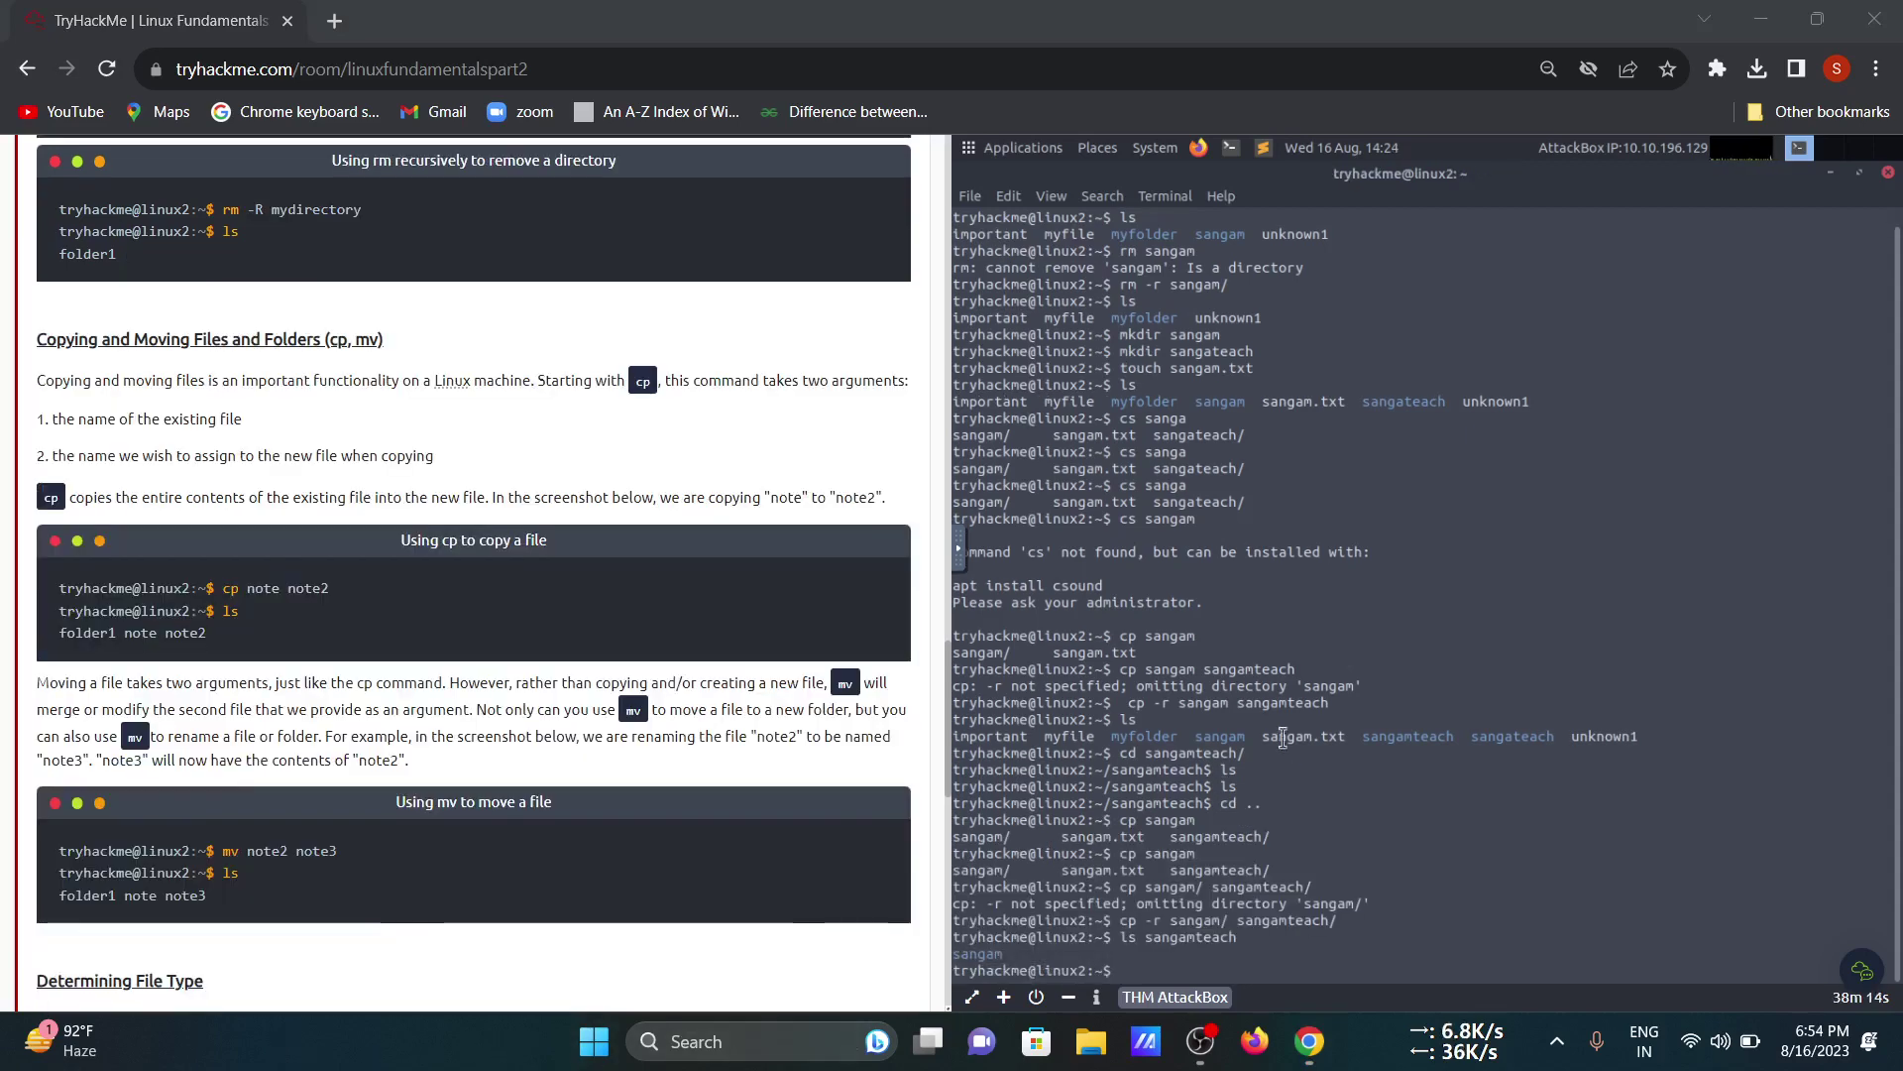
# List sangamteach/ to confirm it now holds the sangam copy.
pyautogui.click(1182, 969)
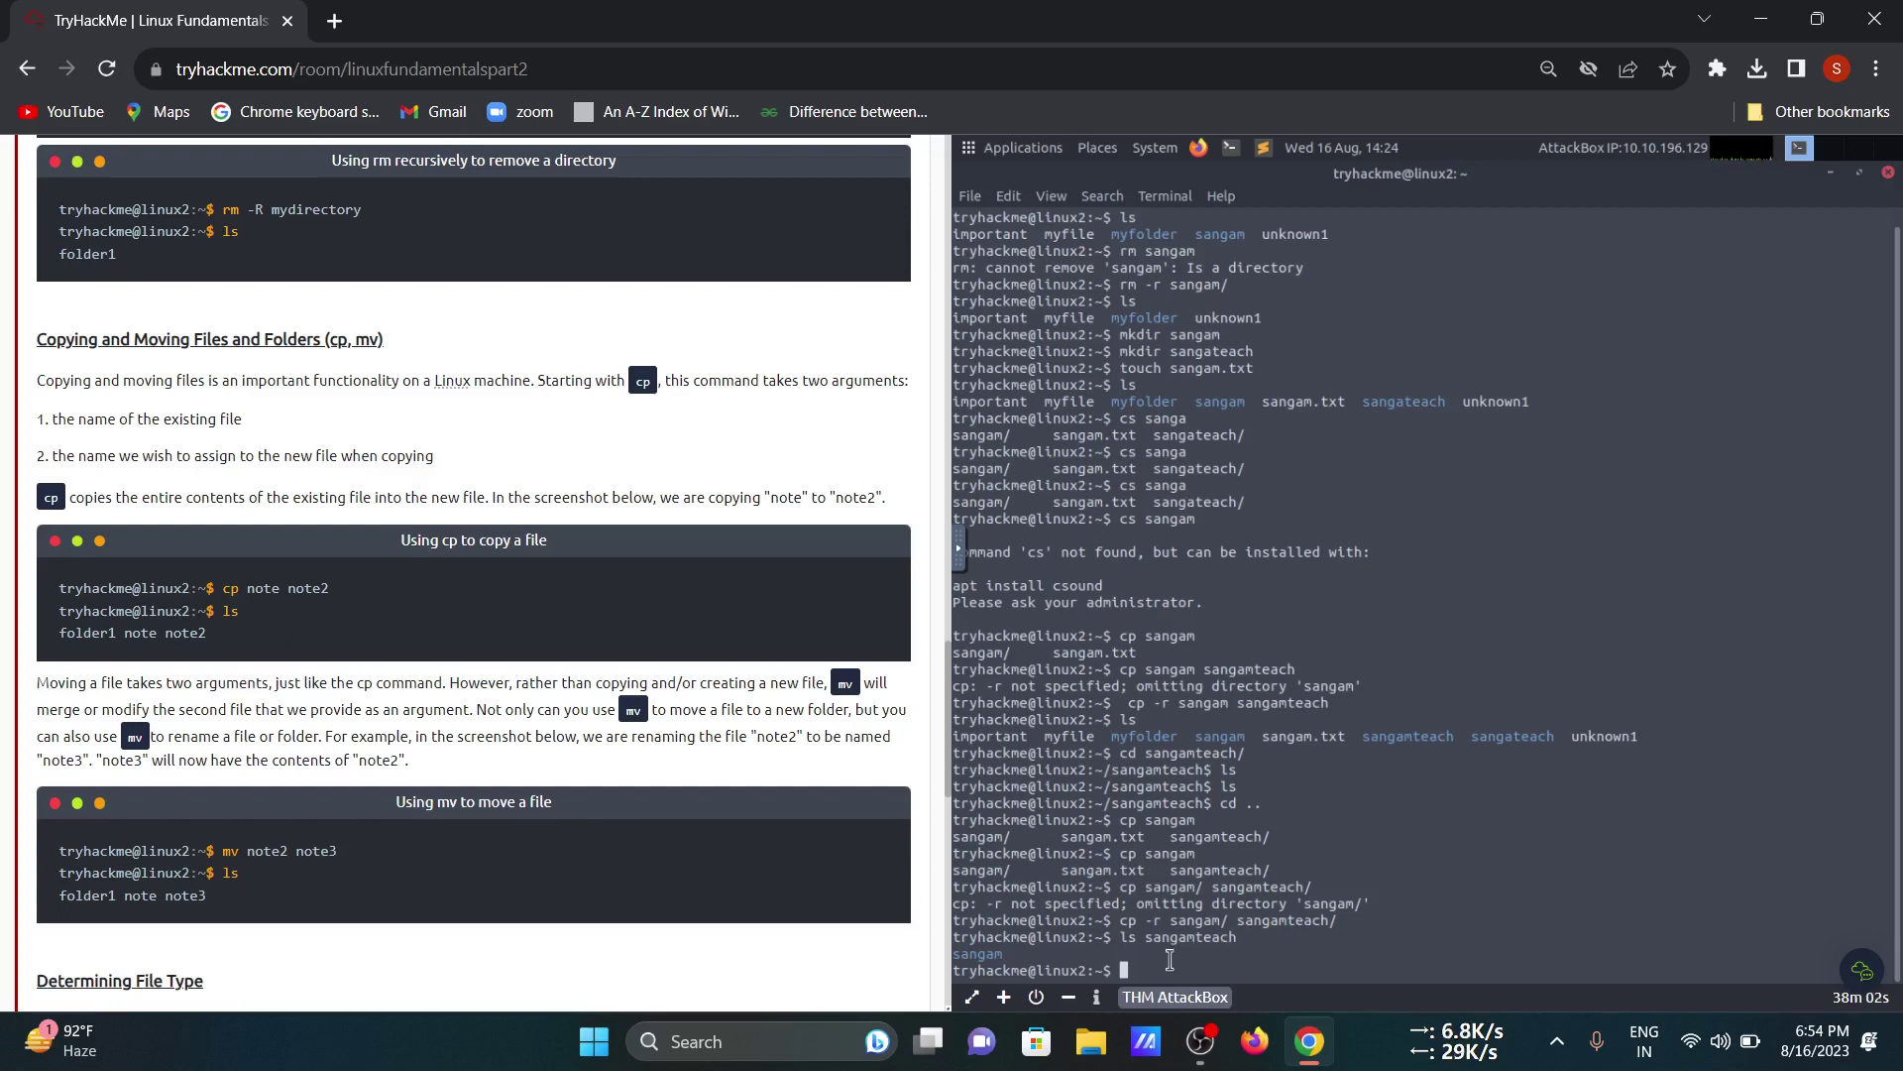
pyautogui.write('s')
pyautogui.write('cp')
pyautogui.press('BackSpace')
pyautogui.press('BackSpace')
pyautogui.press('BackSpace')
pyautogui.press('BackSpace')
pyautogui.press('Up')
pyautogui.press('Up')
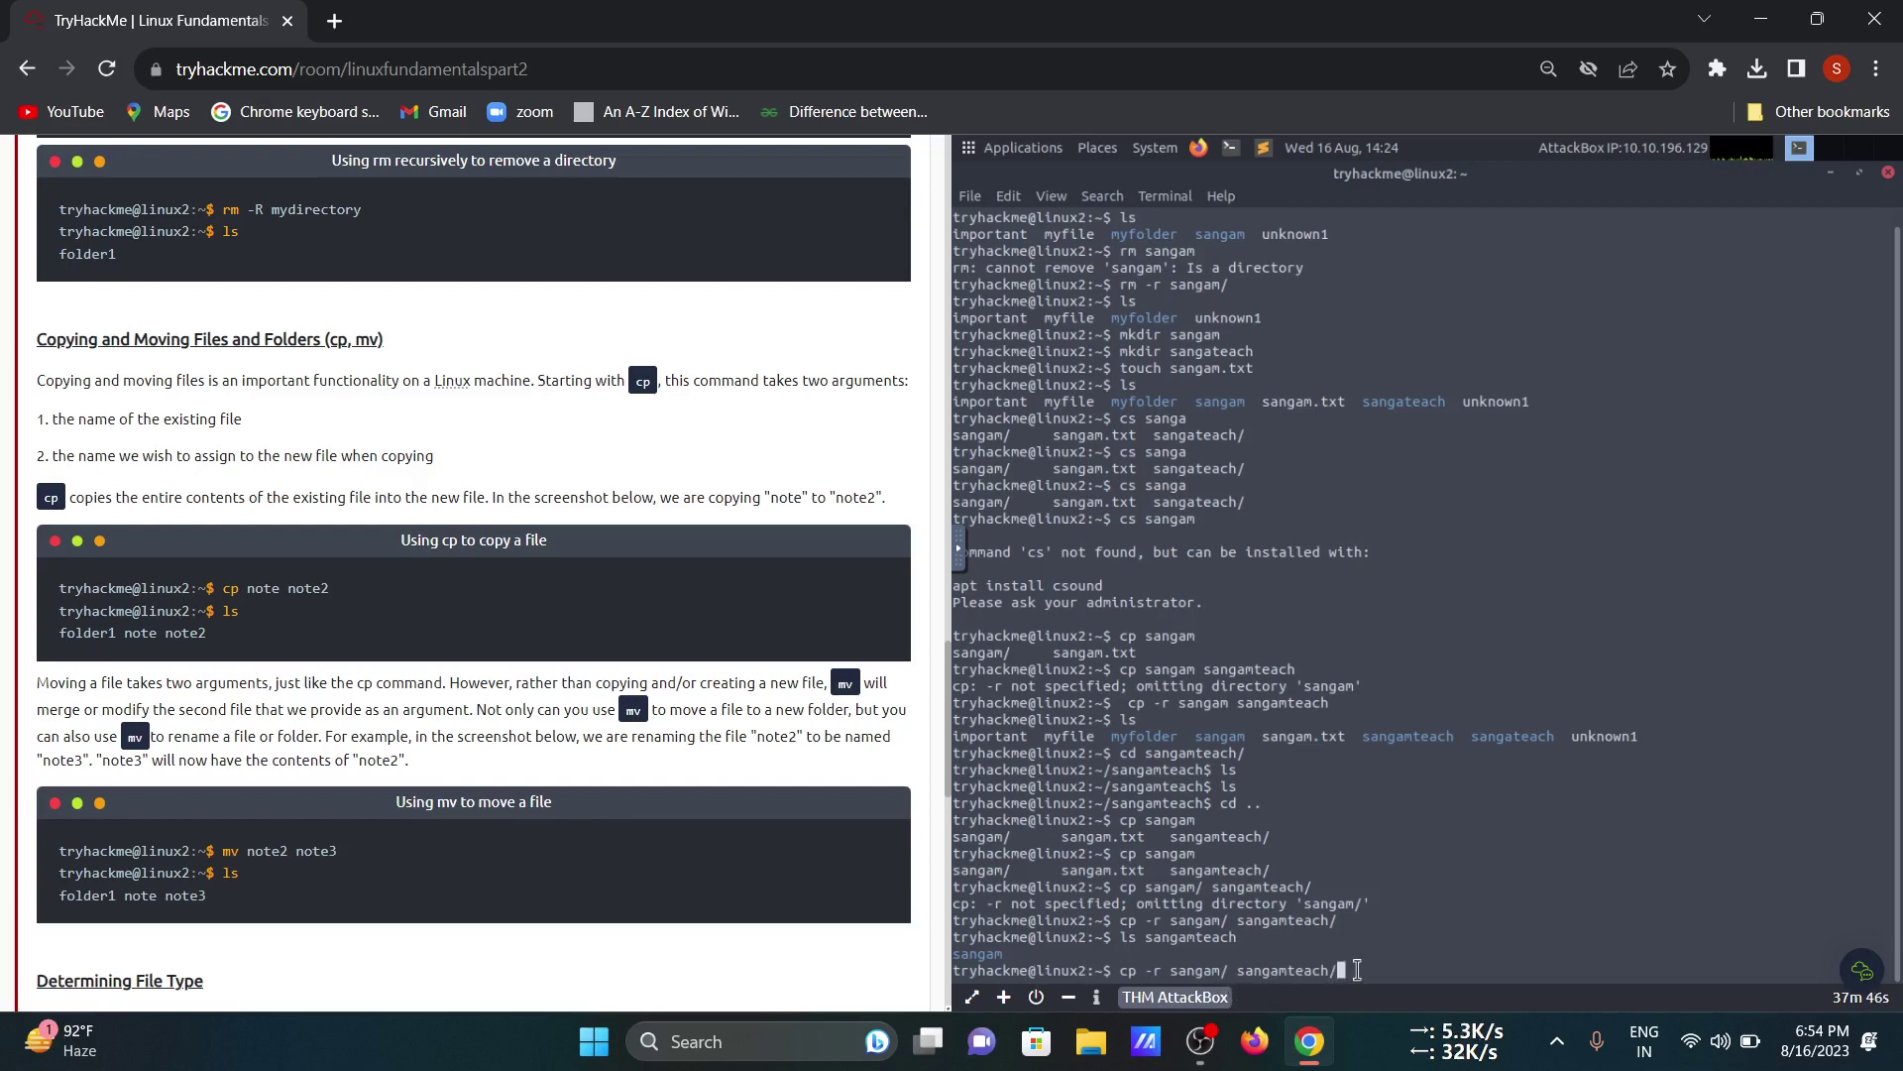
pyautogui.press('BackSpace')
pyautogui.press('BackSpace')
pyautogui.press('BackSpace')
pyautogui.press('BackSpace')
pyautogui.press('BackSpace')
pyautogui.press('BackSpace')
pyautogui.press('BackSpace')
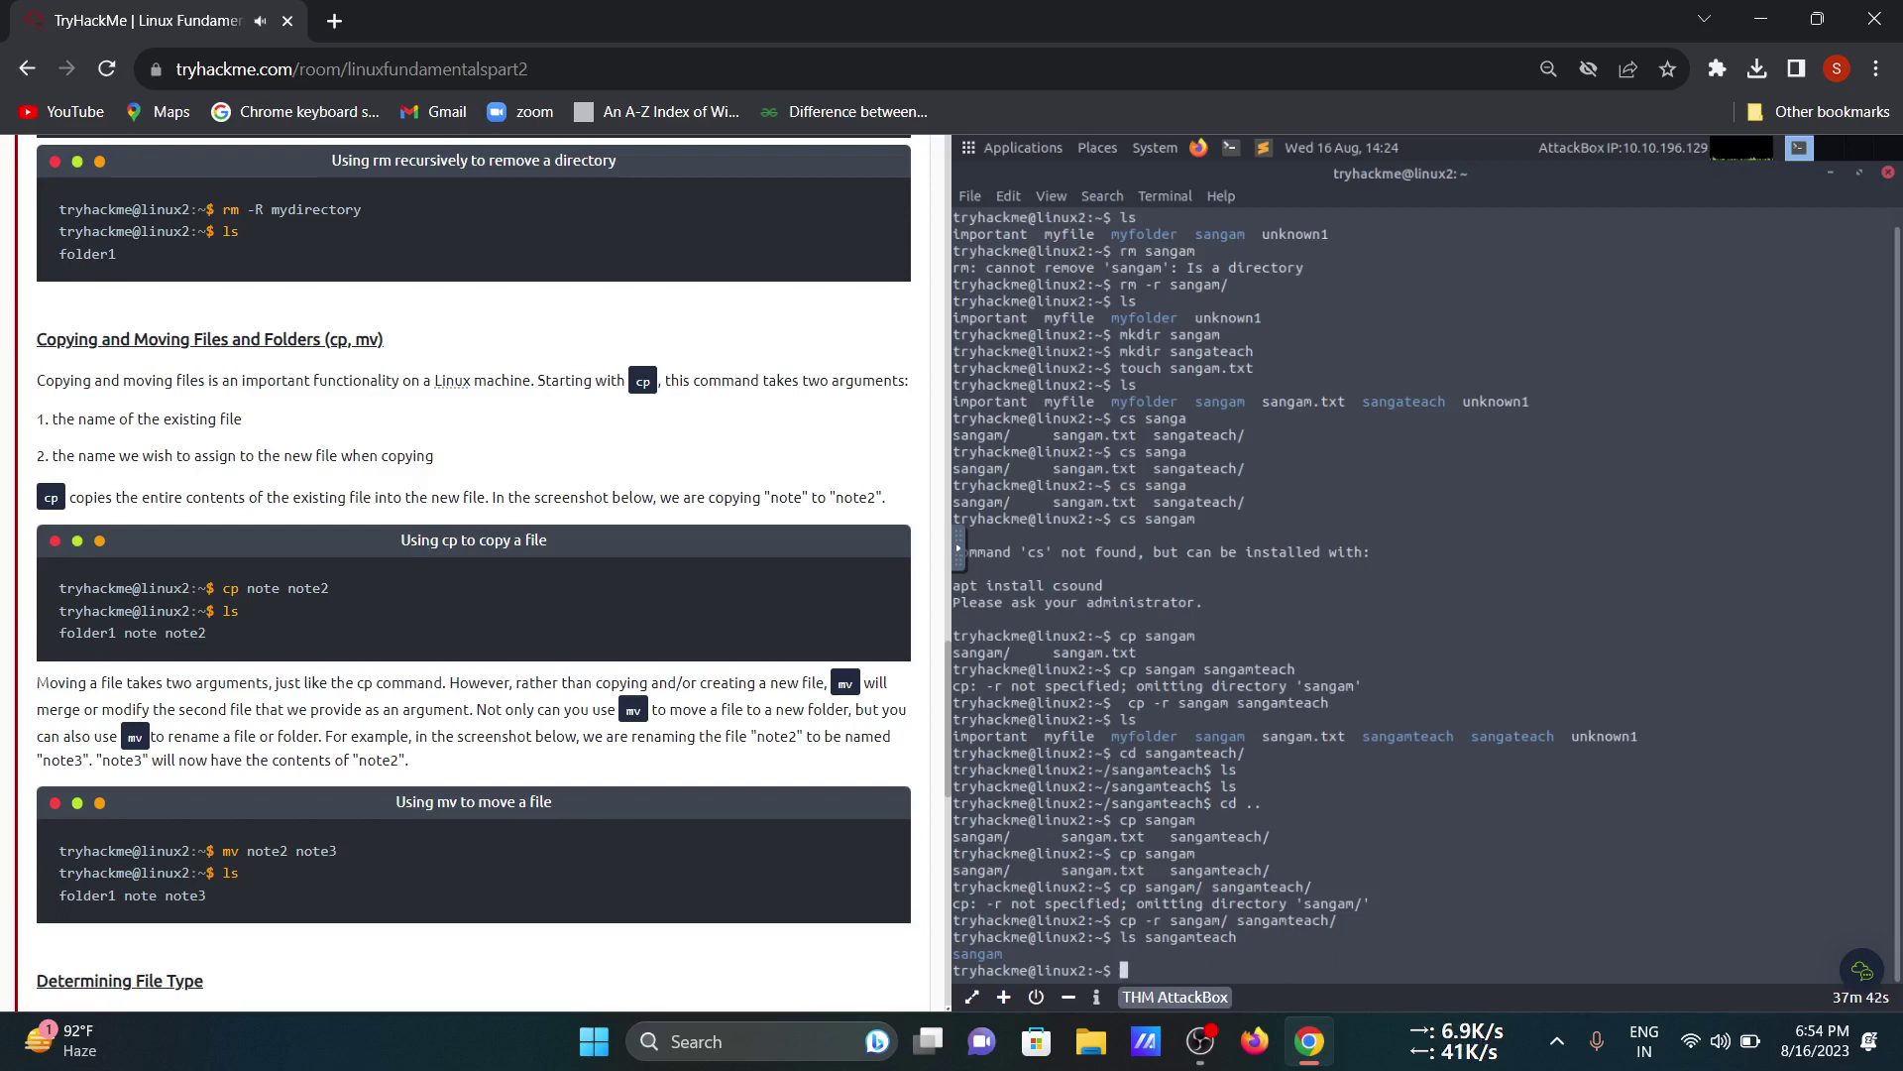
pyautogui.write('ls sa')
pyautogui.write('ngamte')
pyautogui.write('a')
pyautogui.press('Tab')
pyautogui.press('Return')
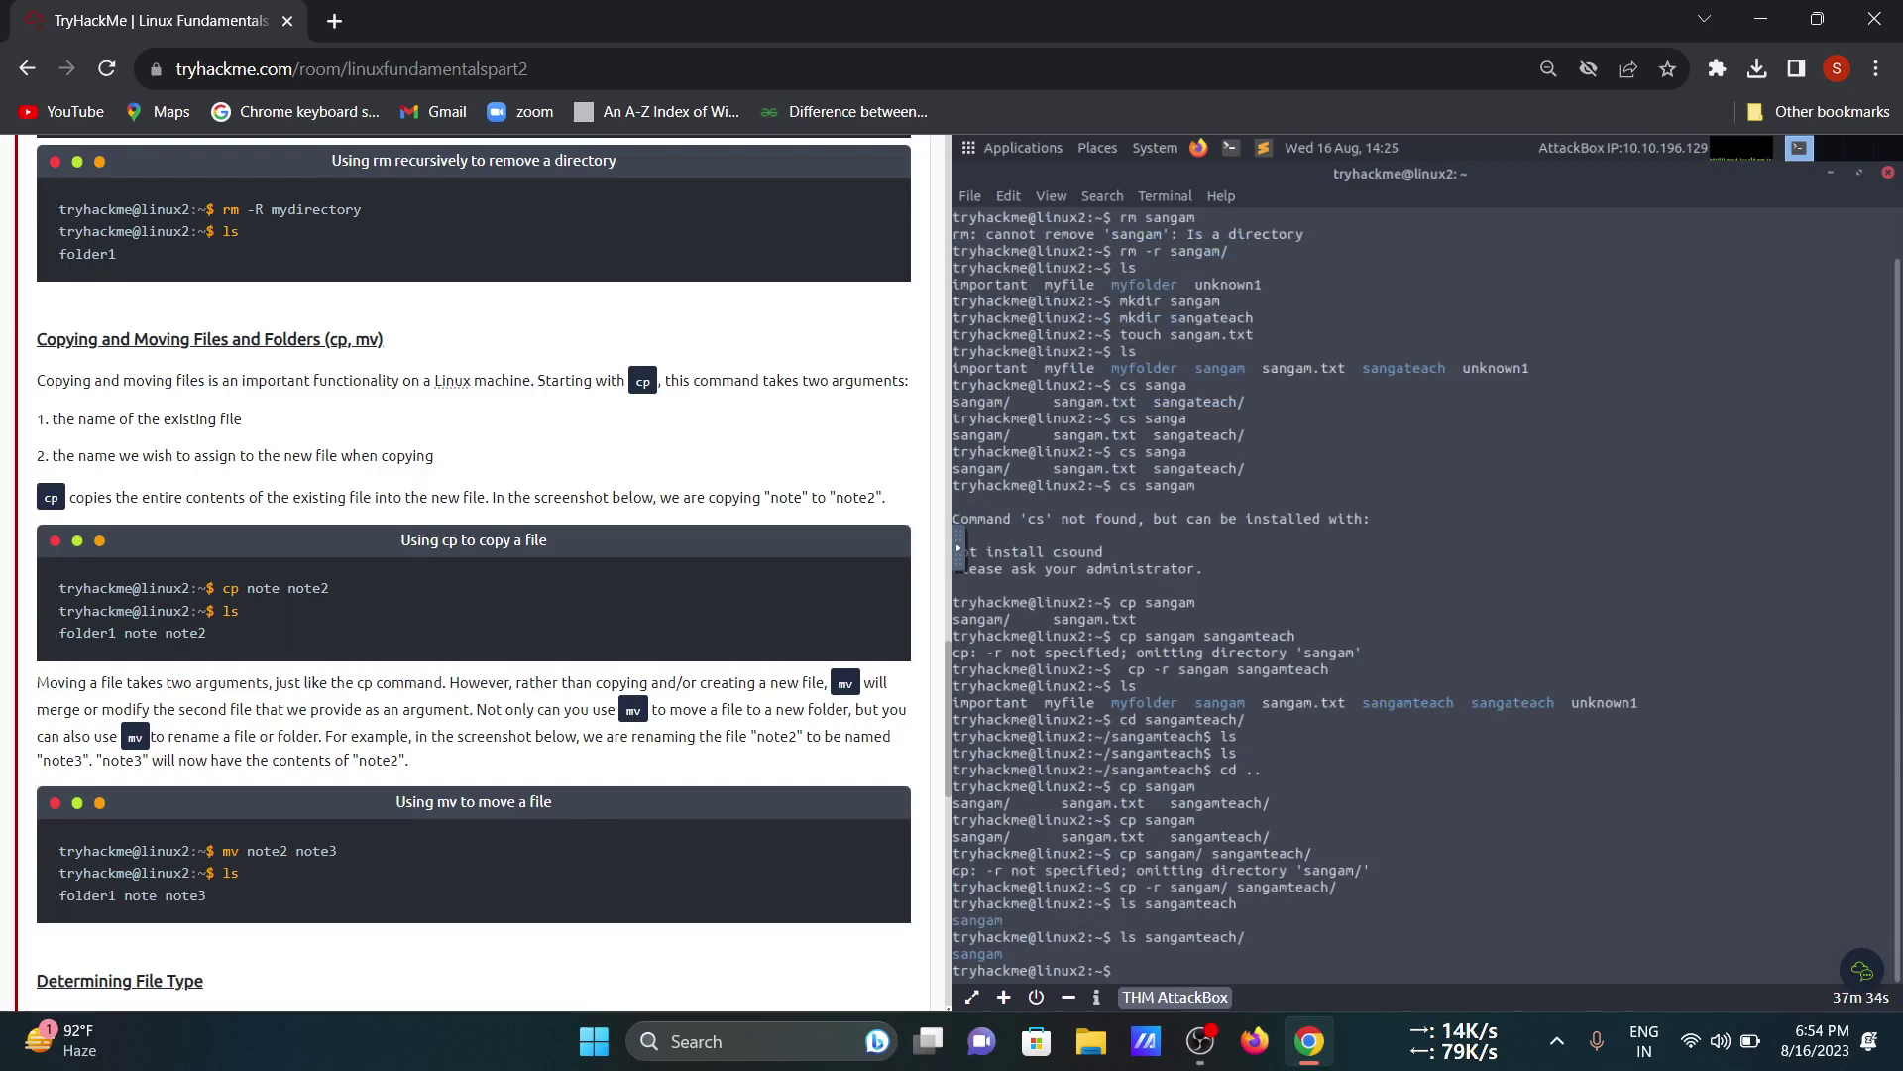
# List the home directory and dismiss the Sticky Keys prompt.
pyautogui.write('ls')
pyautogui.press('Return')
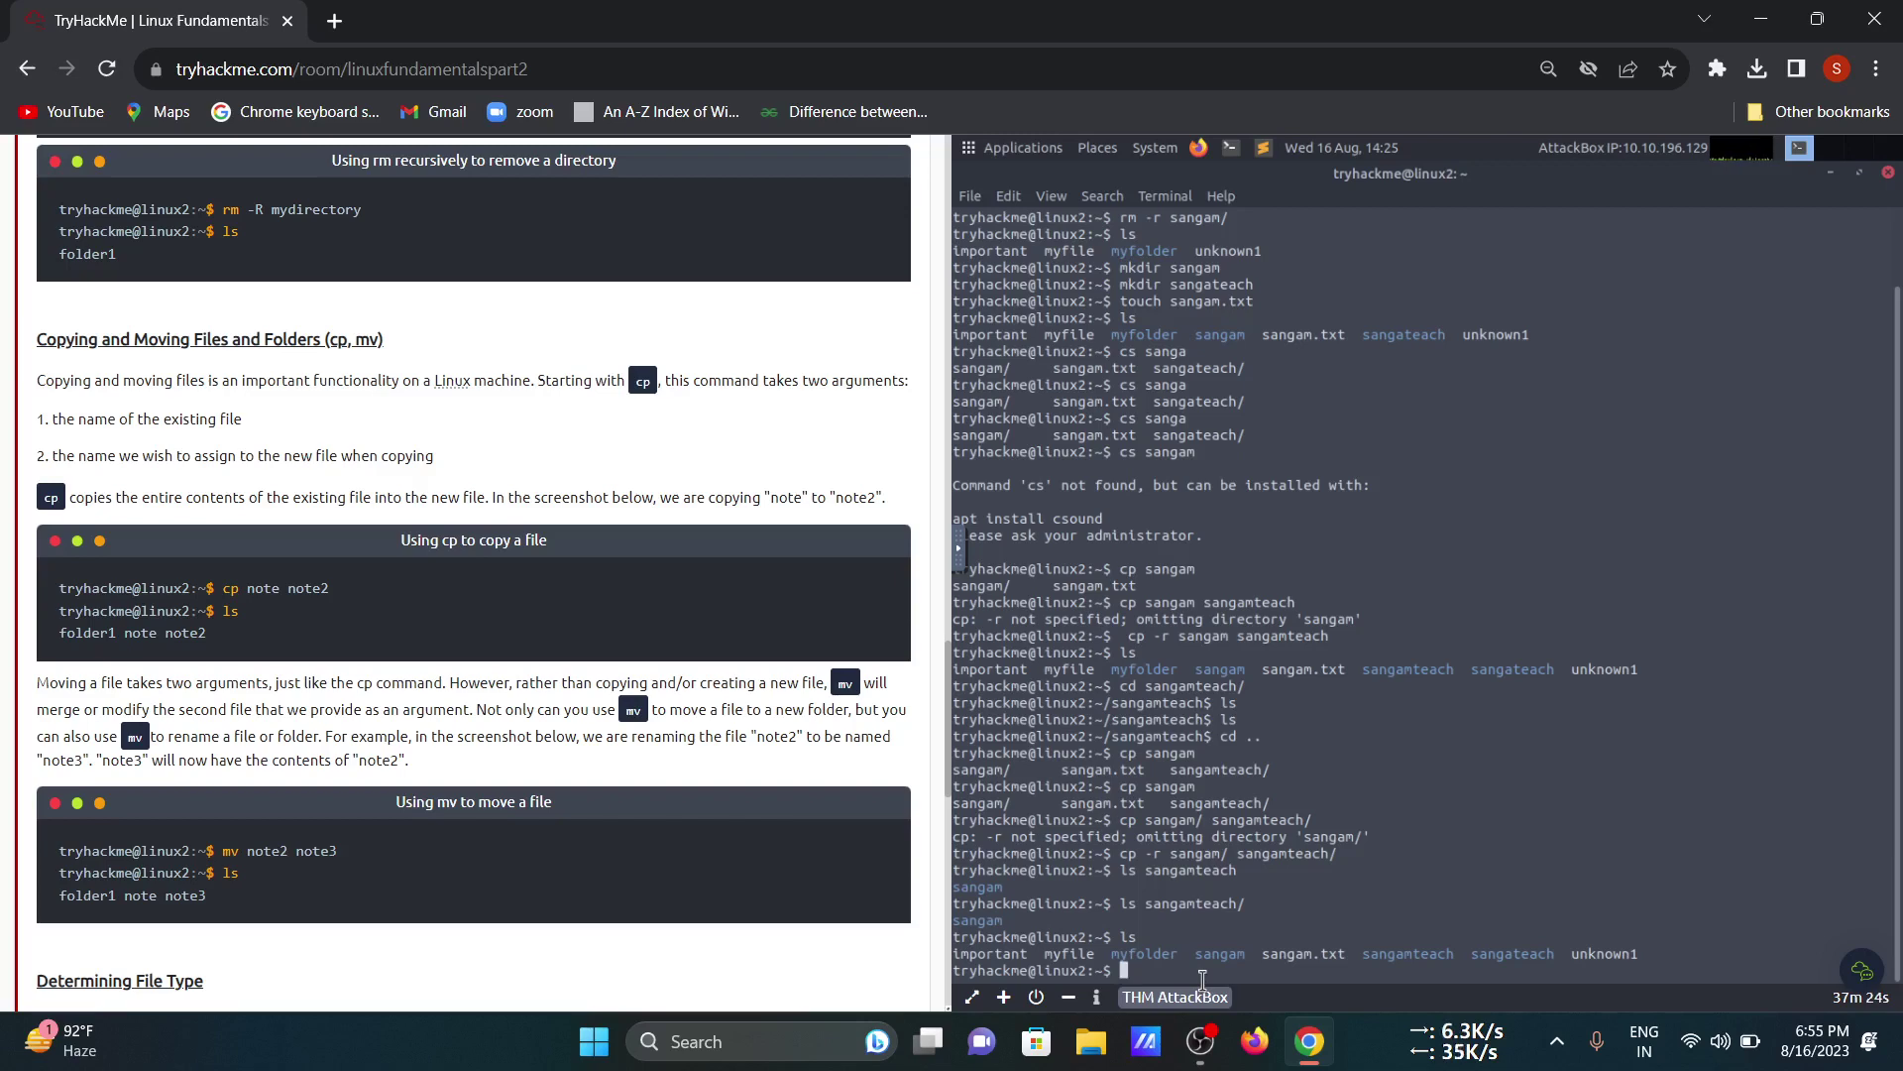
pyautogui.press('shift')
pyautogui.press('shift')
pyautogui.press('shift')
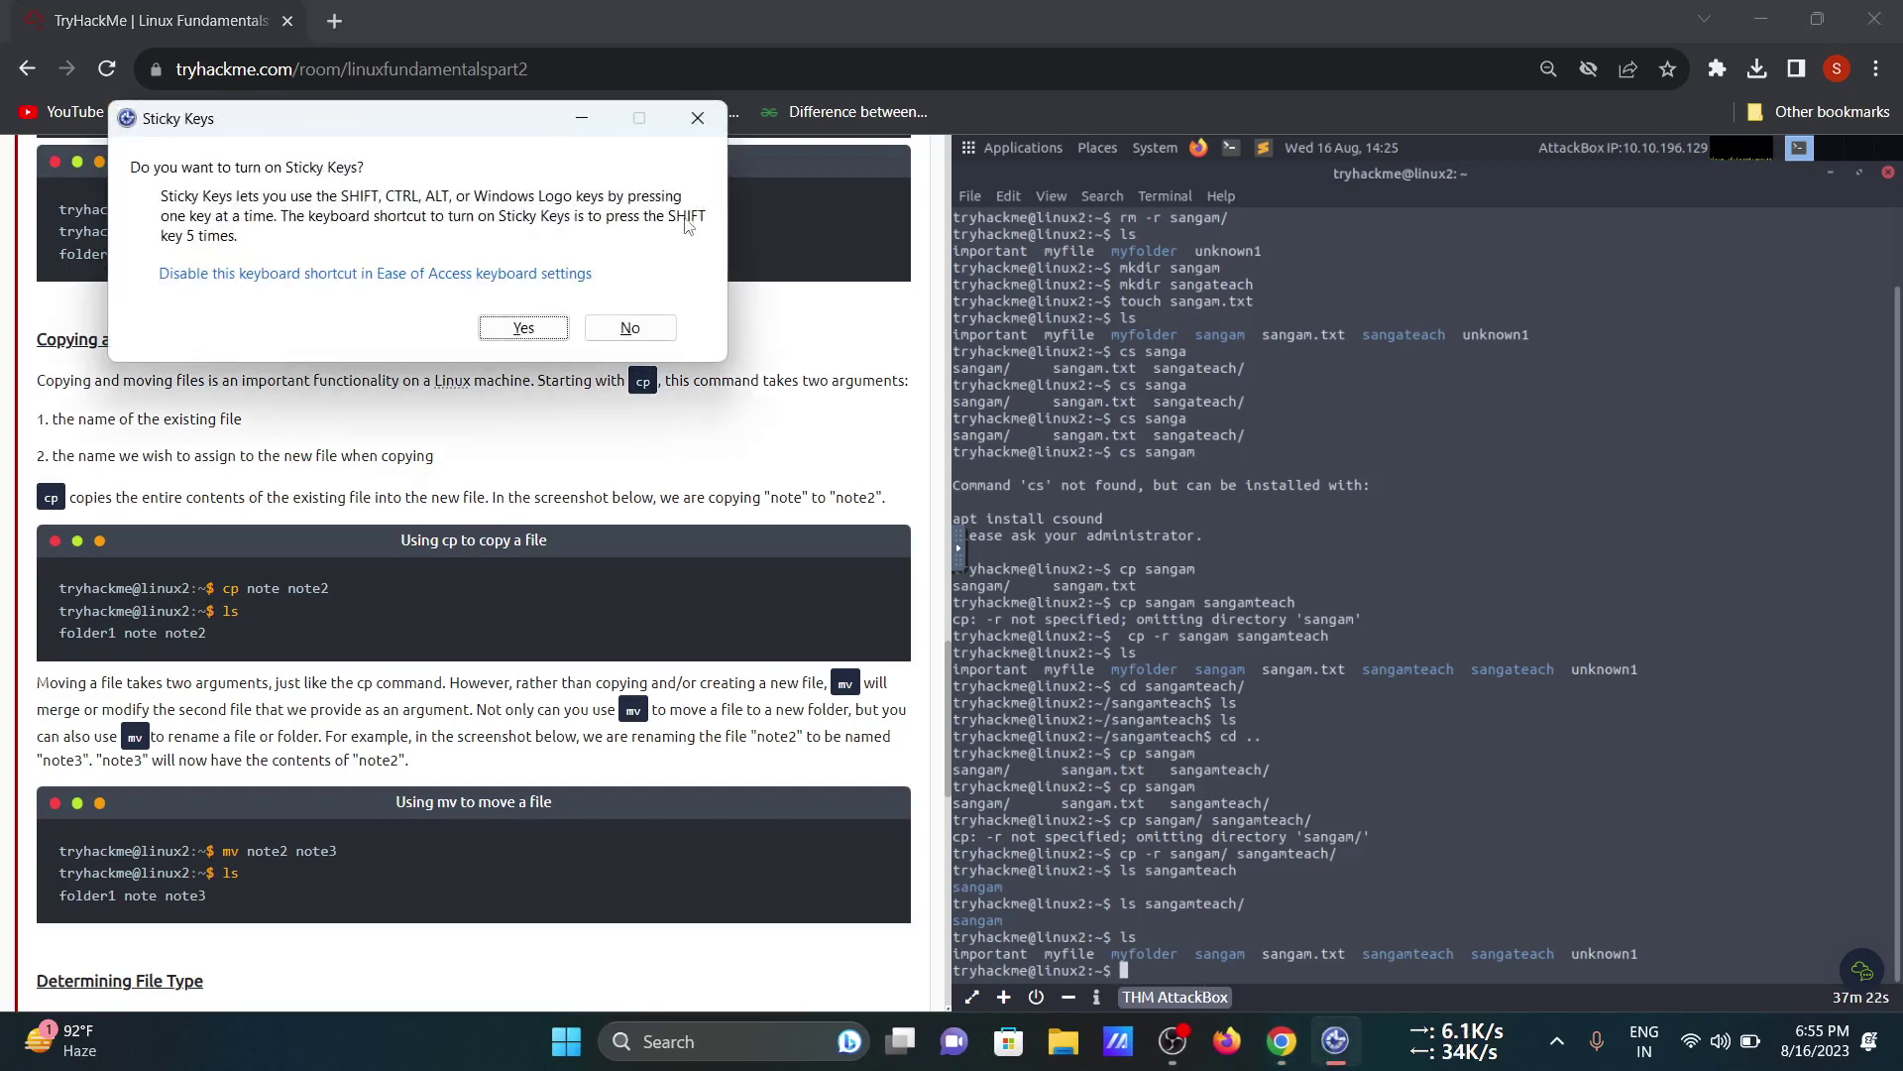
pyautogui.click(684, 123)
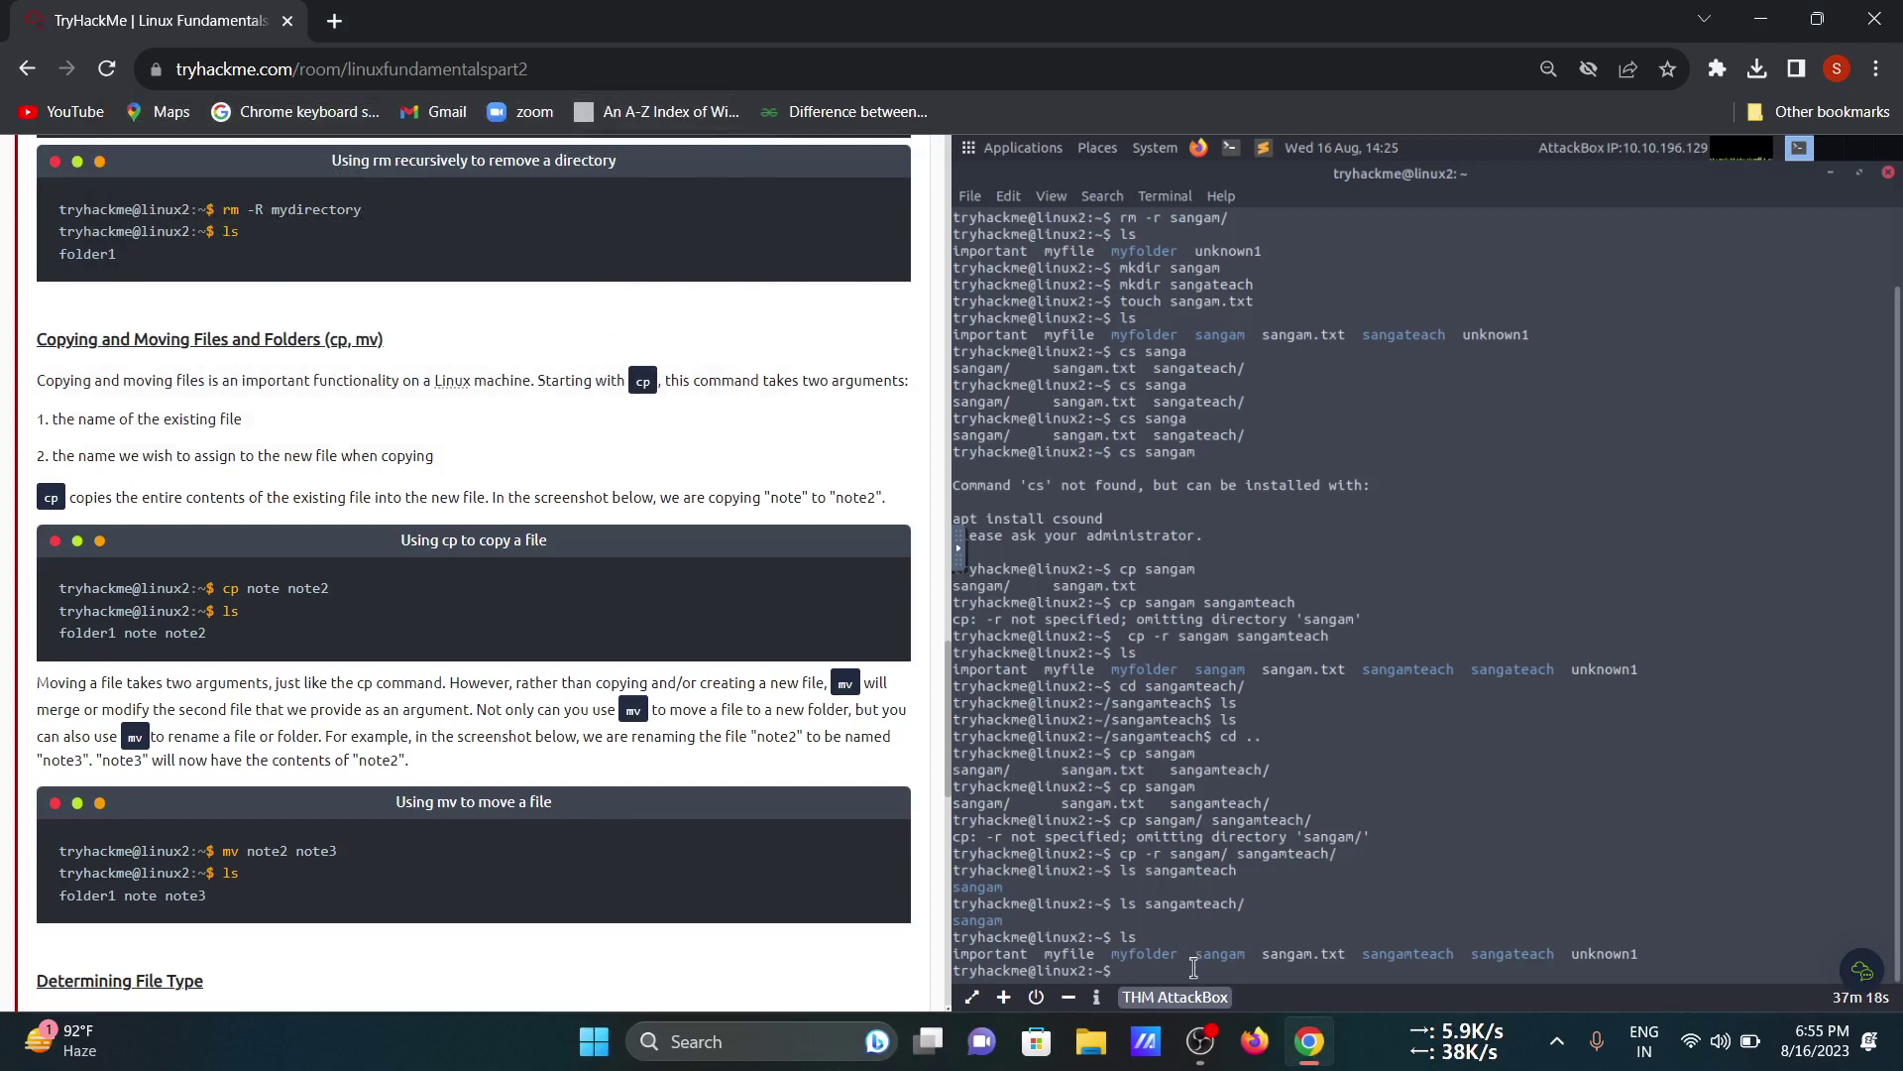
# Recall cp -r sangam/ sangamteach/ and change cp to mv.
pyautogui.press('Up')
pyautogui.press('Up')
pyautogui.press('BackSpace')
pyautogui.press('Up')
pyautogui.press('Up')
pyautogui.press('Left')
pyautogui.press('Left')
pyautogui.press('Left')
pyautogui.press('Left')
pyautogui.press('Left')
pyautogui.press('Left')
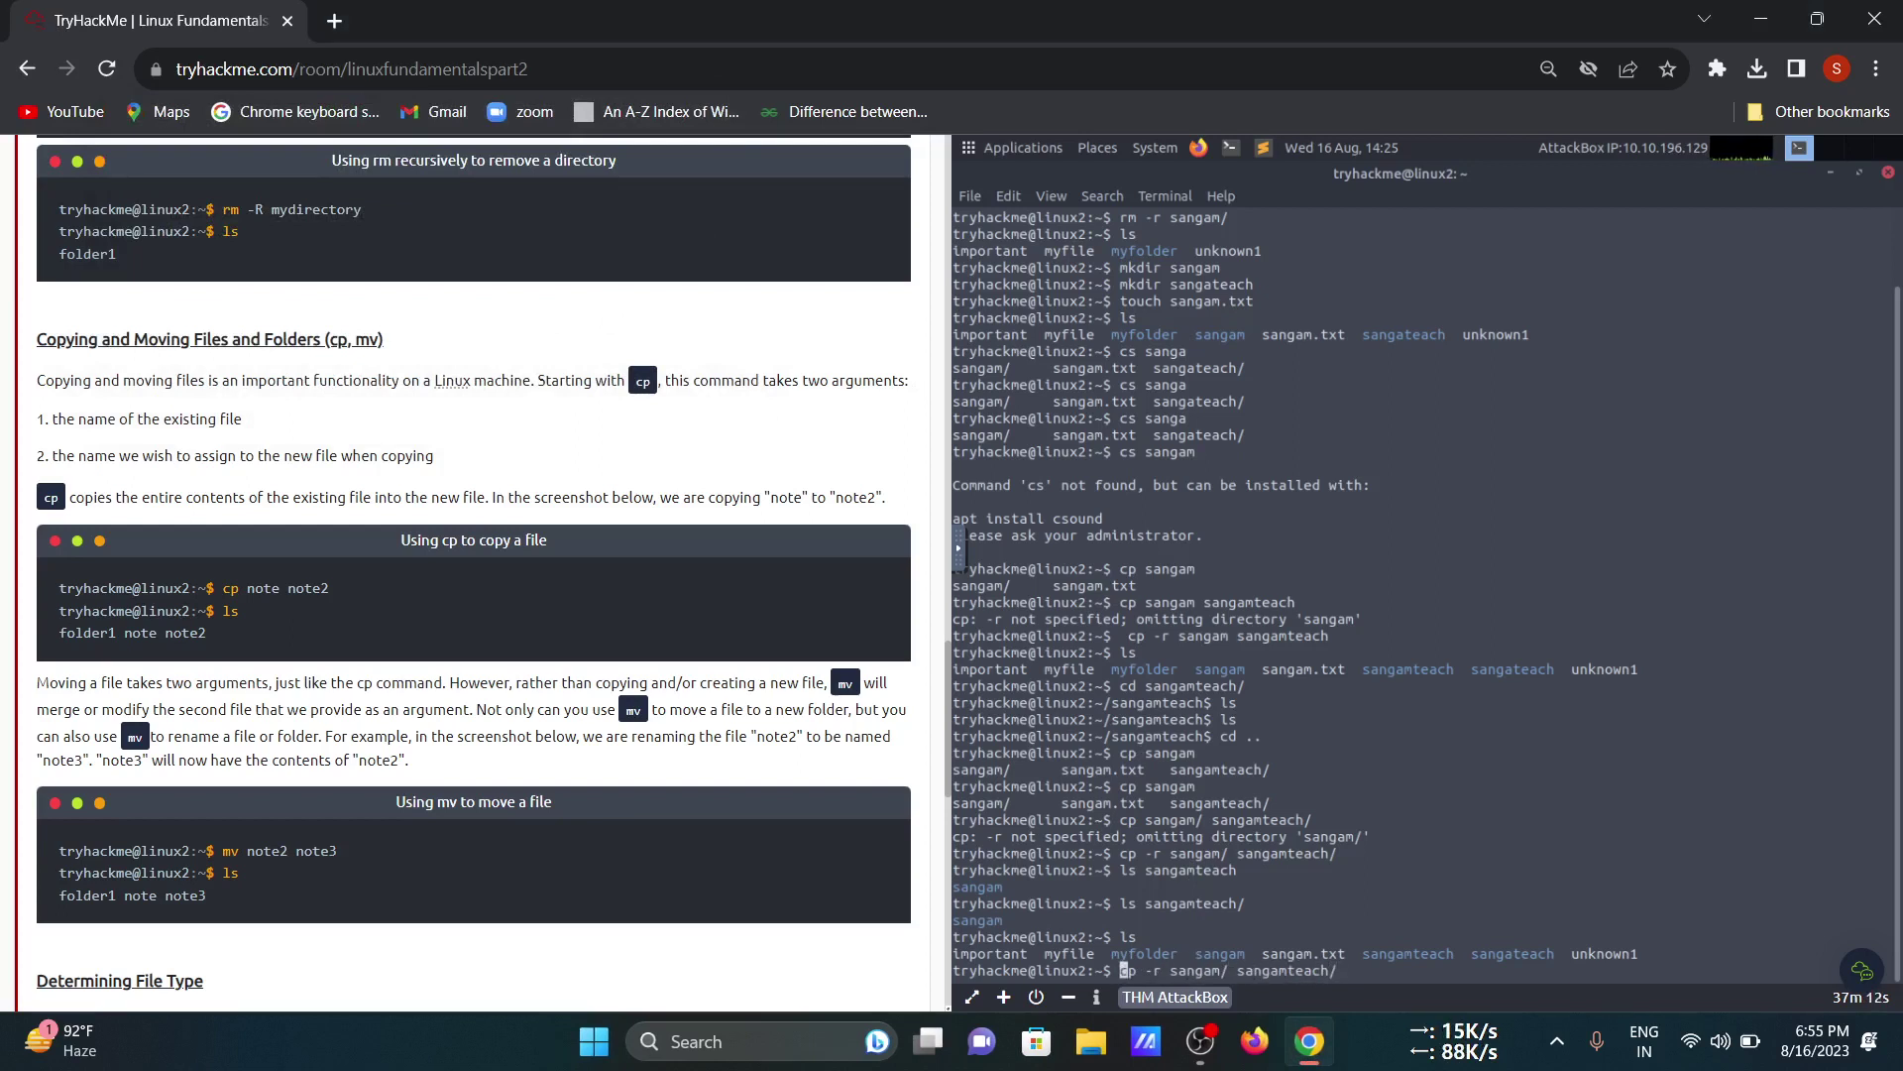
pyautogui.press('Right')
pyautogui.press('Right')
pyautogui.press('BackSpace')
pyautogui.press('BackSpace')
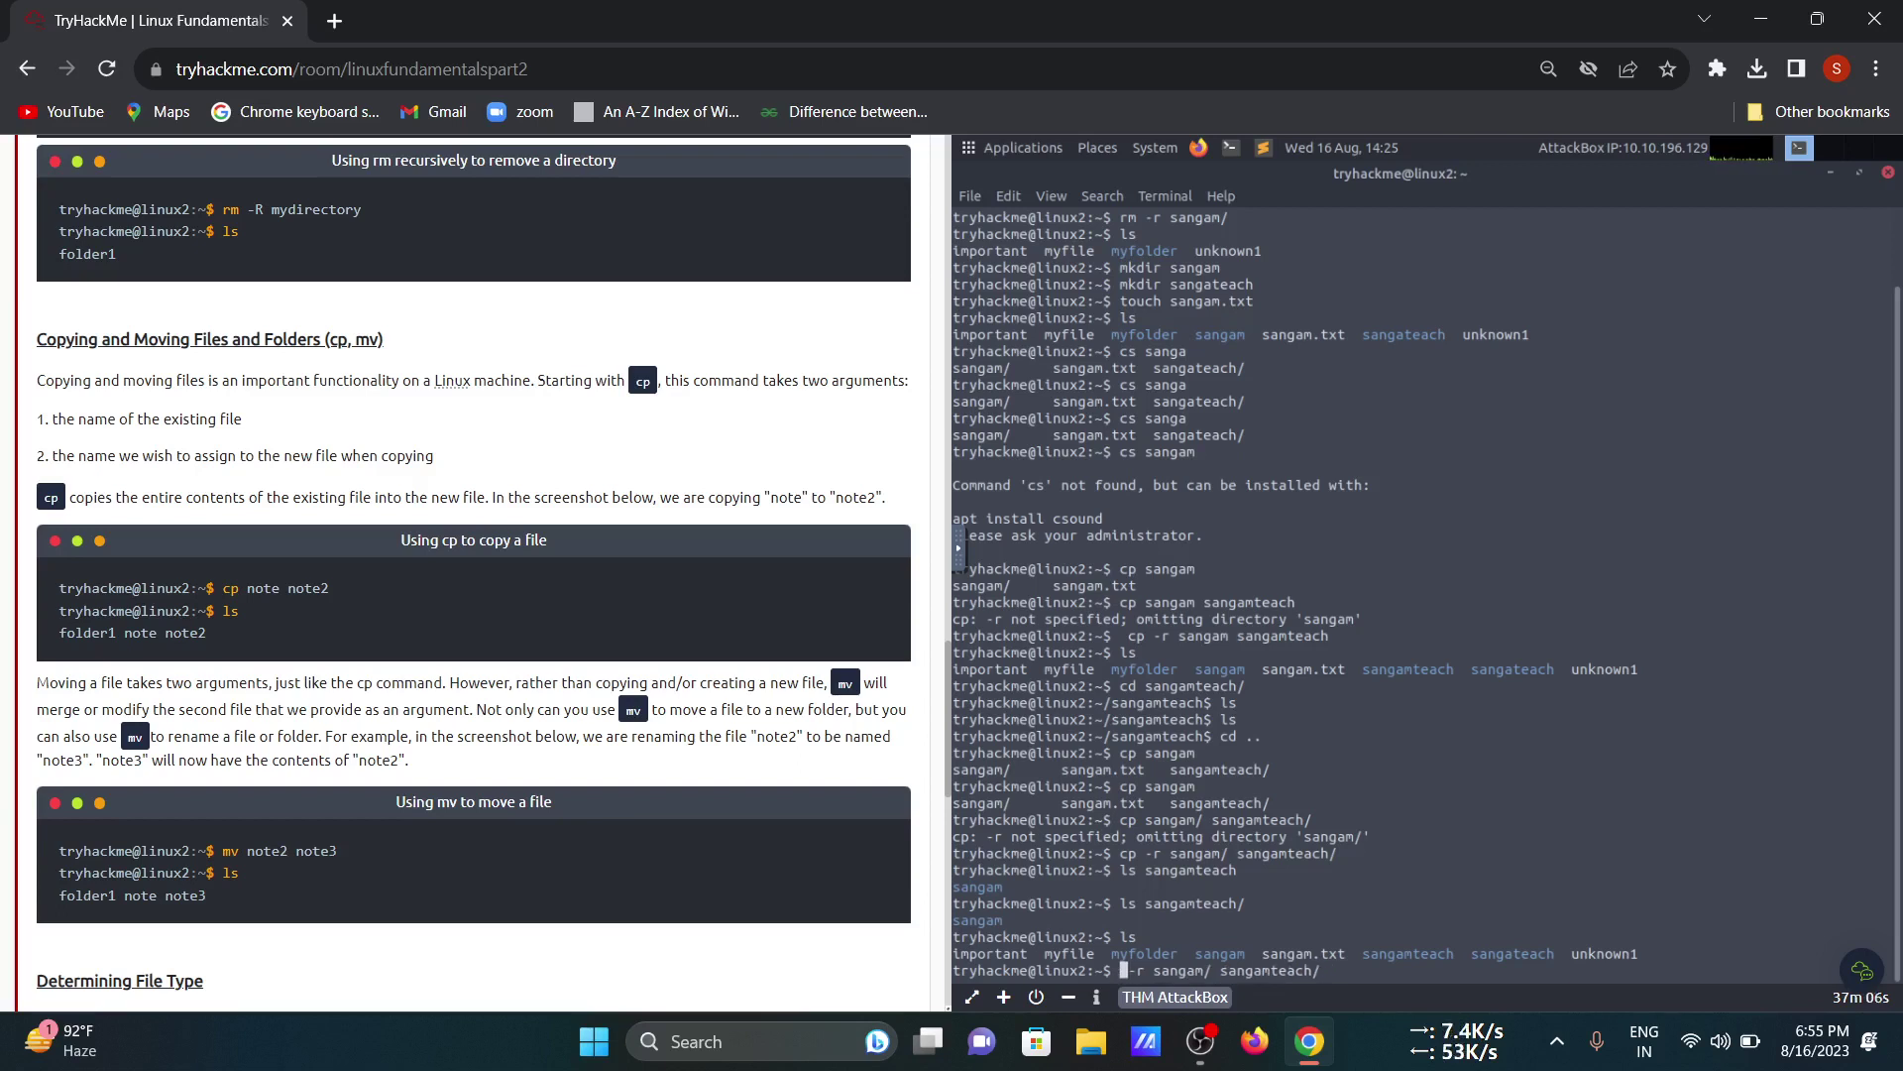
pyautogui.write('m')
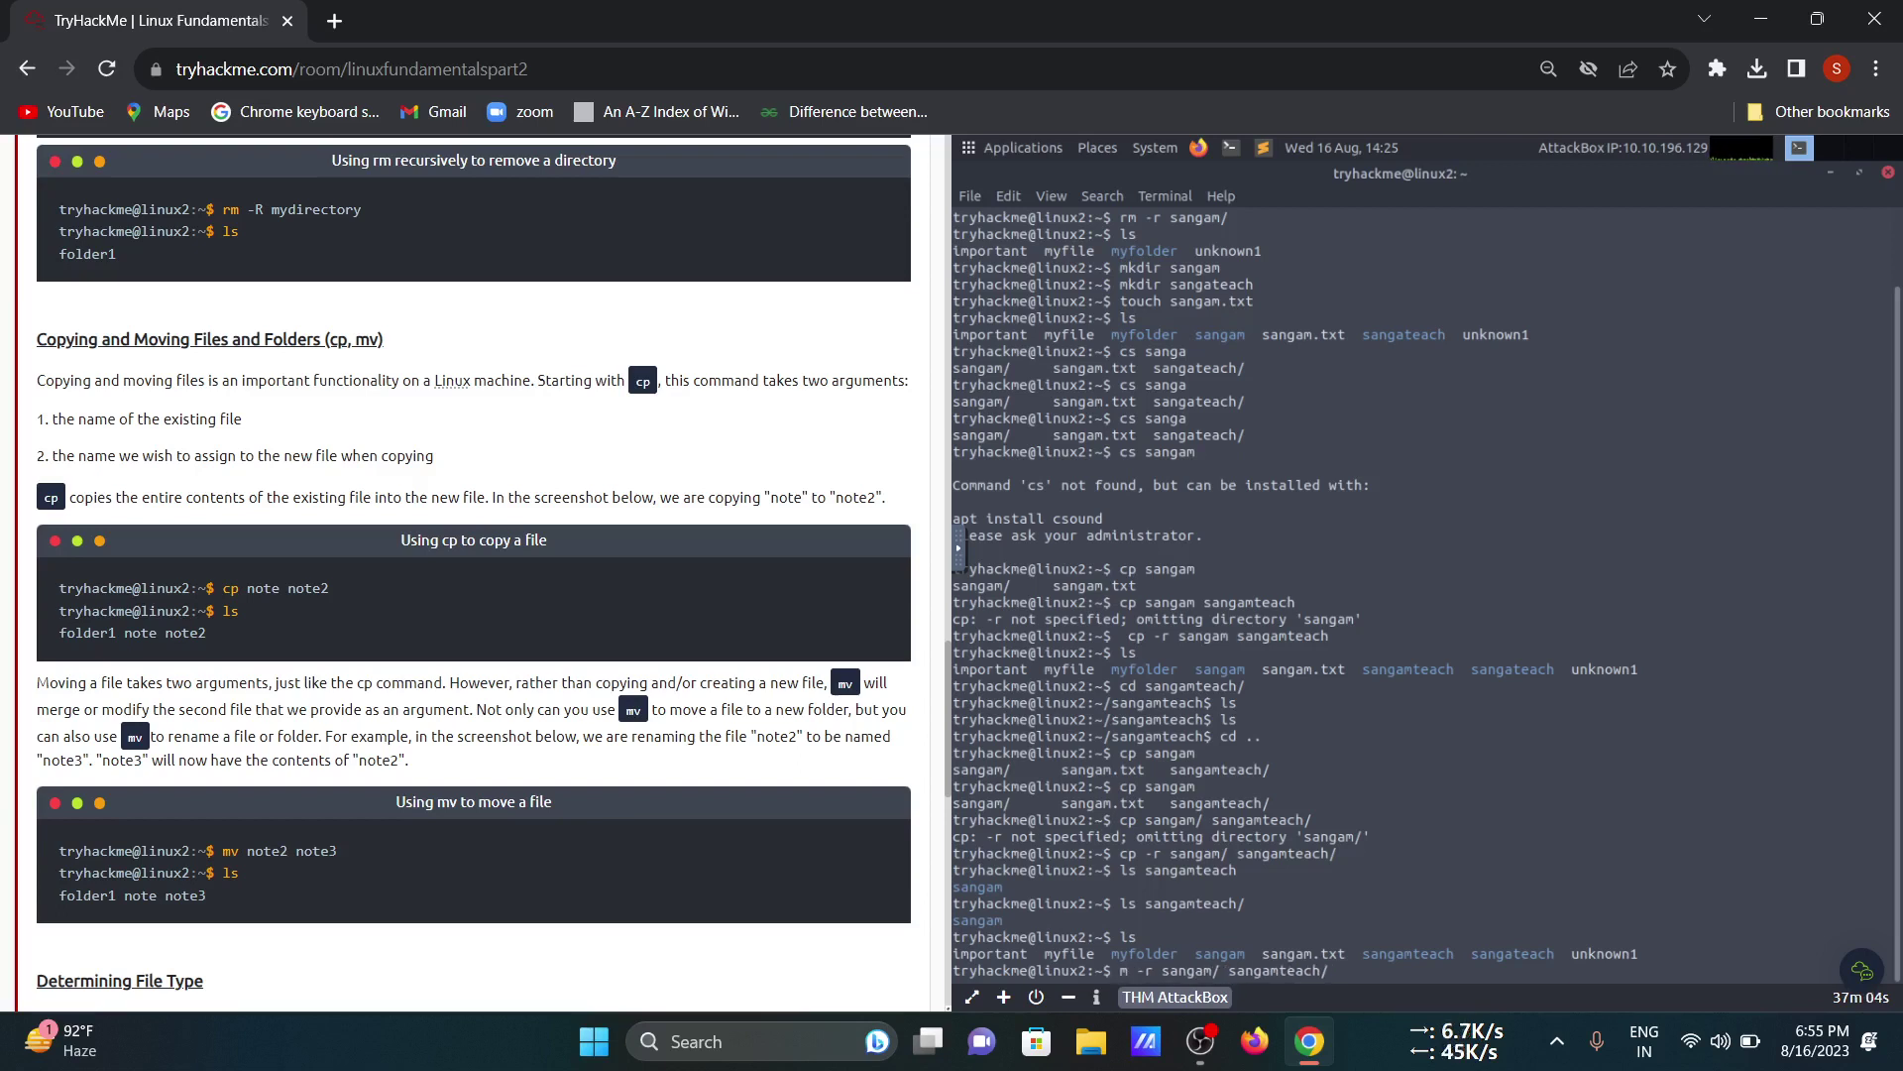
pyautogui.write('v')
# Run the move, then drop the failing -r option and run mv sangam/ sangamteach/.
pyautogui.press('Return')
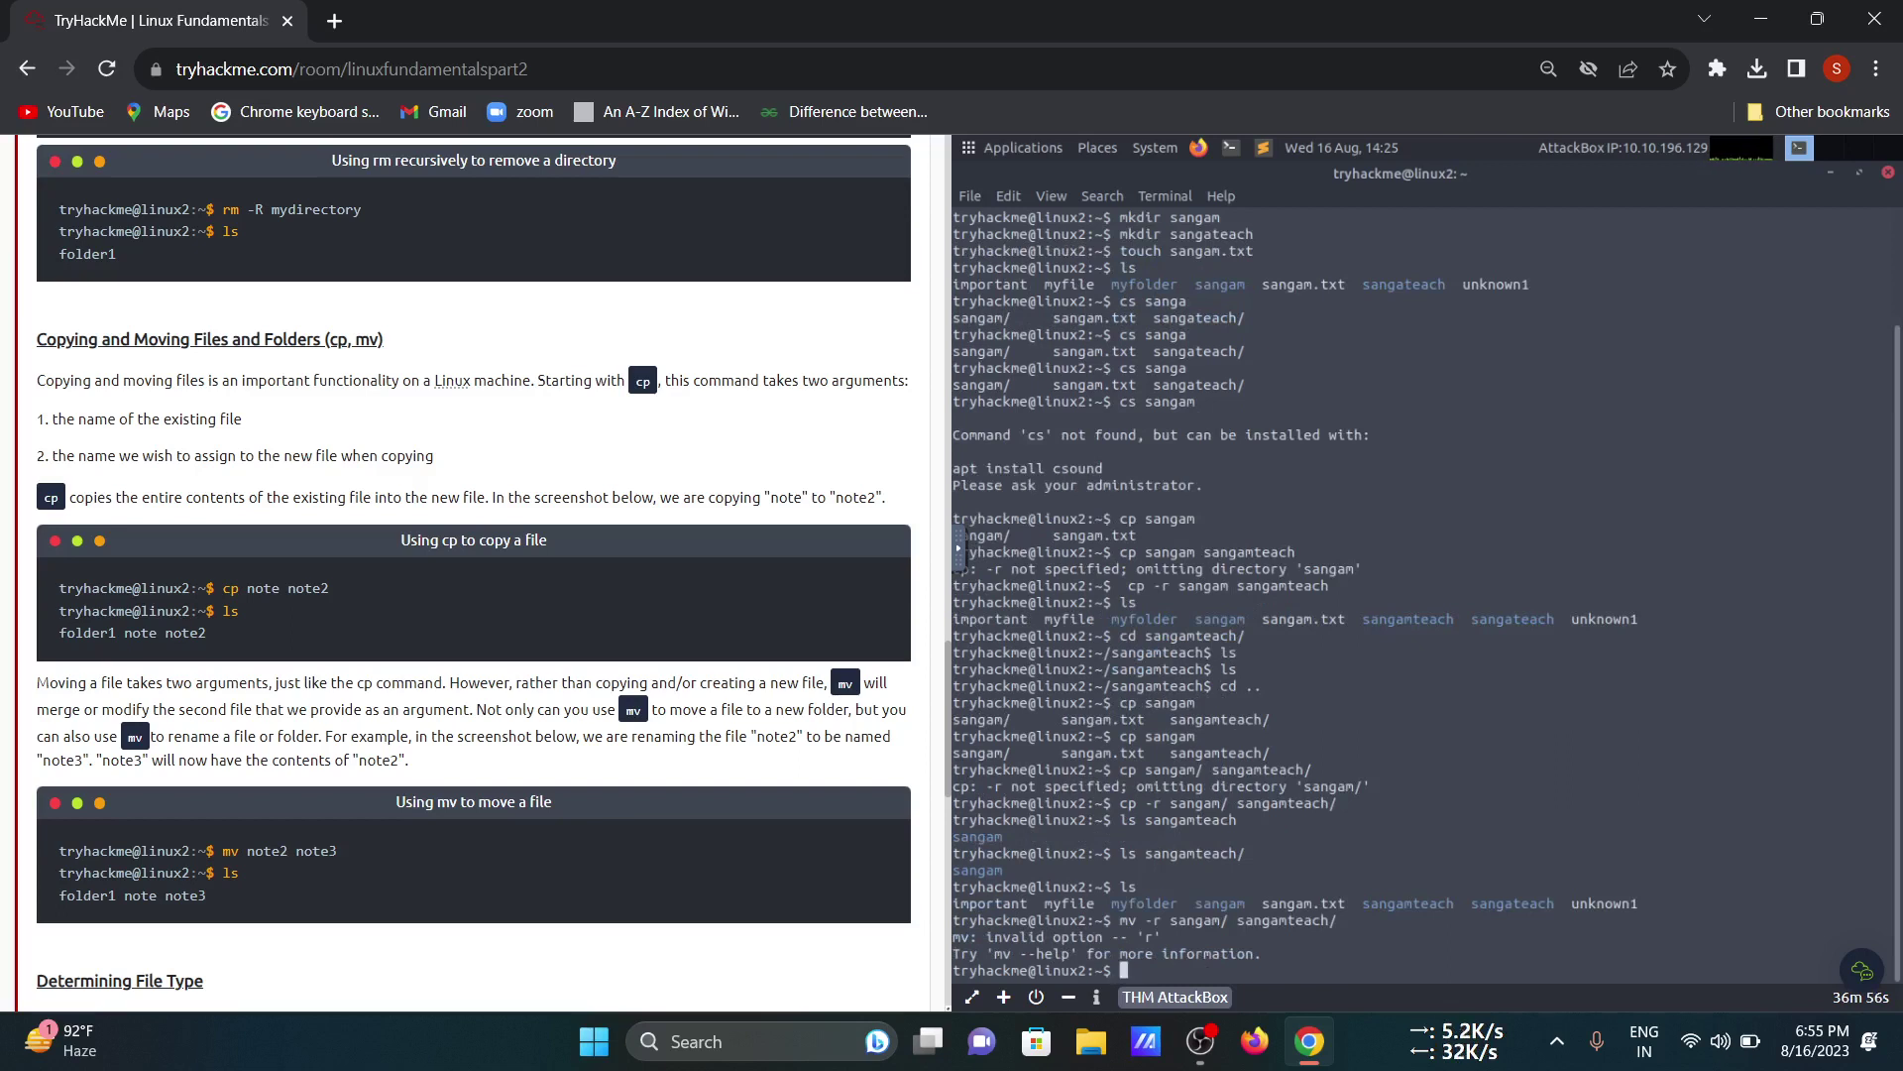
pyautogui.press('Up')
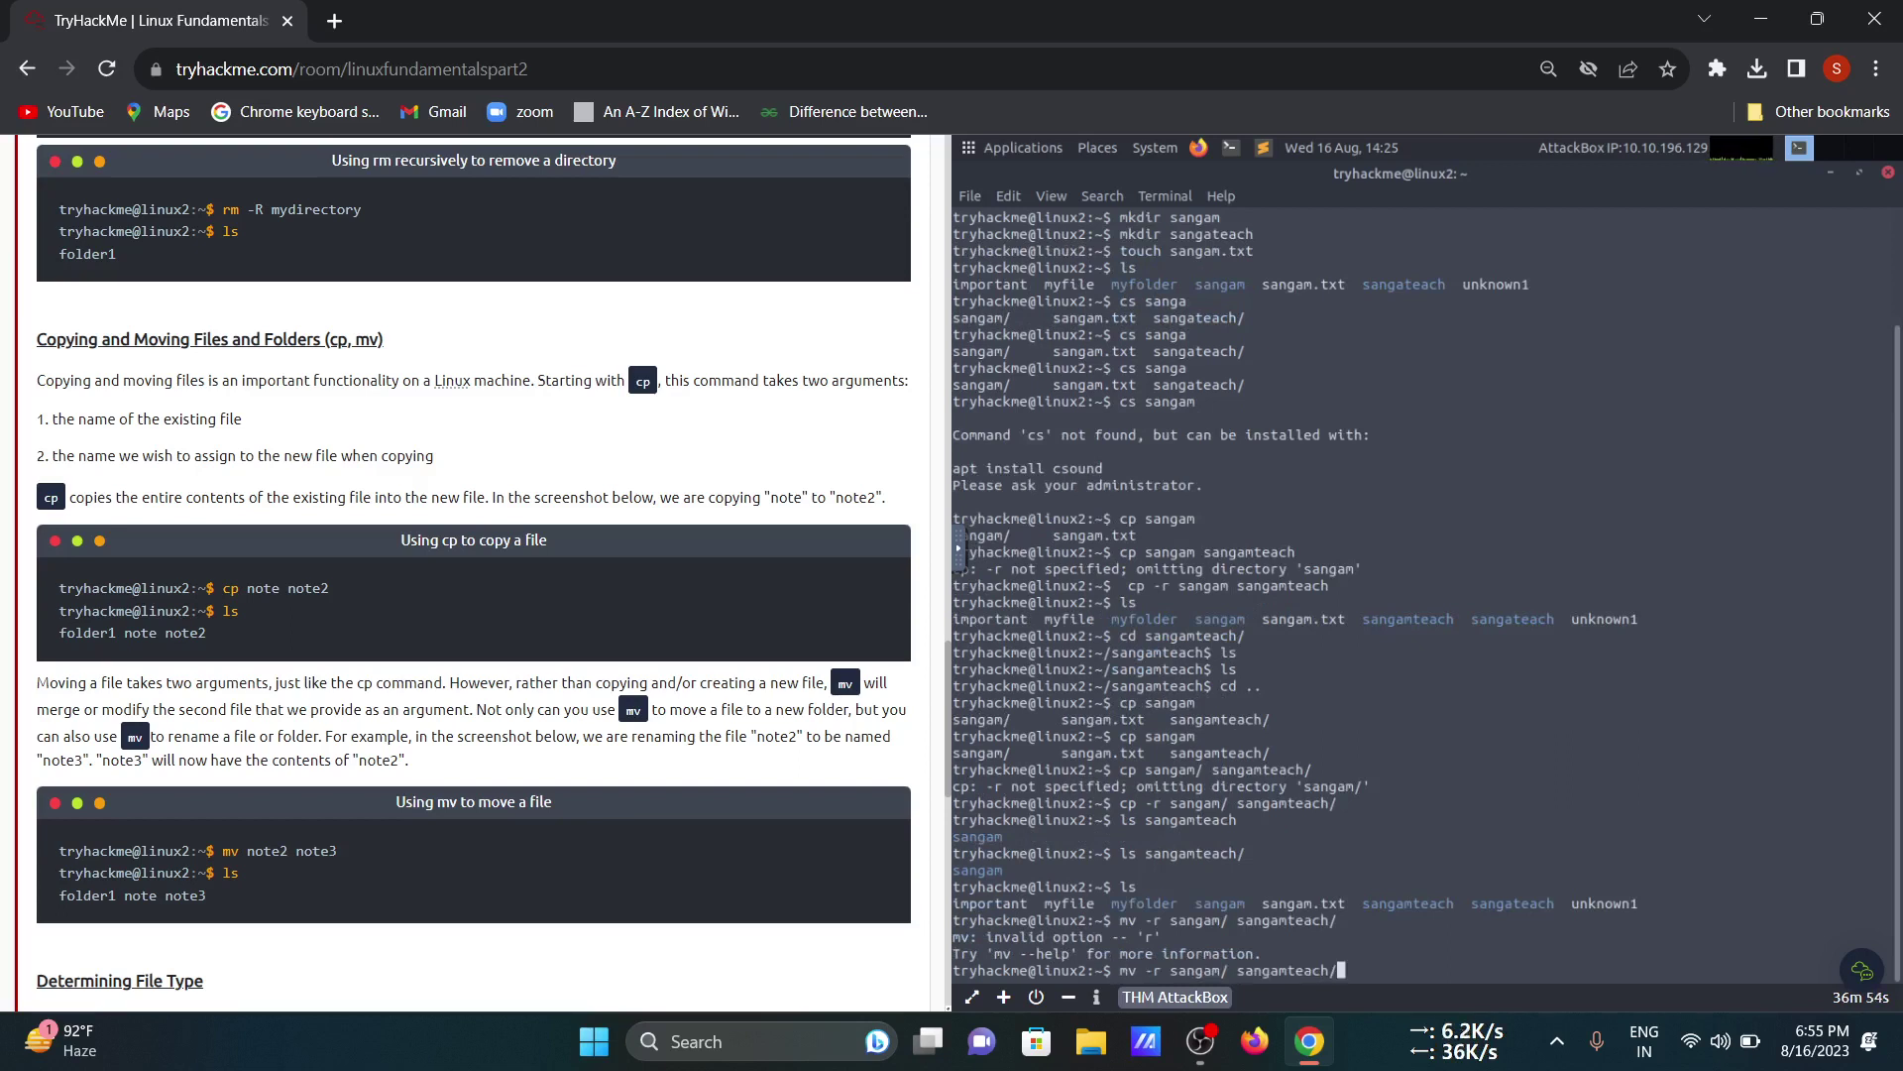
pyautogui.press('Left')
pyautogui.press('Left')
pyautogui.press('Left')
pyautogui.press('Left')
pyautogui.press('Left')
pyautogui.press('BackSpace')
pyautogui.press('BackSpace')
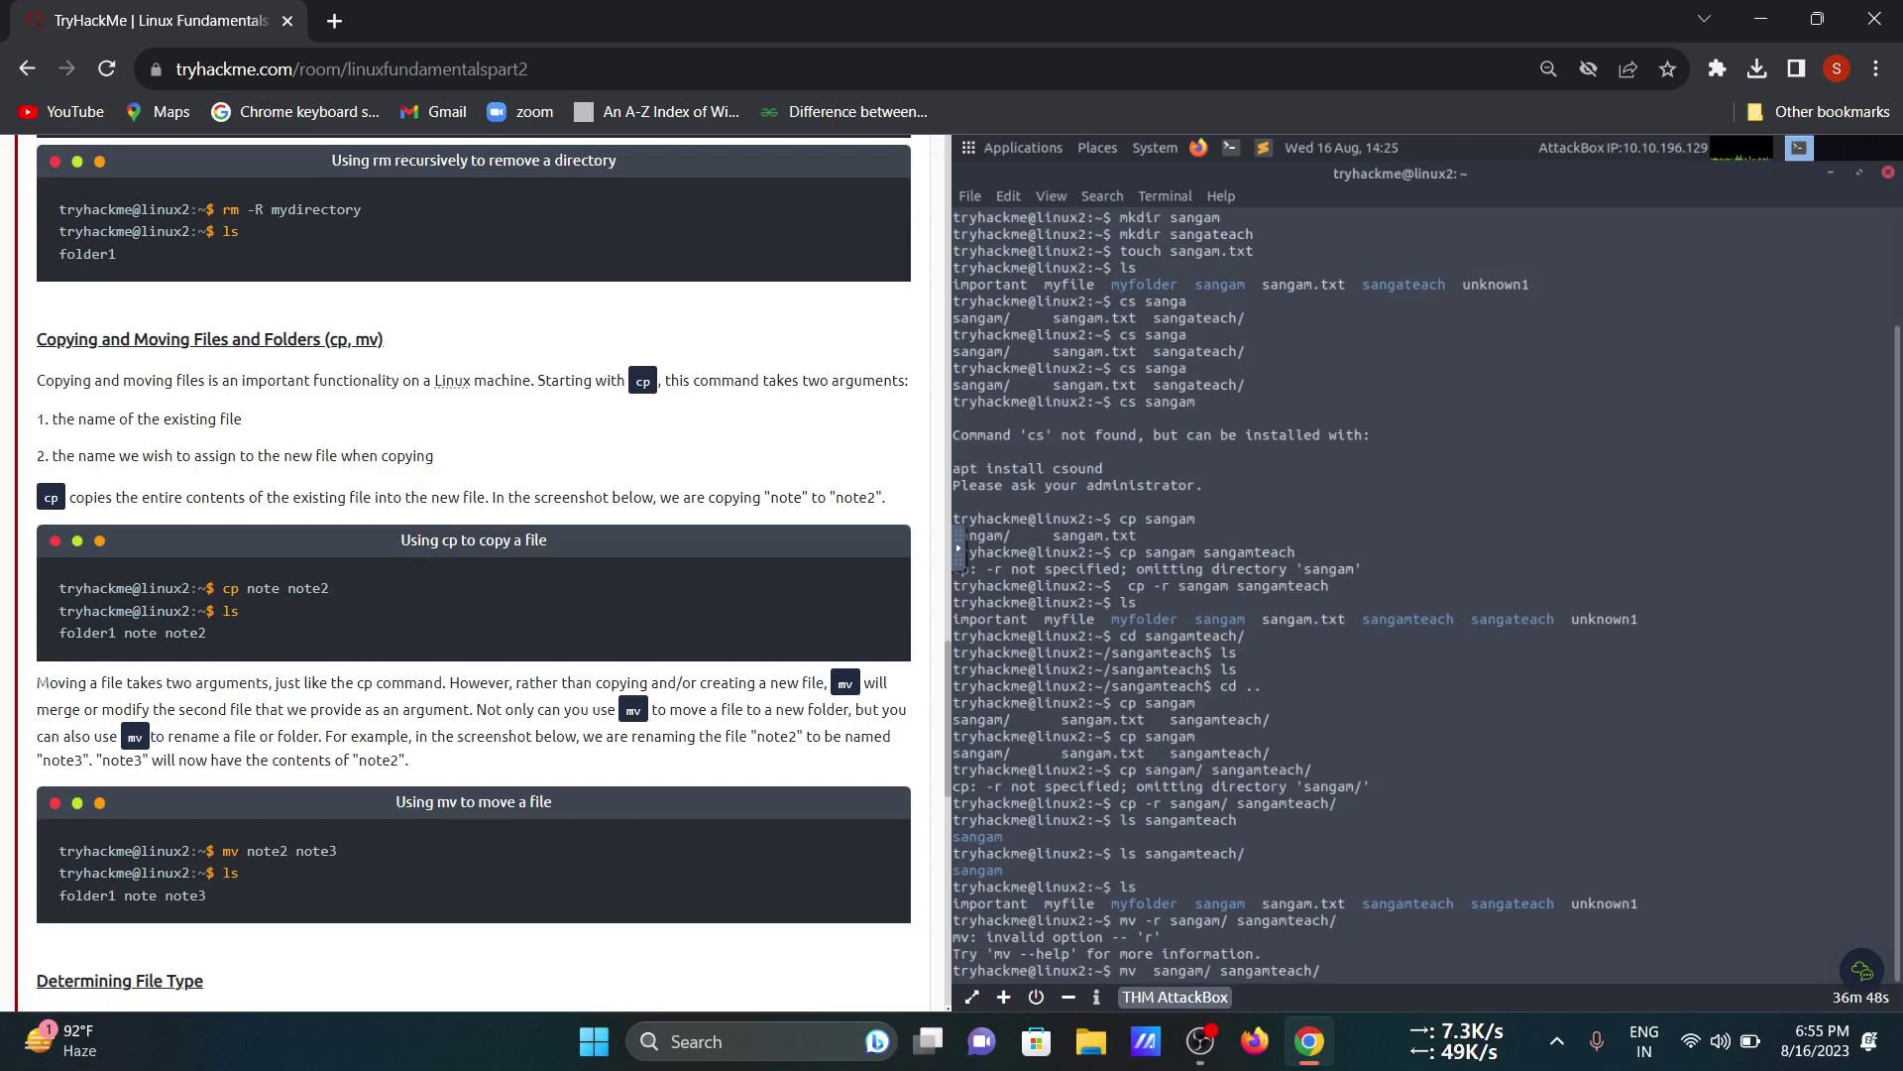
pyautogui.press('Return')
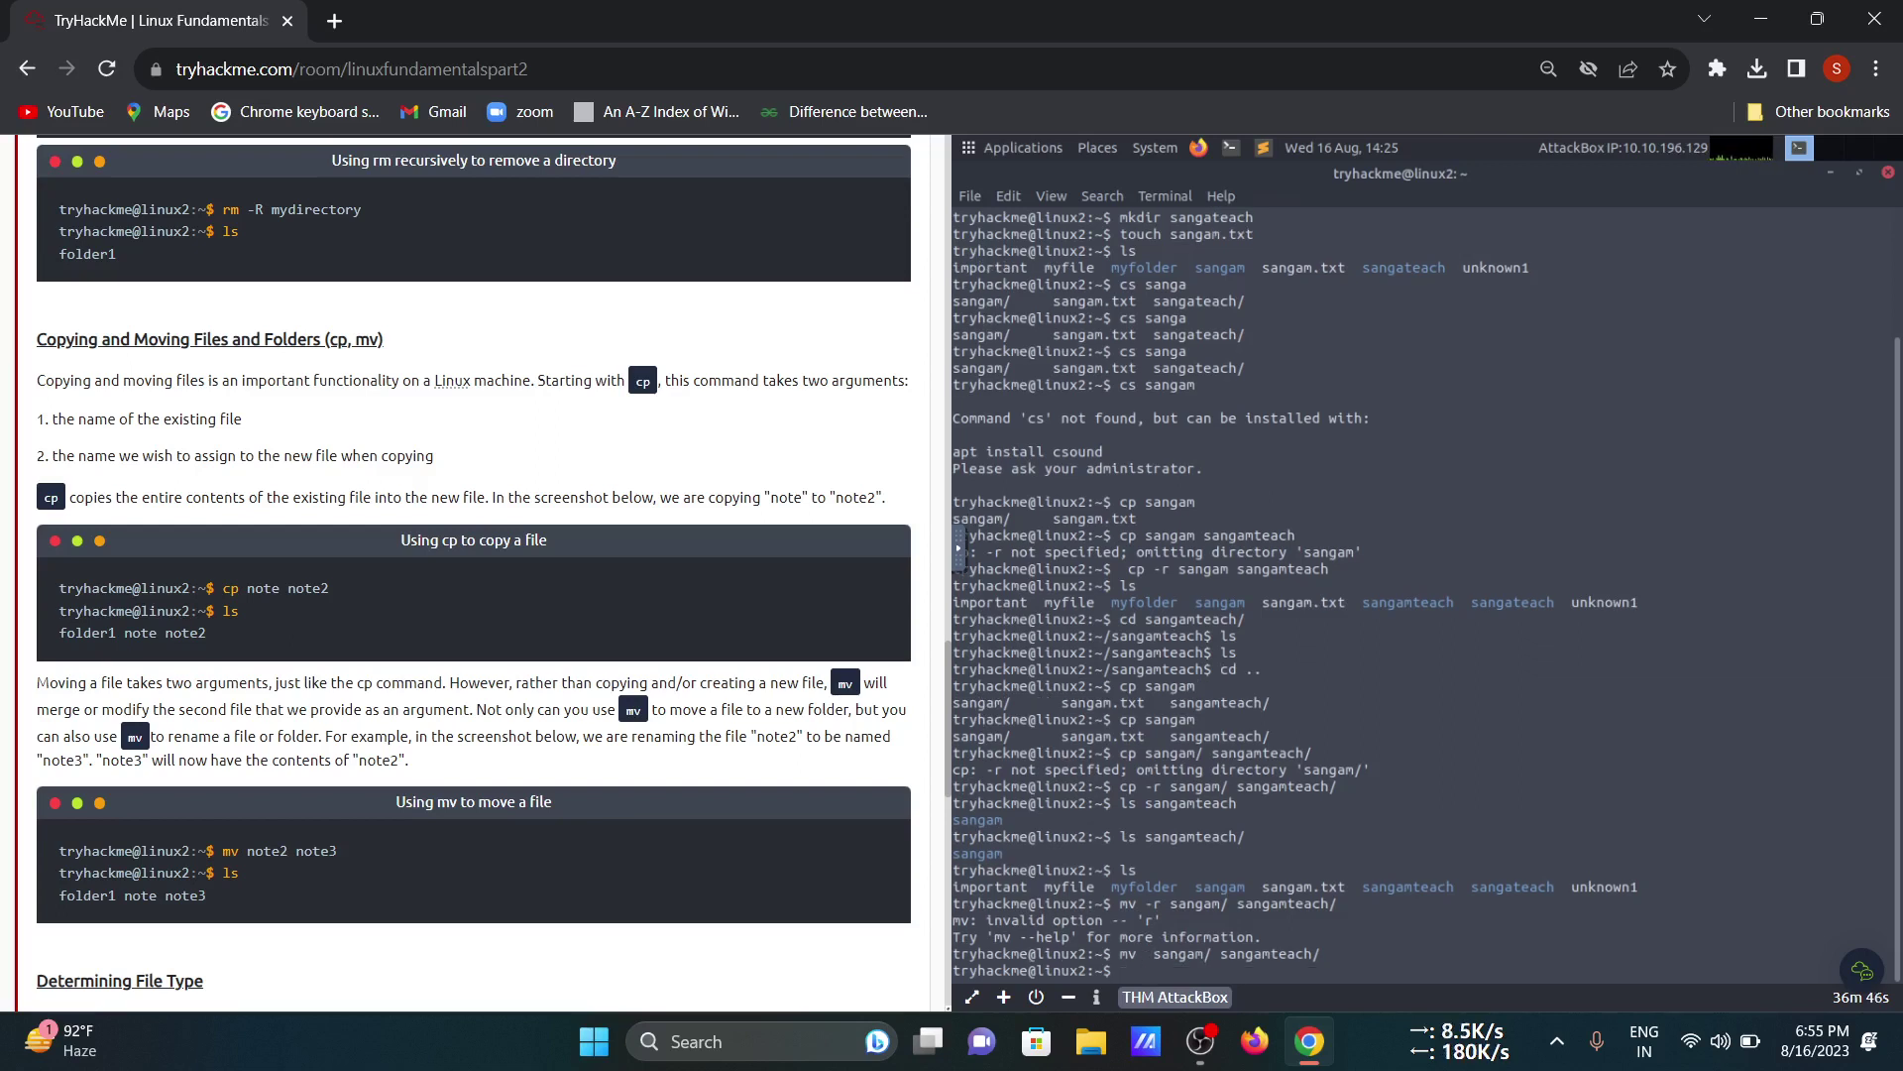
# List the home directory and sangamteach/ to confirm sangam moved inside.
pyautogui.write('ls')
pyautogui.press('Return')
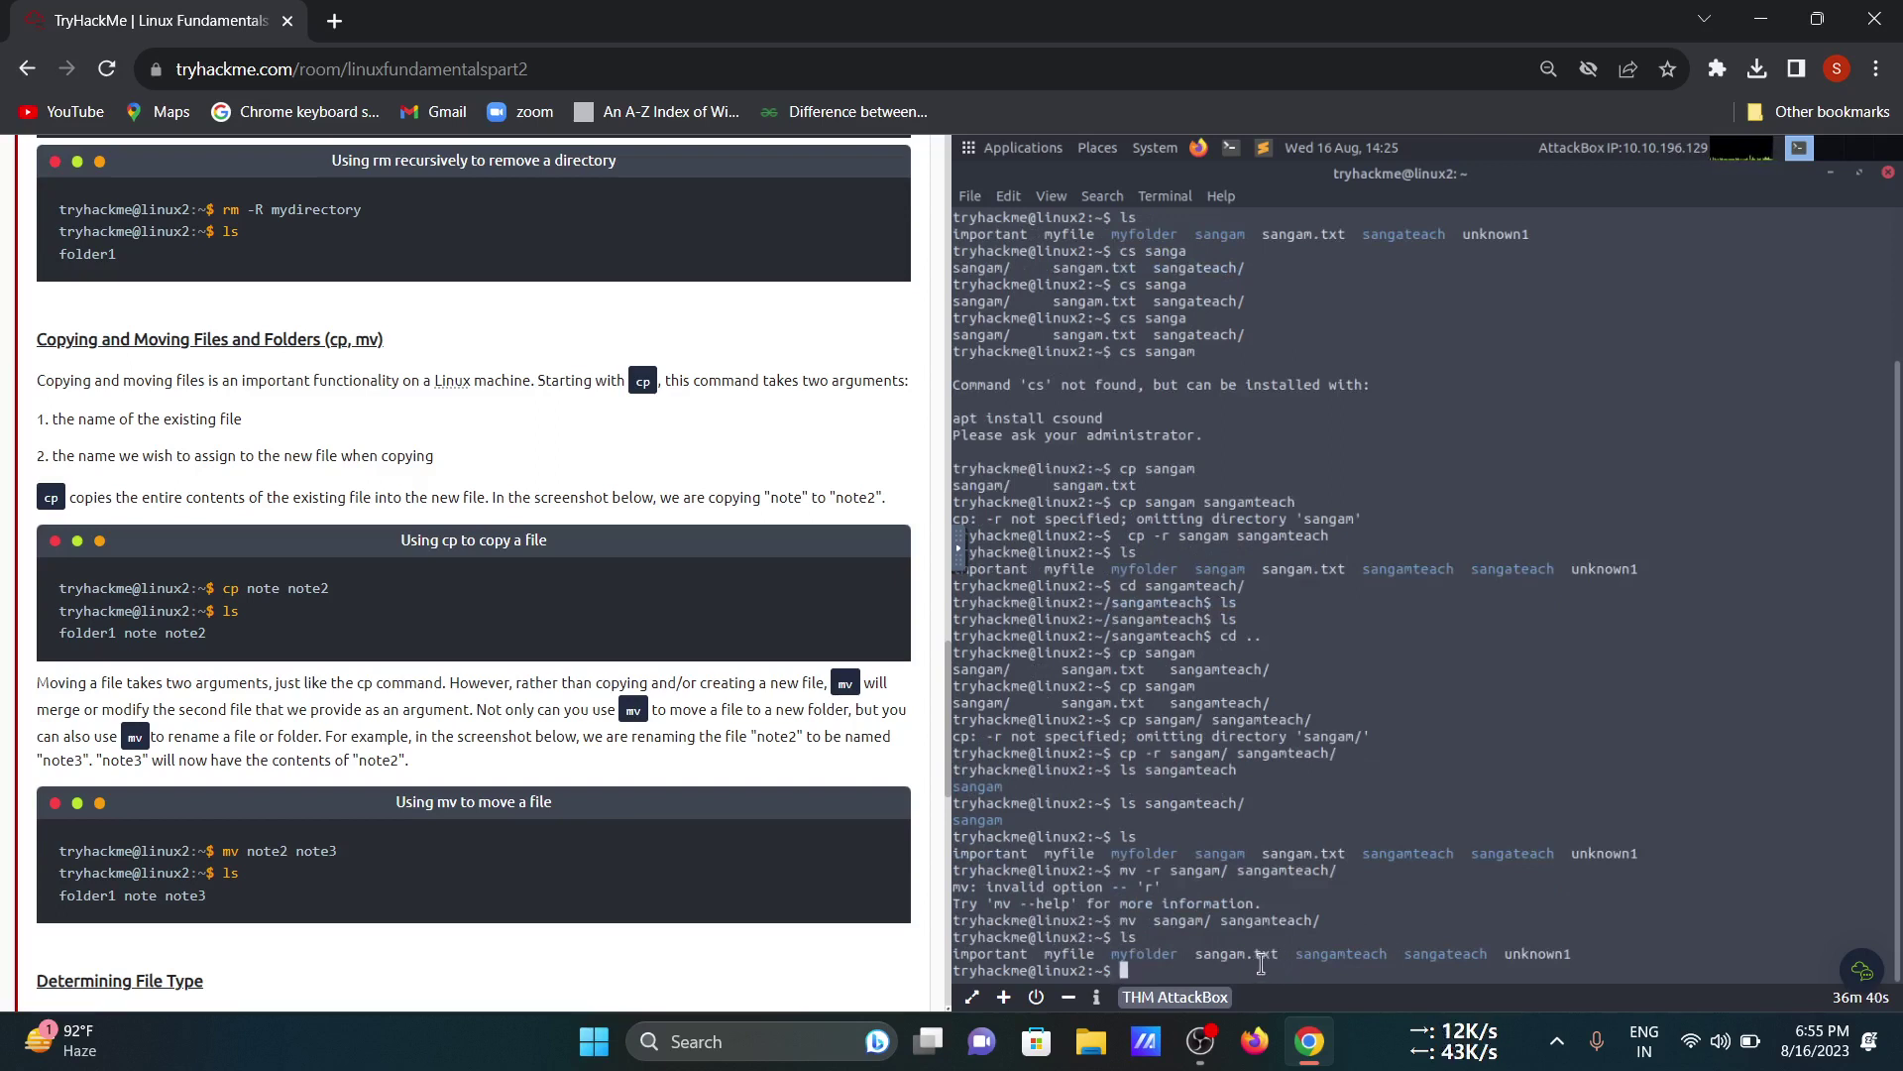
pyautogui.write('ls ')
pyautogui.write('sang')
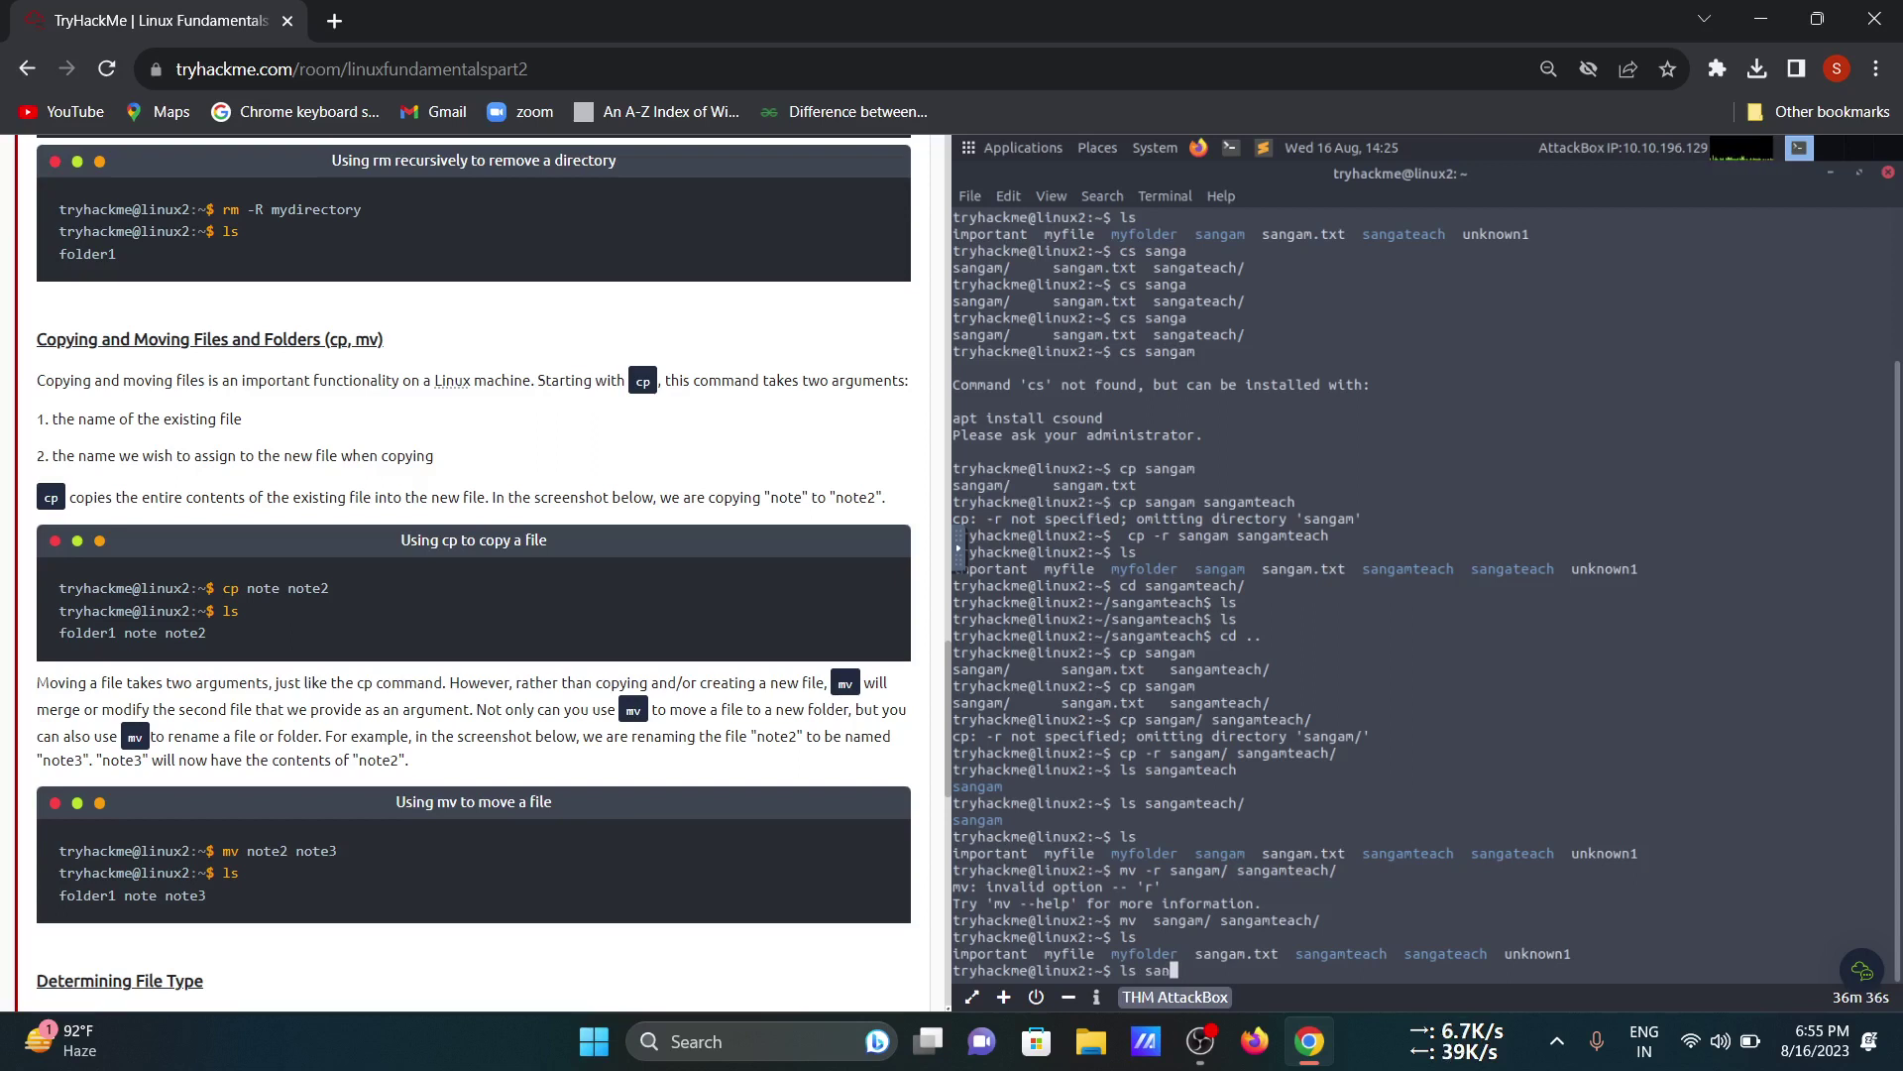
pyautogui.write('am')
pyautogui.write('teach/')
pyautogui.press('Return')
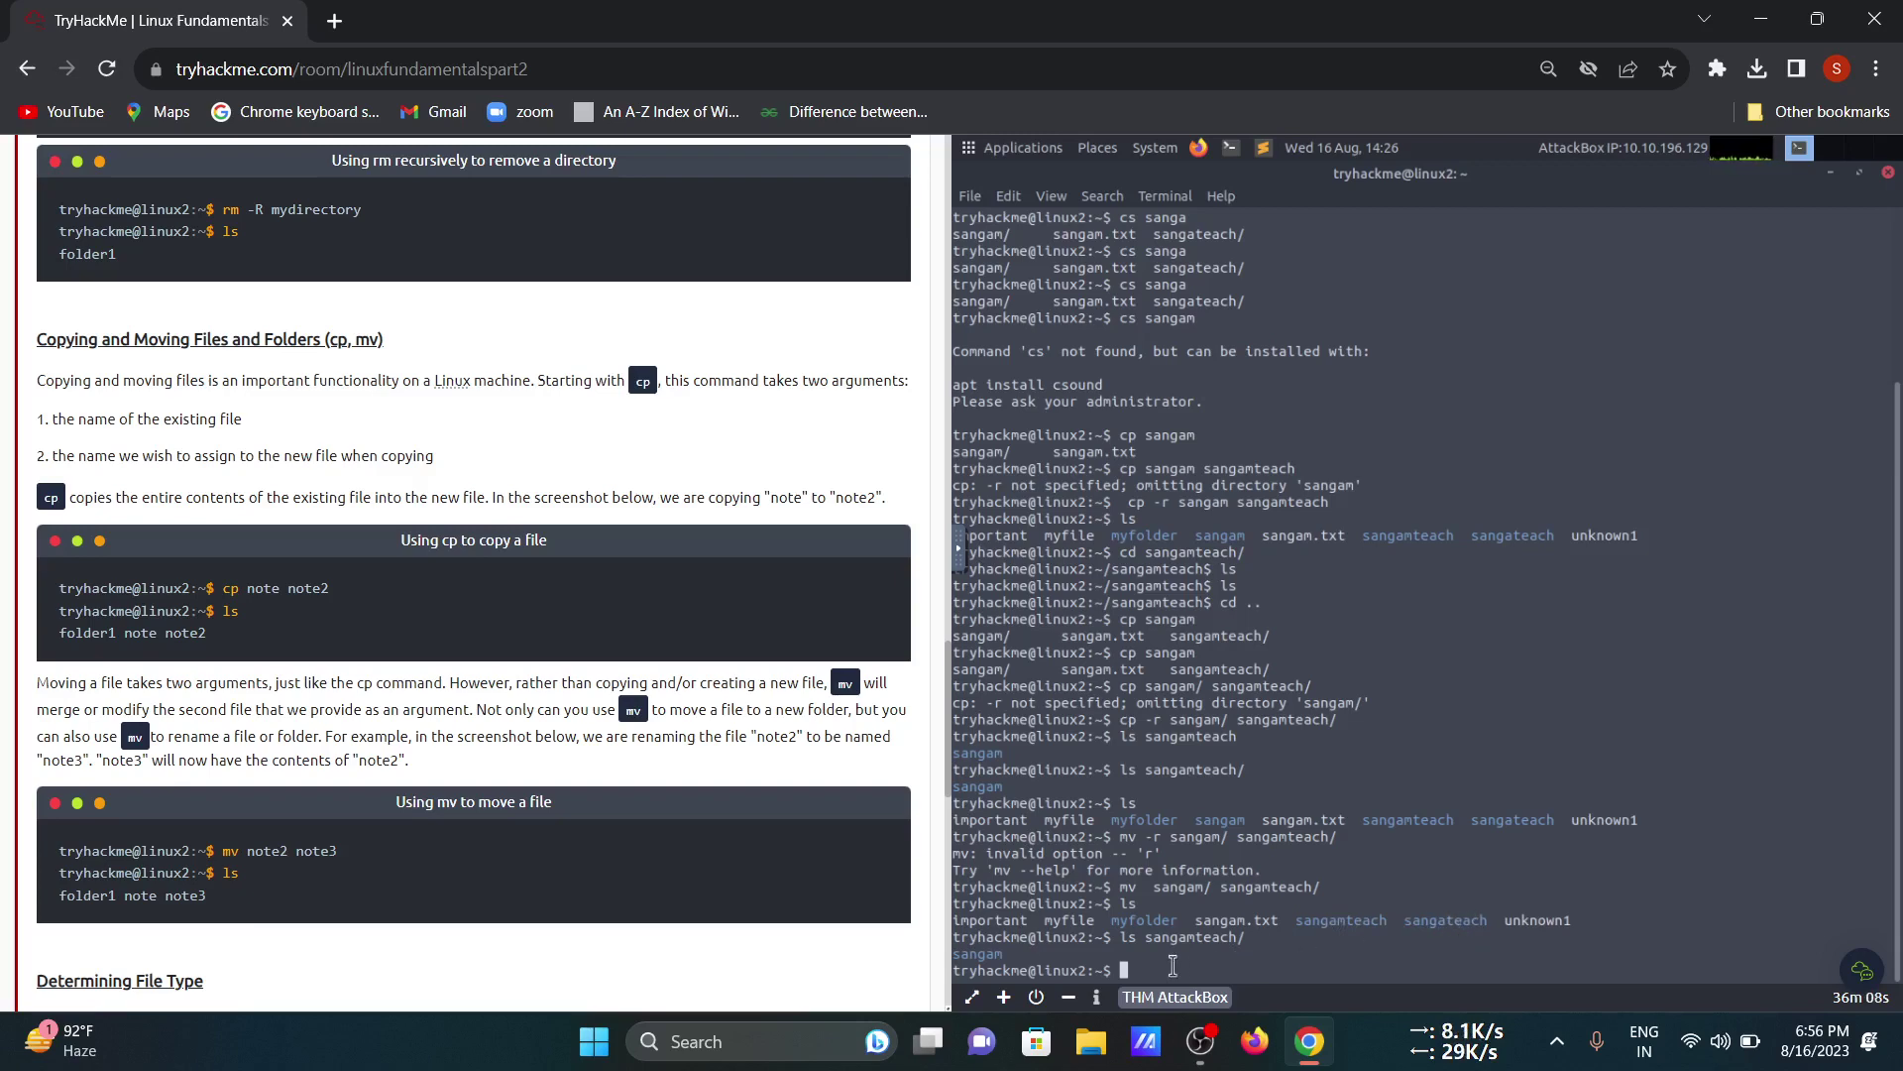
# Run cp sangam.txt sangamteach/, then ls sangamteach/ to confirm it holds sangam and sangam.txt.
pyautogui.scroll(-4, 615, 878)
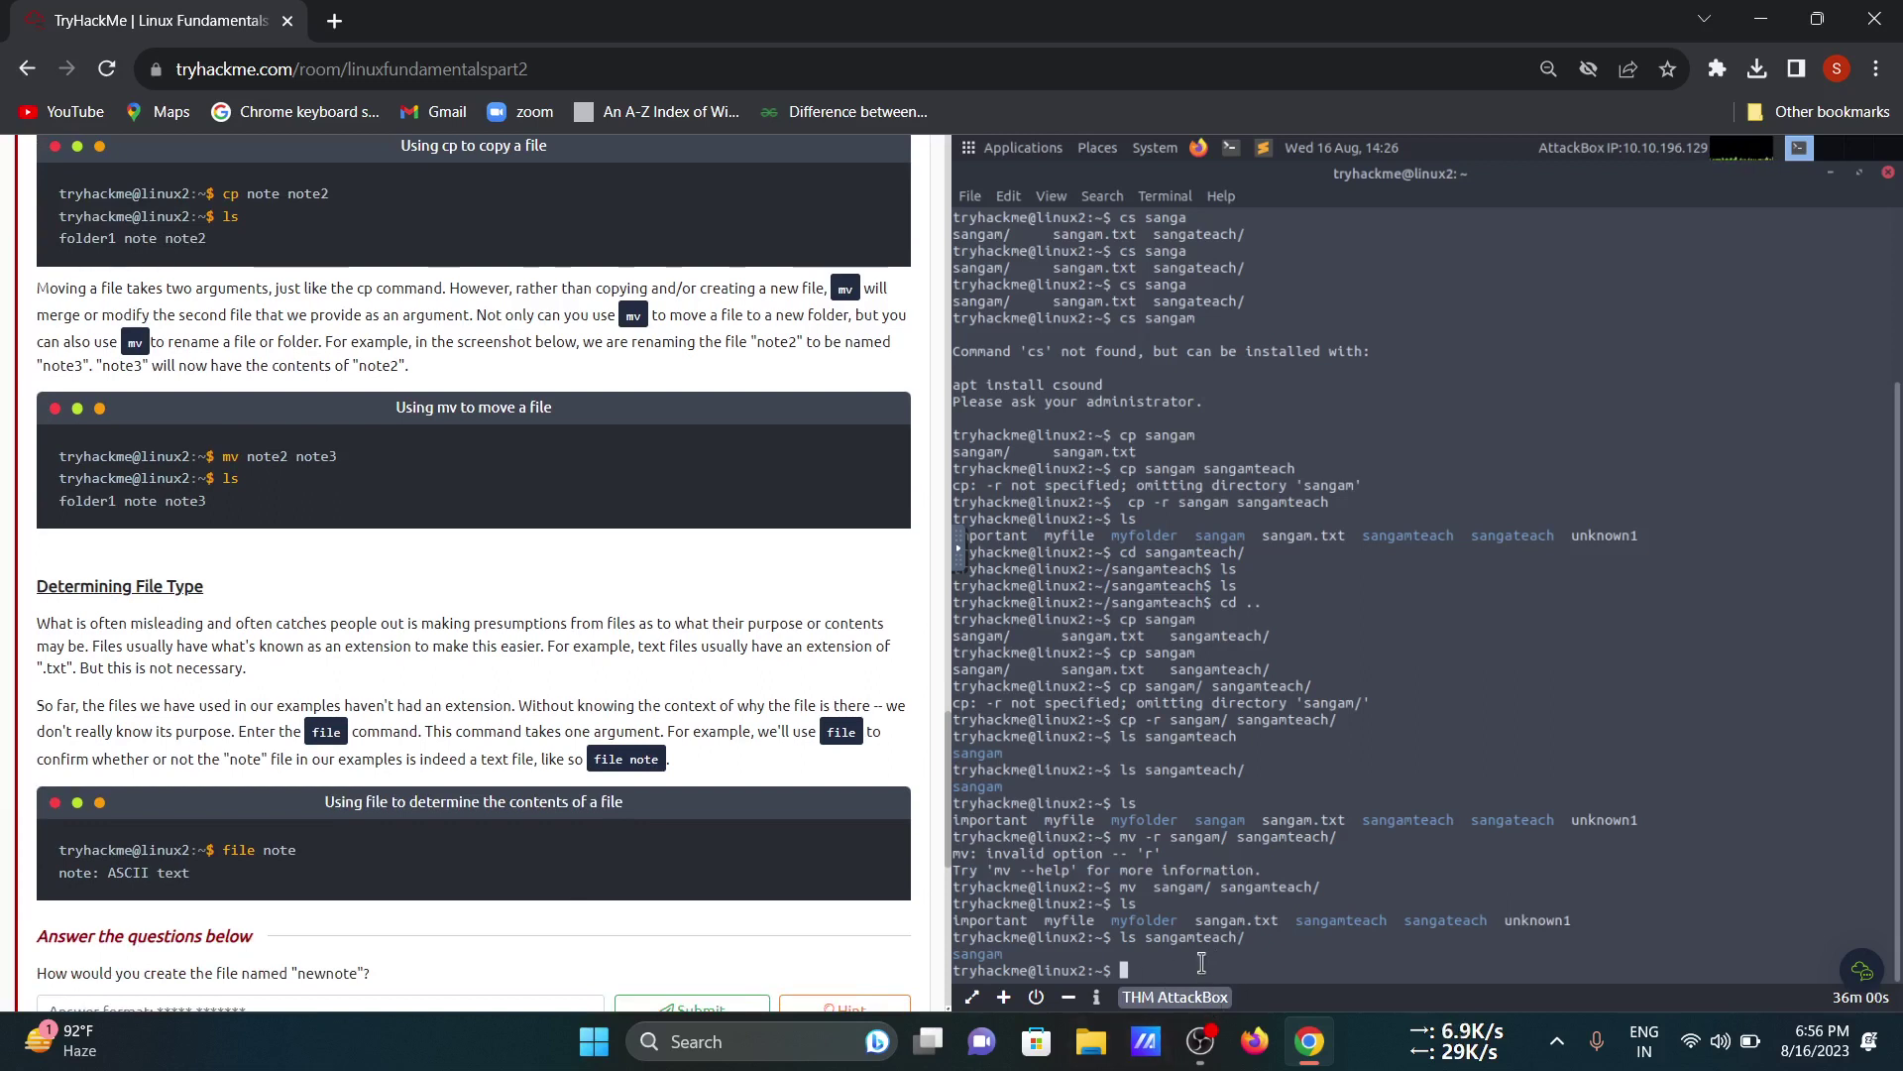
pyautogui.write('c')
pyautogui.write('p')
pyautogui.write(' sanga')
pyautogui.write('m.')
pyautogui.press('Tab')
pyautogui.write('sanga')
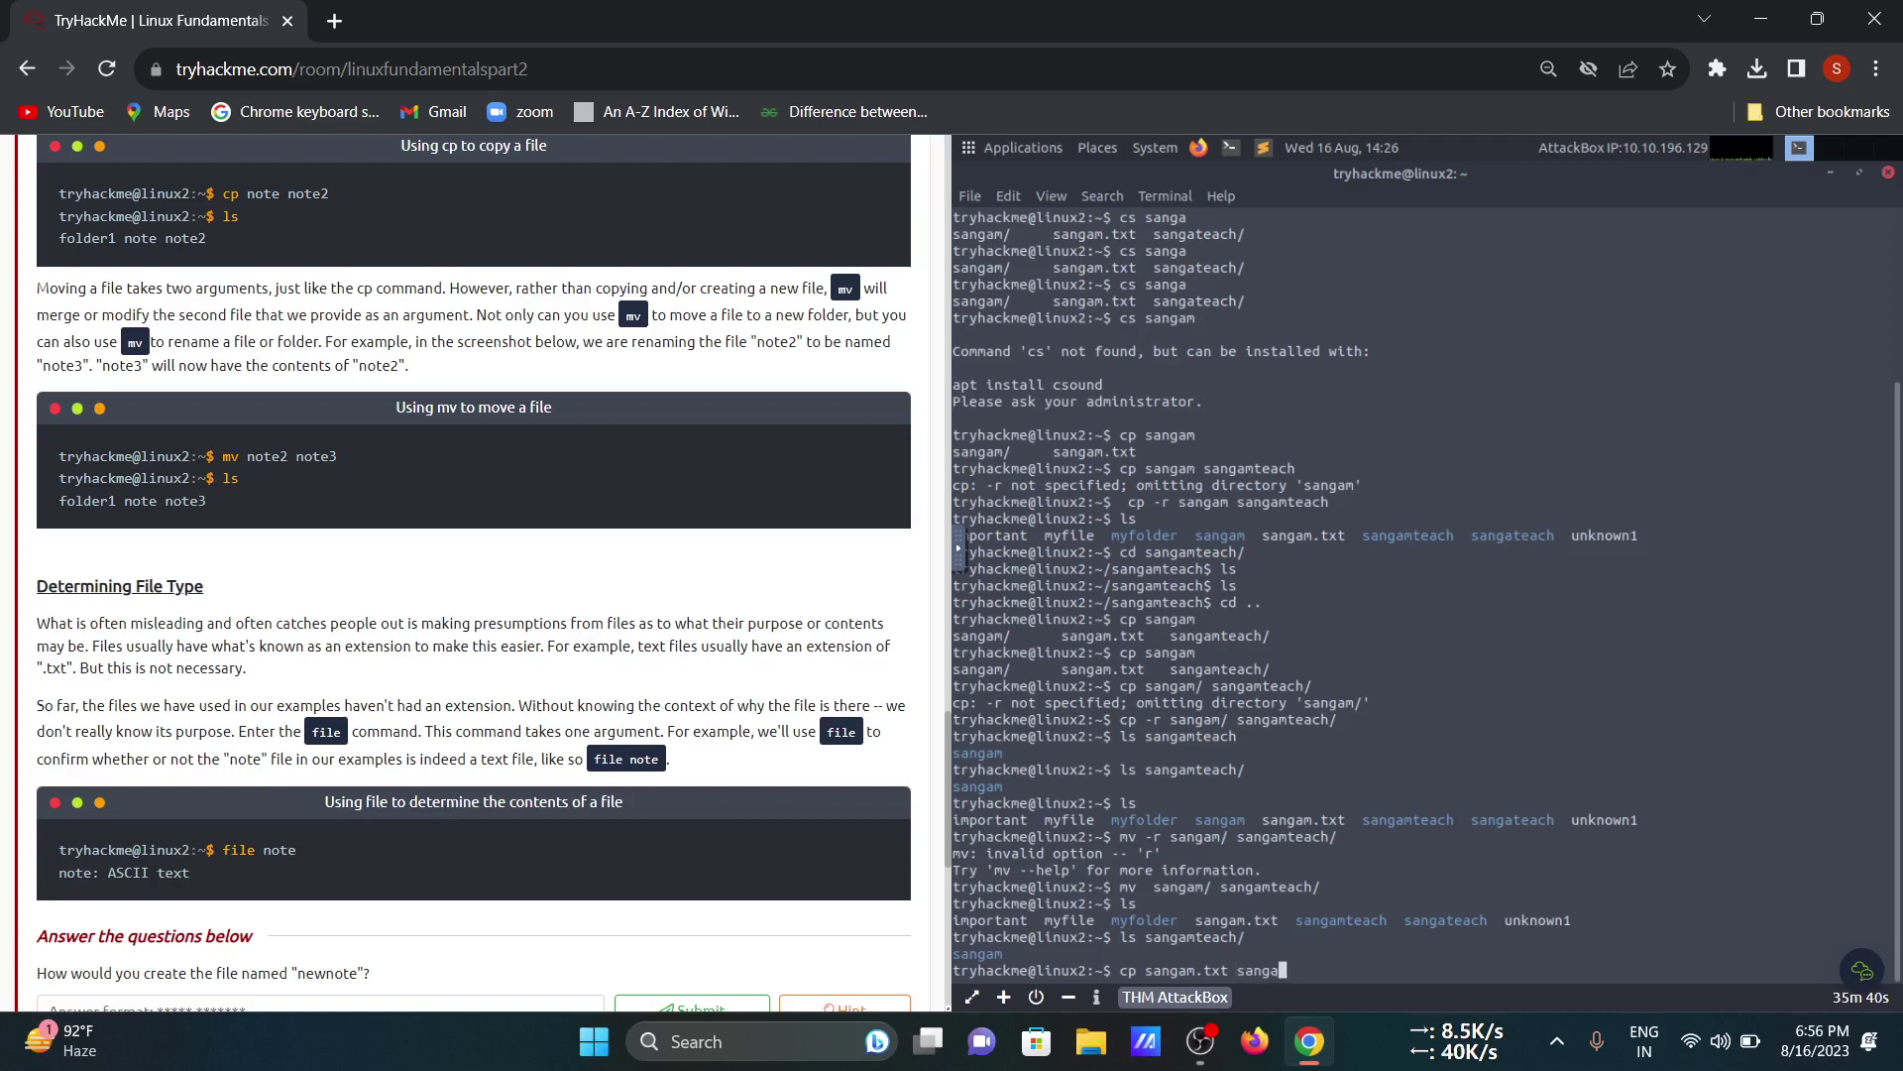
pyautogui.write('m')
pyautogui.write('t')
pyautogui.press('Tab')
pyautogui.press('Return')
pyautogui.write('ls ')
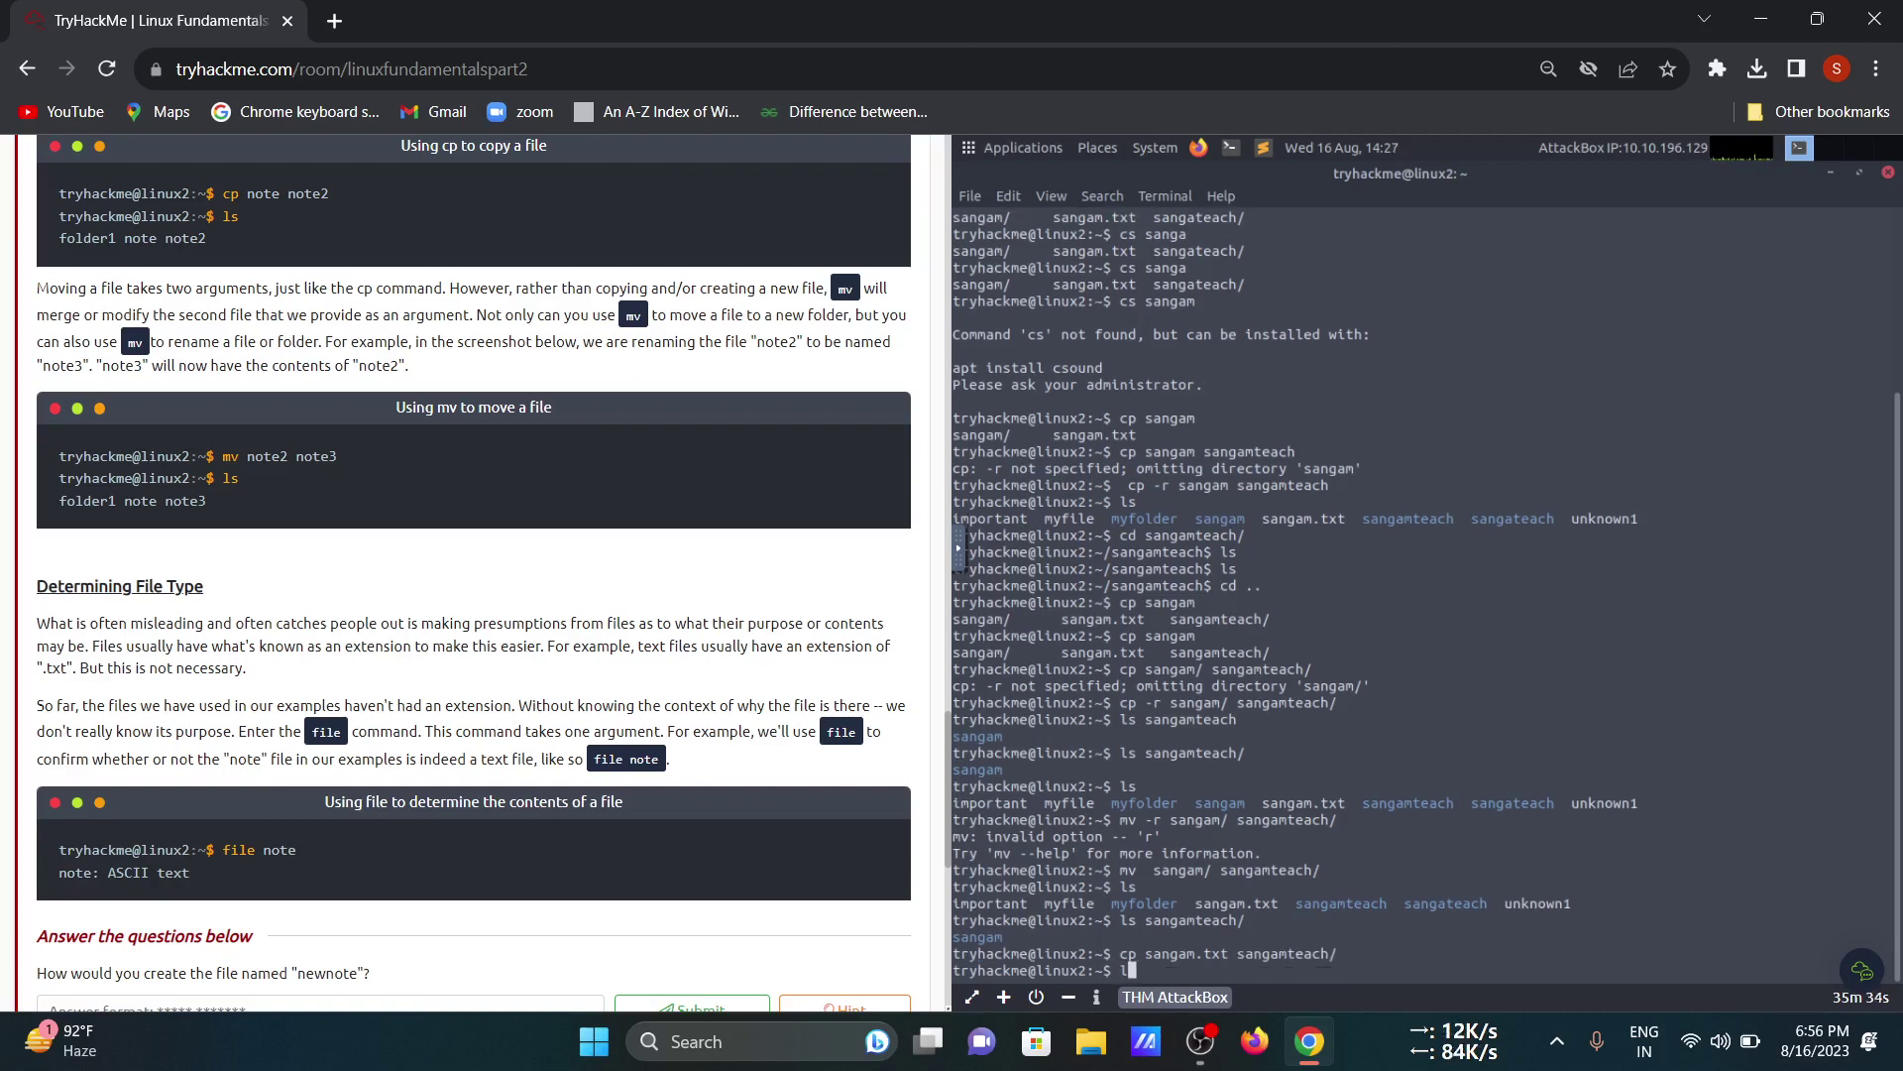
pyautogui.write('sa')
pyautogui.write('ngamt')
pyautogui.press('Tab')
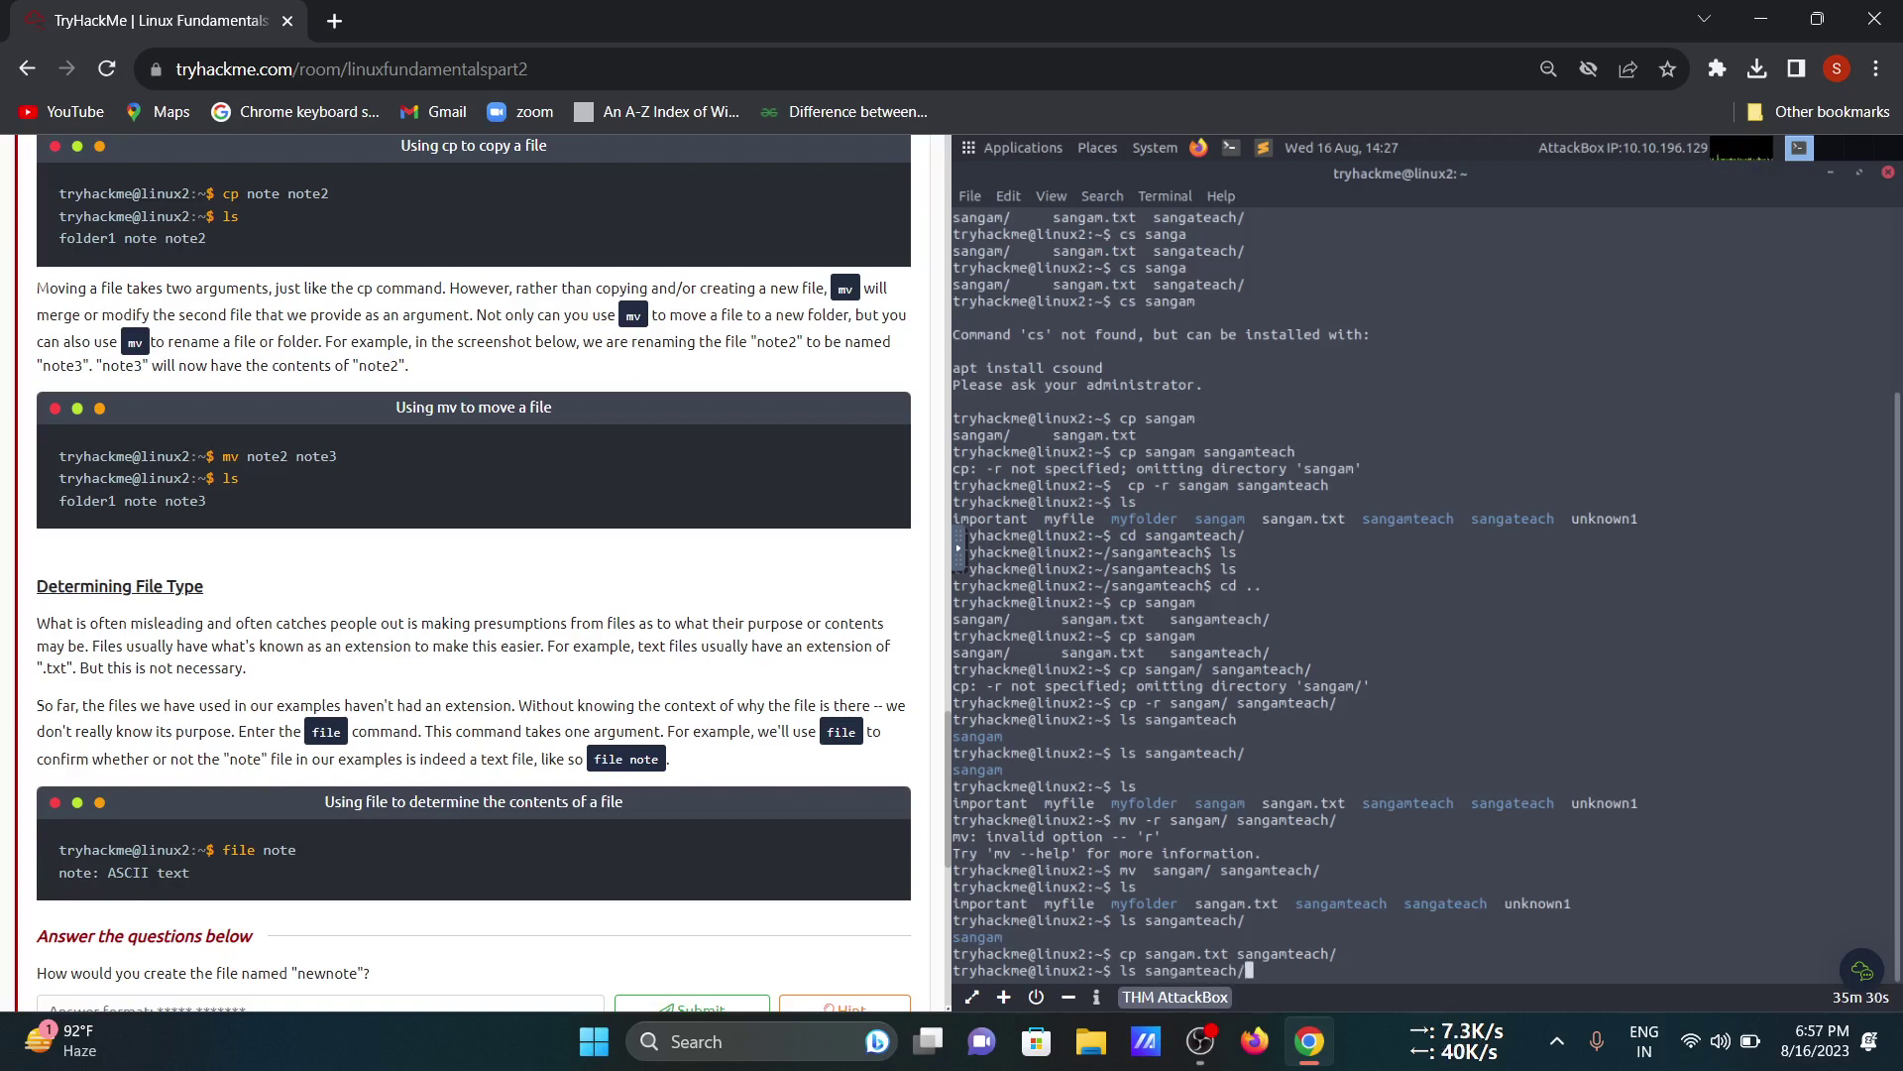
pyautogui.press('Return')
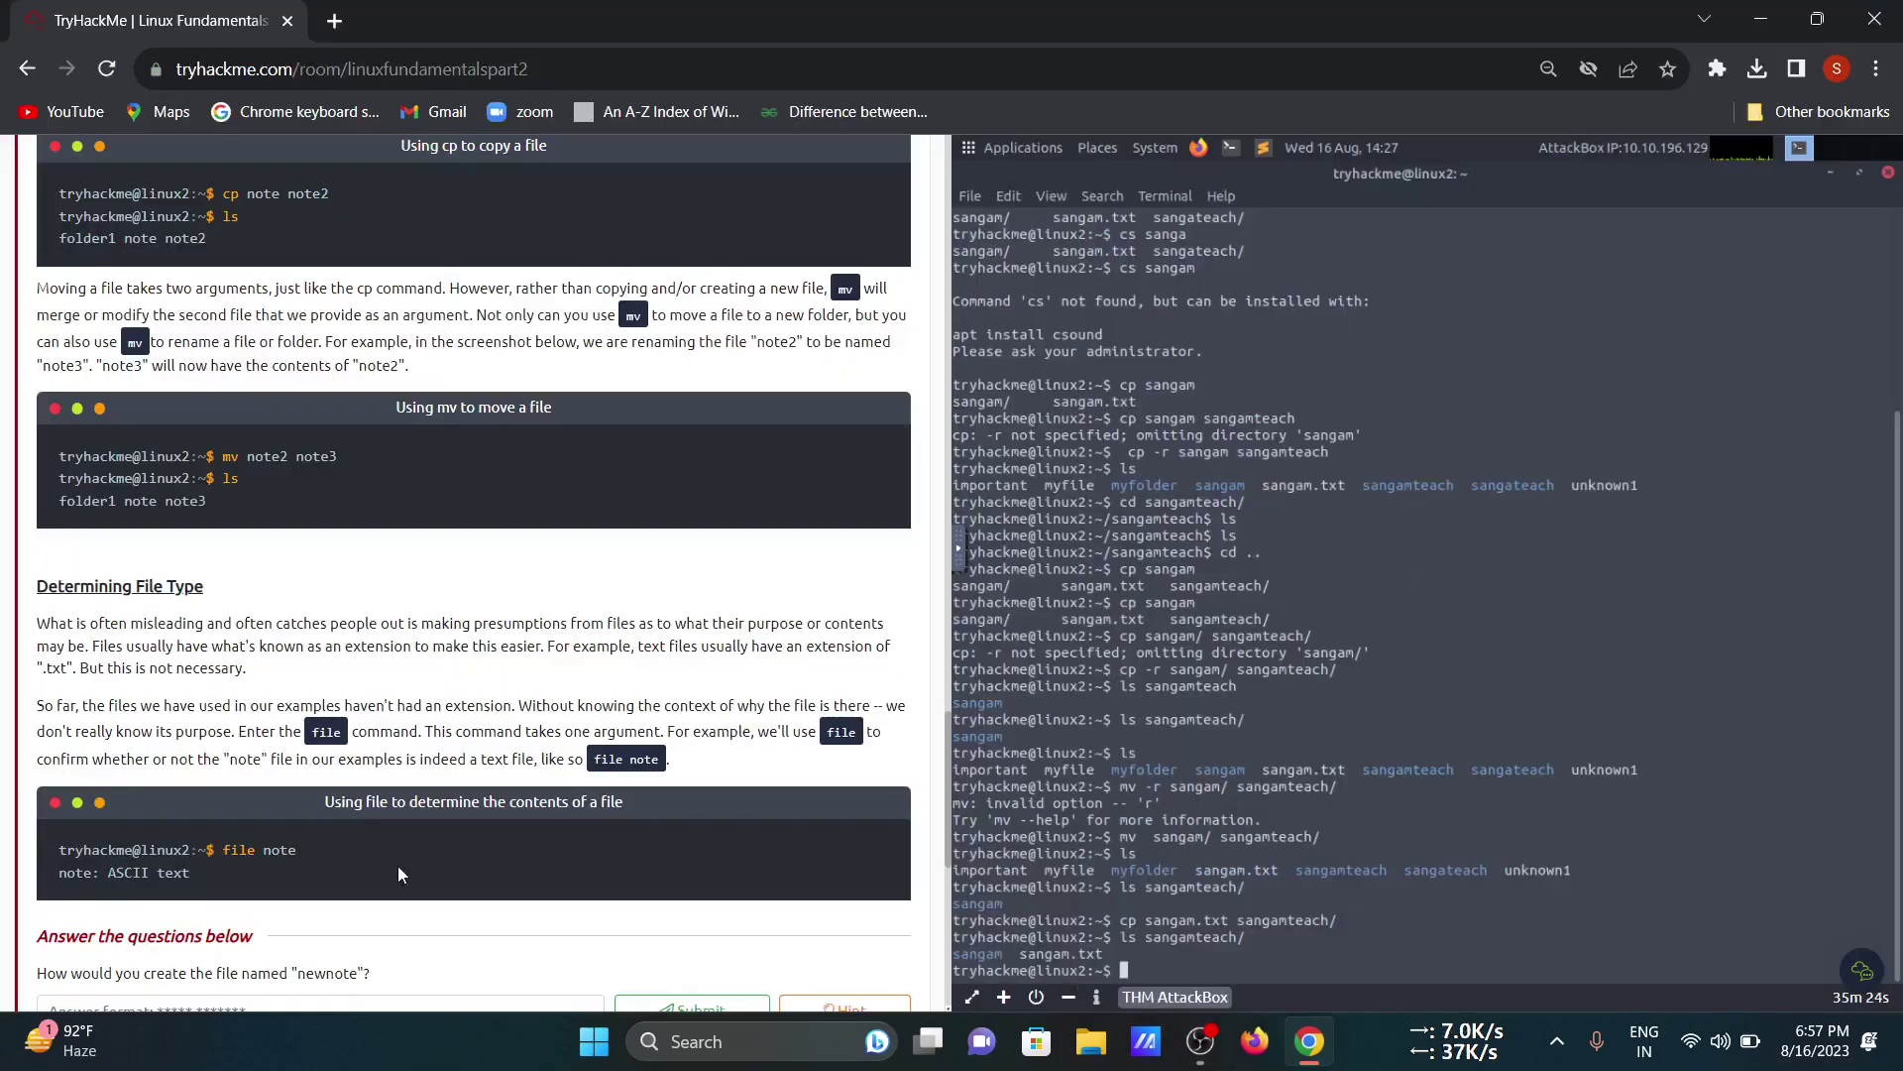
# Check the hint and submit 'touch newnote' as the answer for creating the newnote file.
pyautogui.scroll(-3, 396, 866)
pyautogui.scroll(-1, 400, 866)
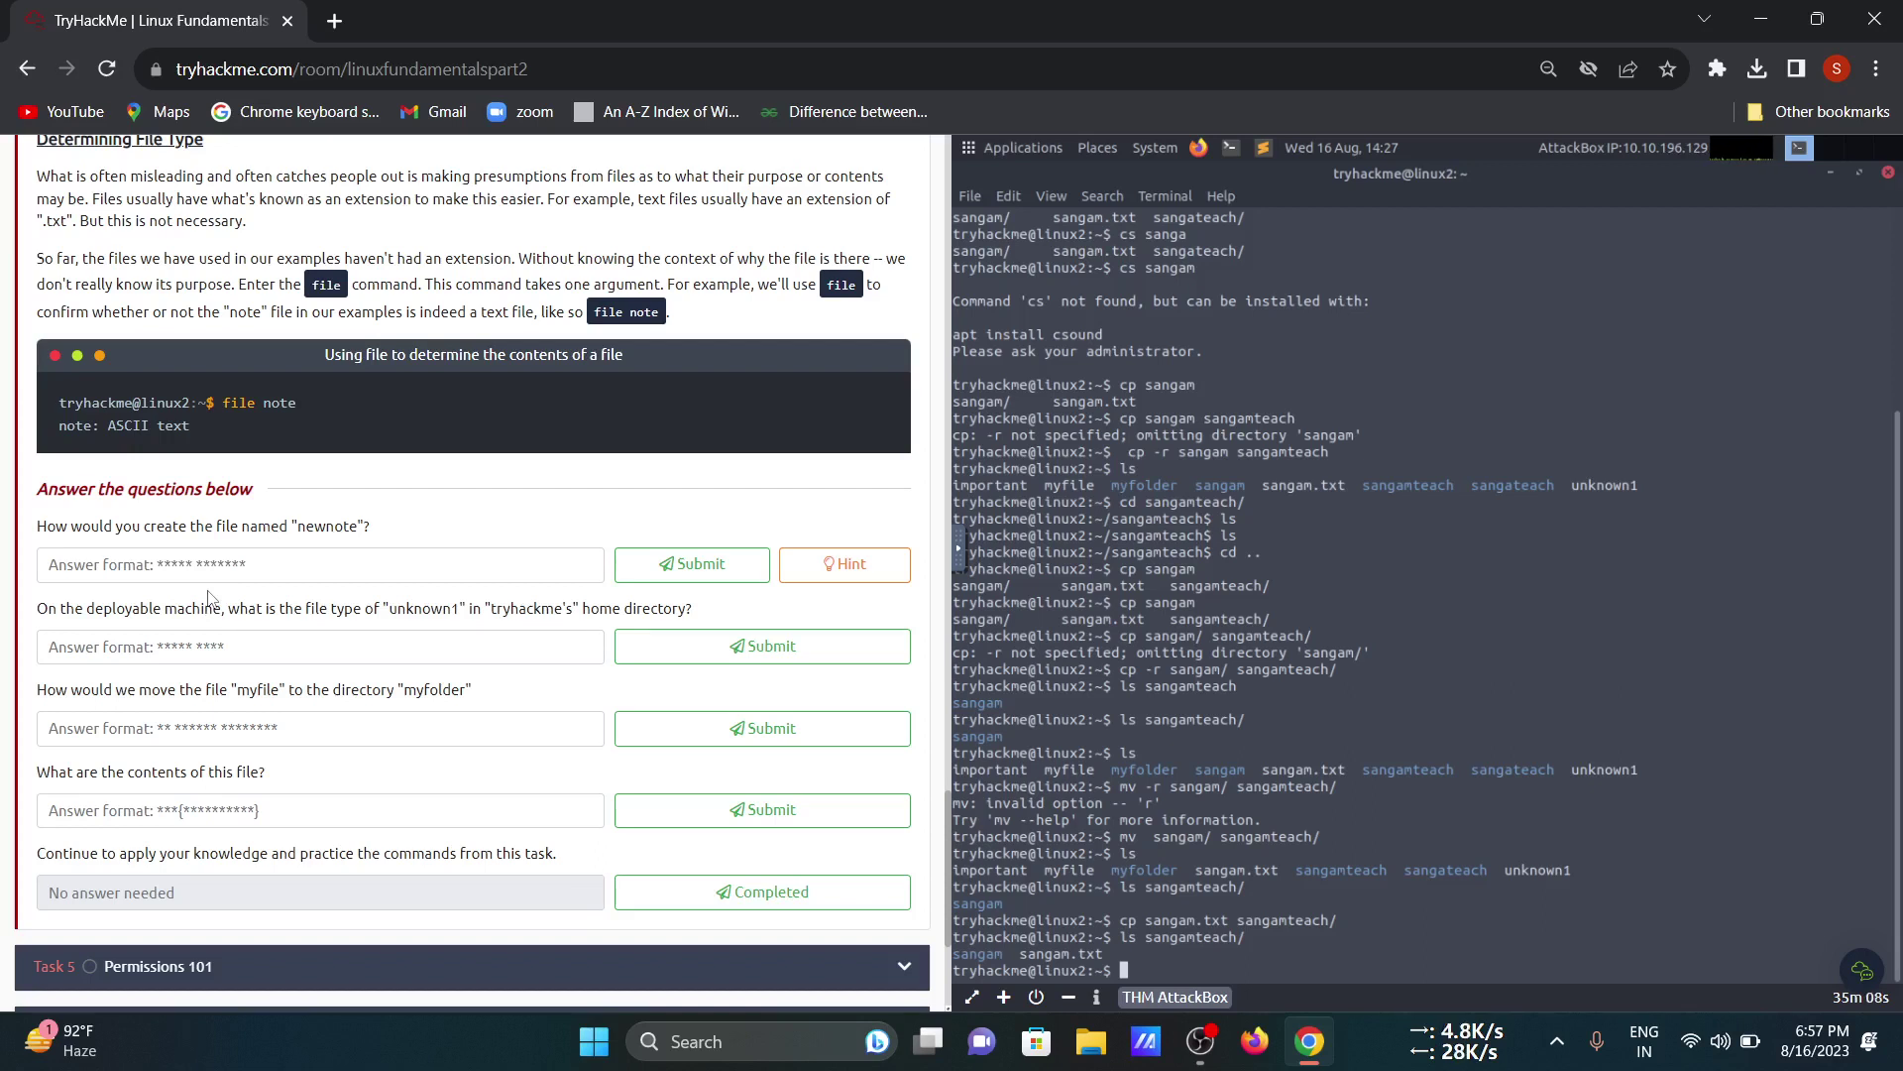
pyautogui.click(307, 571)
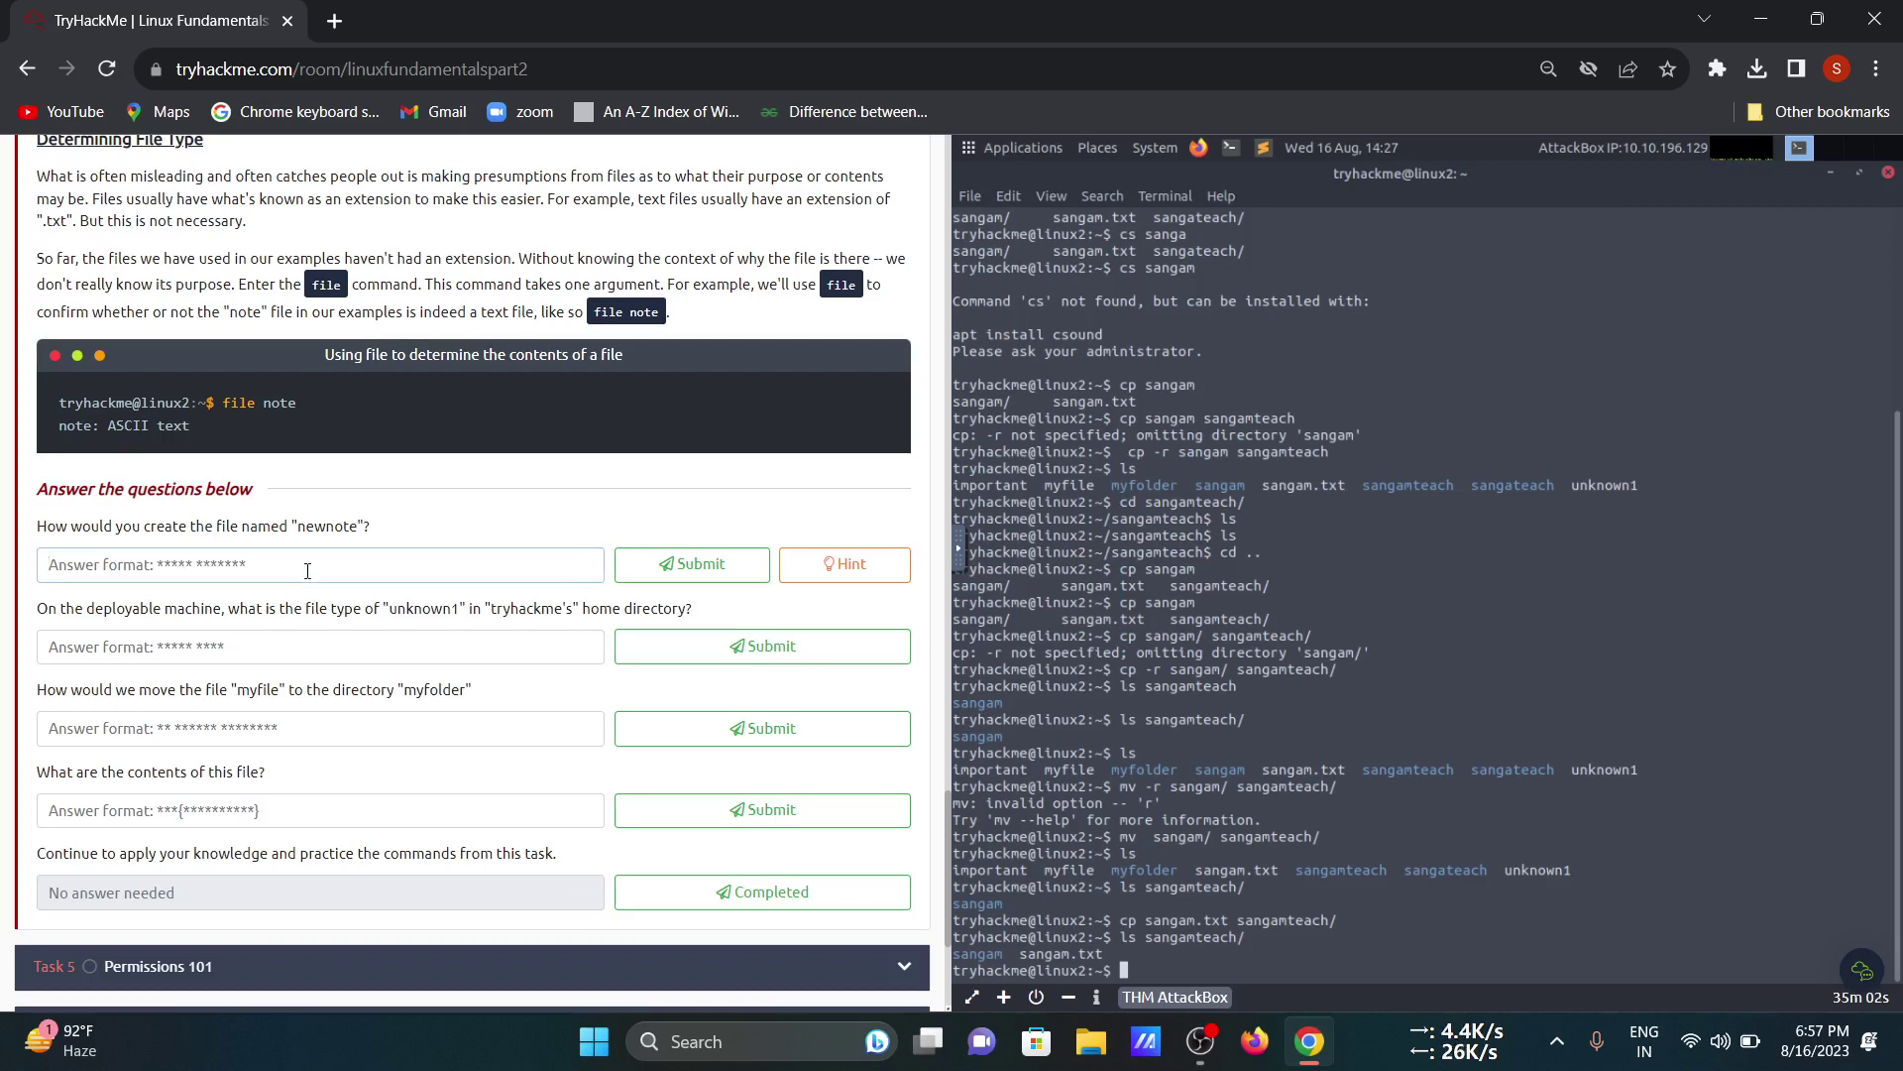
pyautogui.write('tou')
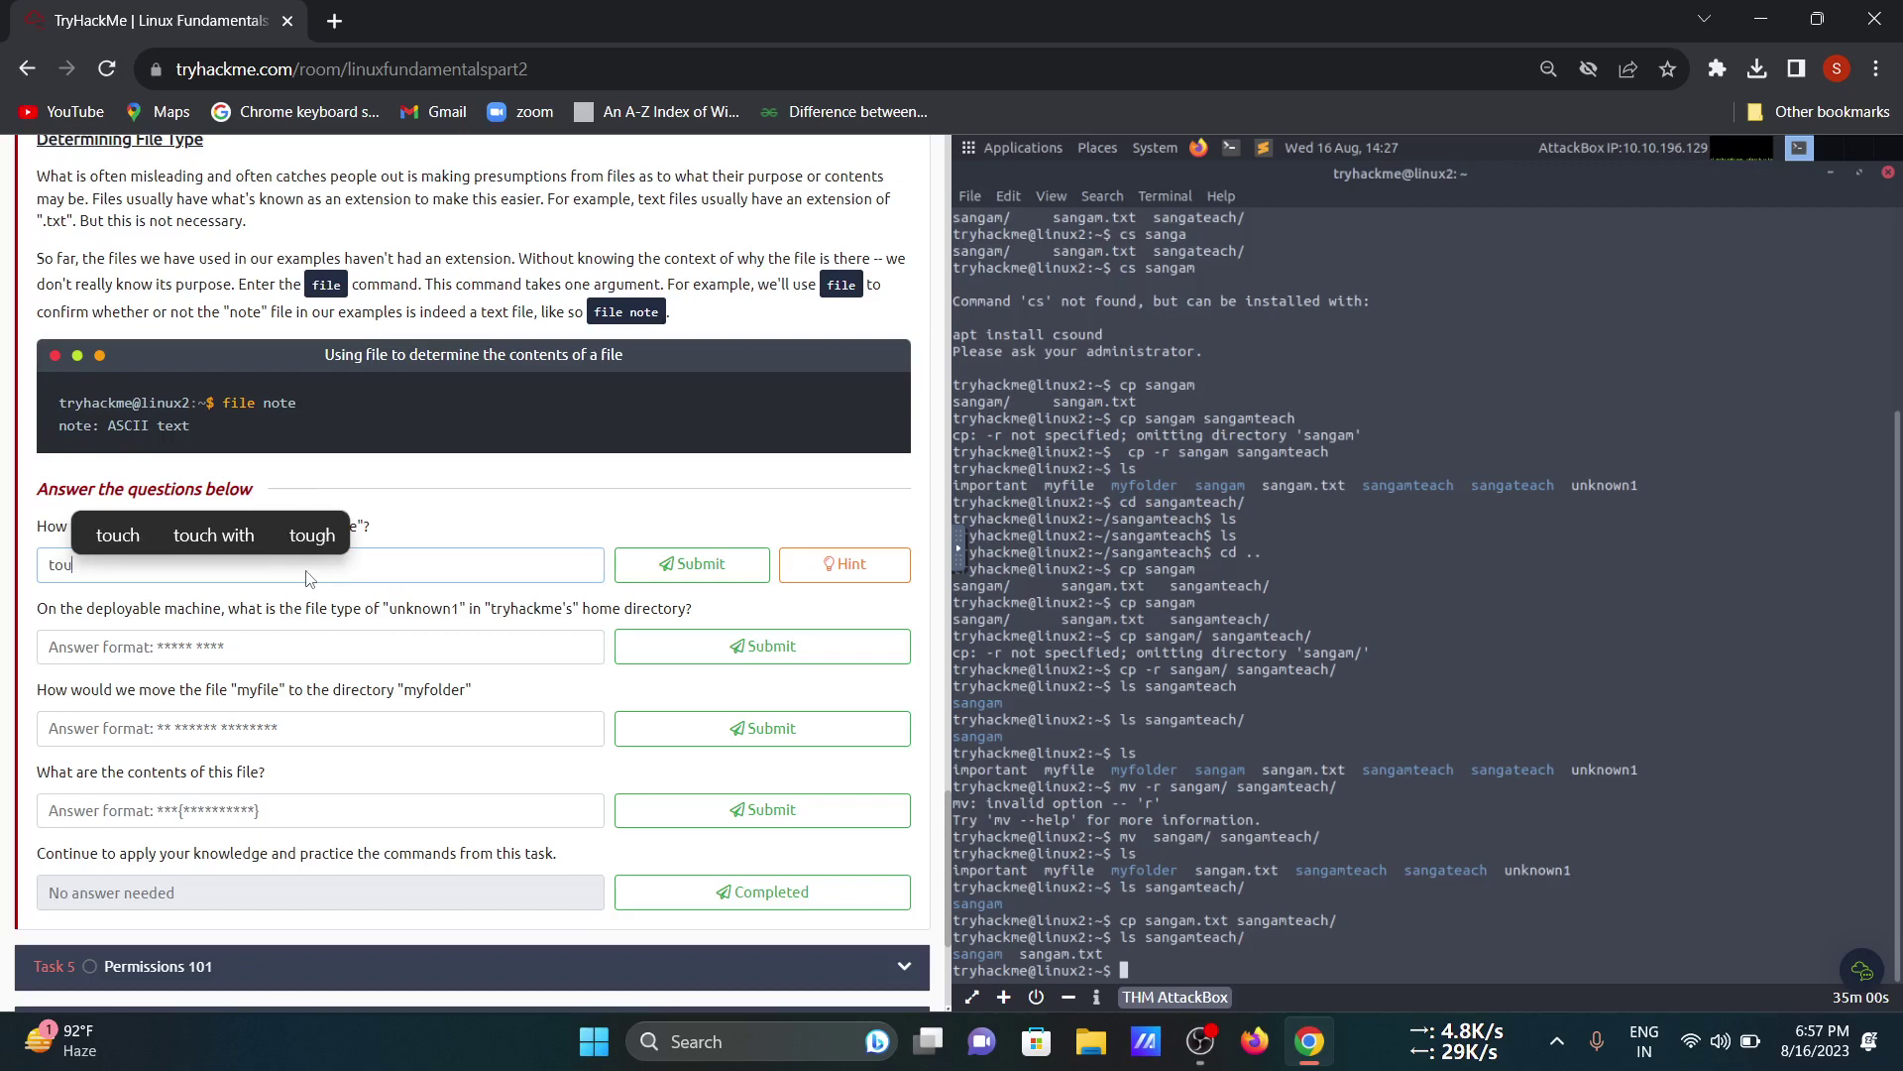
pyautogui.click(119, 536)
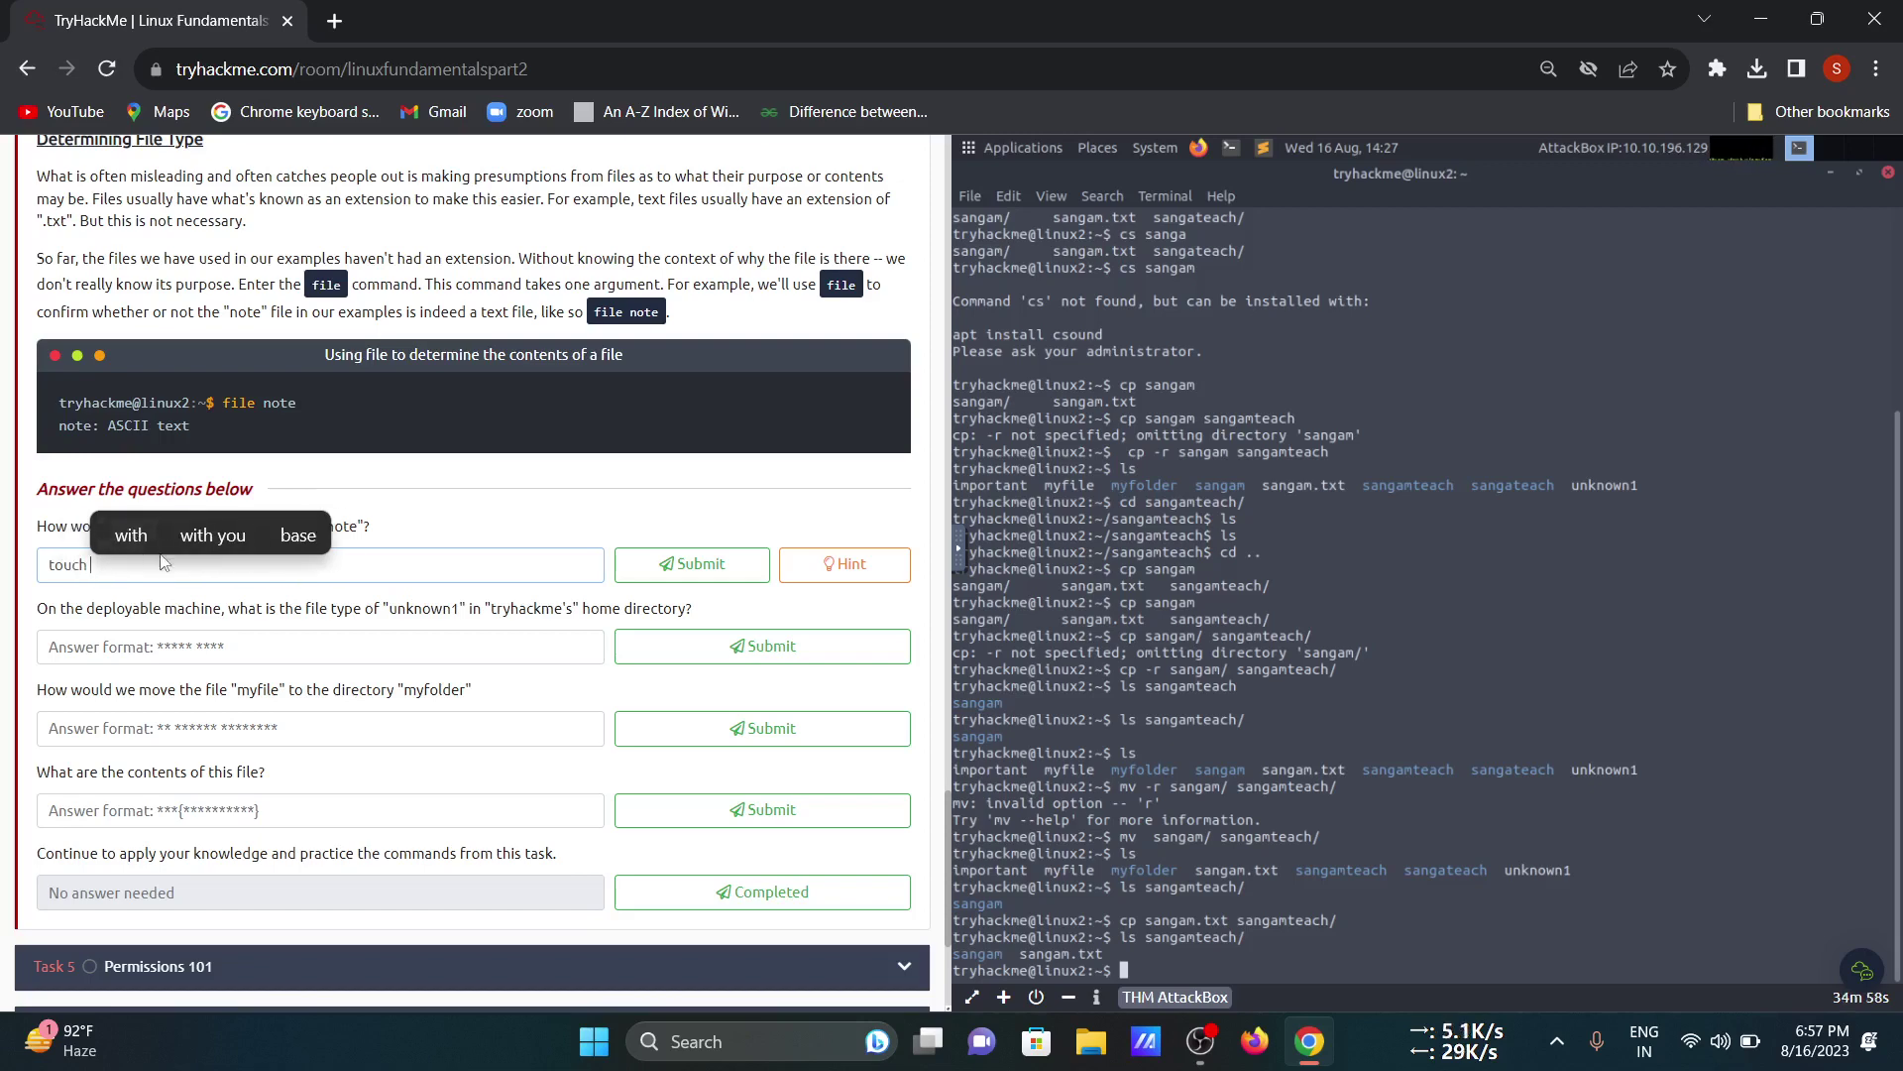
pyautogui.click(885, 566)
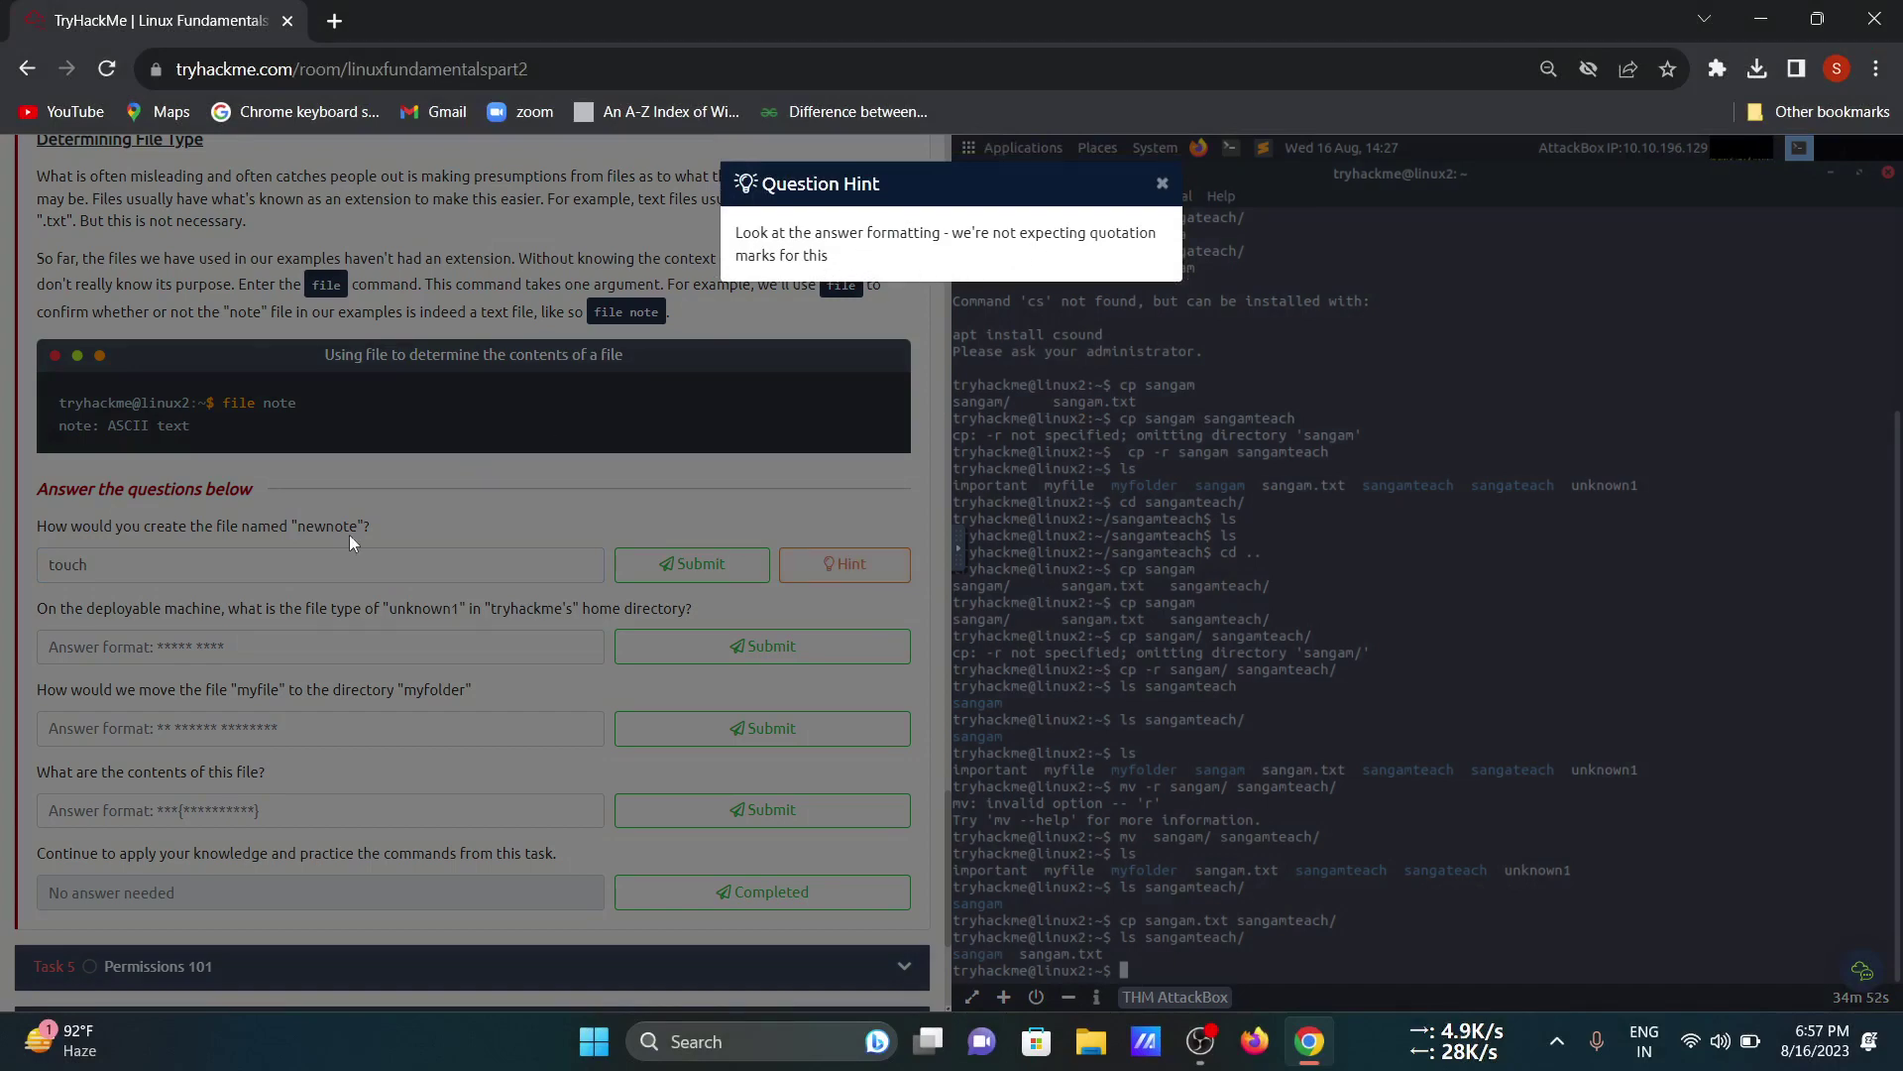
pyautogui.click(295, 557)
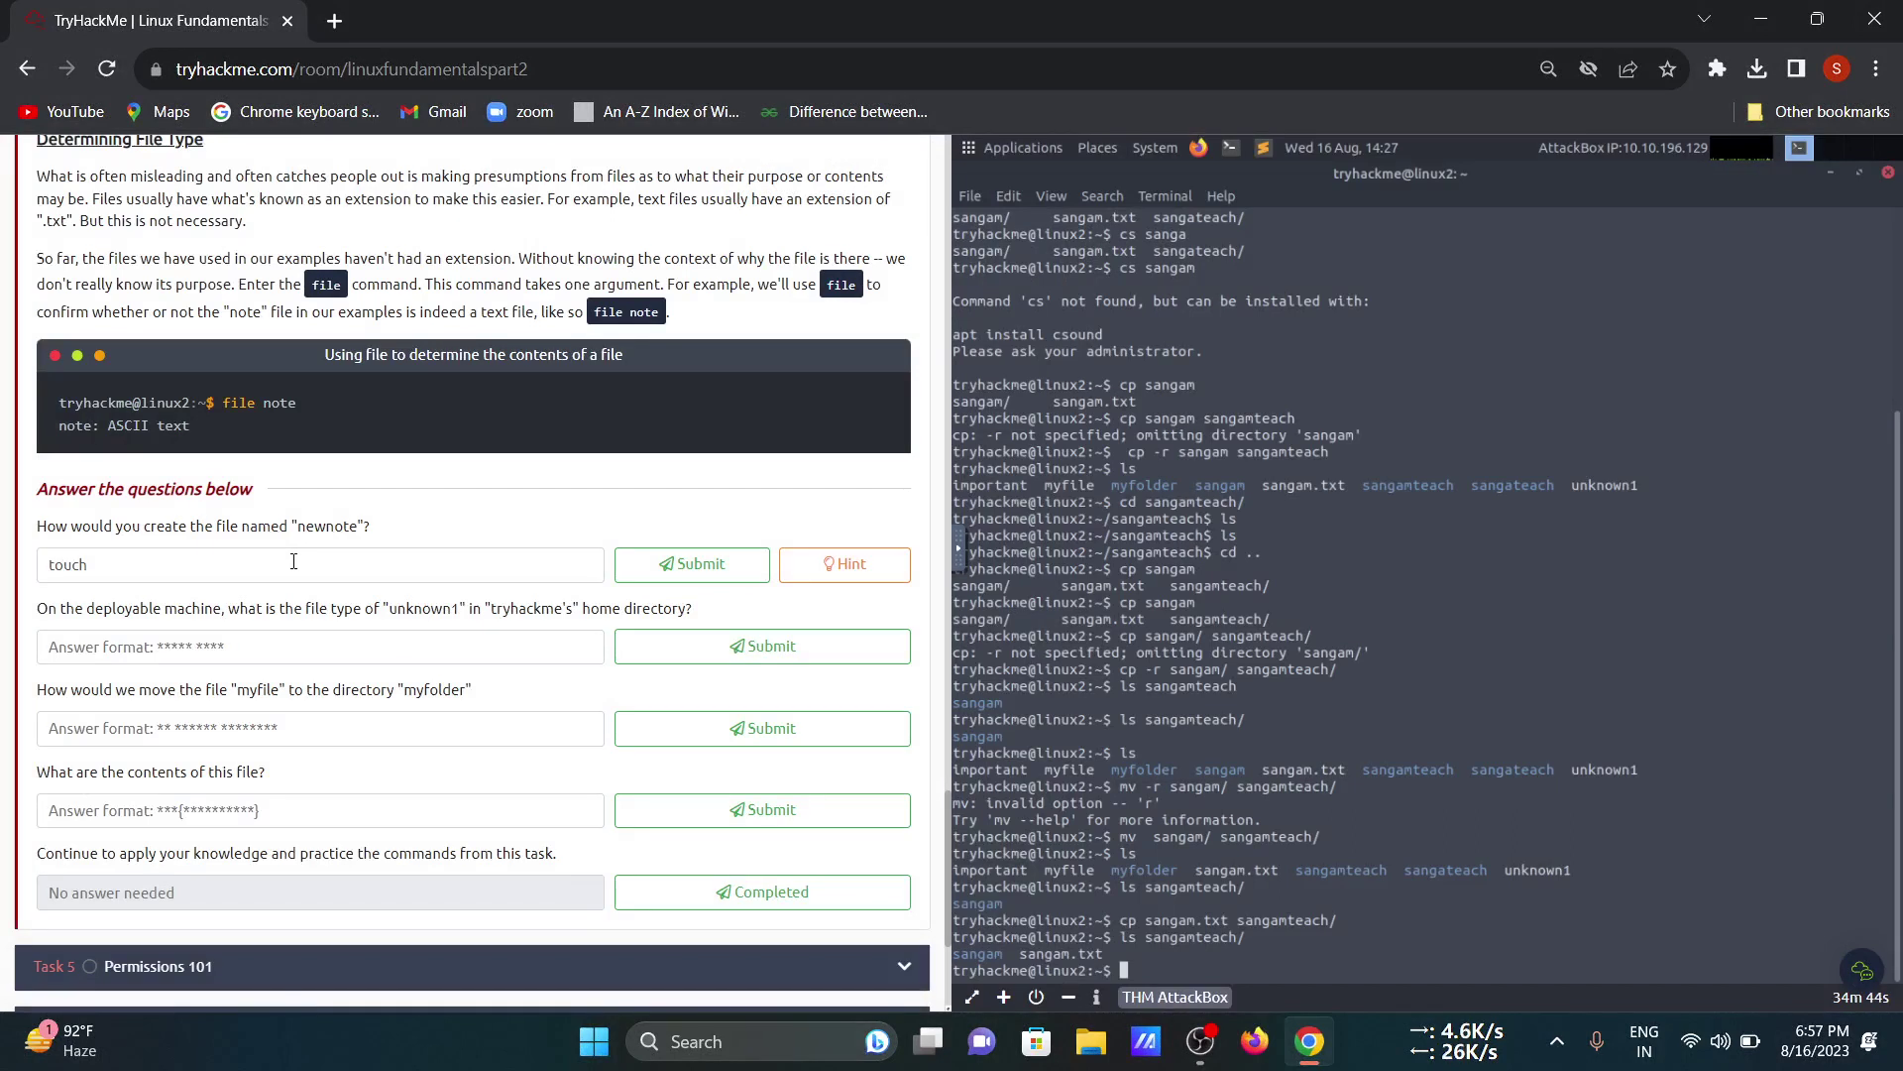
pyautogui.click(294, 561)
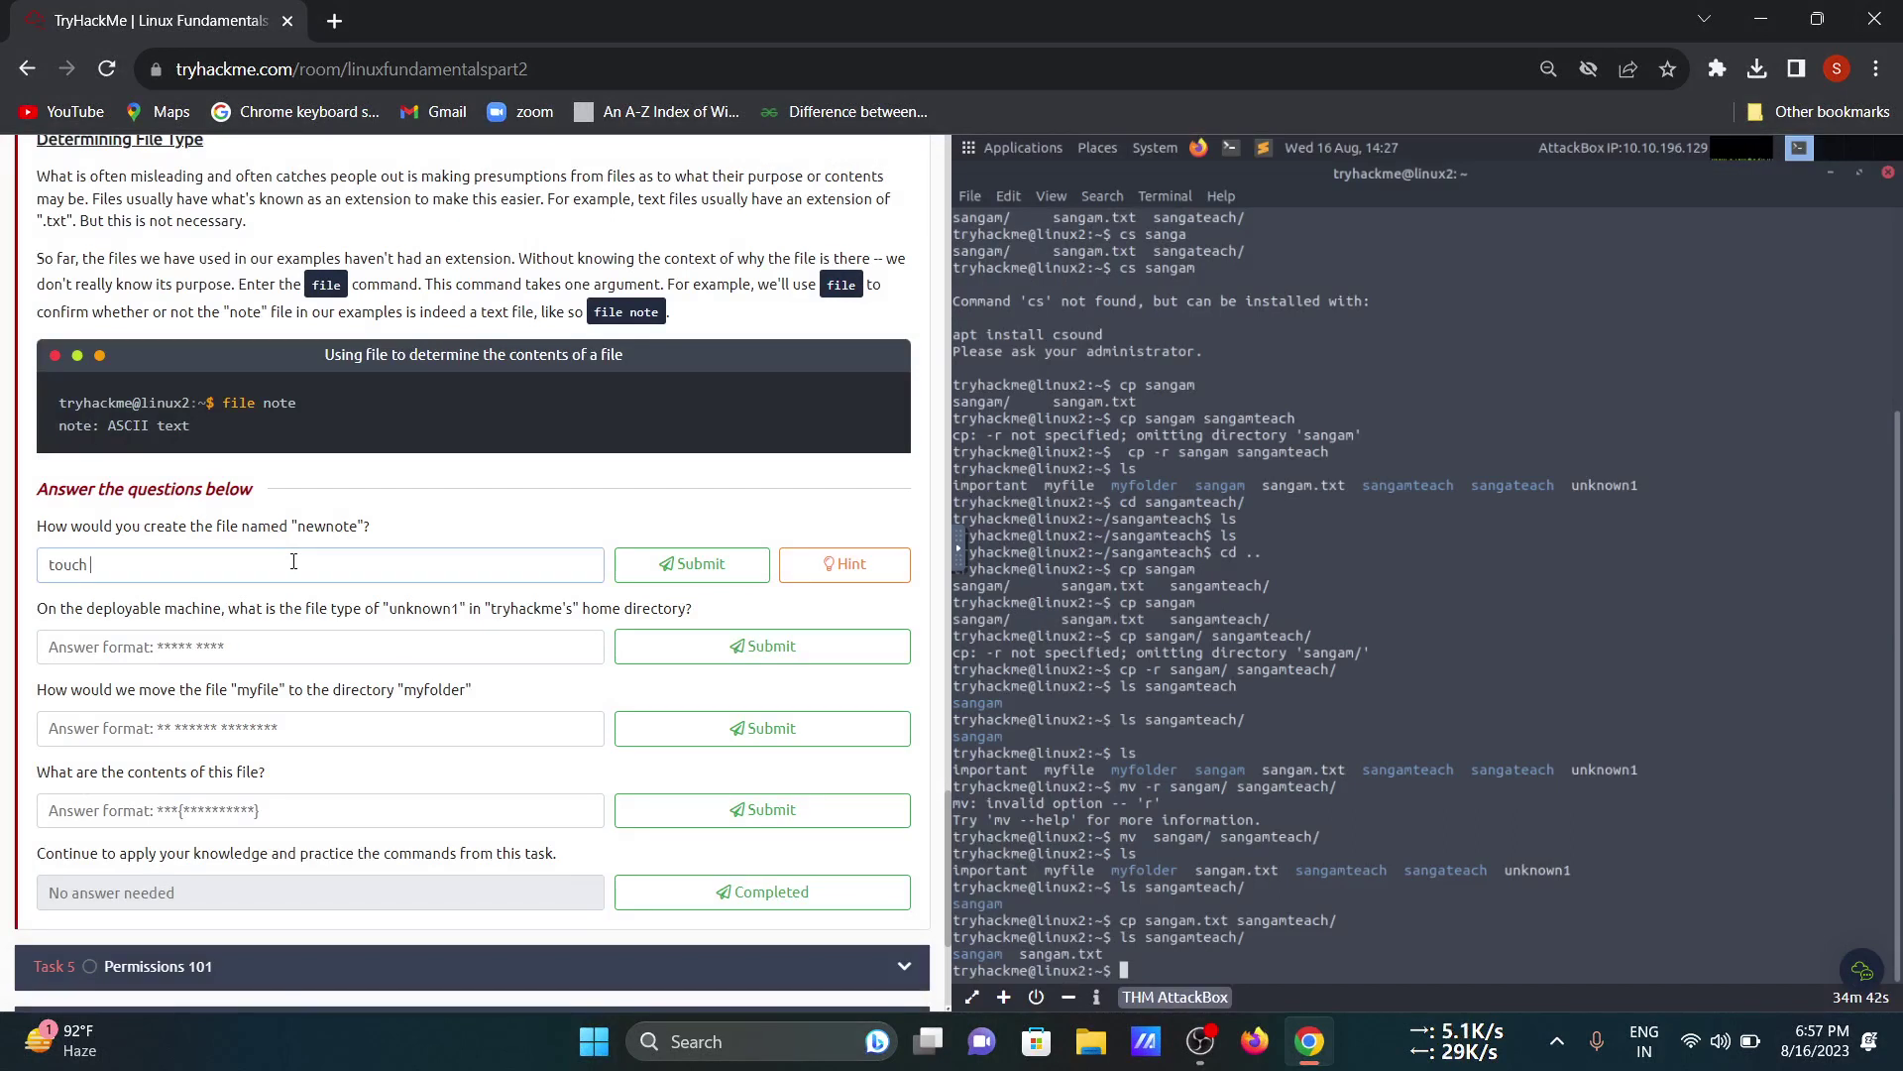
pyautogui.write('newn')
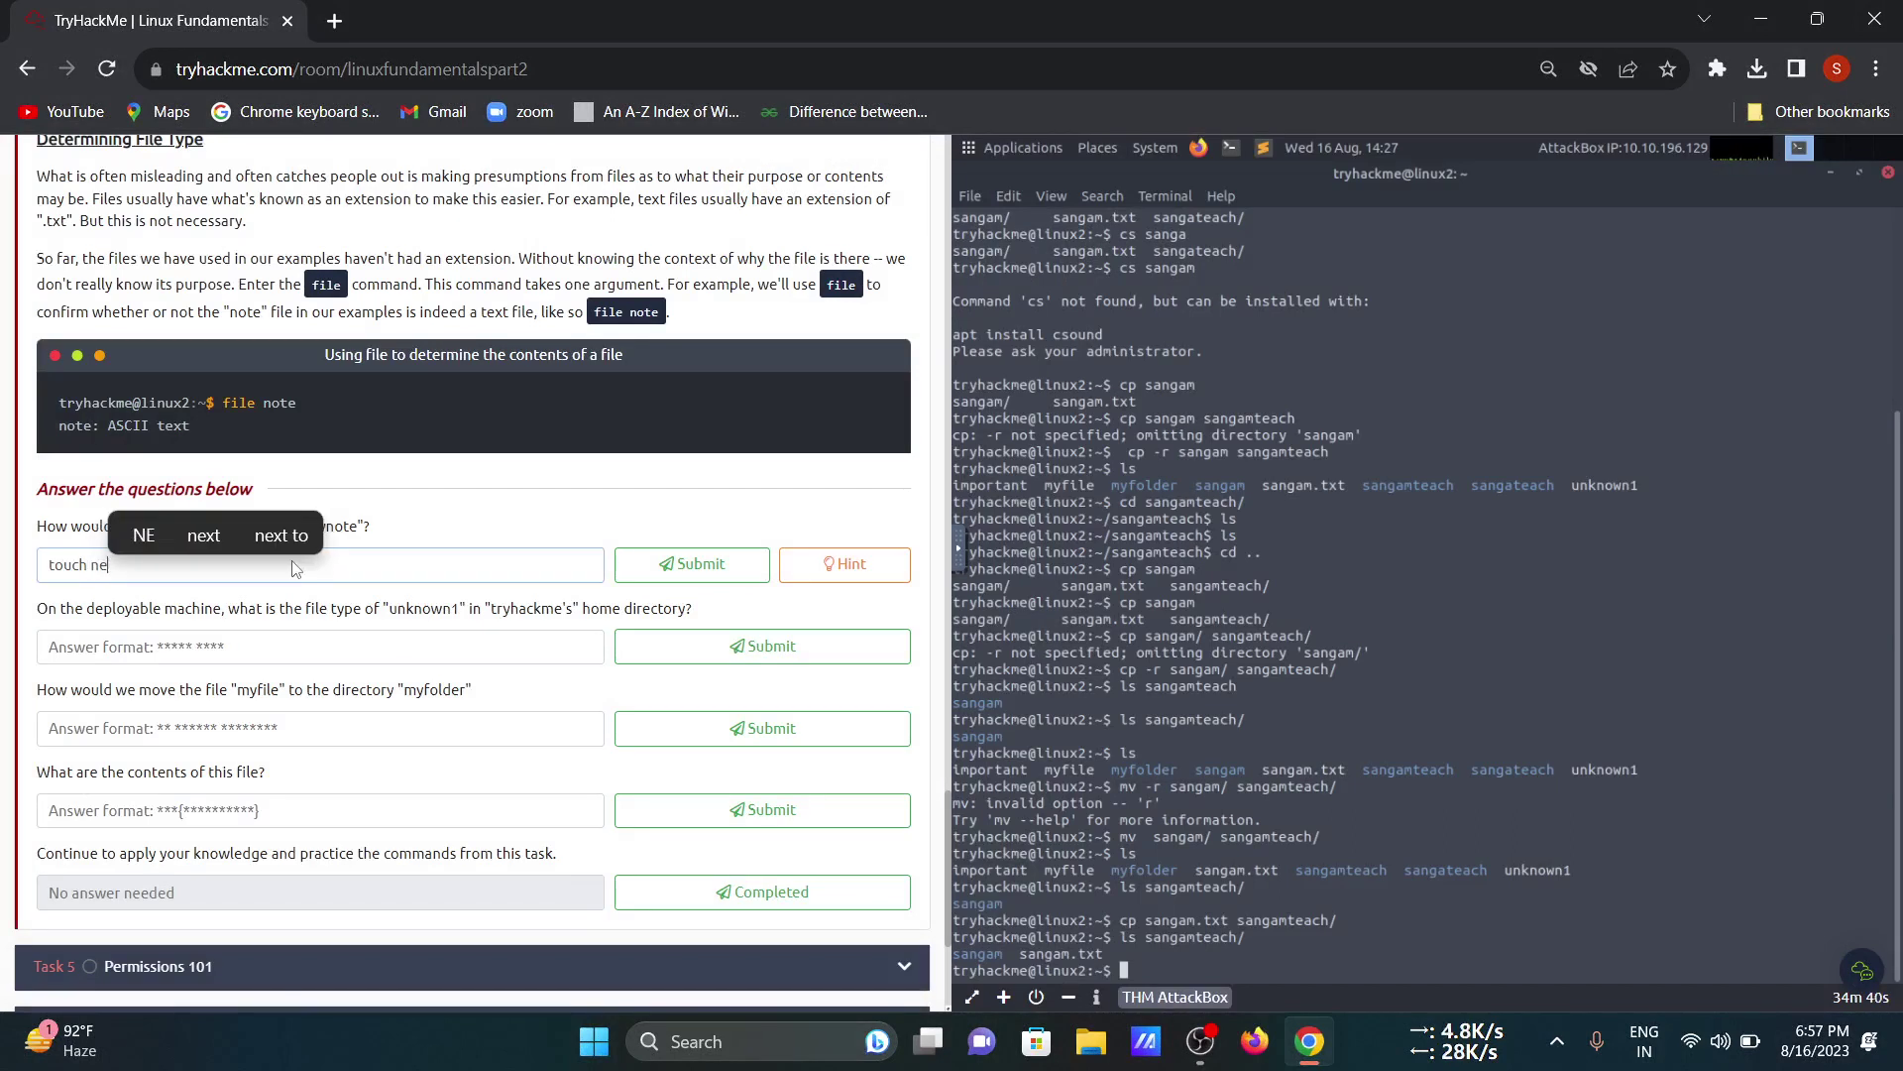
pyautogui.write('ot')
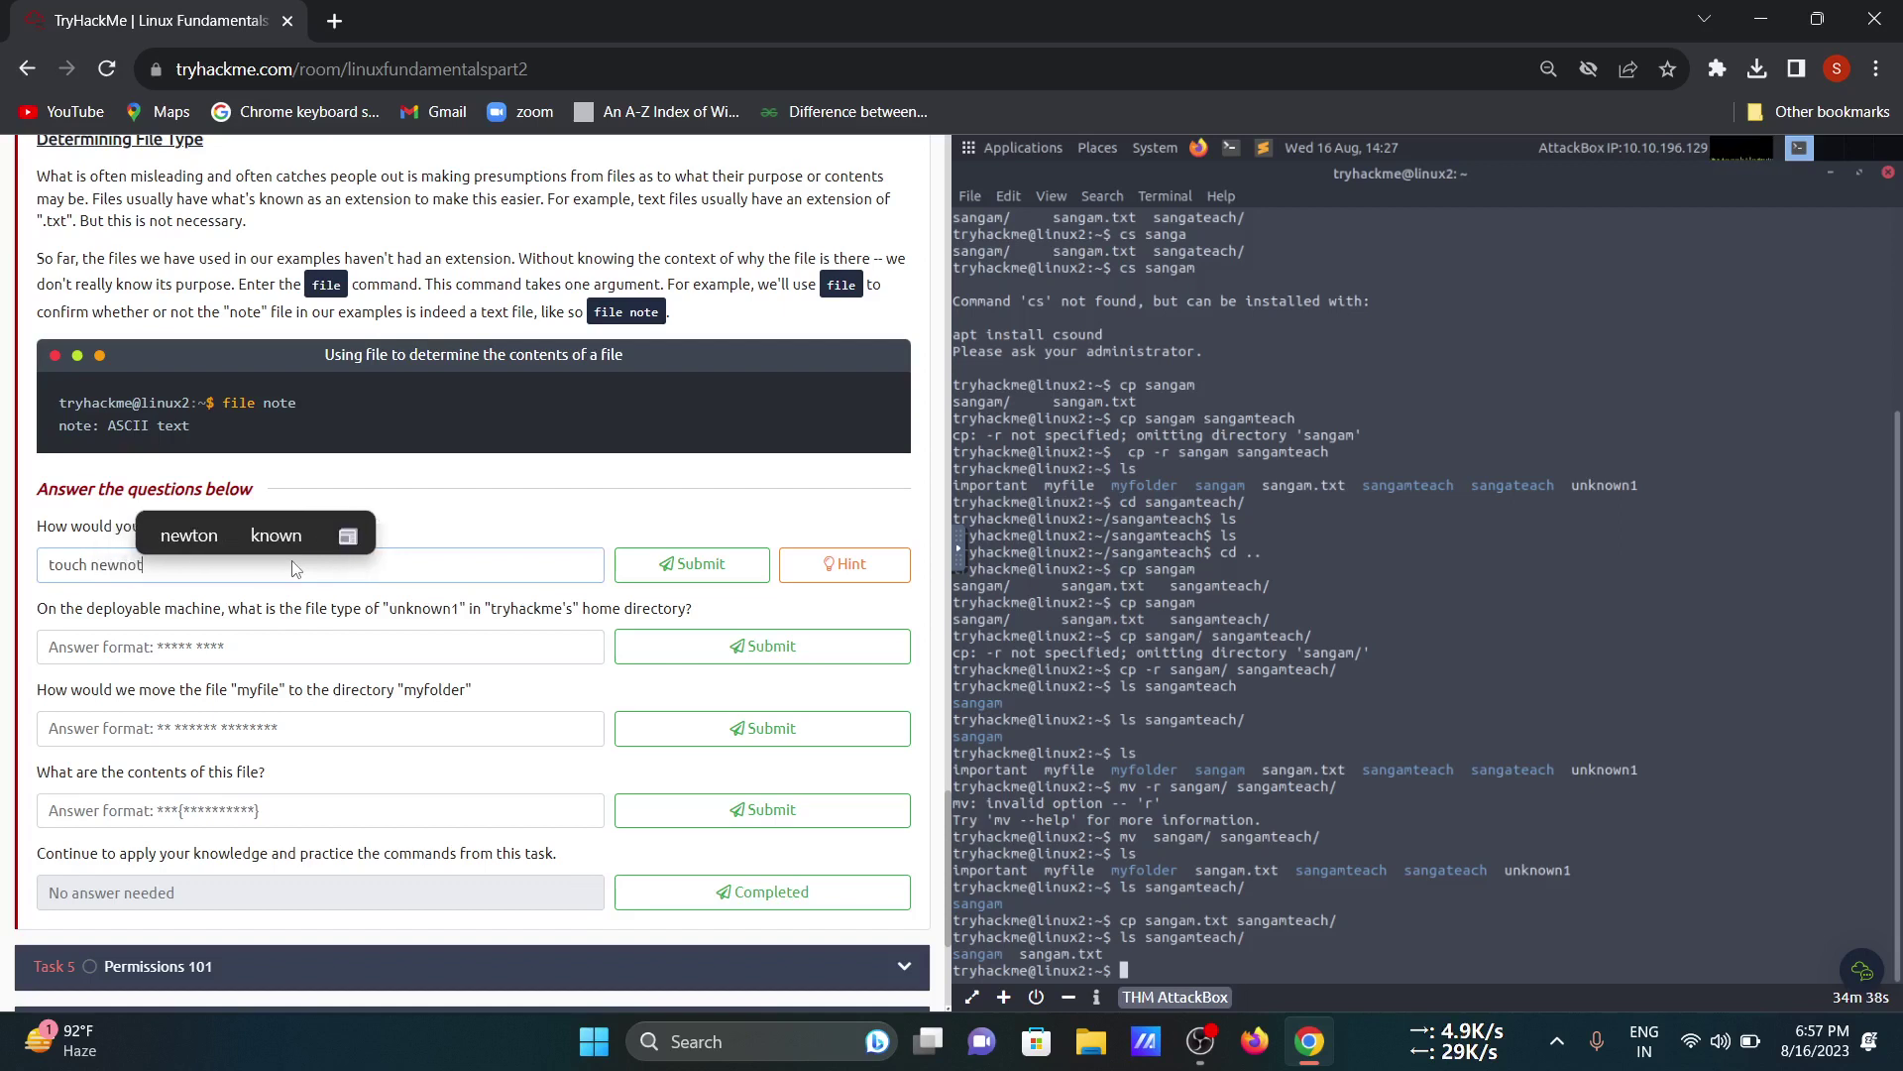
pyautogui.write('e')
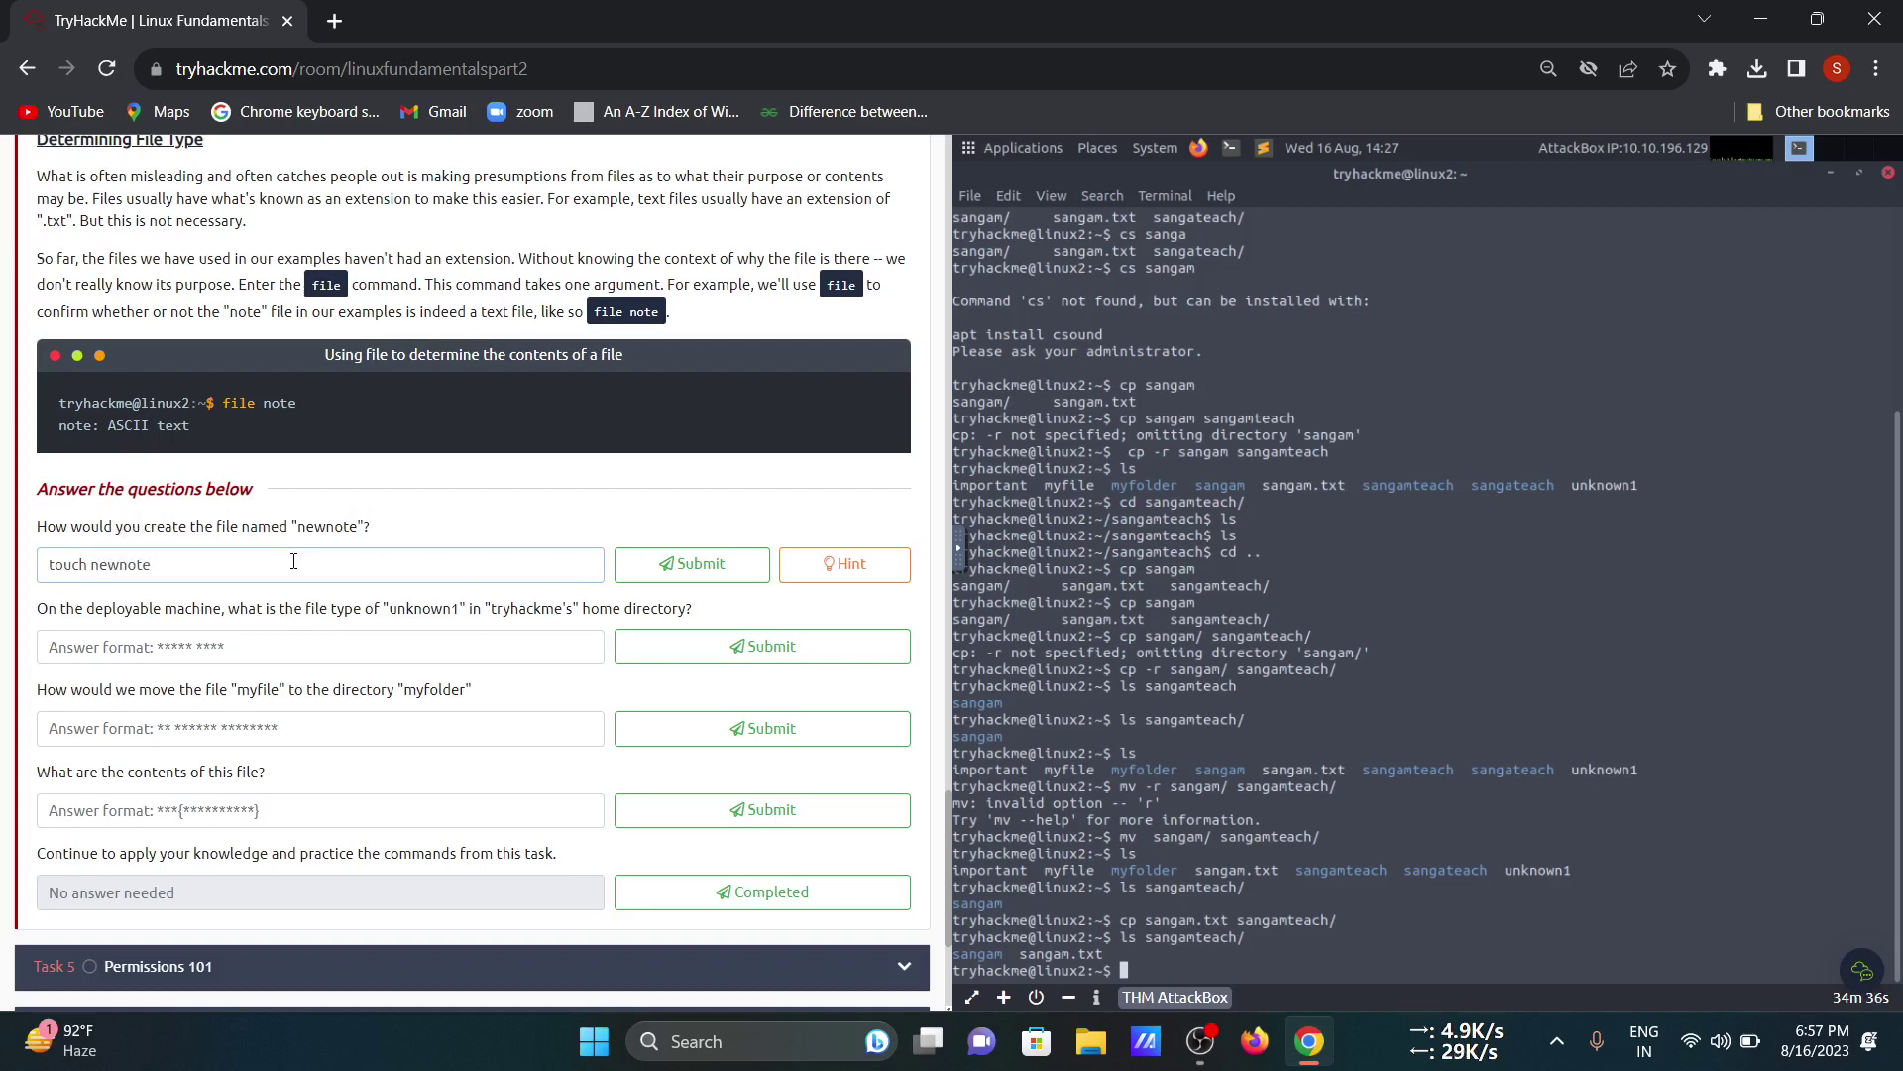
pyautogui.press('Return')
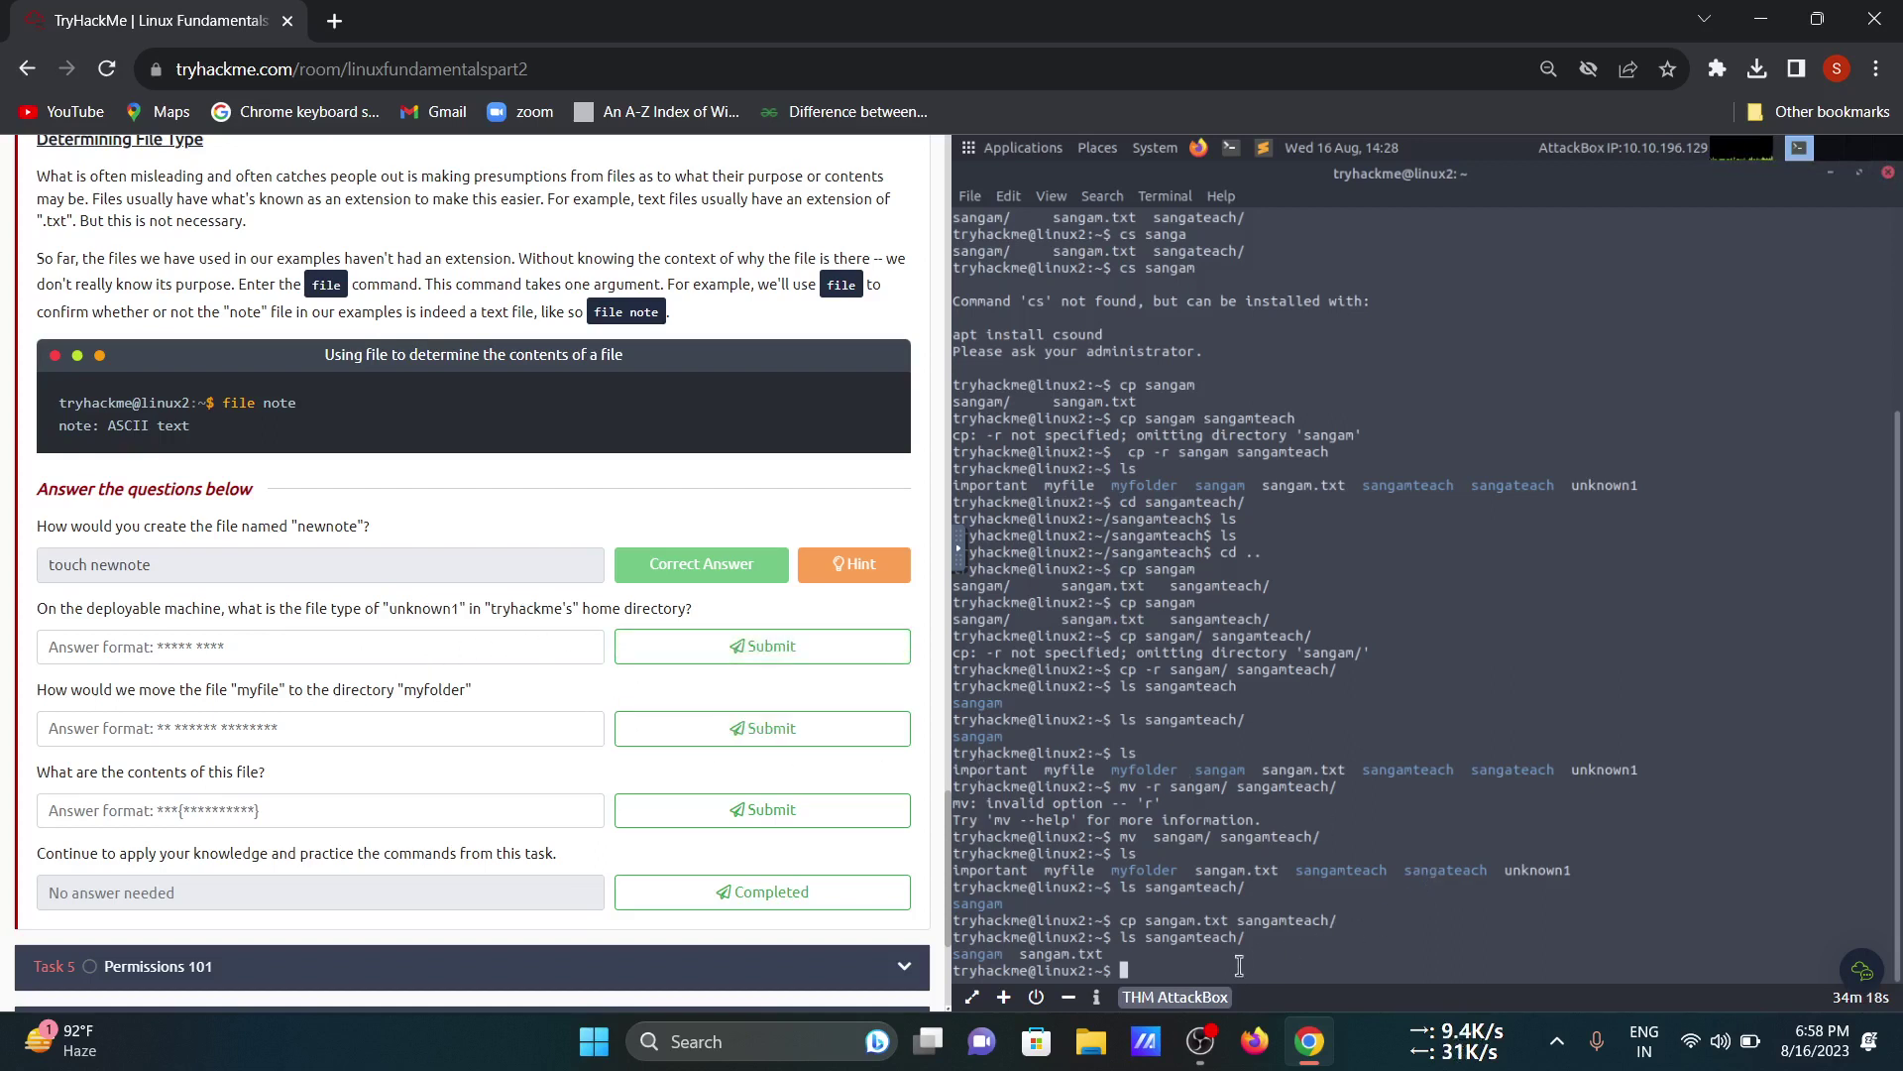
# Run file unknown1 in the terminal and copy its 'ASCII text' output.
pyautogui.write('fi')
pyautogui.write('le ')
pyautogui.write('unk')
pyautogui.press('Tab')
pyautogui.press('Return')
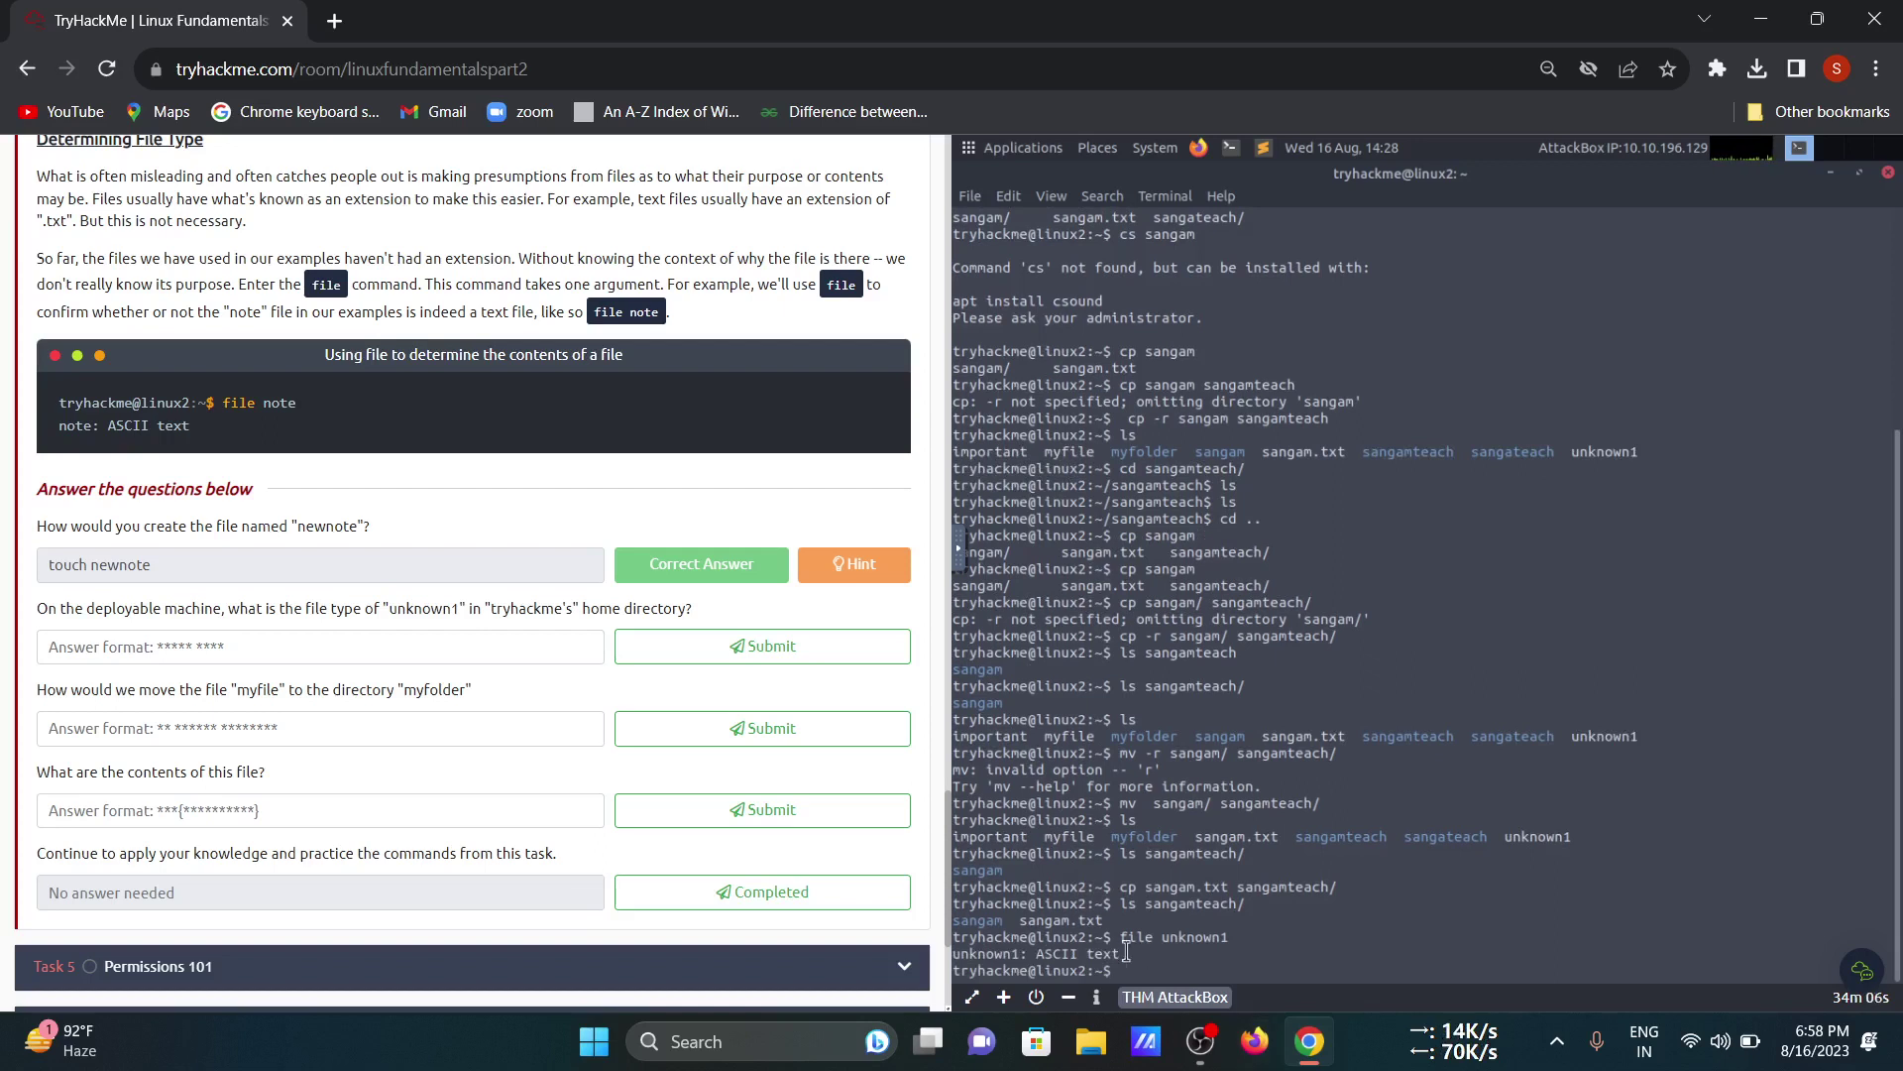
pyautogui.moveTo(1126, 951); pyautogui.dragTo(1038, 952)
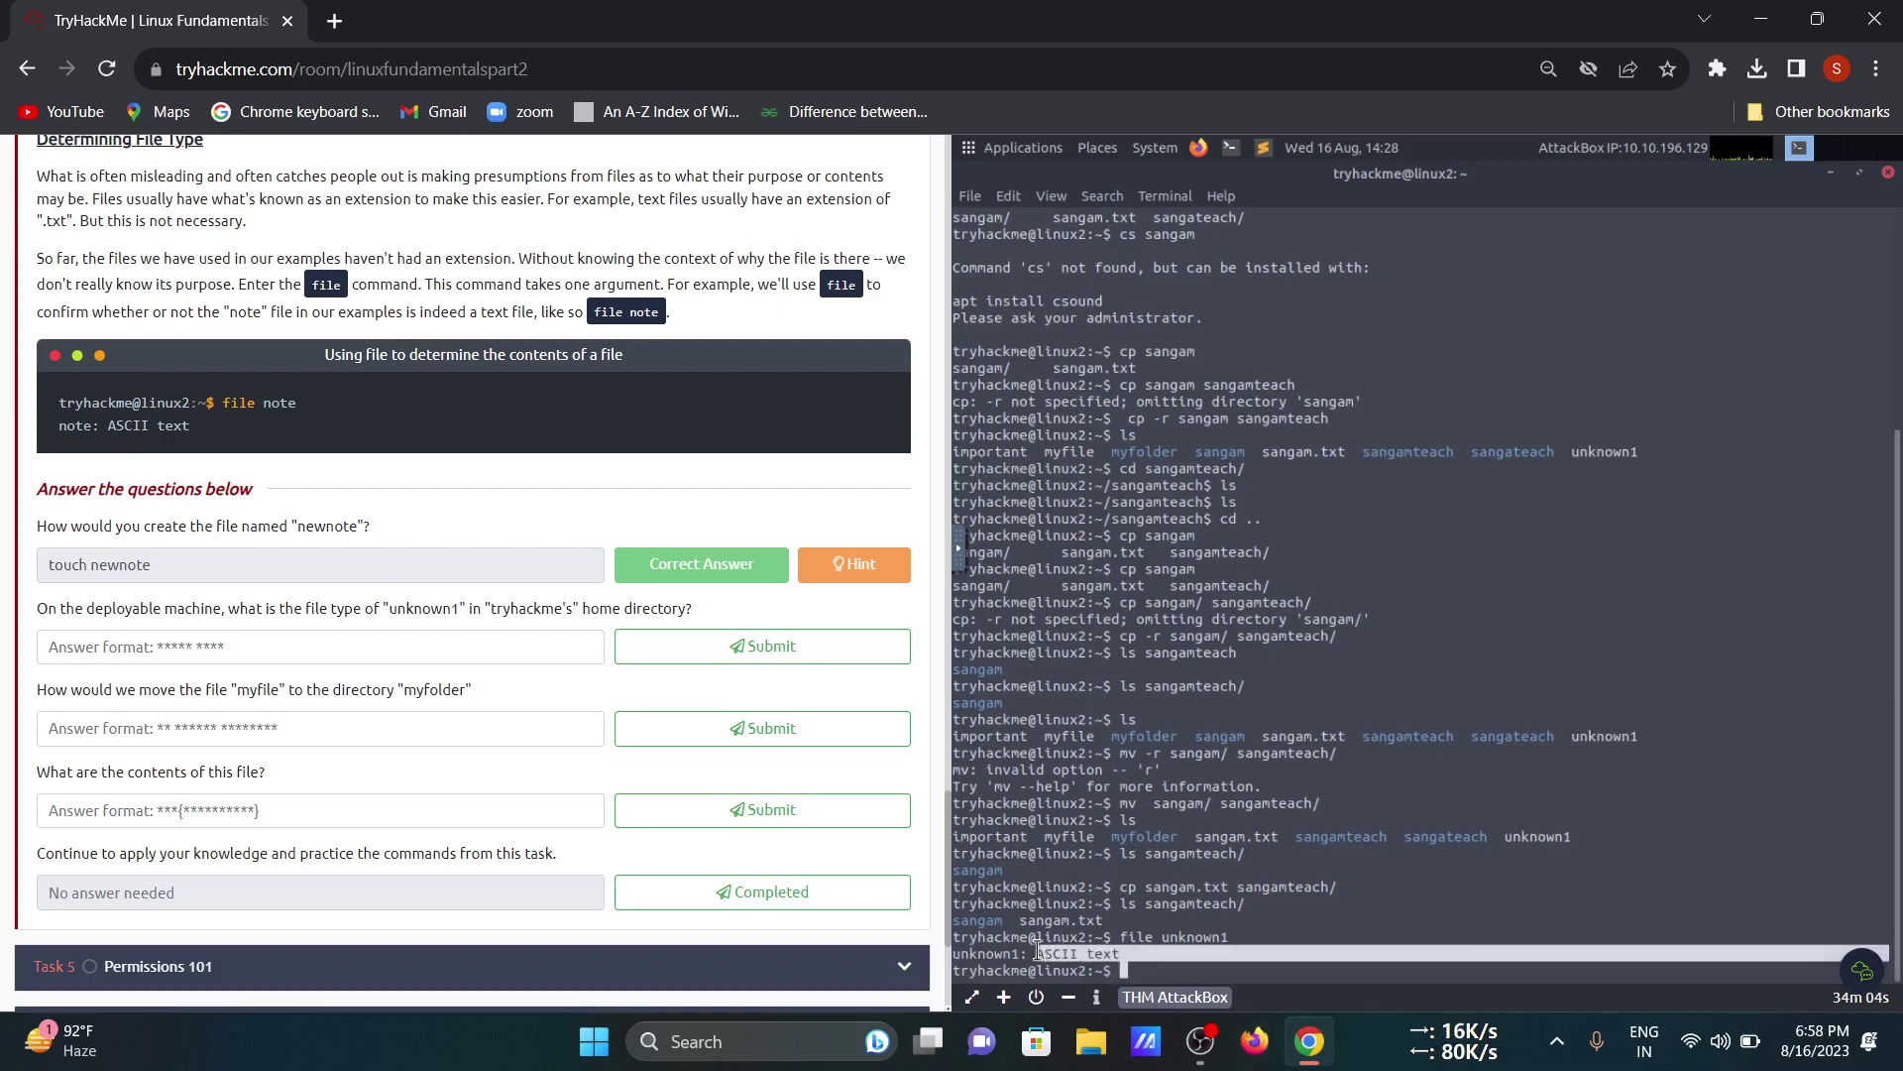
pyautogui.rightClick(1038, 952)
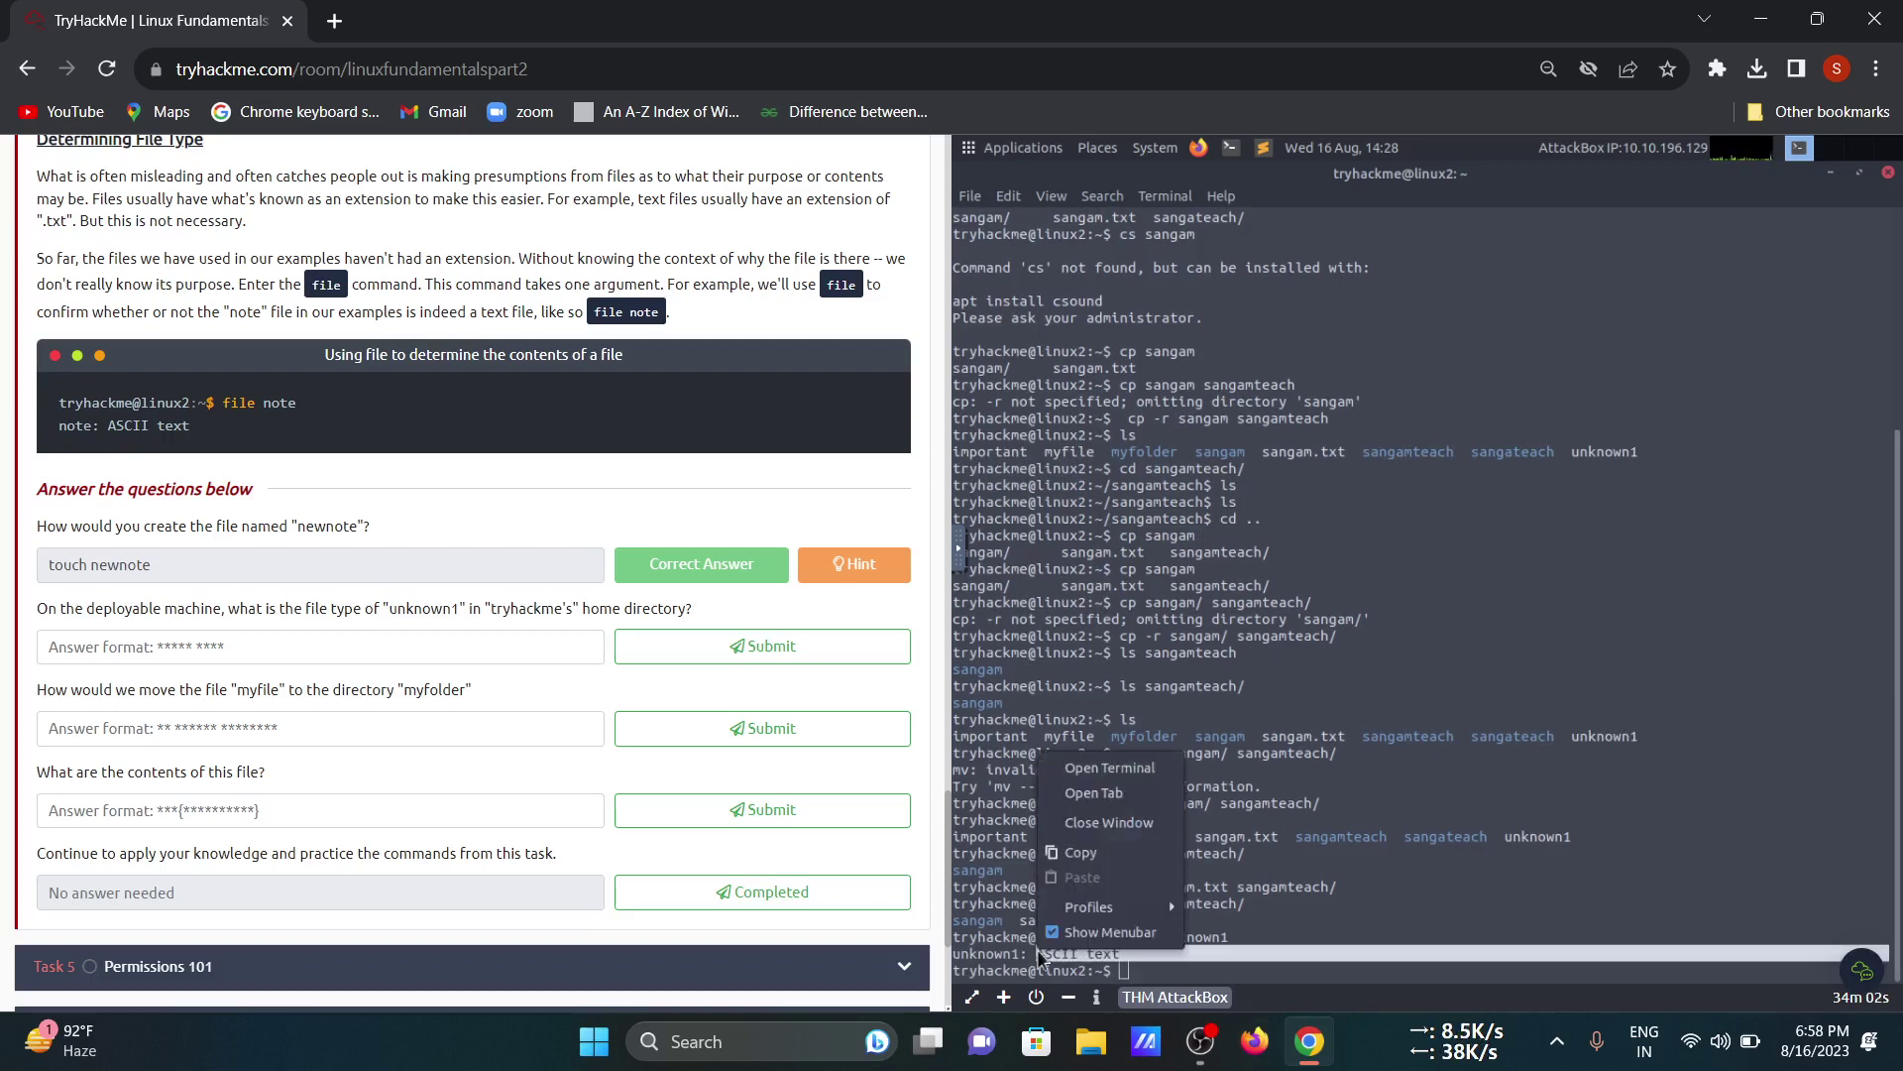
pyautogui.click(1078, 853)
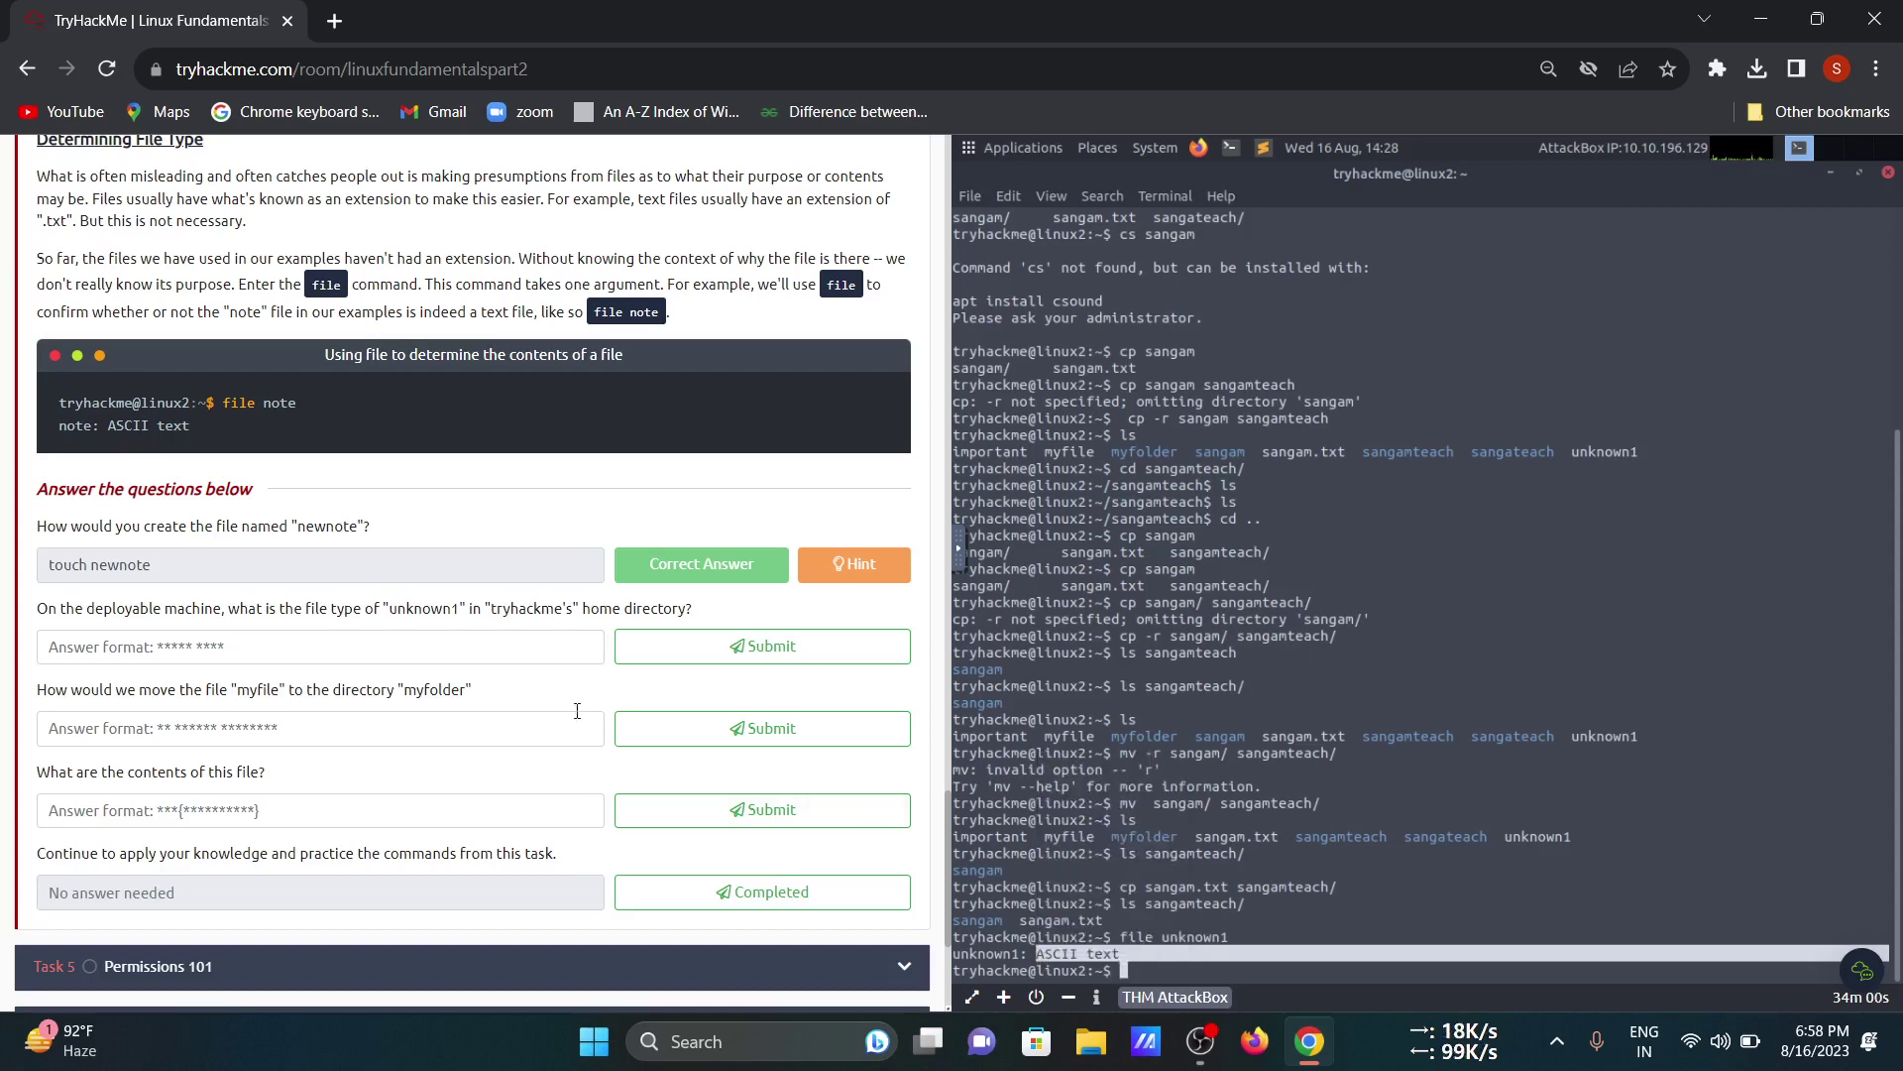
# Replace the mispasted IP address with 'ASCII text' in the unknown1 answer field and submit it.
pyautogui.click(294, 647)
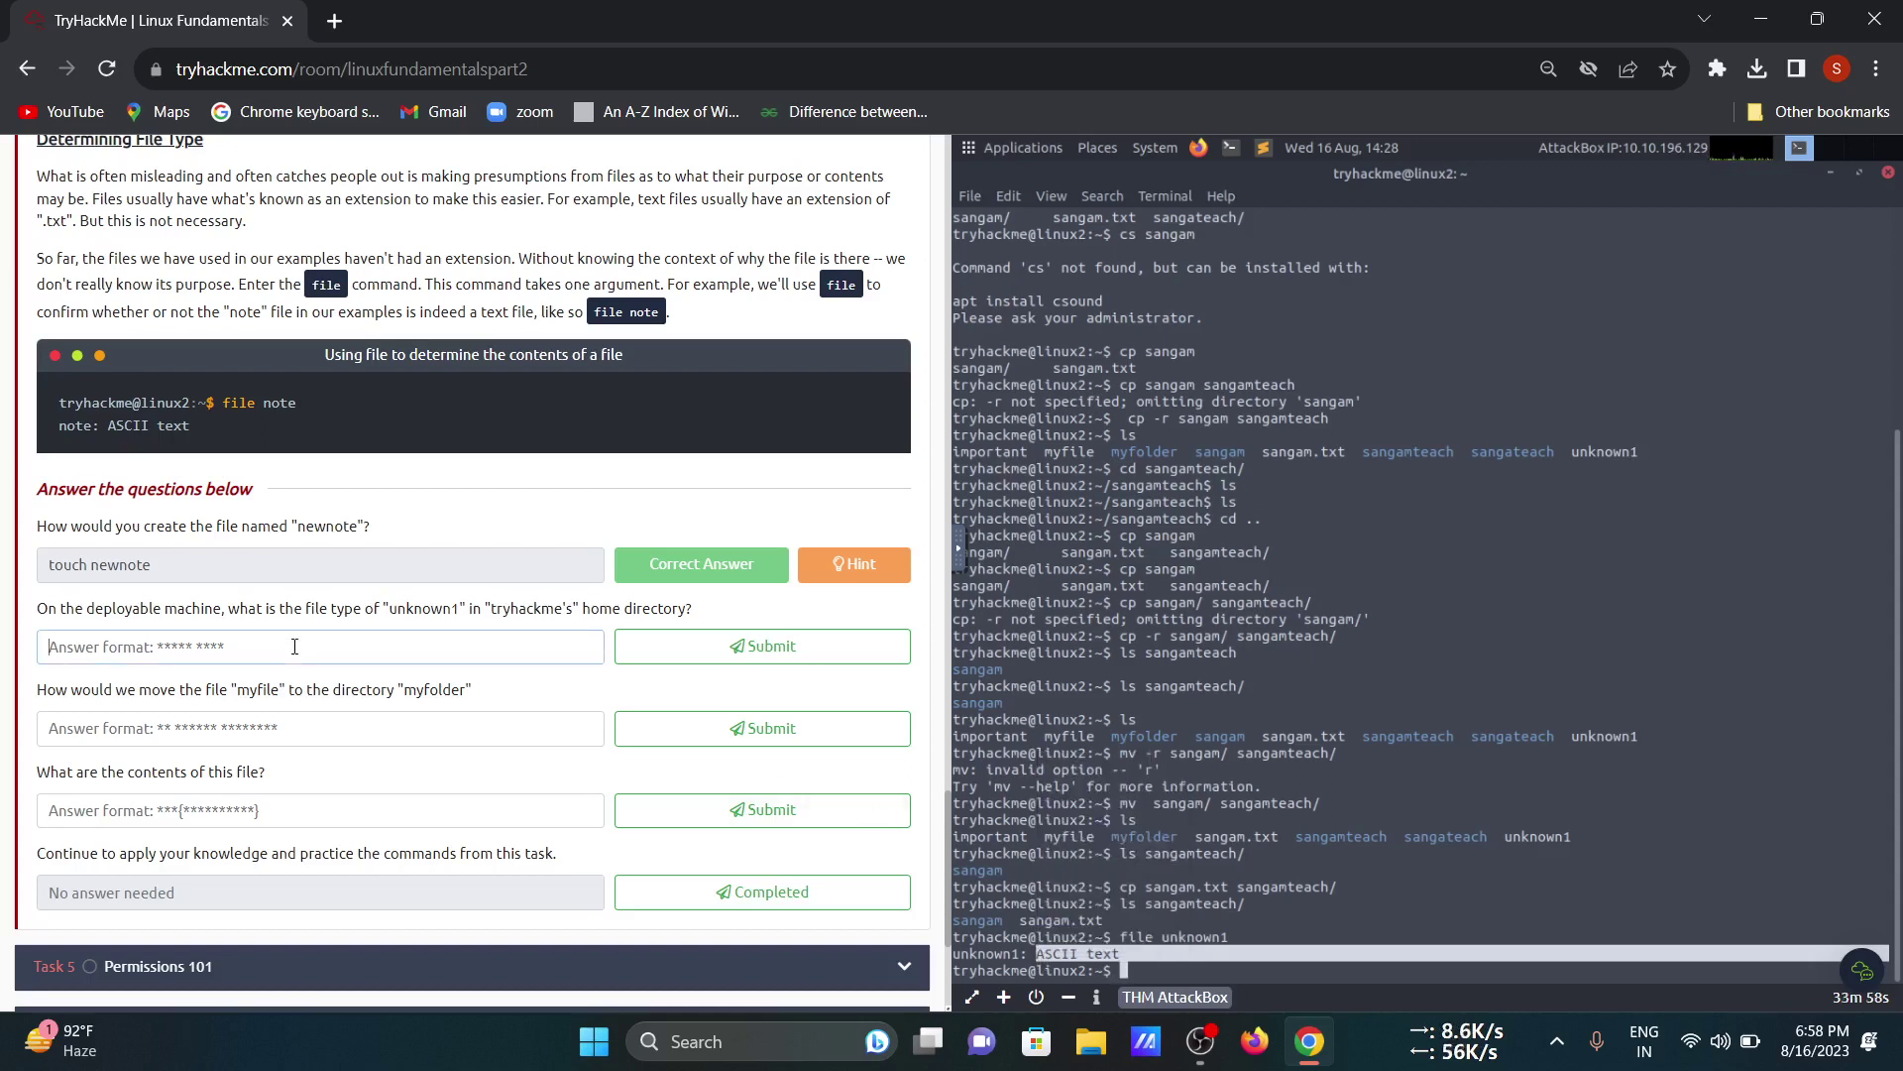
pyautogui.hotkey('ctrl', 'v')
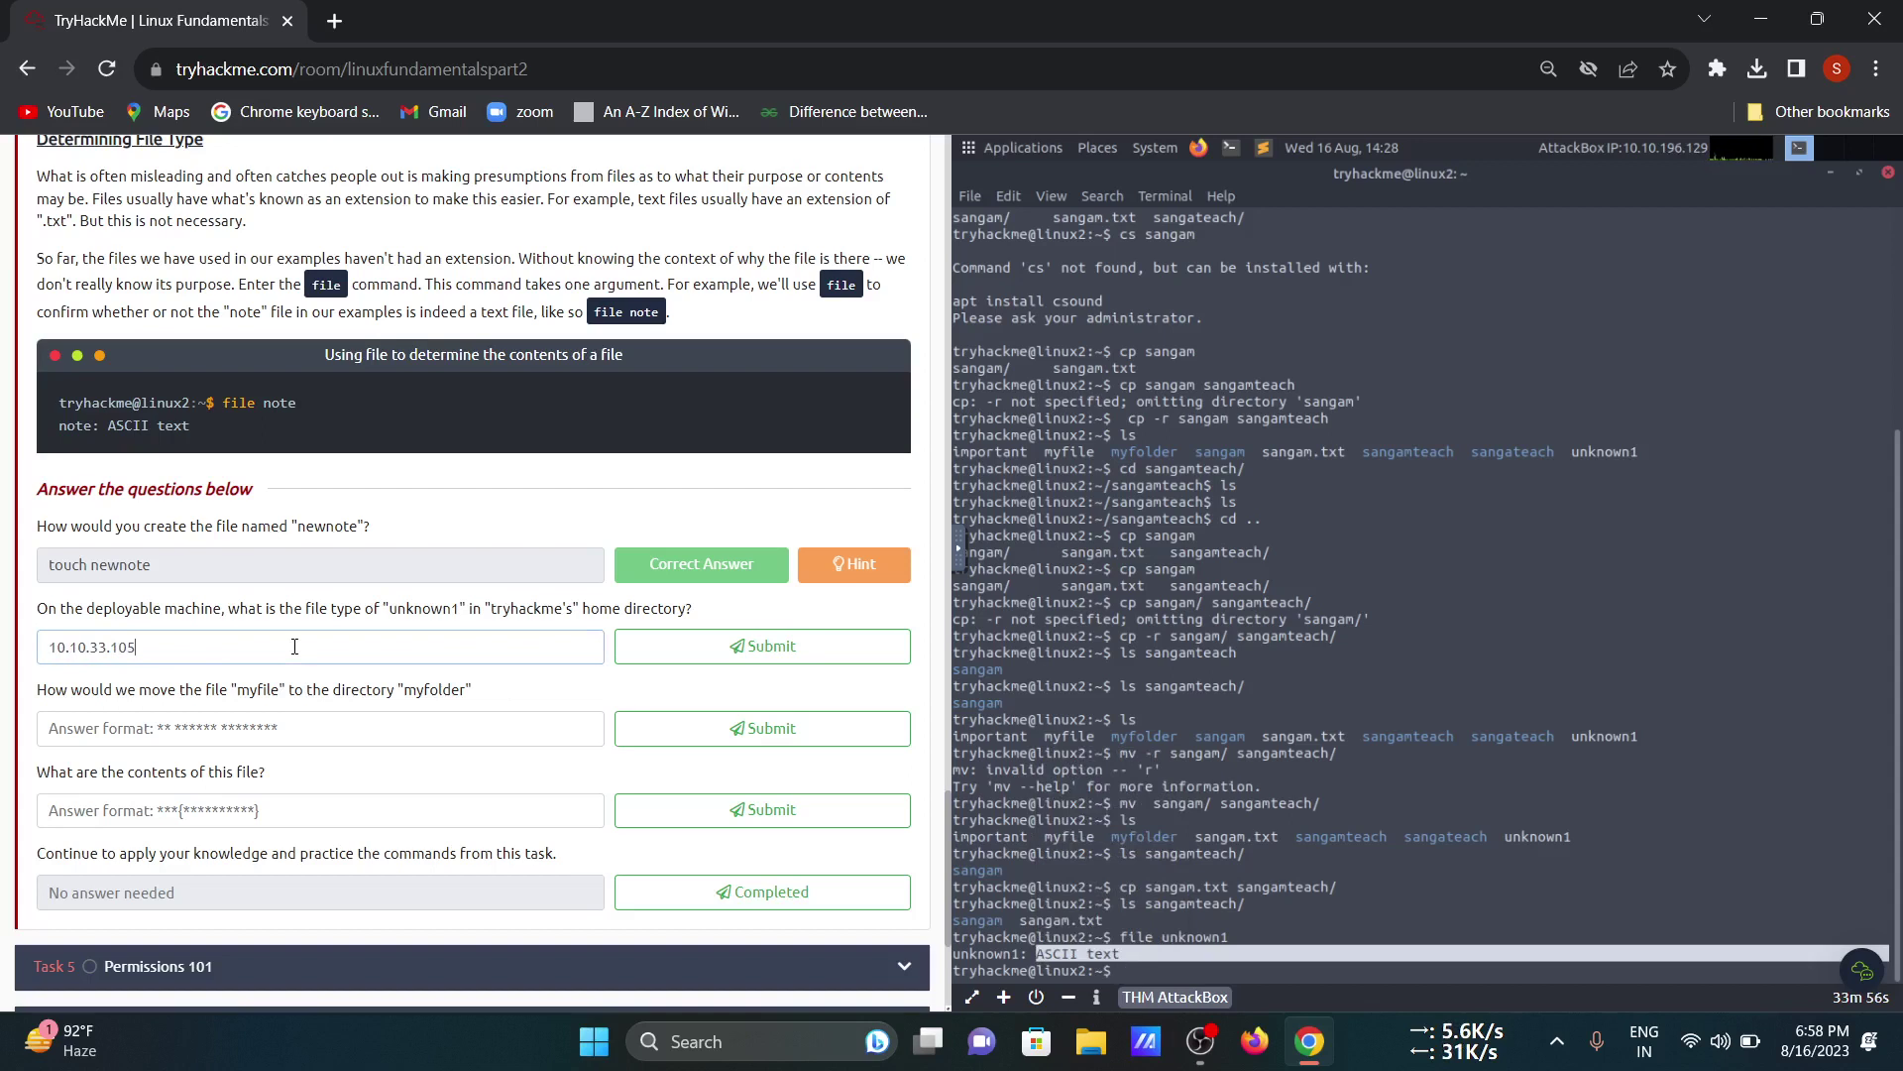
pyautogui.press('BackSpace')
pyautogui.press('BackSpace')
pyautogui.press('BackSpace')
pyautogui.press('BackSpace')
pyautogui.press('BackSpace')
pyautogui.press('BackSpace')
pyautogui.press('BackSpace')
pyautogui.press('BackSpace')
pyautogui.hotkey('ctrl', 'z')
pyautogui.hotkey('ctrl', 'z')
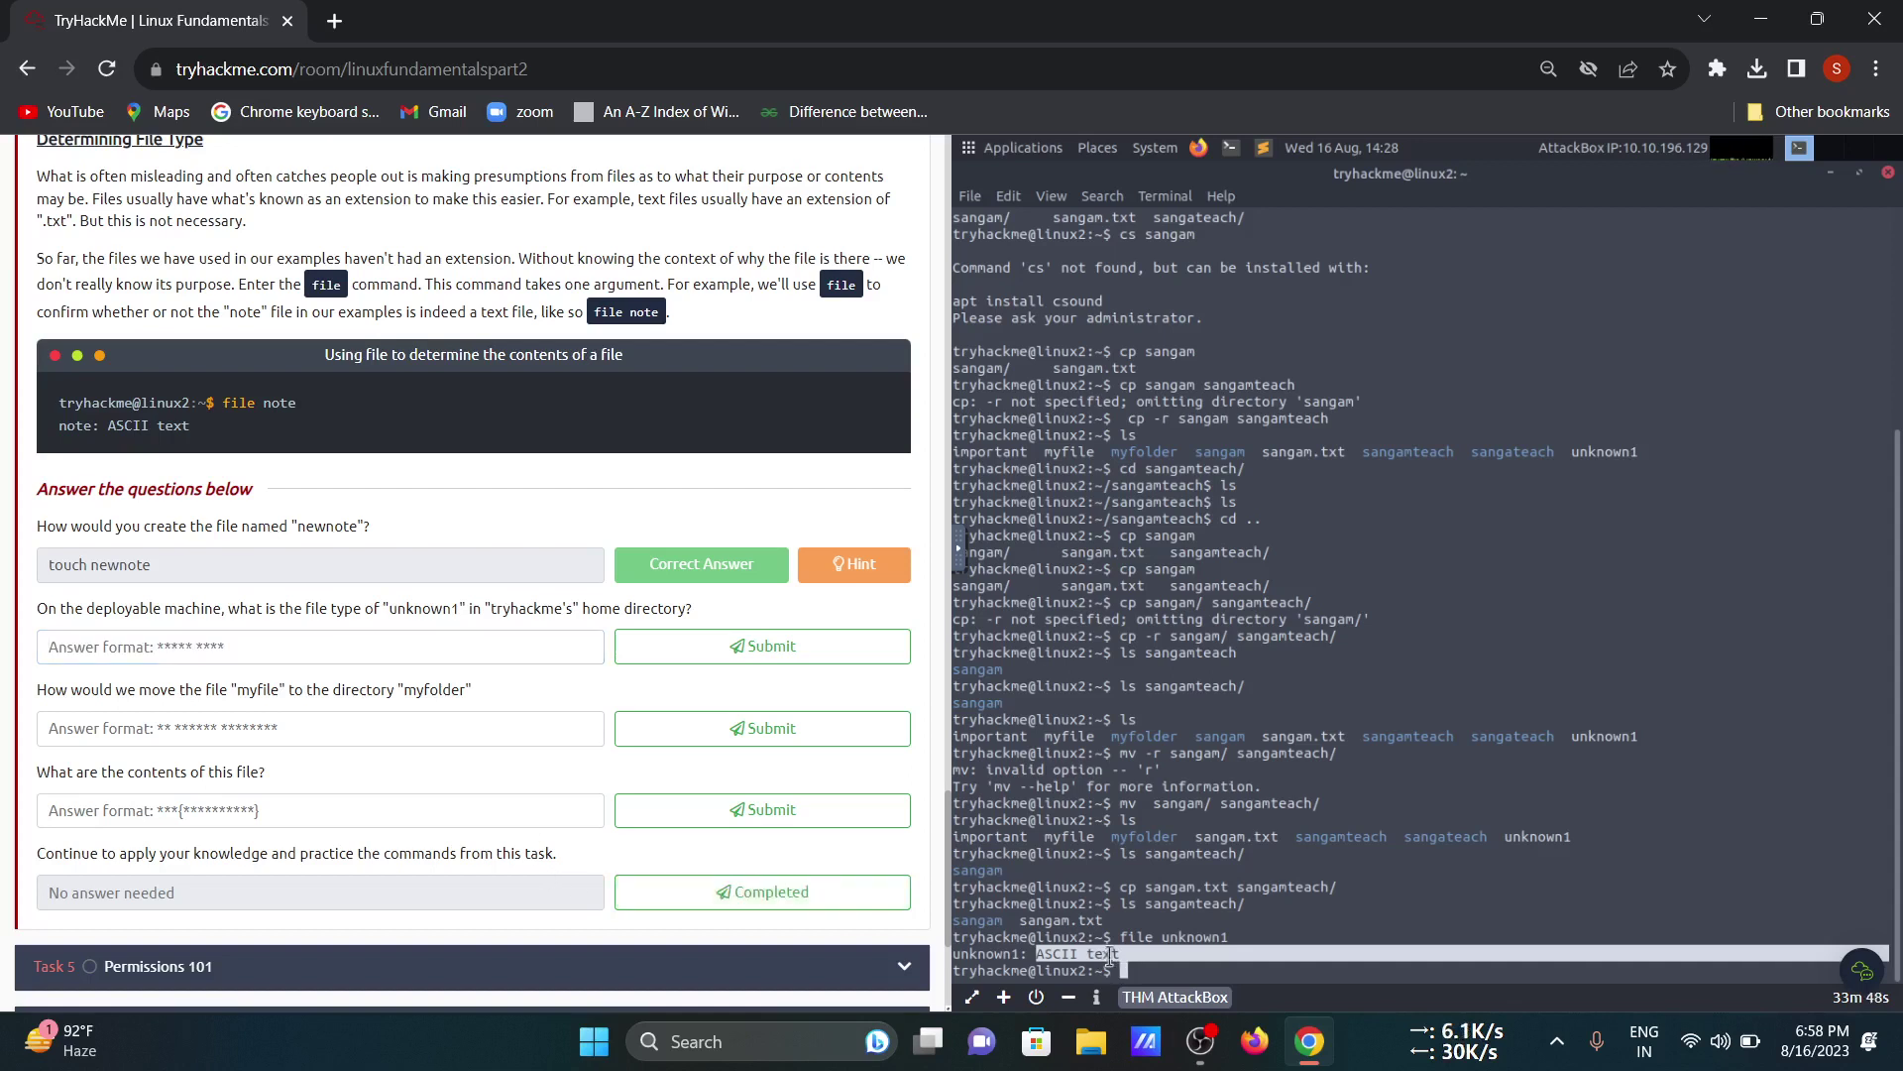
pyautogui.moveTo(1111, 953); pyautogui.dragTo(1036, 954)
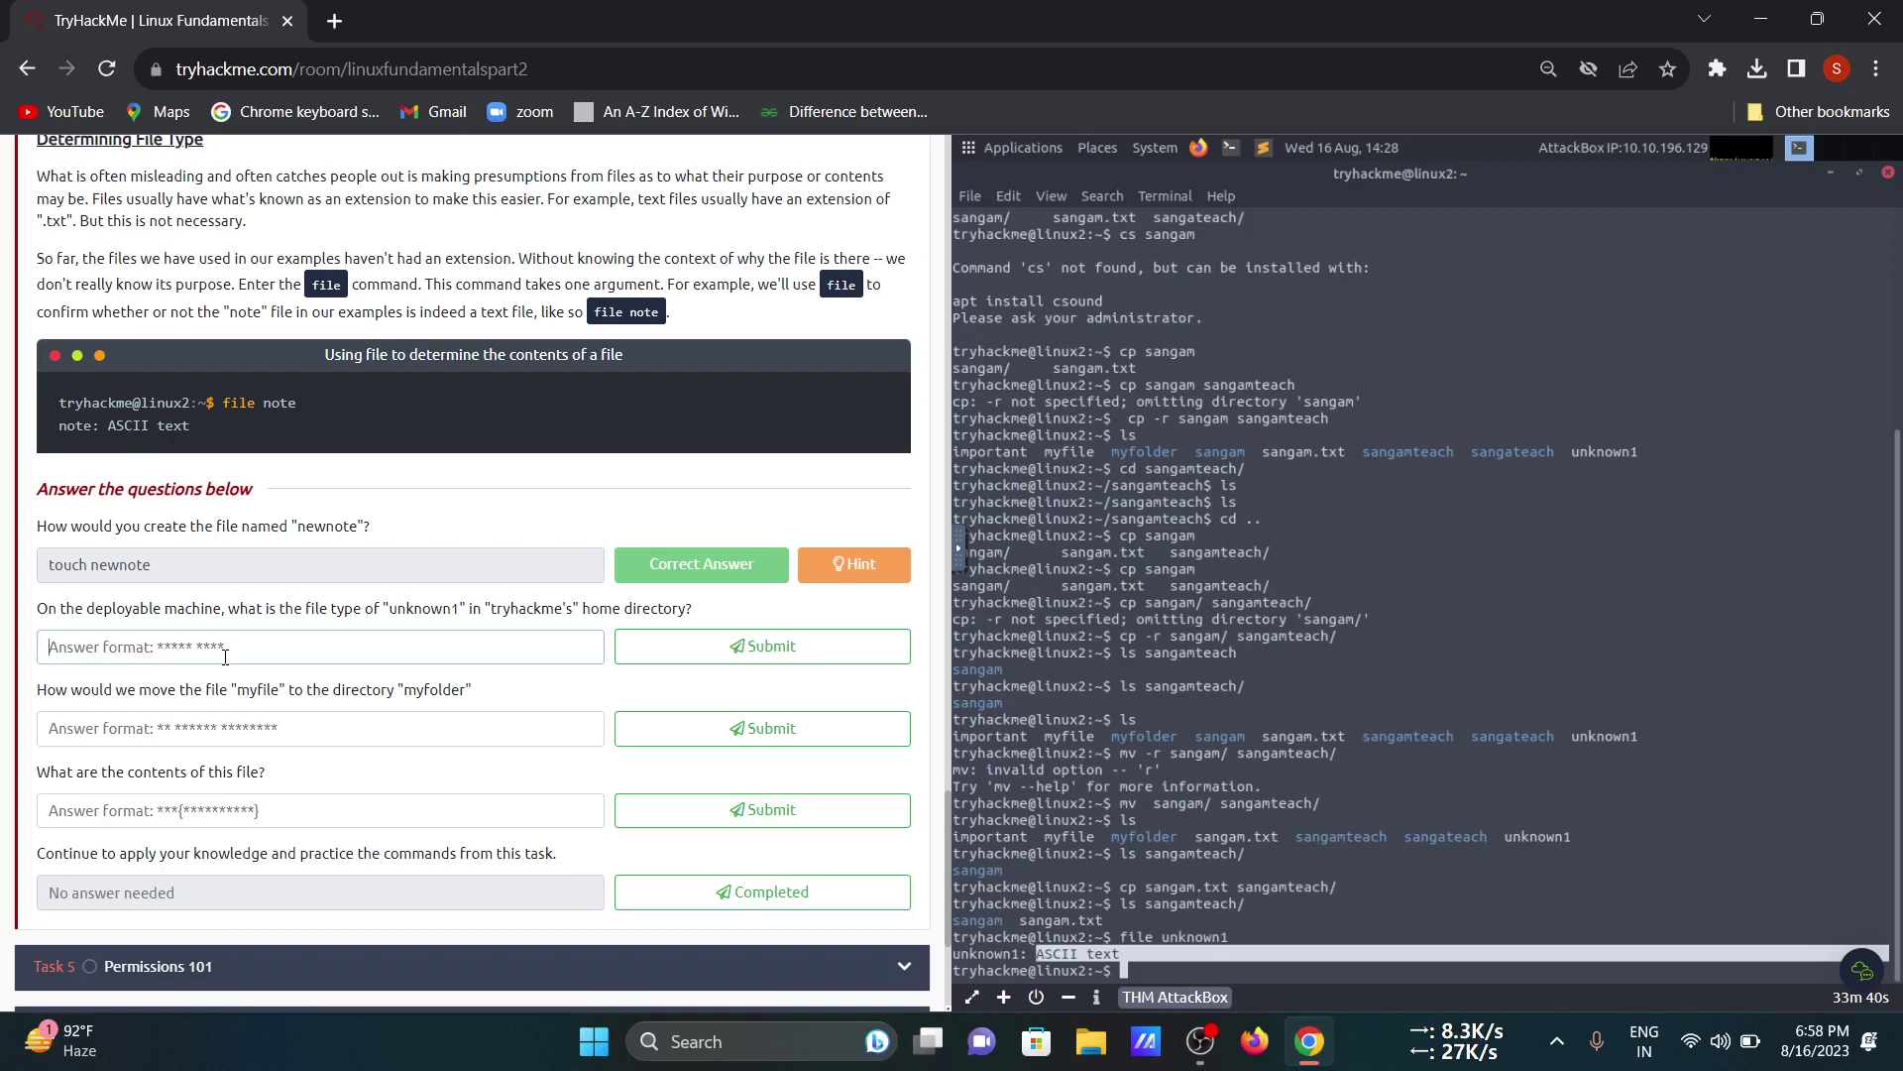
pyautogui.write('10.10.33.105')
pyautogui.hotkey('ctrl', 'z')
pyautogui.write('A')
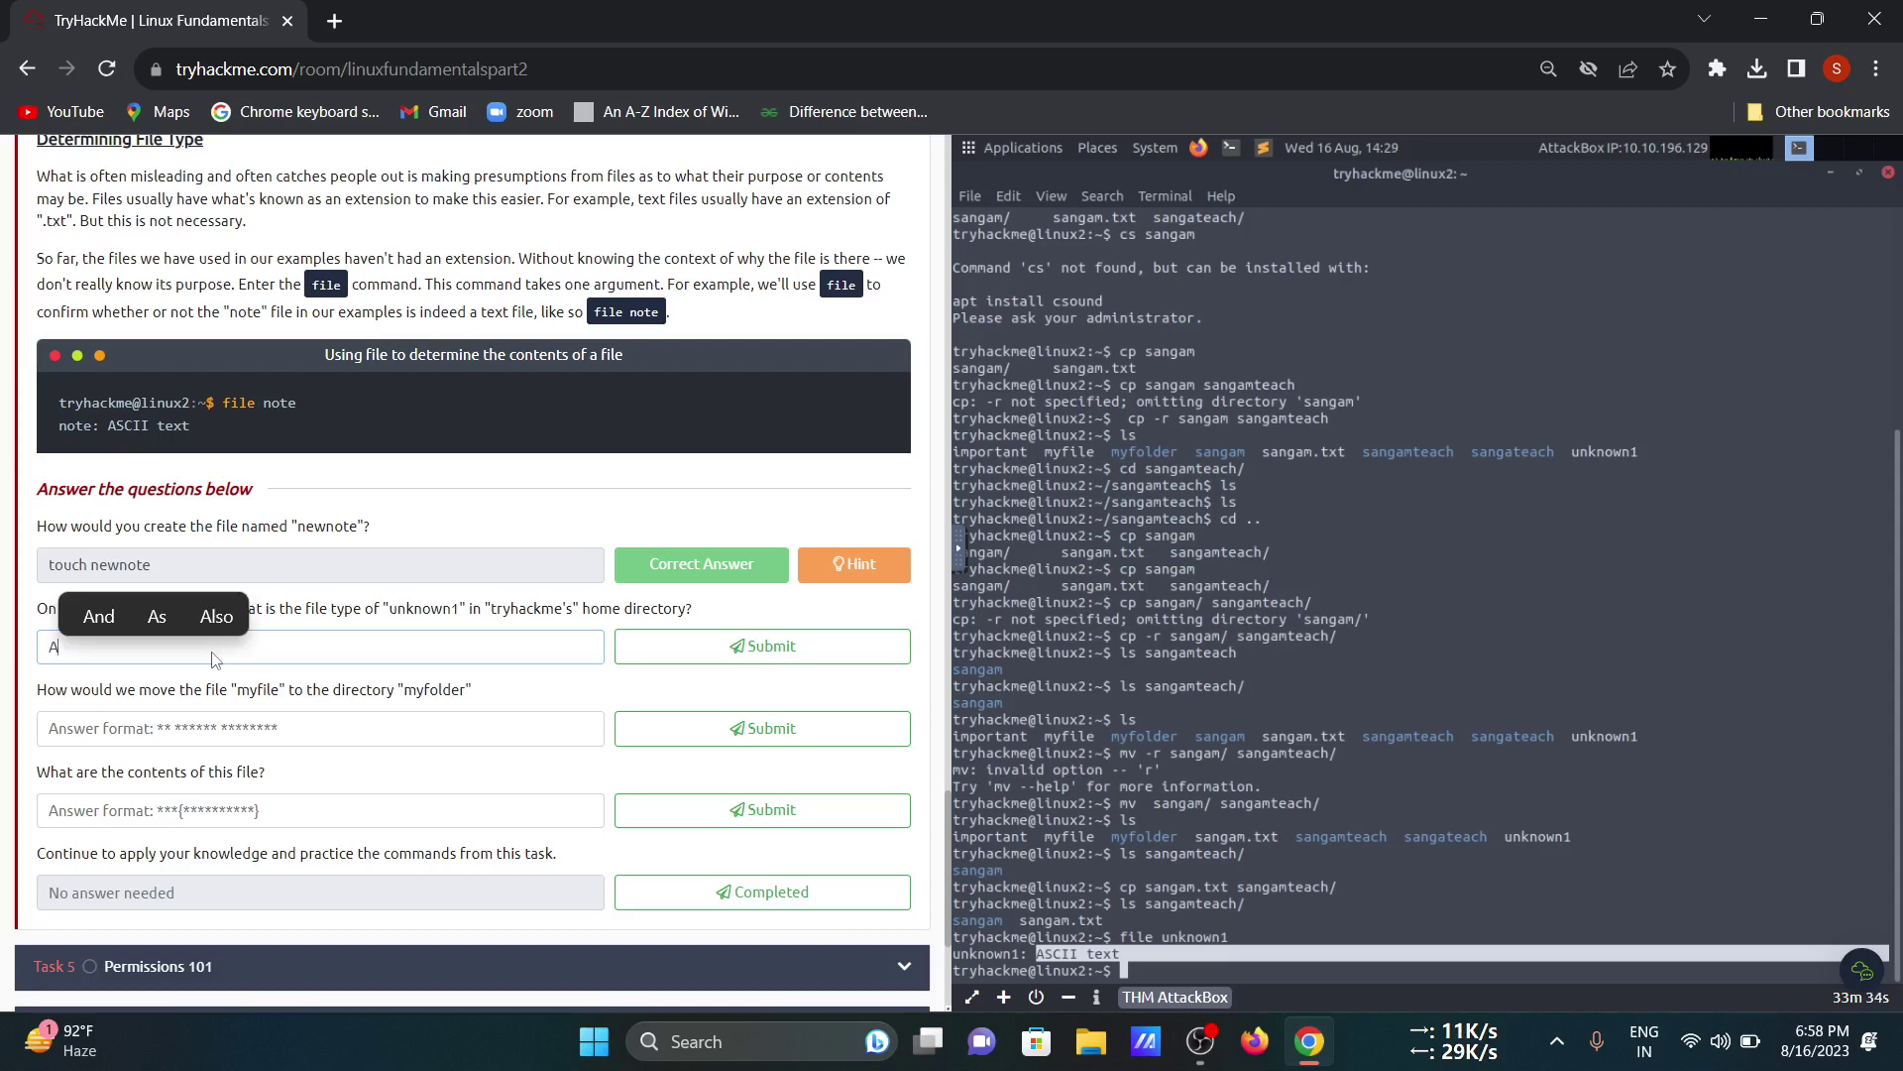
pyautogui.write('SC')
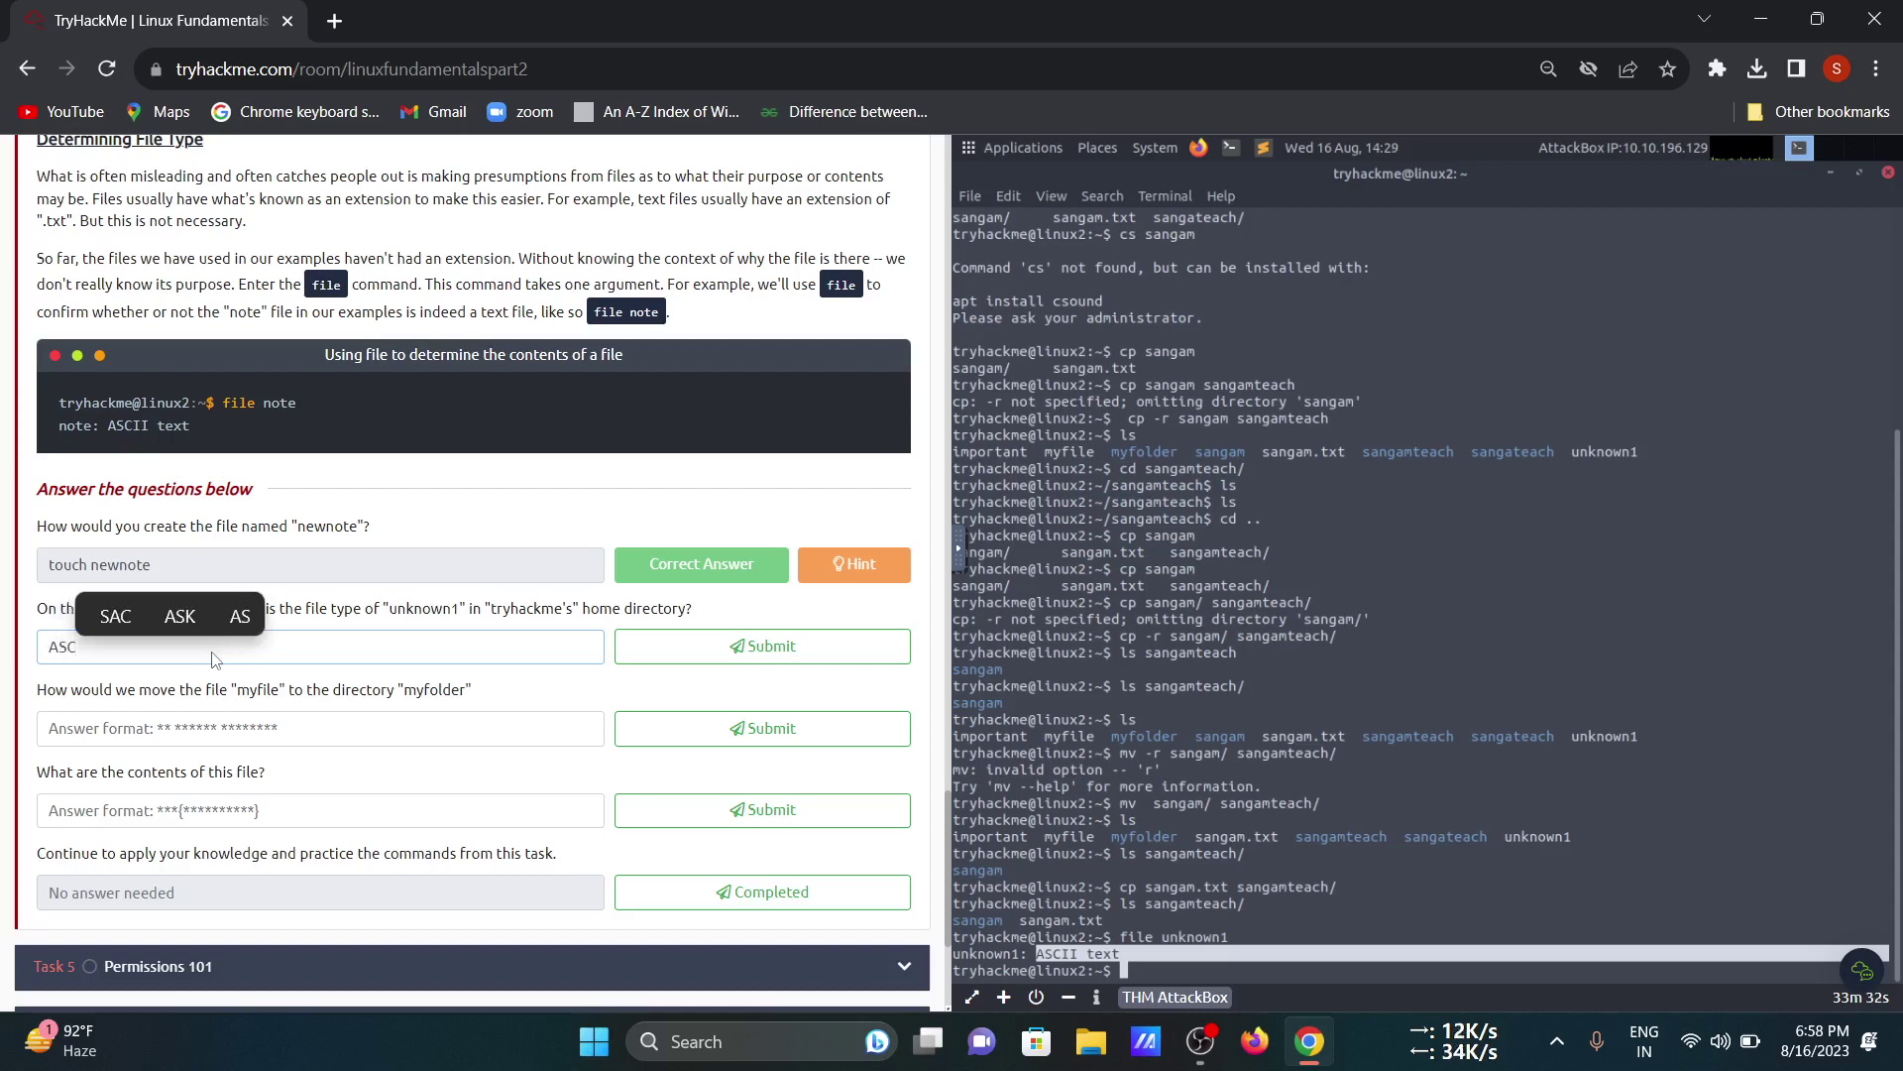
pyautogui.write('II')
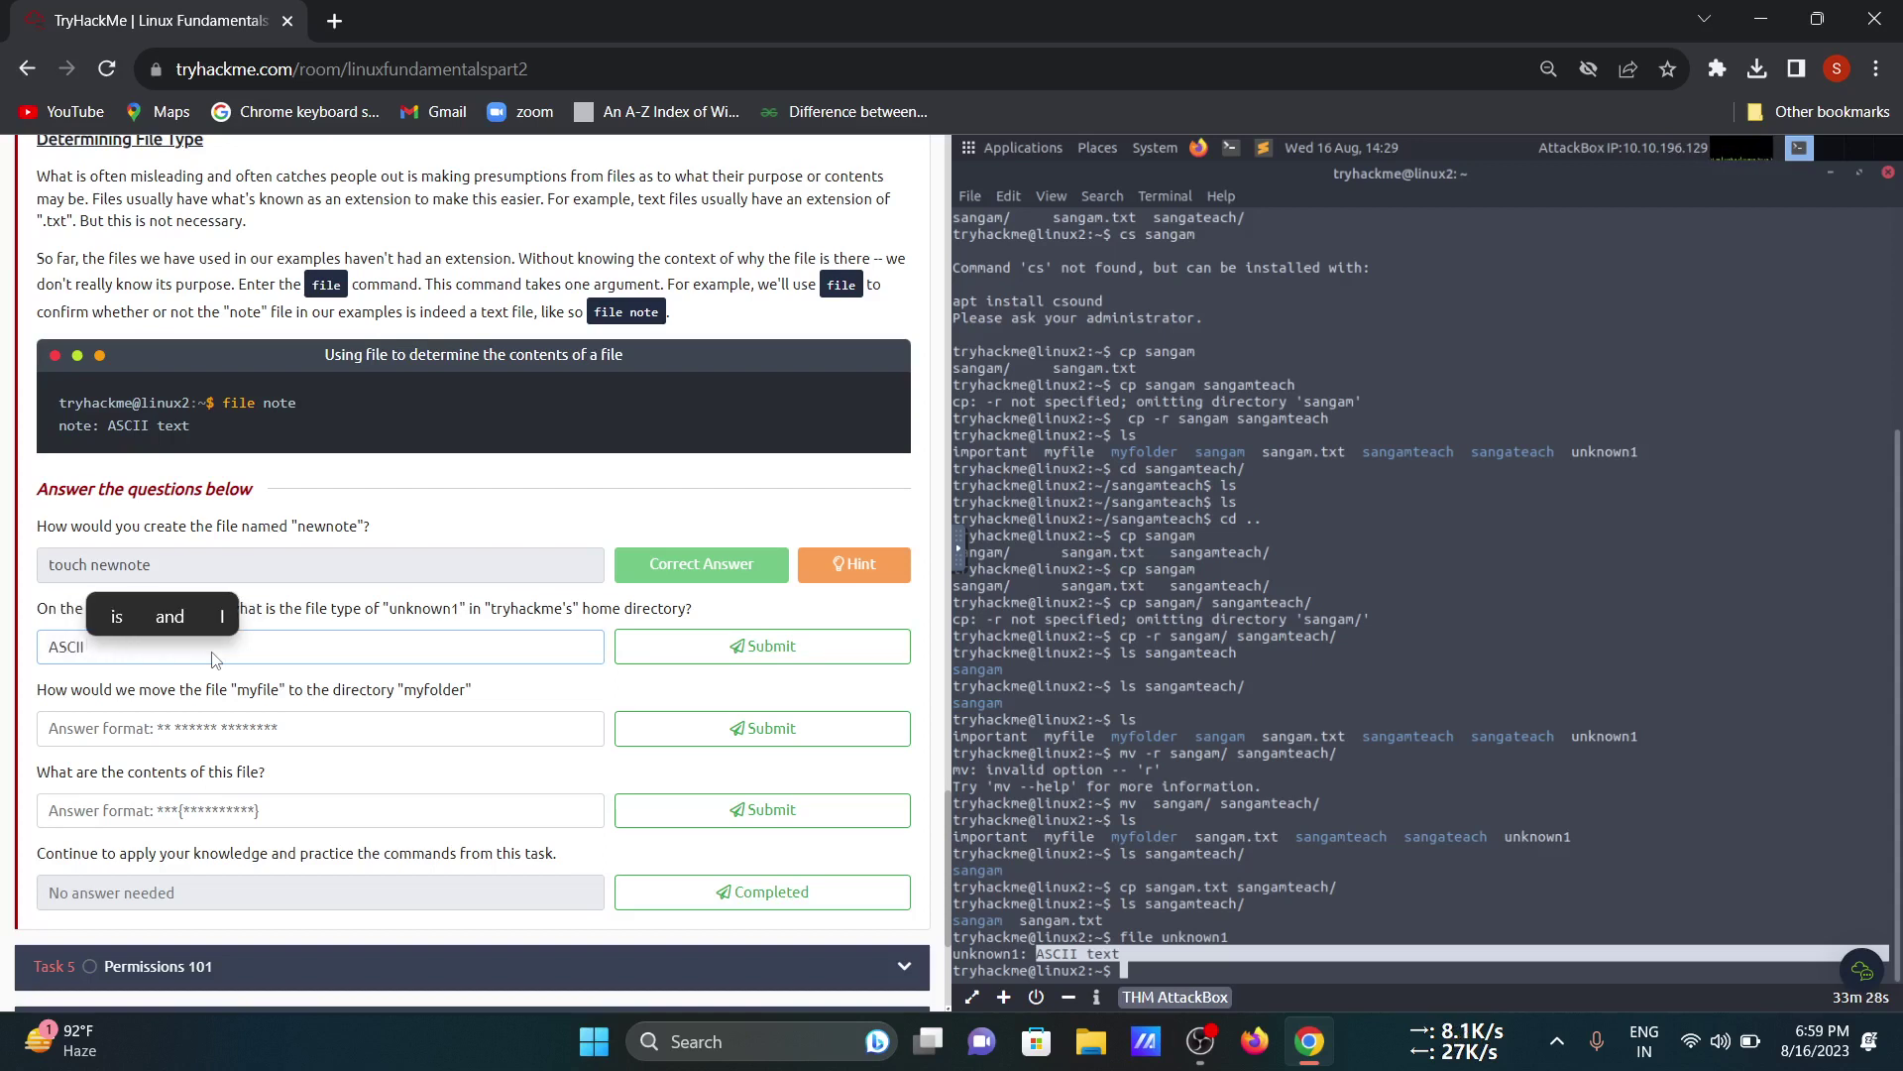
pyautogui.write(' te')
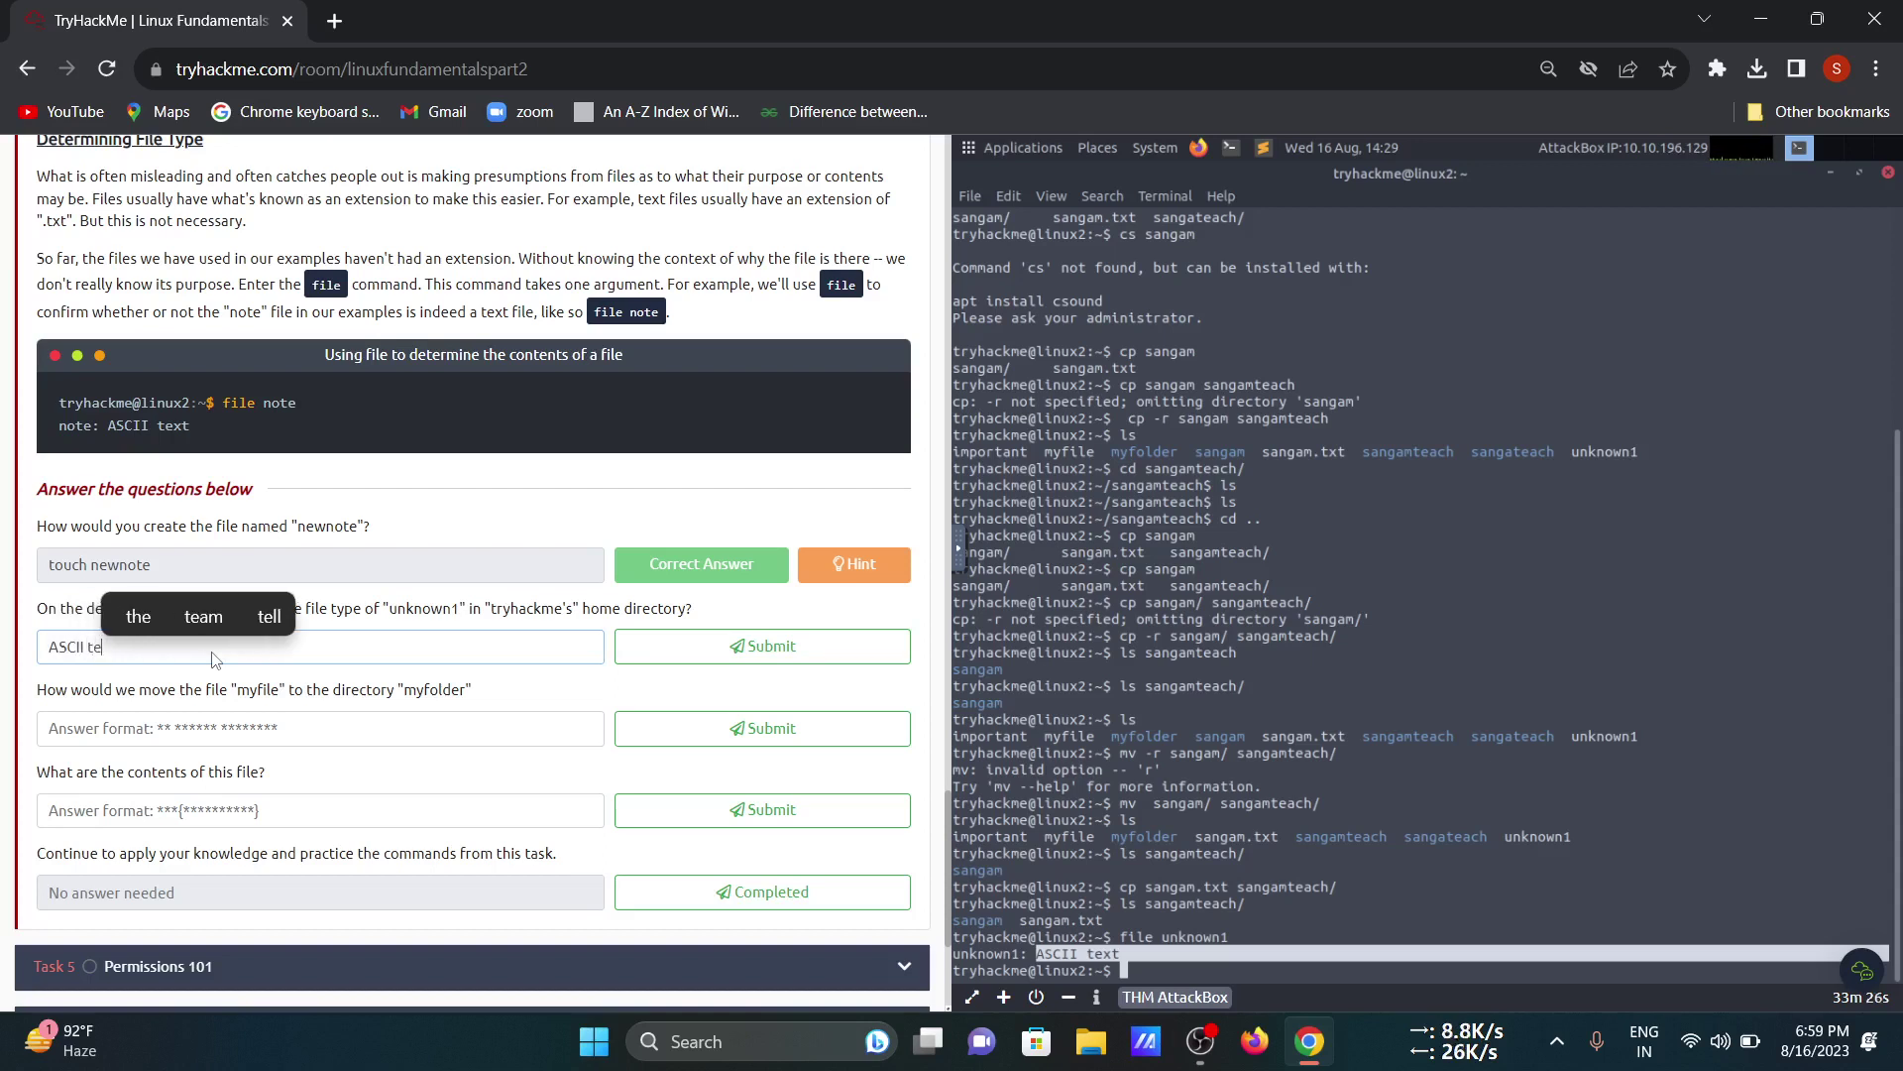
pyautogui.write('xt')
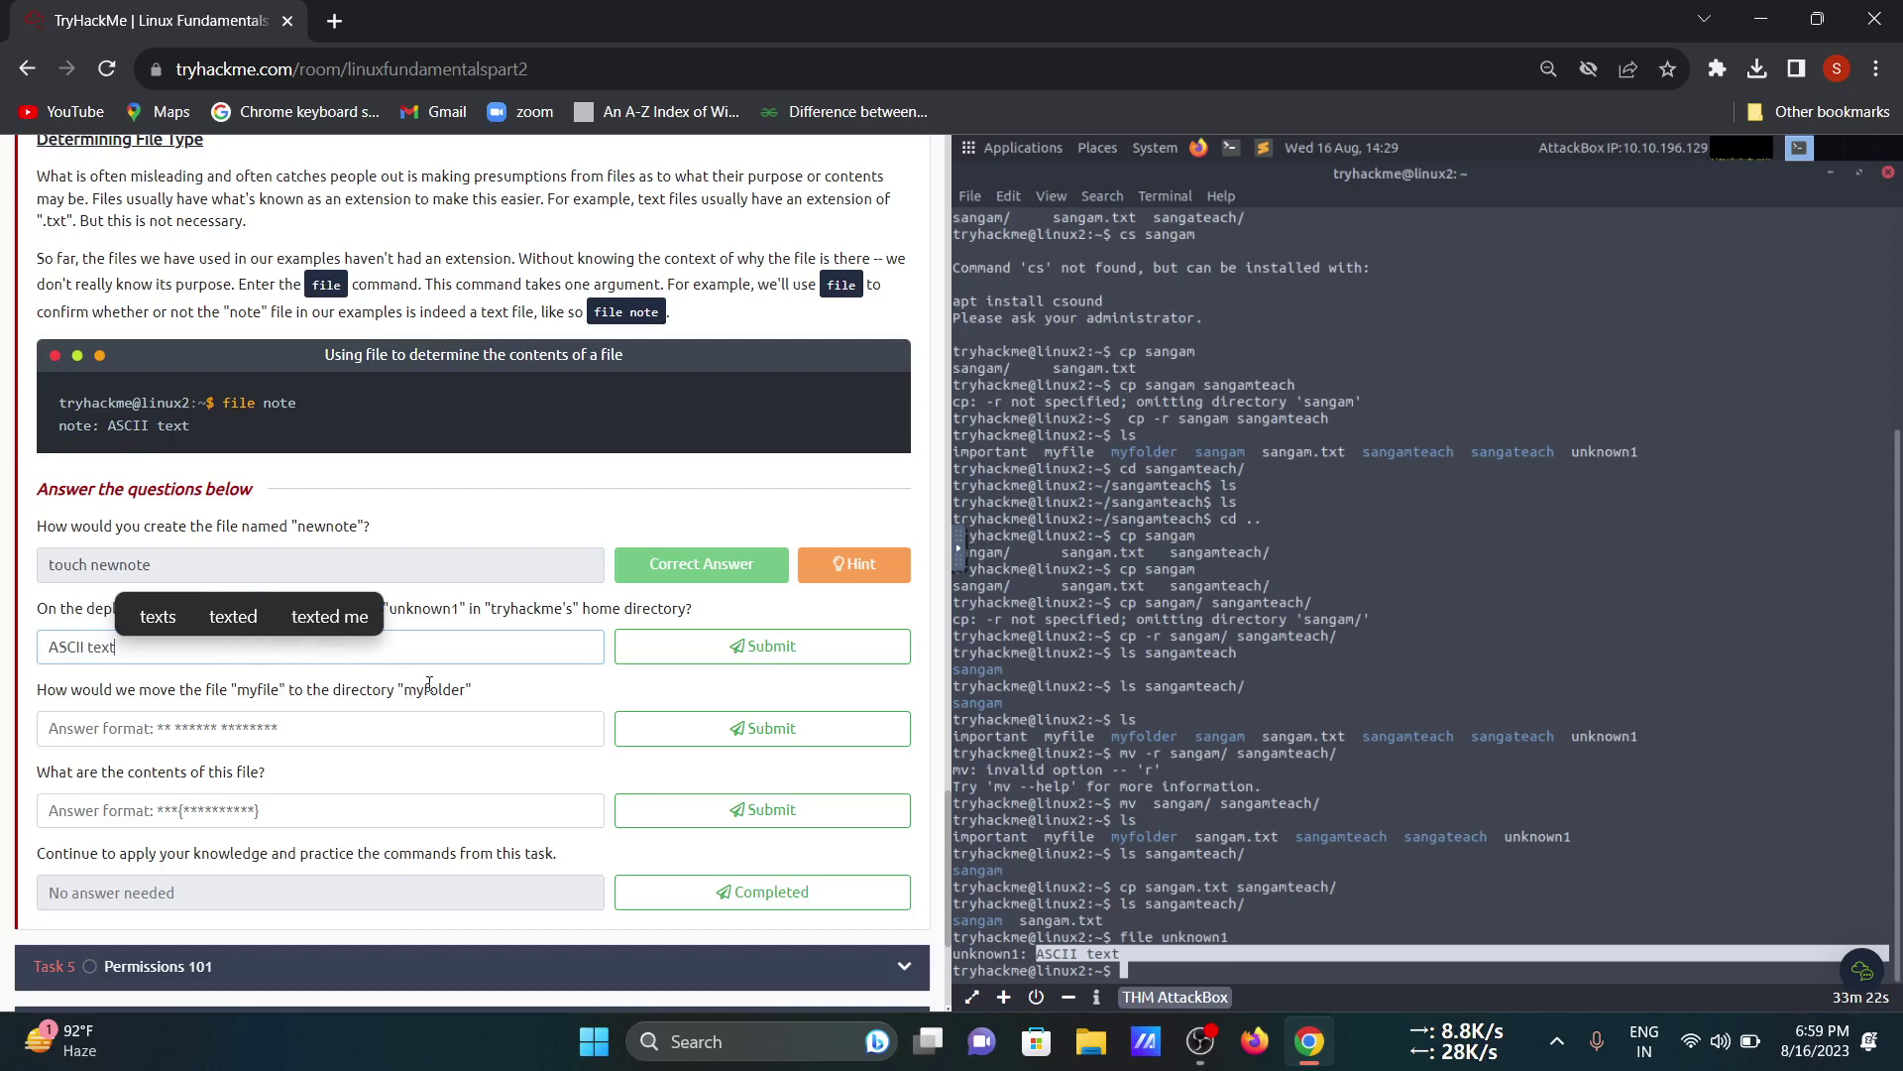
pyautogui.click(828, 649)
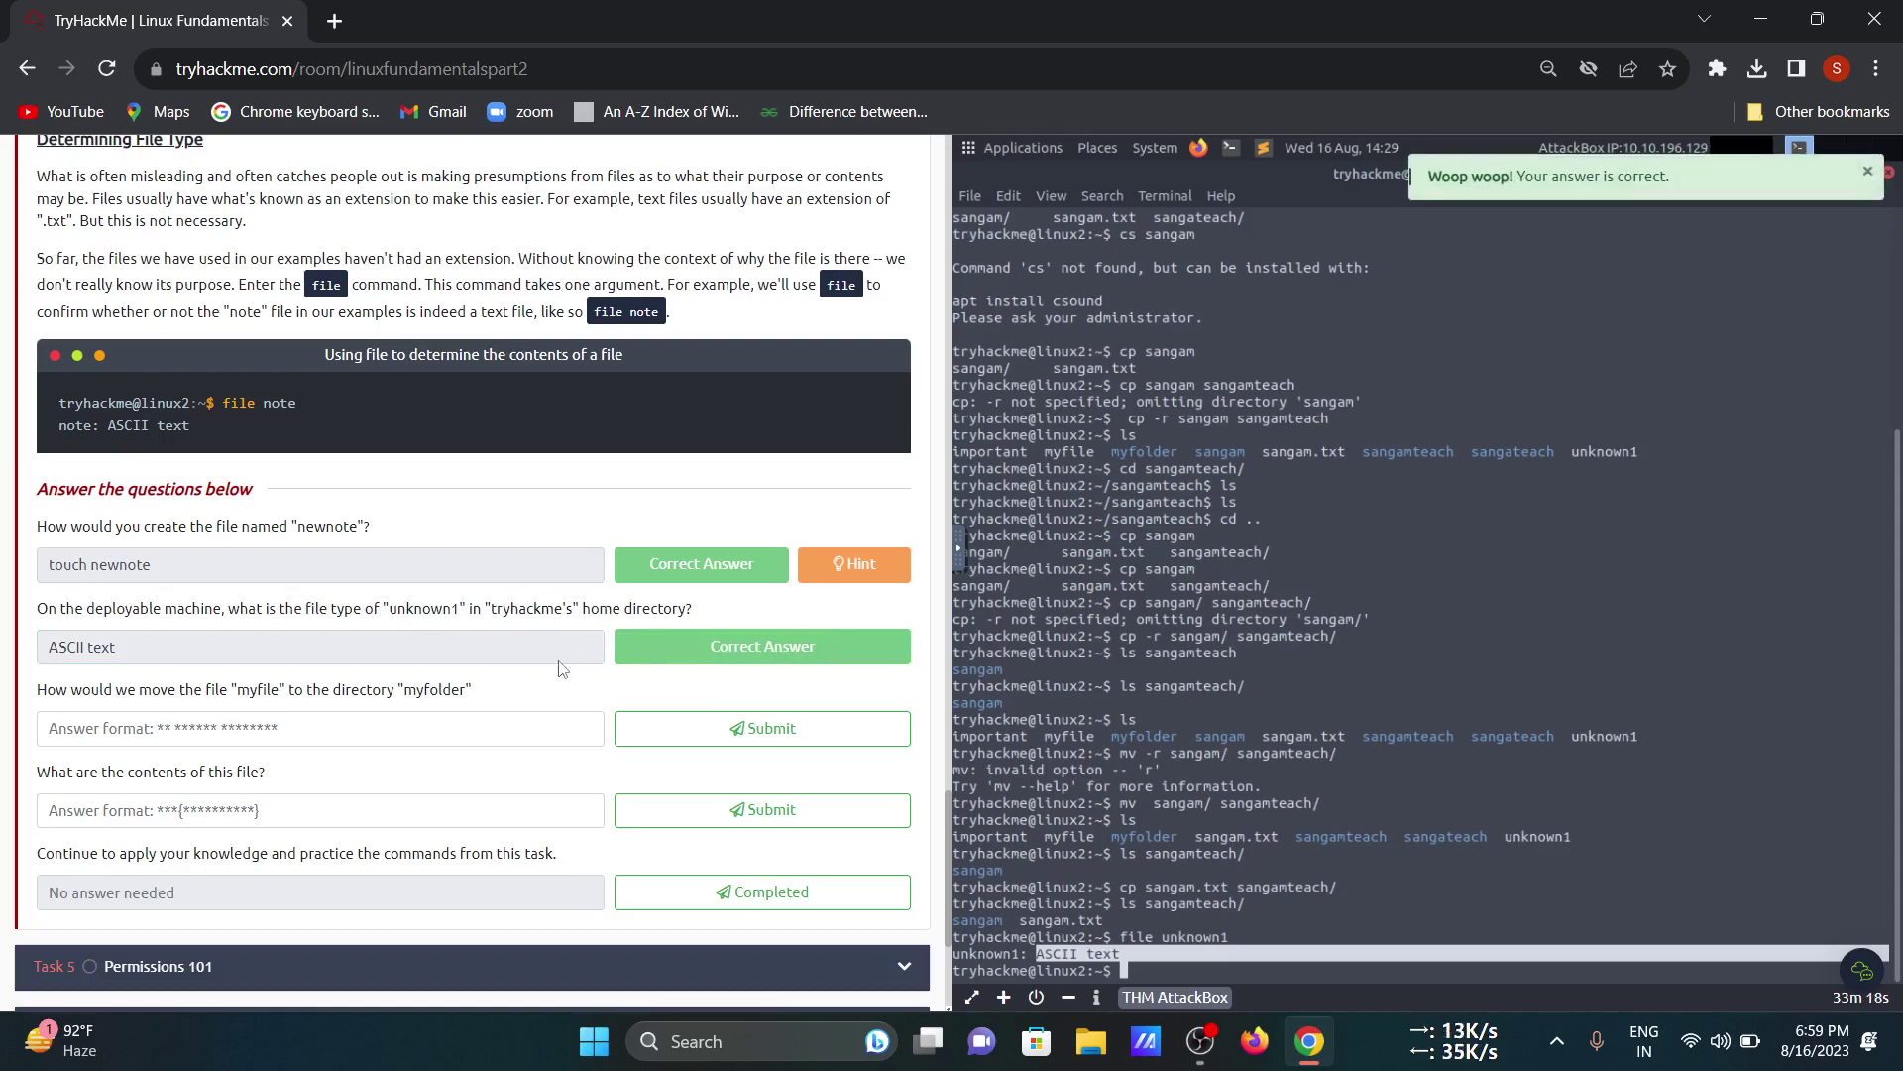
# Submit 'mv myfile myfolder' as the answer for moving myfile into myfolder.
pyautogui.scroll(-3, 474, 688)
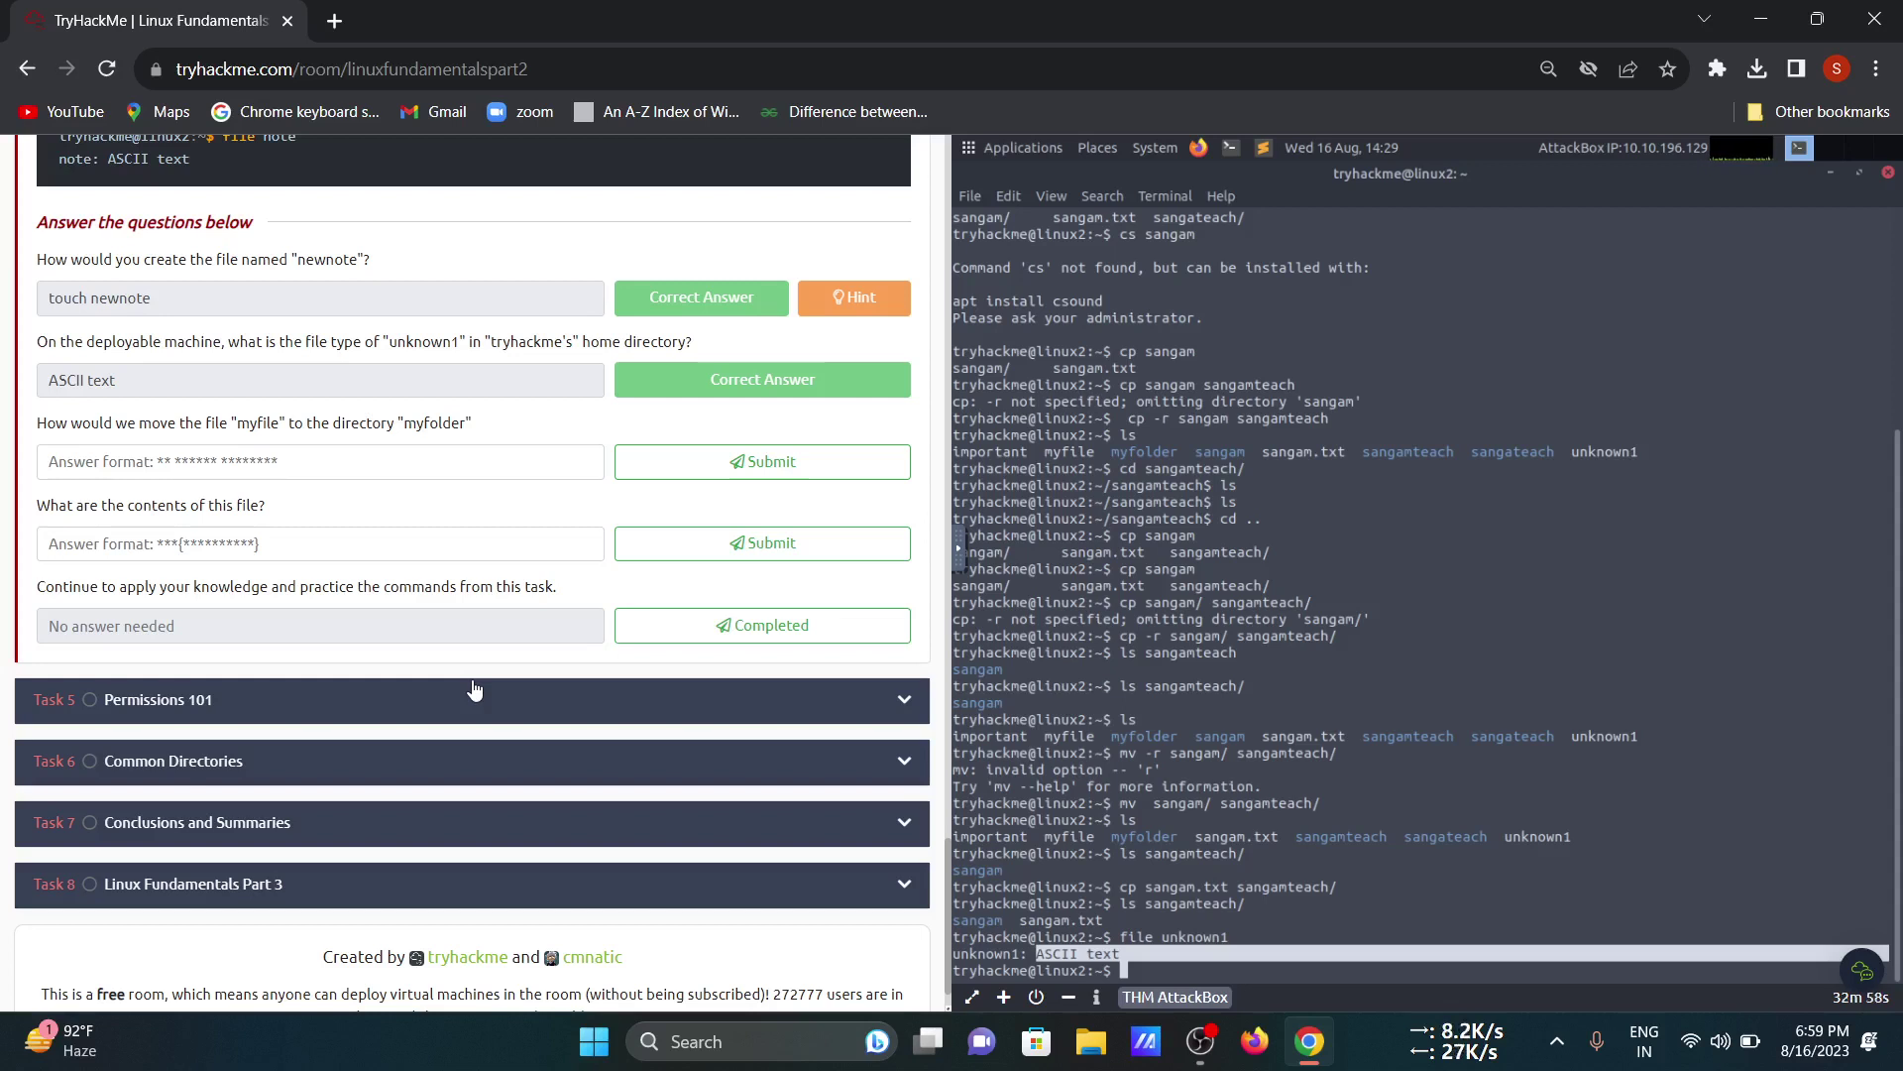
pyautogui.click(349, 461)
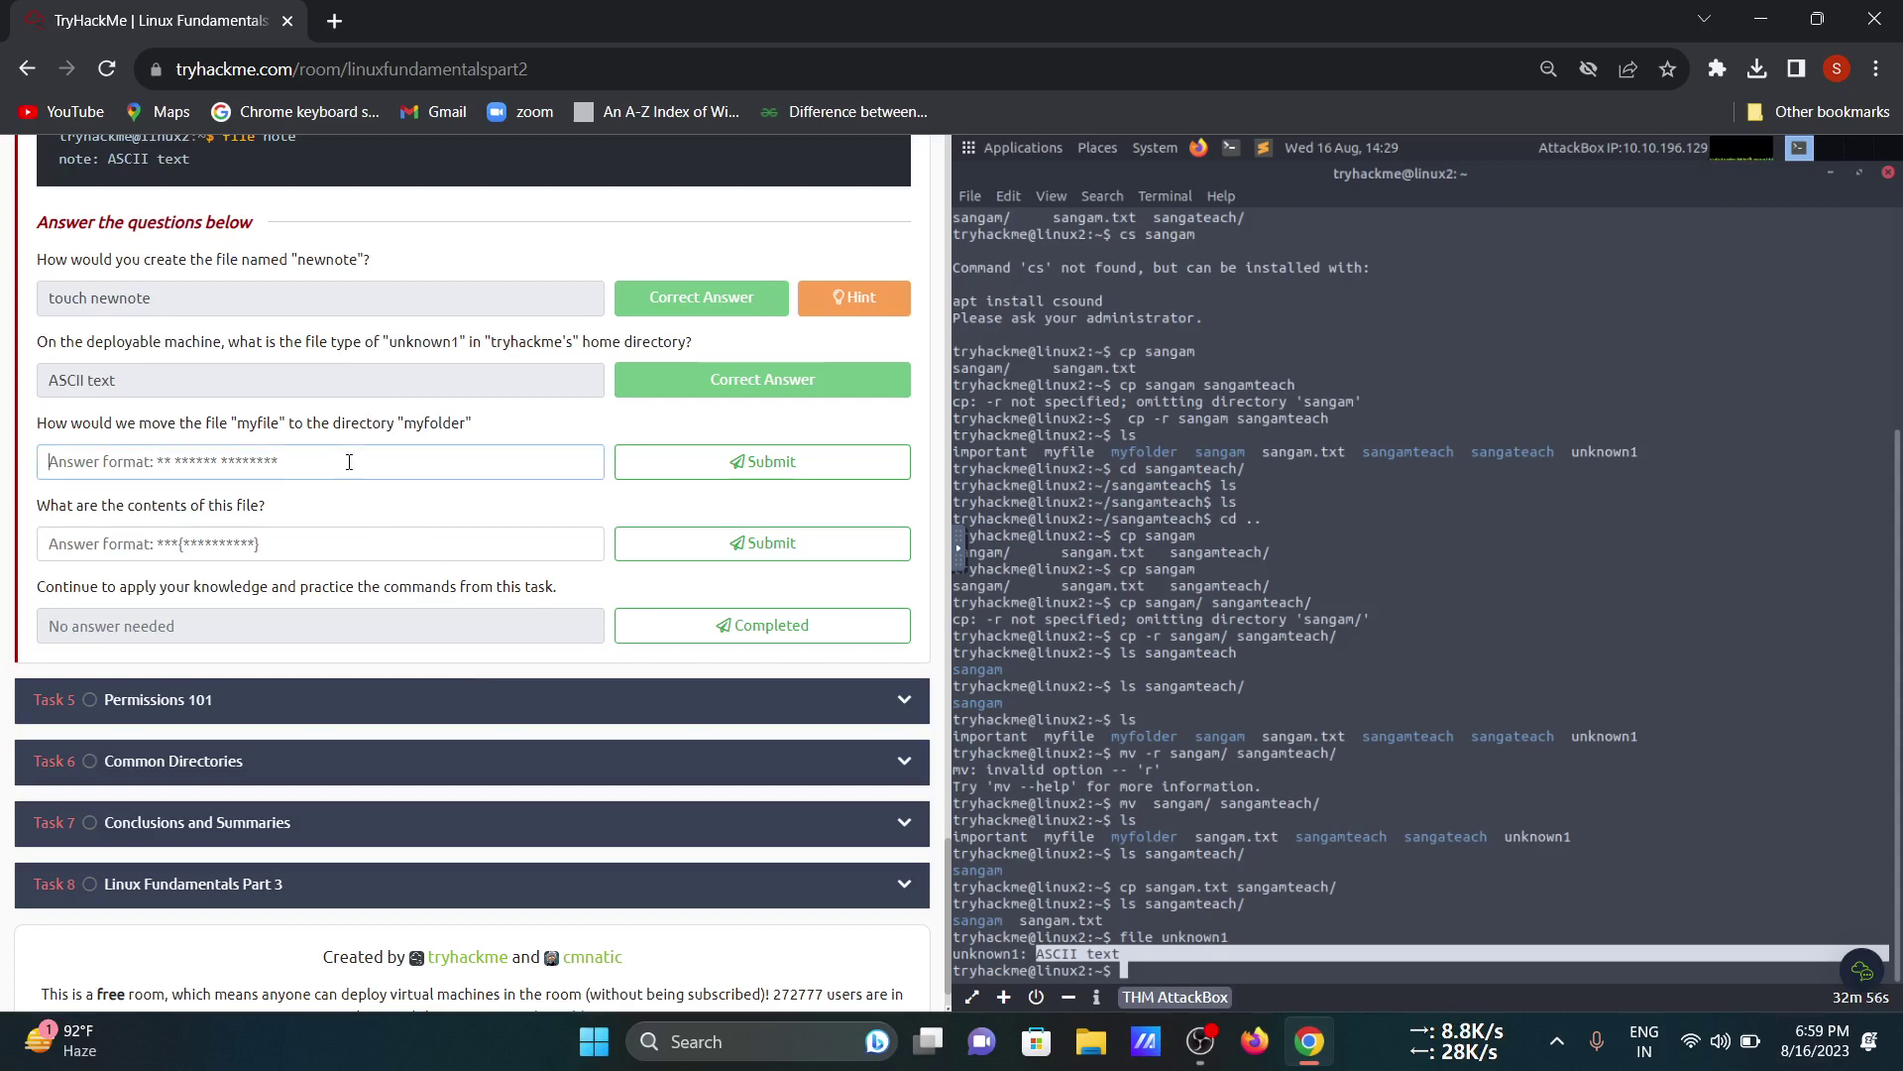
pyautogui.write('mv')
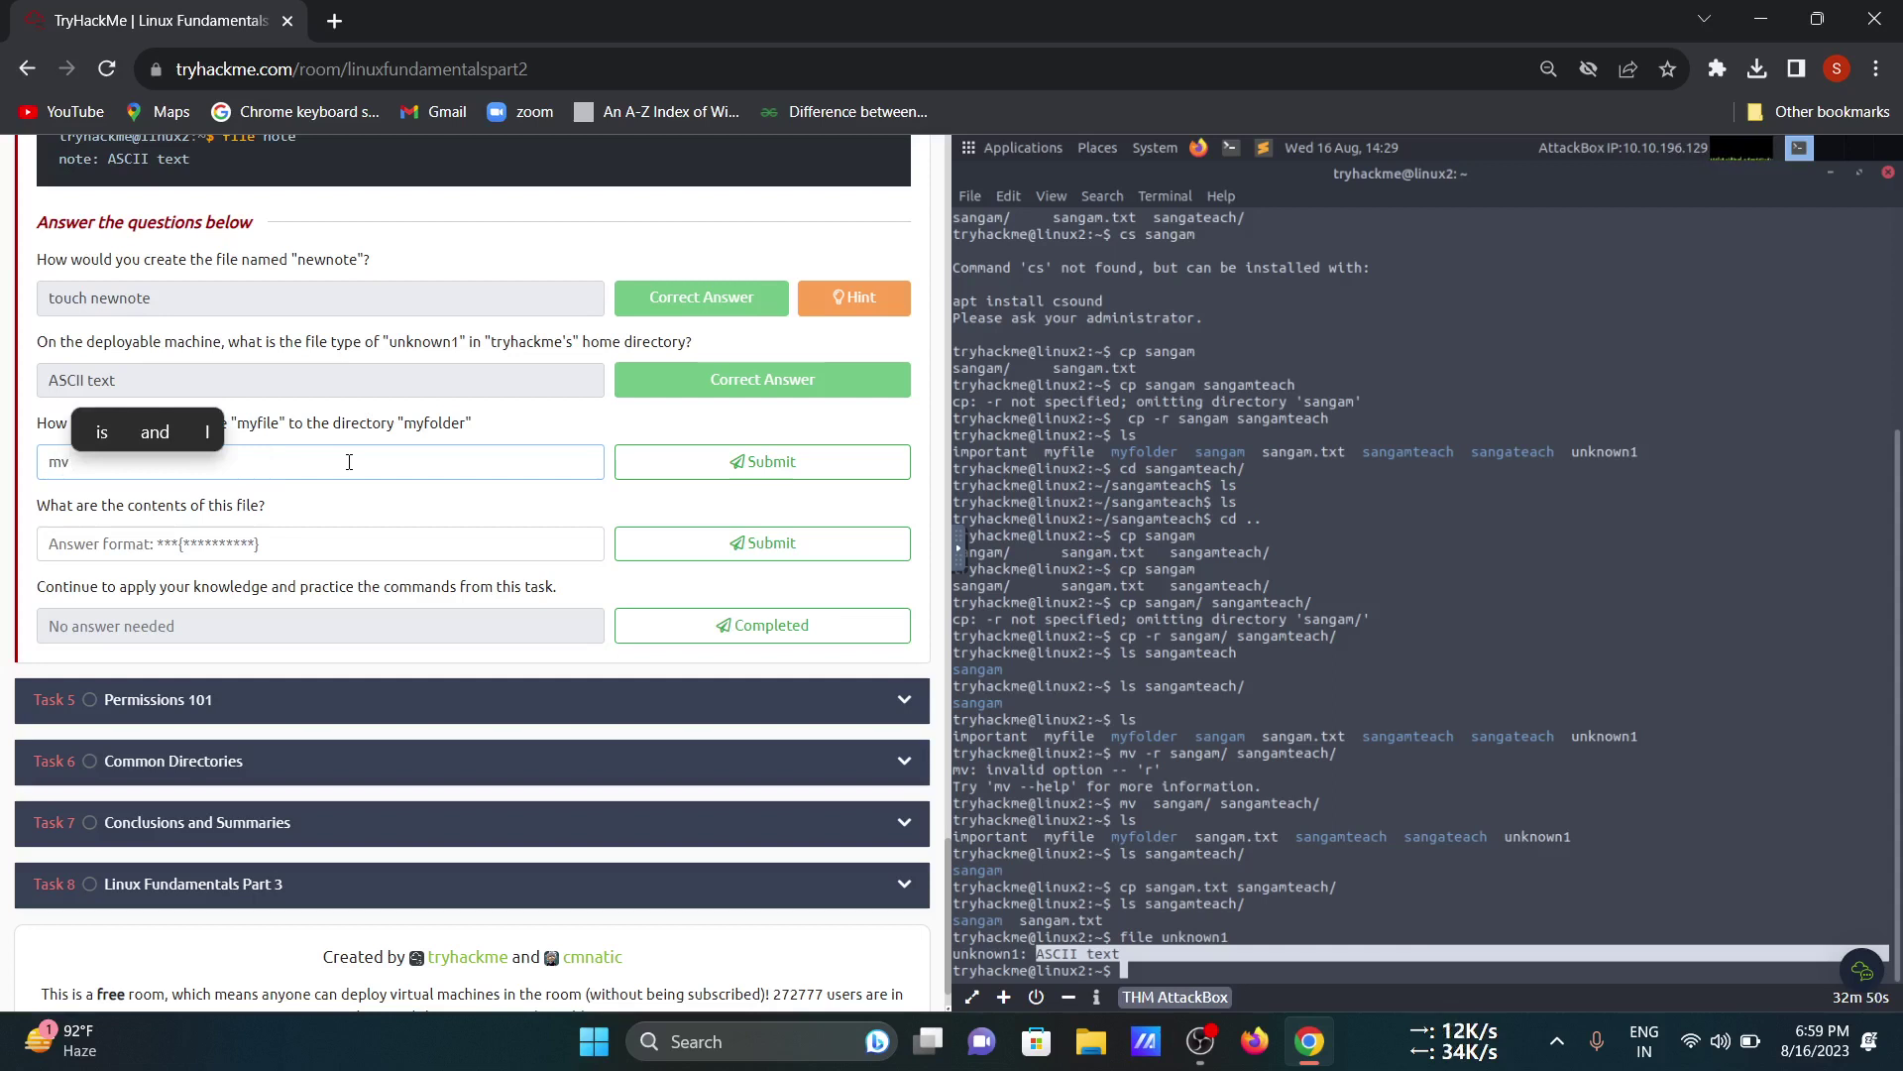
pyautogui.write('m')
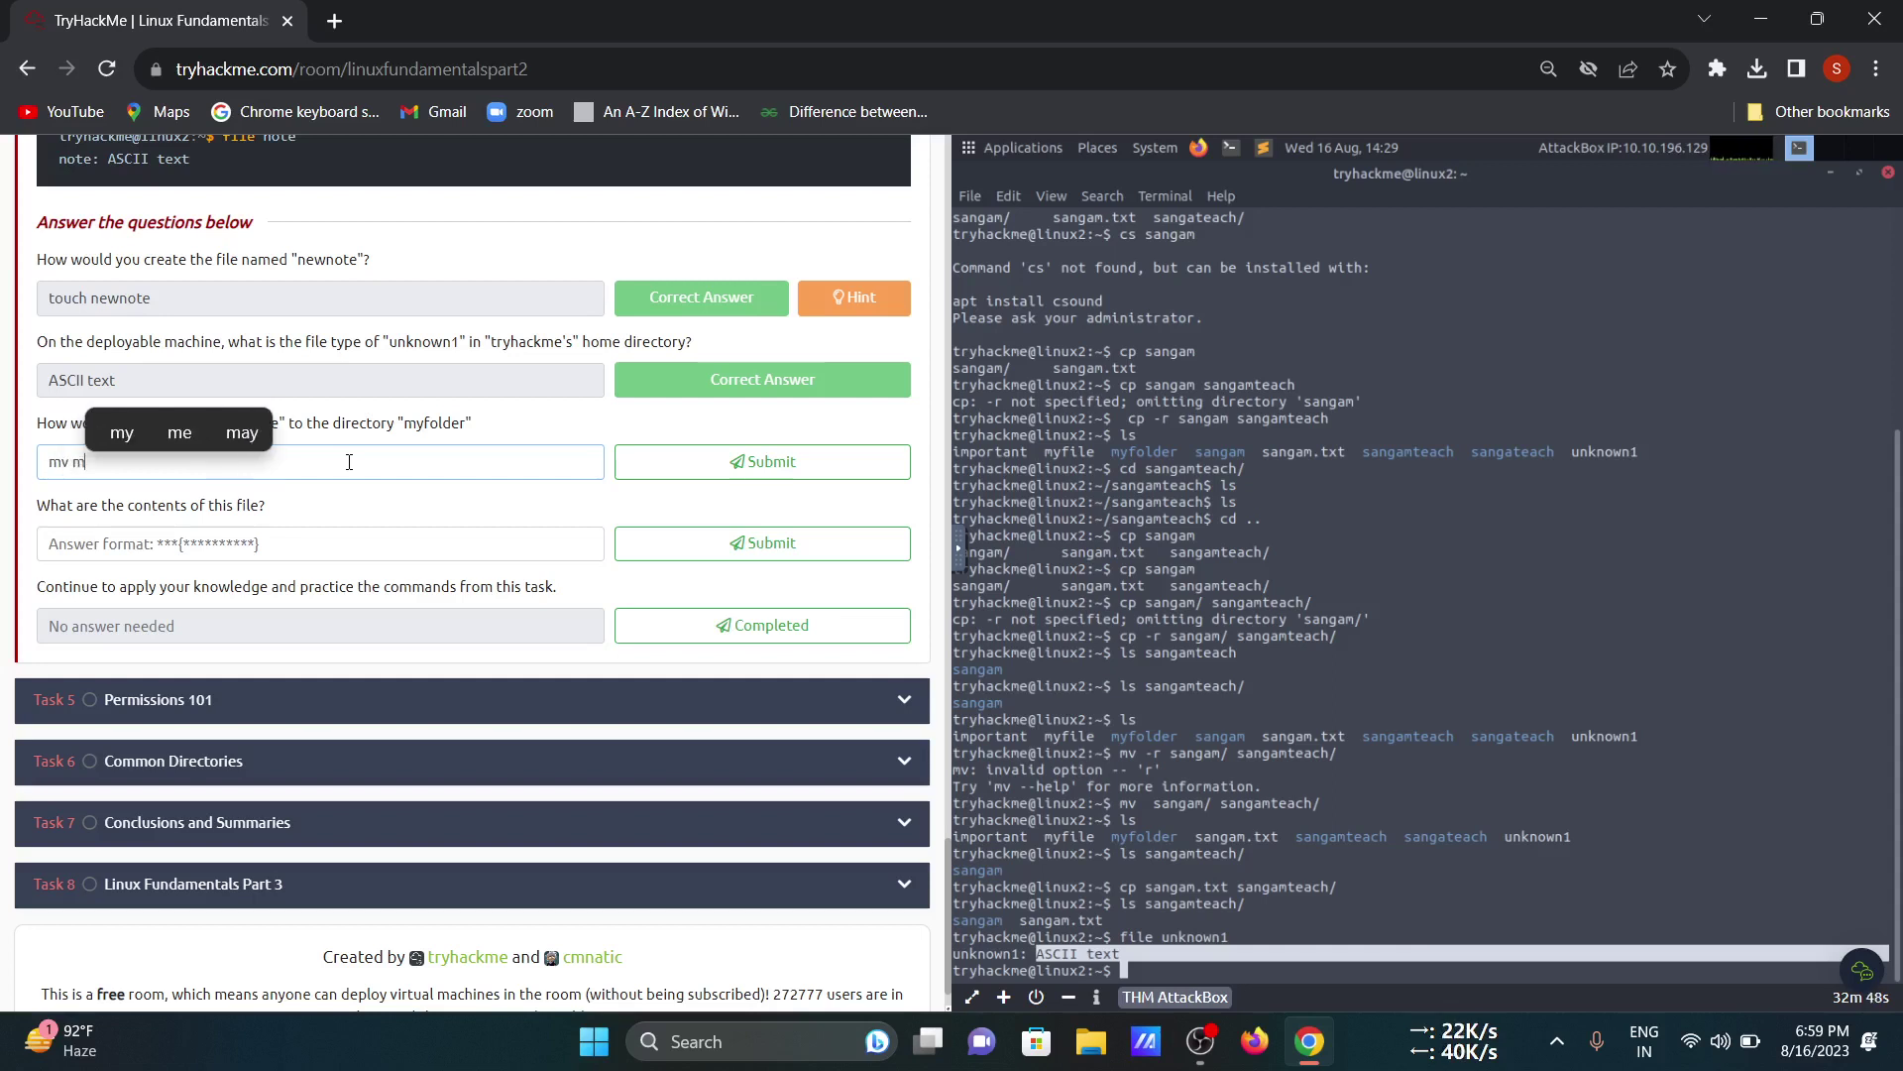
pyautogui.write('yf')
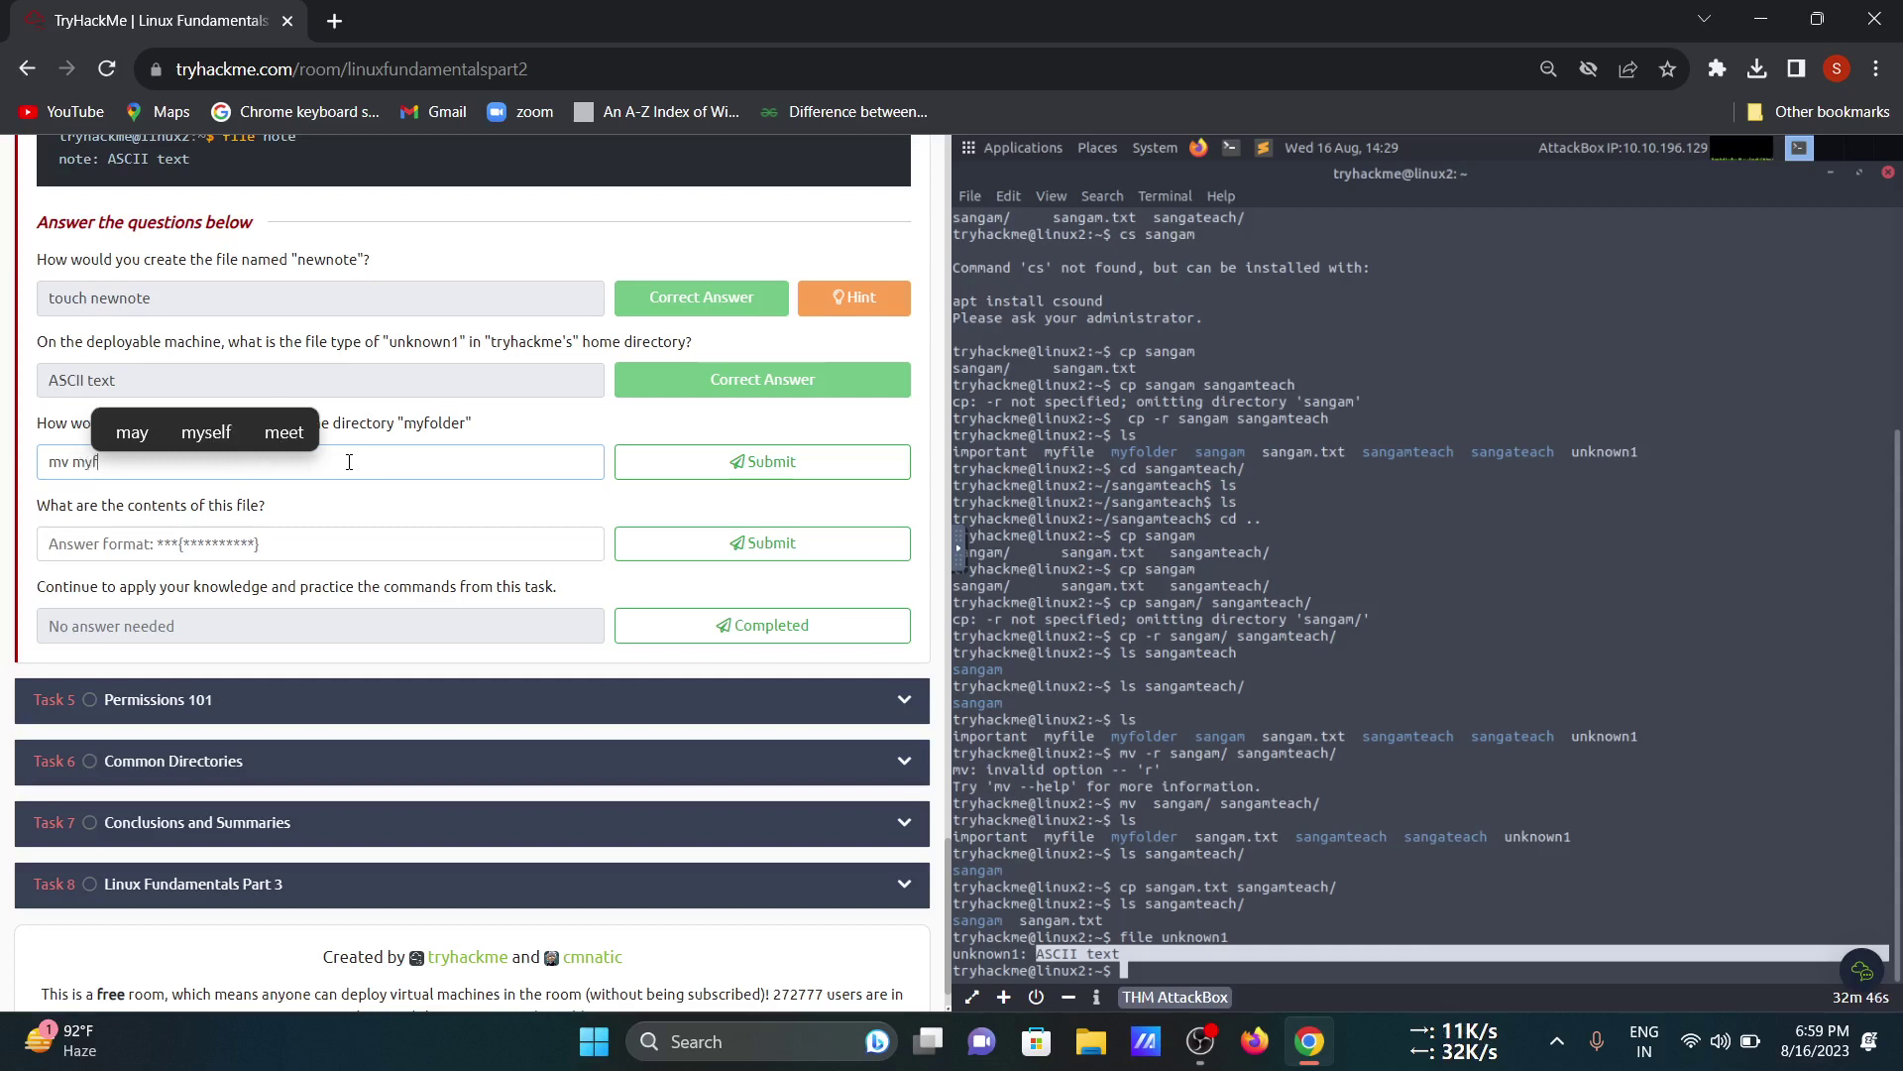
pyautogui.write('ik')
pyautogui.press('BackSpace')
pyautogui.write('l')
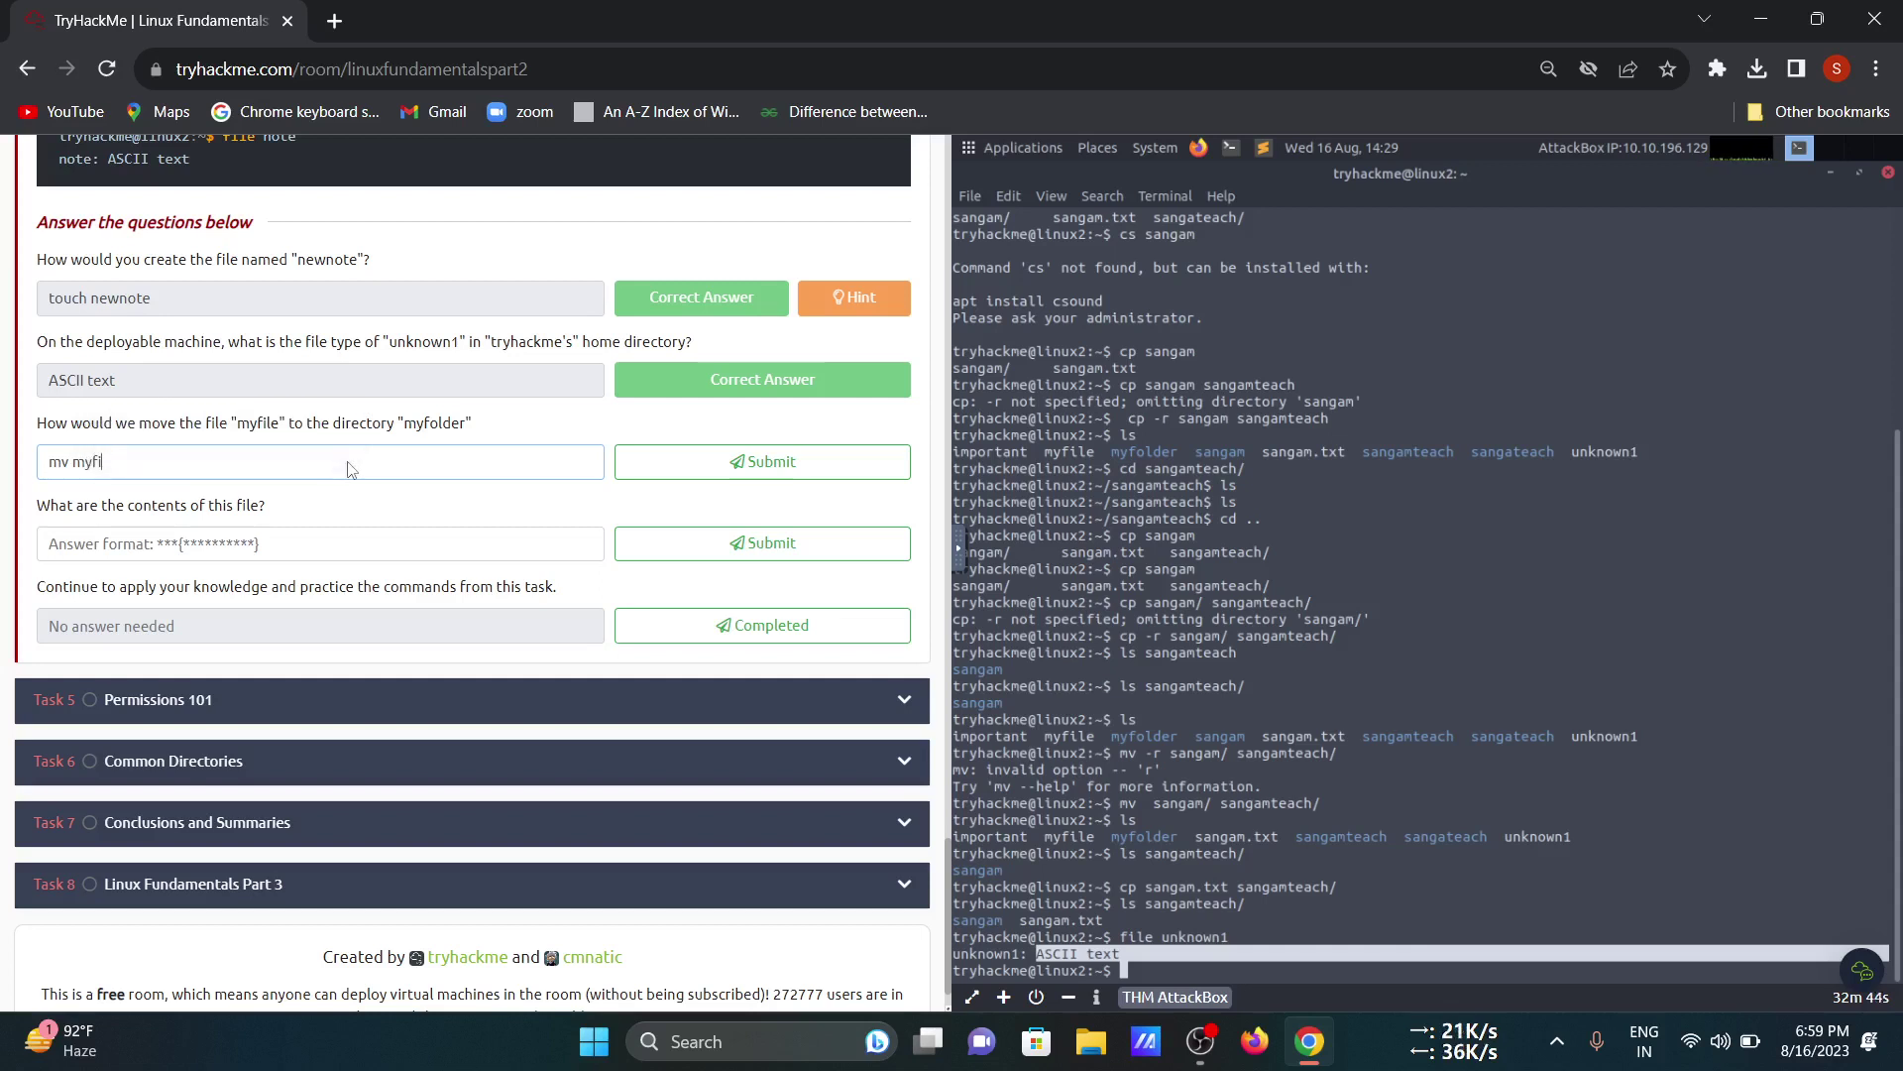
pyautogui.write('e ')
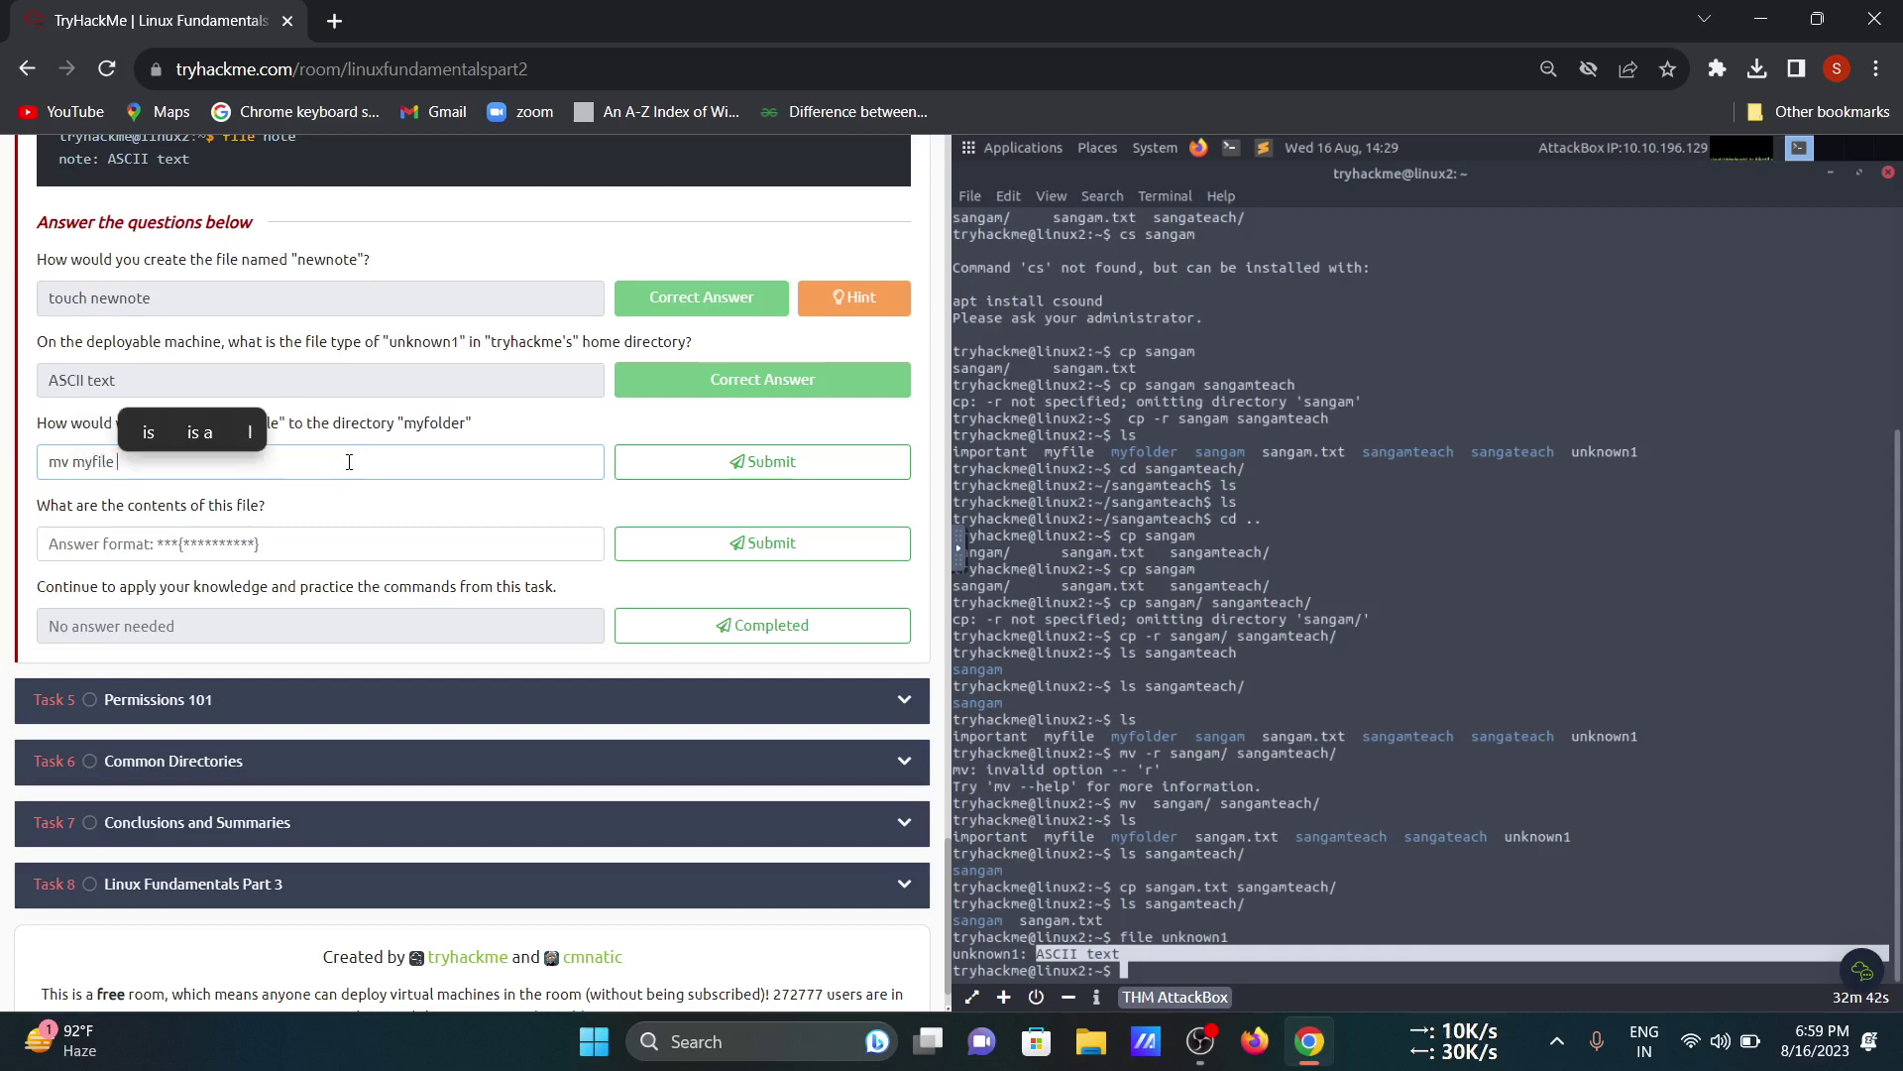
pyautogui.write('my')
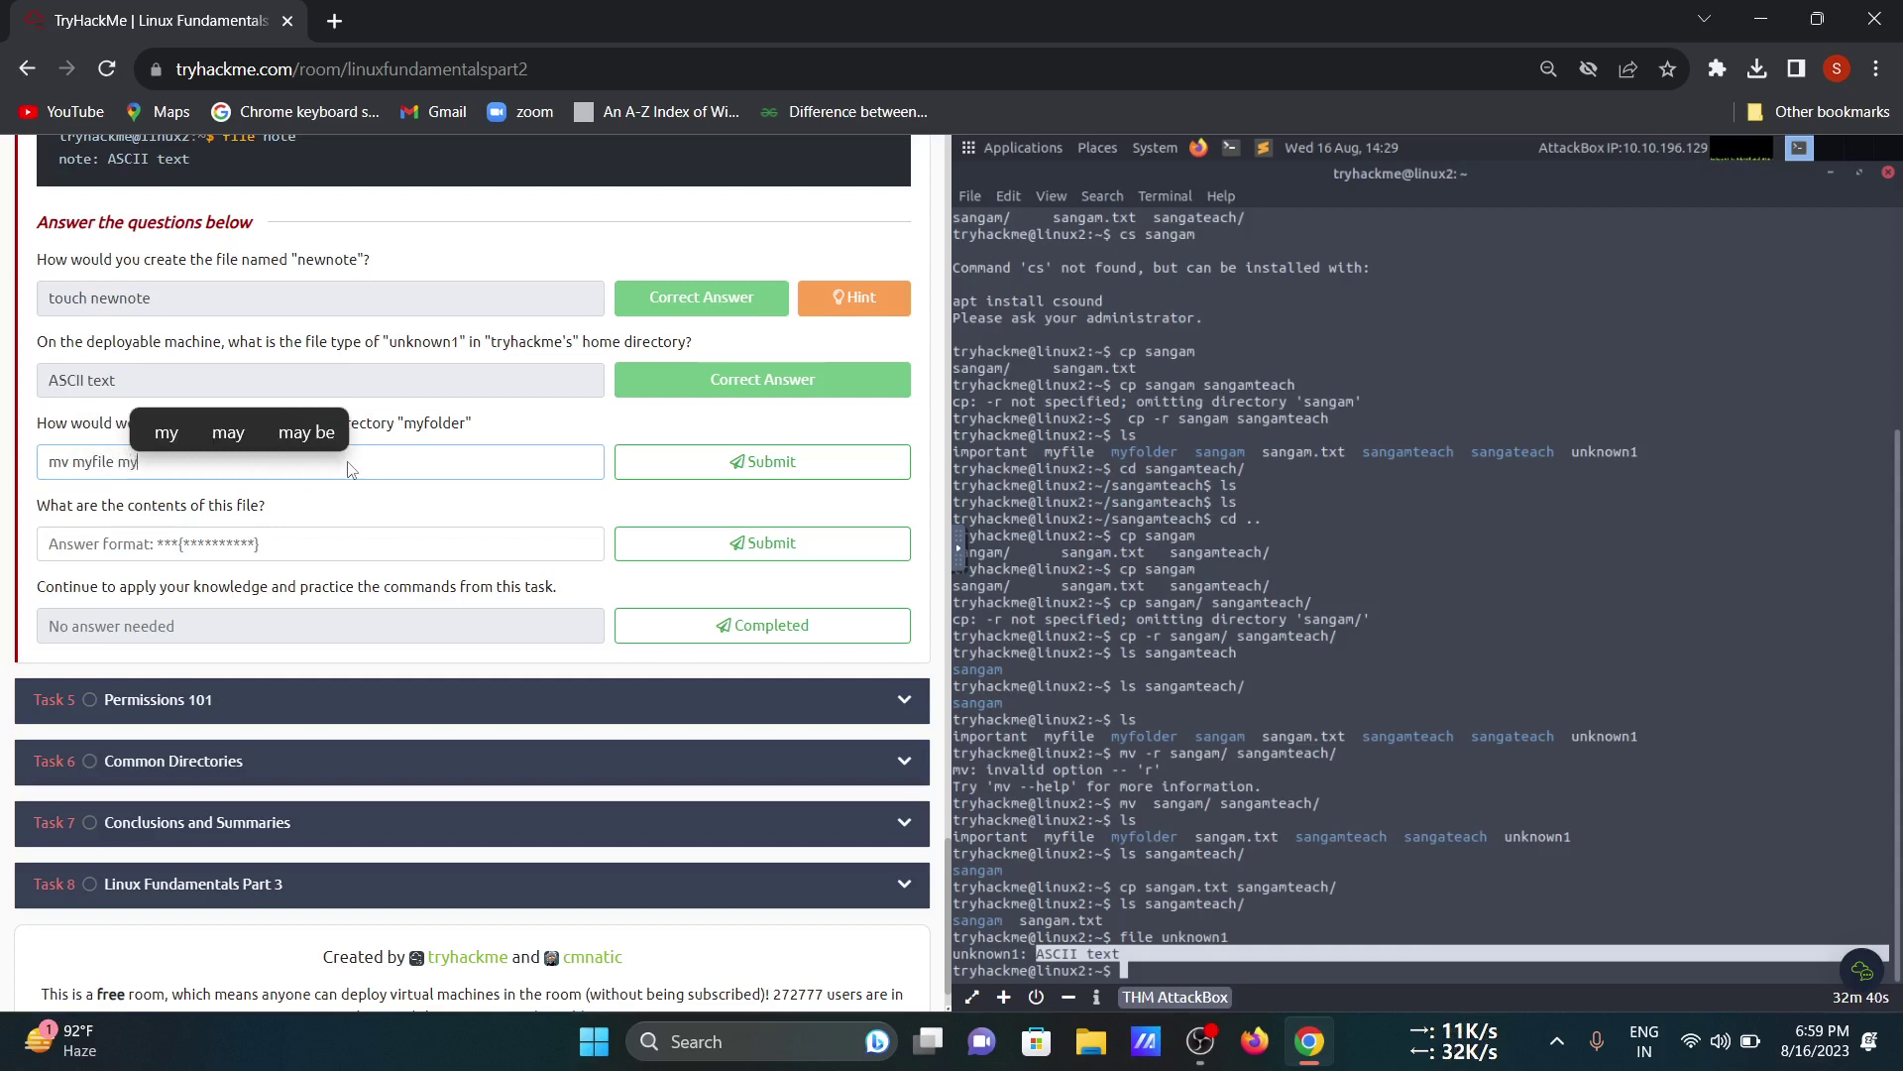
pyautogui.write('f')
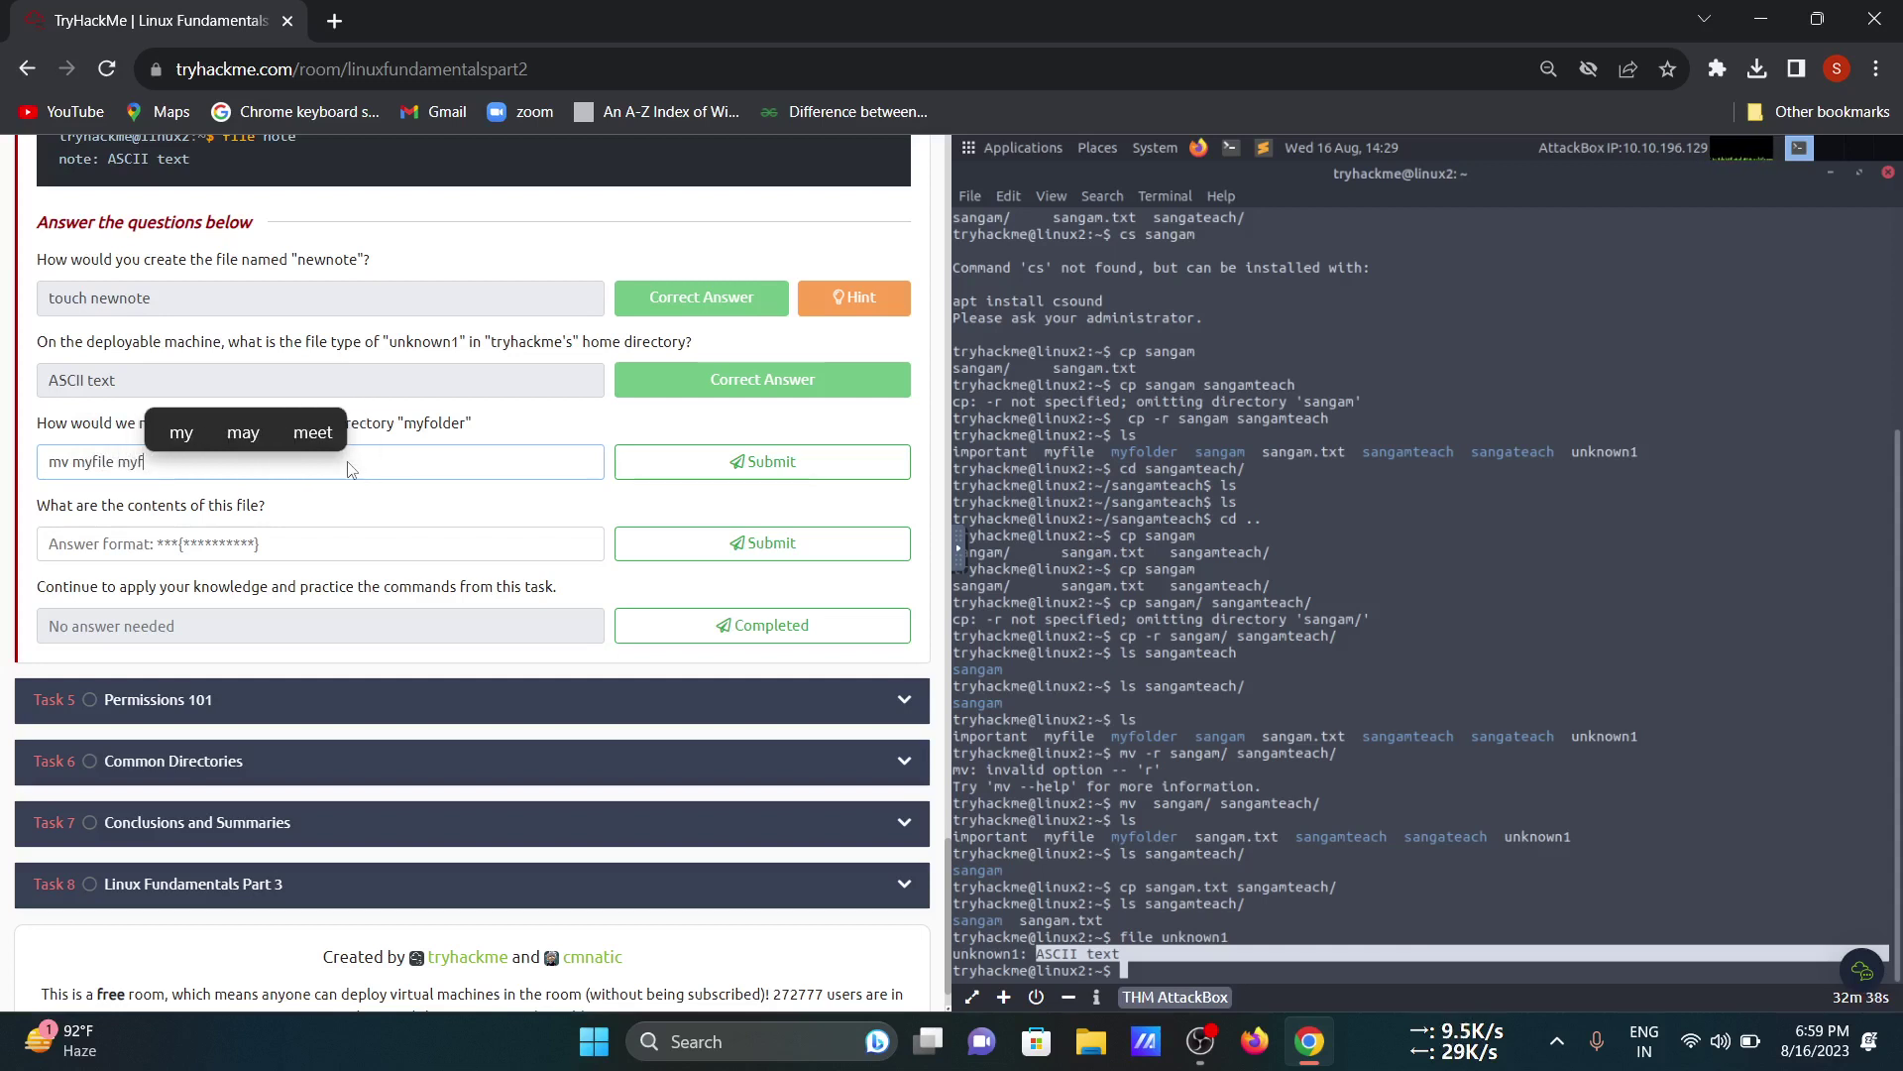
pyautogui.write('ol')
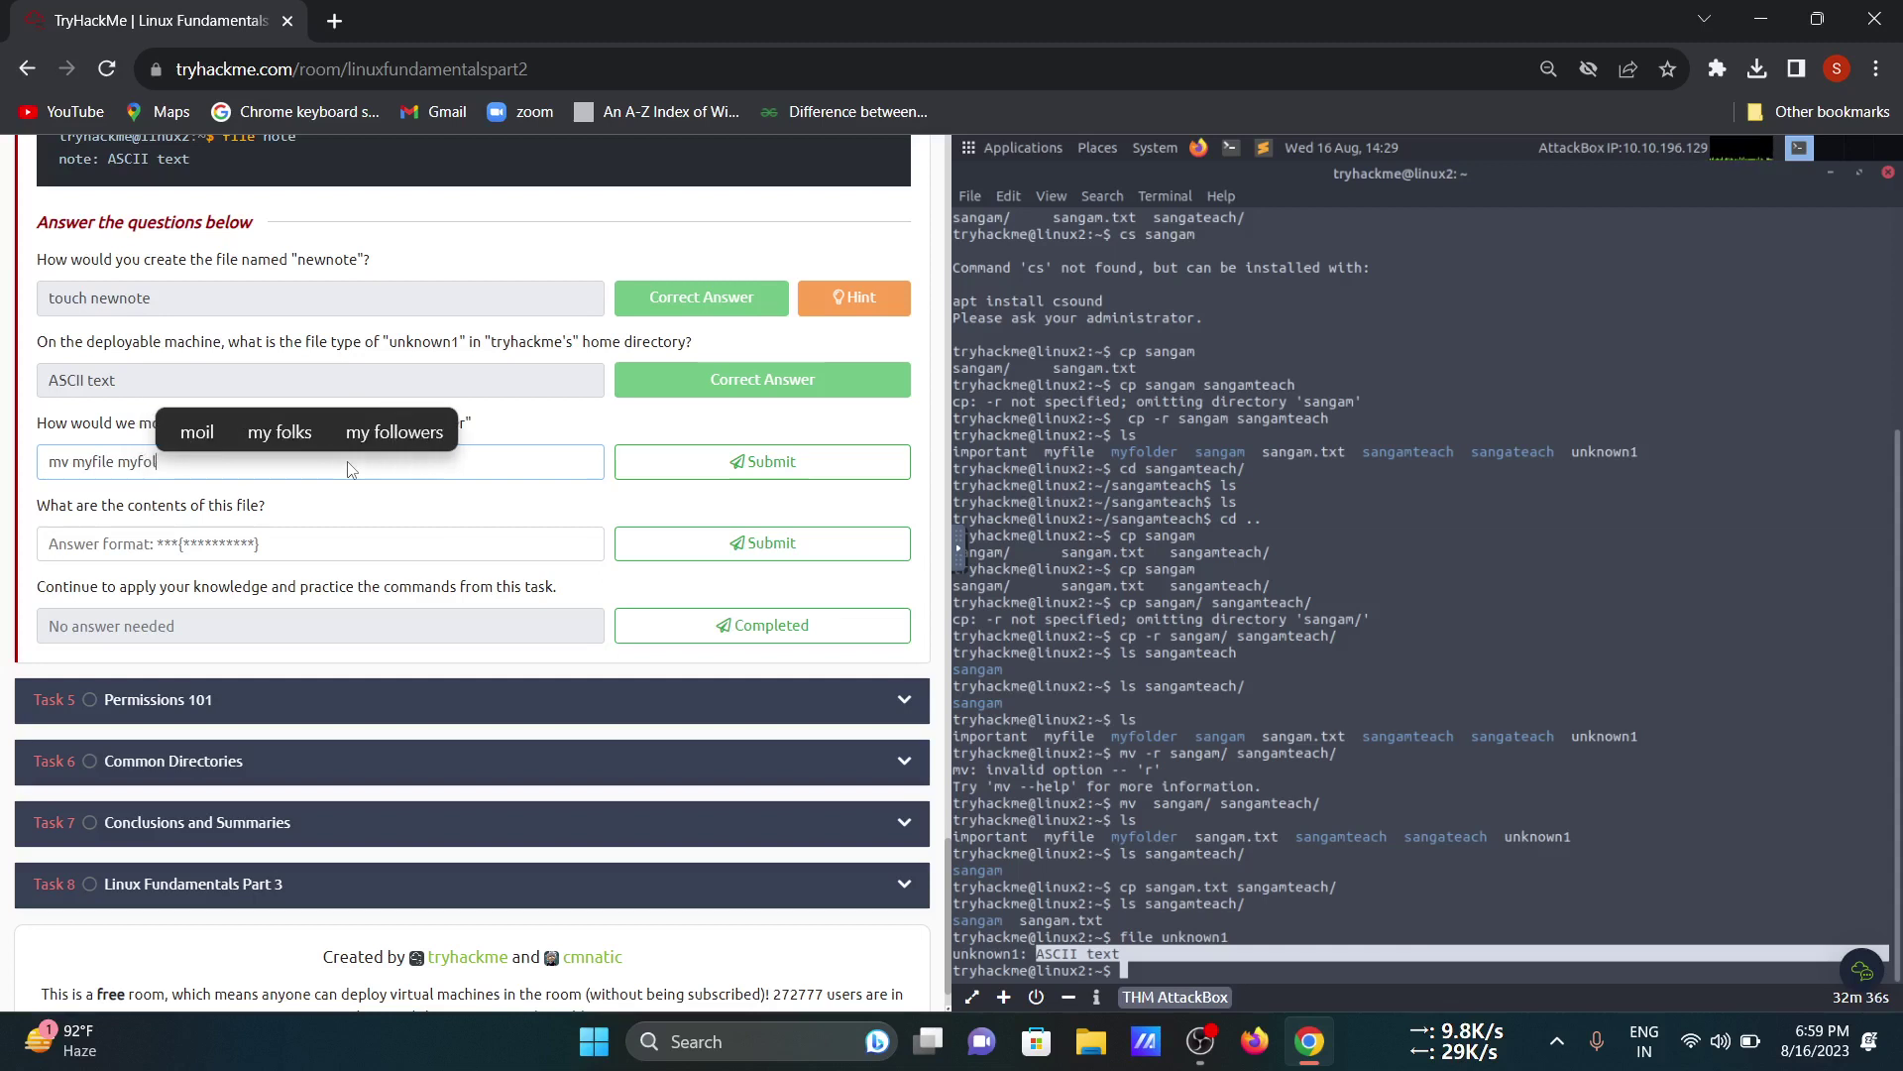
pyautogui.write('der')
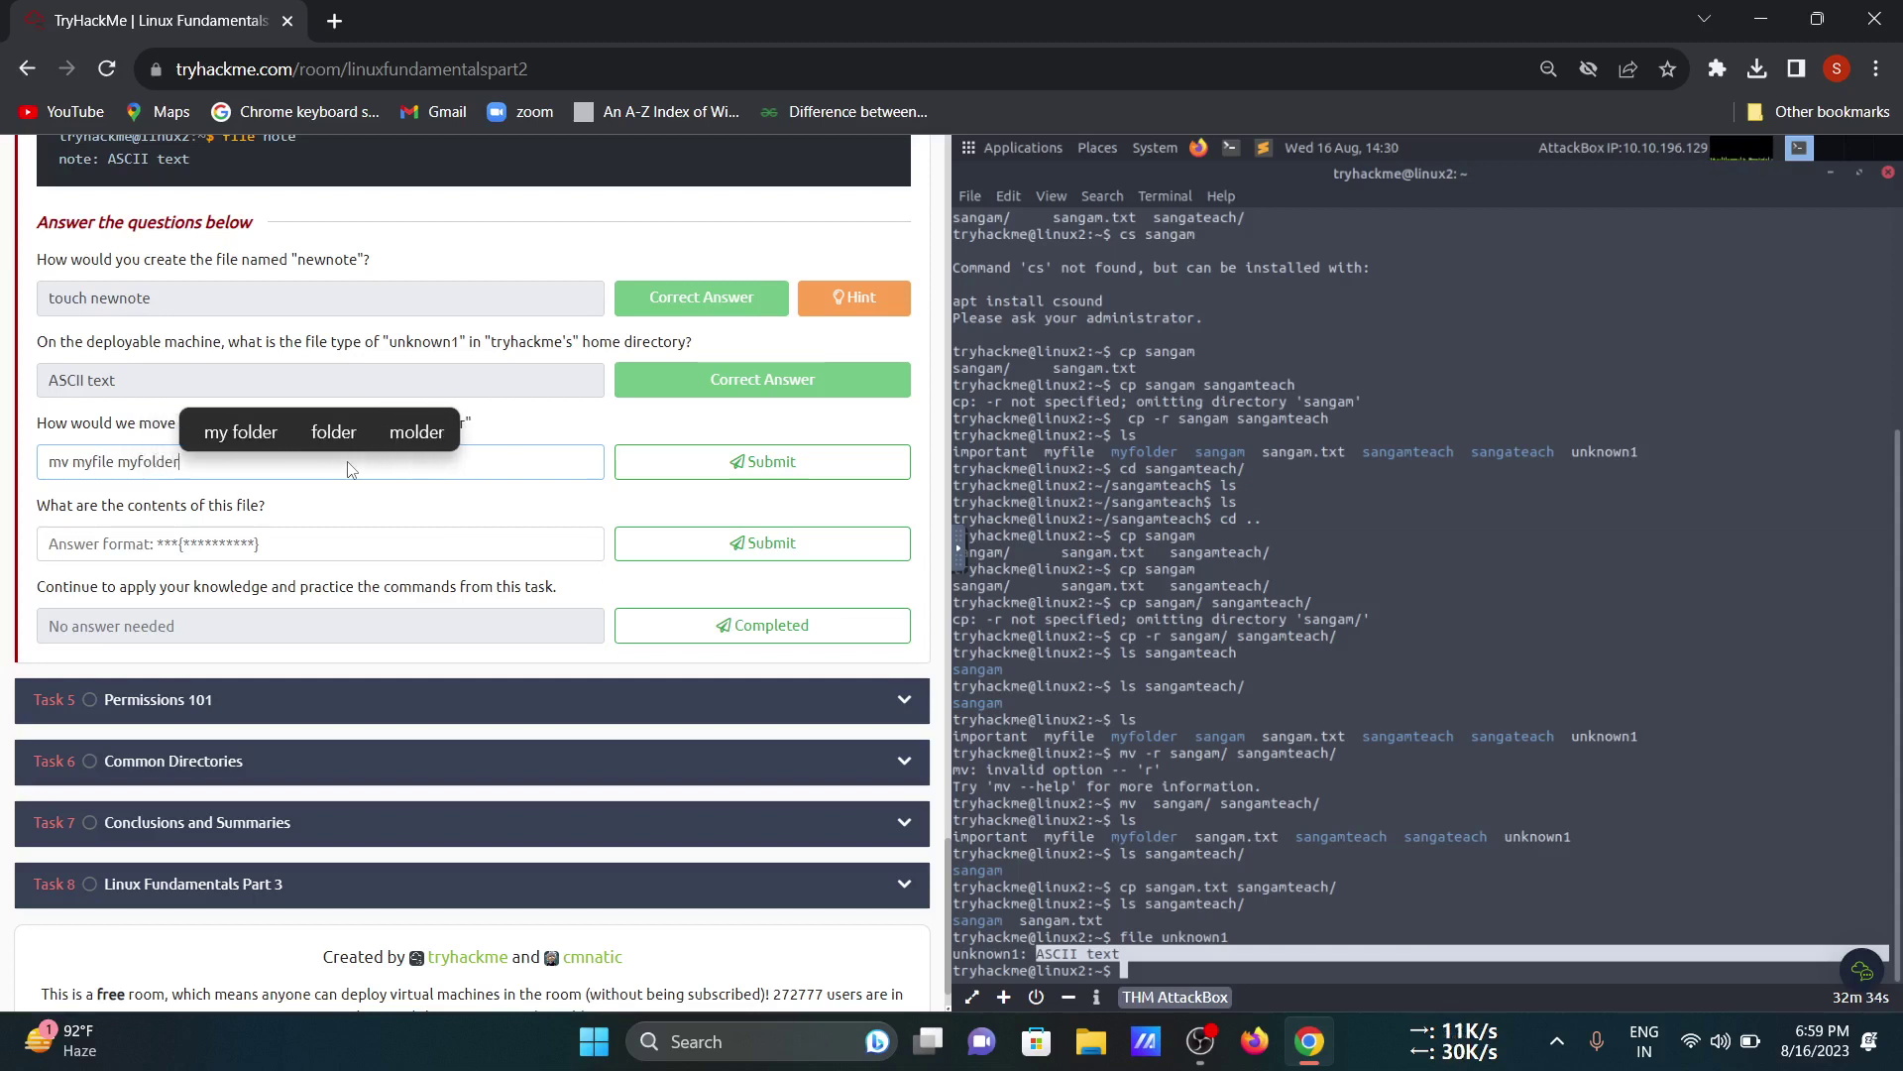
pyautogui.press('Return')
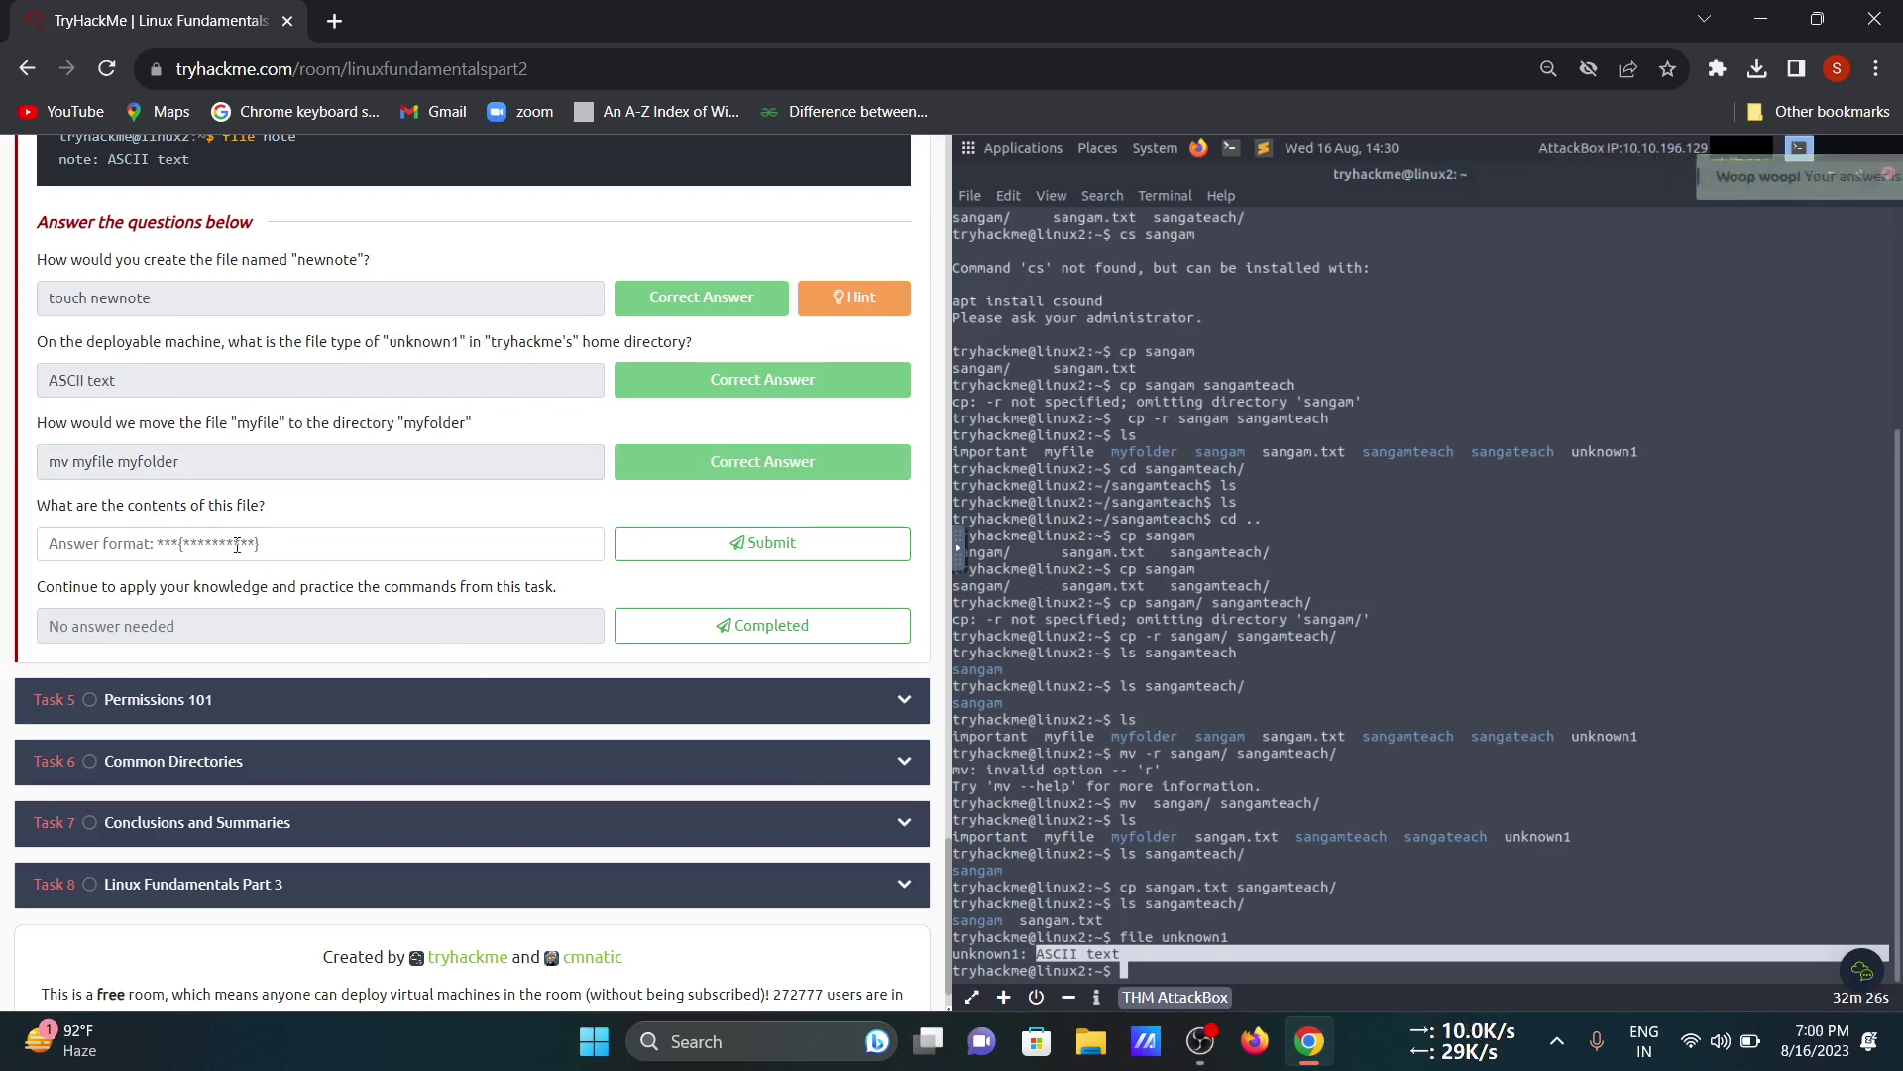
pyautogui.click(216, 1058)
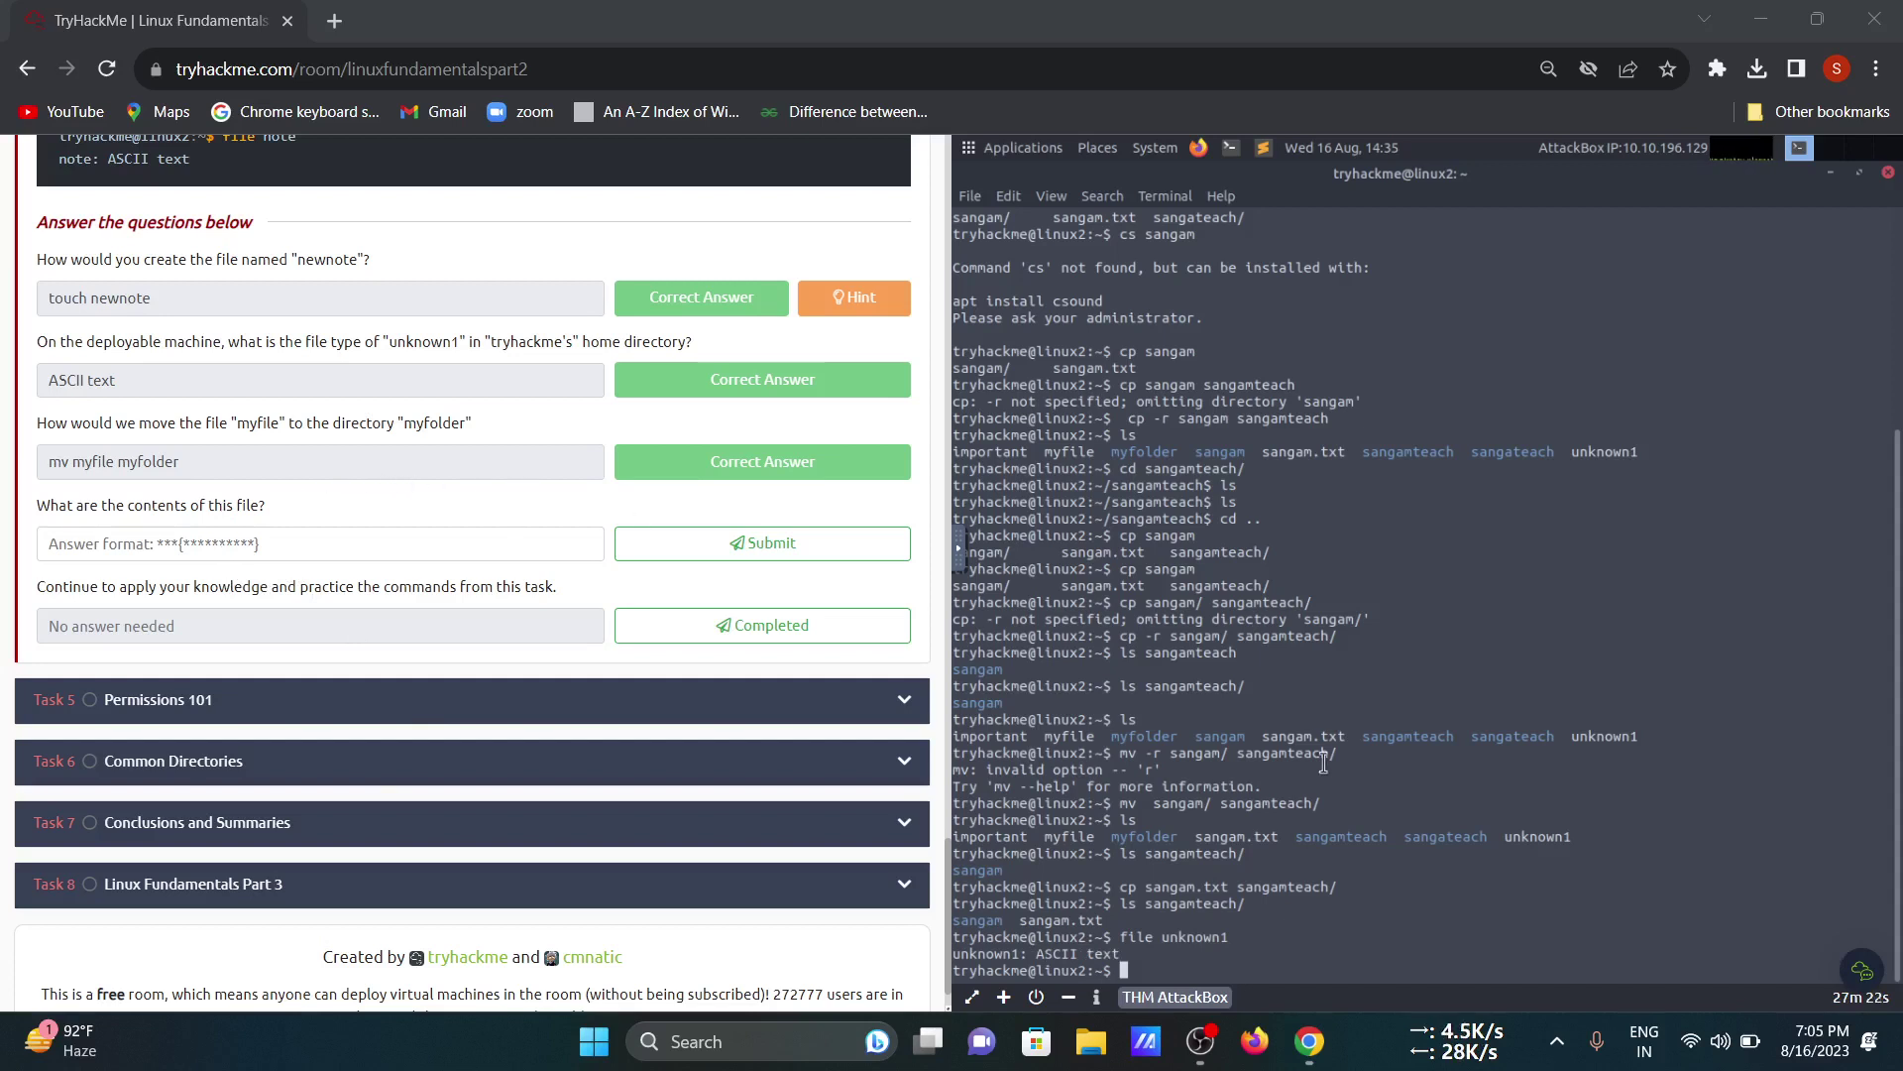
# Run ls, then cat myfile in the AttackBox terminal to print THM{FILESYSTEM}.
pyautogui.click(1148, 976)
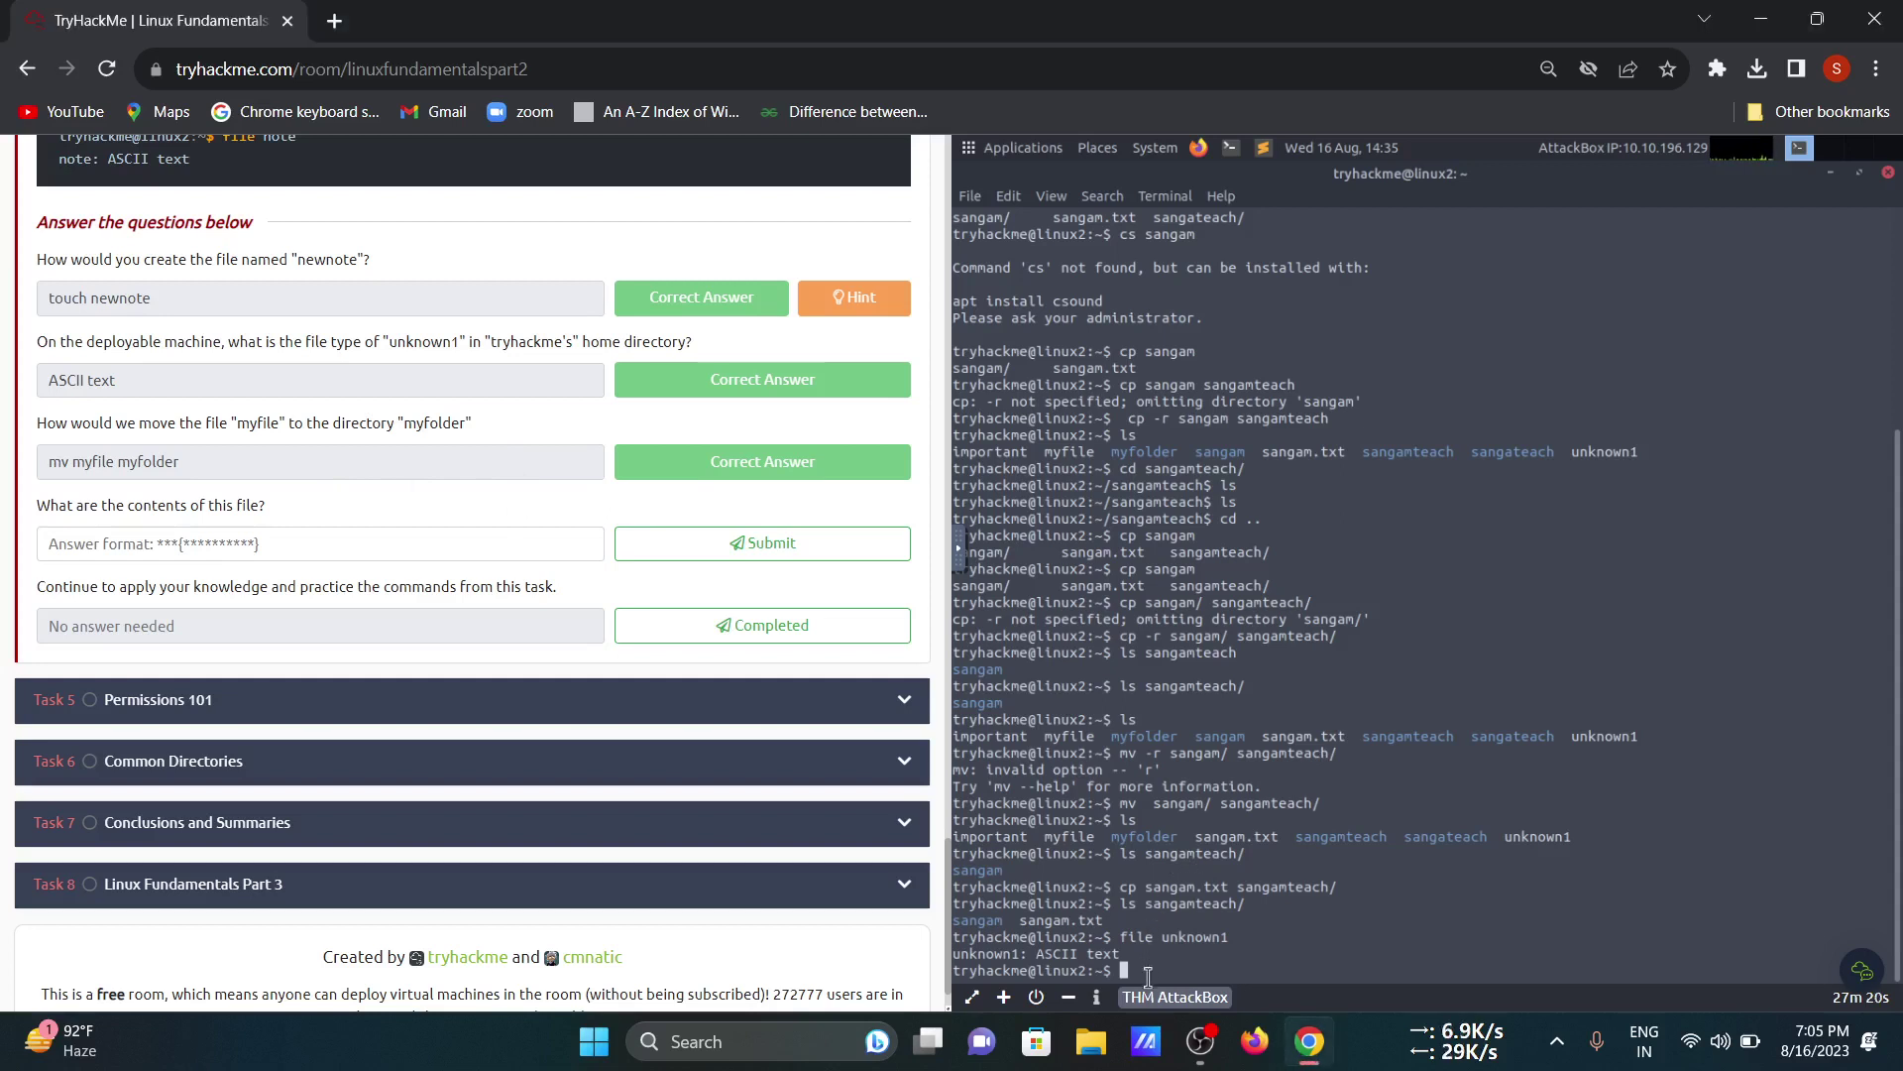
pyautogui.write('ls')
pyautogui.press('Return')
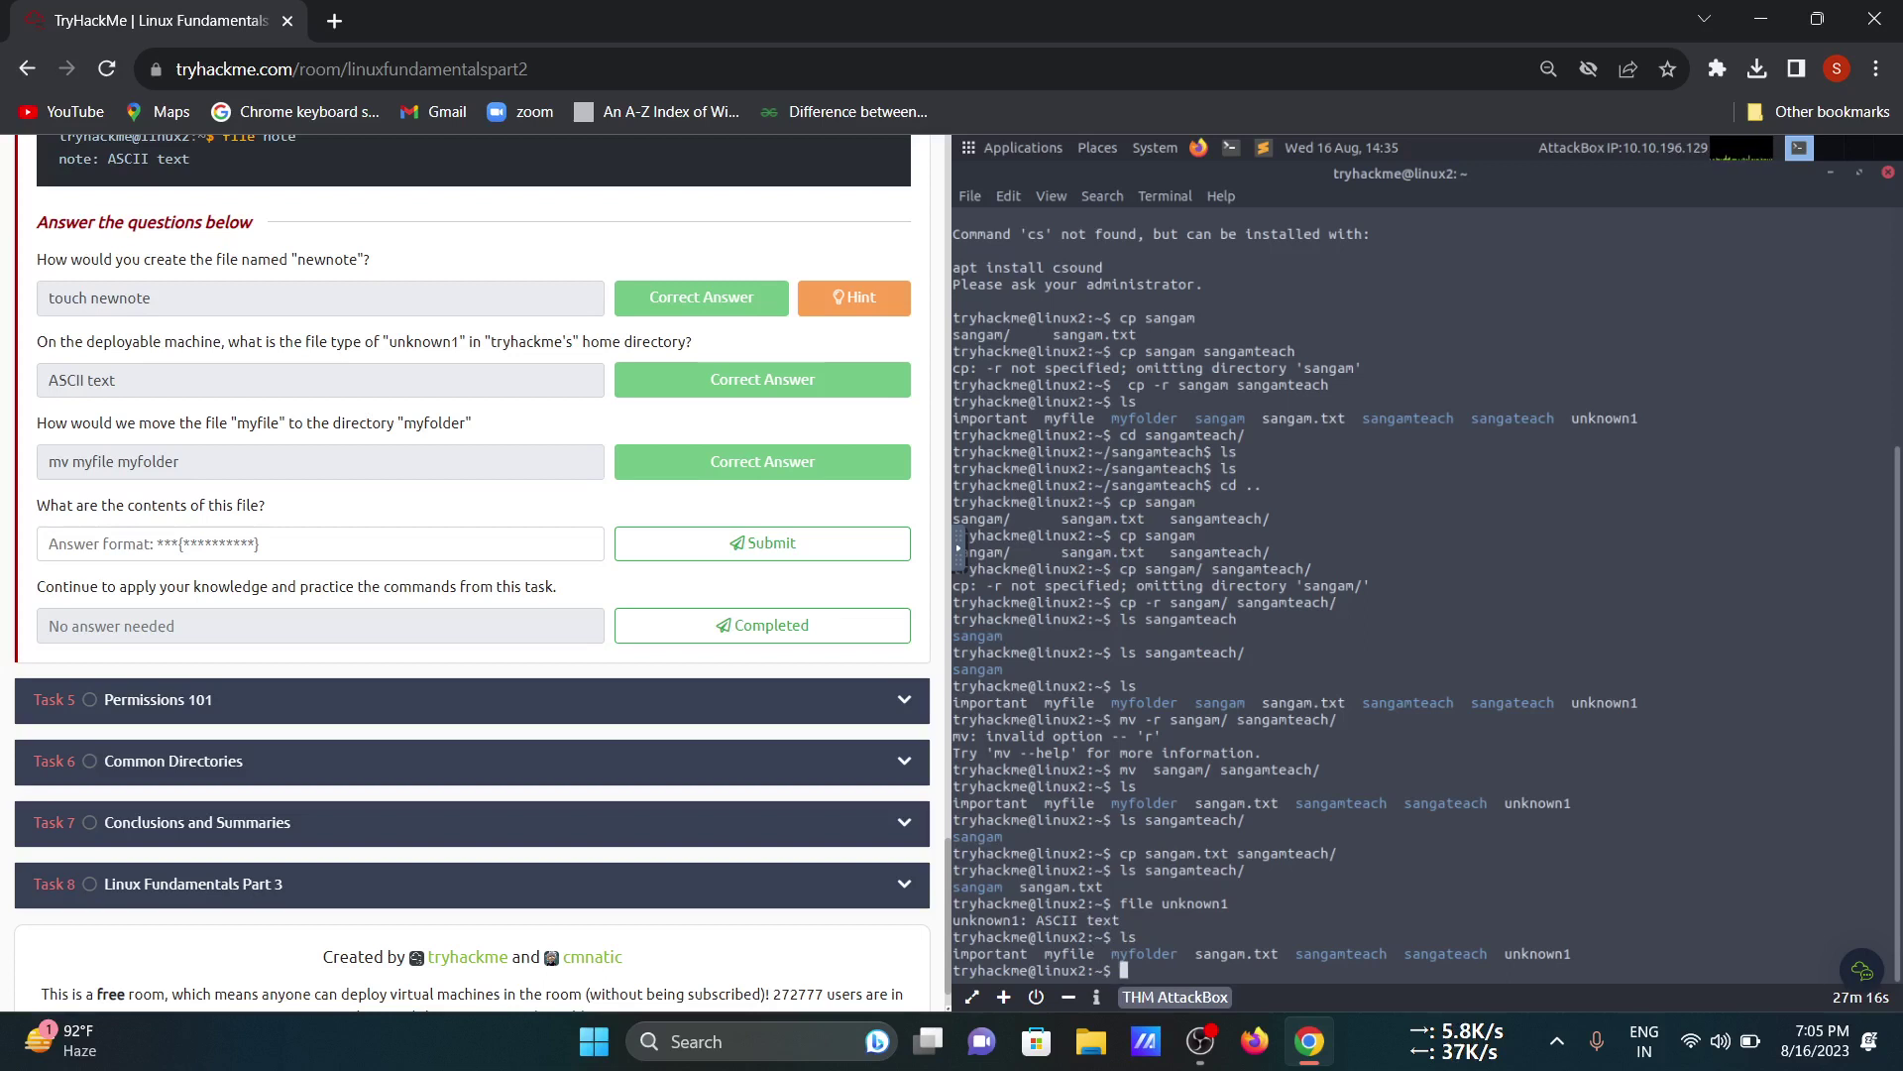
pyautogui.write('cat')
pyautogui.write('my')
pyautogui.write('f')
pyautogui.press('Tab')
pyautogui.press('Tab')
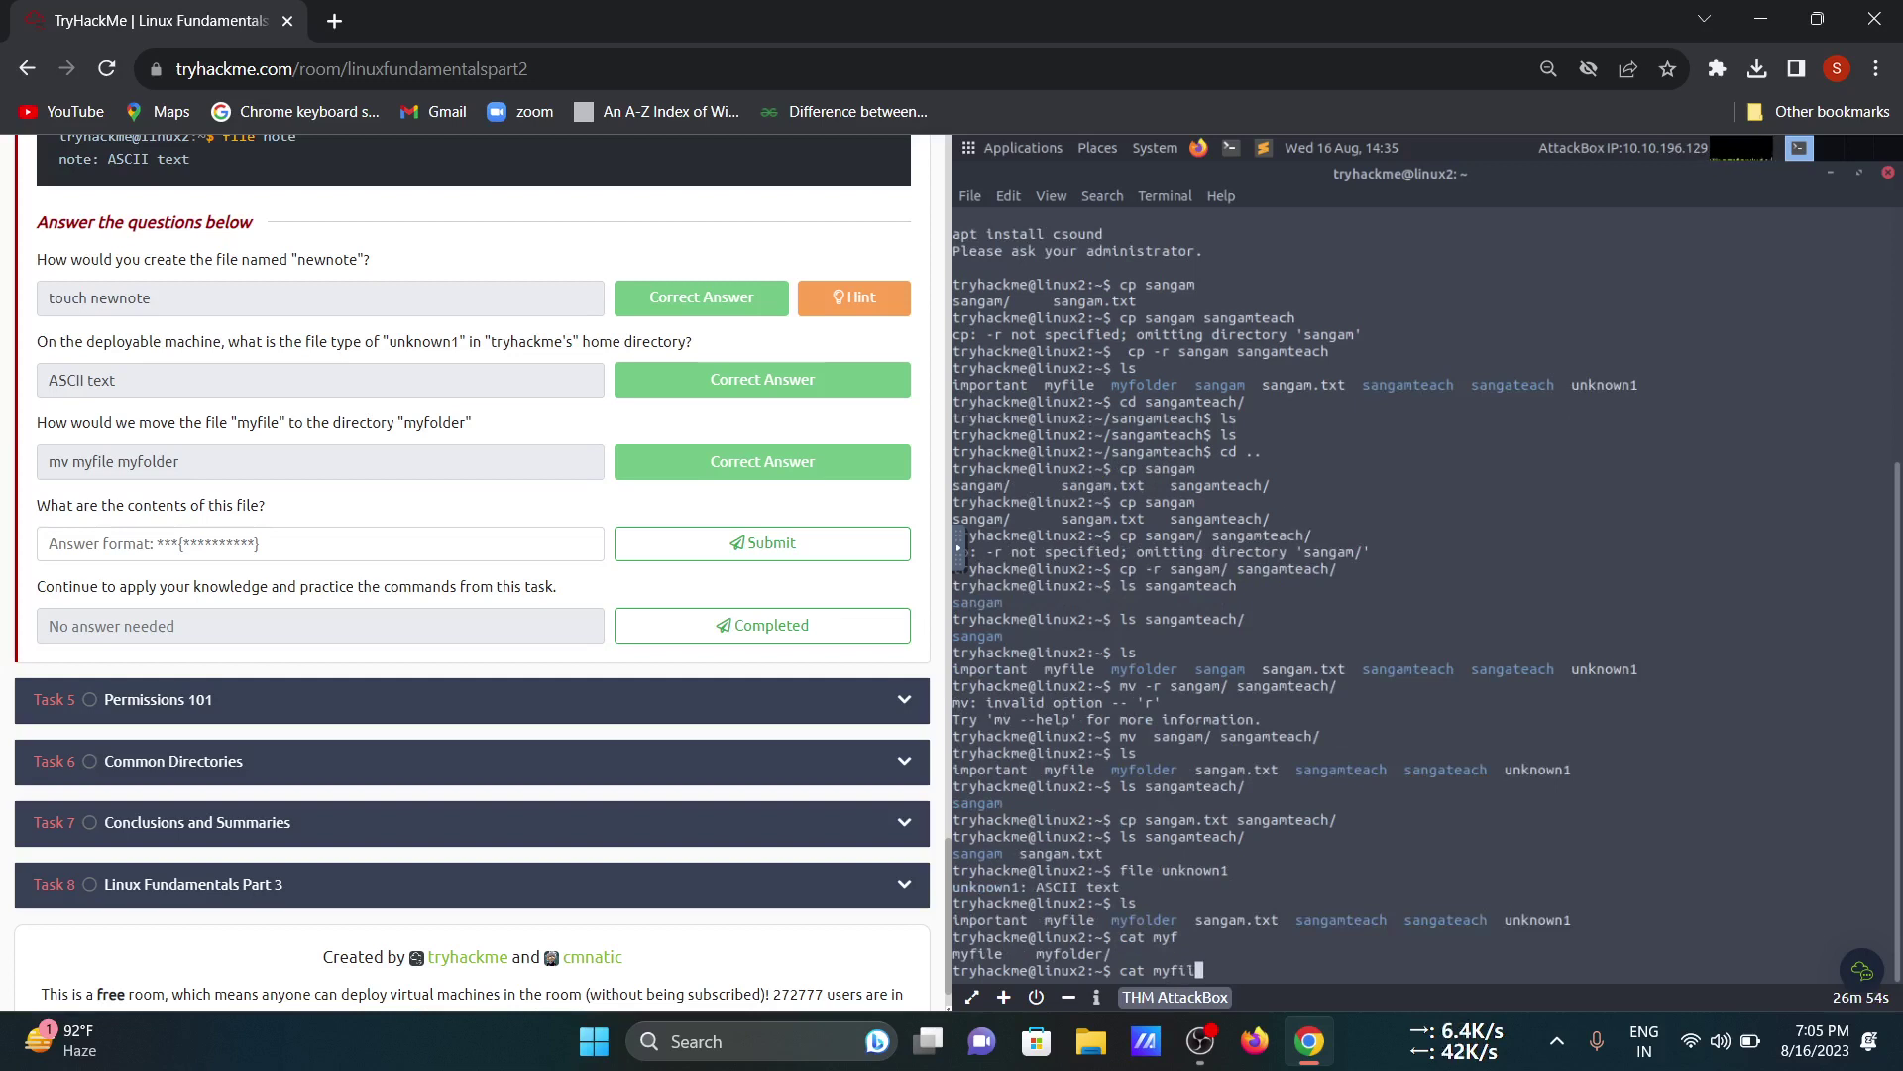
pyautogui.press('Tab')
pyautogui.press('Return')
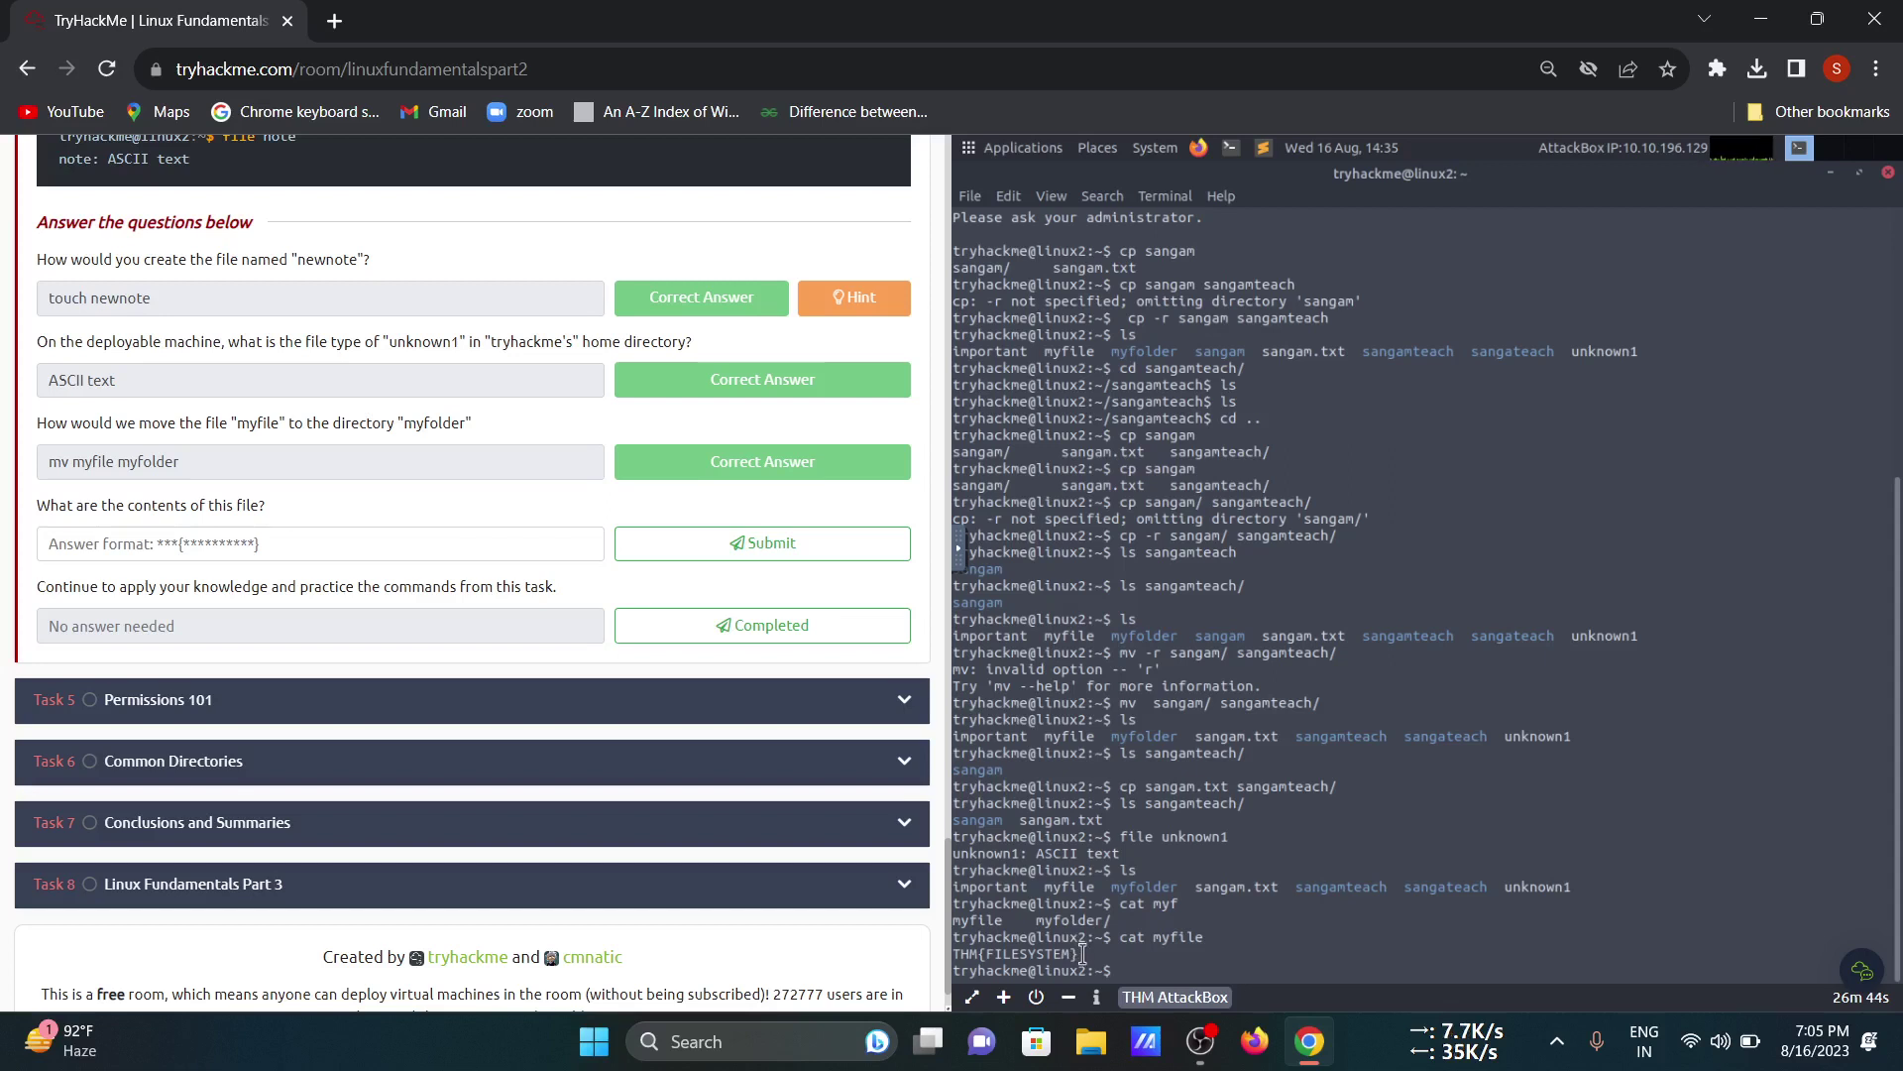
# Copy the THM{FILESYSTEM} line from the terminal and clear the wrongly pasted IP addresses from the answer box.
pyautogui.tripleClick(967, 952)
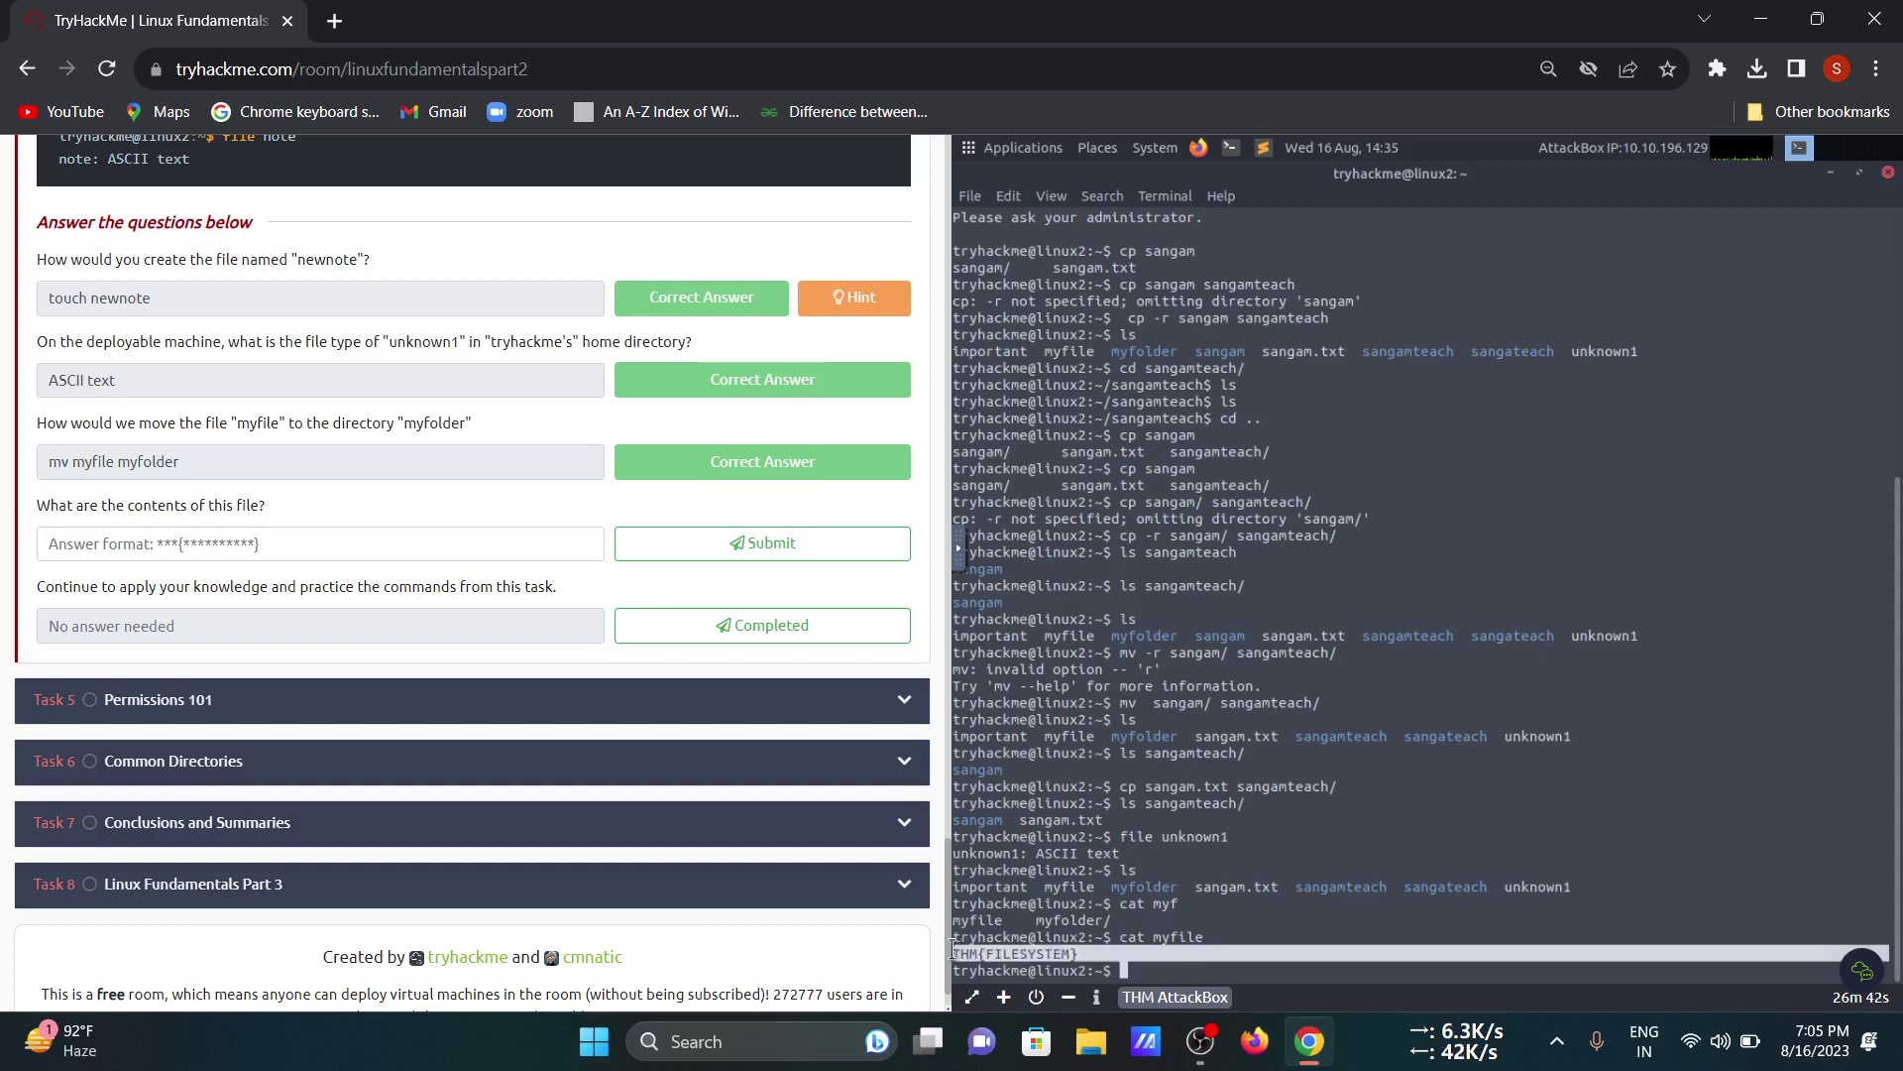
pyautogui.rightClick(953, 952)
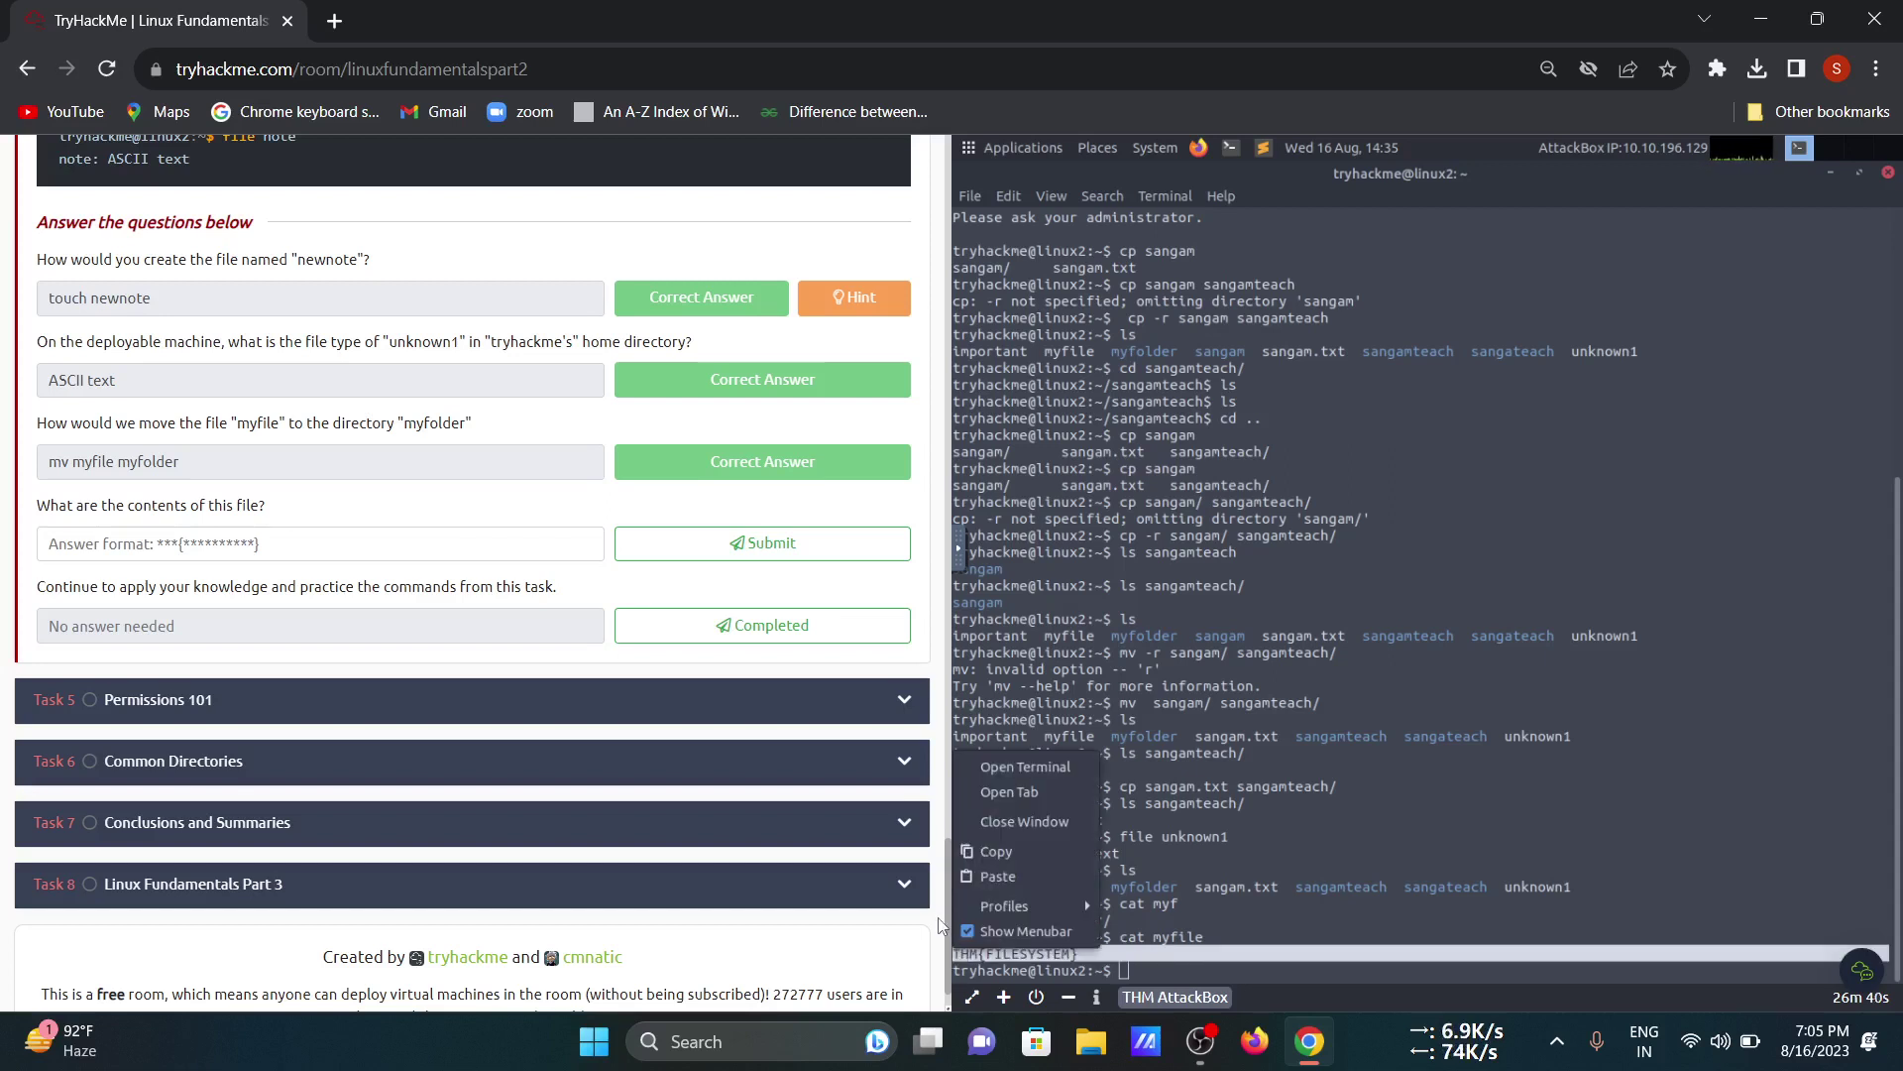
pyautogui.click(998, 855)
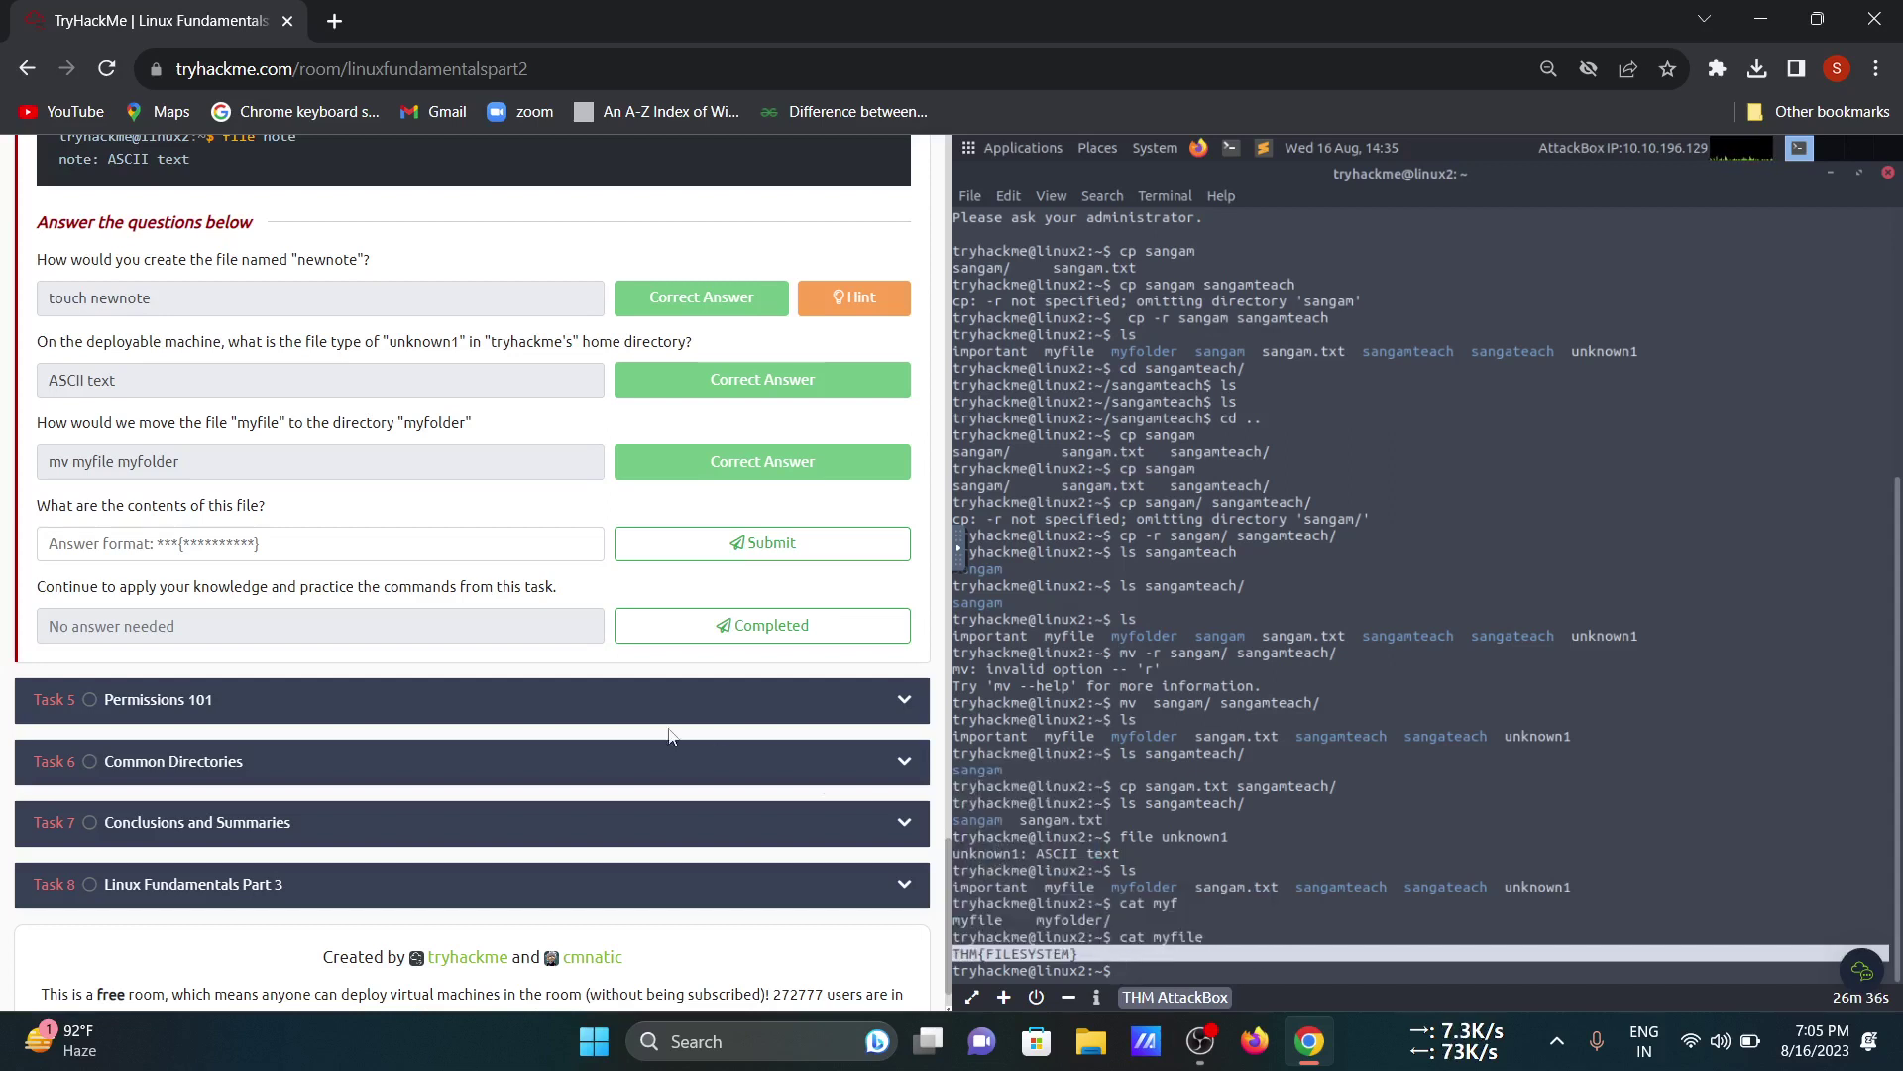
pyautogui.click(289, 541)
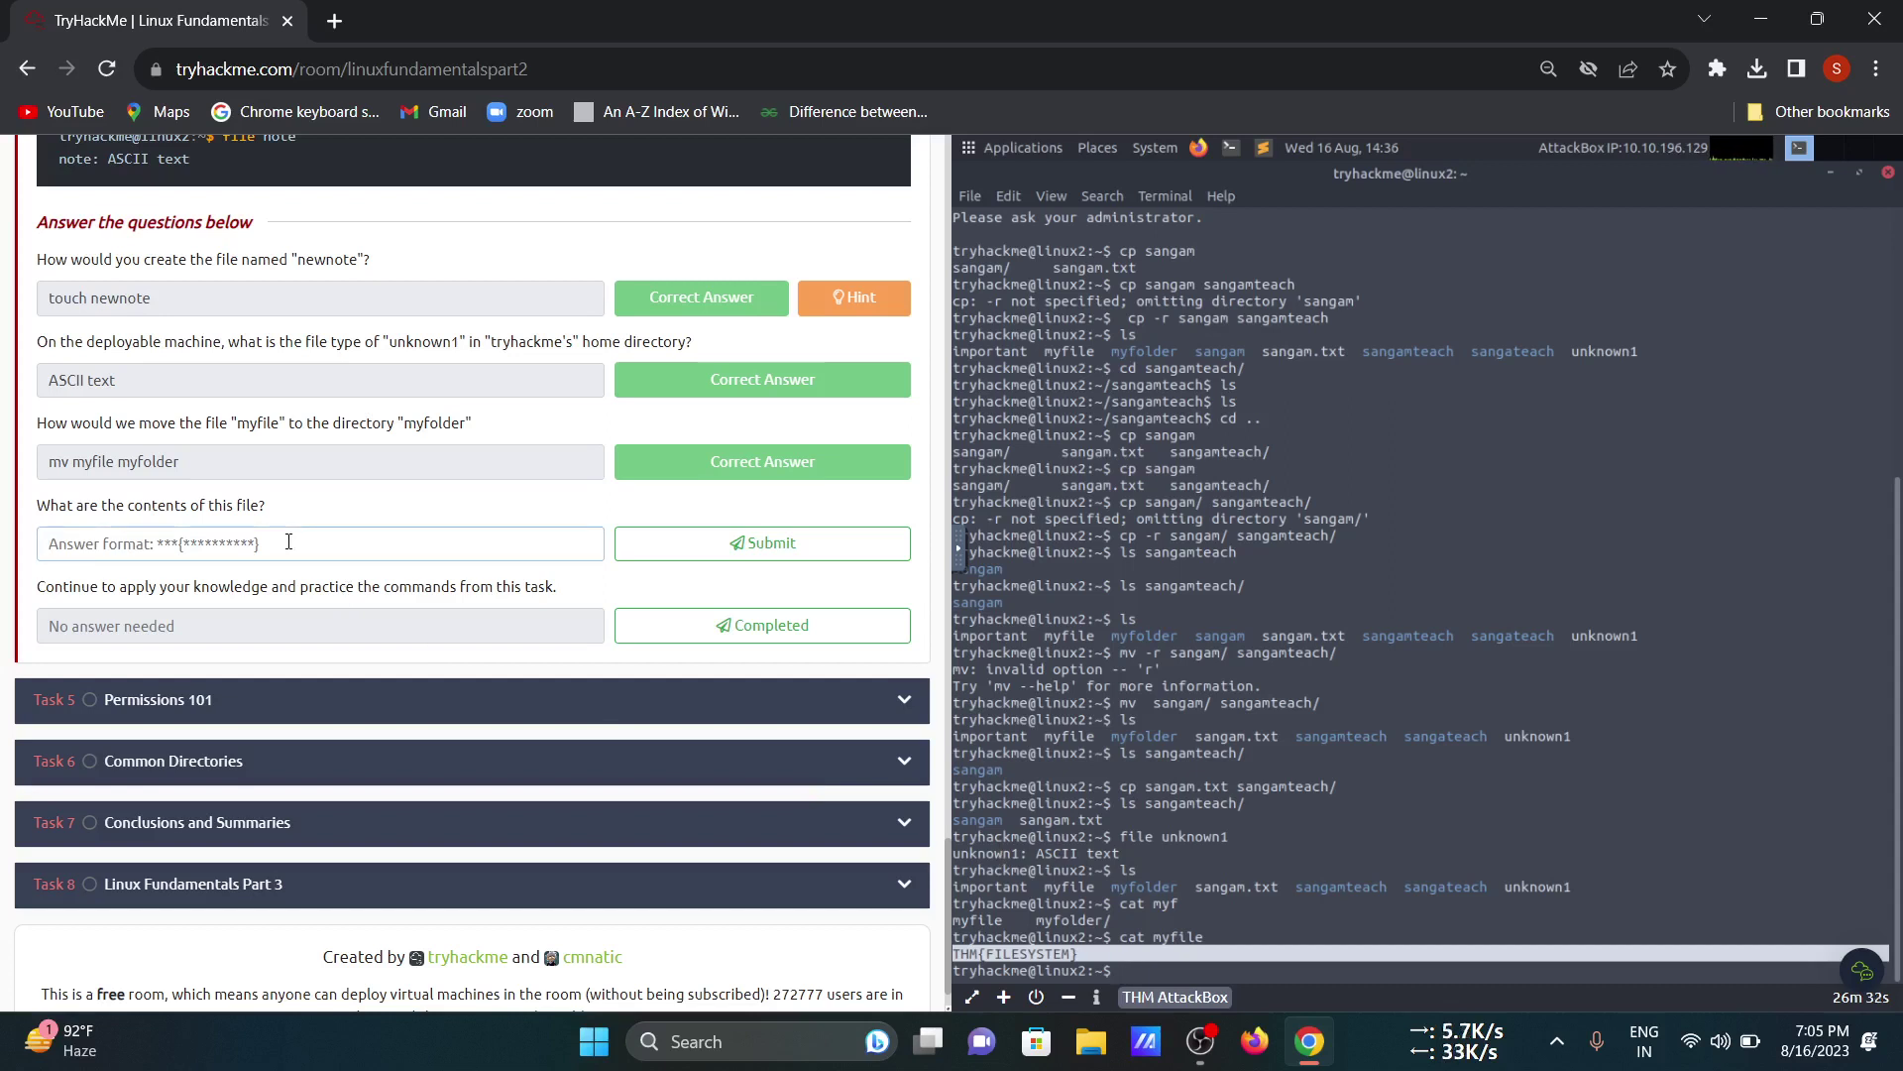
pyautogui.hotkey('ctrl', 'v')
pyautogui.hotkey('ctrl', 'v')
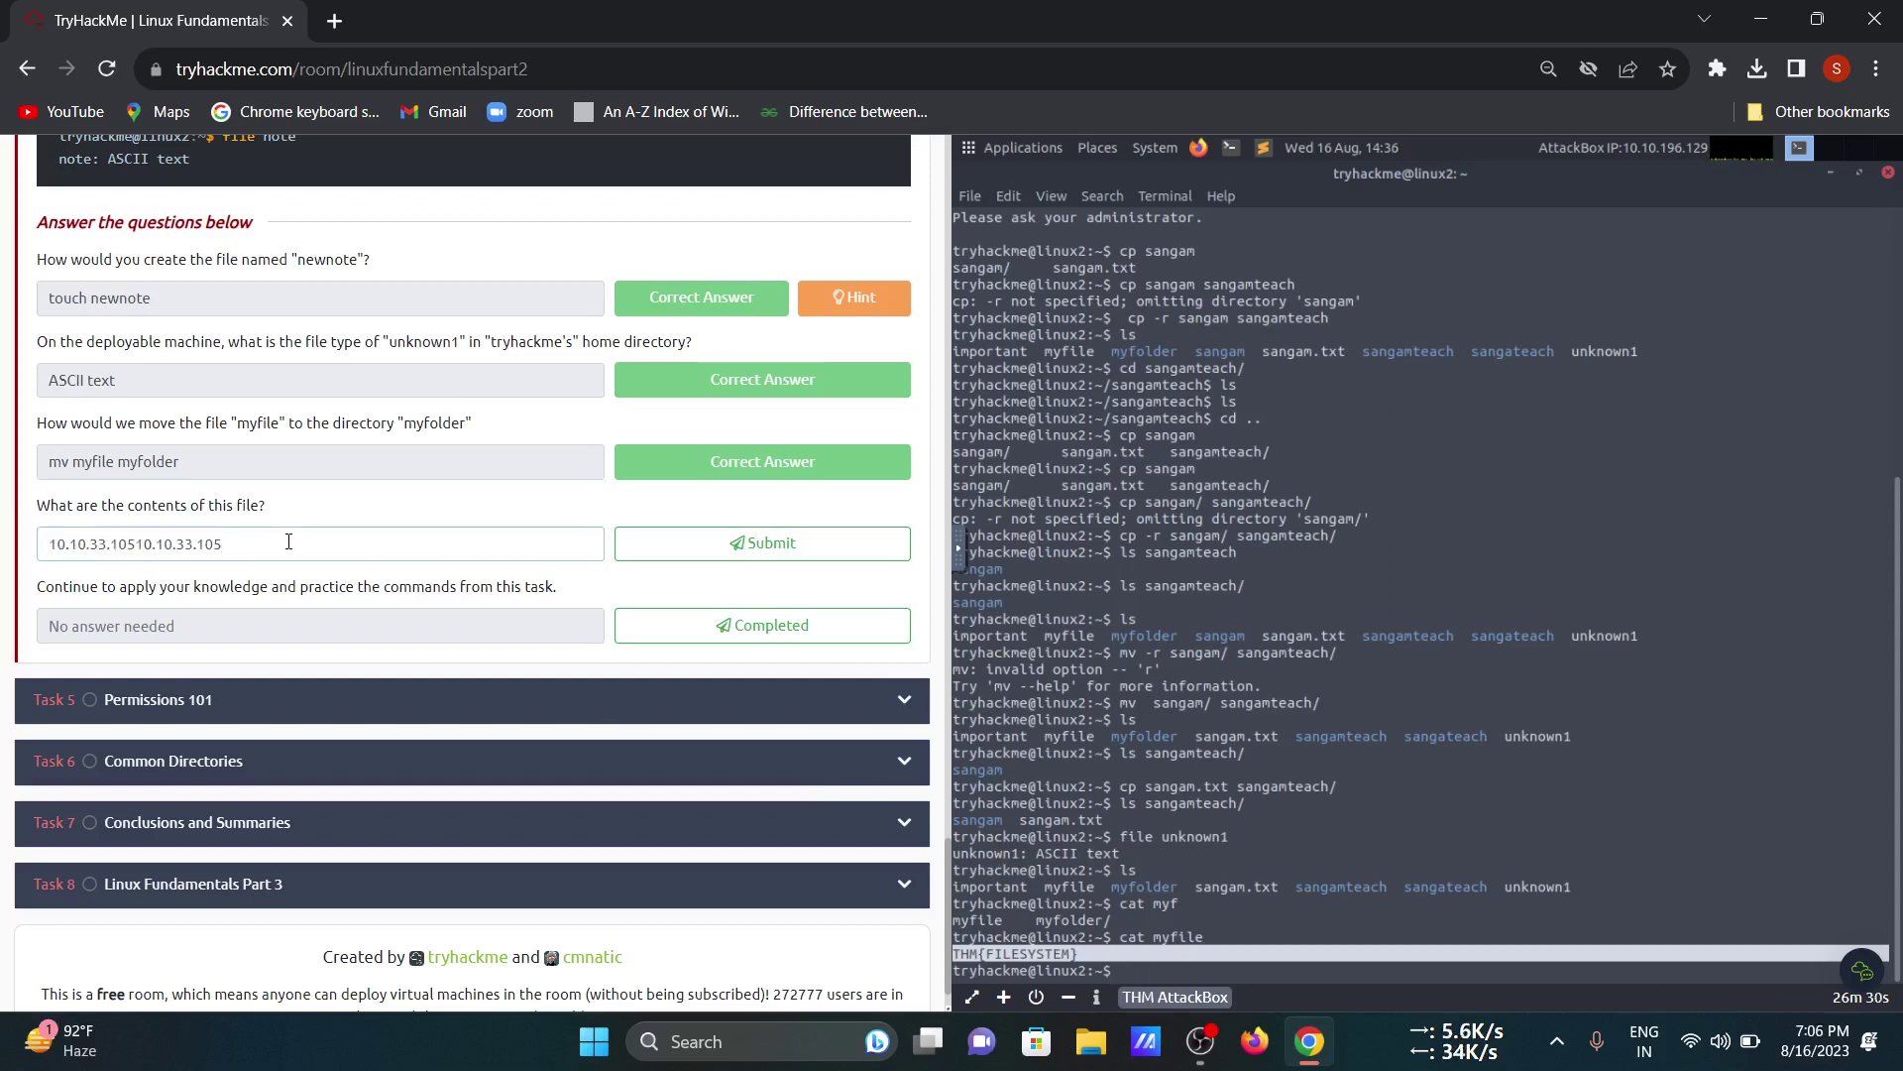
pyautogui.hotkey('ctrl', 'a')
pyautogui.press('BackSpace')
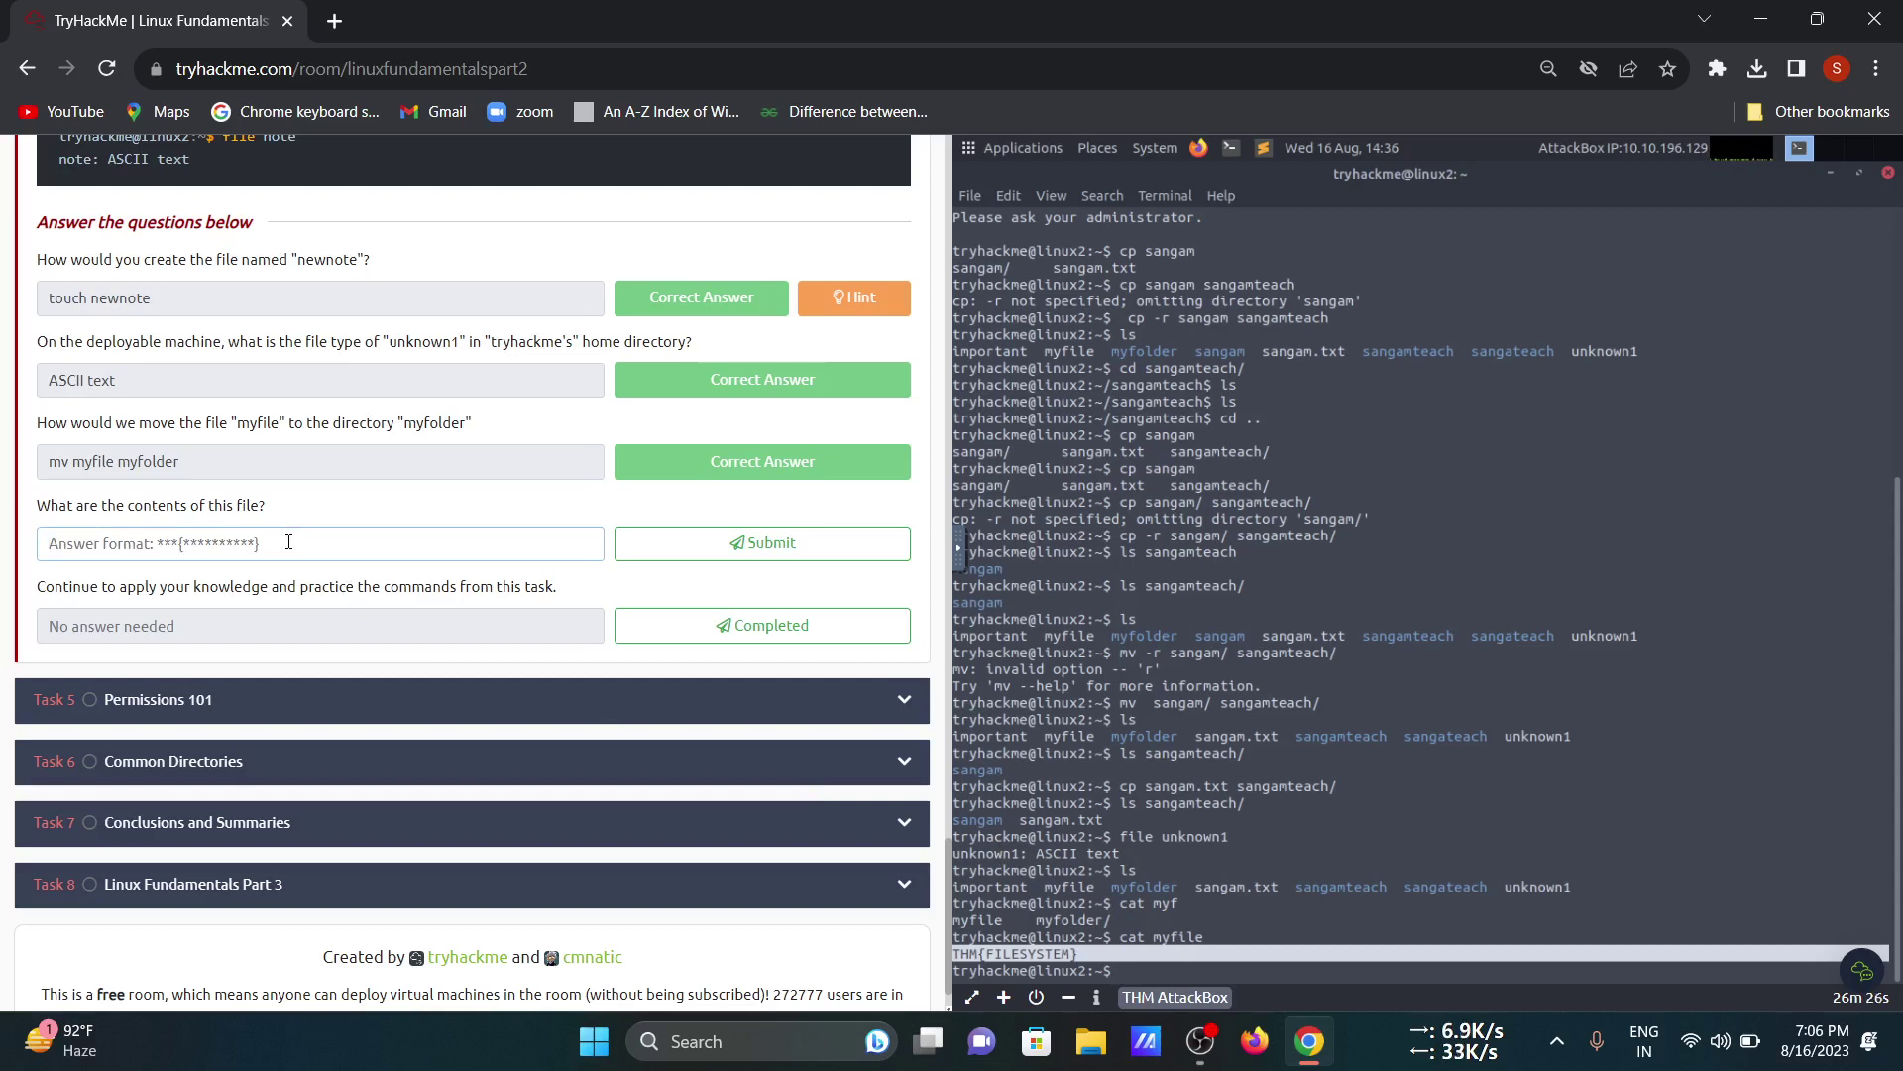
# Type the FILESYSTEM flag by hand and submit it; the mistyped flag is rejected.
pyautogui.write('THM')
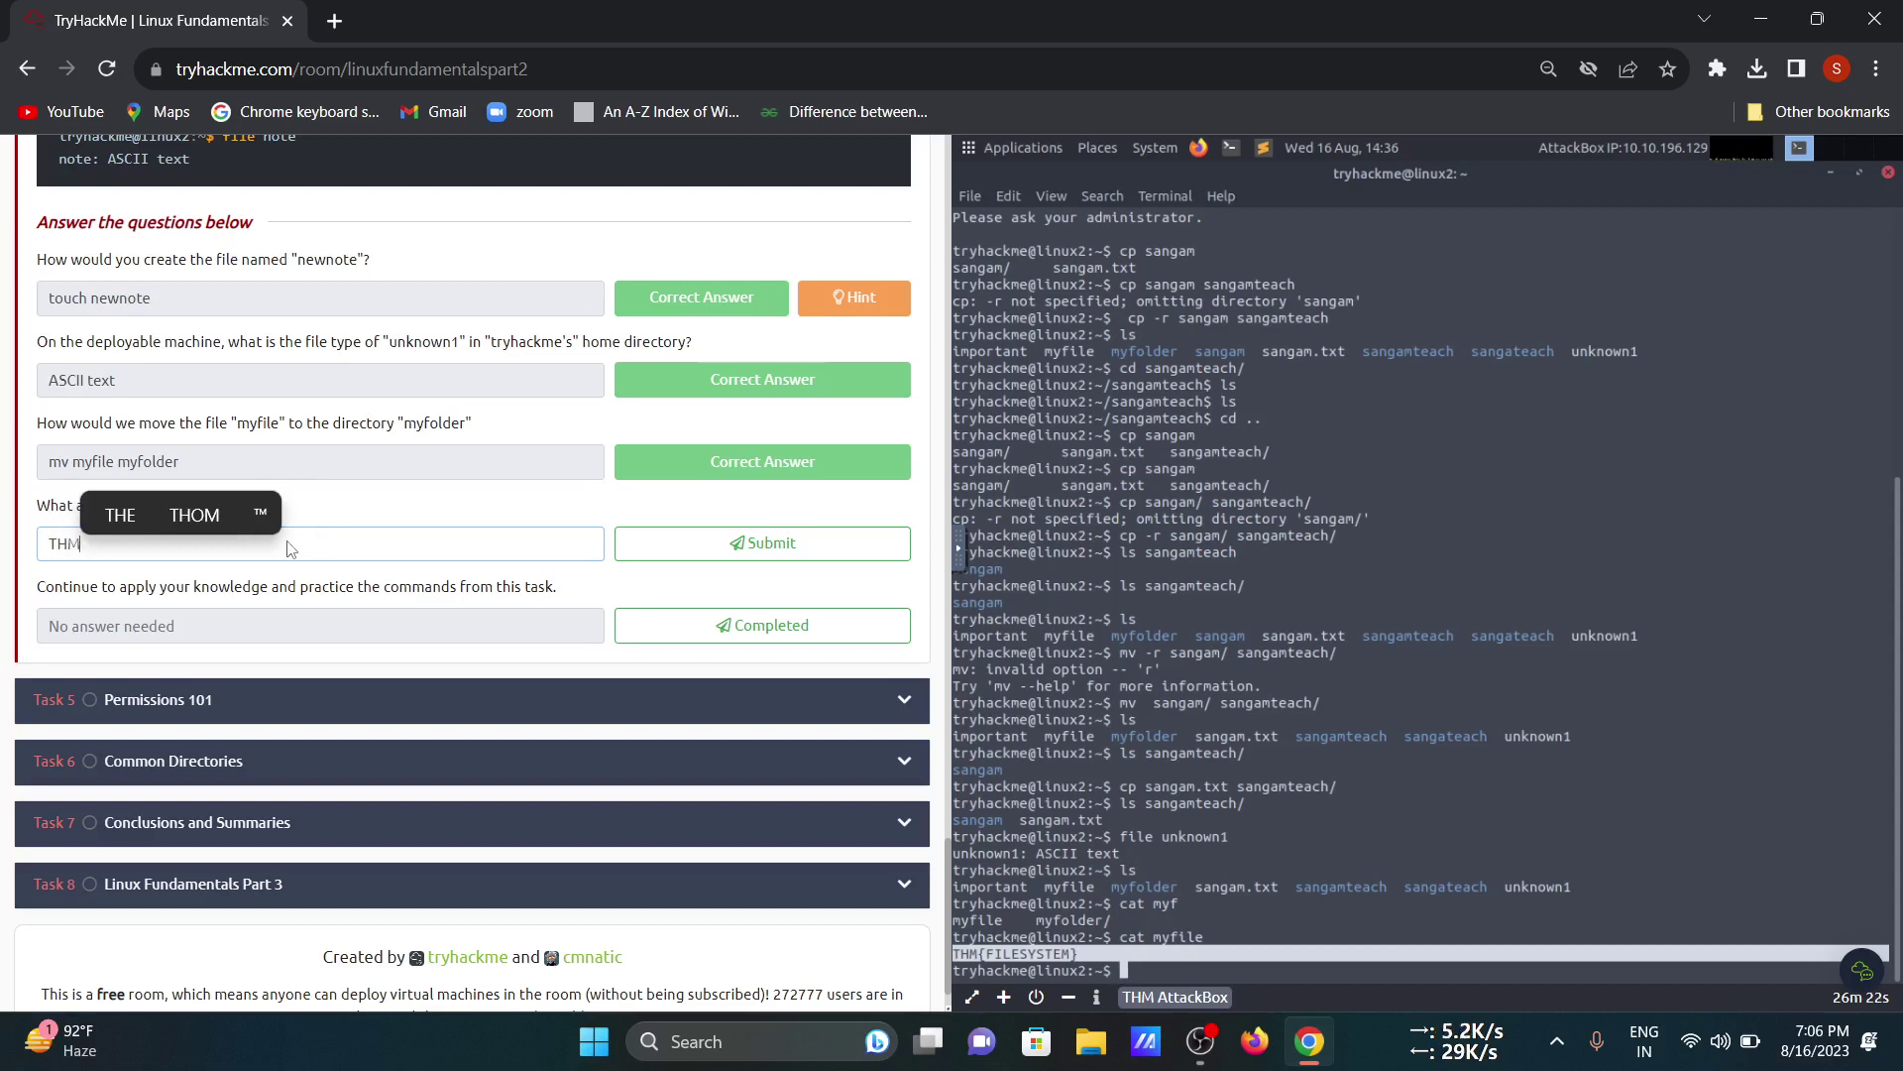
pyautogui.press('XF86MonBrightnessUp')
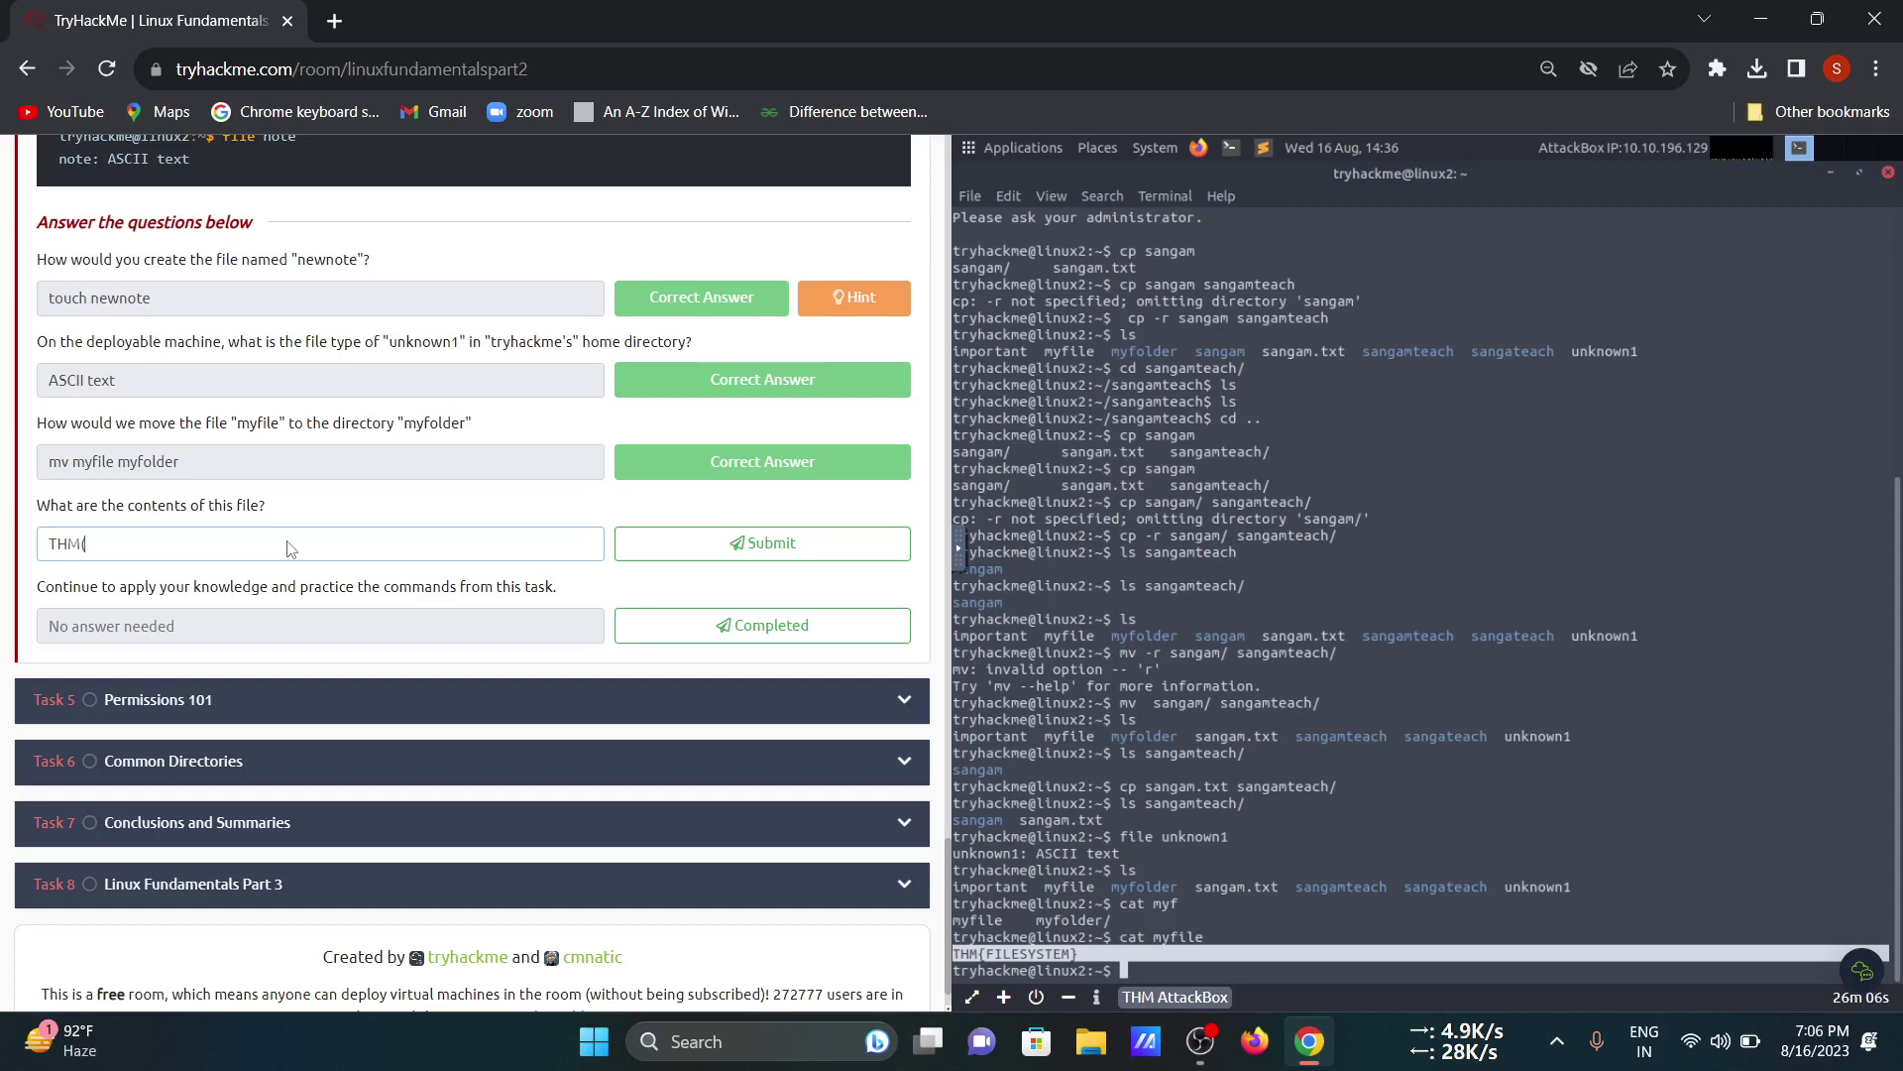
pyautogui.write('{}')
pyautogui.press('Left')
pyautogui.write('FILE')
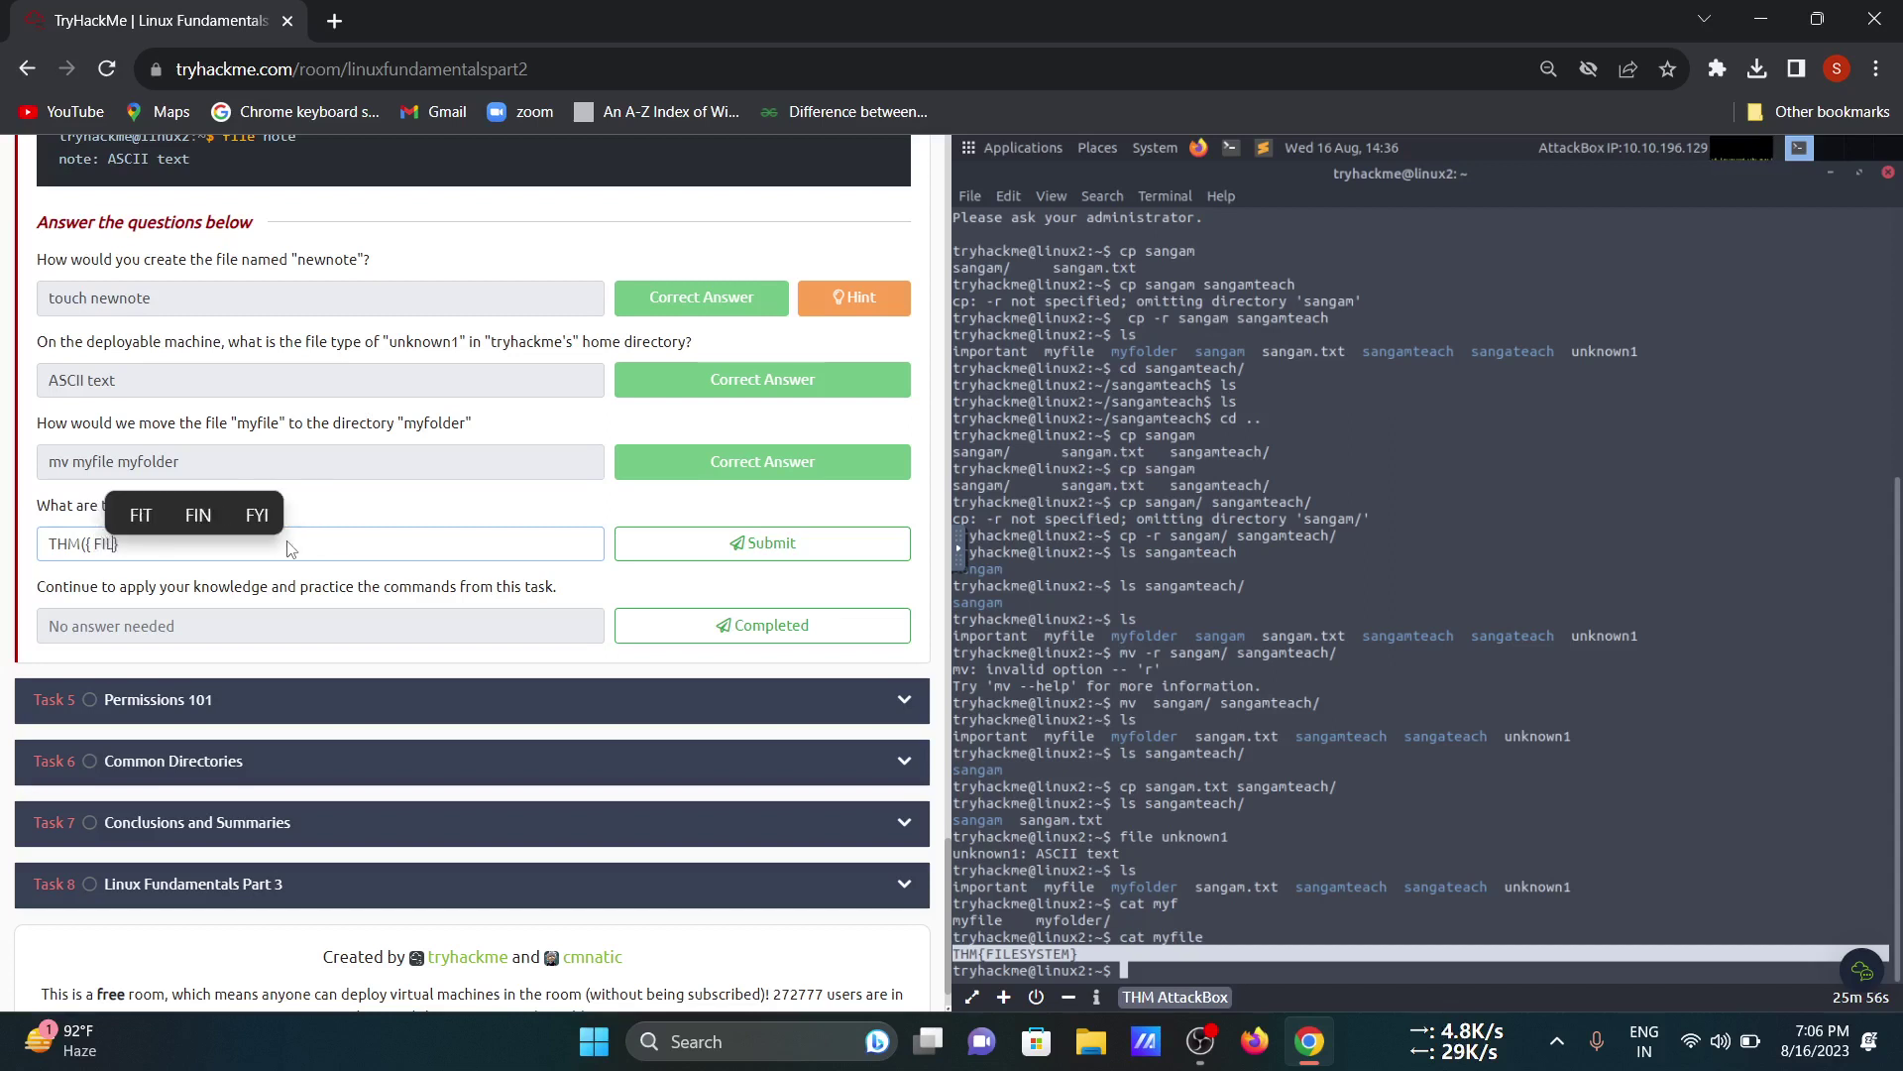
pyautogui.write('SY')
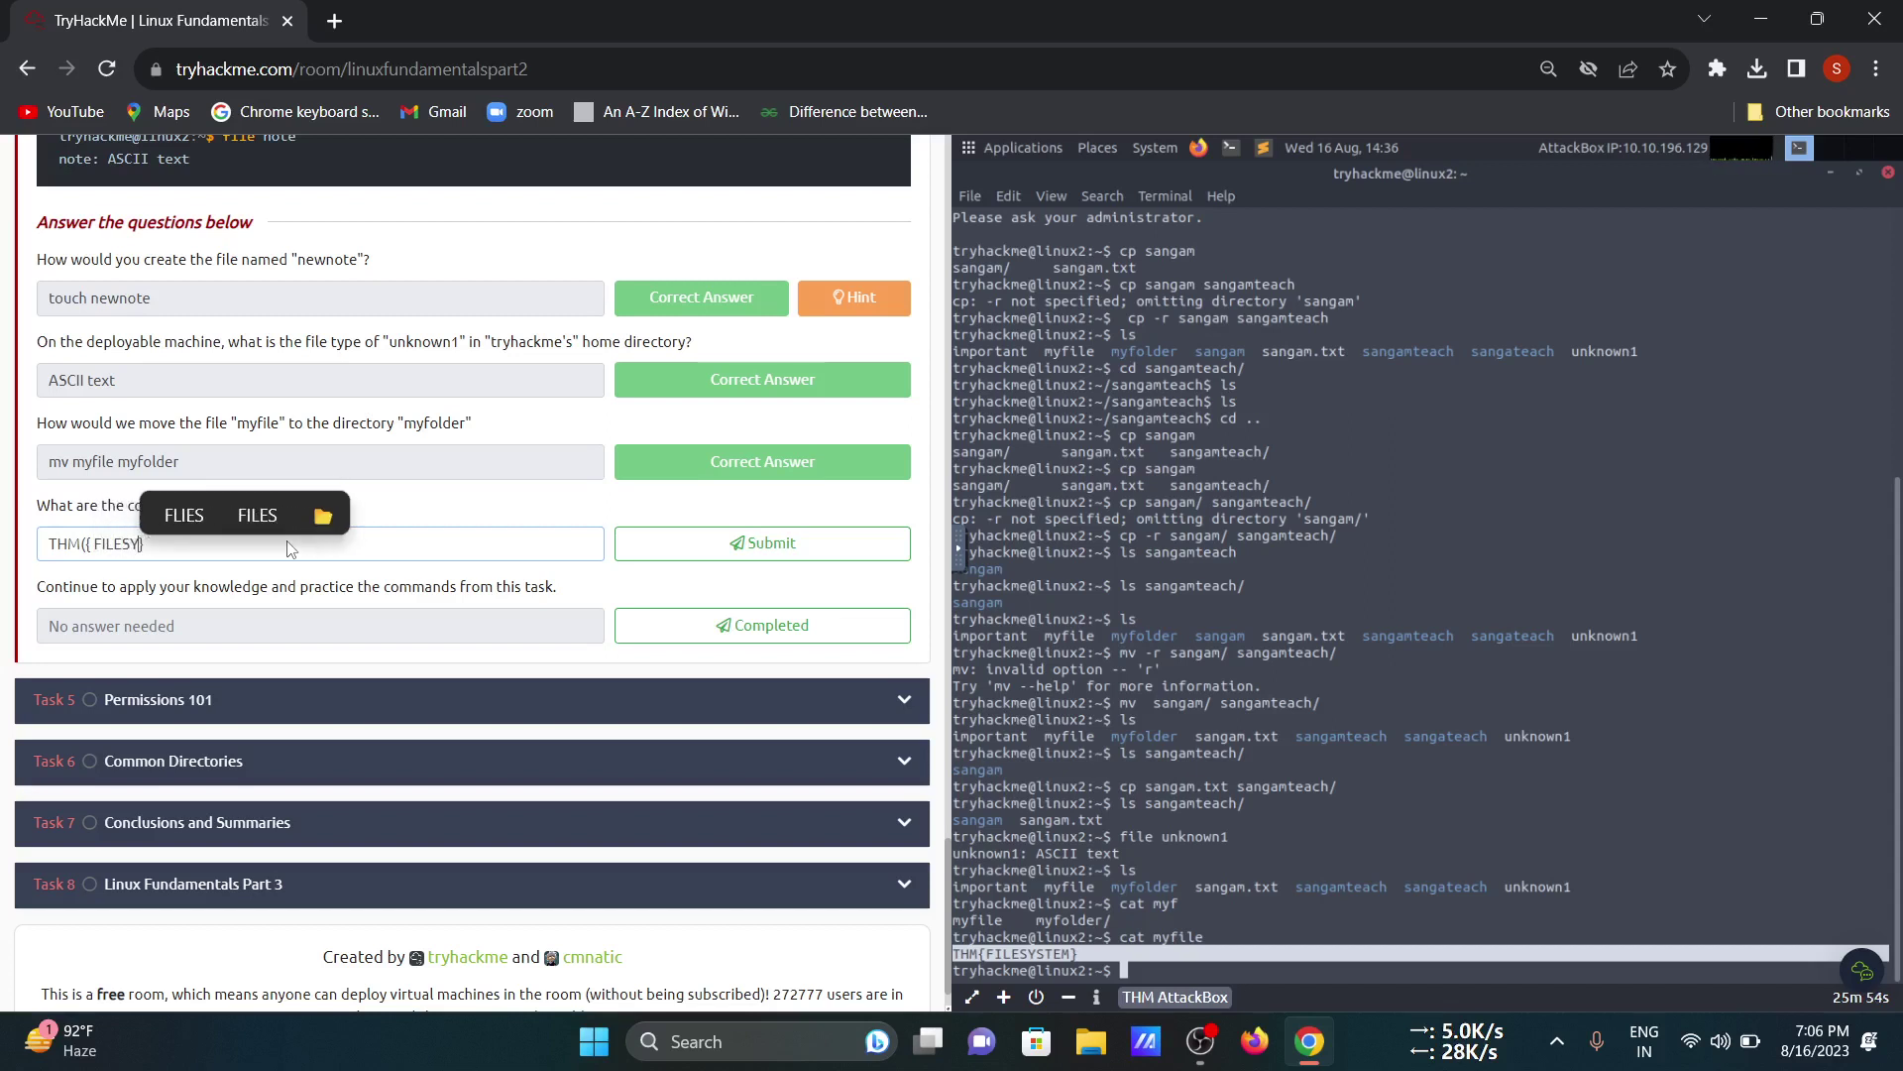
pyautogui.write('STE,')
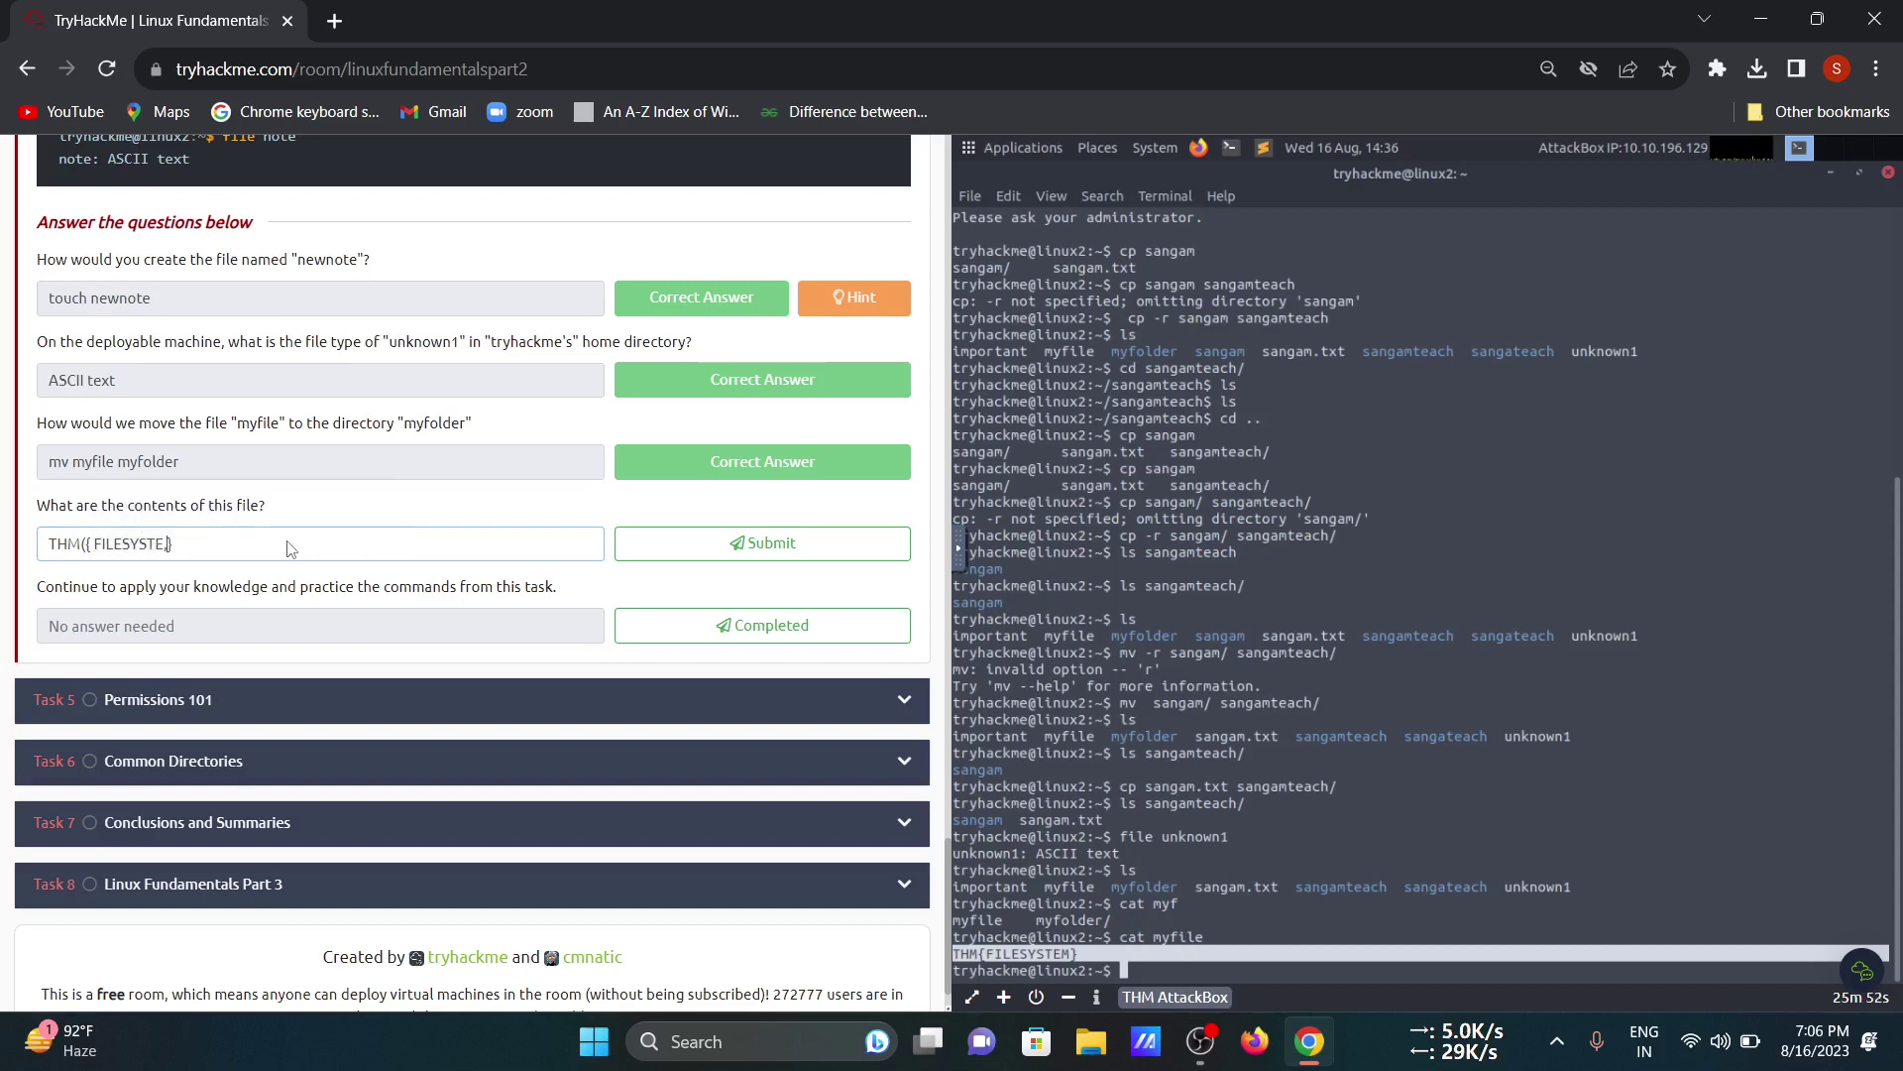
pyautogui.write('M')
pyautogui.press('Return')
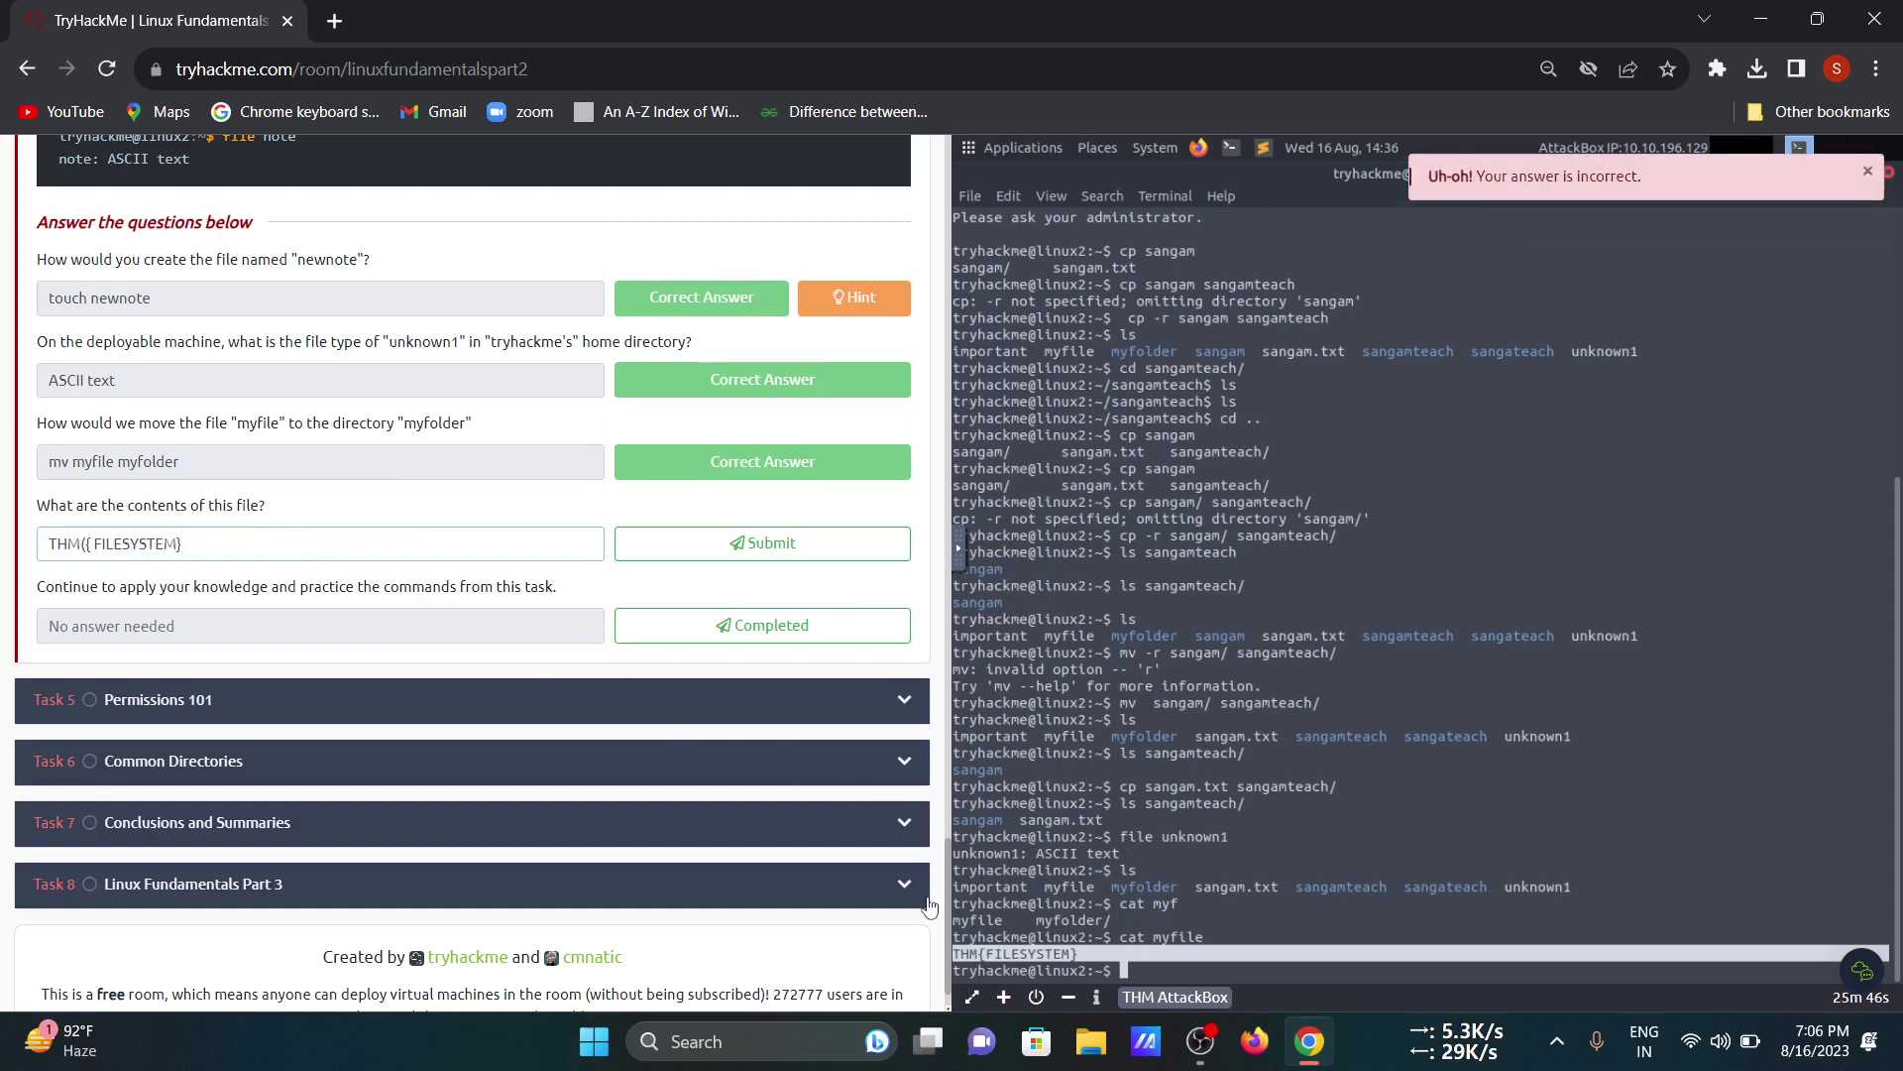
# Remove the stray space so THM{FILESYSTEM} is accepted, then mark the final practice question Completed.
pyautogui.click(973, 954)
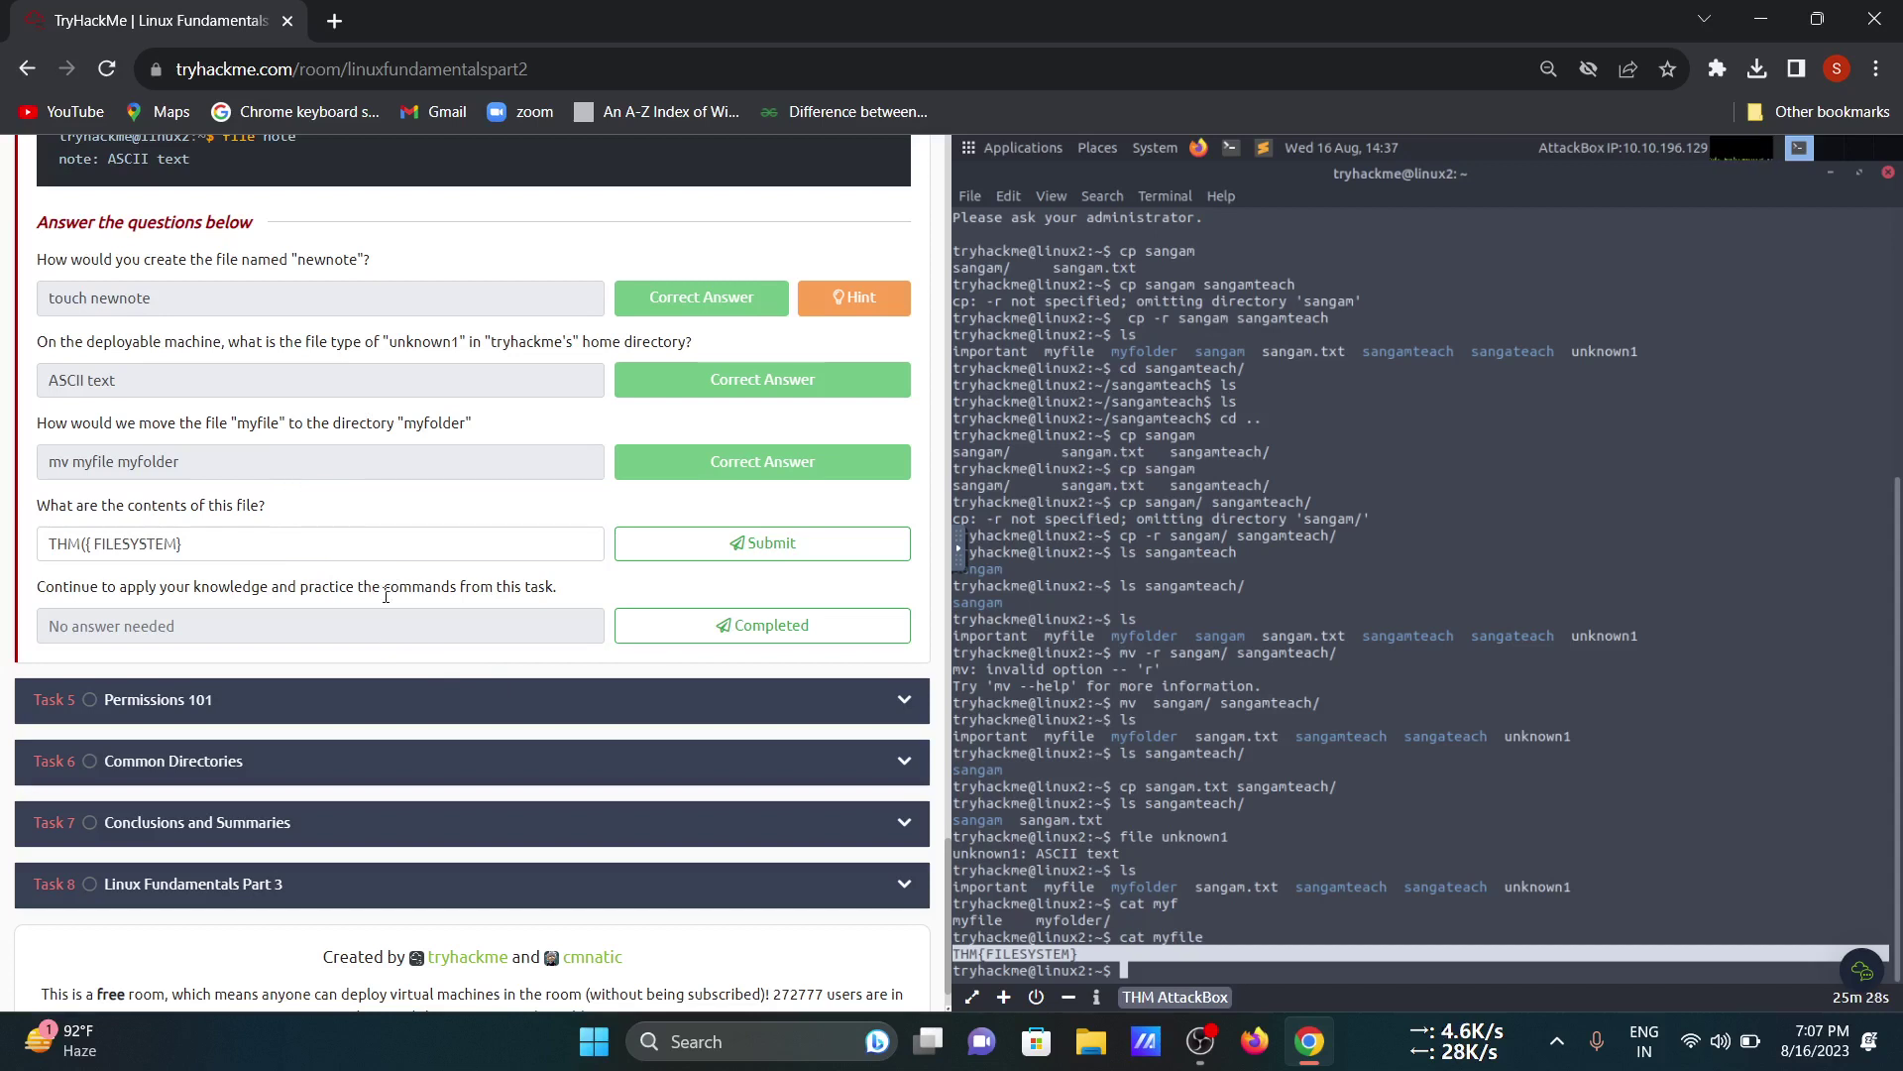
pyautogui.click(202, 1068)
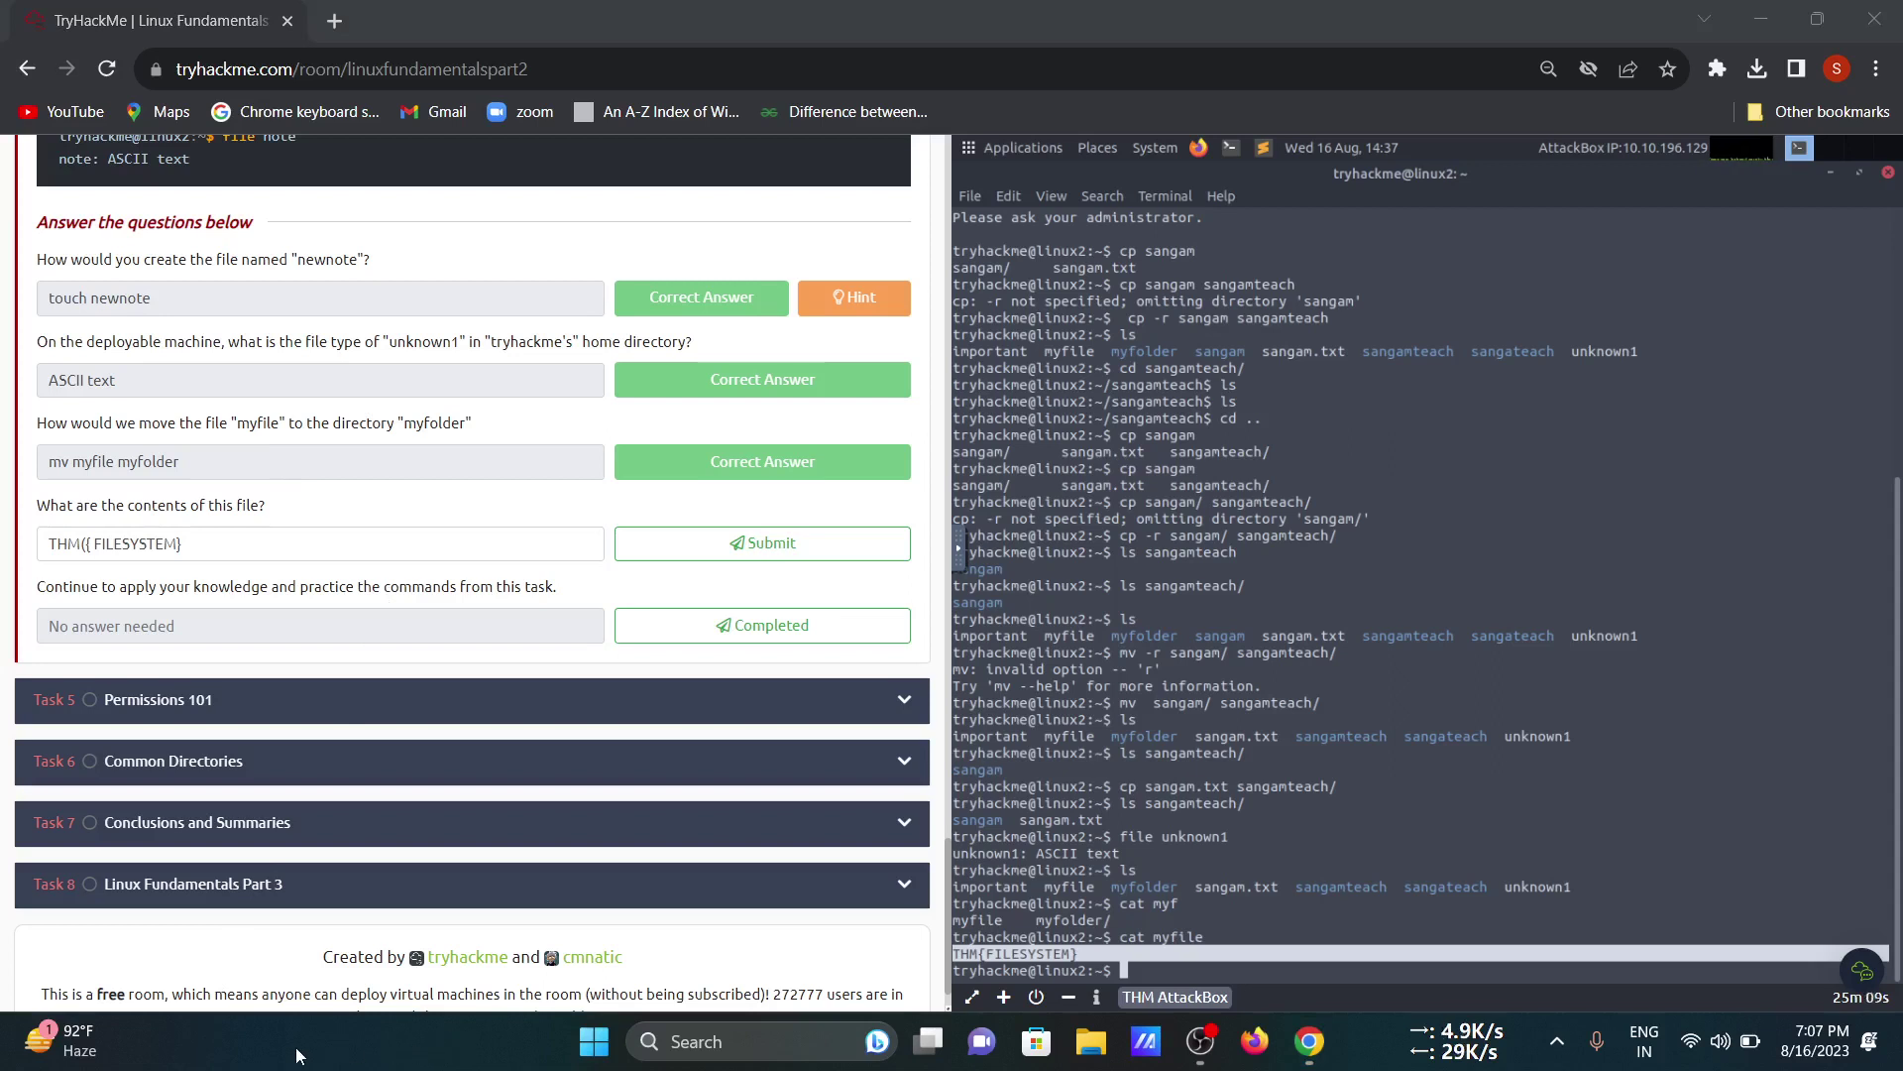
pyautogui.click(86, 541)
pyautogui.press('Delete')
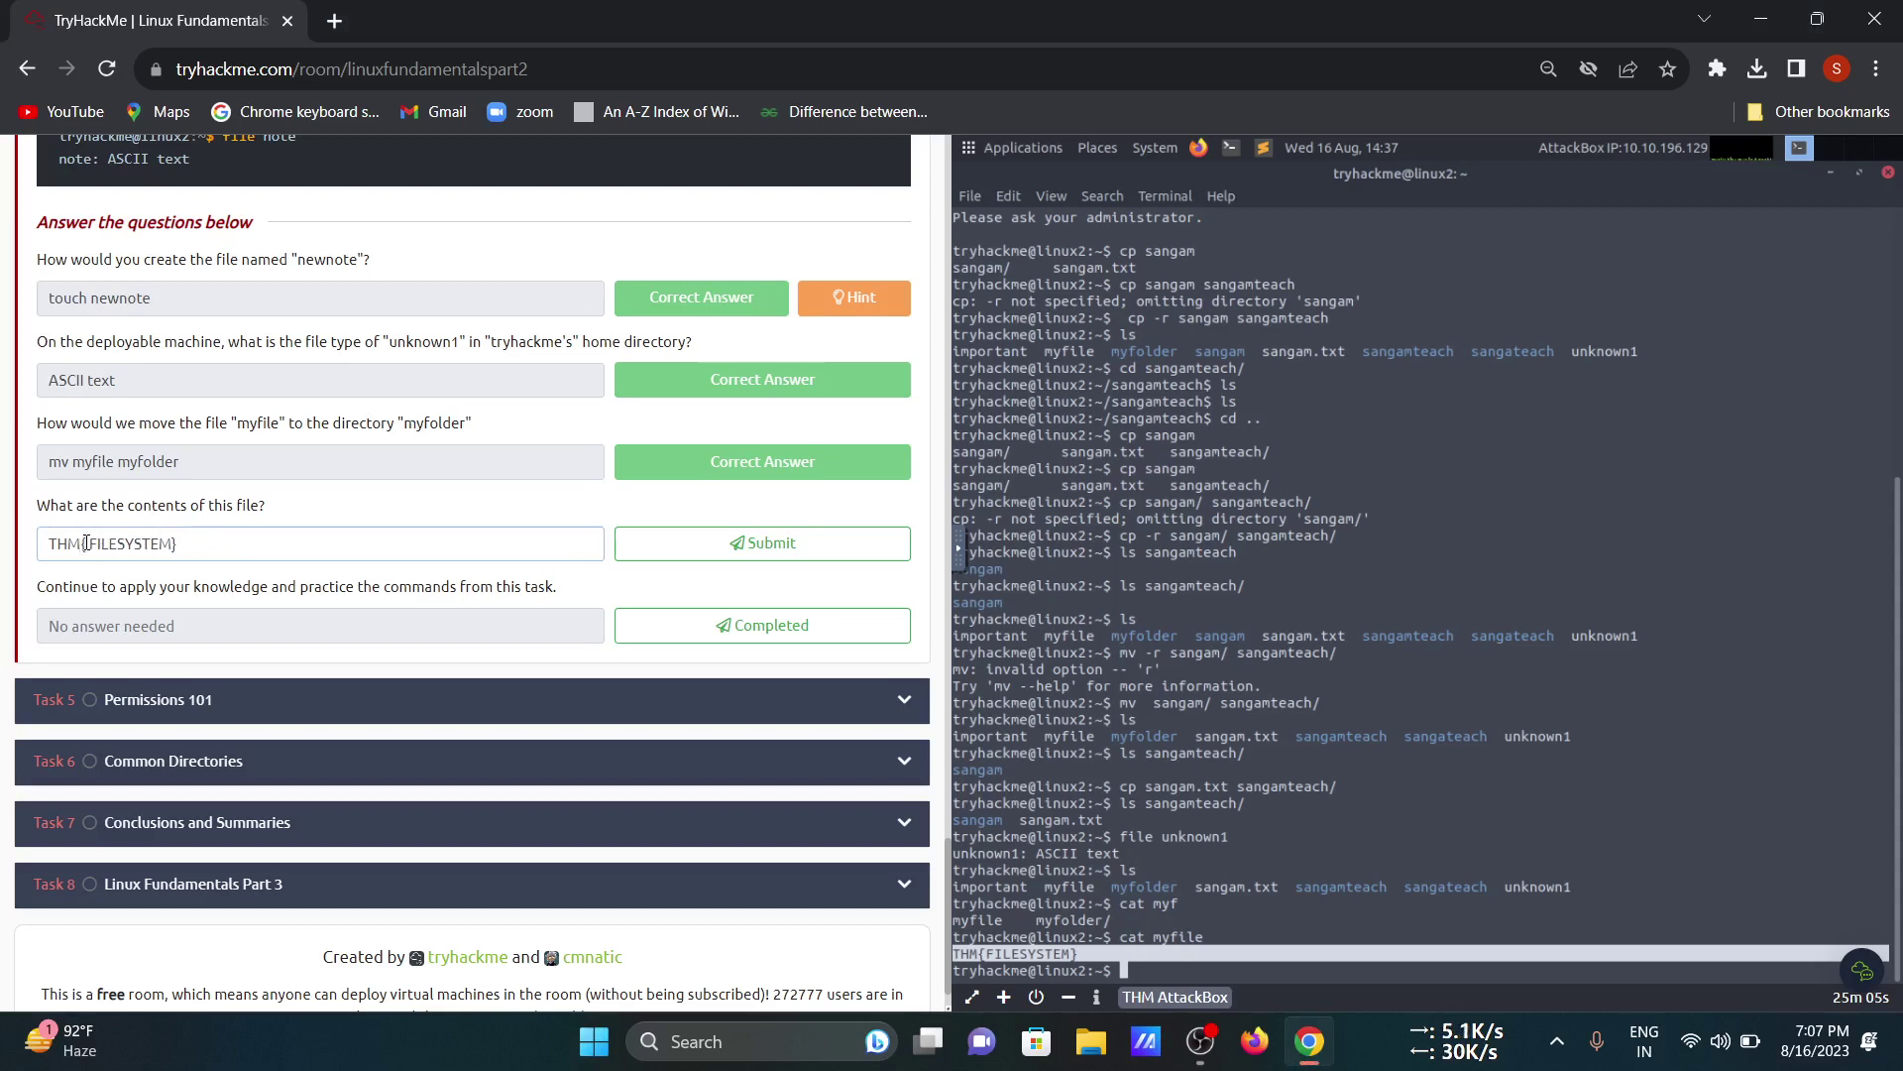
pyautogui.press('Return')
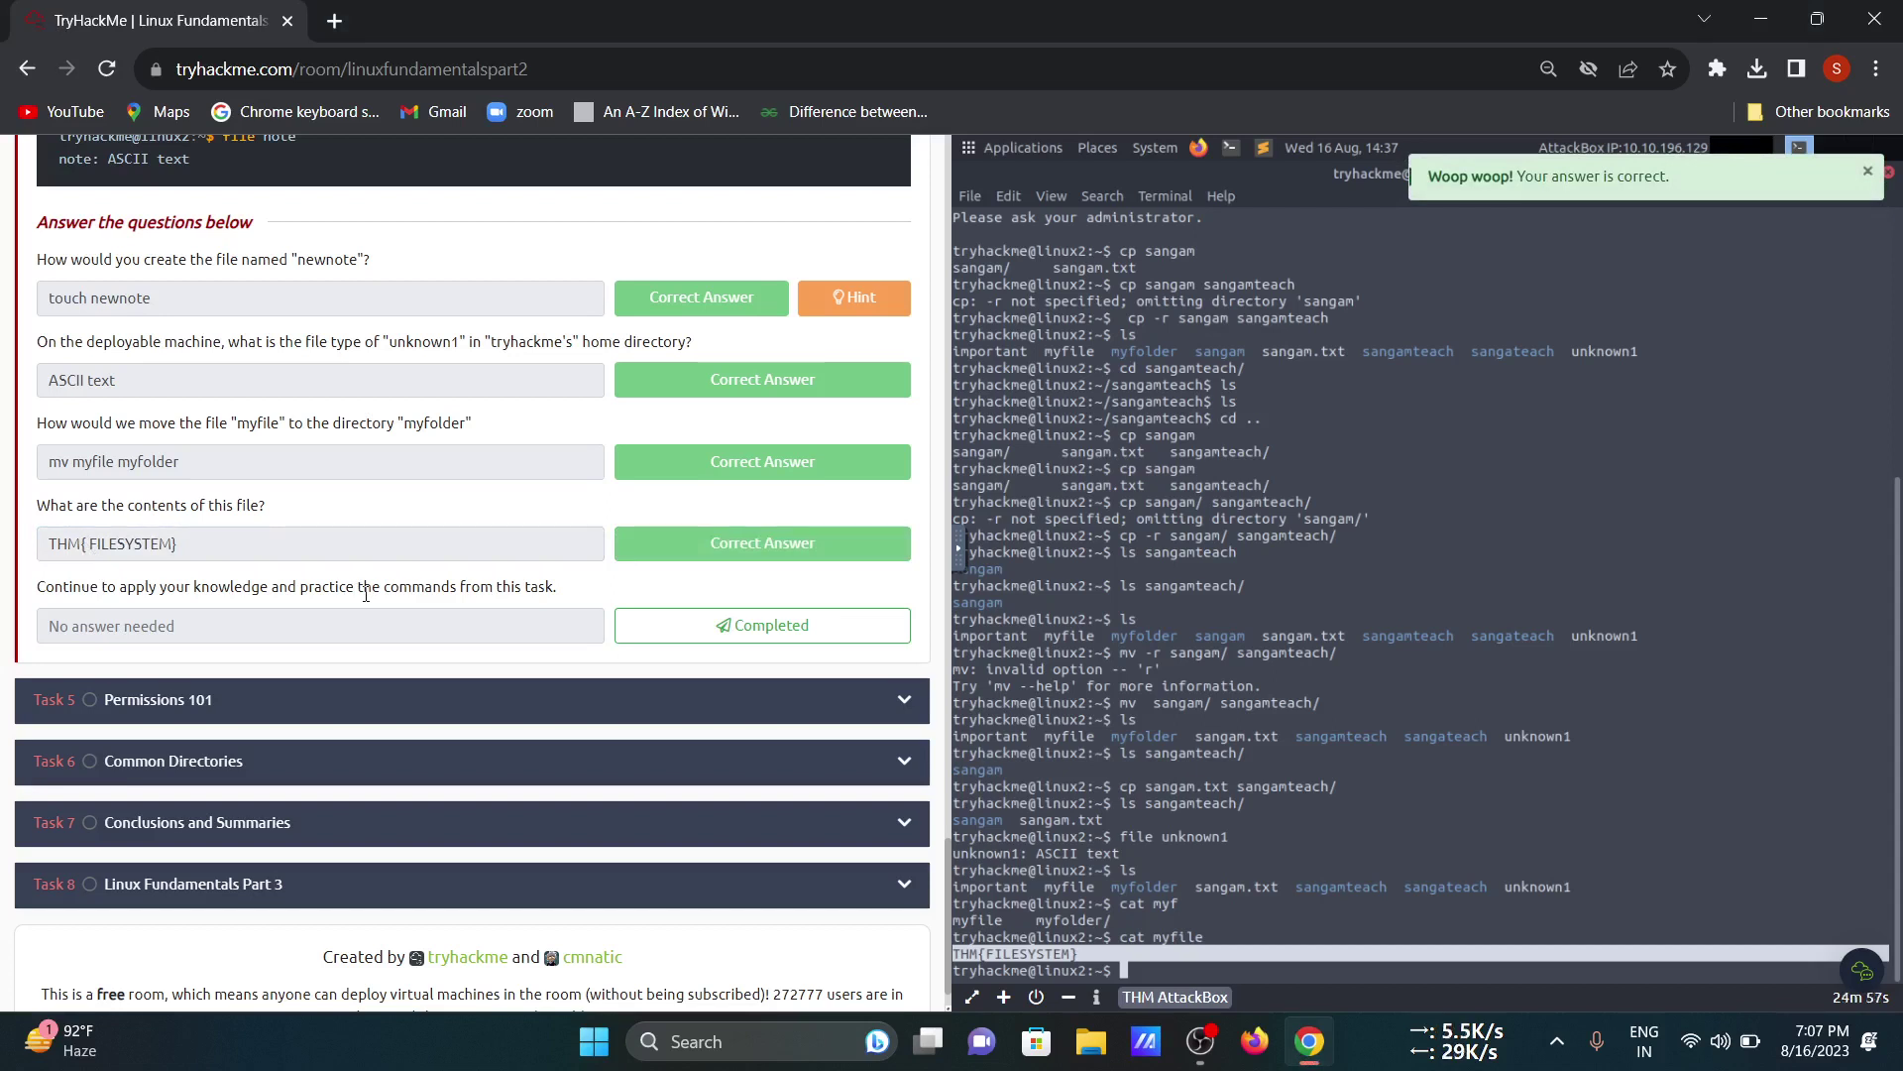
pyautogui.click(646, 635)
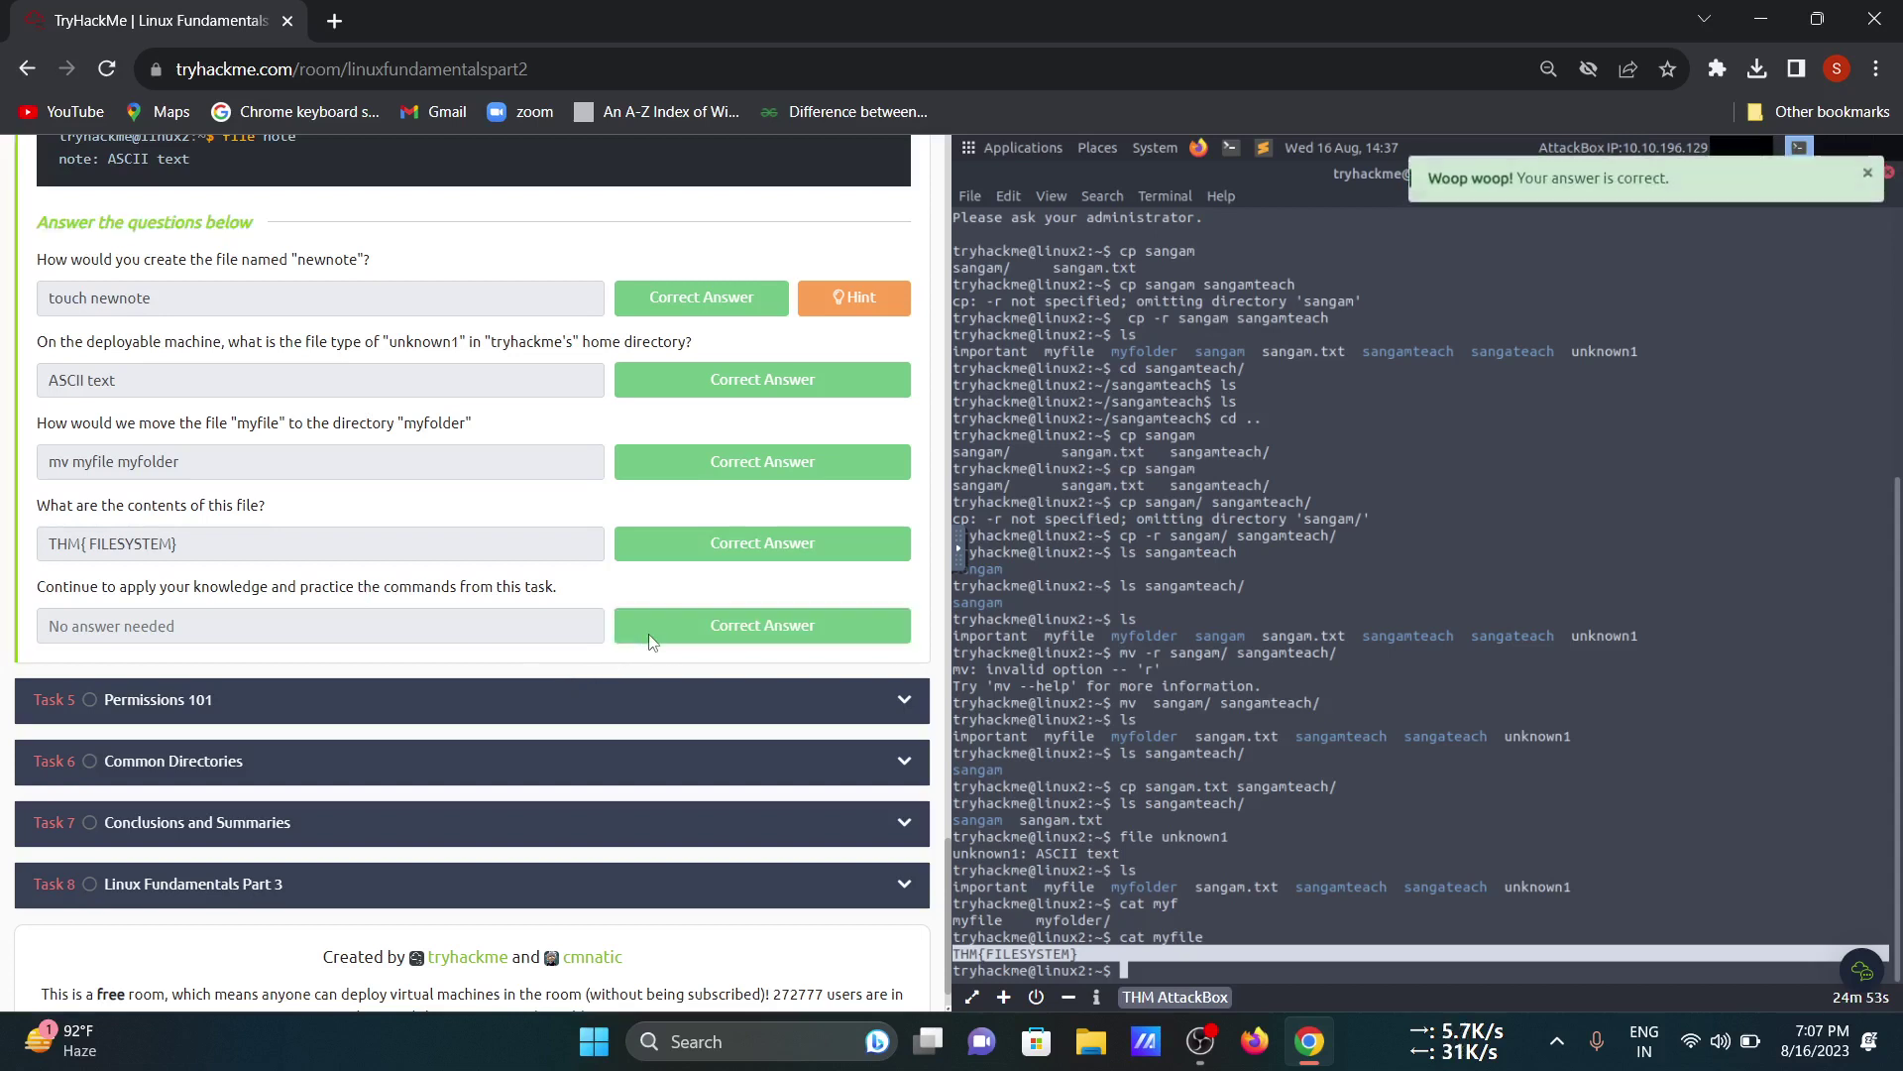
# Expand Task 5 'Permissions 101', read through its su explanation, and focus the AttackBox terminal.
pyautogui.click(639, 710)
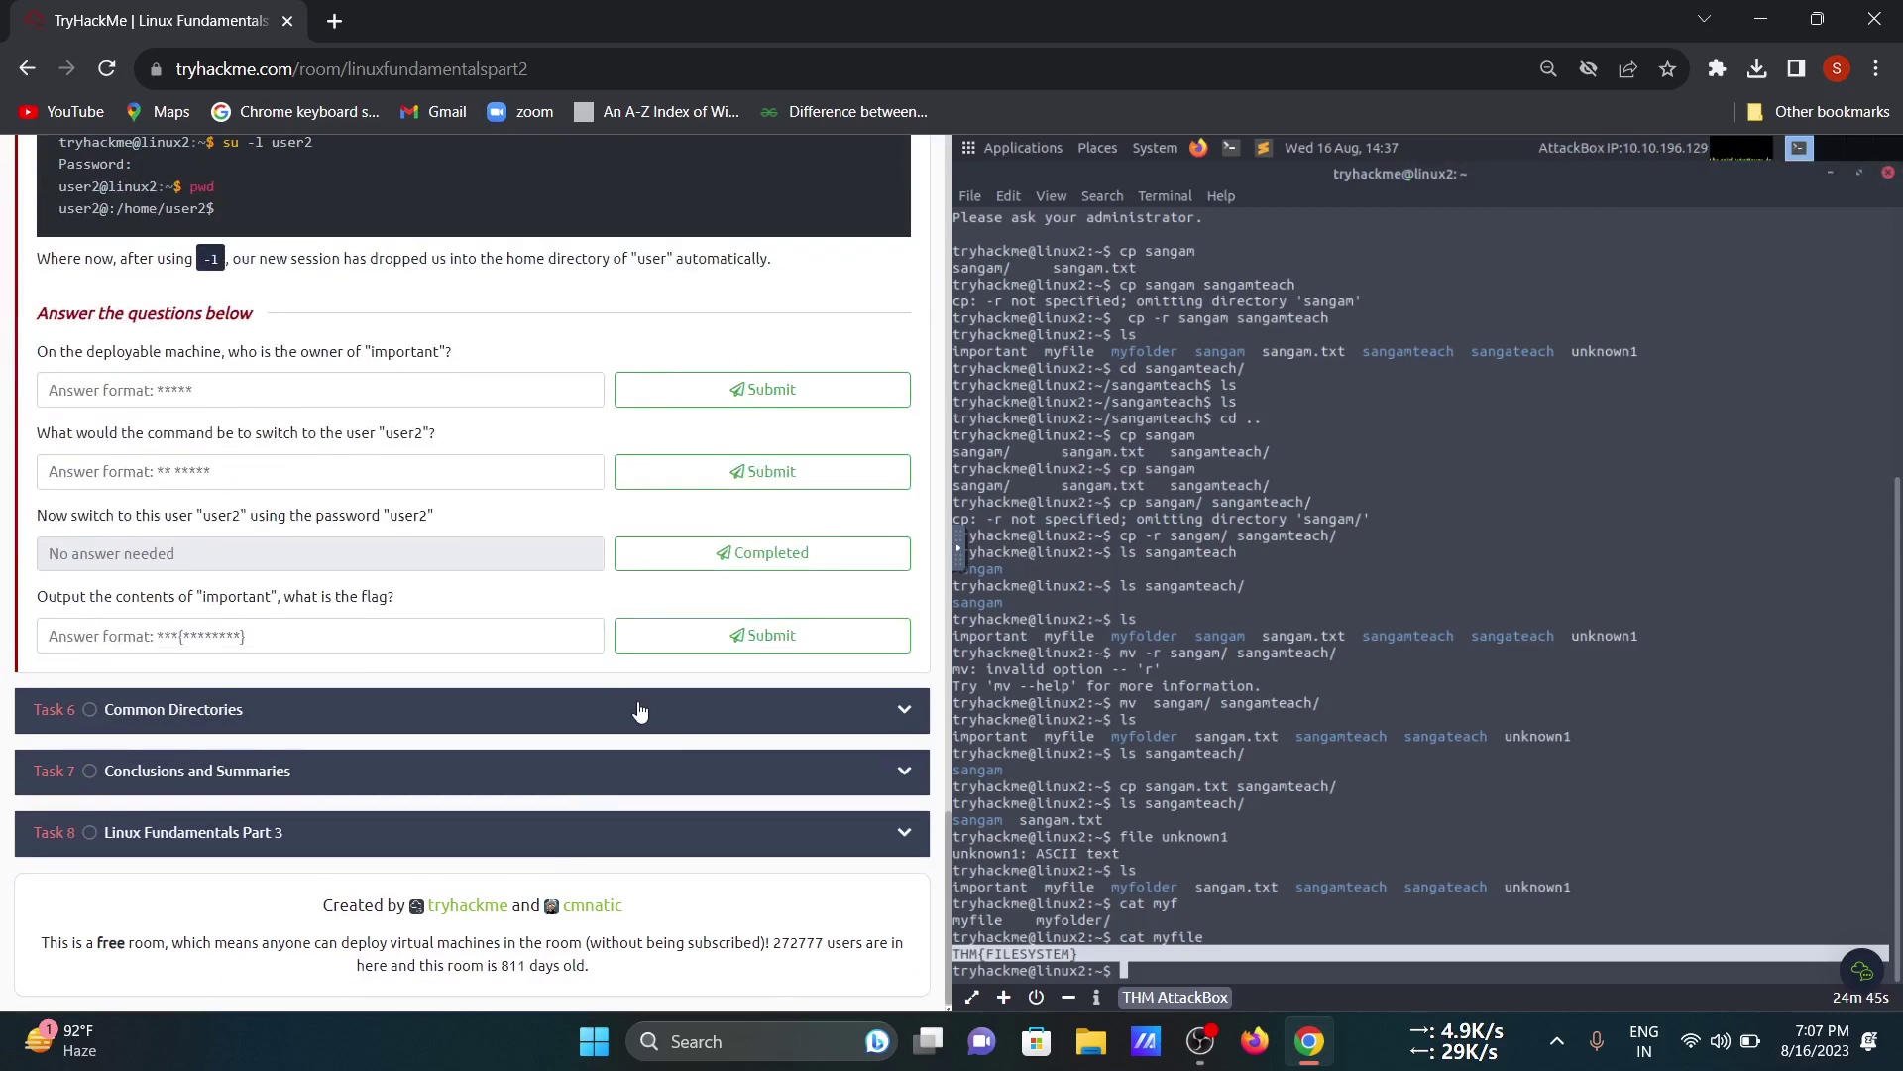
pyautogui.scroll(5, 639, 710)
pyautogui.scroll(5, 638, 710)
pyautogui.scroll(5, 639, 710)
pyautogui.scroll(3, 639, 711)
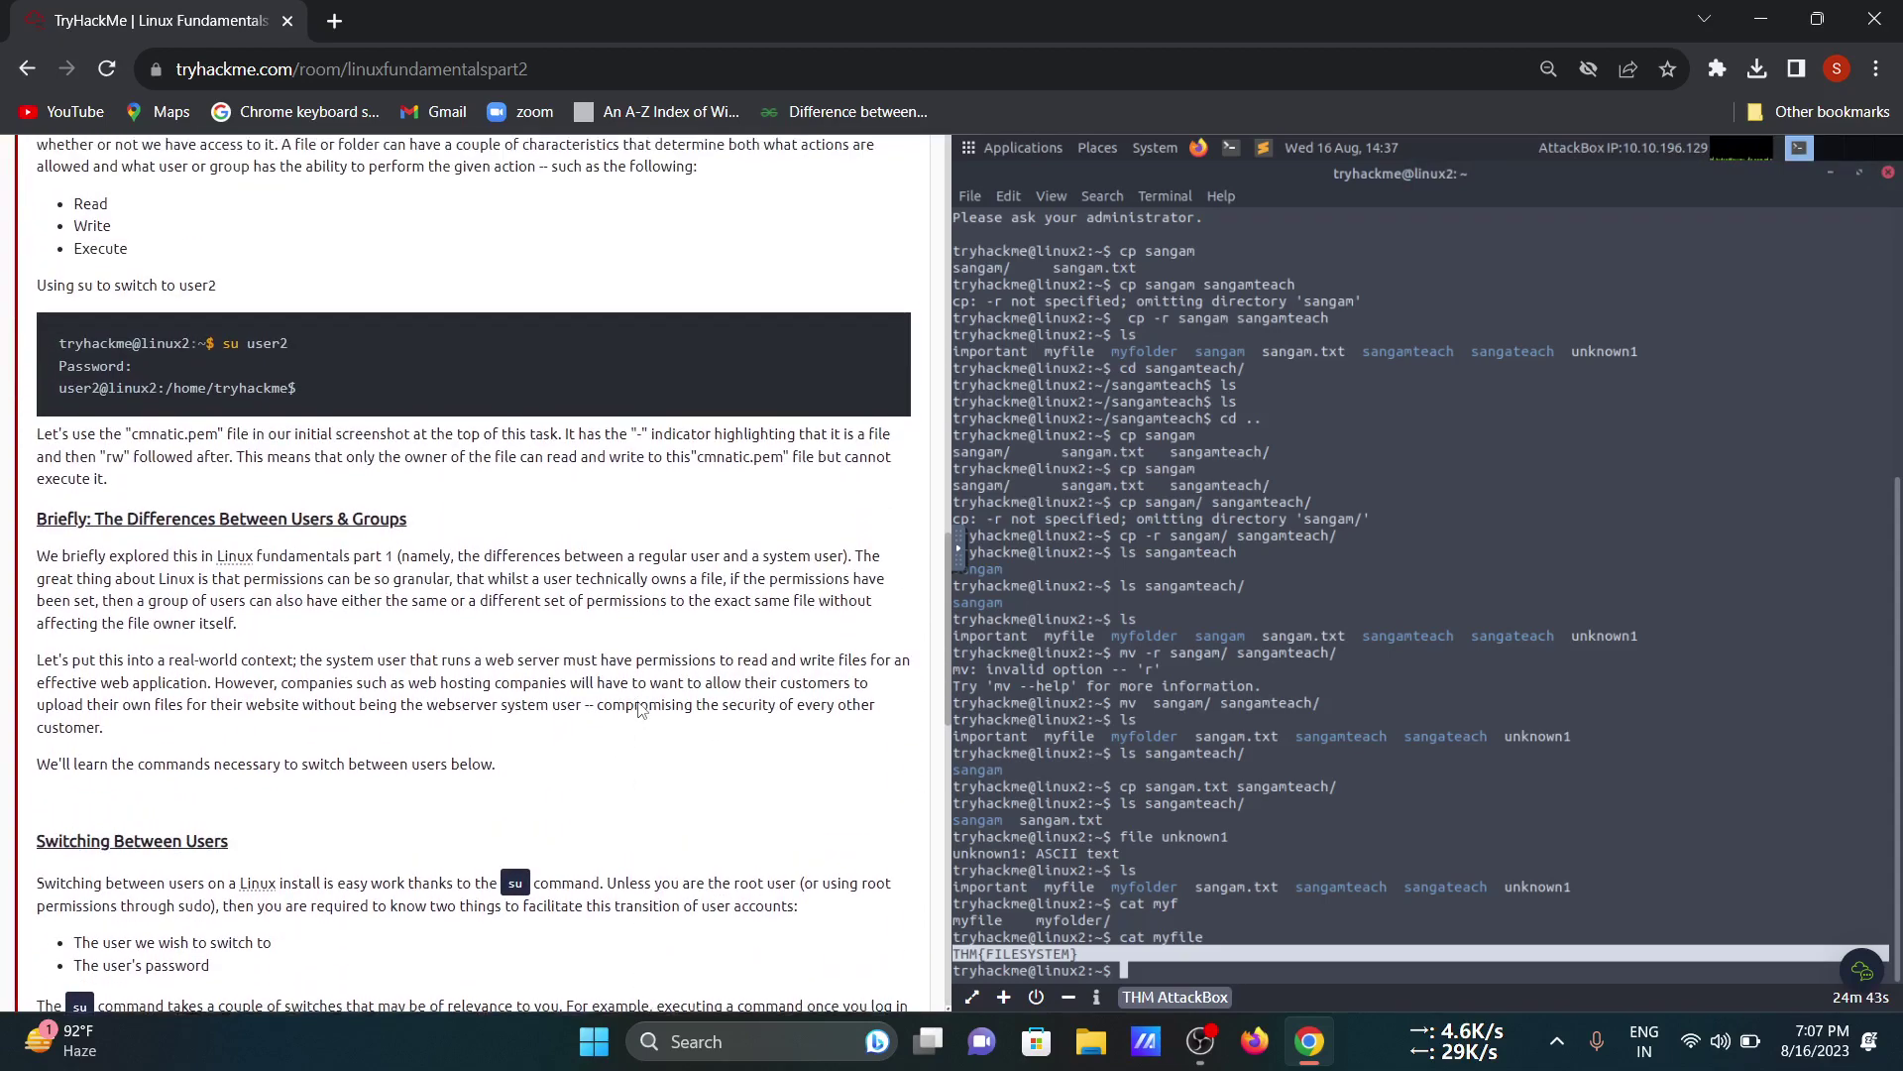
pyautogui.scroll(1, 639, 708)
pyautogui.scroll(3, 638, 708)
pyautogui.scroll(2, 638, 708)
pyautogui.scroll(1, 638, 708)
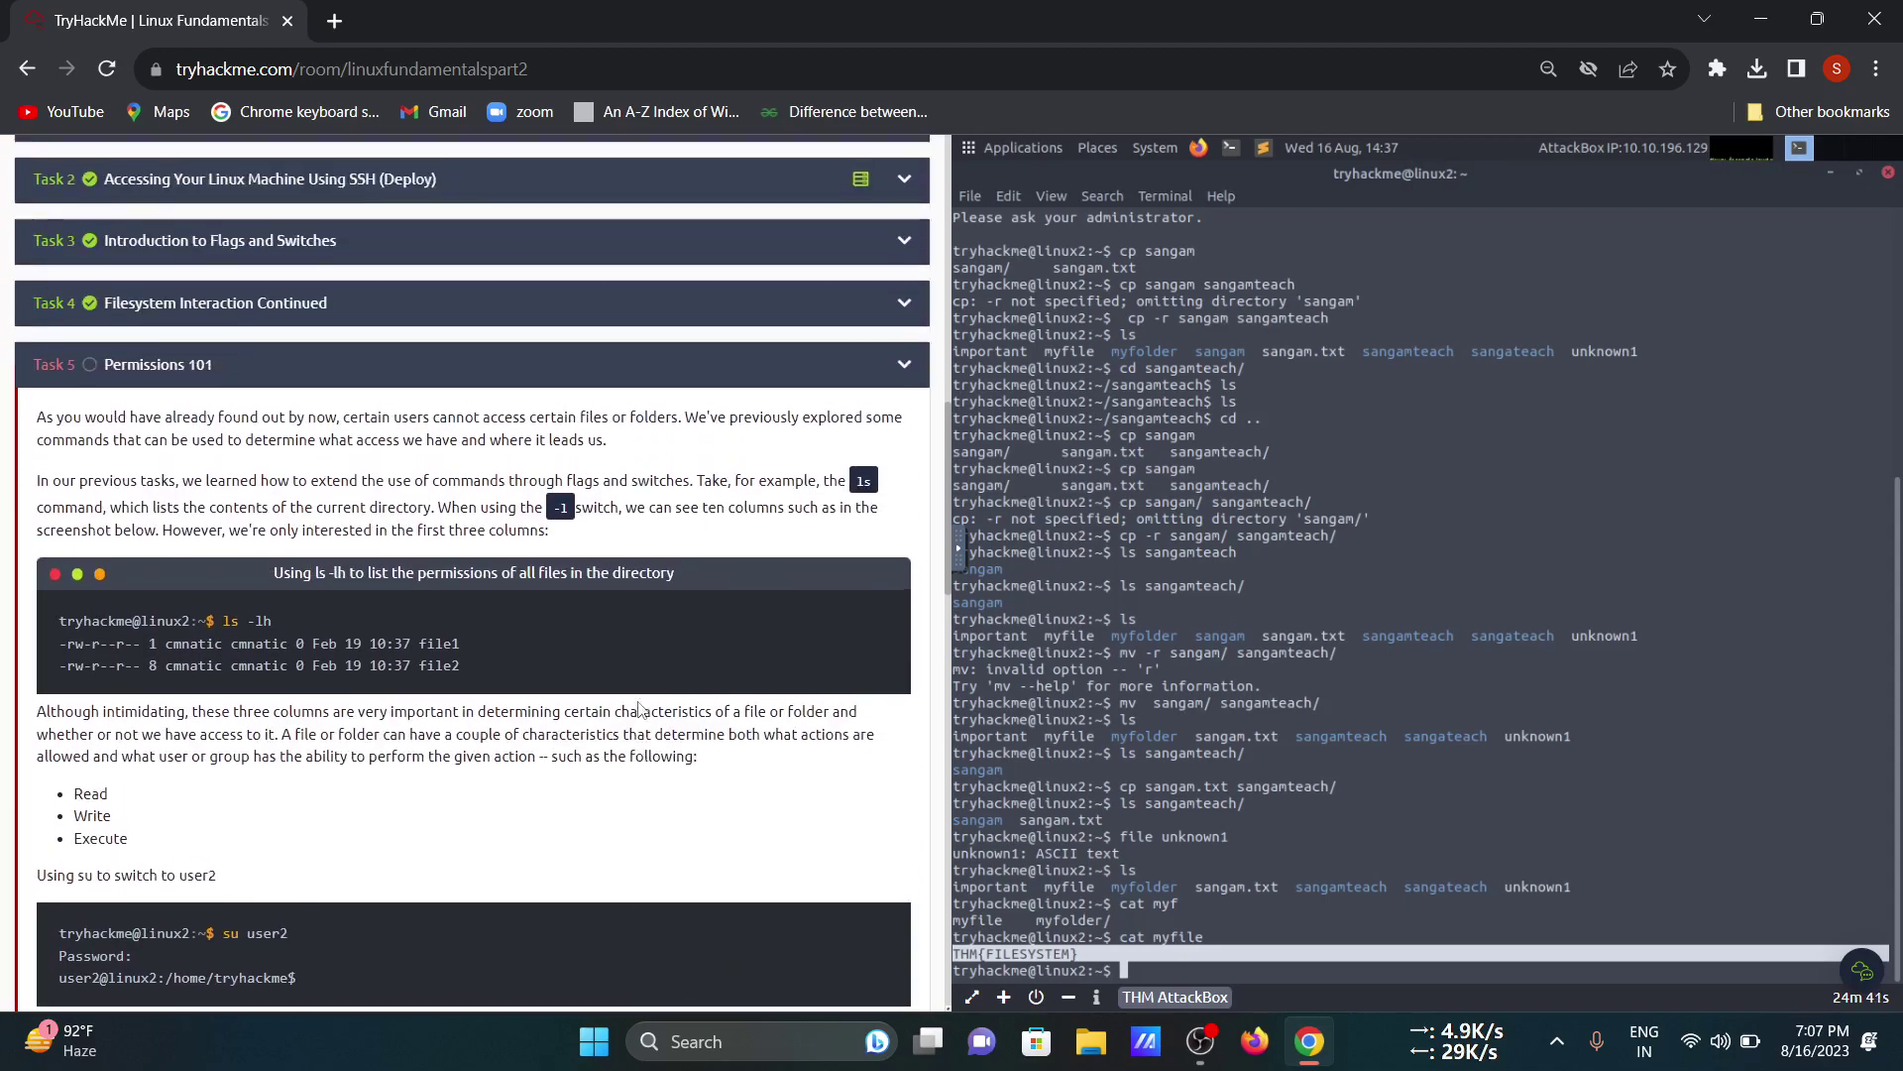
pyautogui.scroll(1, 639, 710)
pyautogui.scroll(-1, 639, 710)
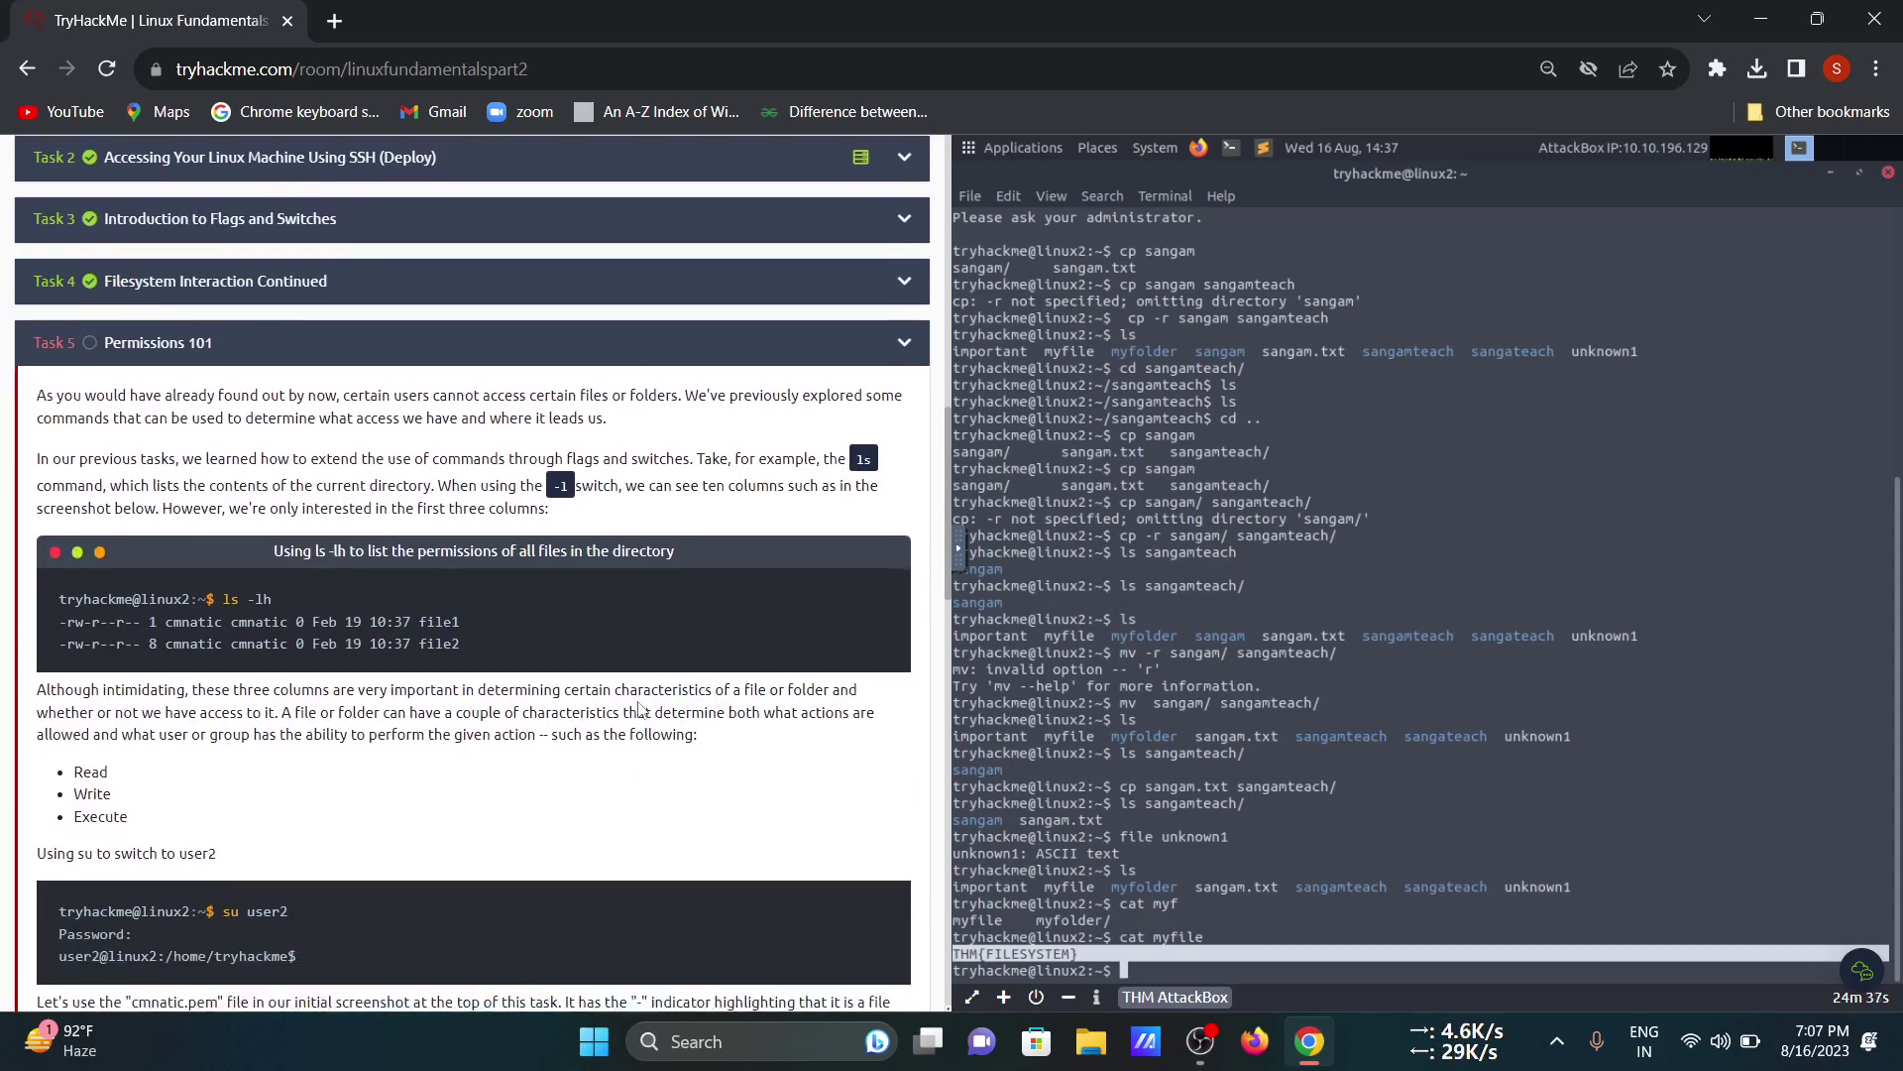
pyautogui.scroll(-2, 639, 710)
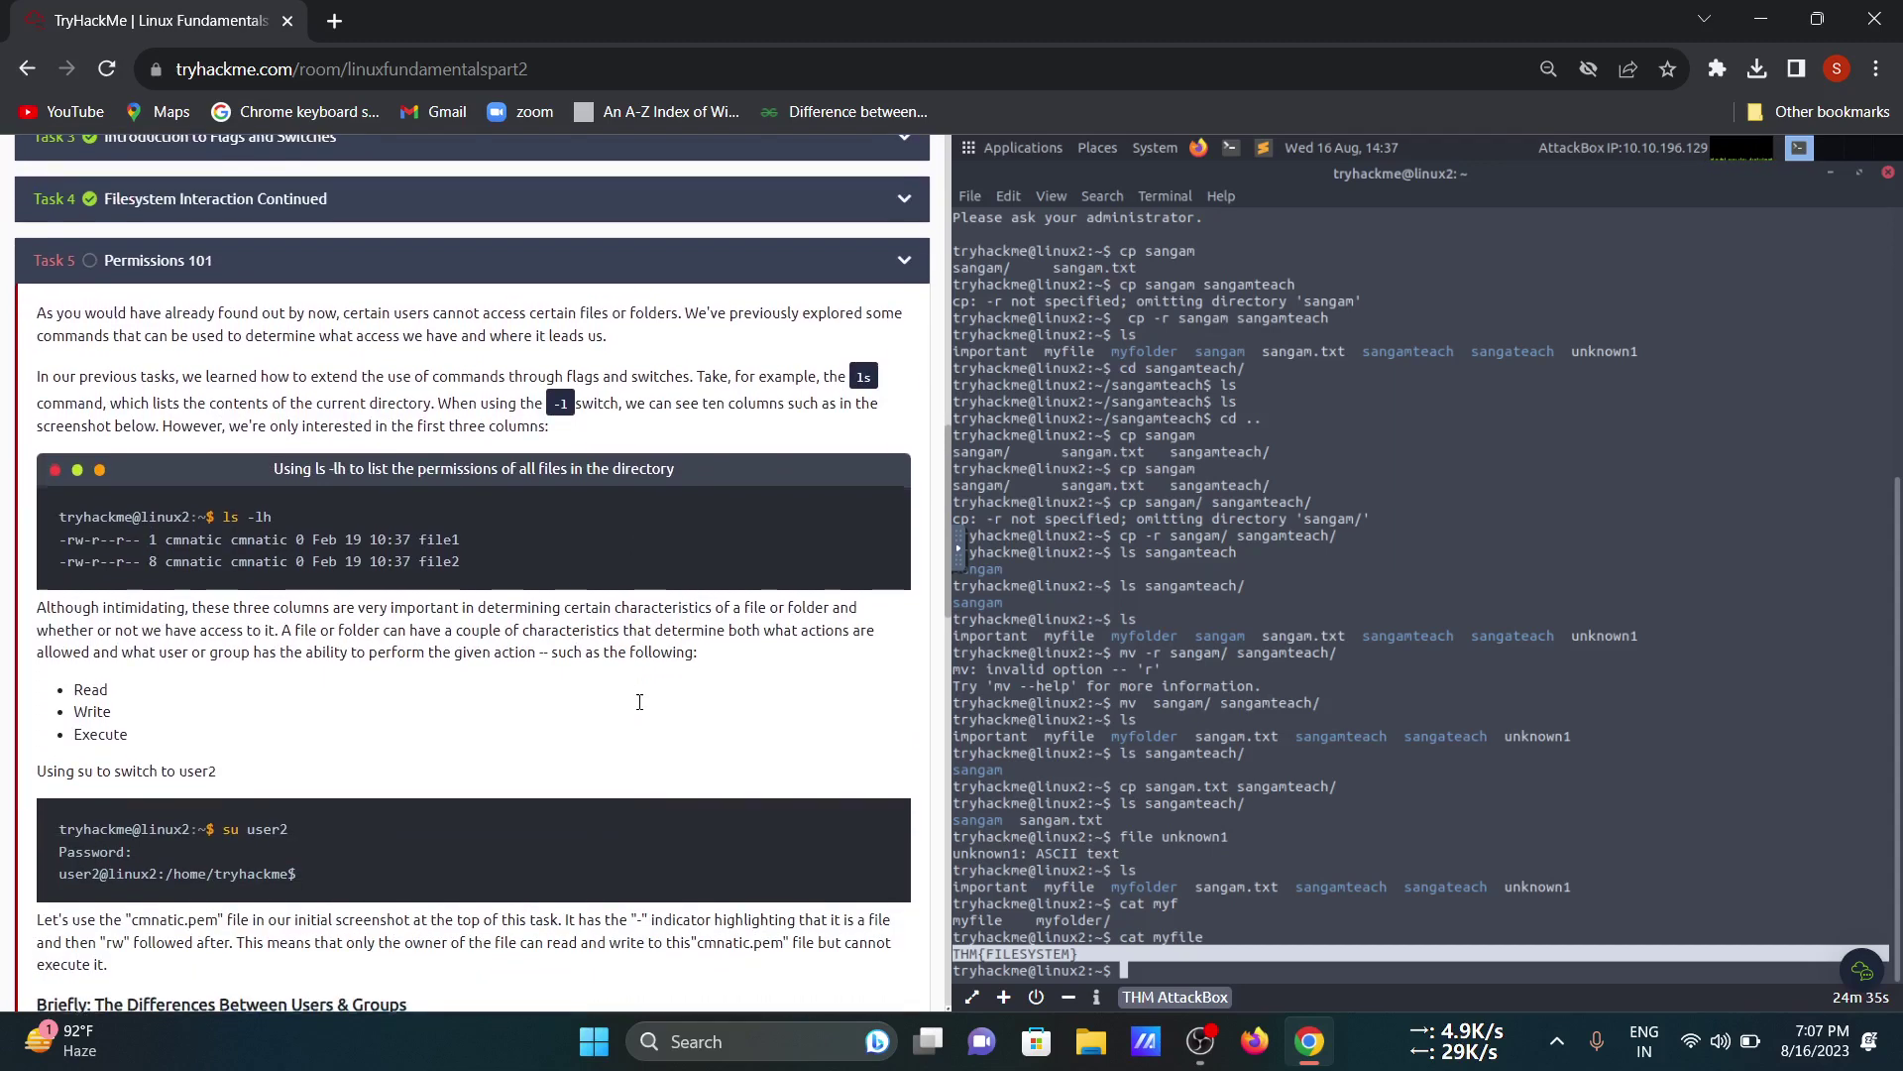
pyautogui.scroll(-1, 638, 710)
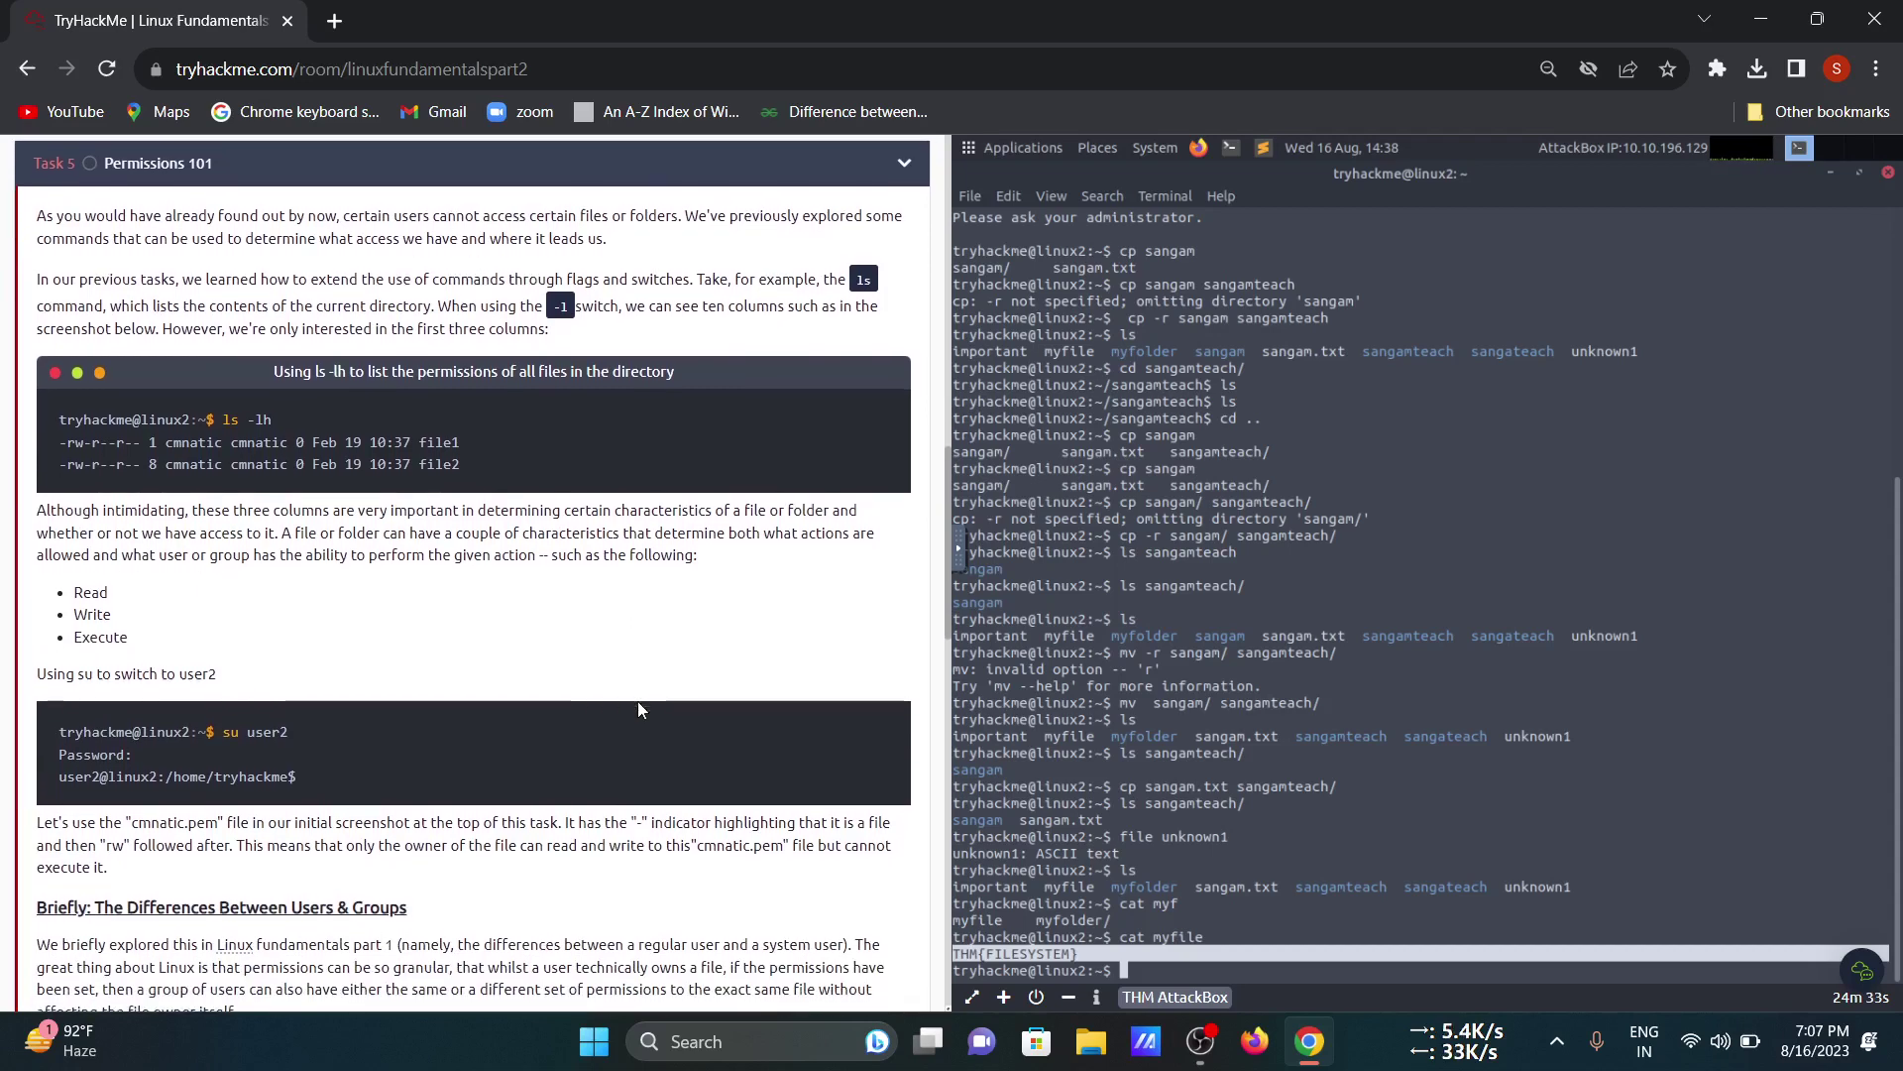
pyautogui.scroll(-1, 638, 710)
pyautogui.scroll(-1, 638, 710)
pyautogui.scroll(-1, 638, 710)
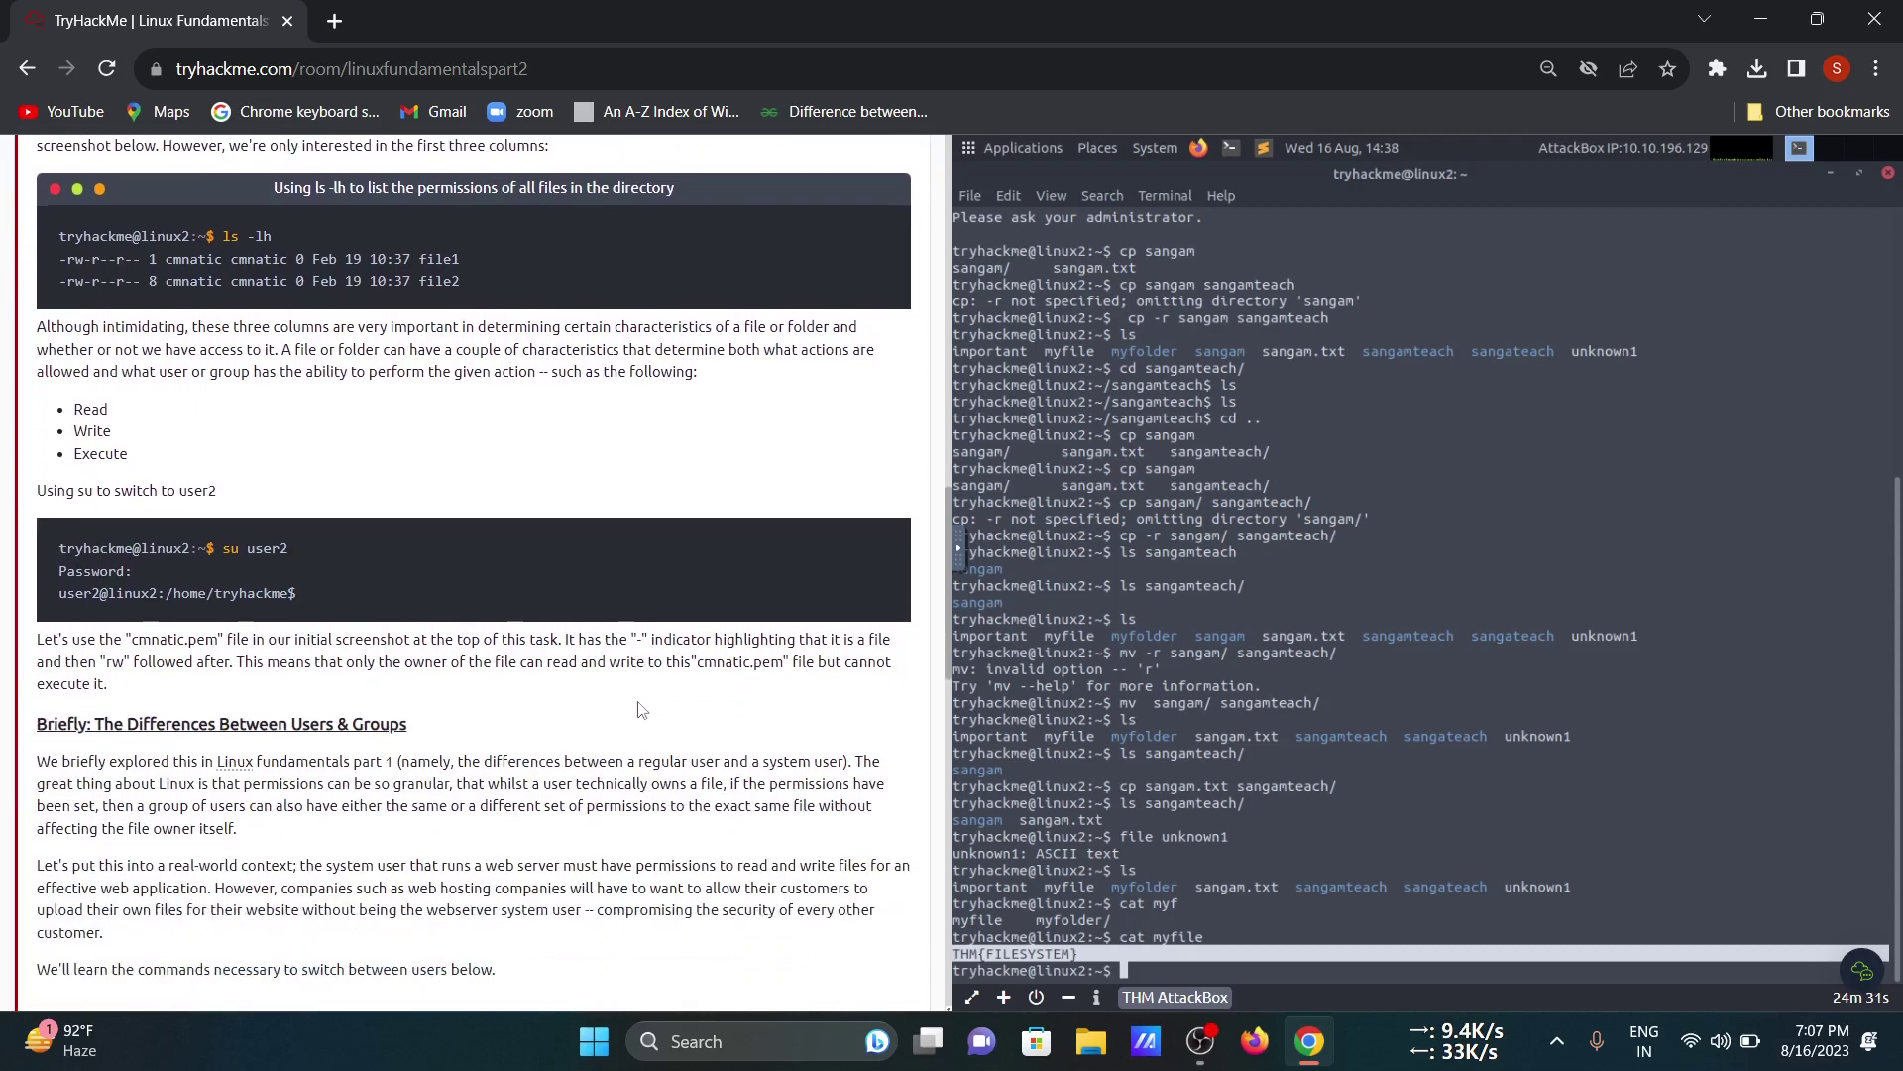
pyautogui.scroll(-1, 639, 710)
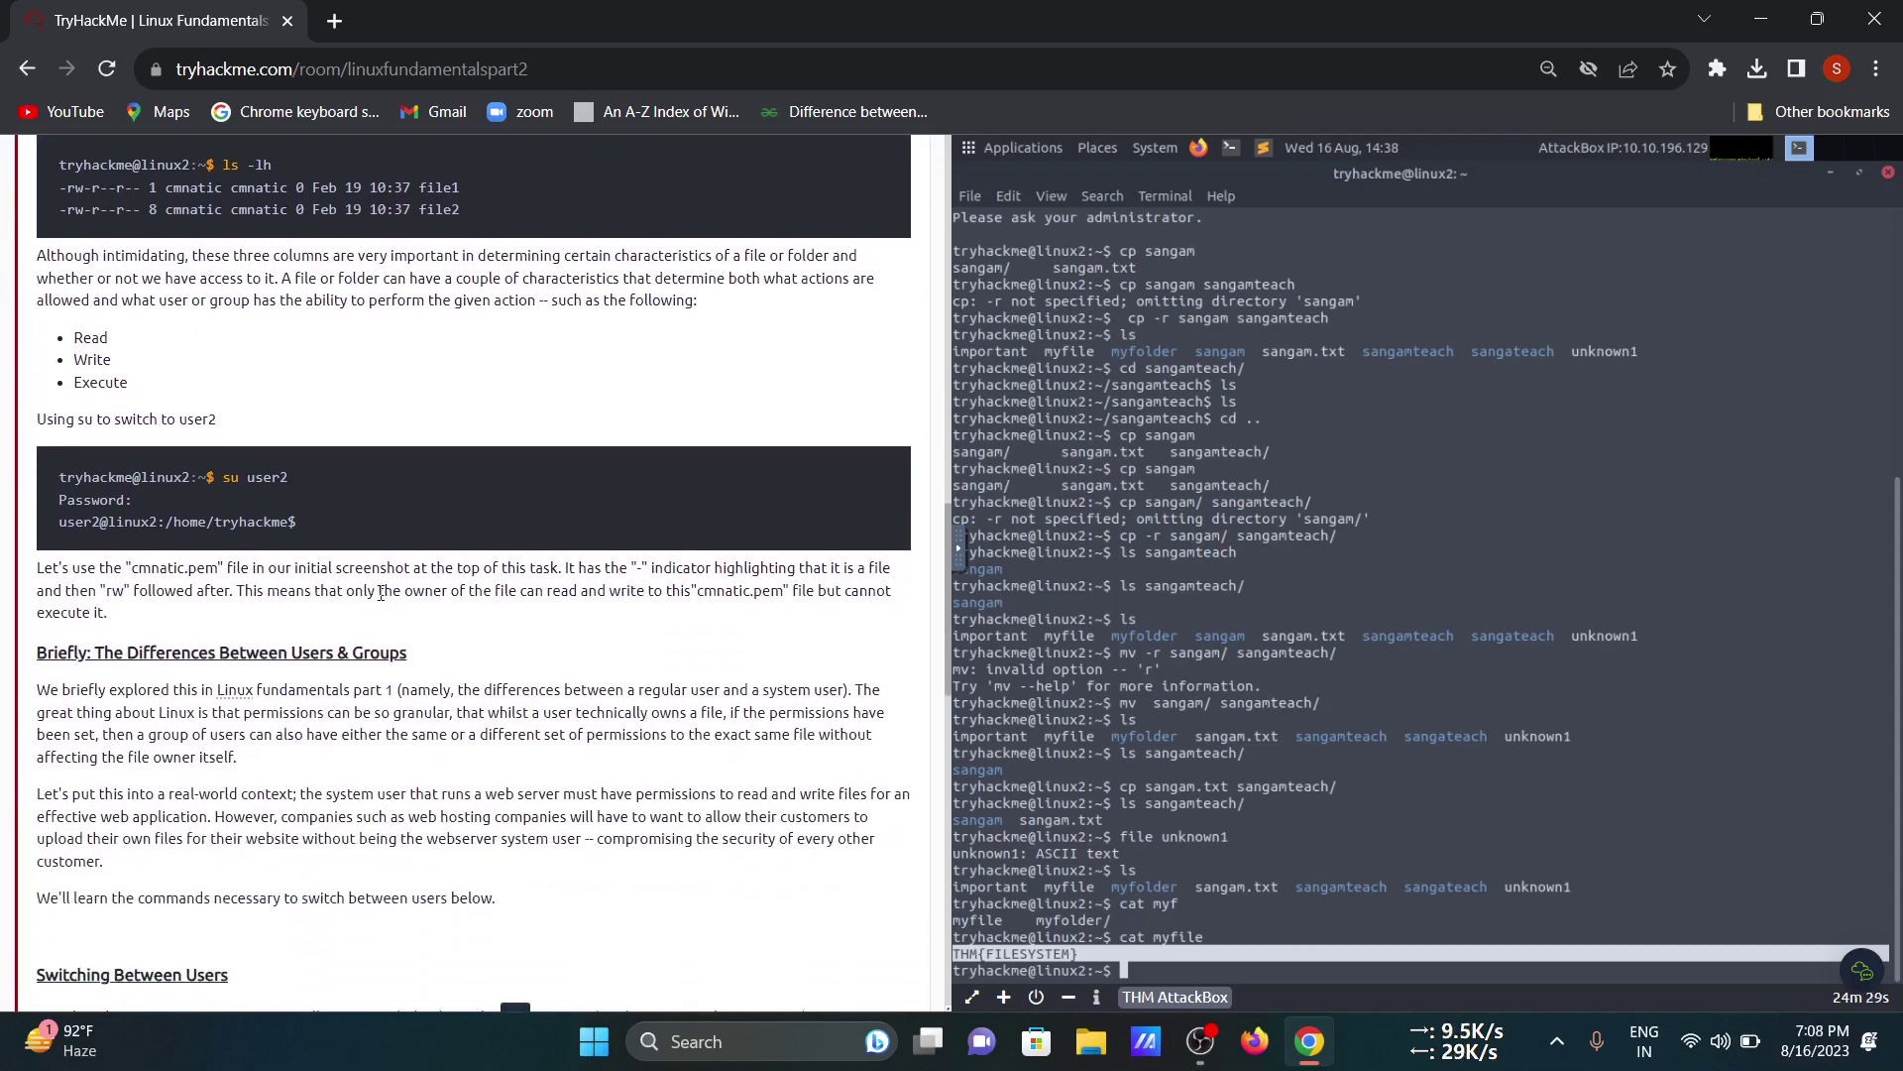
pyautogui.scroll(-2, 381, 593)
pyautogui.scroll(-1, 381, 594)
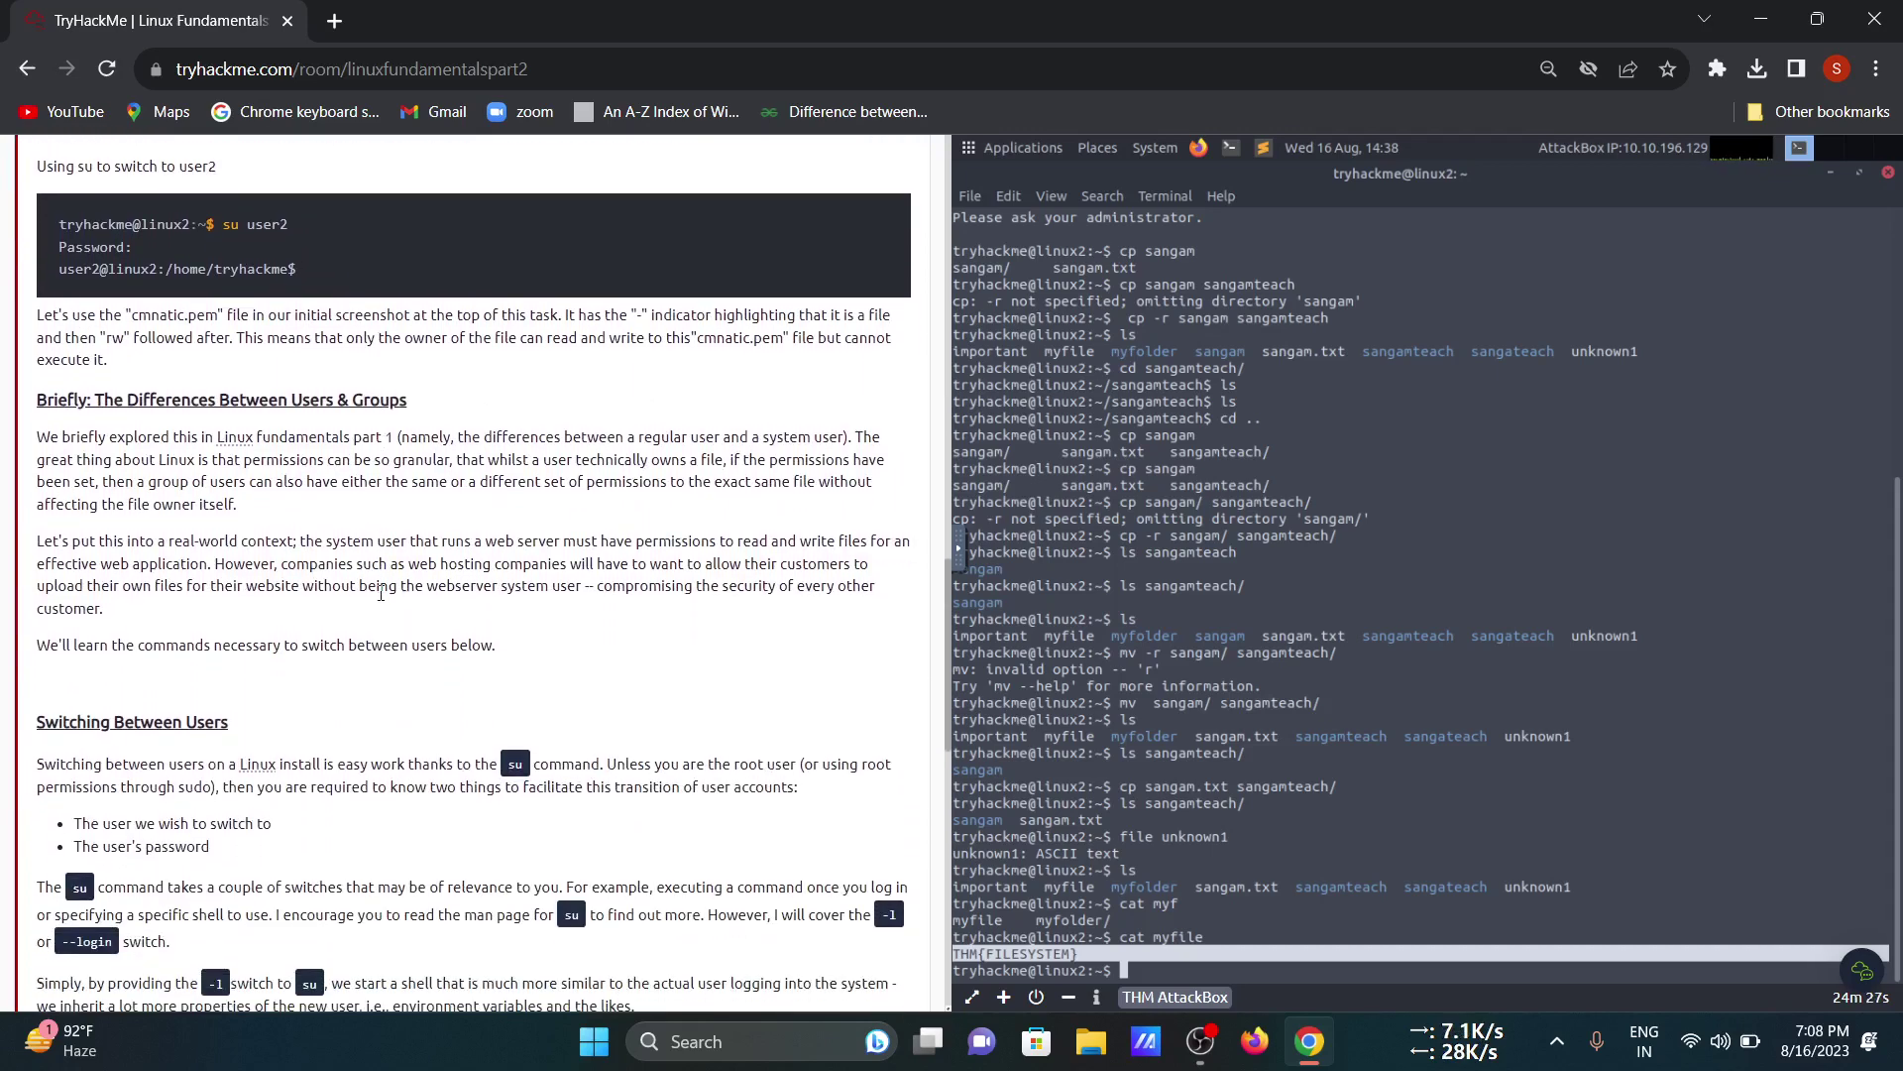
pyautogui.scroll(-1, 381, 593)
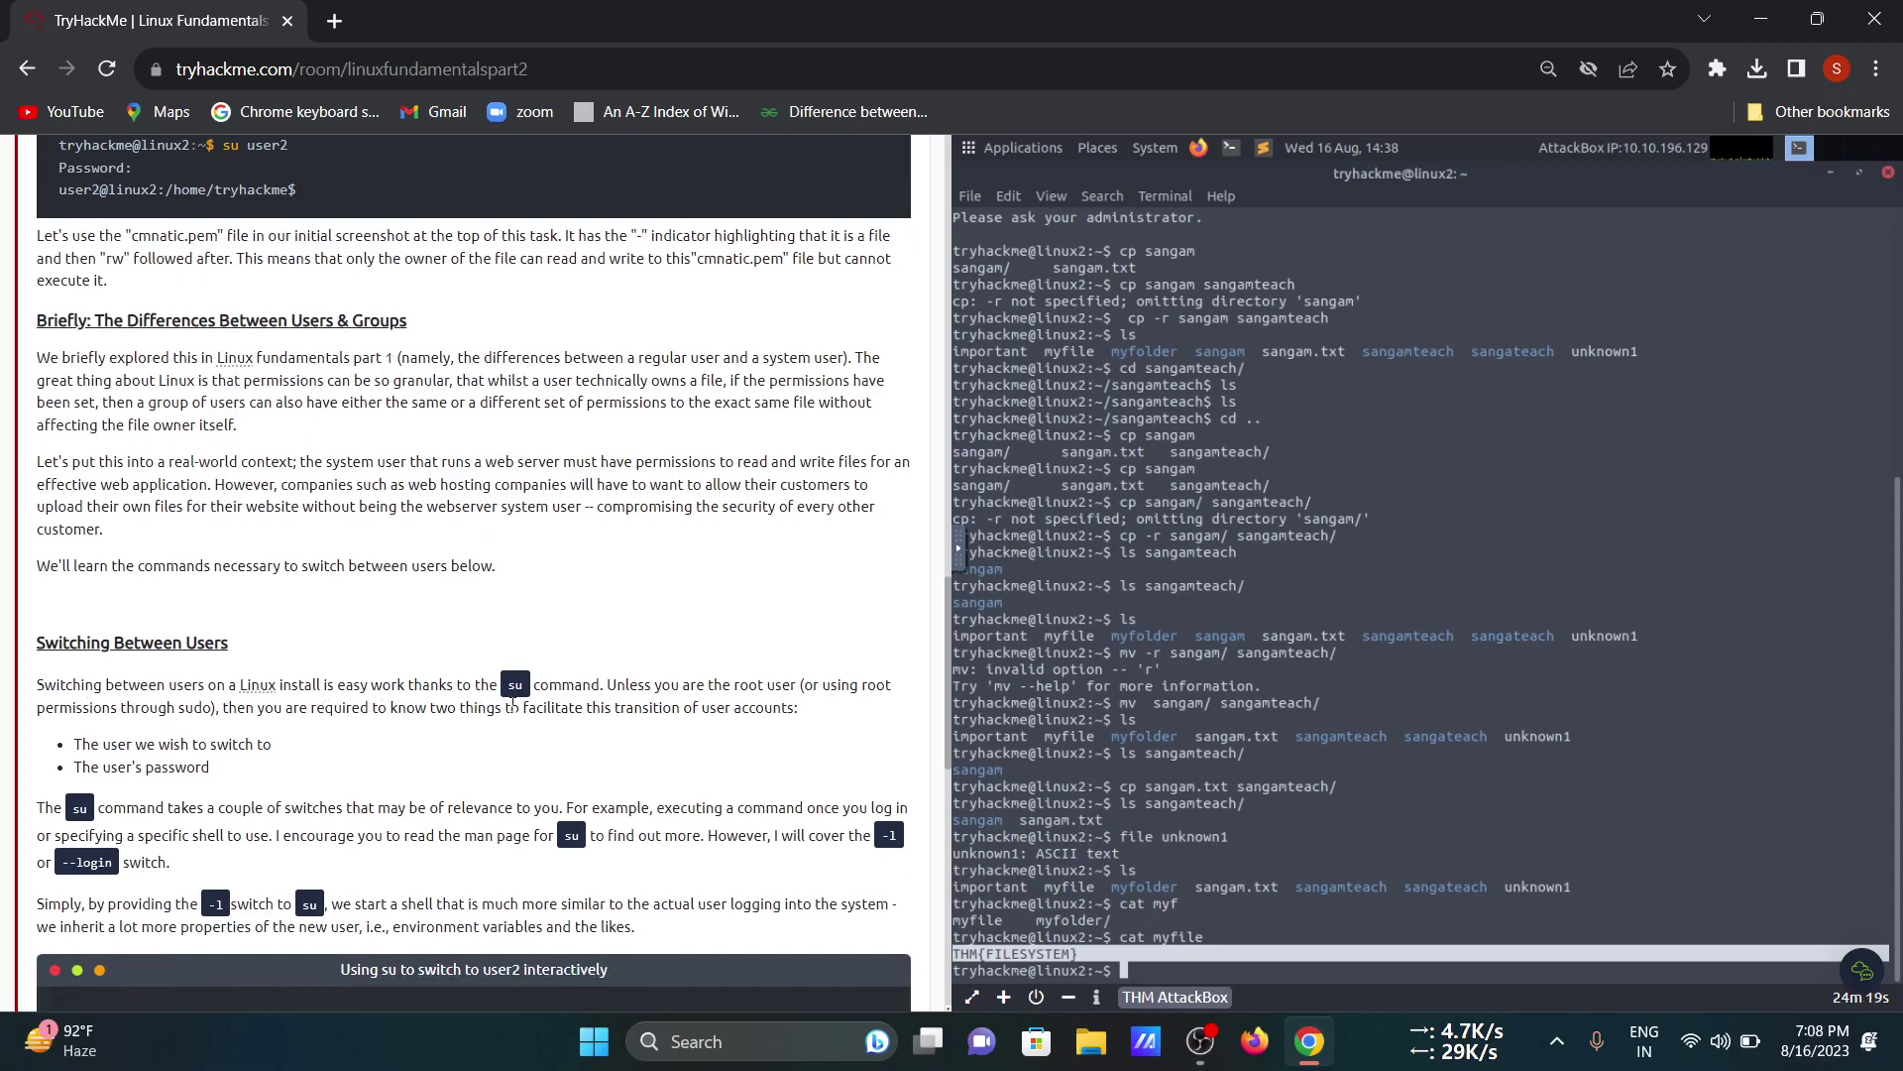
pyautogui.scroll(-2, 513, 703)
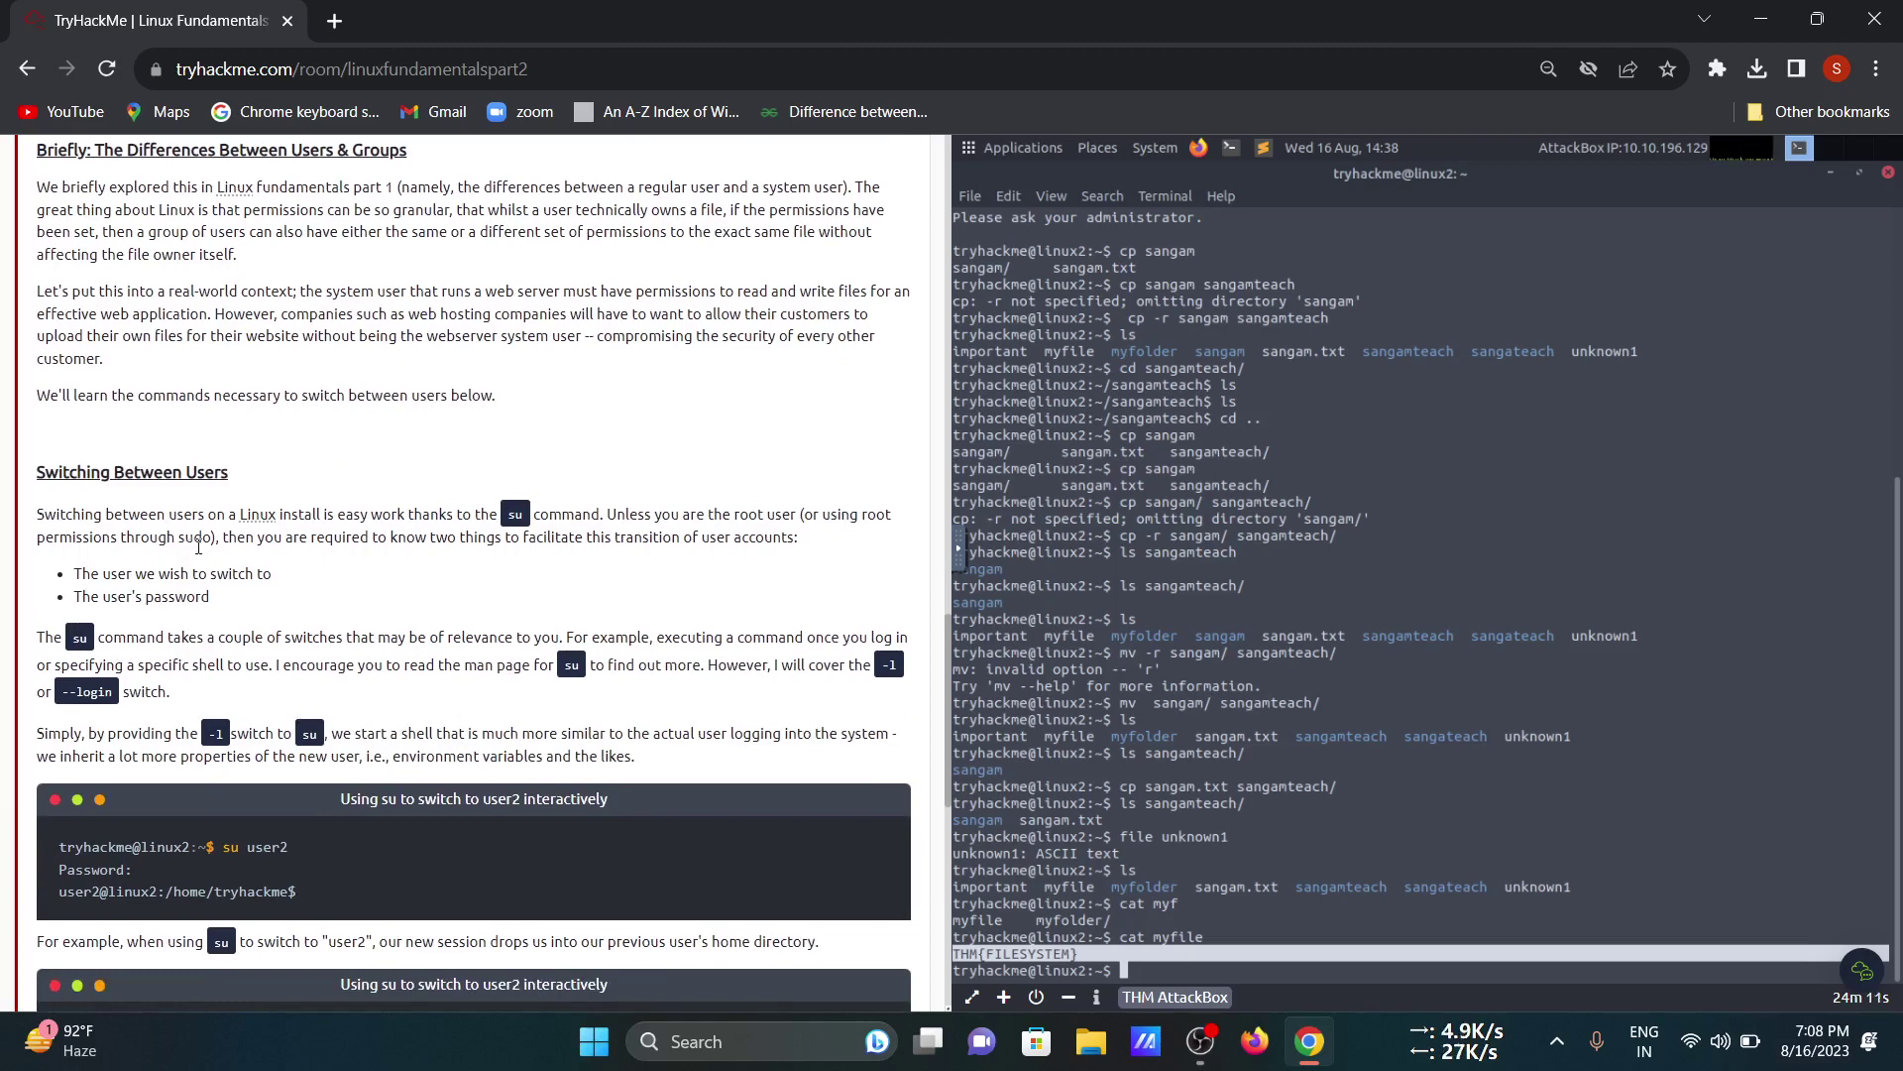
pyautogui.scroll(-2, 401, 565)
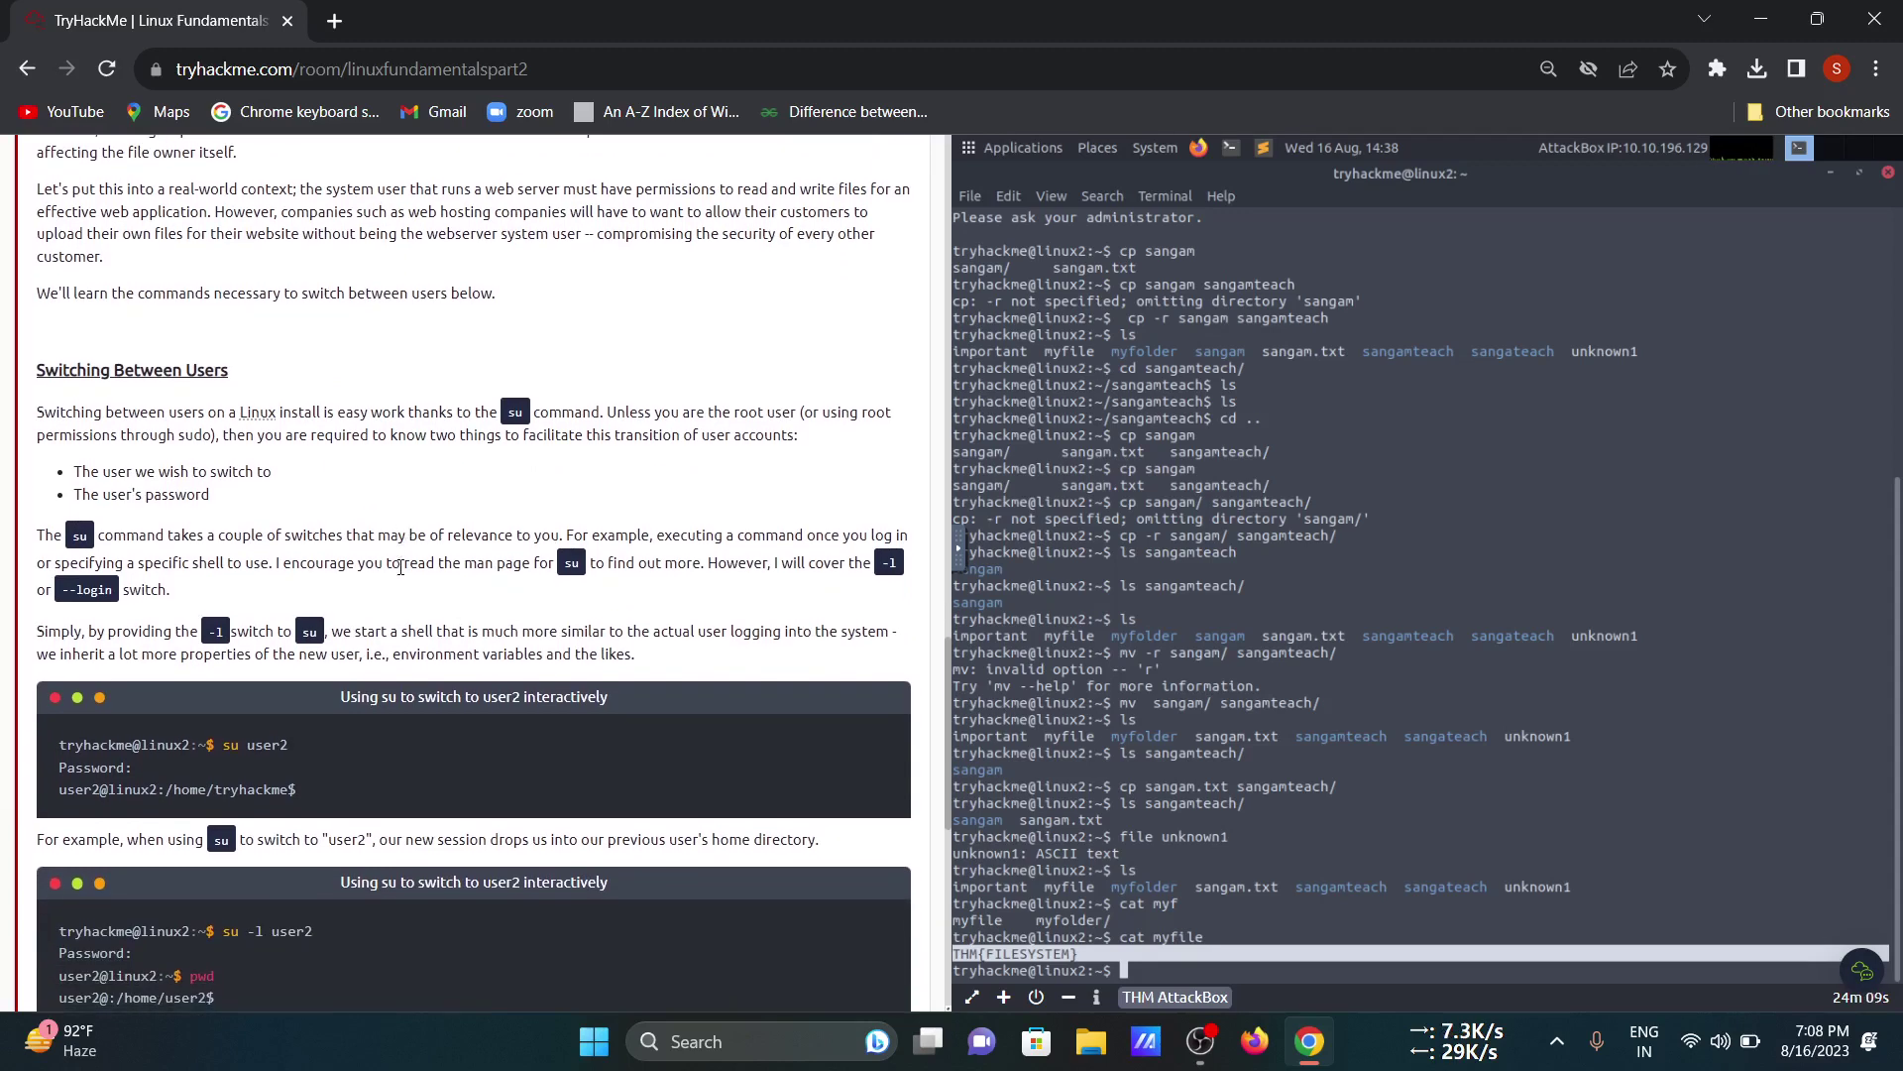
pyautogui.scroll(-1, 400, 565)
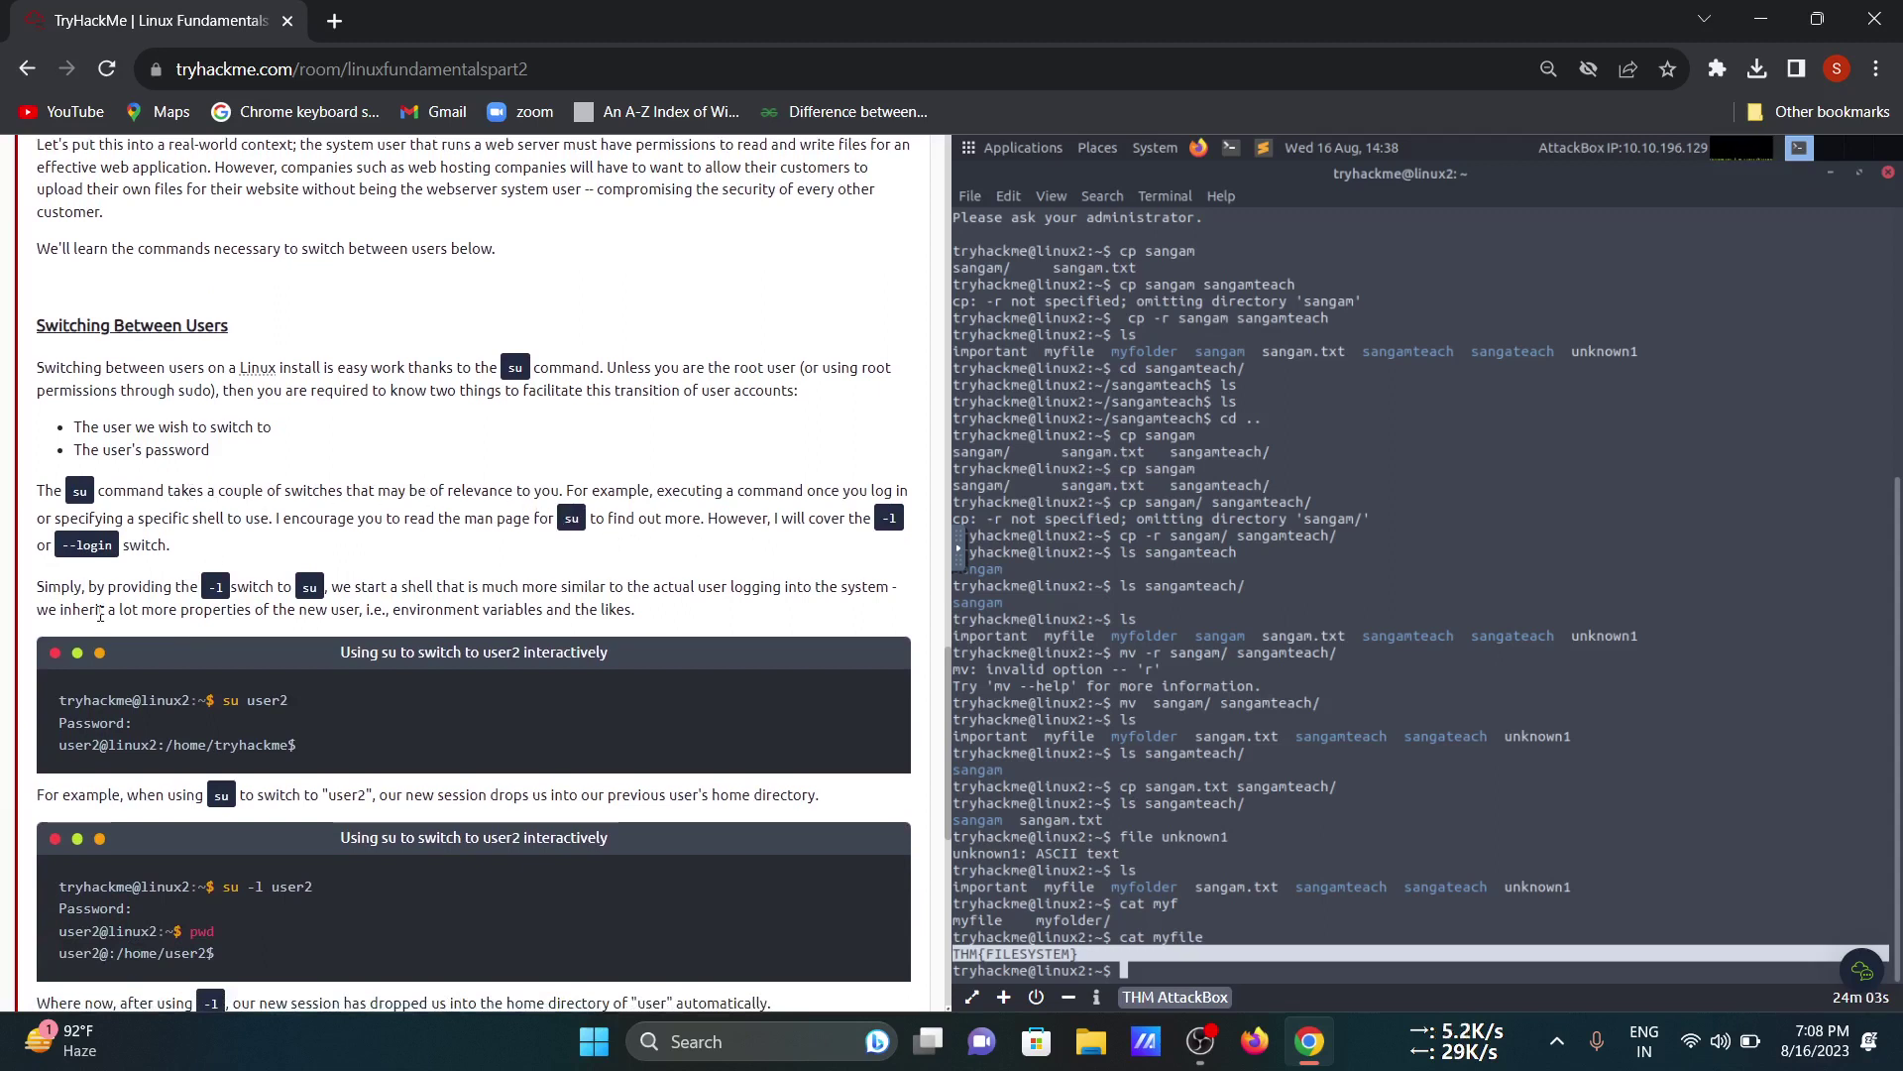
pyautogui.scroll(-1, 248, 586)
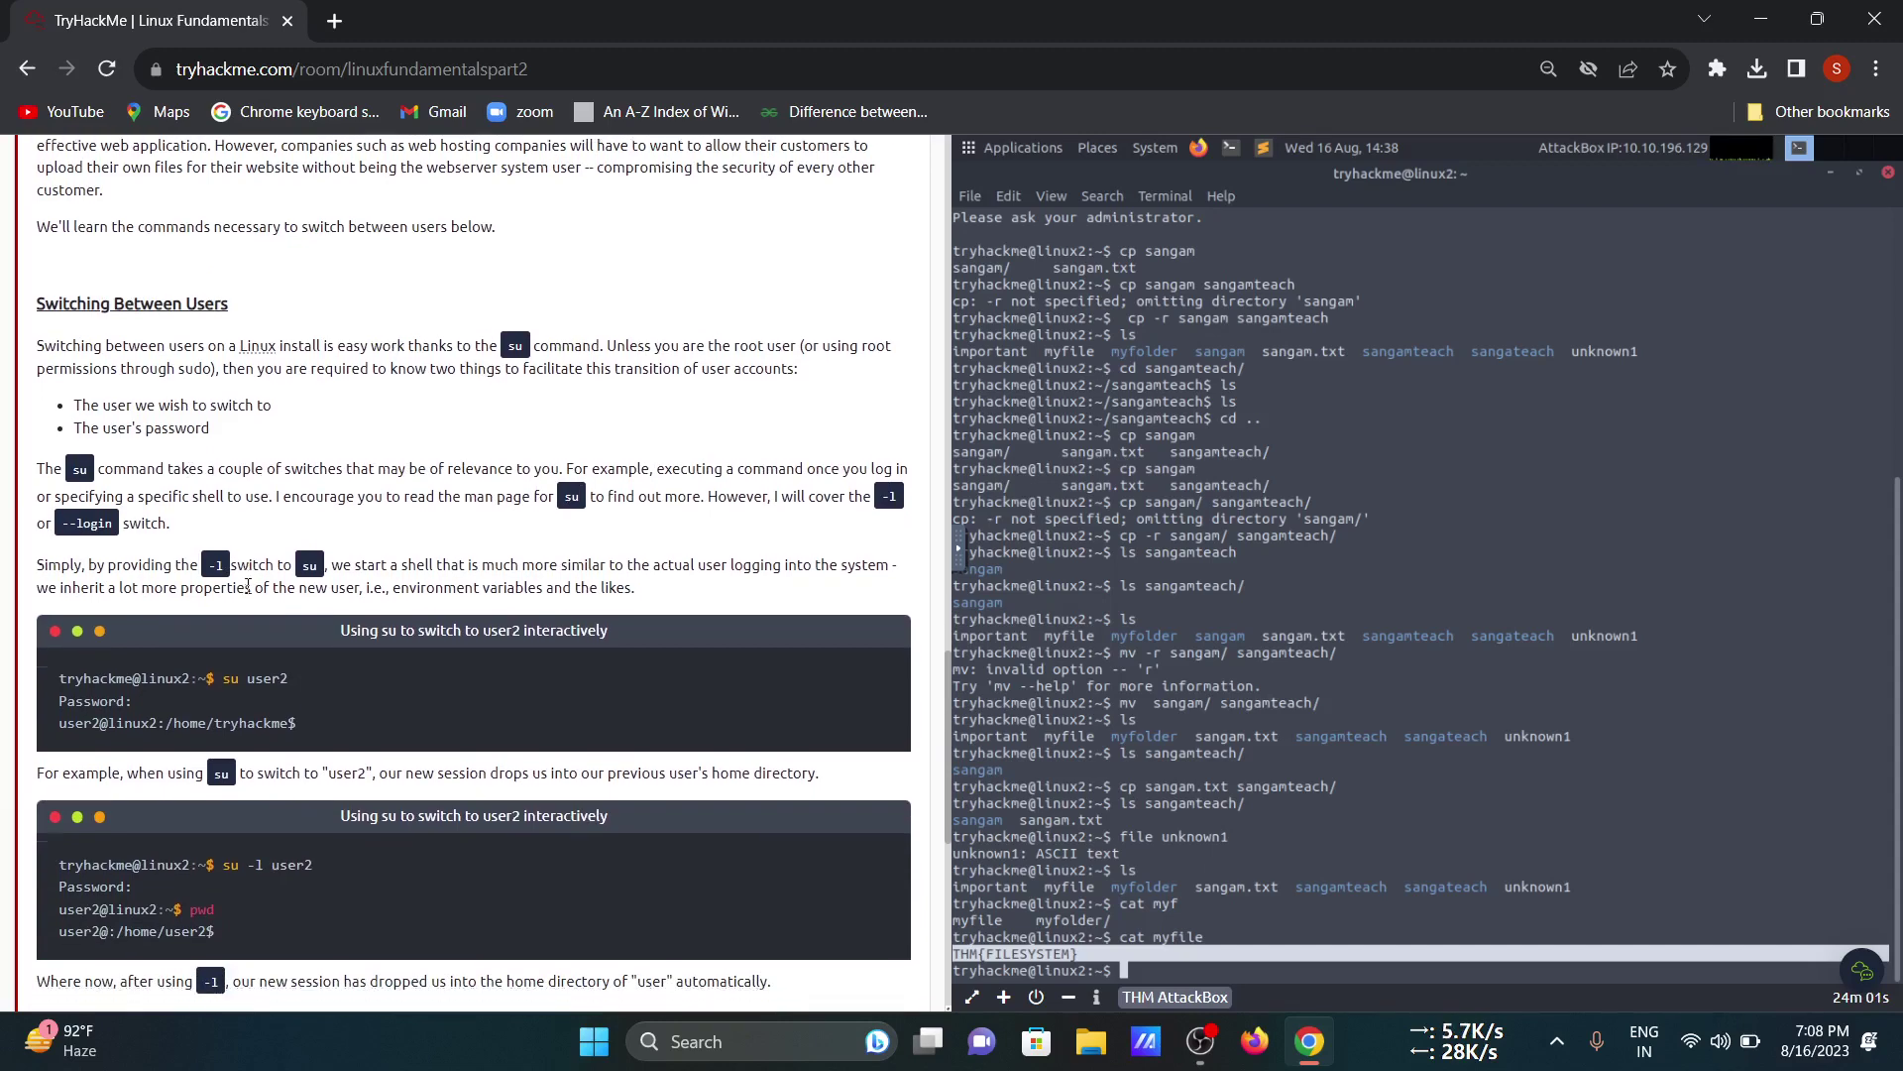
pyautogui.scroll(-1, 247, 586)
pyautogui.scroll(-1, 248, 586)
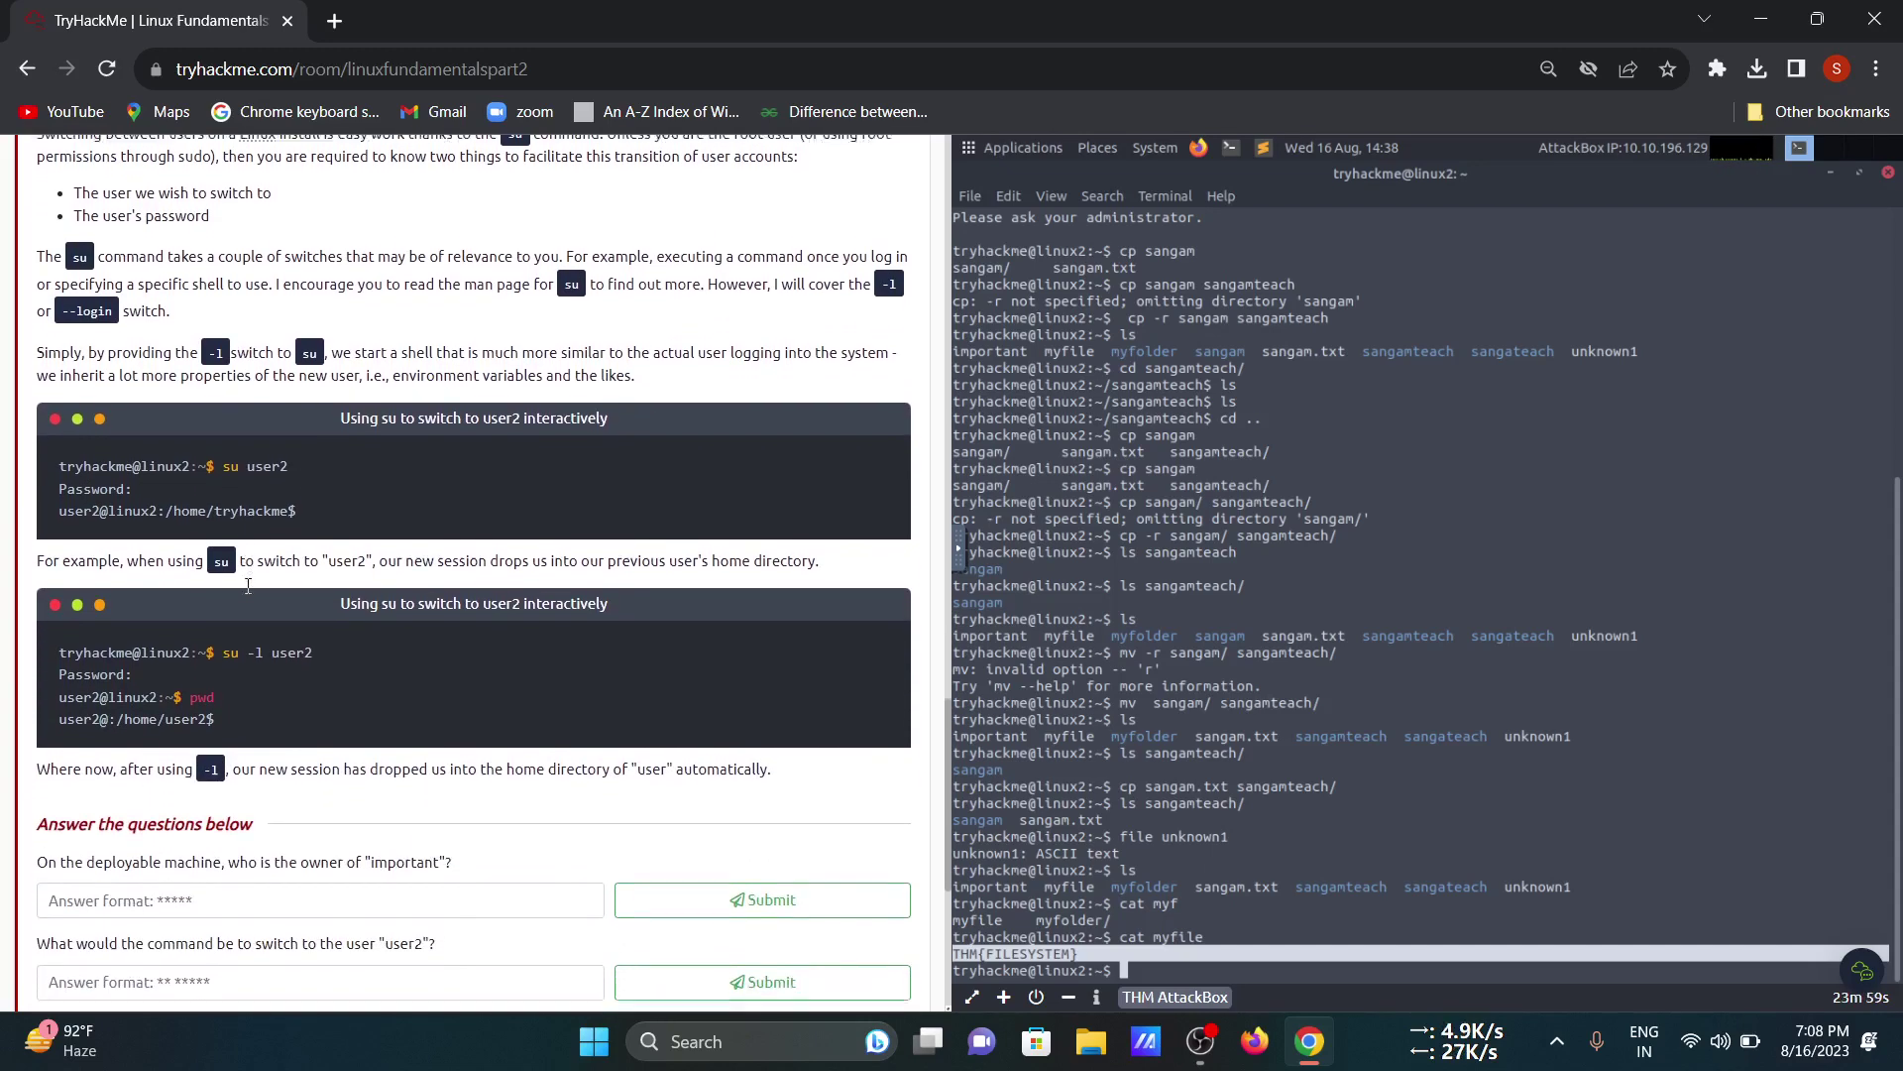
pyautogui.scroll(-1, 248, 586)
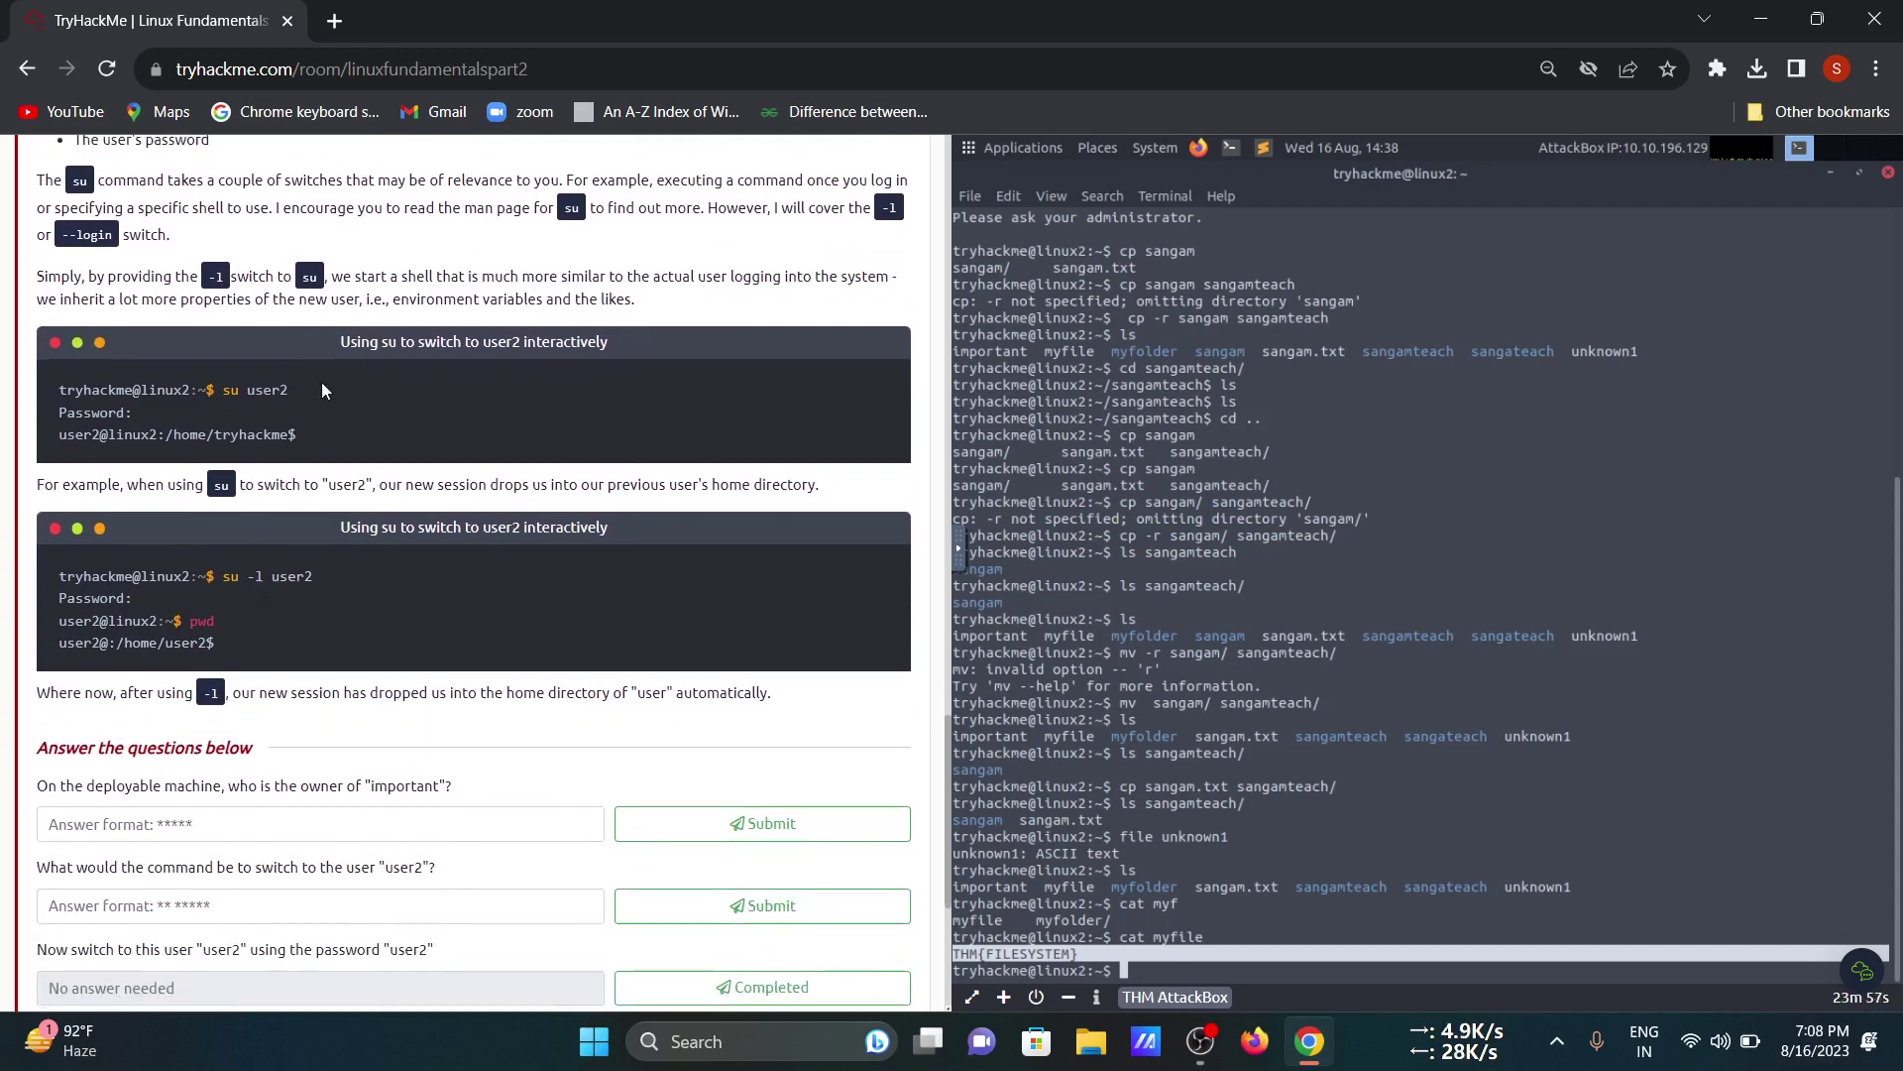
pyautogui.scroll(1, 171, 420)
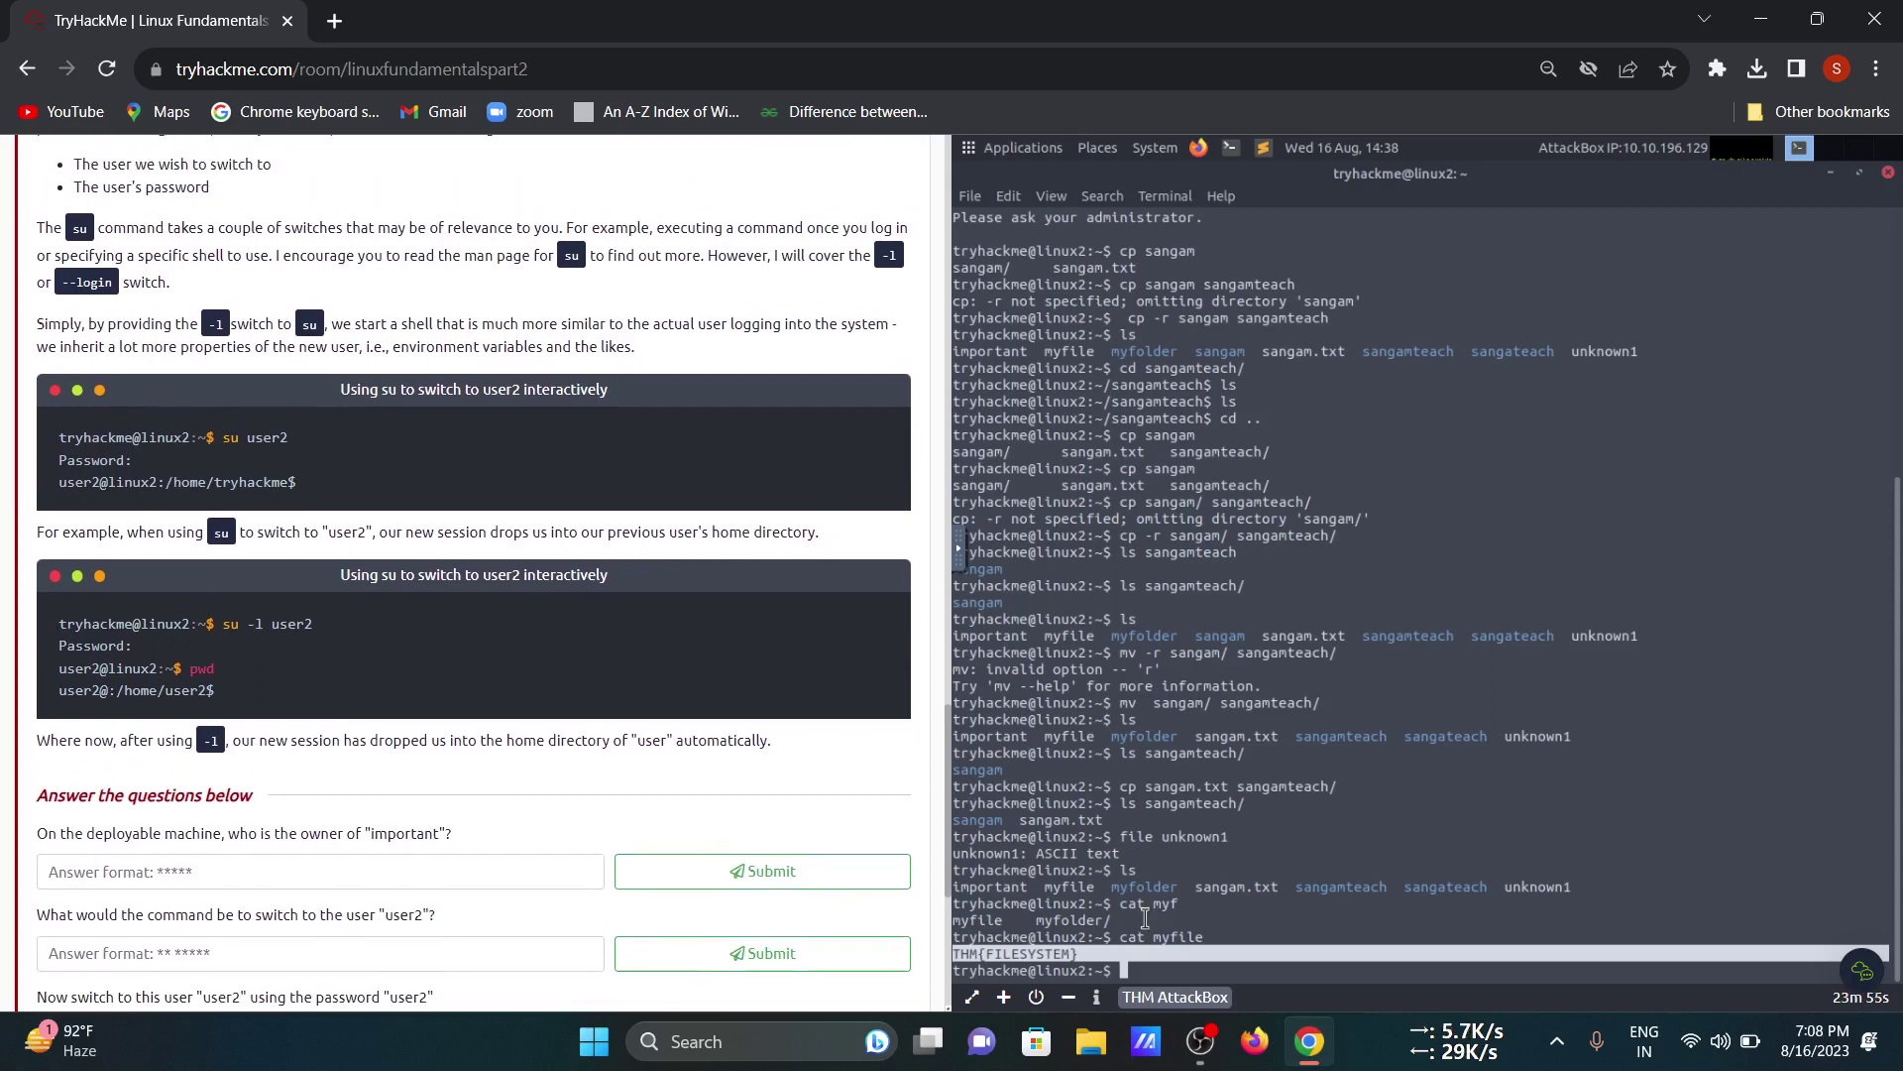
pyautogui.click(1167, 965)
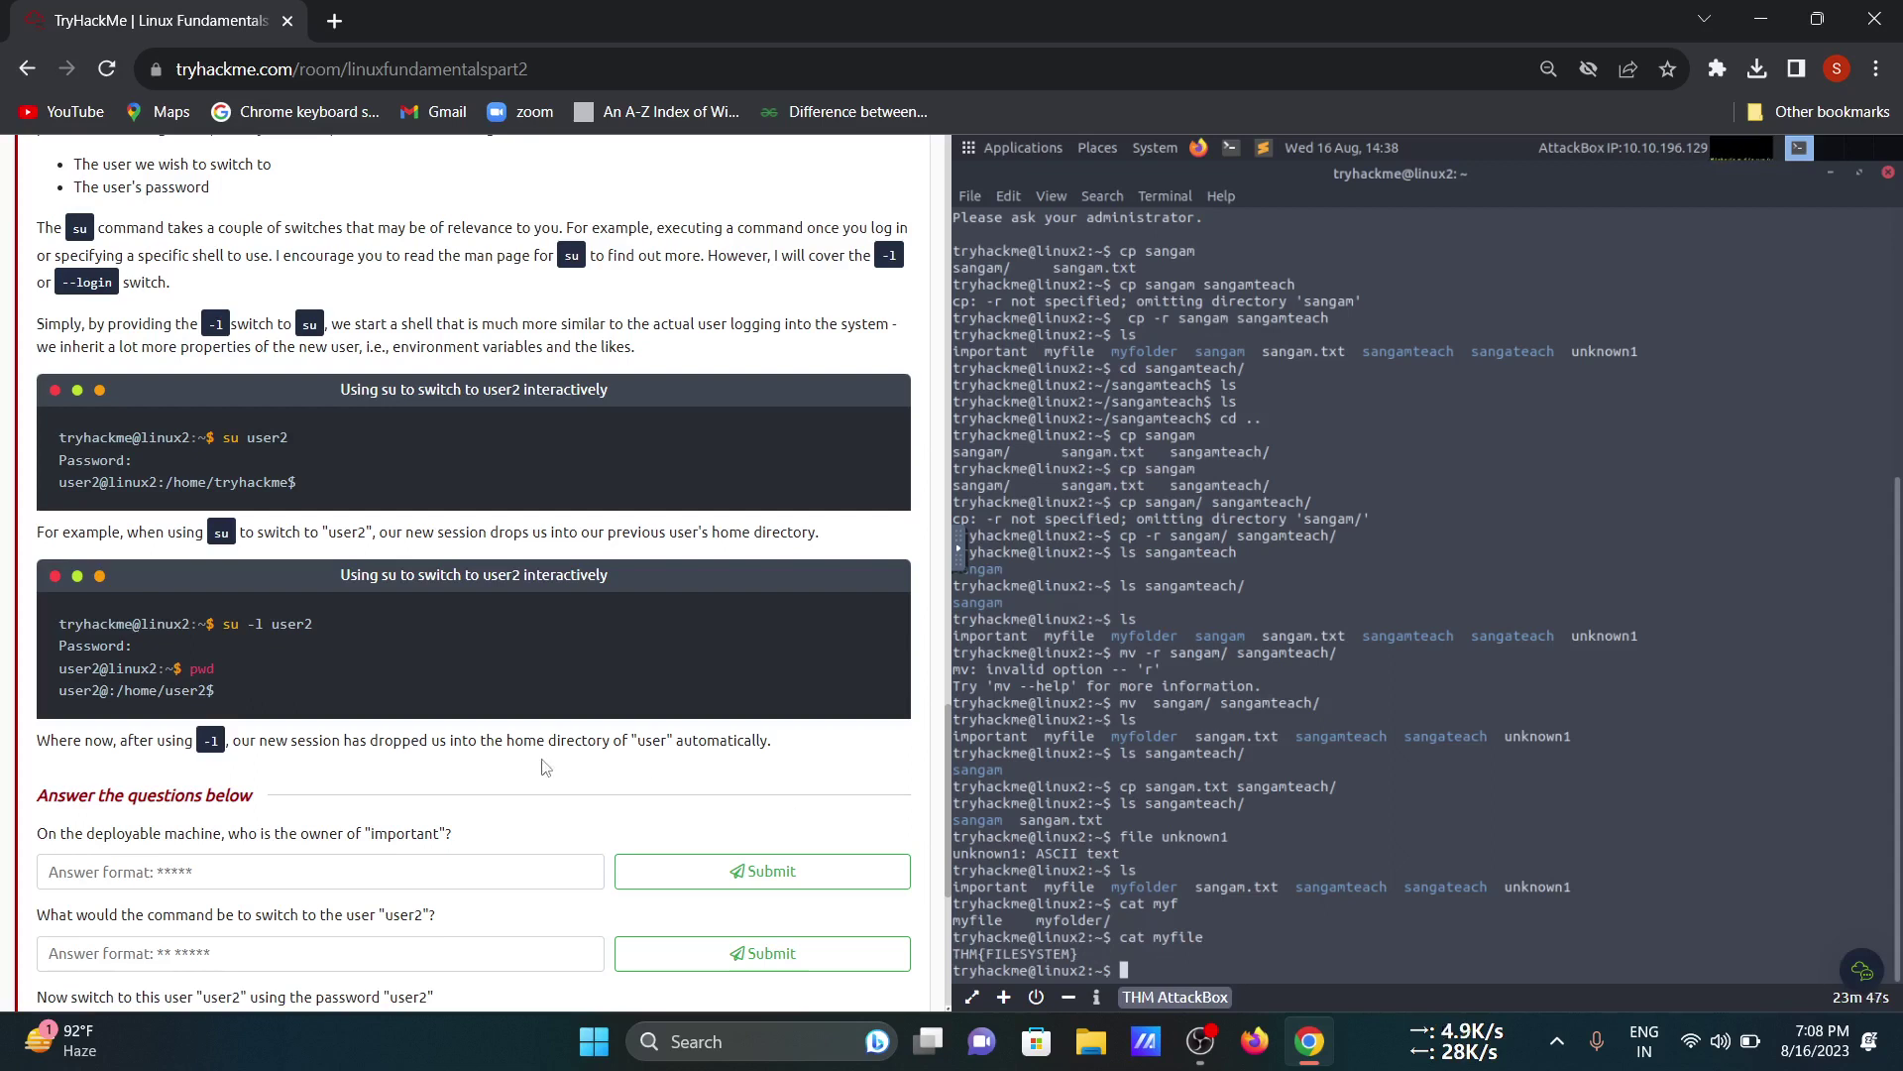
pyautogui.scroll(-1, 337, 819)
pyautogui.scroll(-1, 336, 819)
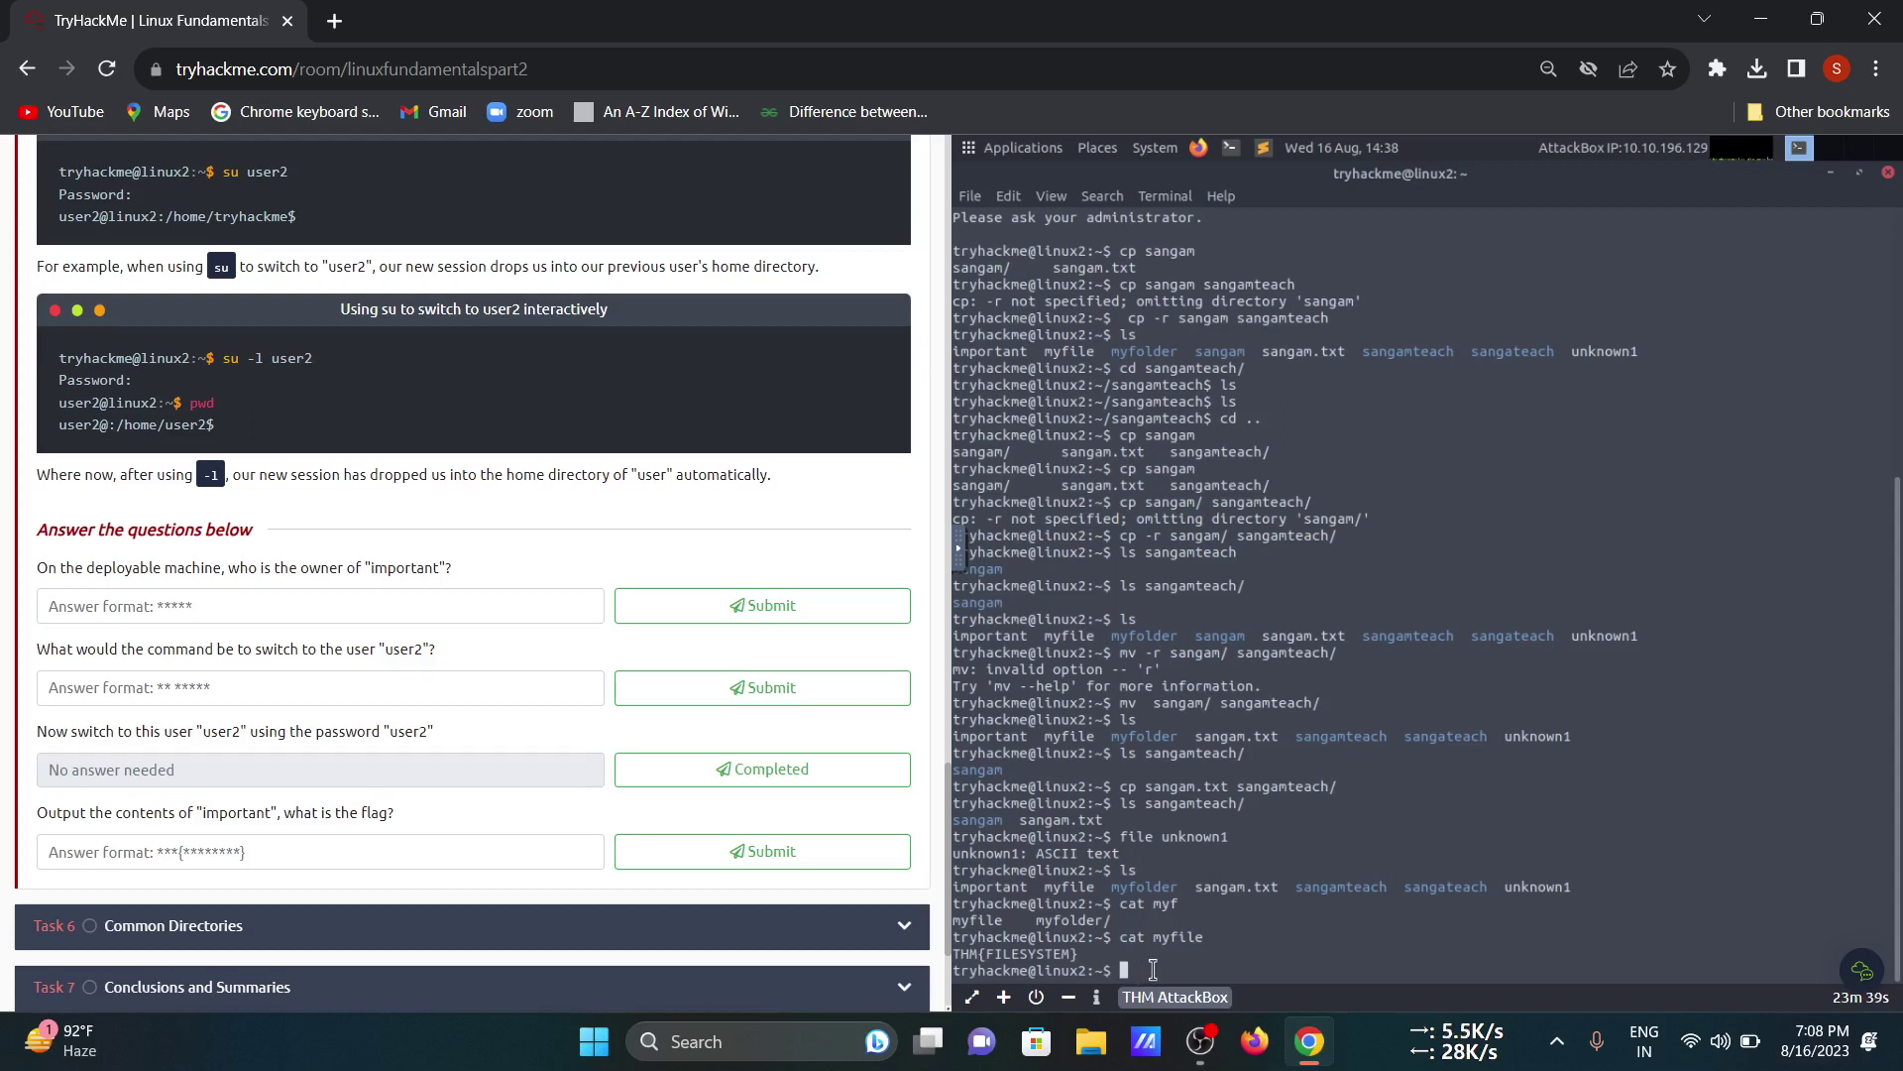
# Try su -l twice in the AttackBox terminal; both password attempts end in authentication failure.
pyautogui.write('su')
pyautogui.write('-')
pyautogui.write(' -')
pyautogui.press('Return')
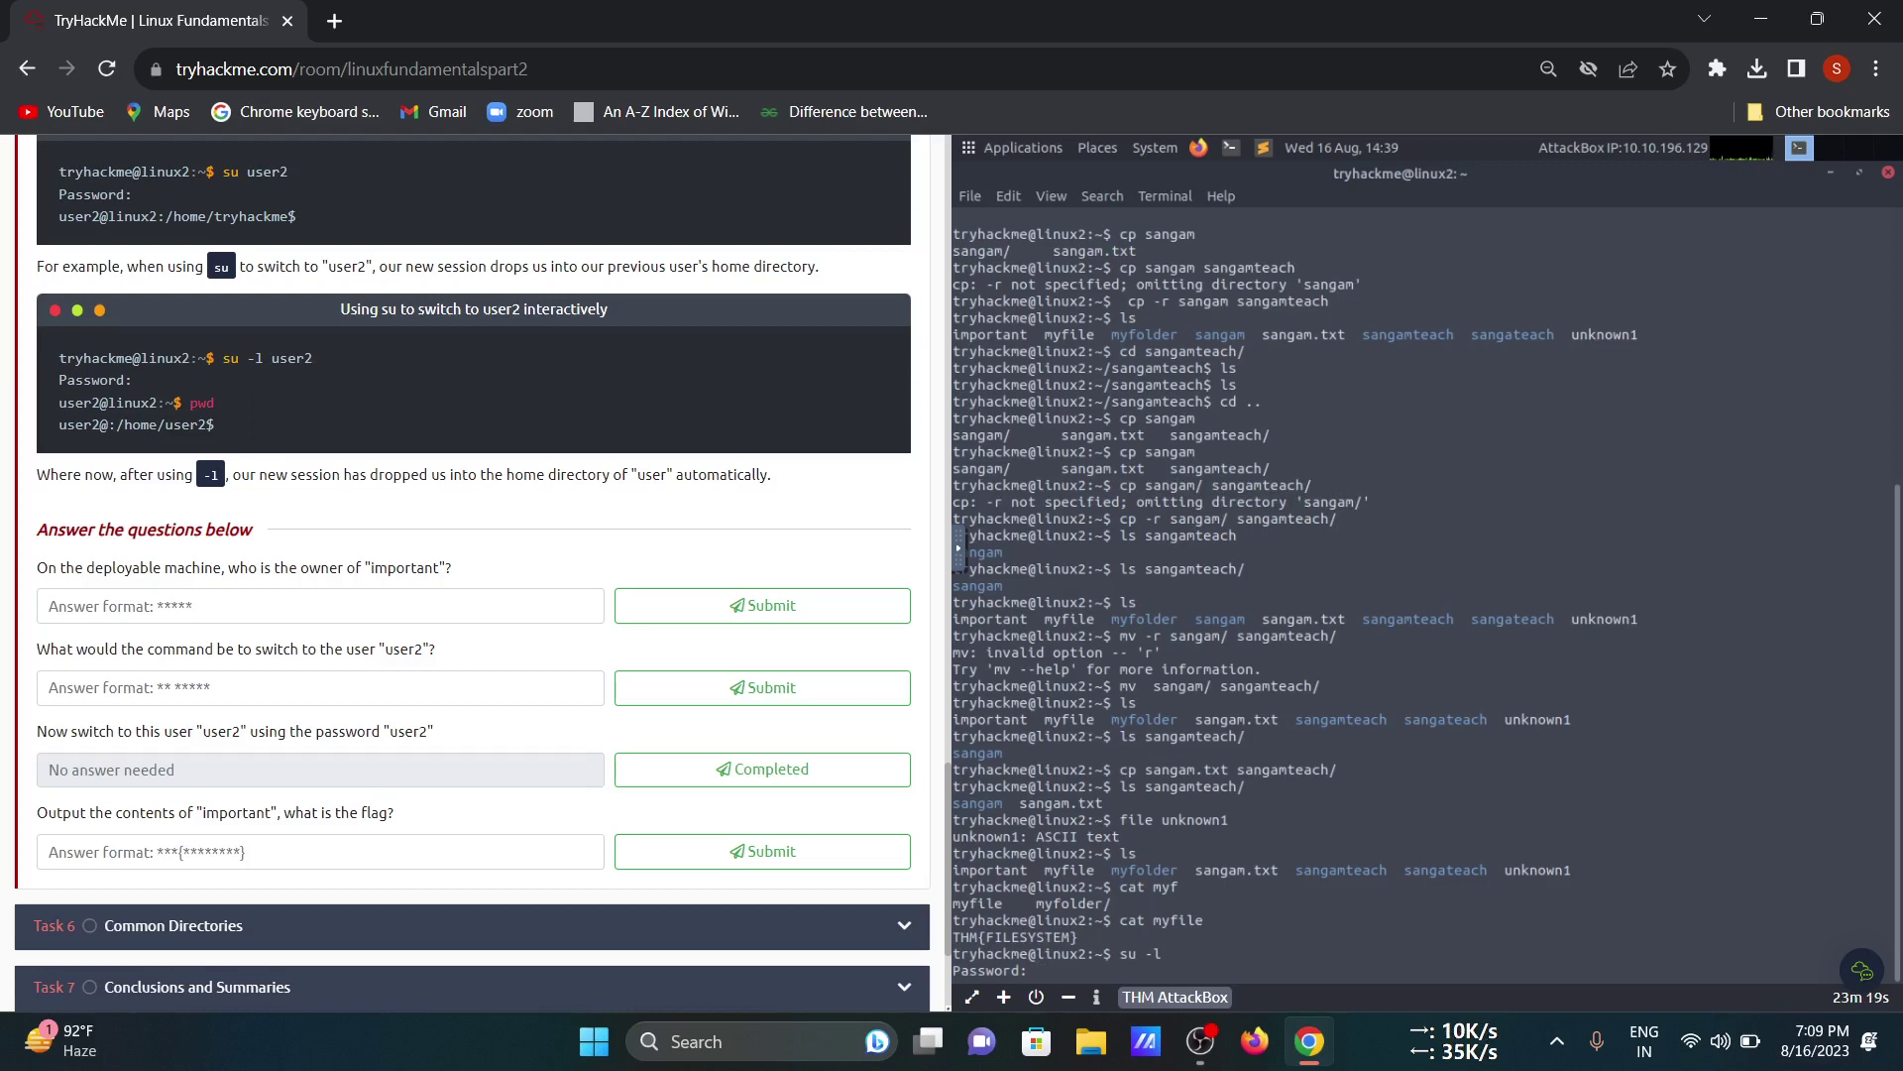
pyautogui.press('Return')
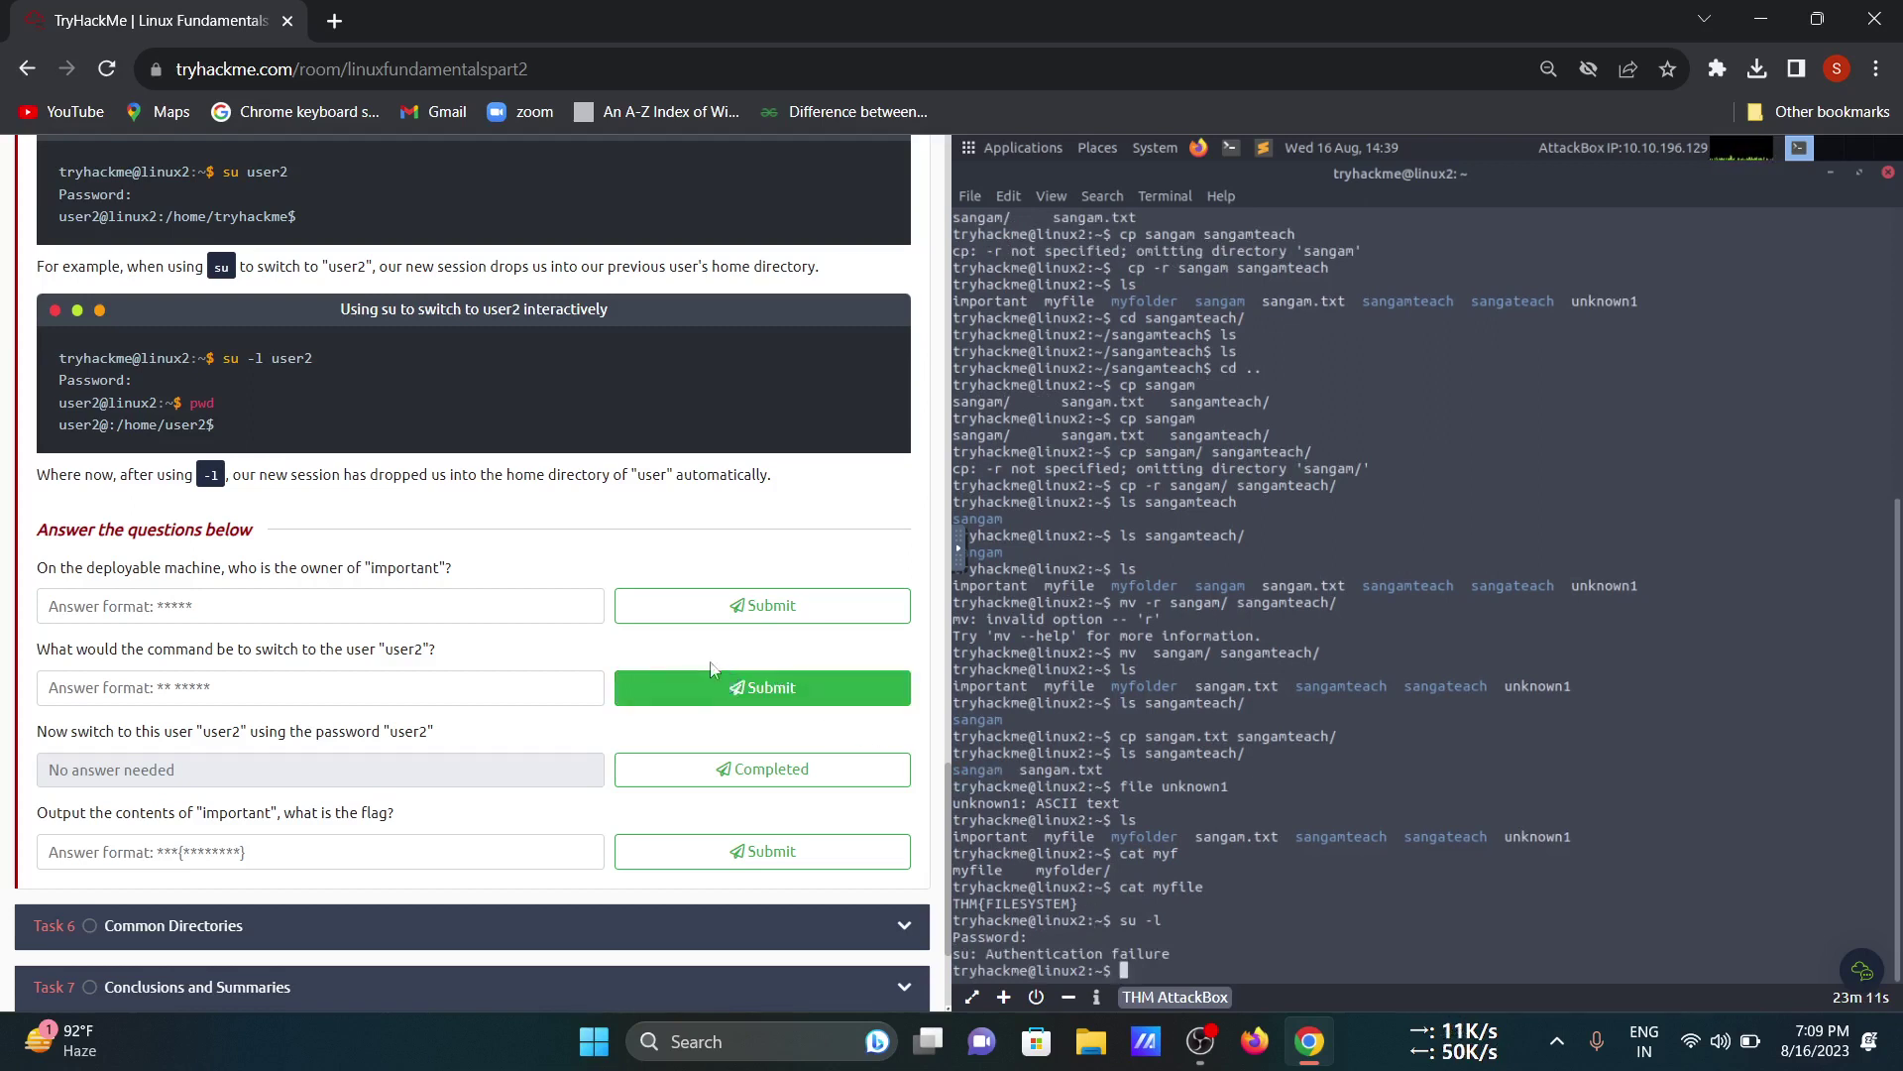
pyautogui.scroll(1, 523, 546)
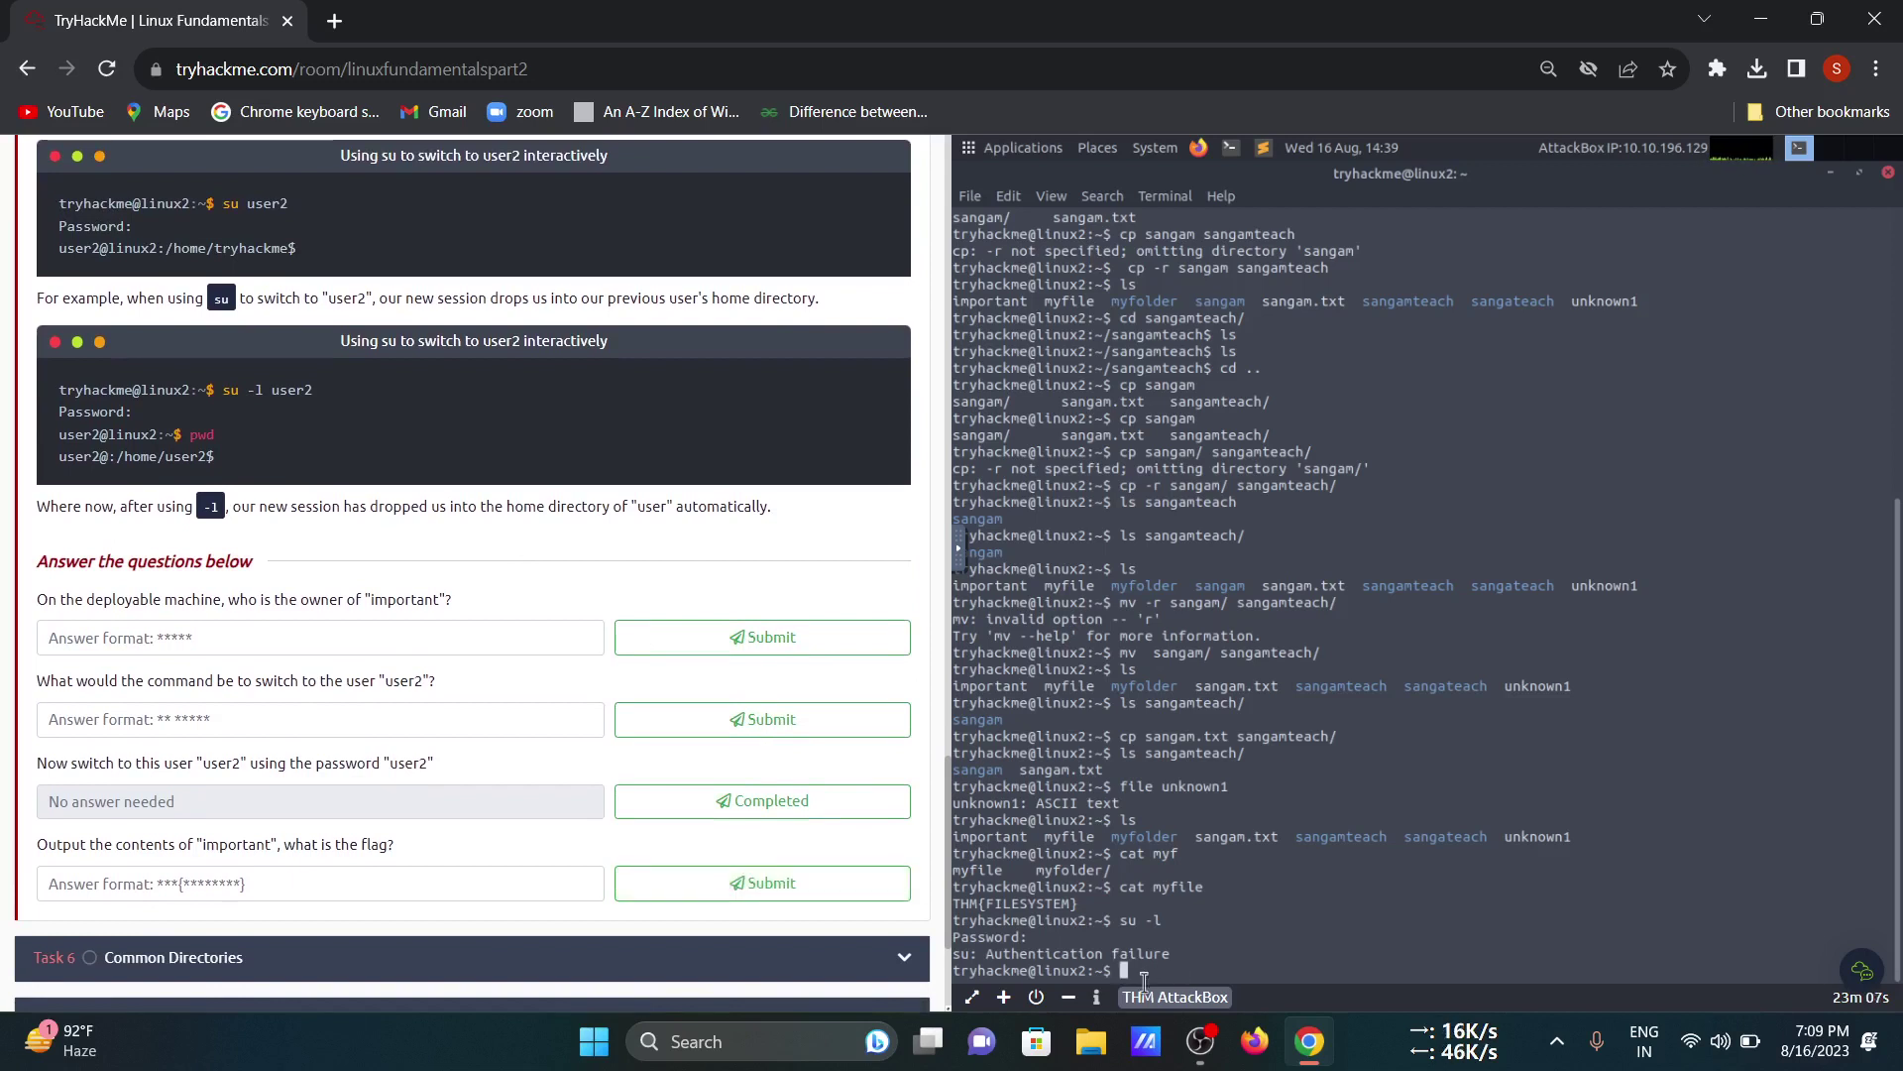
pyautogui.press('Up')
pyautogui.press('Return')
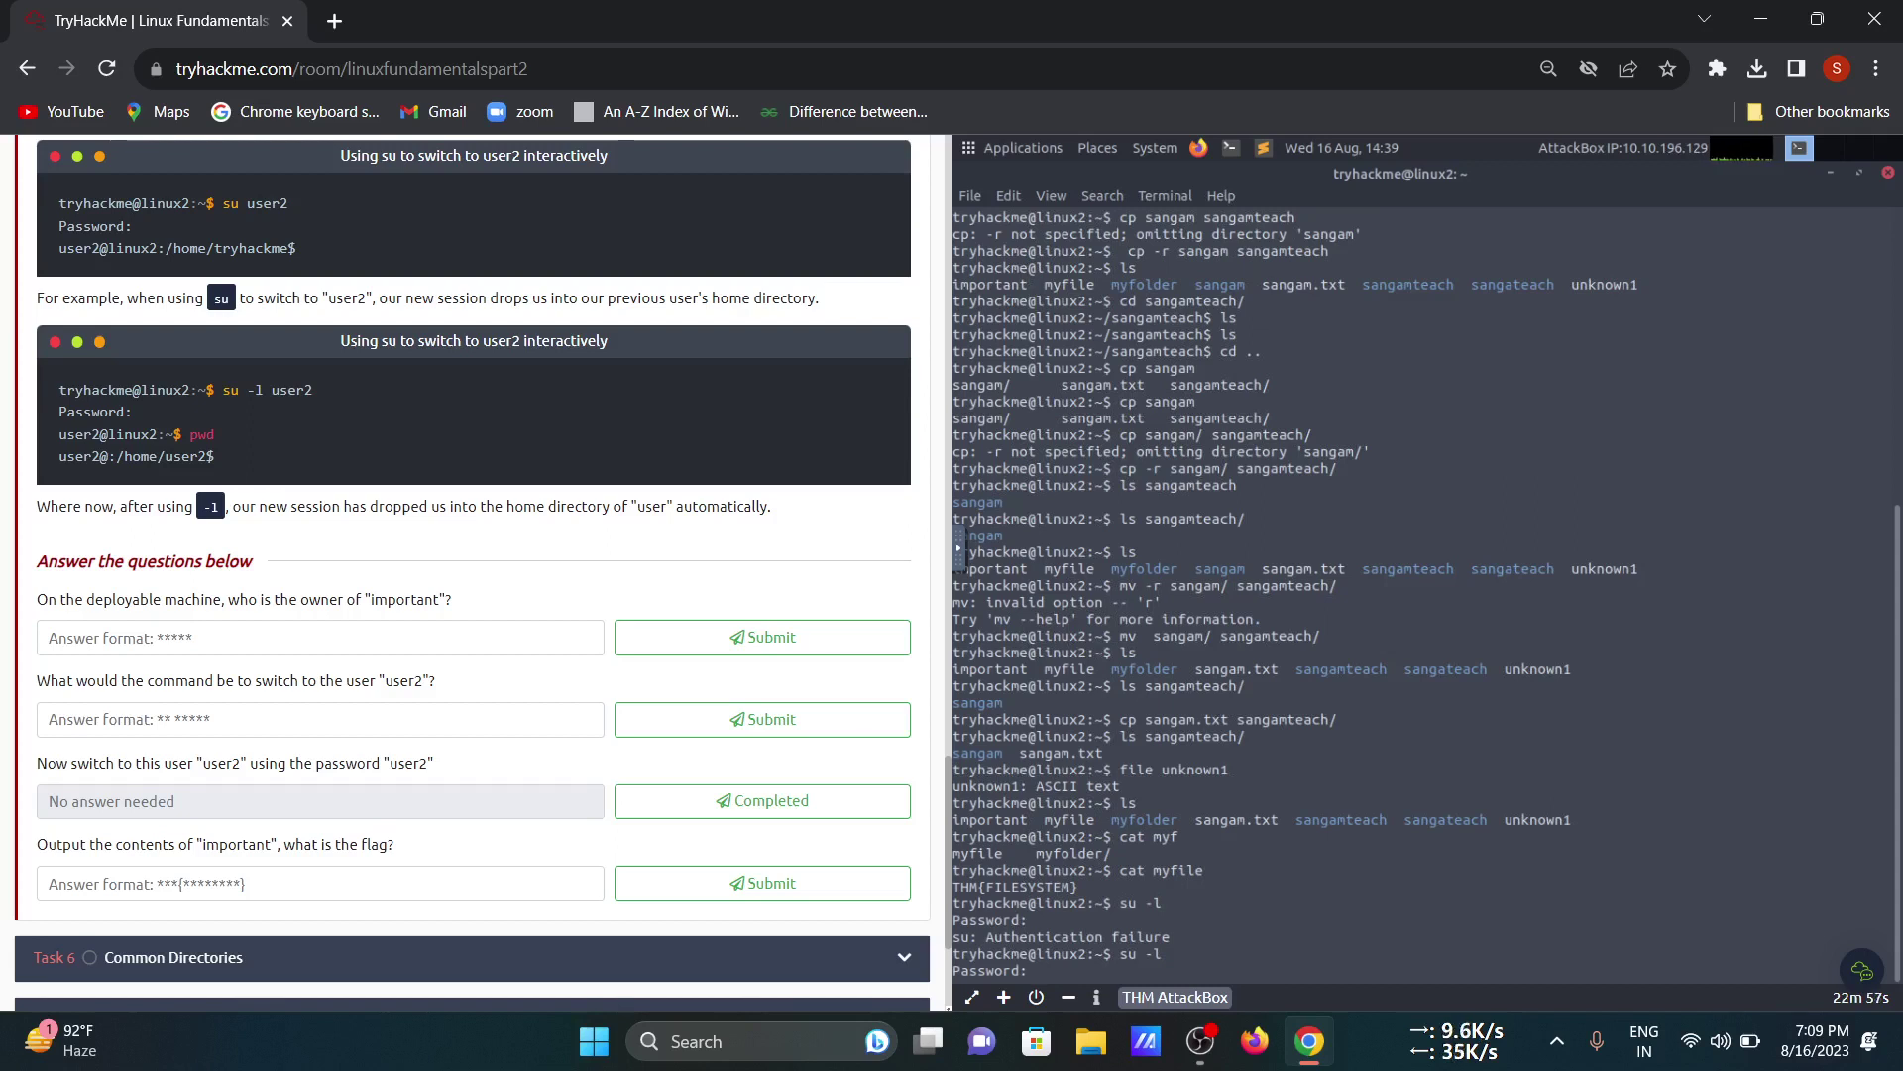
pyautogui.press('Return')
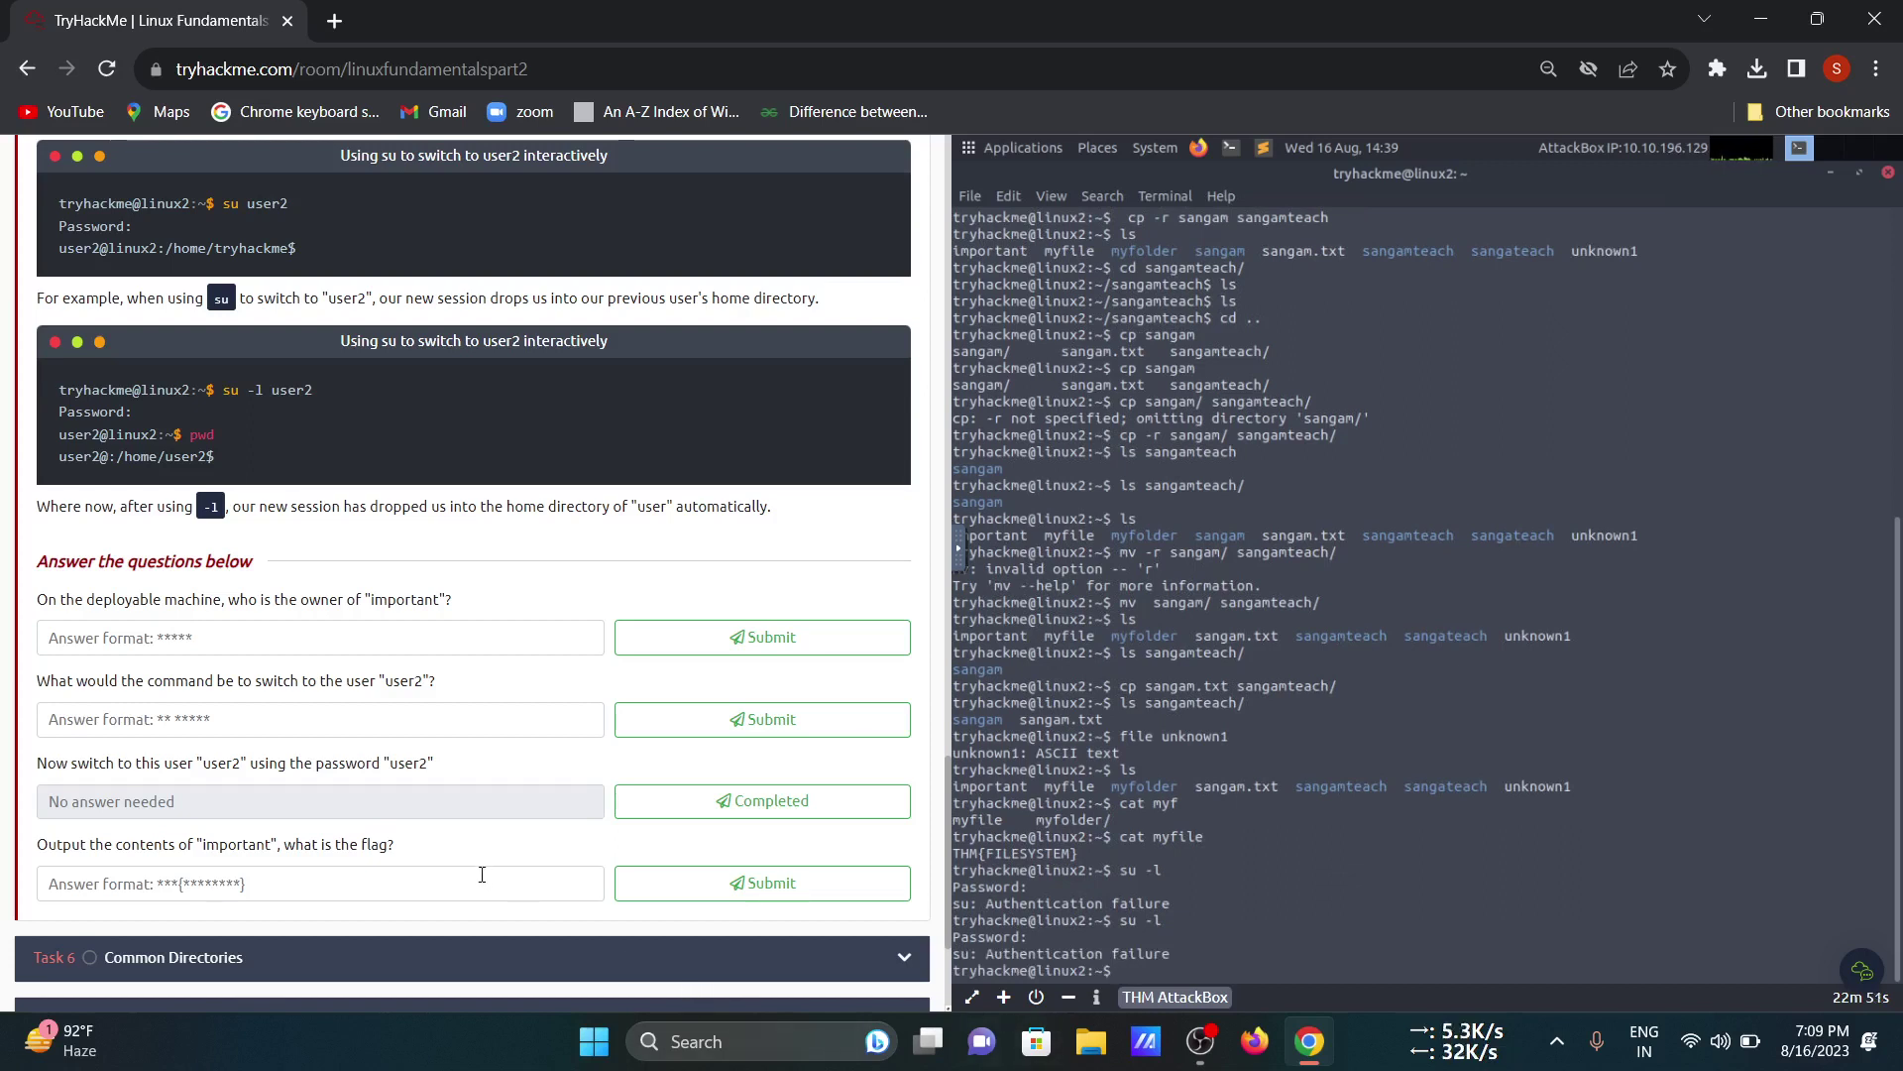
pyautogui.scroll(1, 481, 874)
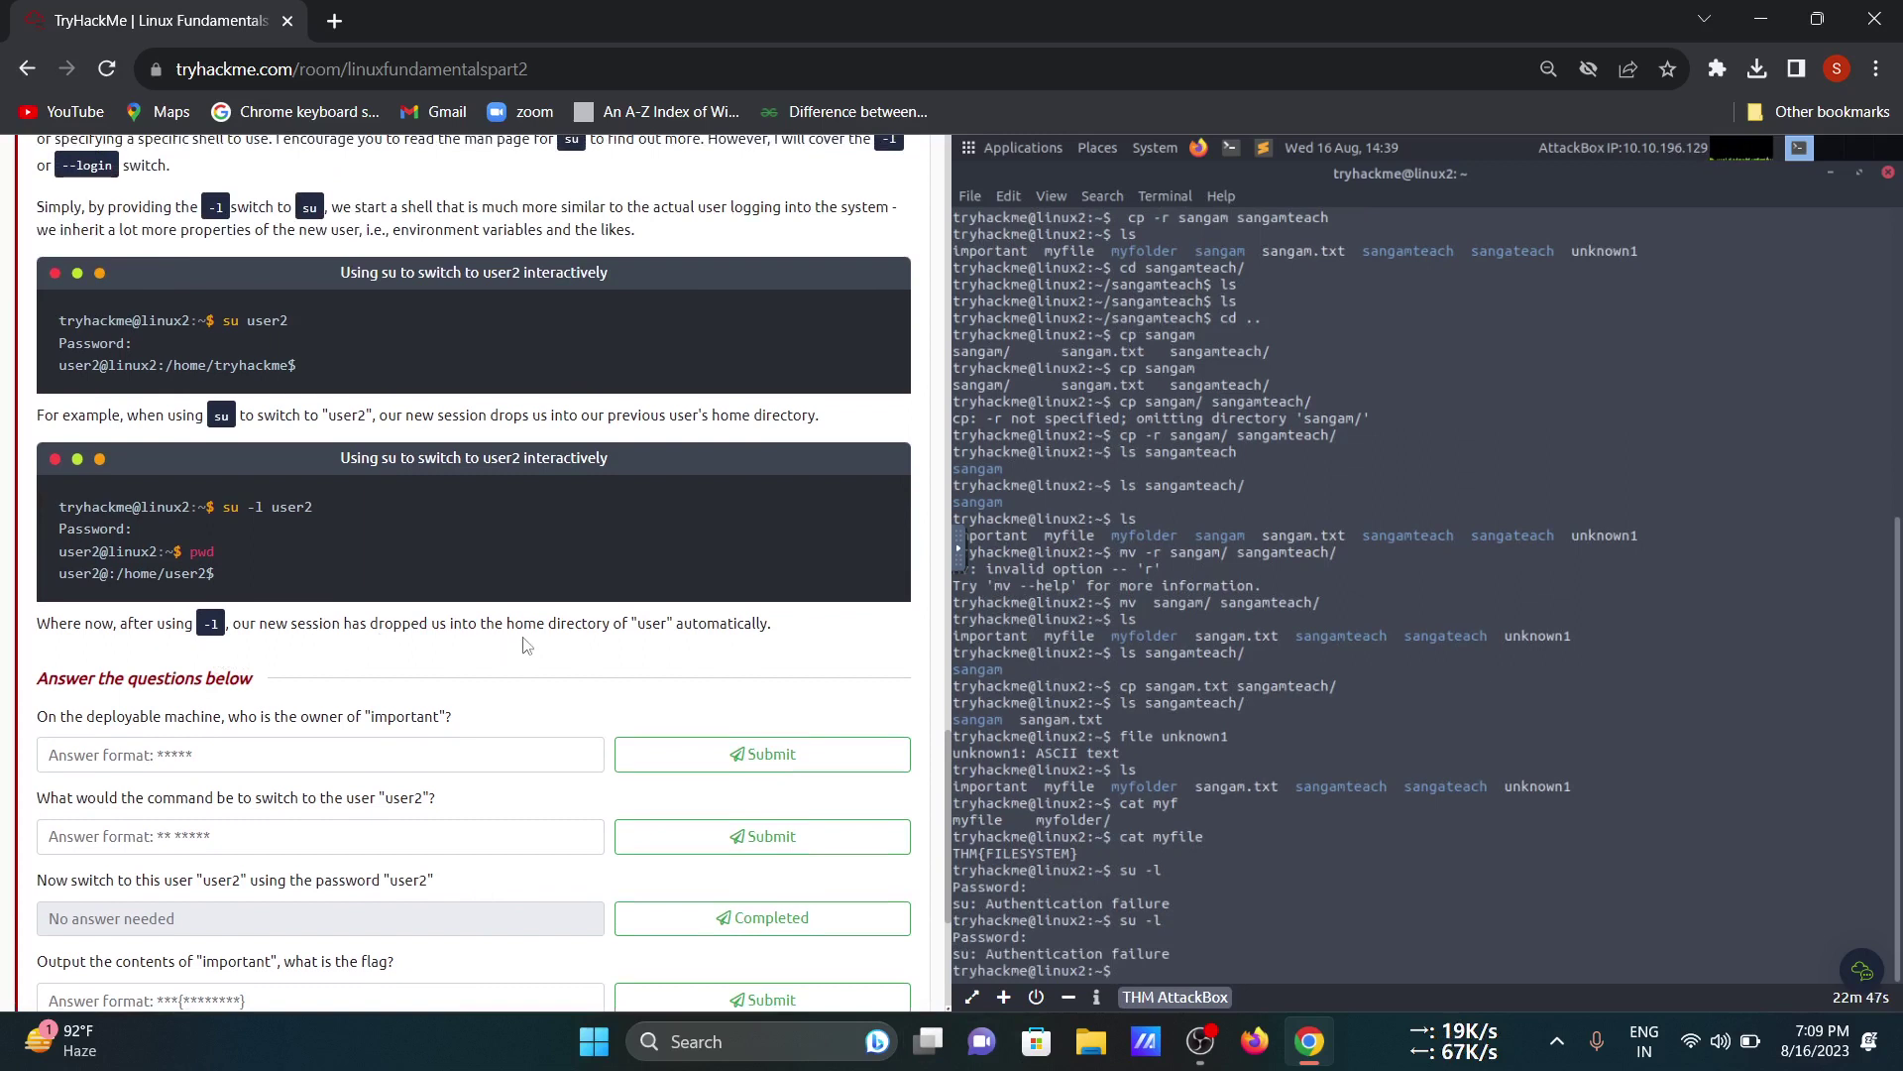
pyautogui.scroll(1, 723, 642)
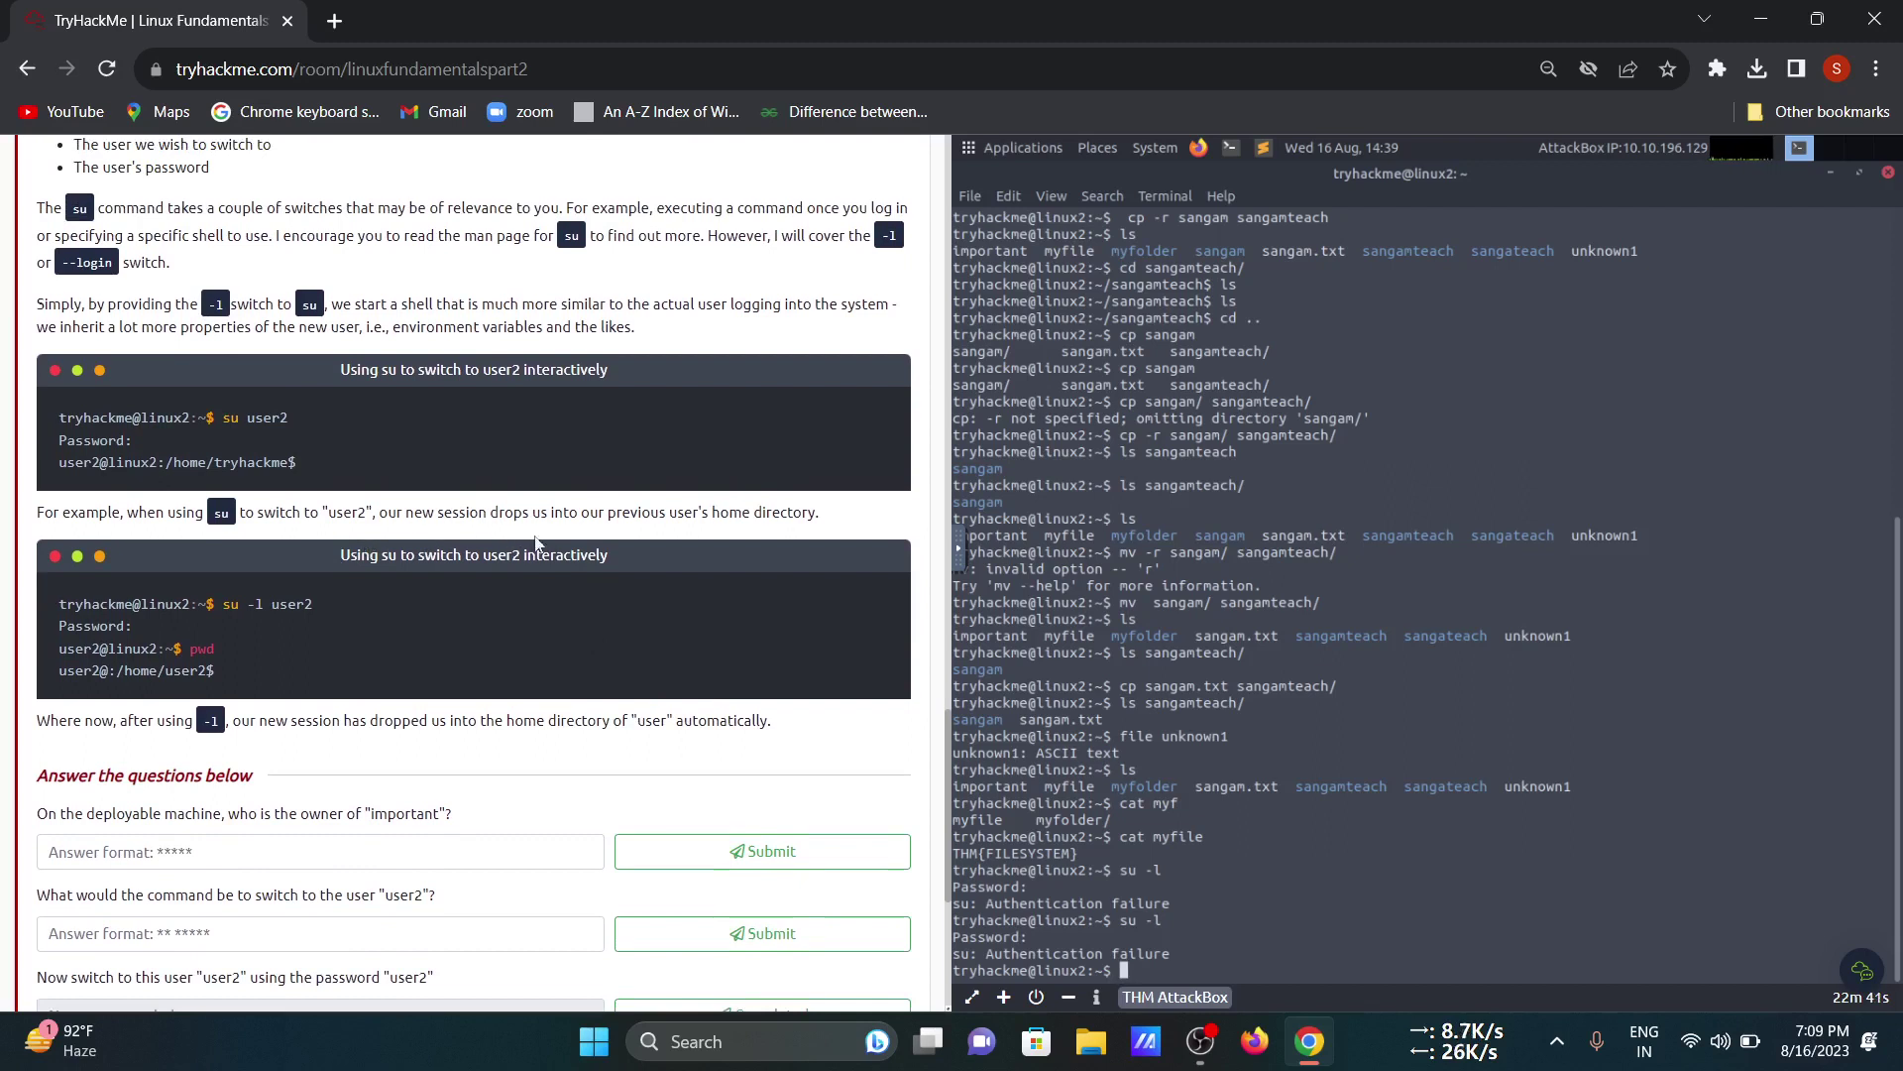
pyautogui.scroll(1, 747, 536)
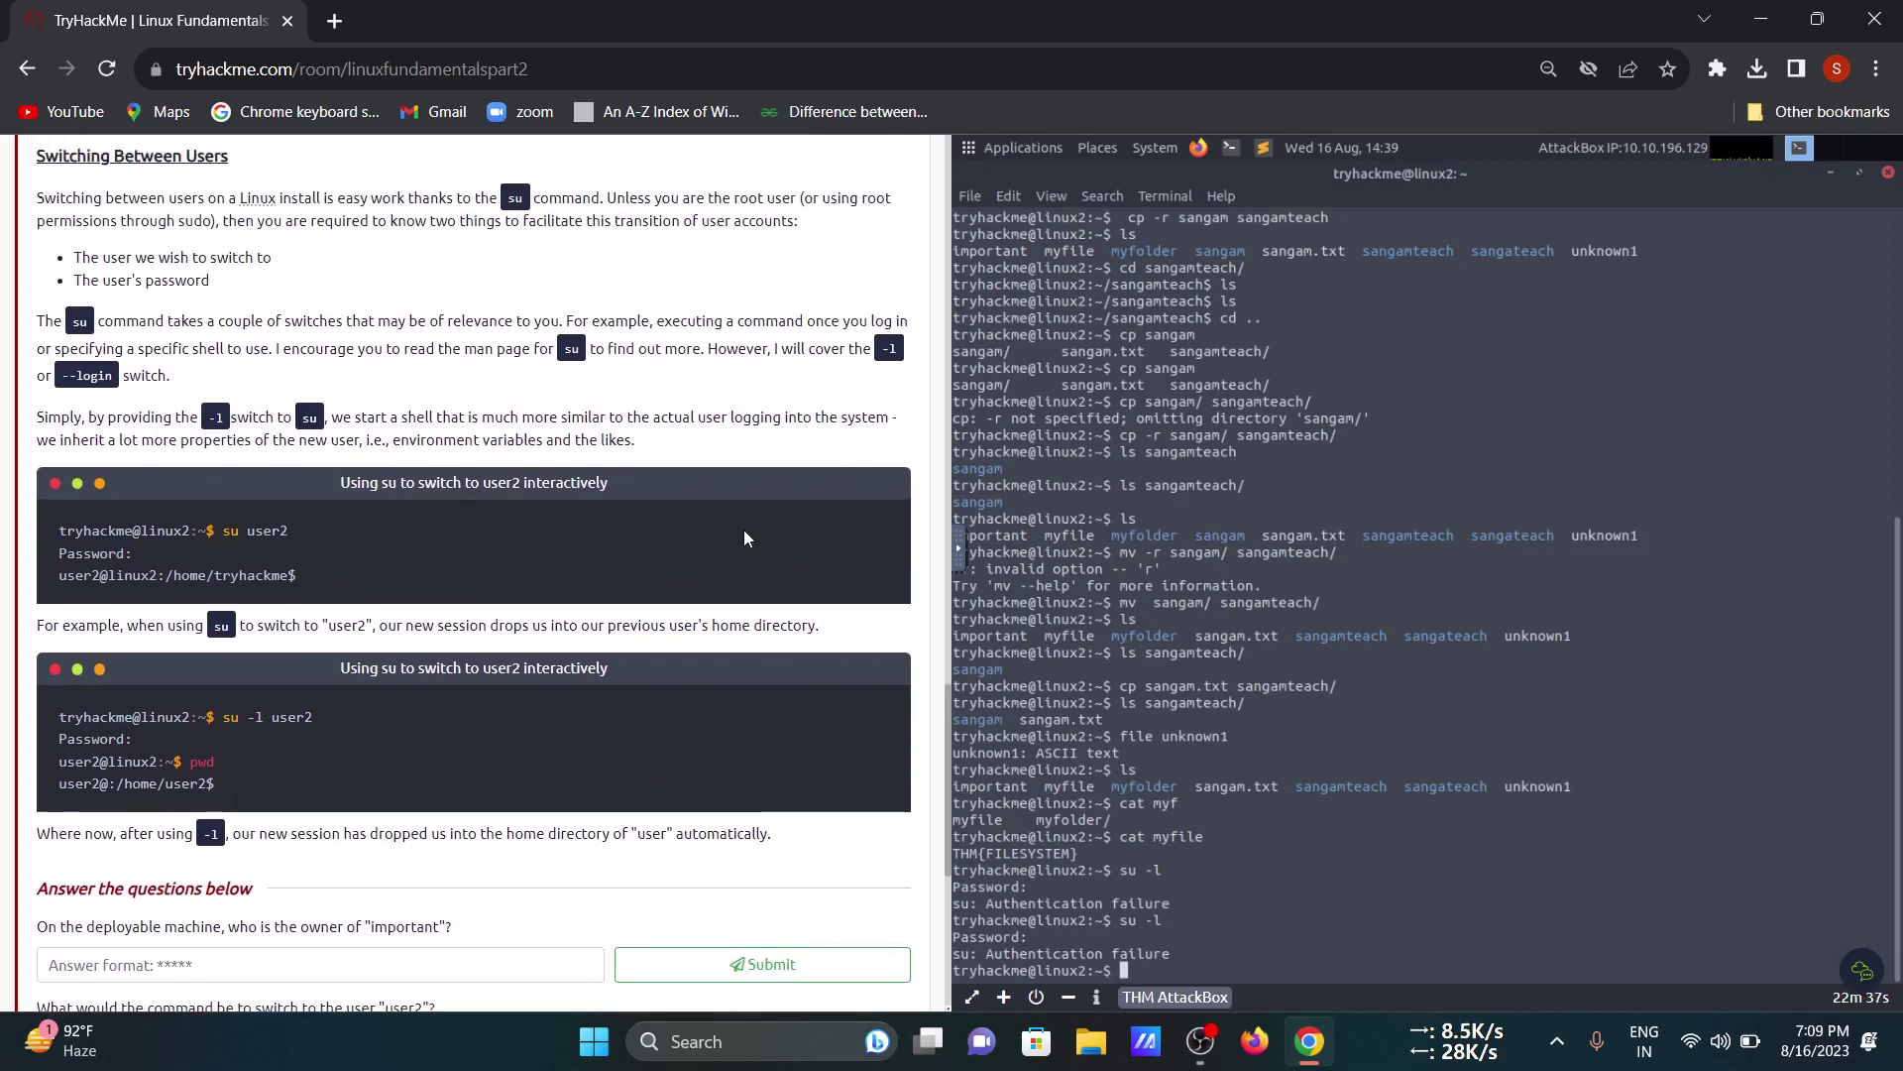
pyautogui.scroll(-1, 746, 536)
pyautogui.scroll(1, 746, 537)
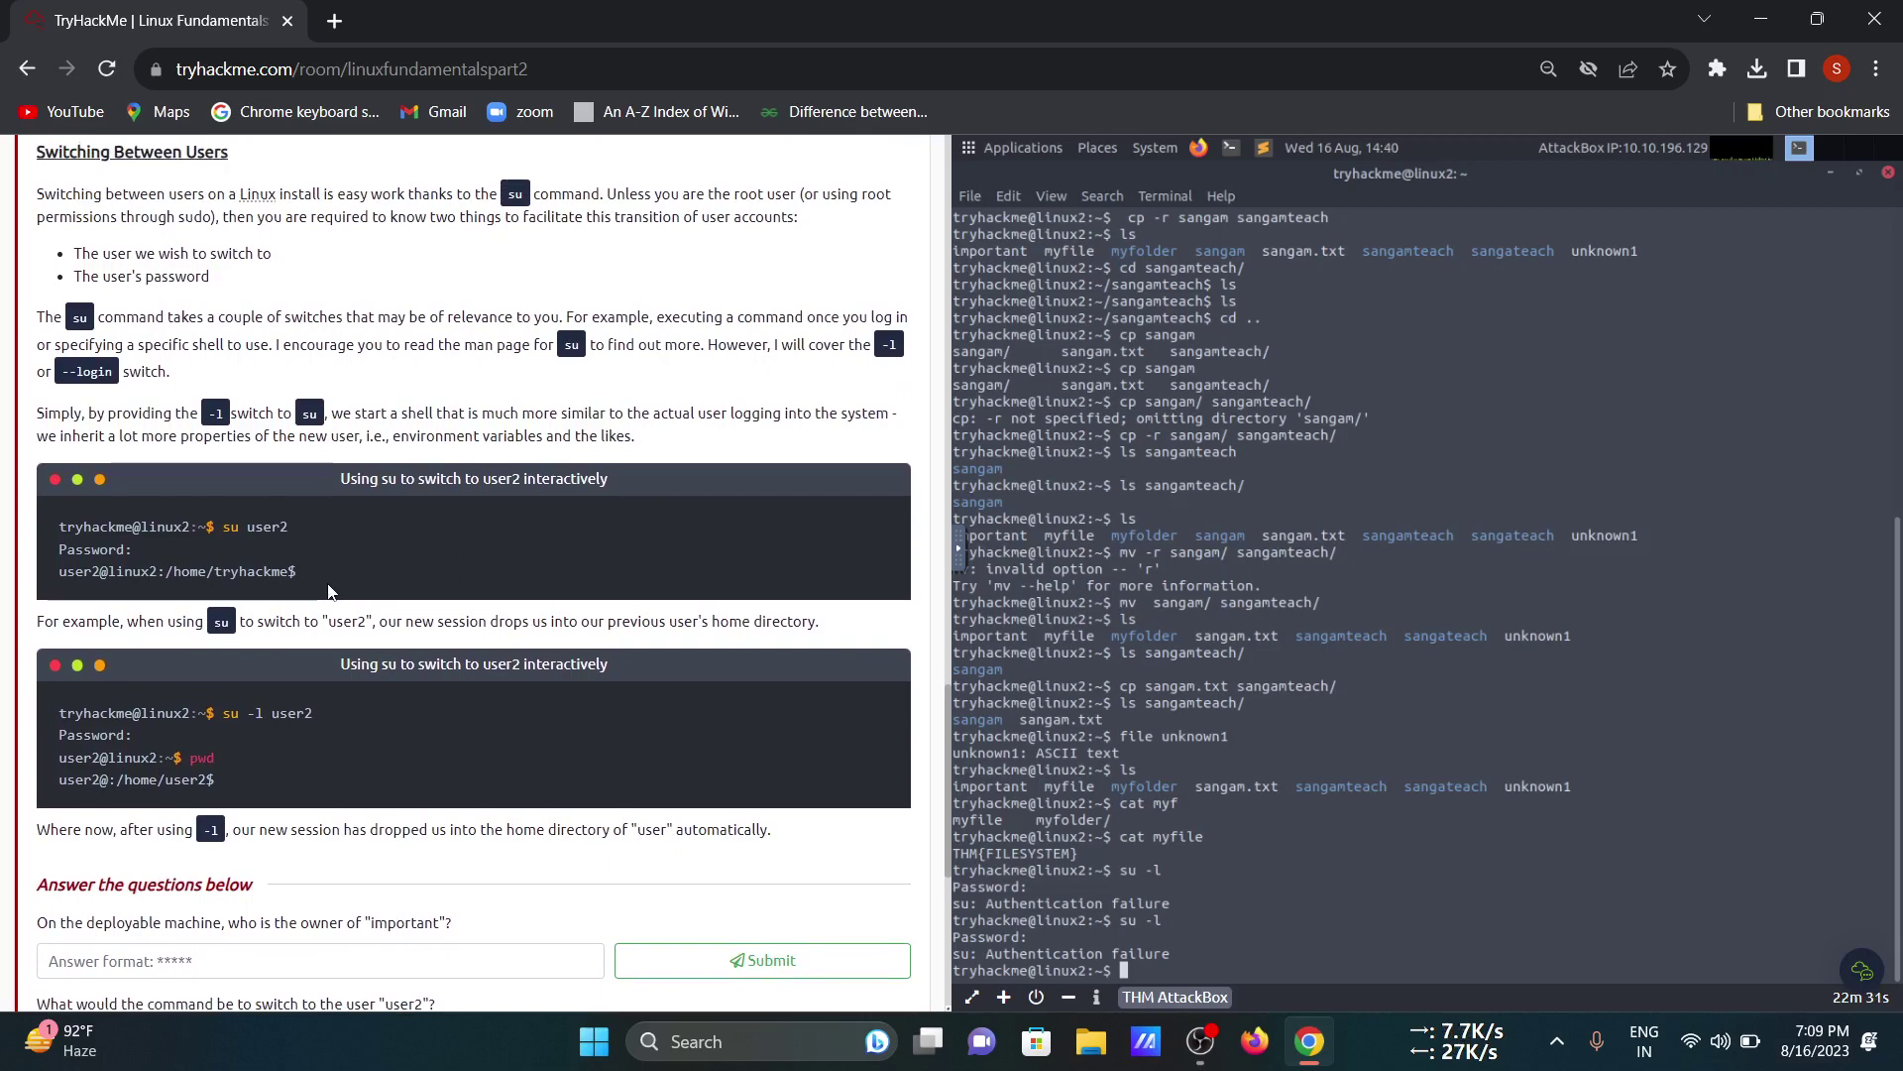
# Run ls -l in the terminal, revealing that the file important is owned by user2.
pyautogui.scroll(-1, 330, 591)
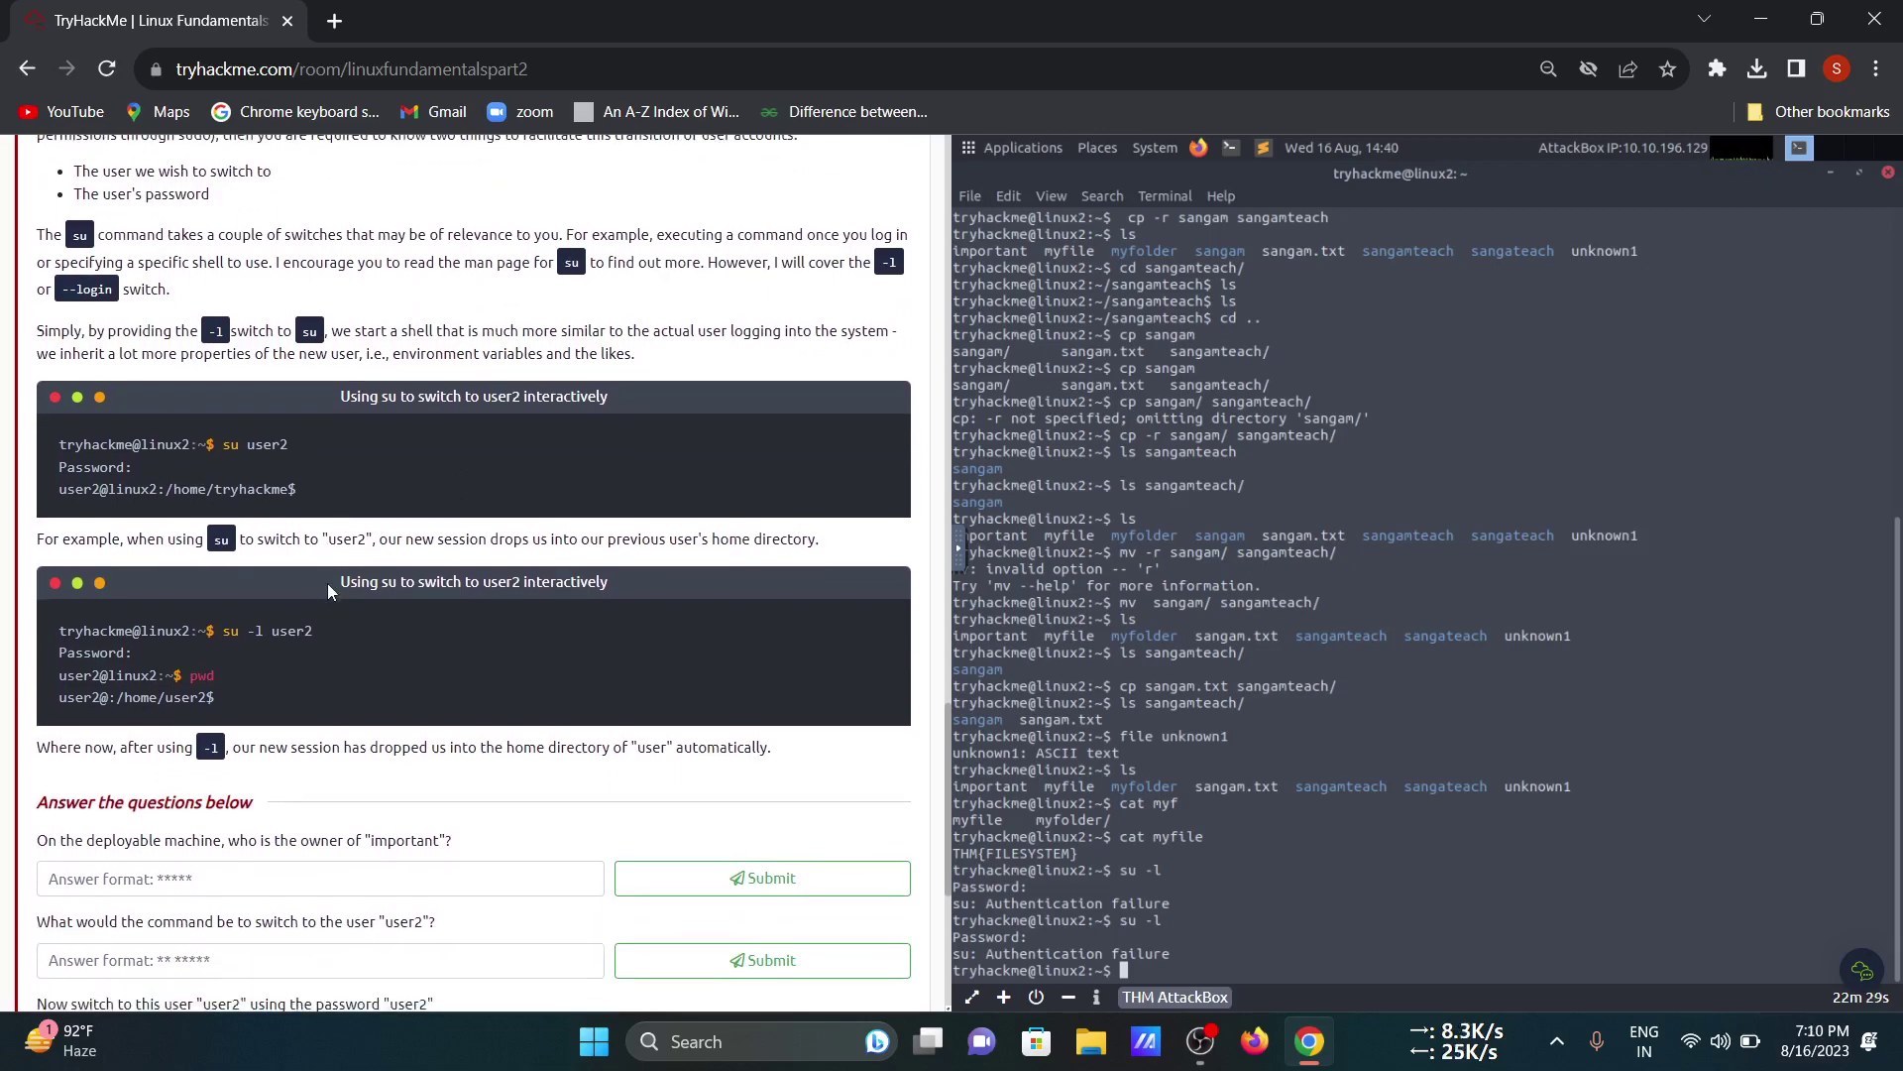
pyautogui.scroll(-1, 329, 591)
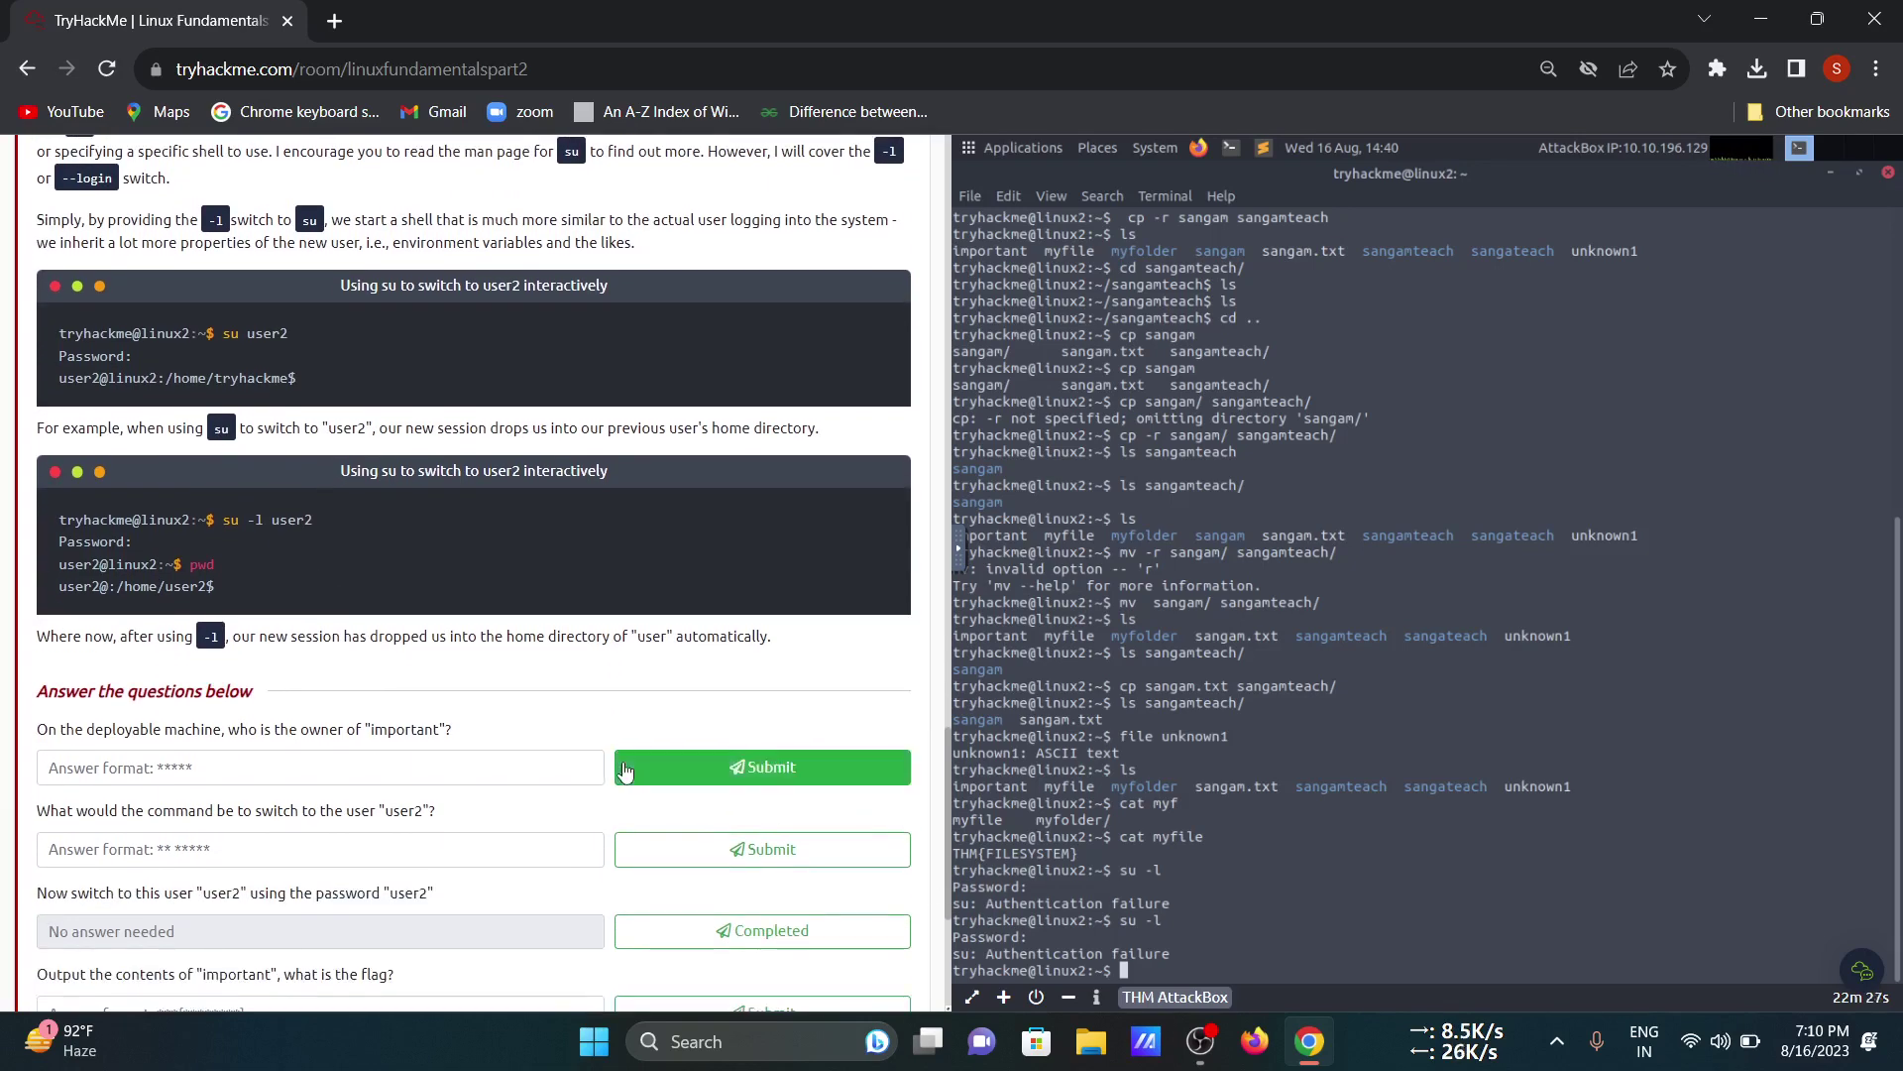
pyautogui.scroll(2, 622, 764)
pyautogui.scroll(2, 623, 763)
pyautogui.scroll(1, 623, 763)
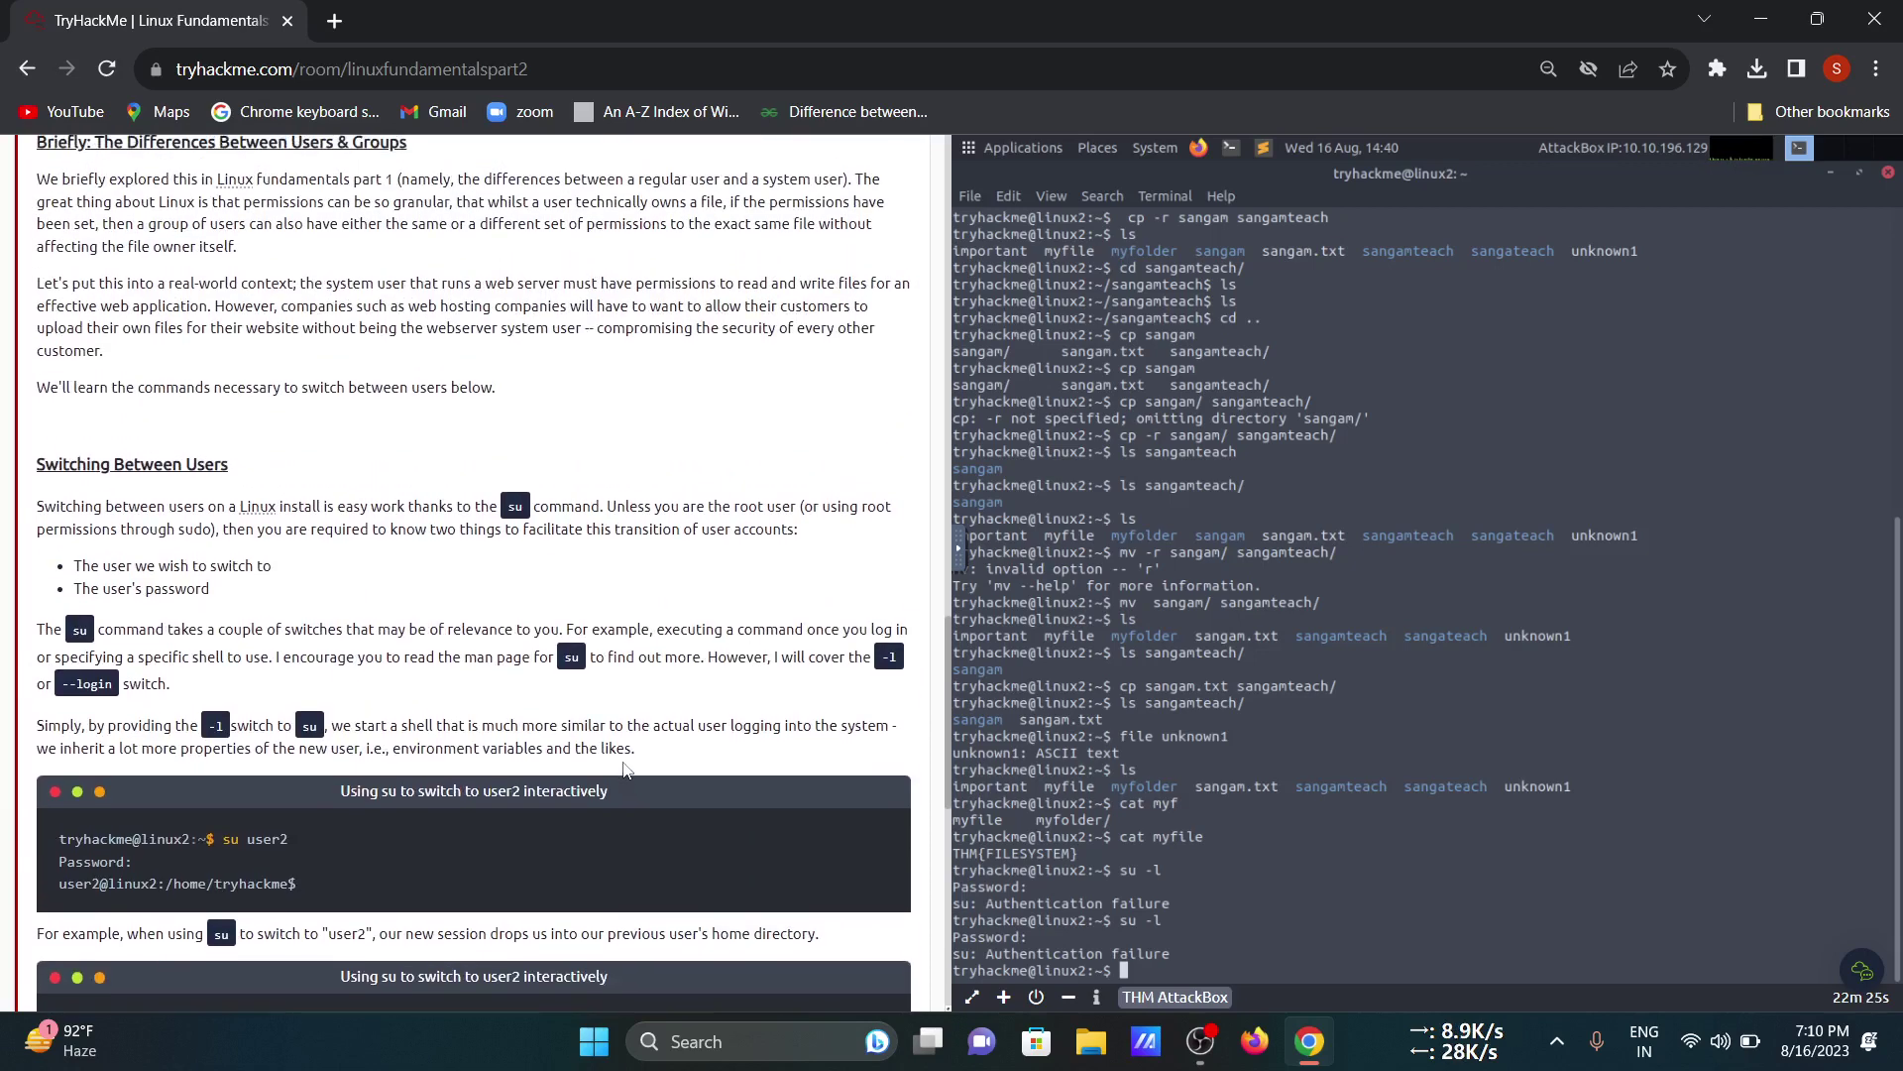
pyautogui.scroll(1, 623, 763)
pyautogui.scroll(2, 624, 762)
pyautogui.scroll(2, 625, 761)
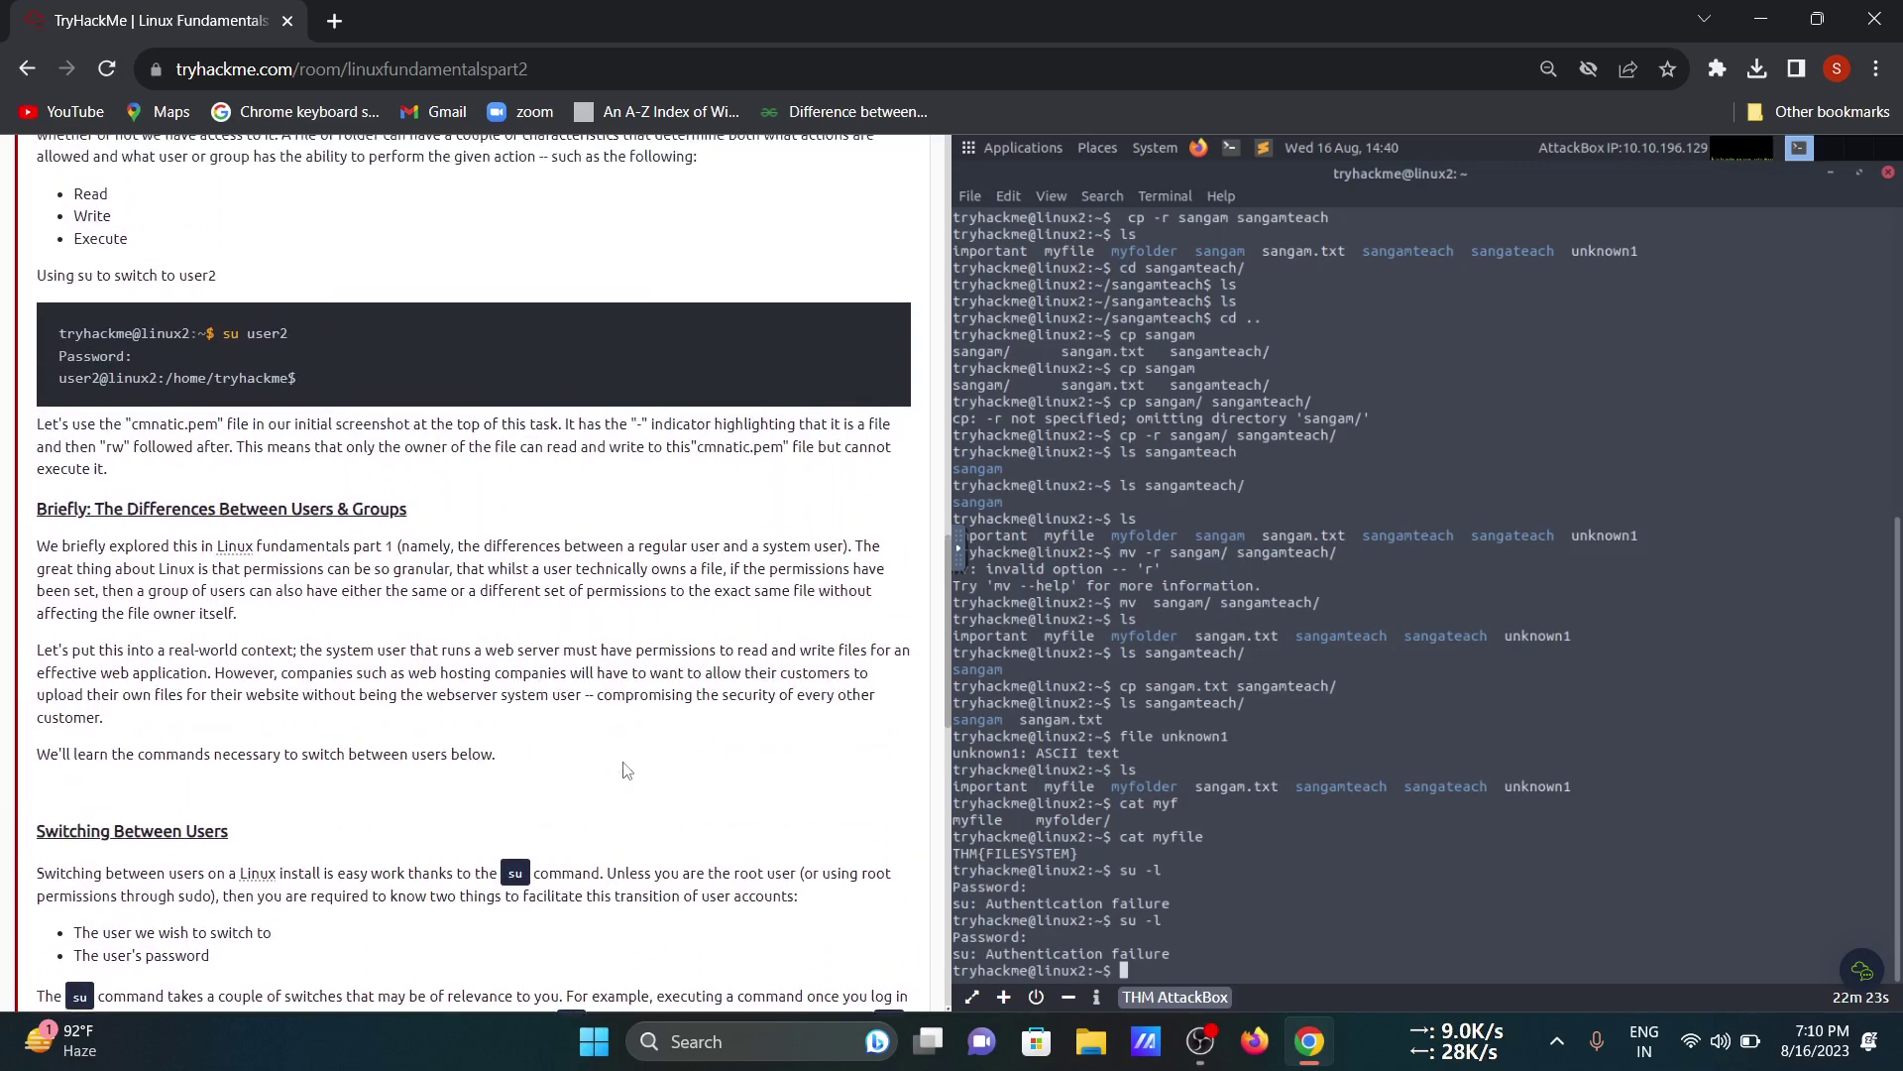
pyautogui.scroll(1, 625, 761)
pyautogui.scroll(-3, 622, 761)
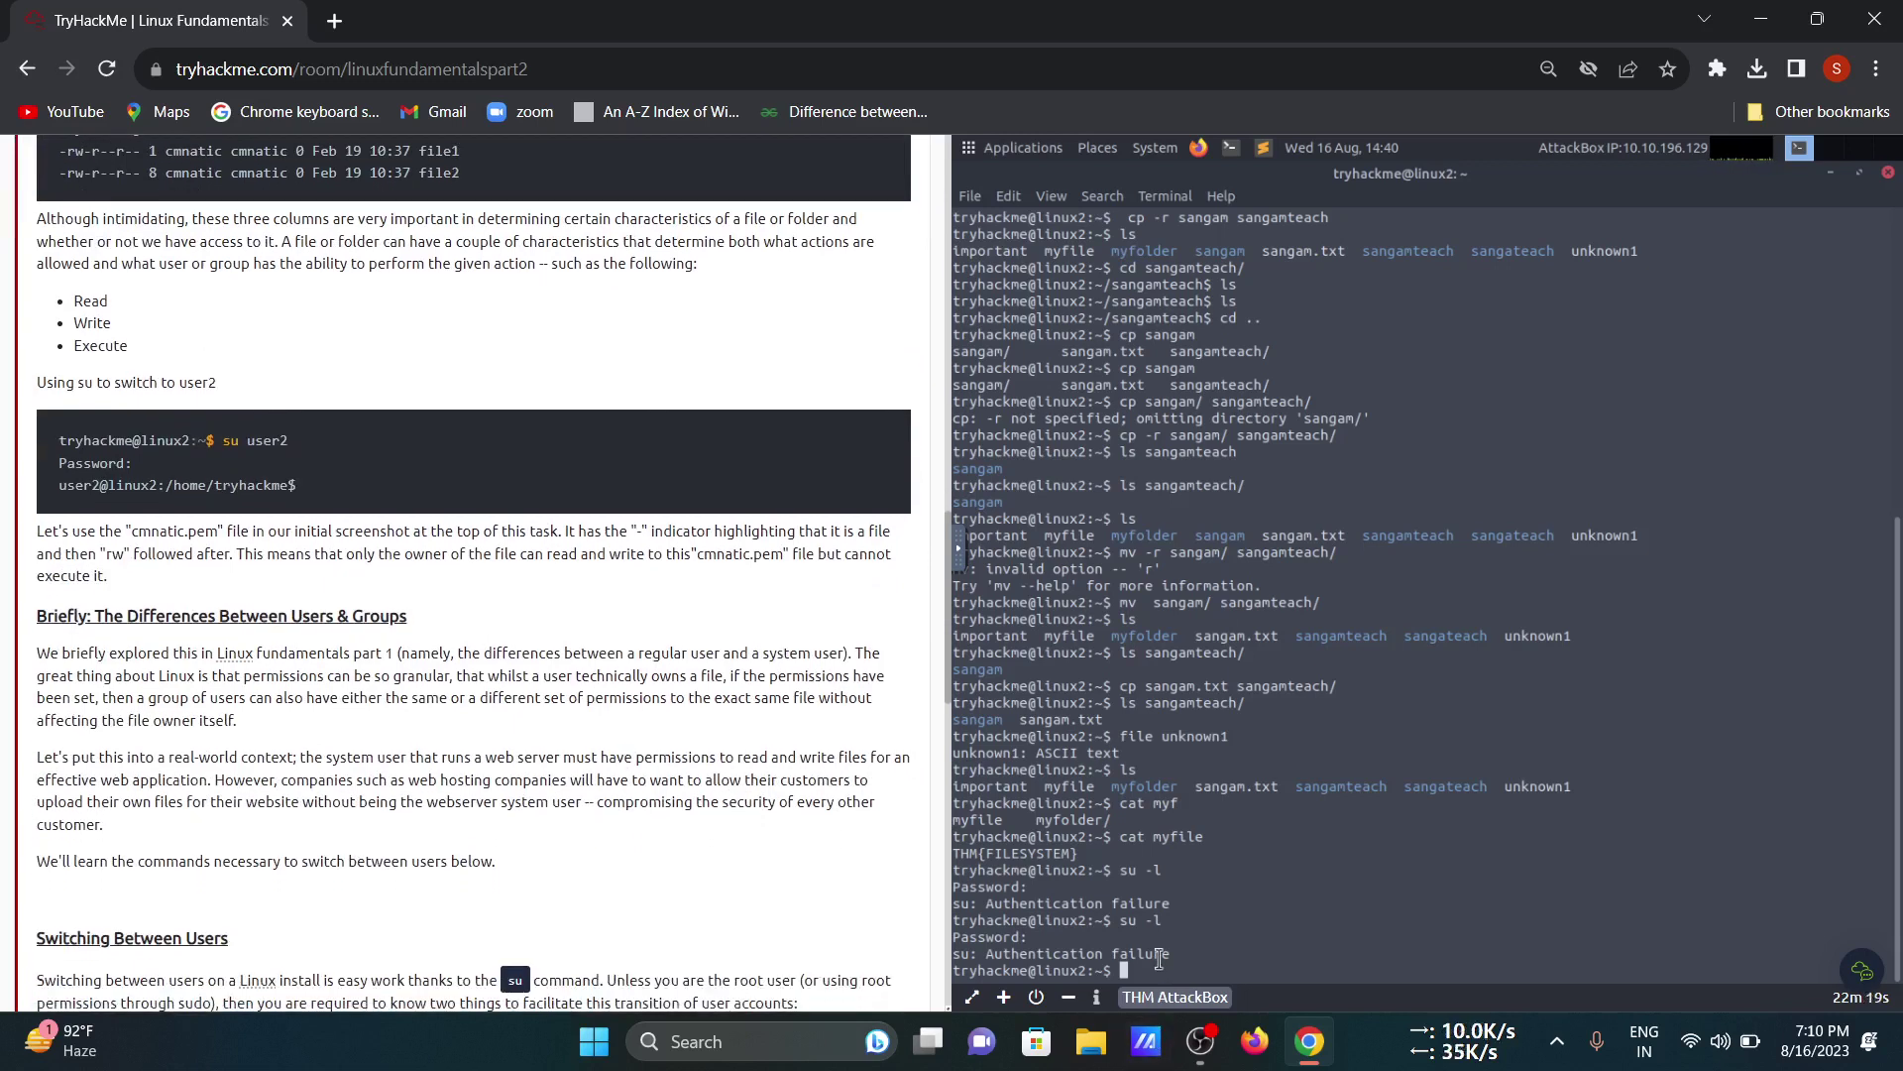
pyautogui.write('ls ')
pyautogui.write('-l')
pyautogui.press('Return')
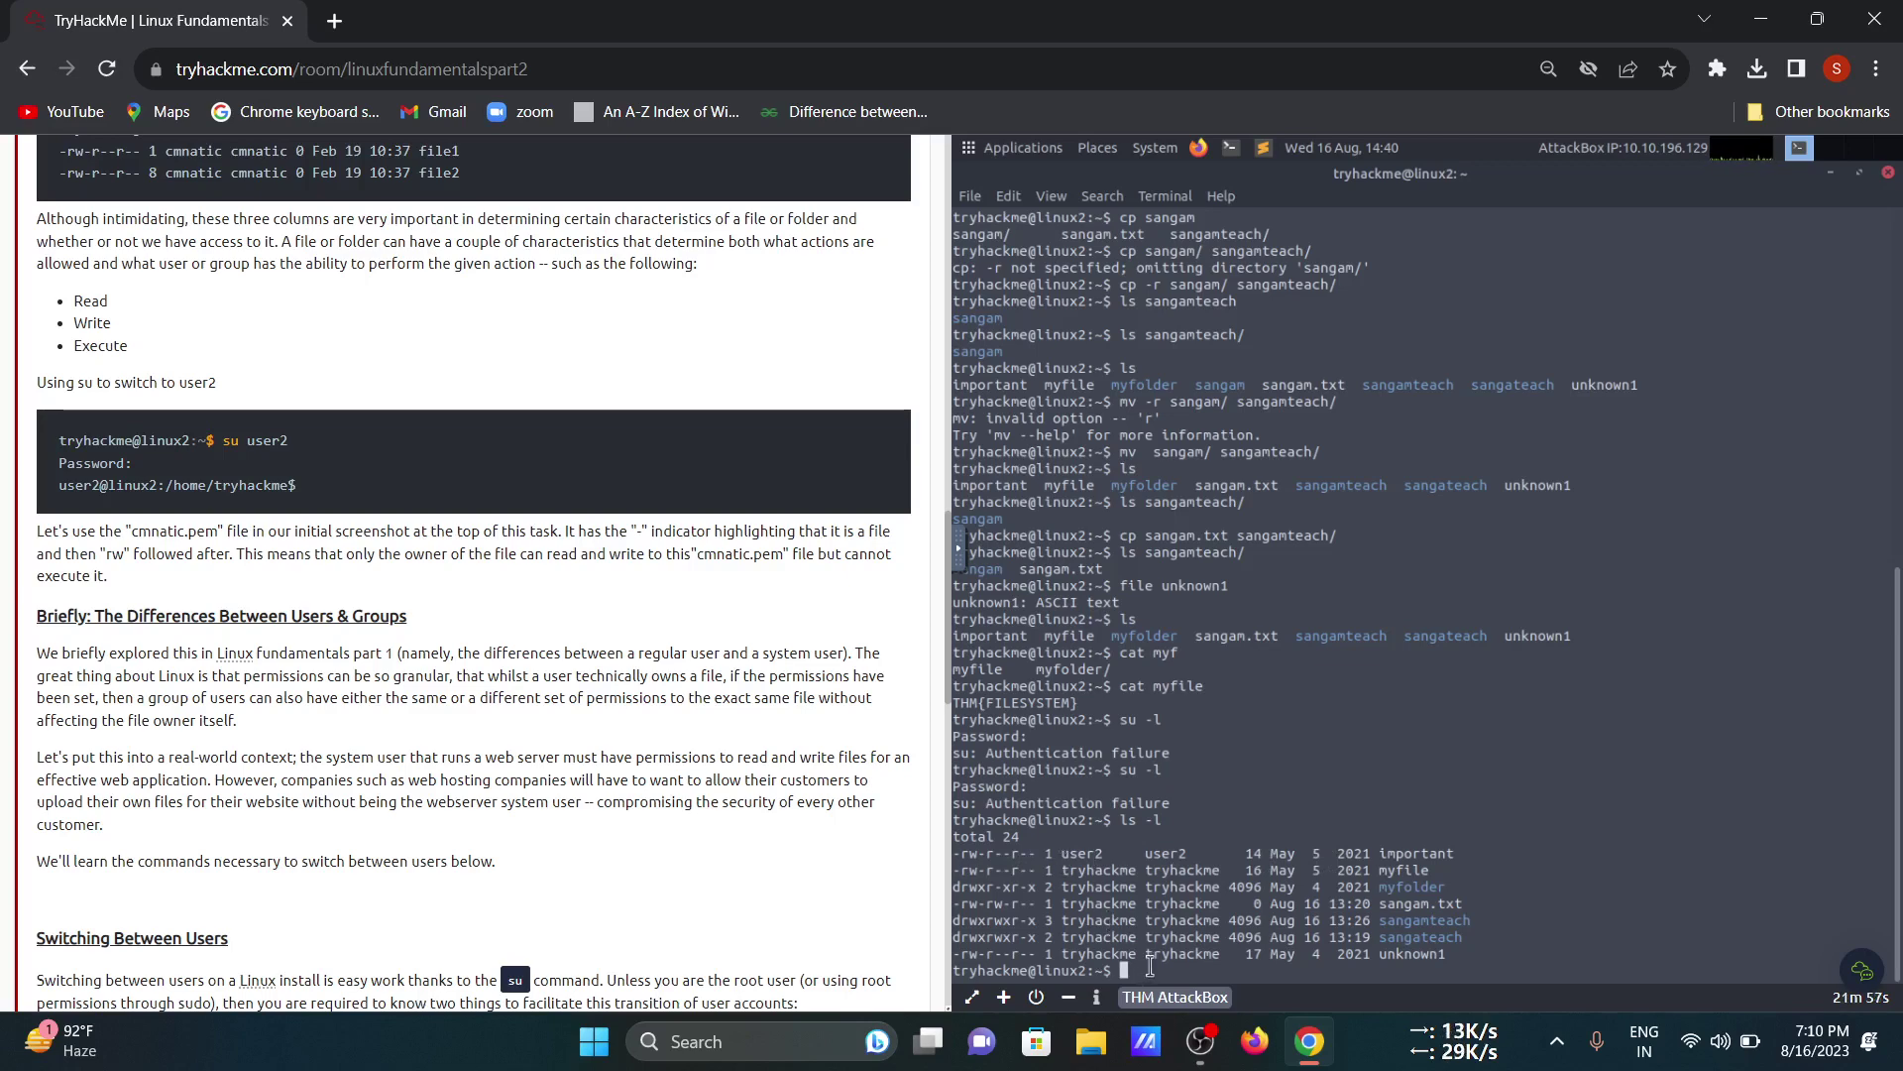
# Switch the AttackBox terminal to user2 with su user2, entering that account's password.
pyautogui.write('su ')
pyautogui.write('user2')
pyautogui.press('Return')
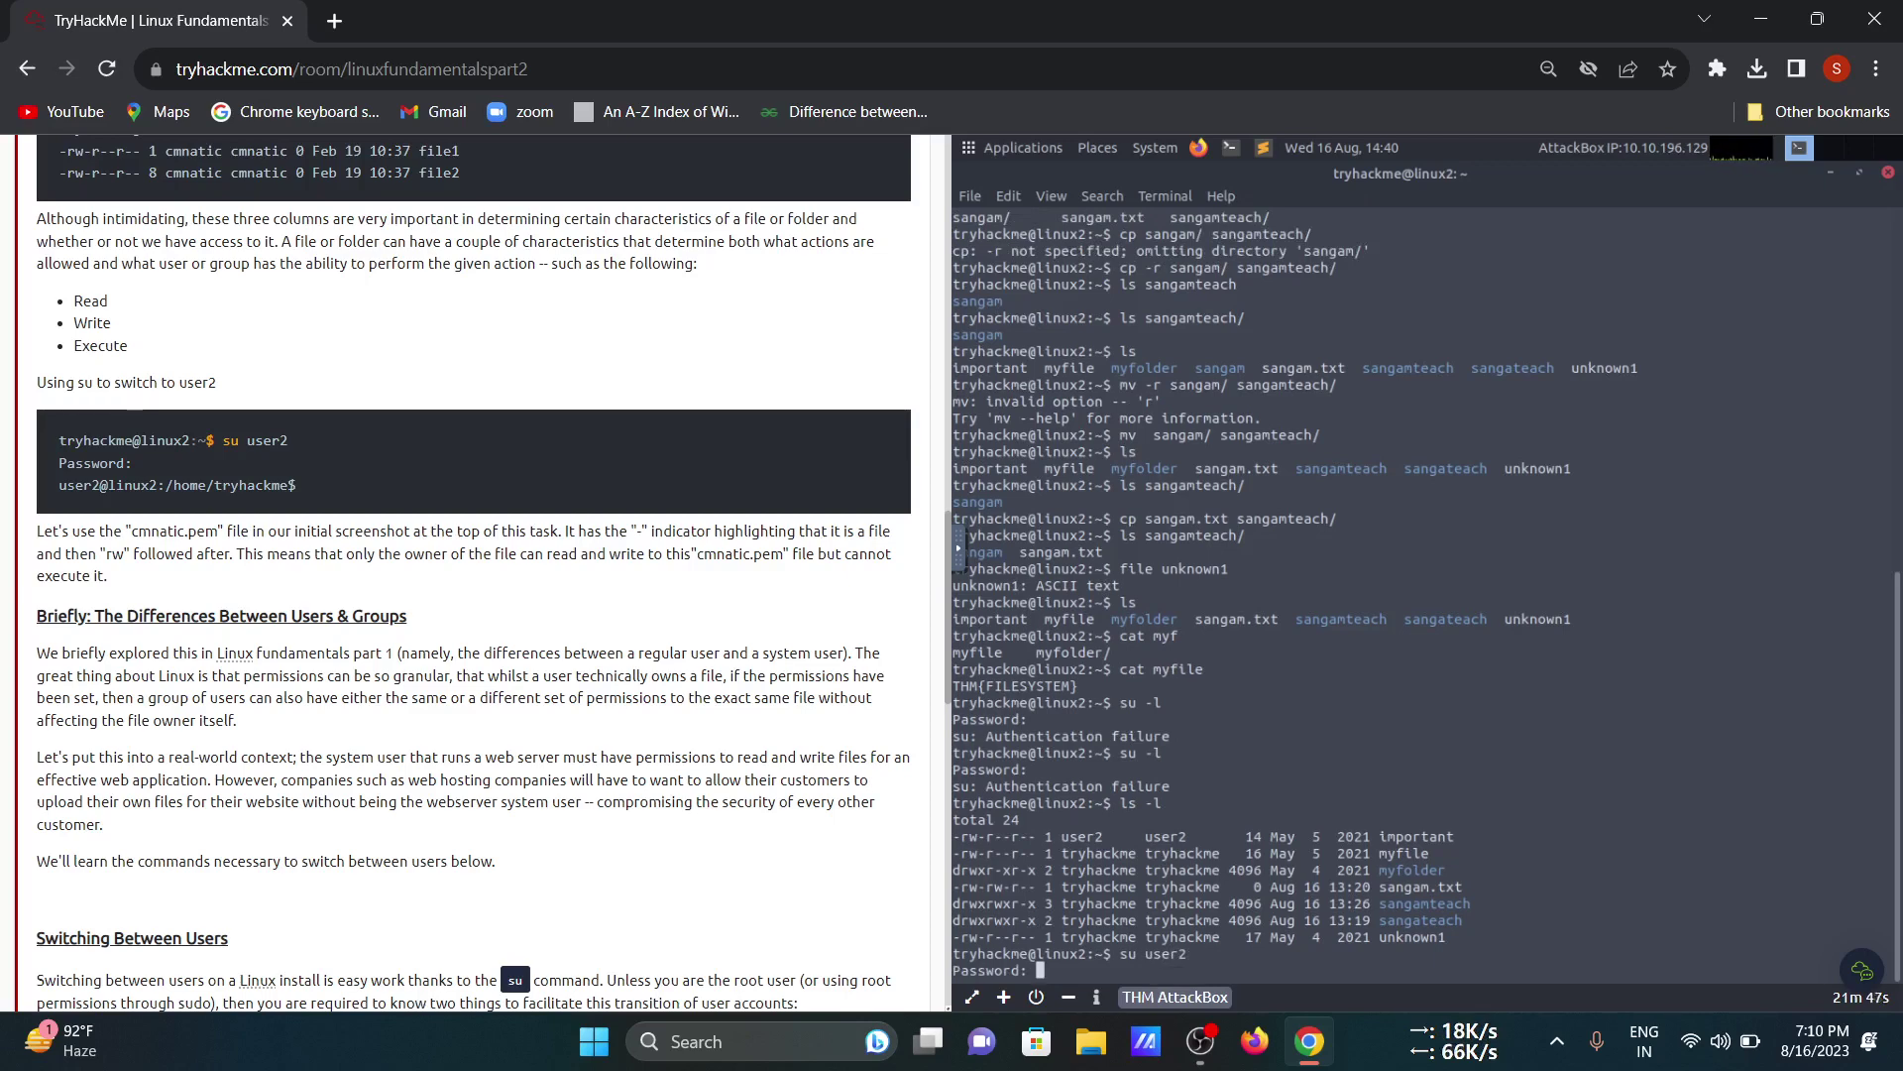
pyautogui.press('Return')
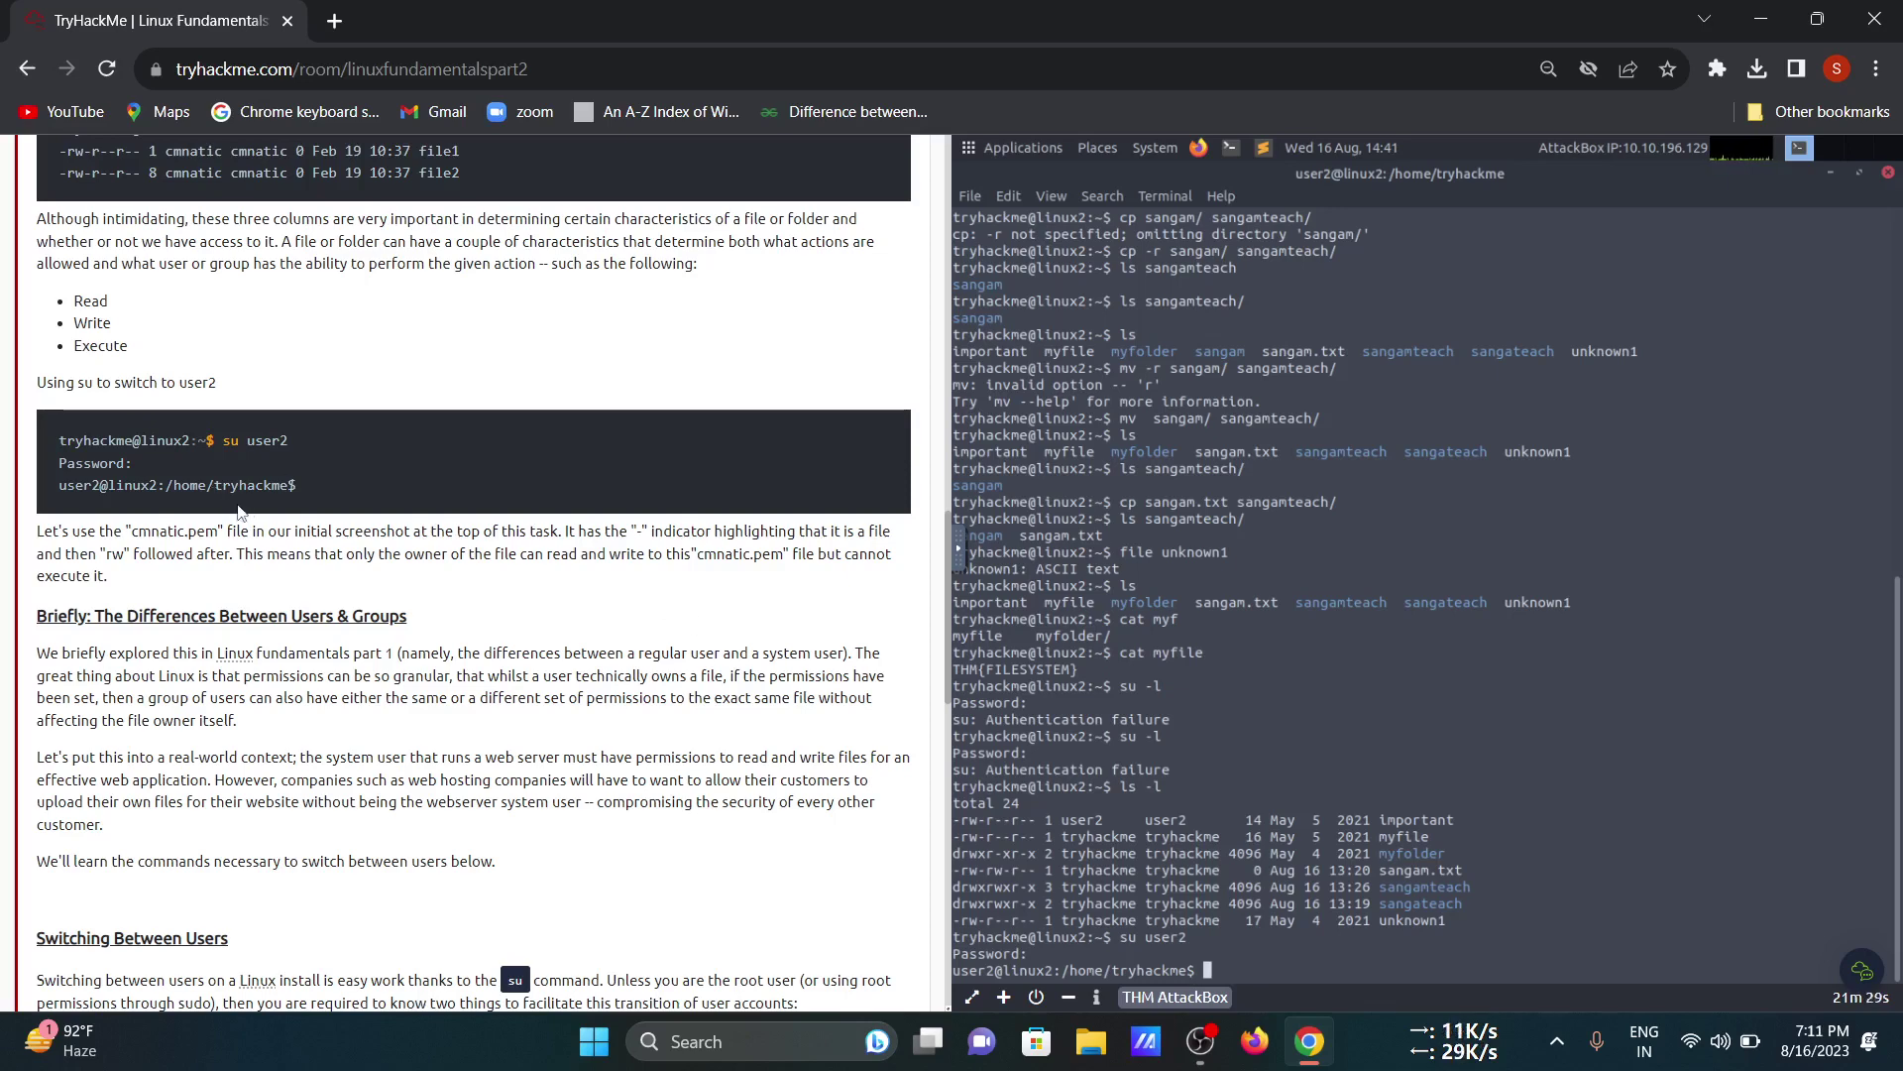
# Scroll the lesson down to the unanswered switching-users questions under 'Answer the questions below'.
pyautogui.scroll(-1, 279, 515)
pyautogui.scroll(-2, 279, 514)
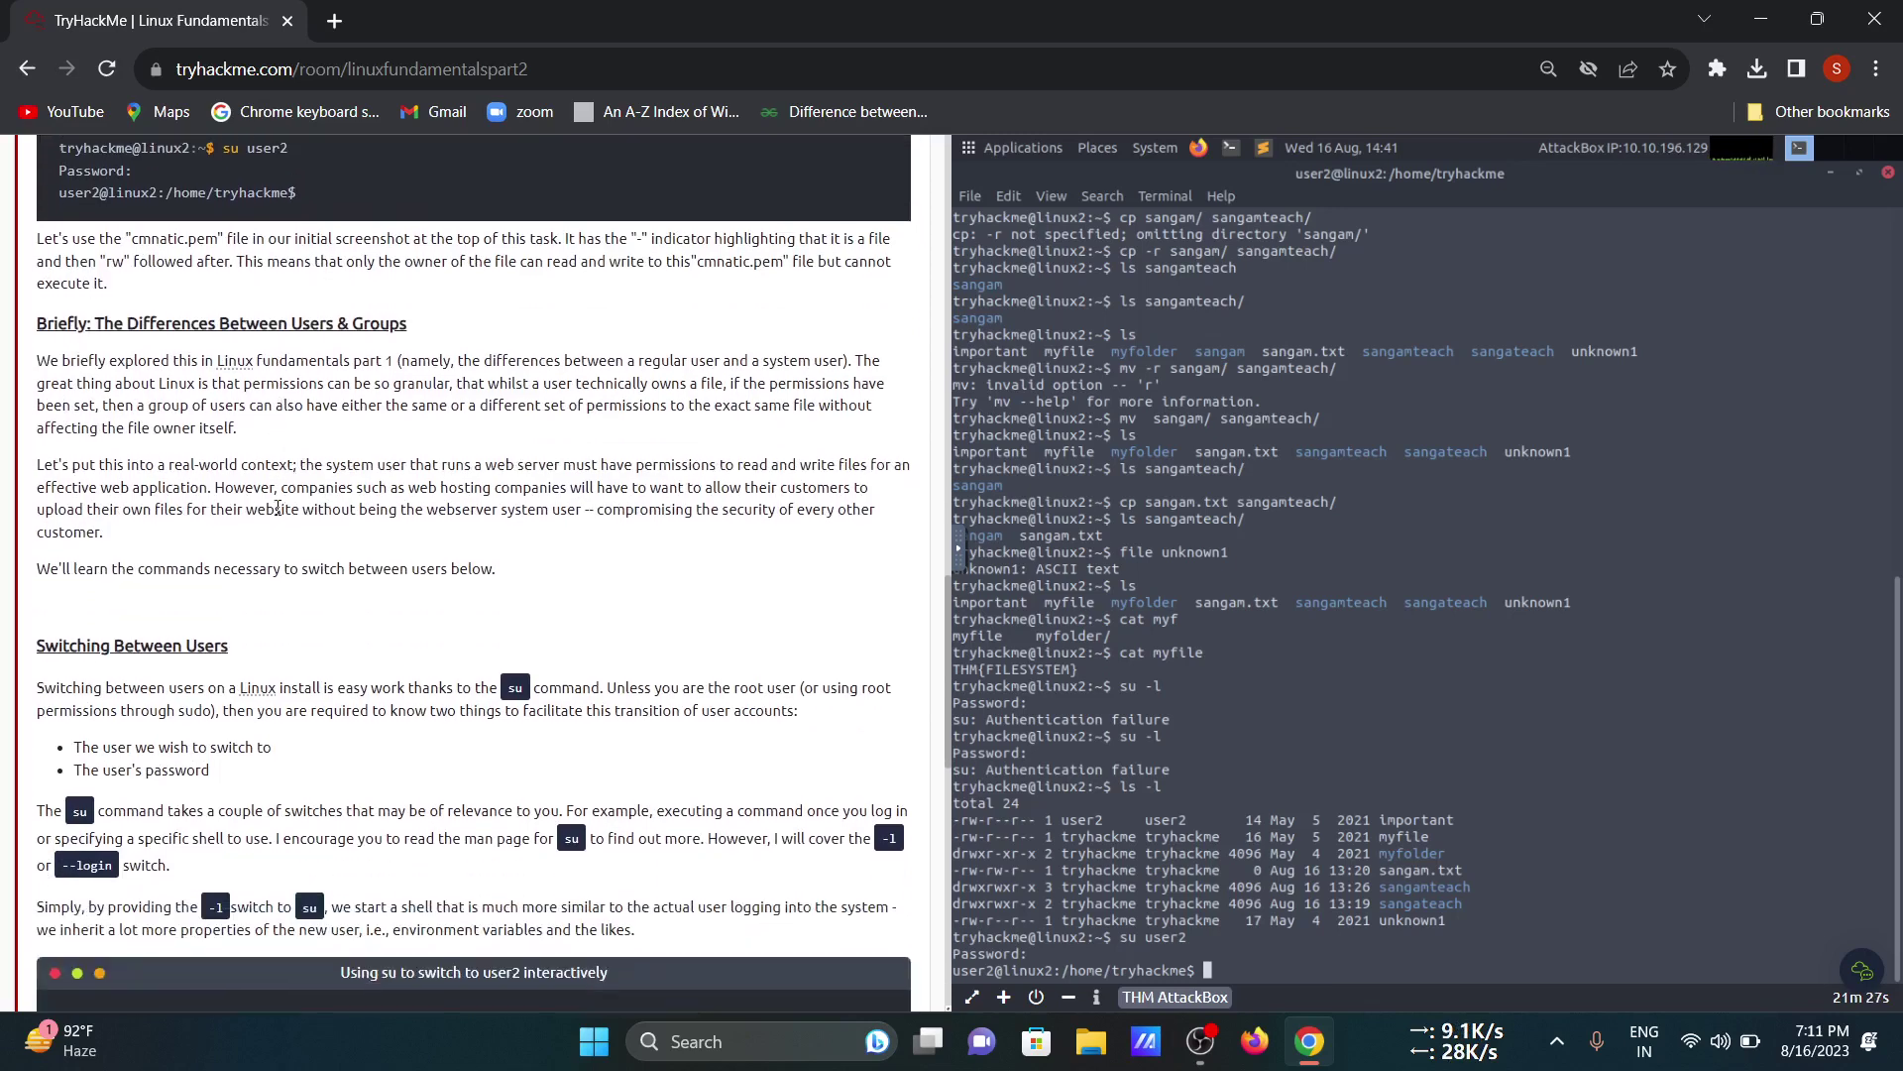
pyautogui.scroll(-1, 280, 514)
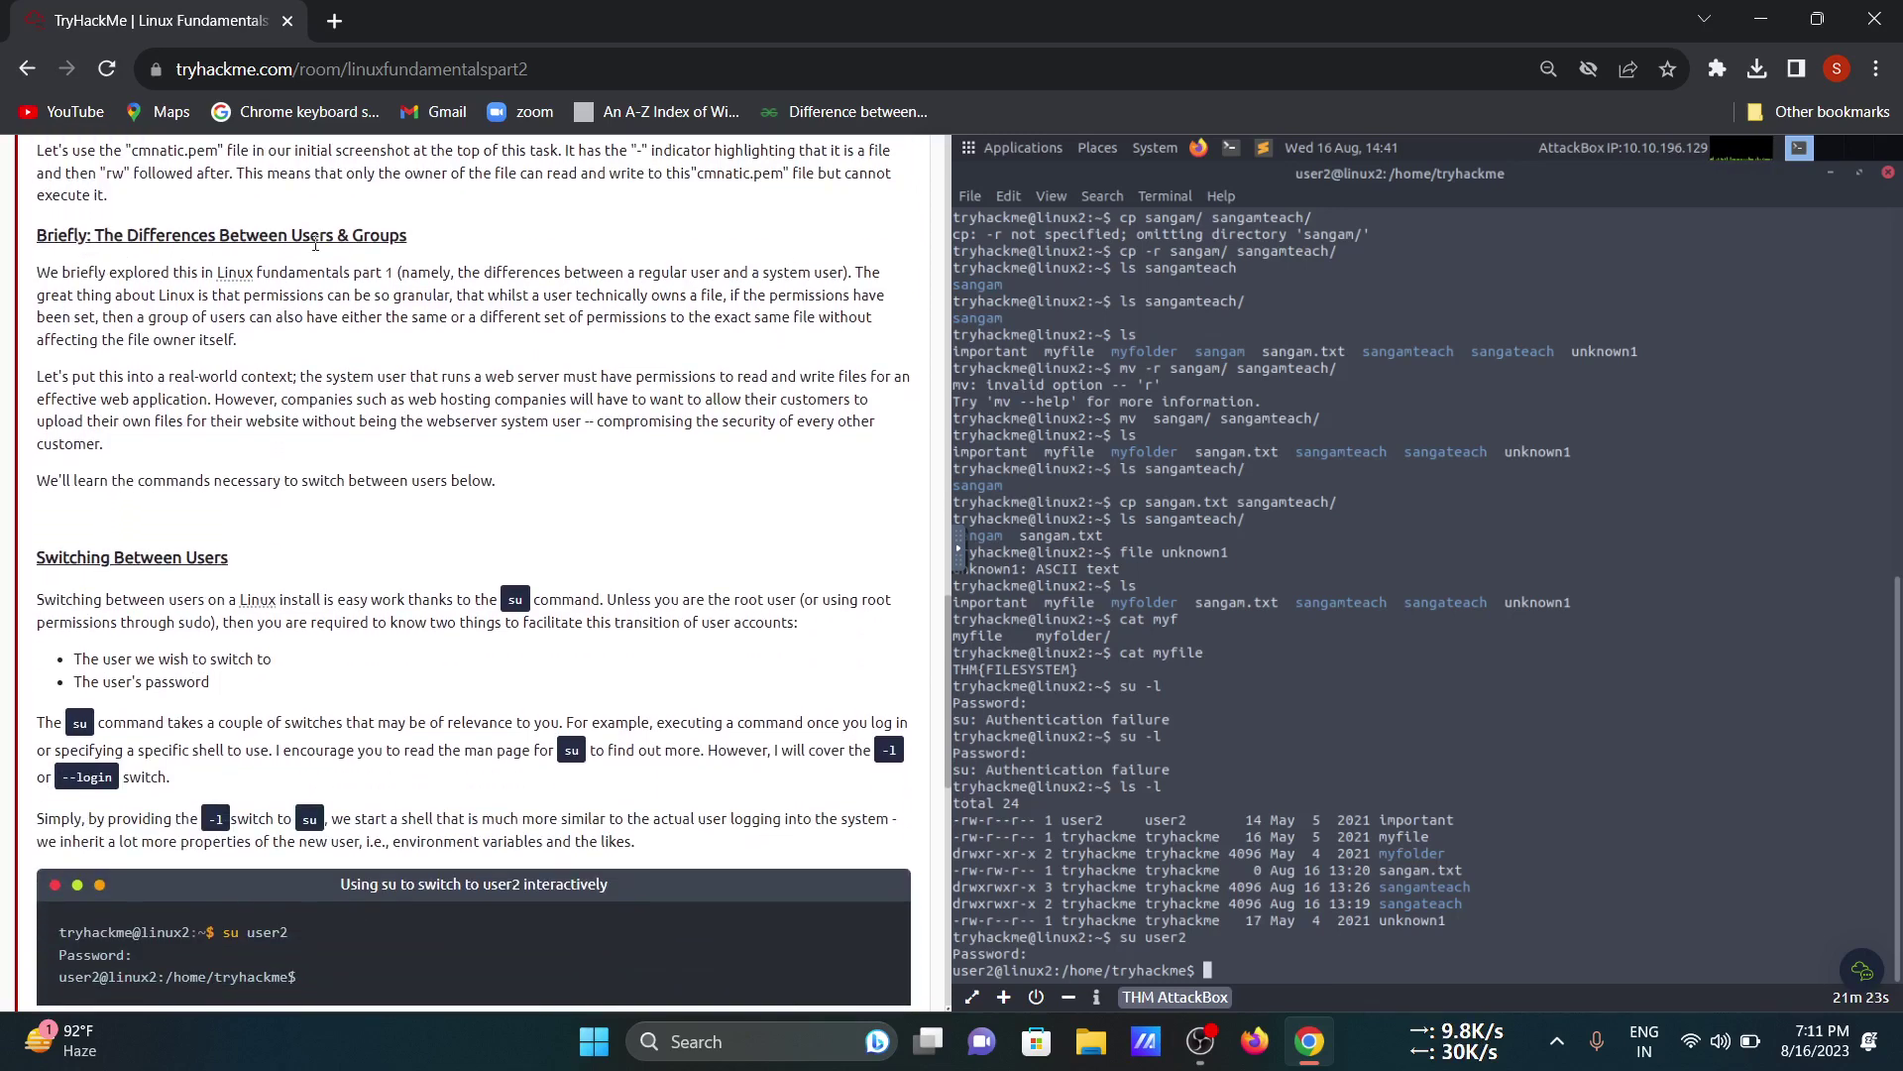
pyautogui.scroll(-2, 414, 442)
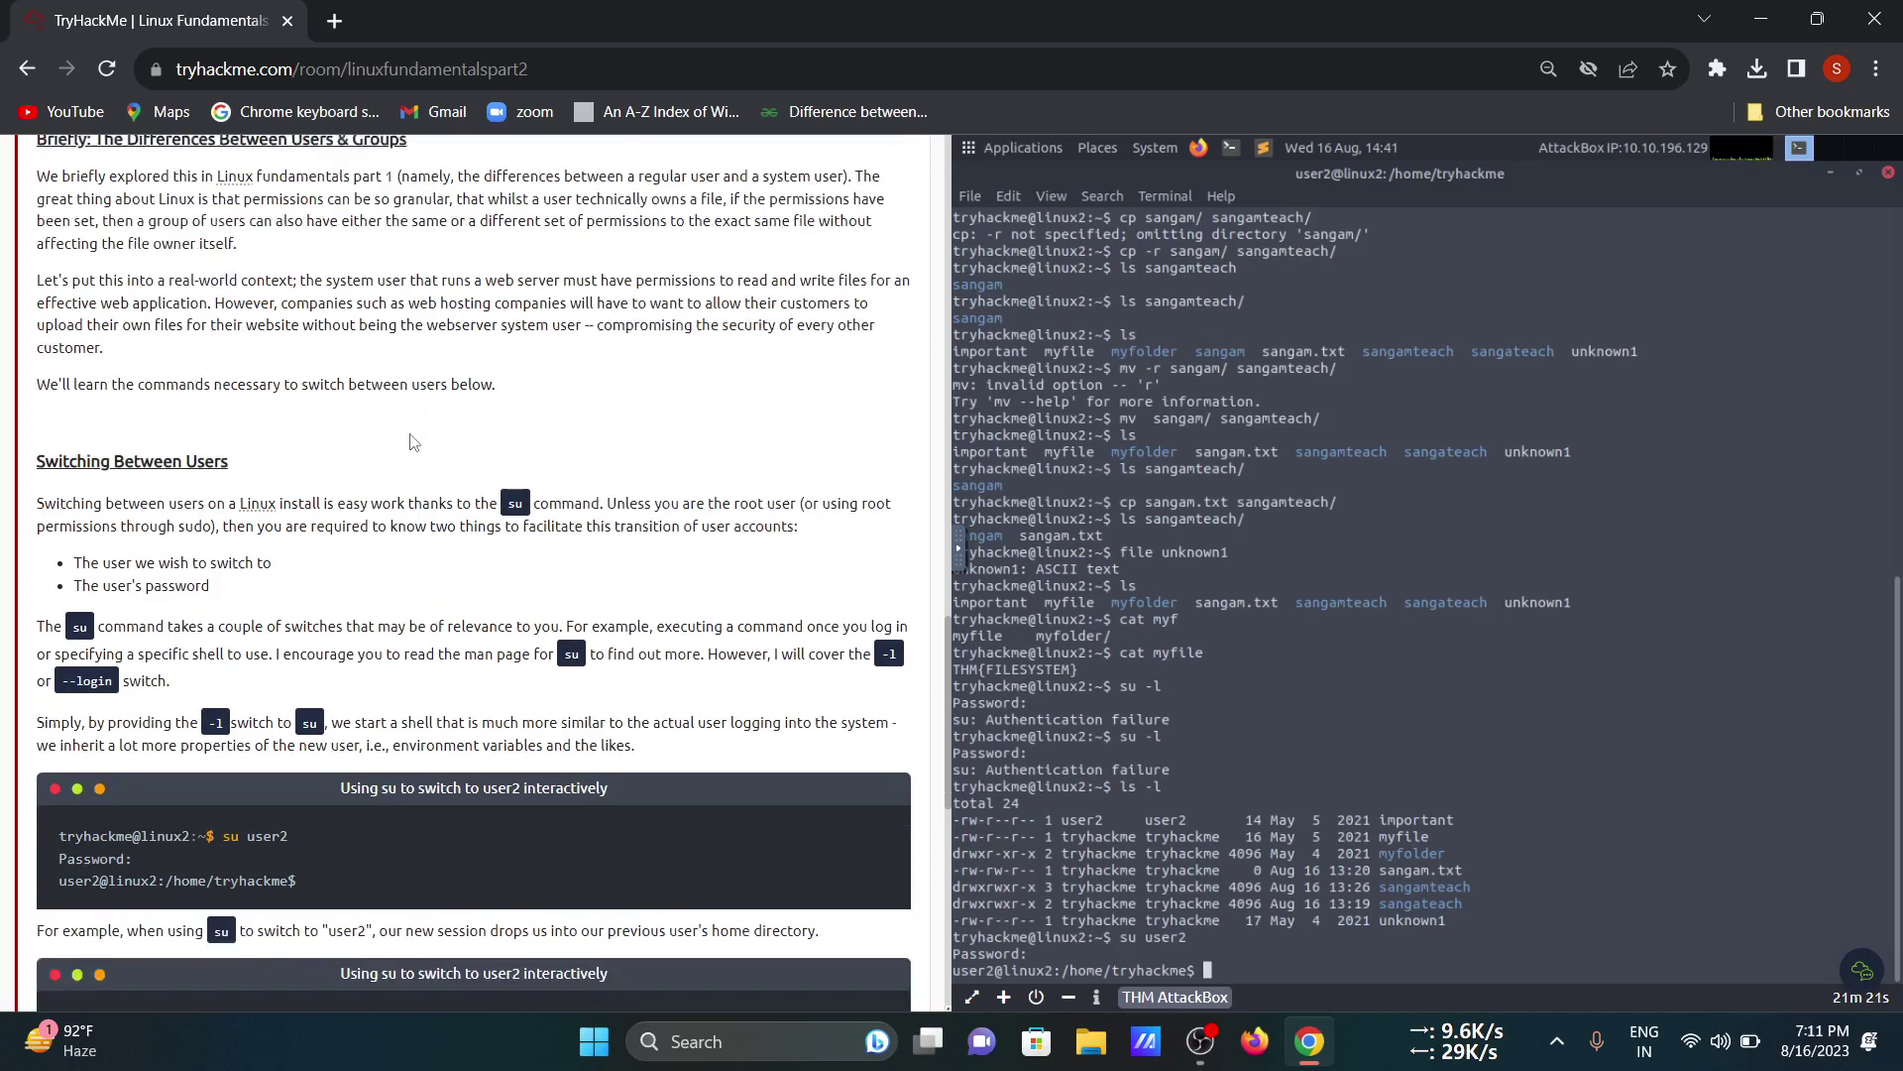
pyautogui.scroll(-1, 414, 442)
pyautogui.scroll(-2, 415, 442)
pyautogui.scroll(-2, 411, 434)
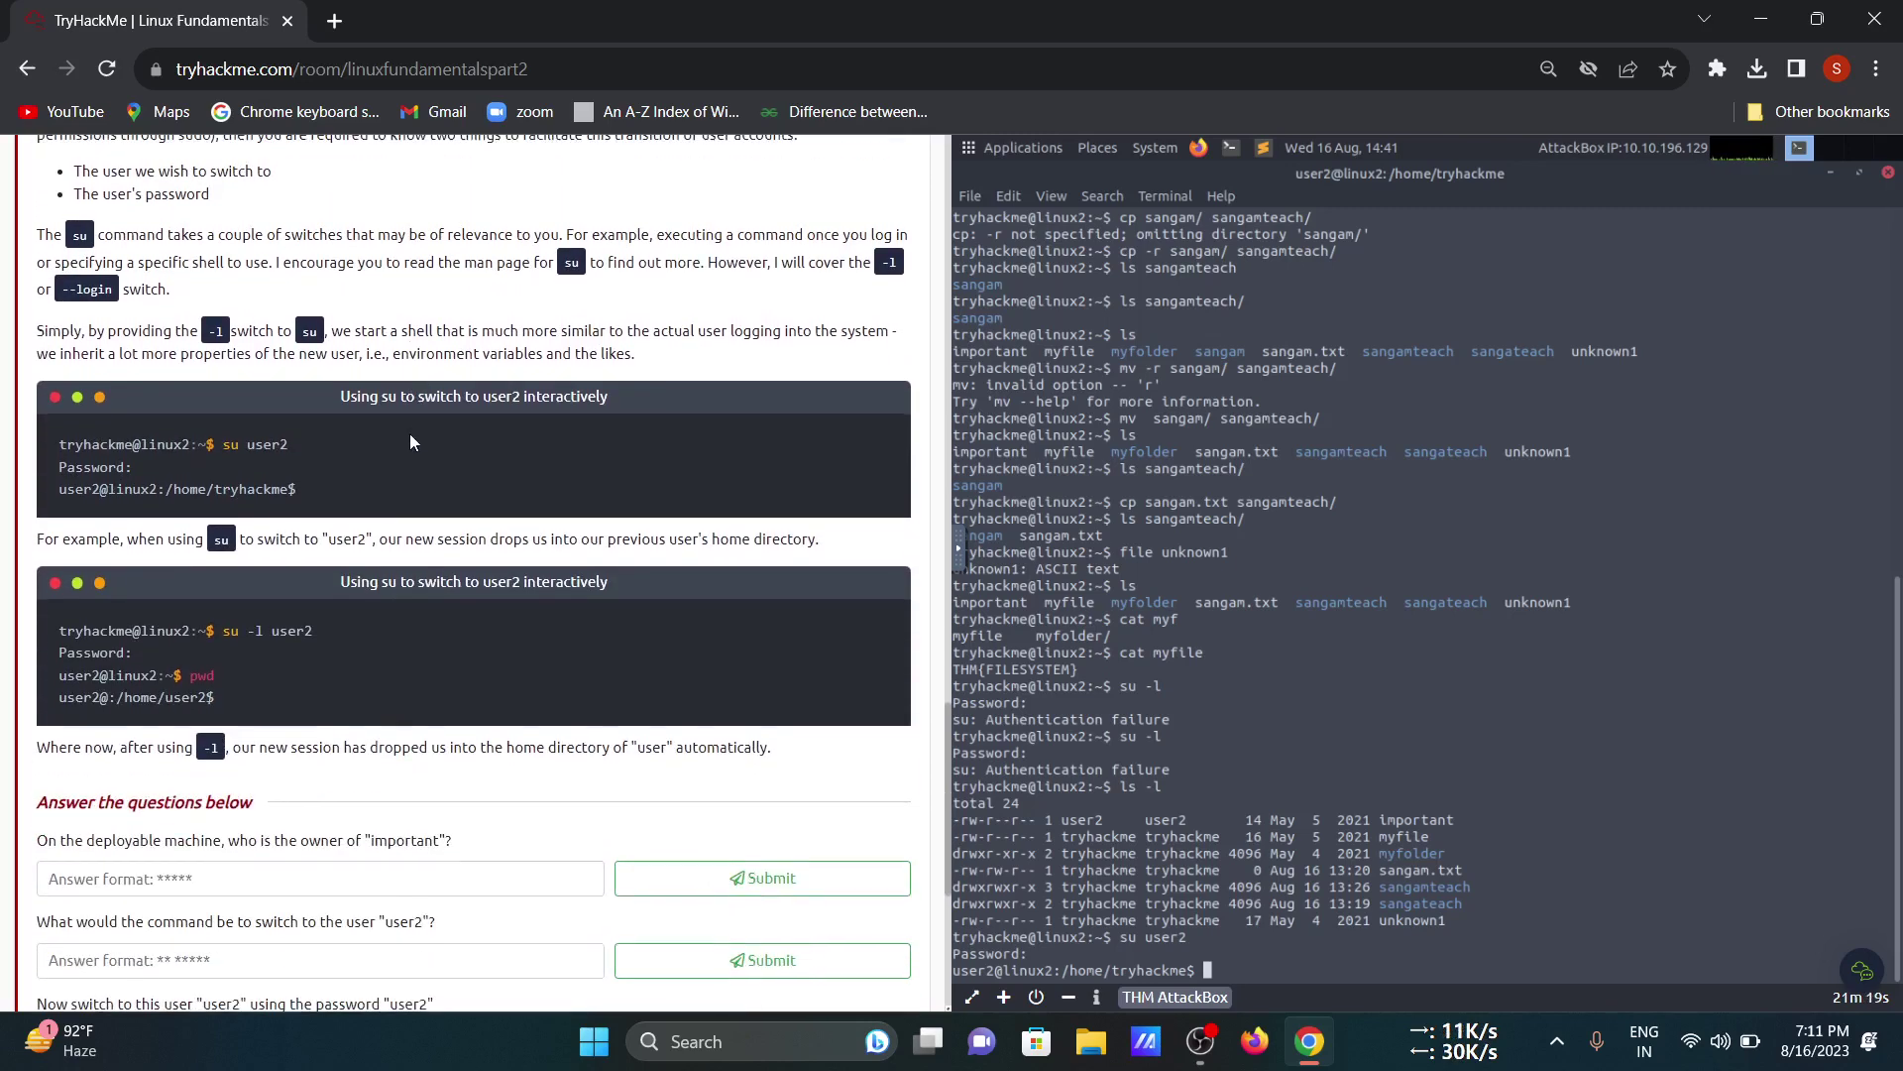
pyautogui.scroll(-1, 411, 435)
pyautogui.scroll(-1, 411, 434)
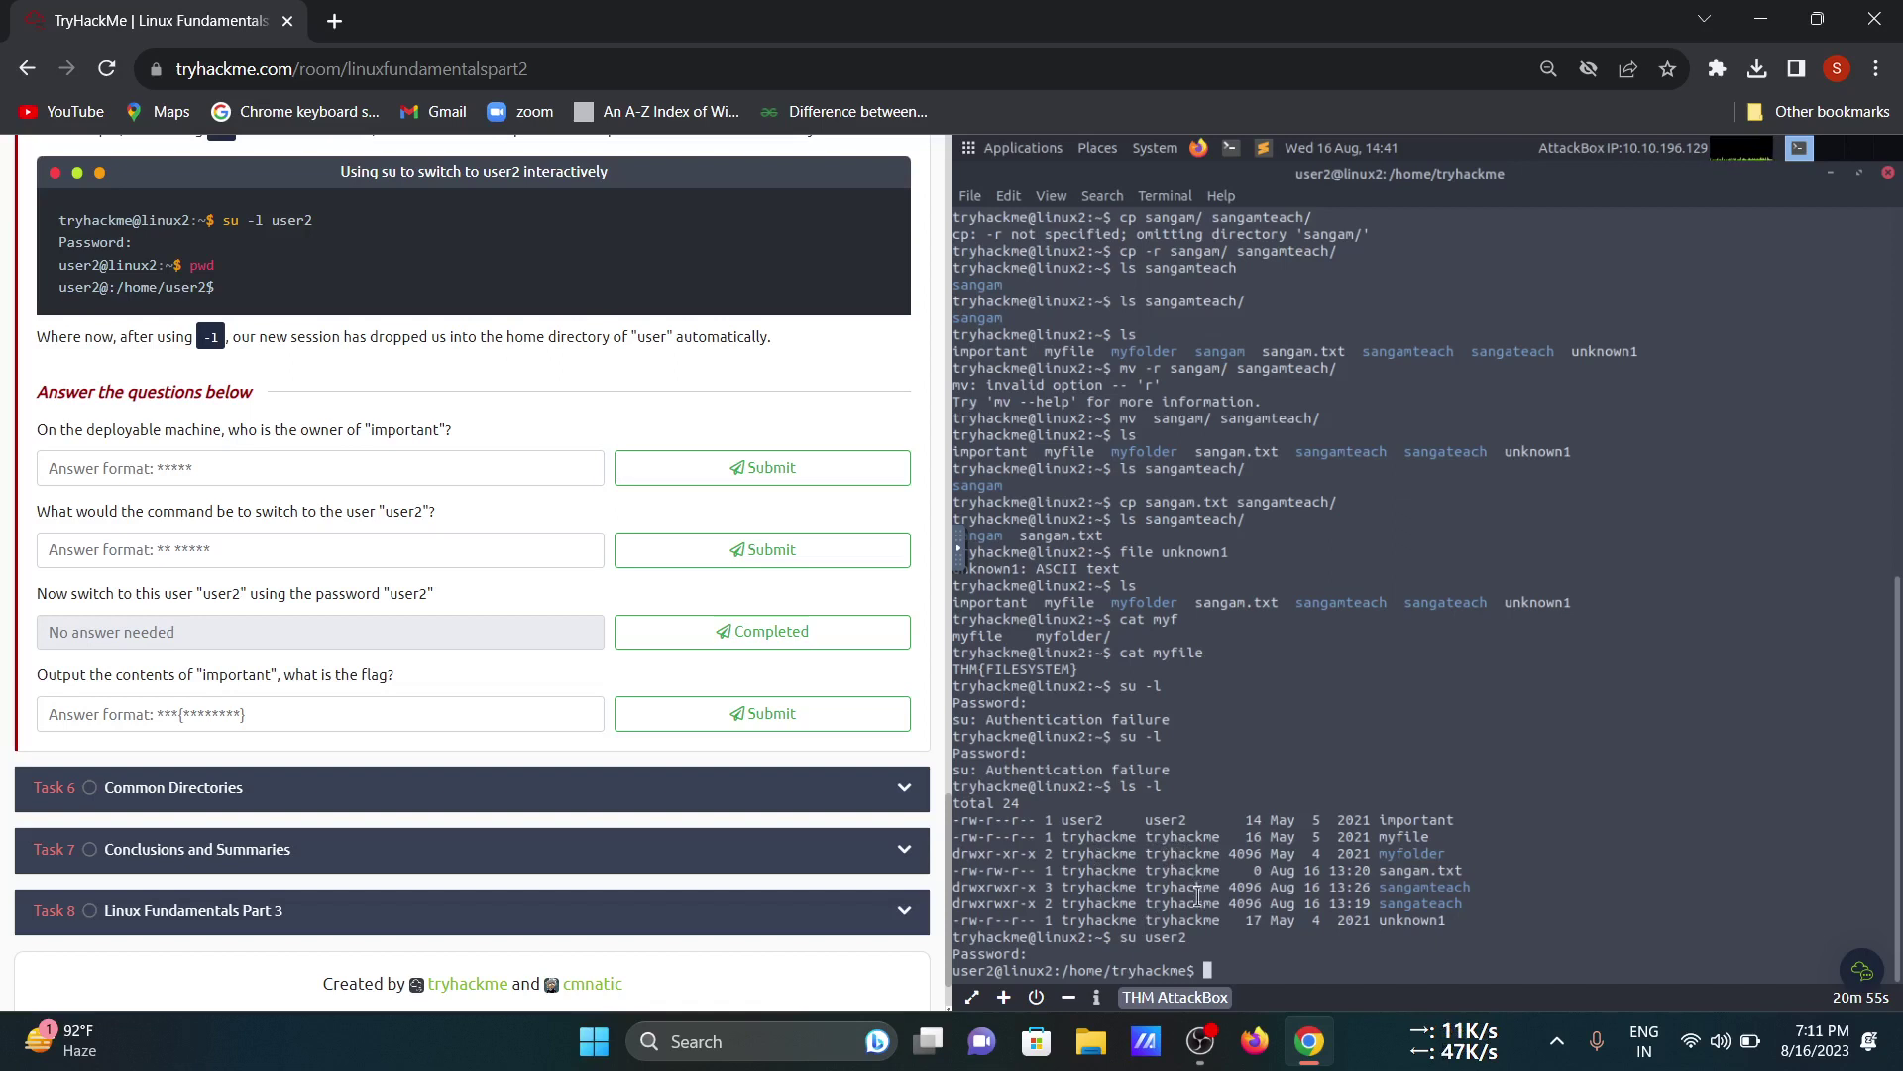
# Answer user2 as the owner of important and su user2 as the switch-user command.
pyautogui.click(220, 473)
pyautogui.write('us')
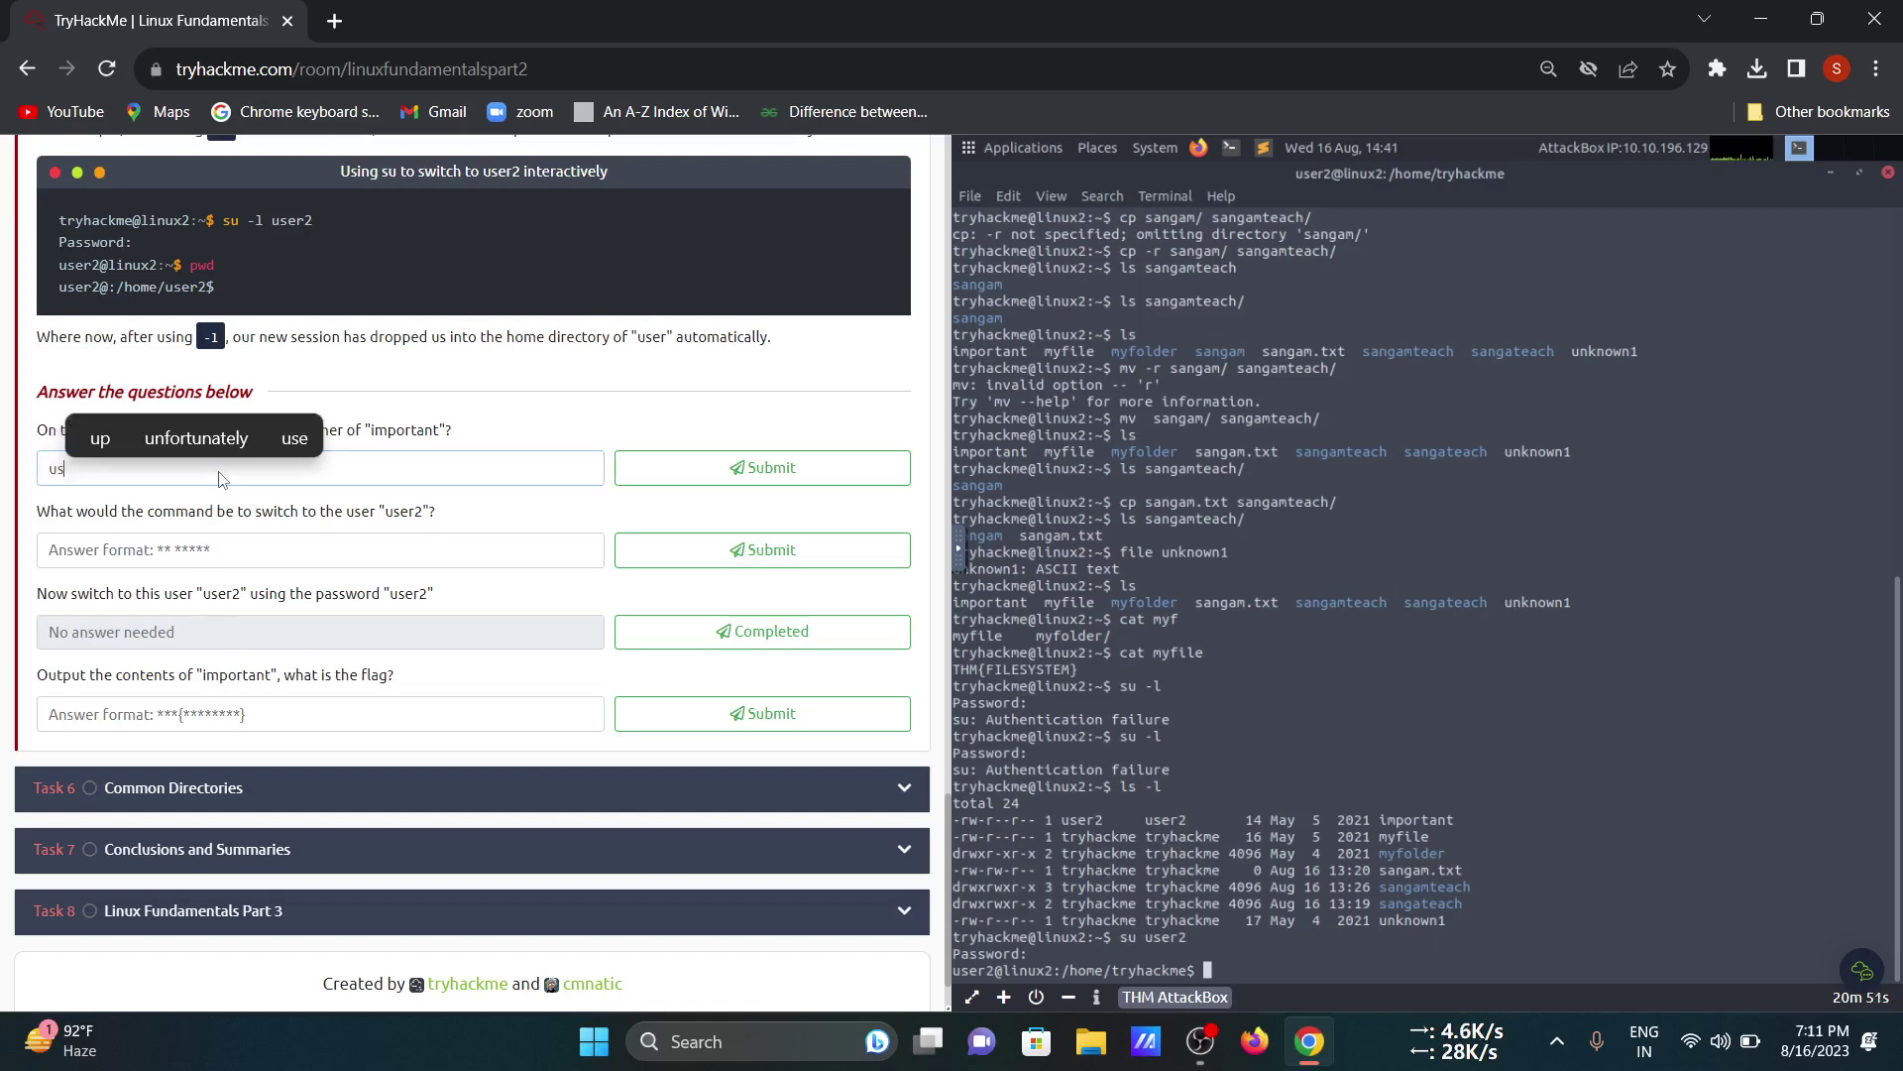
pyautogui.write('er2')
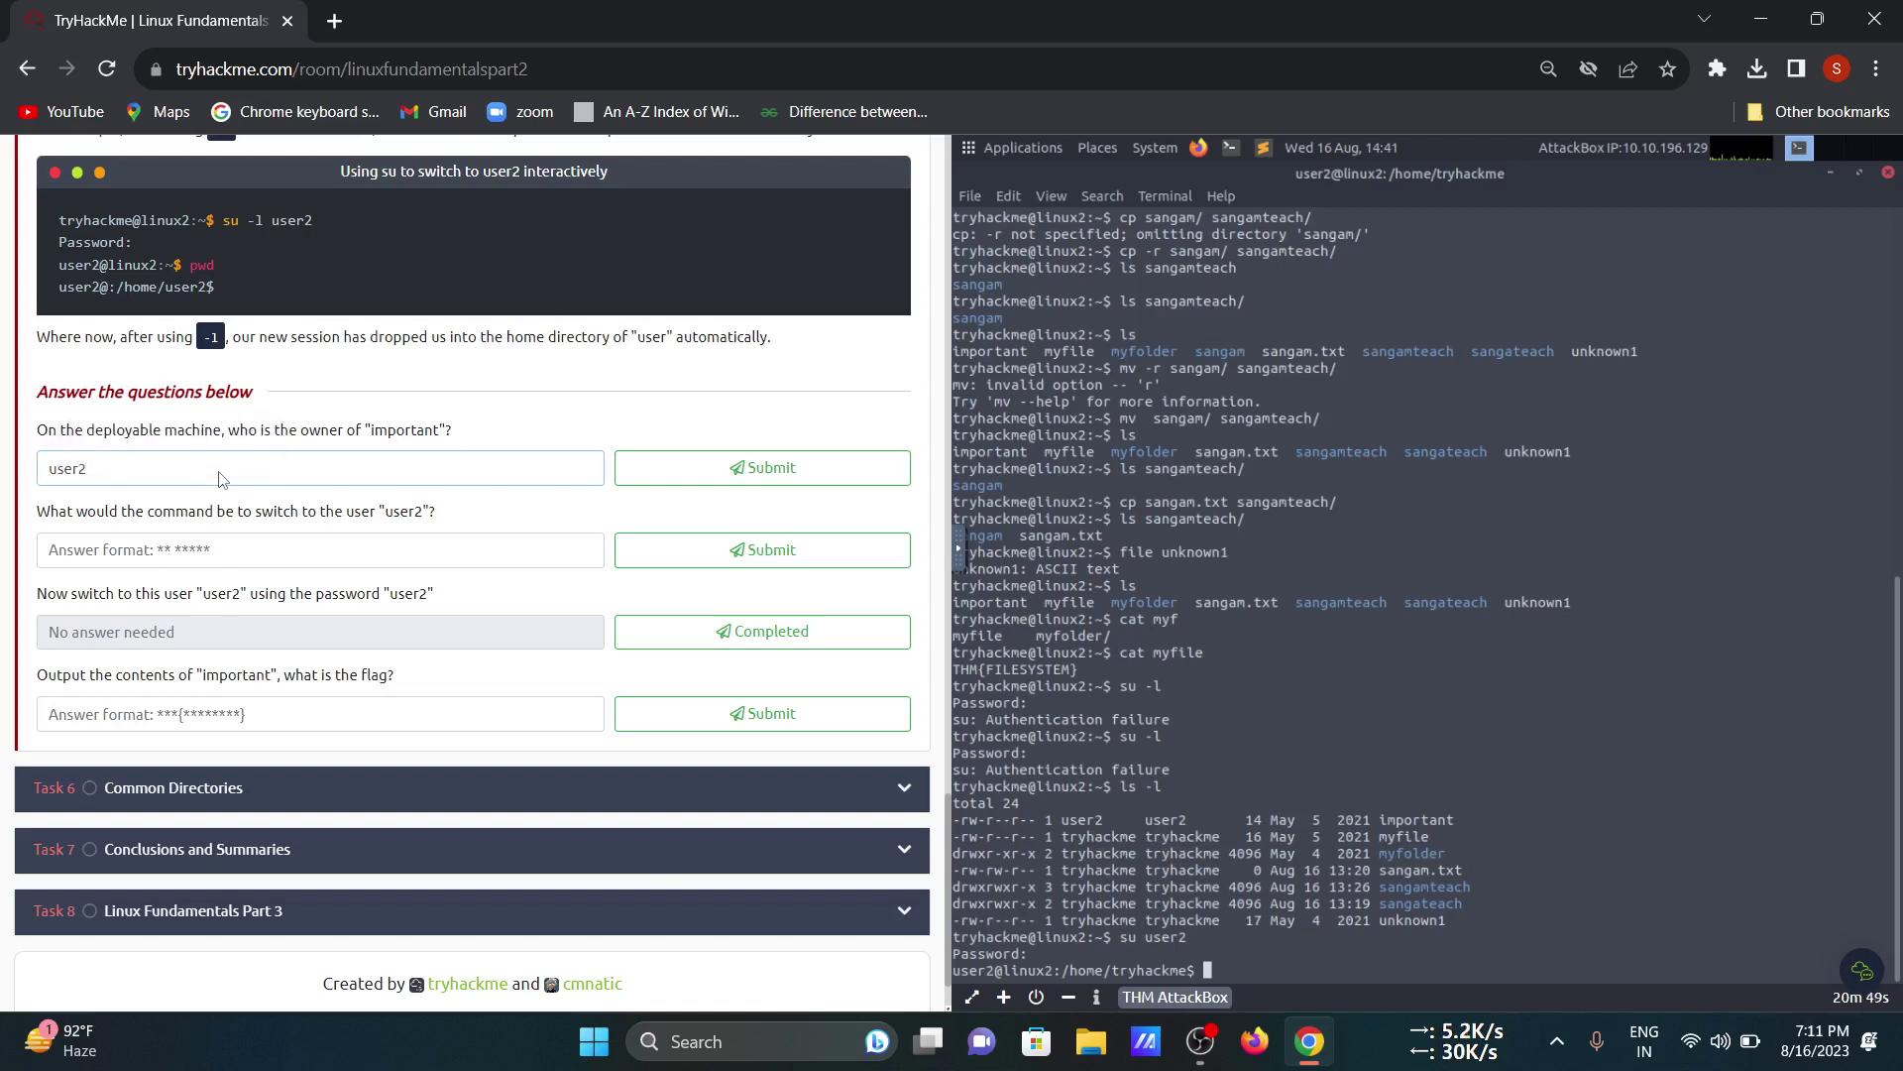
pyautogui.press('Return')
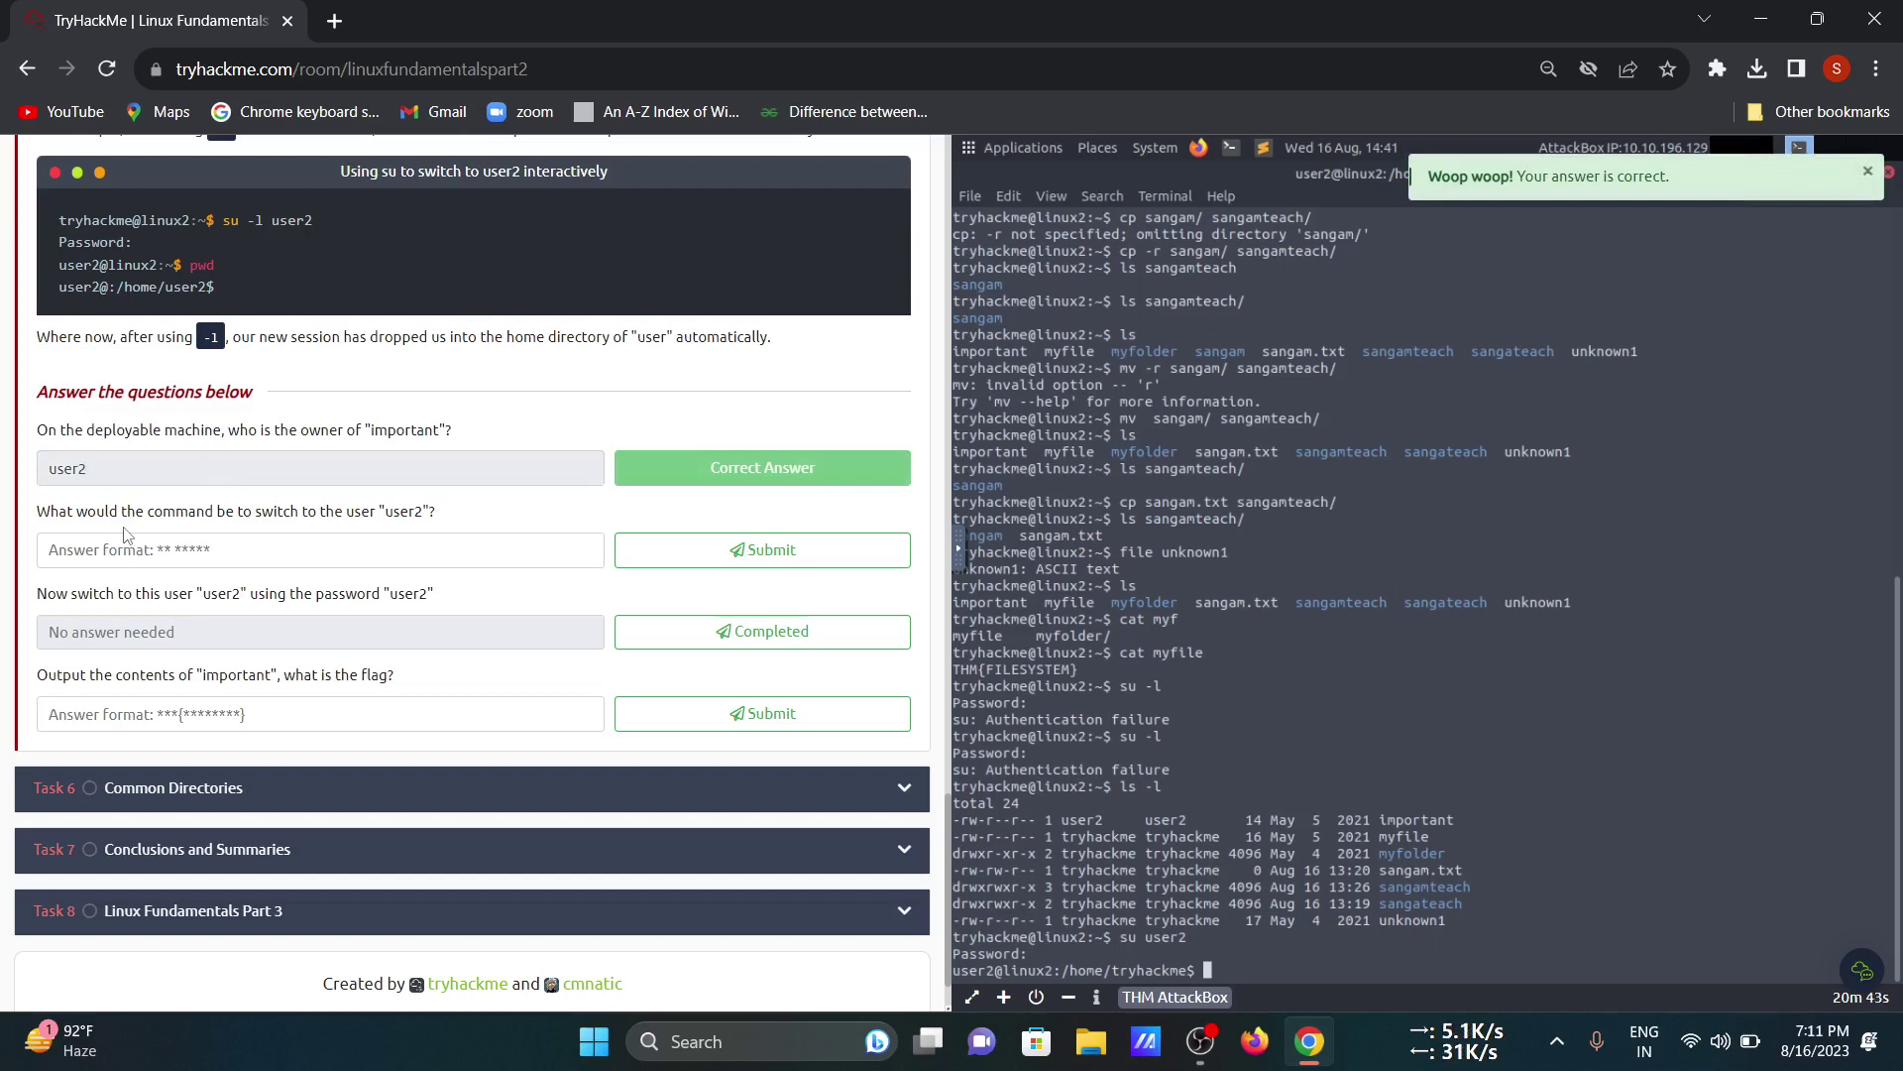
pyautogui.click(346, 553)
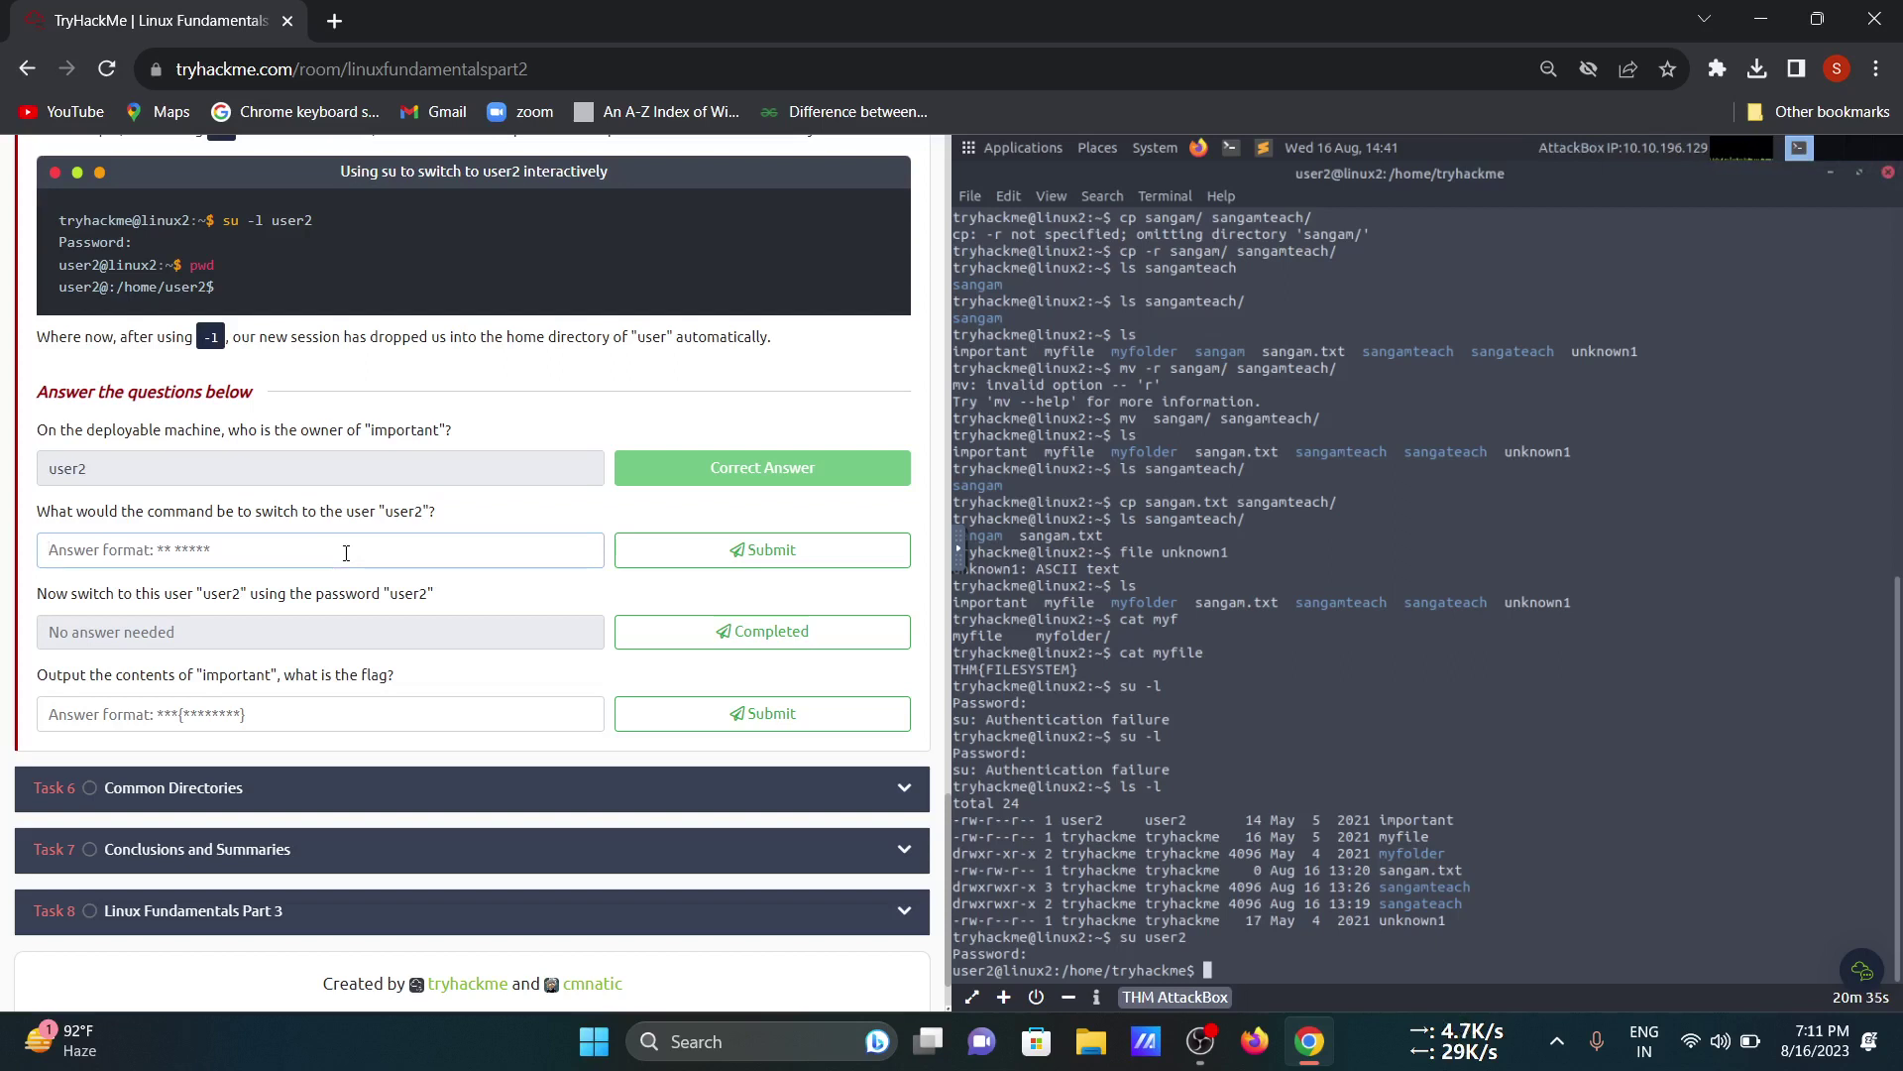
pyautogui.write('su u')
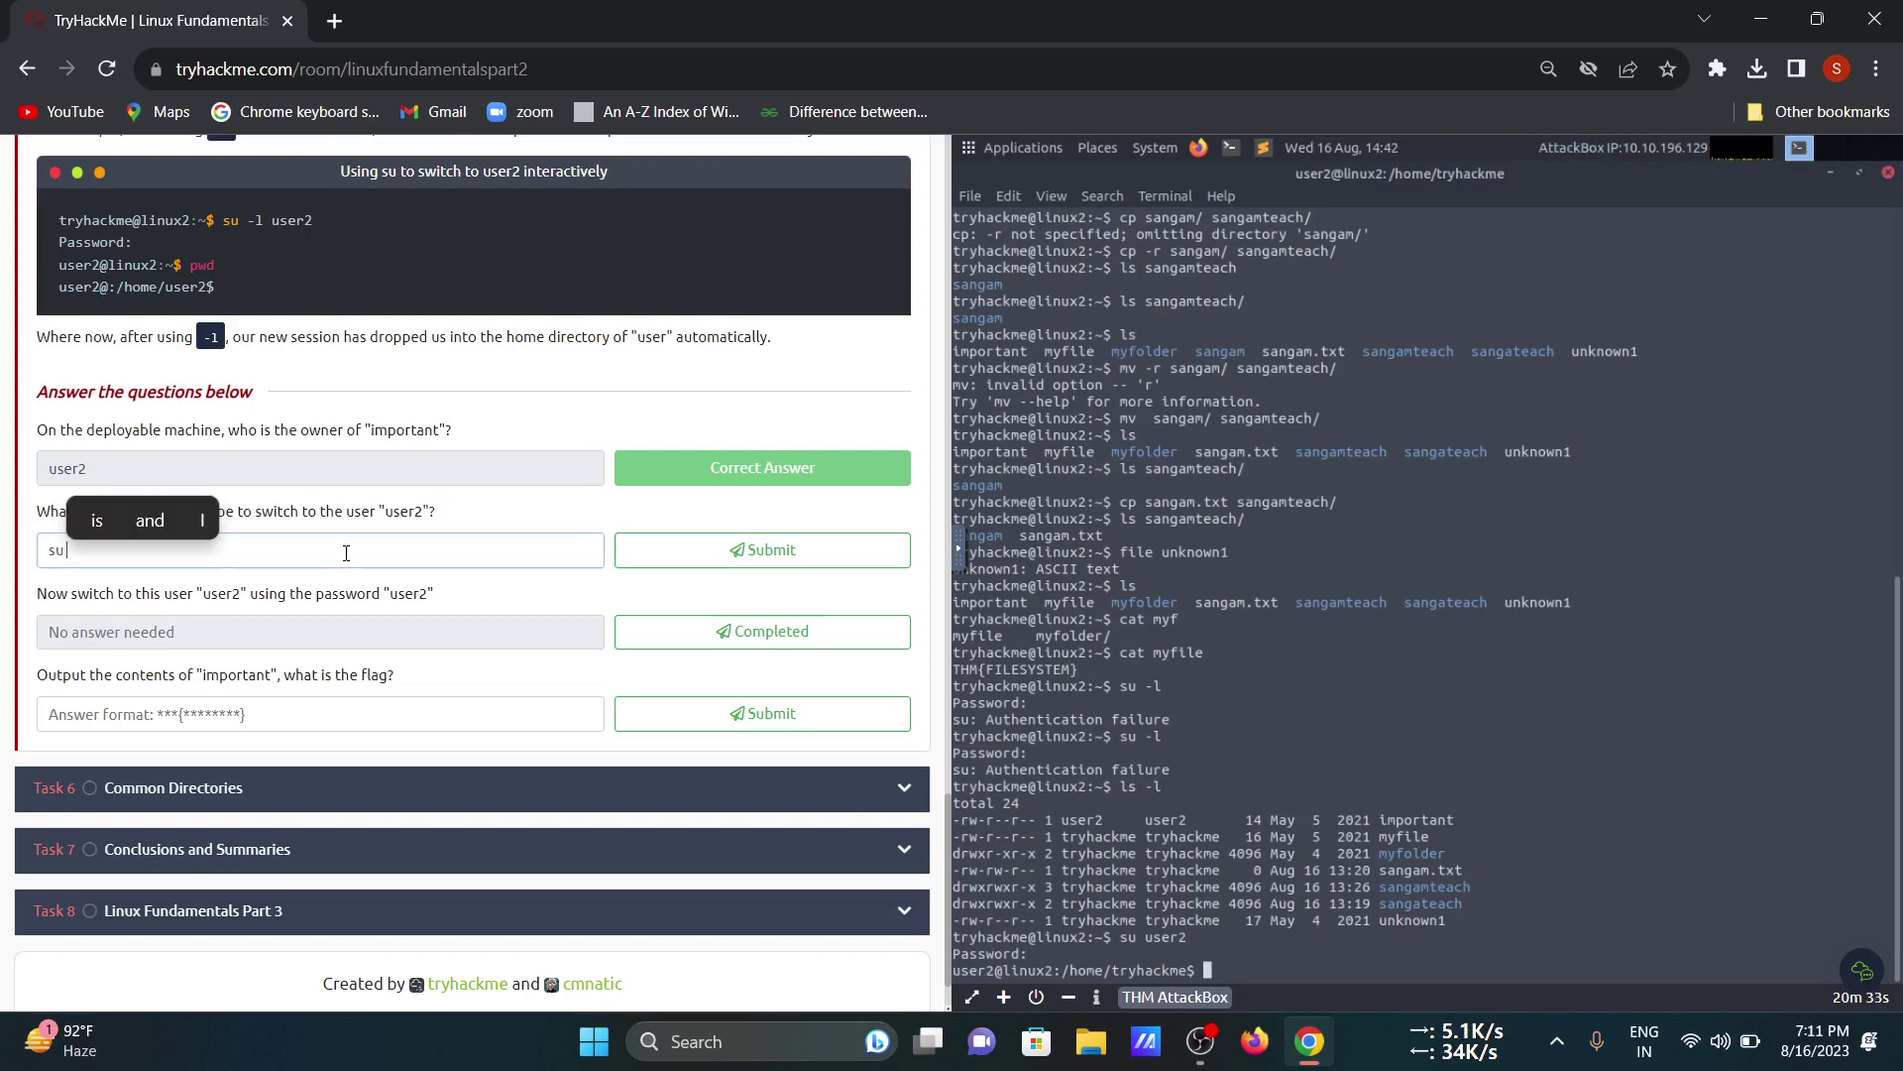
pyautogui.write('ser2')
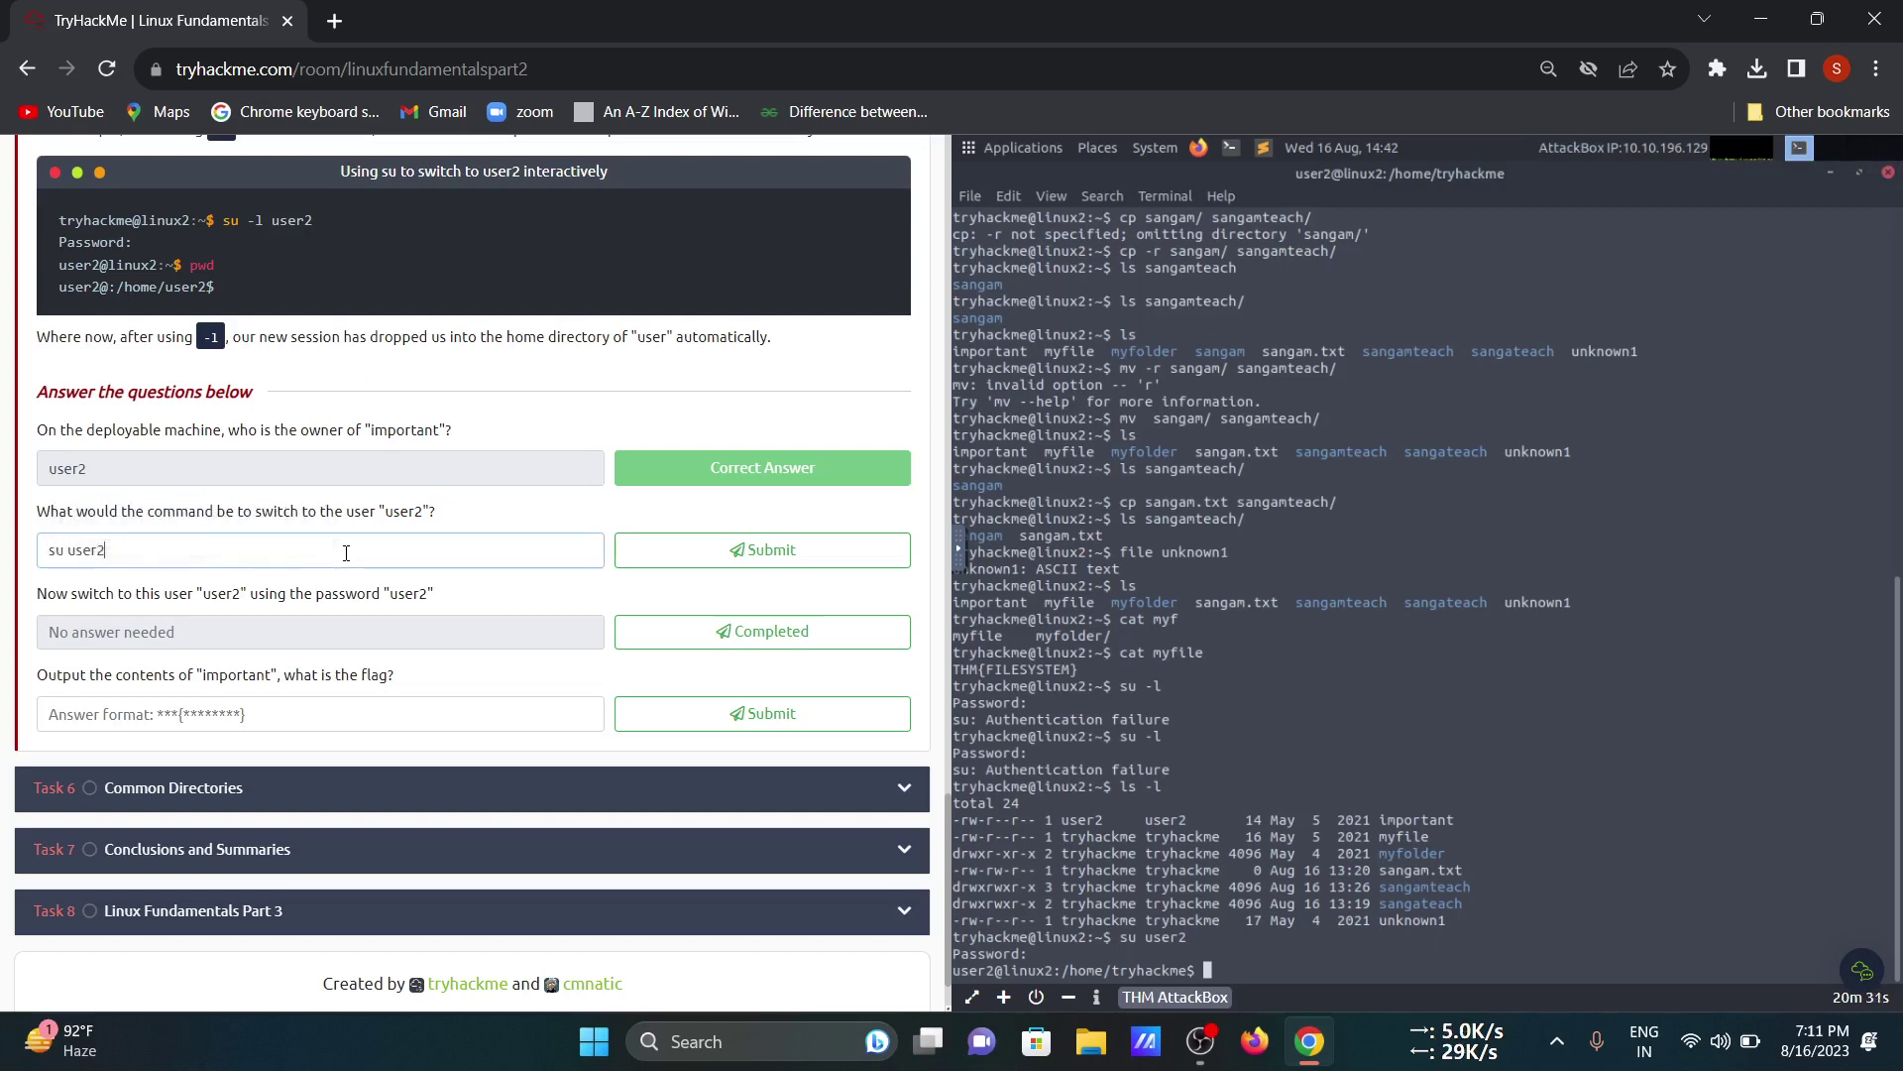
pyautogui.press('Return')
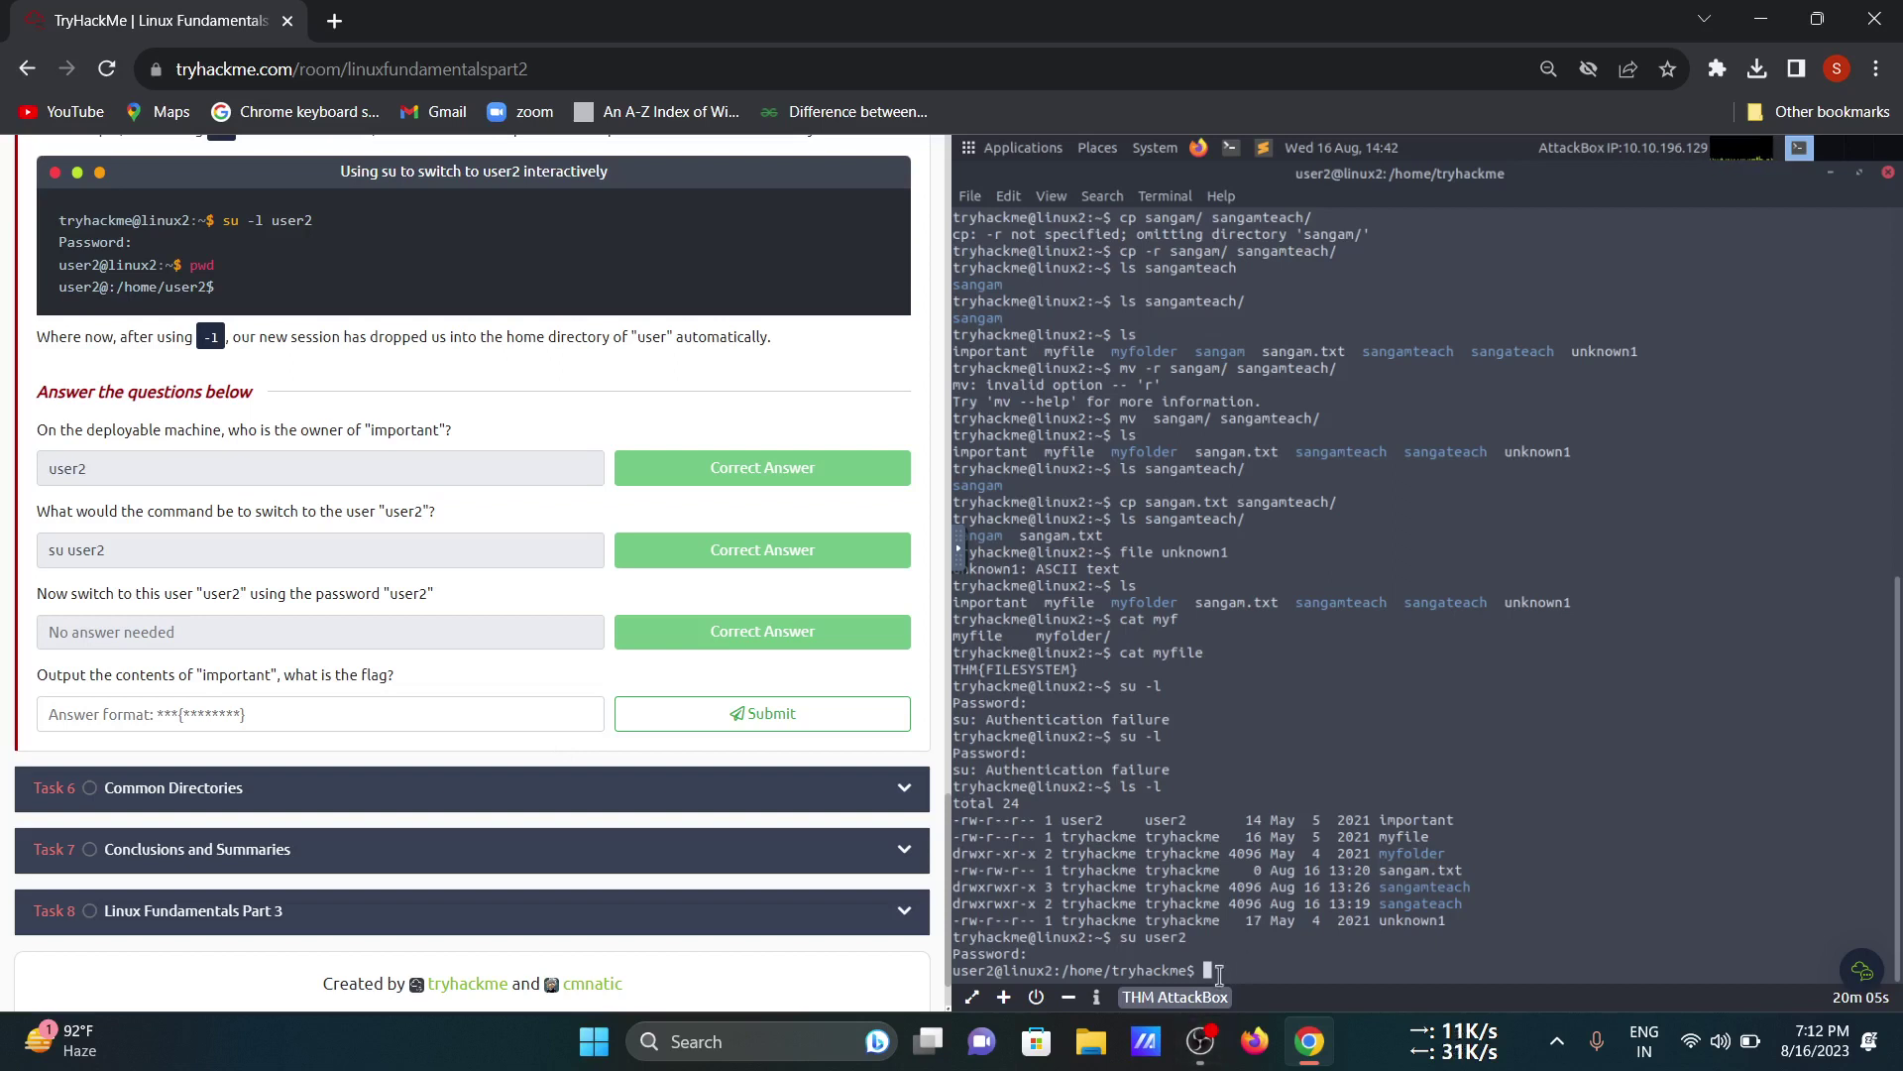
# Attempt su to root, then exit user2's shell back to the tryhackme user.
pyautogui.write('su')
pyautogui.press('Return')
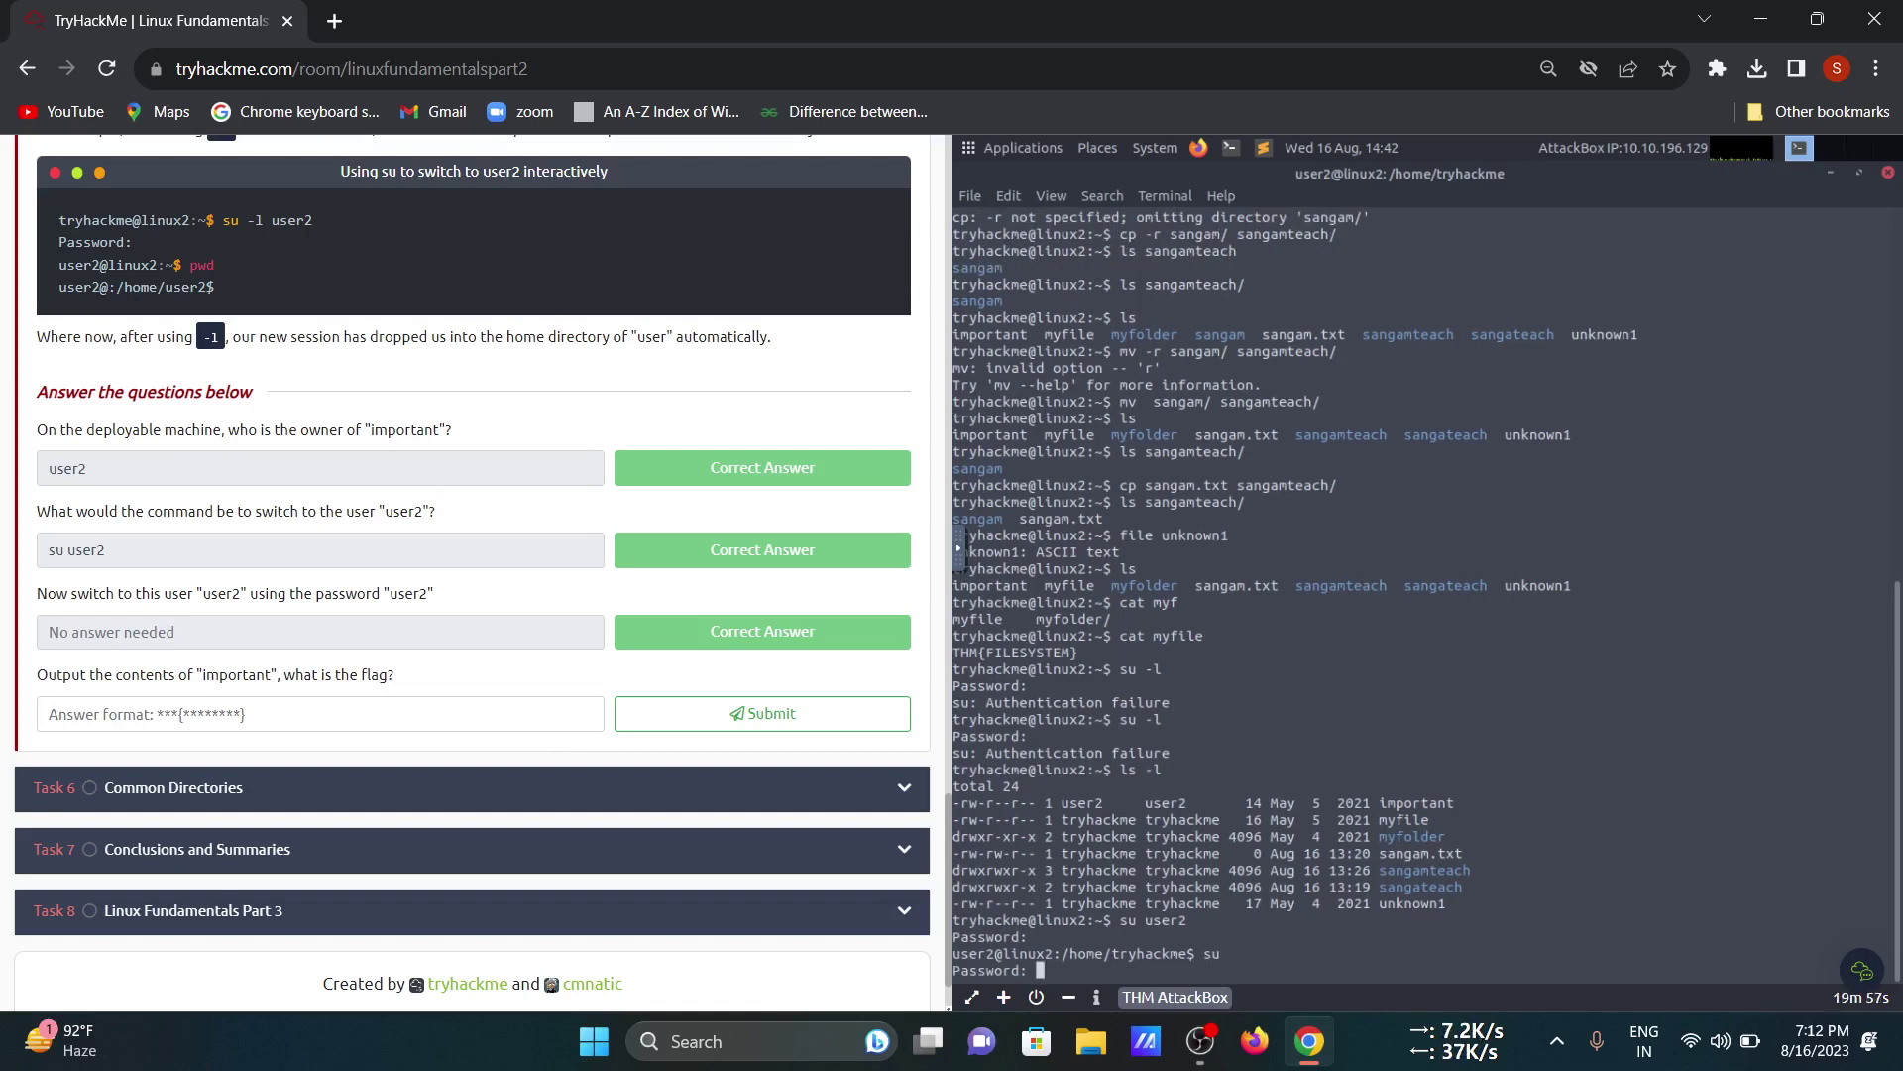
pyautogui.press('Return')
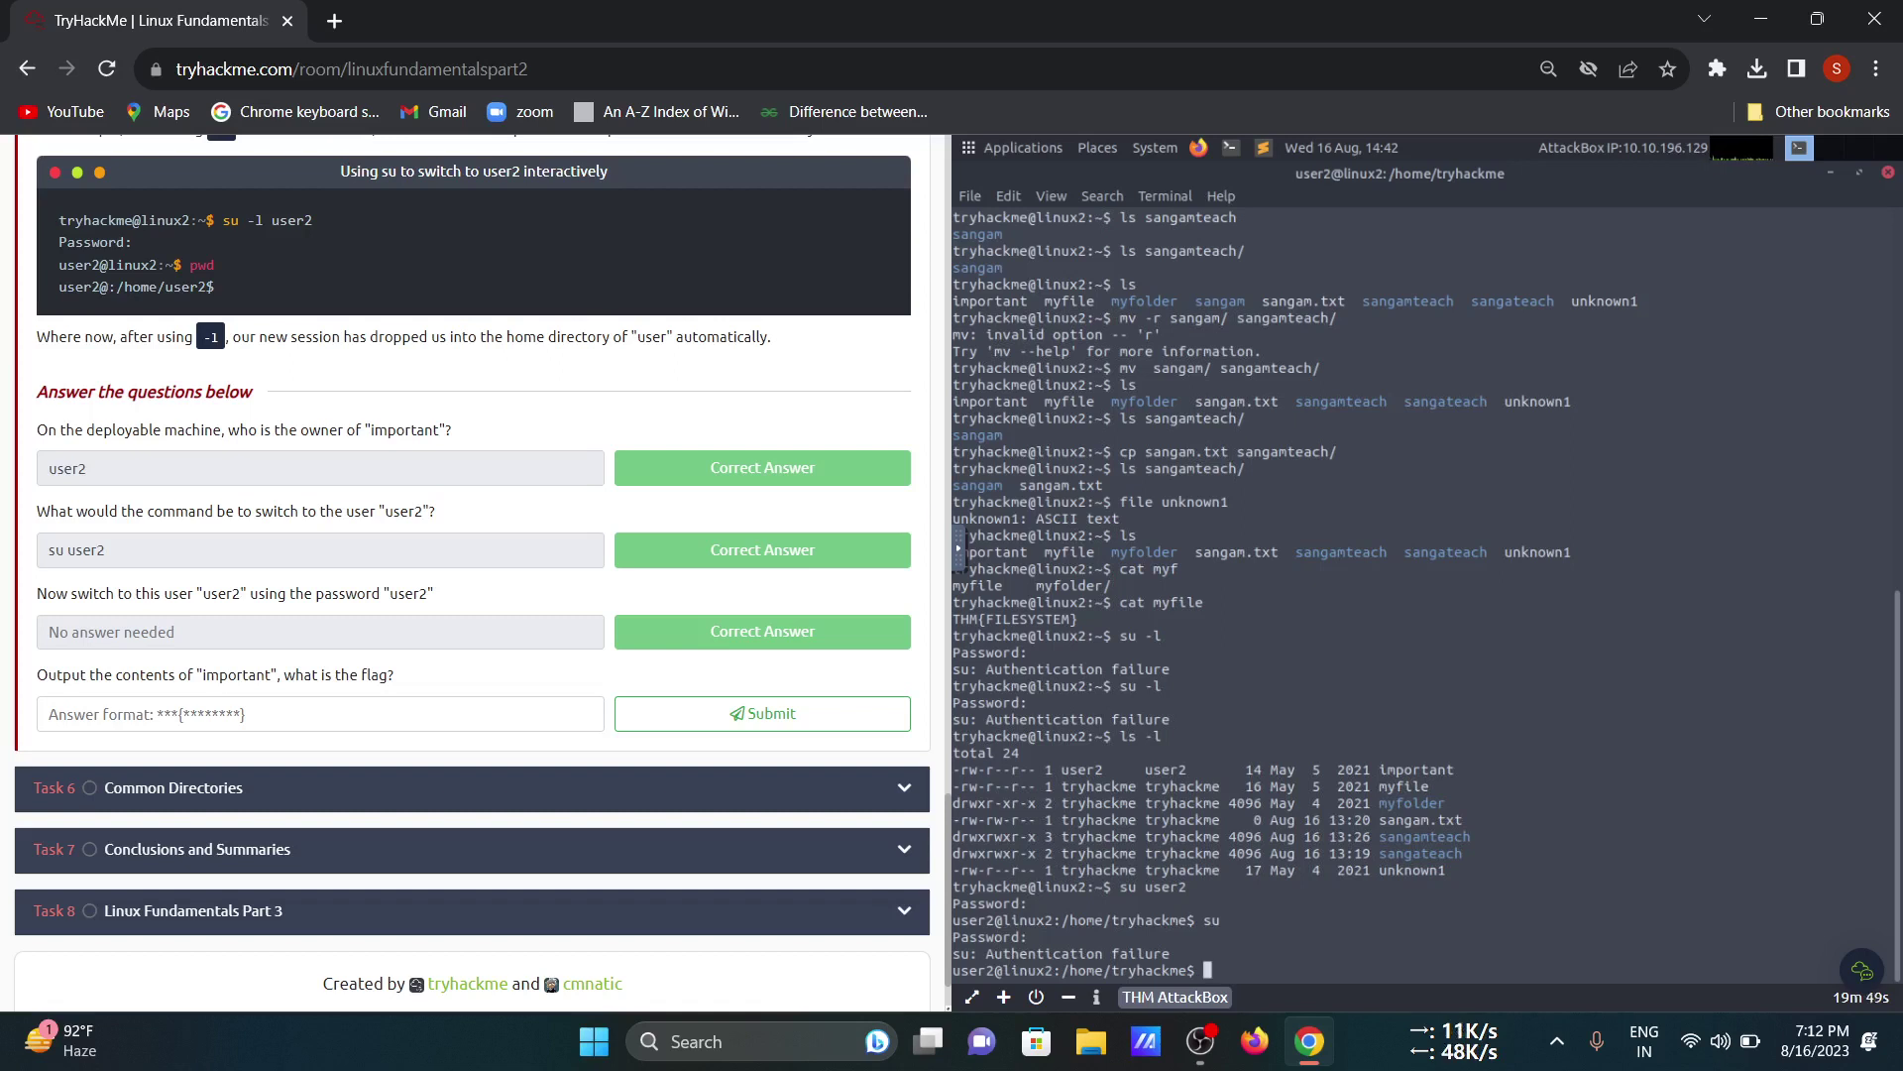
pyautogui.write('e')
pyautogui.write('xit')
pyautogui.press('Return')
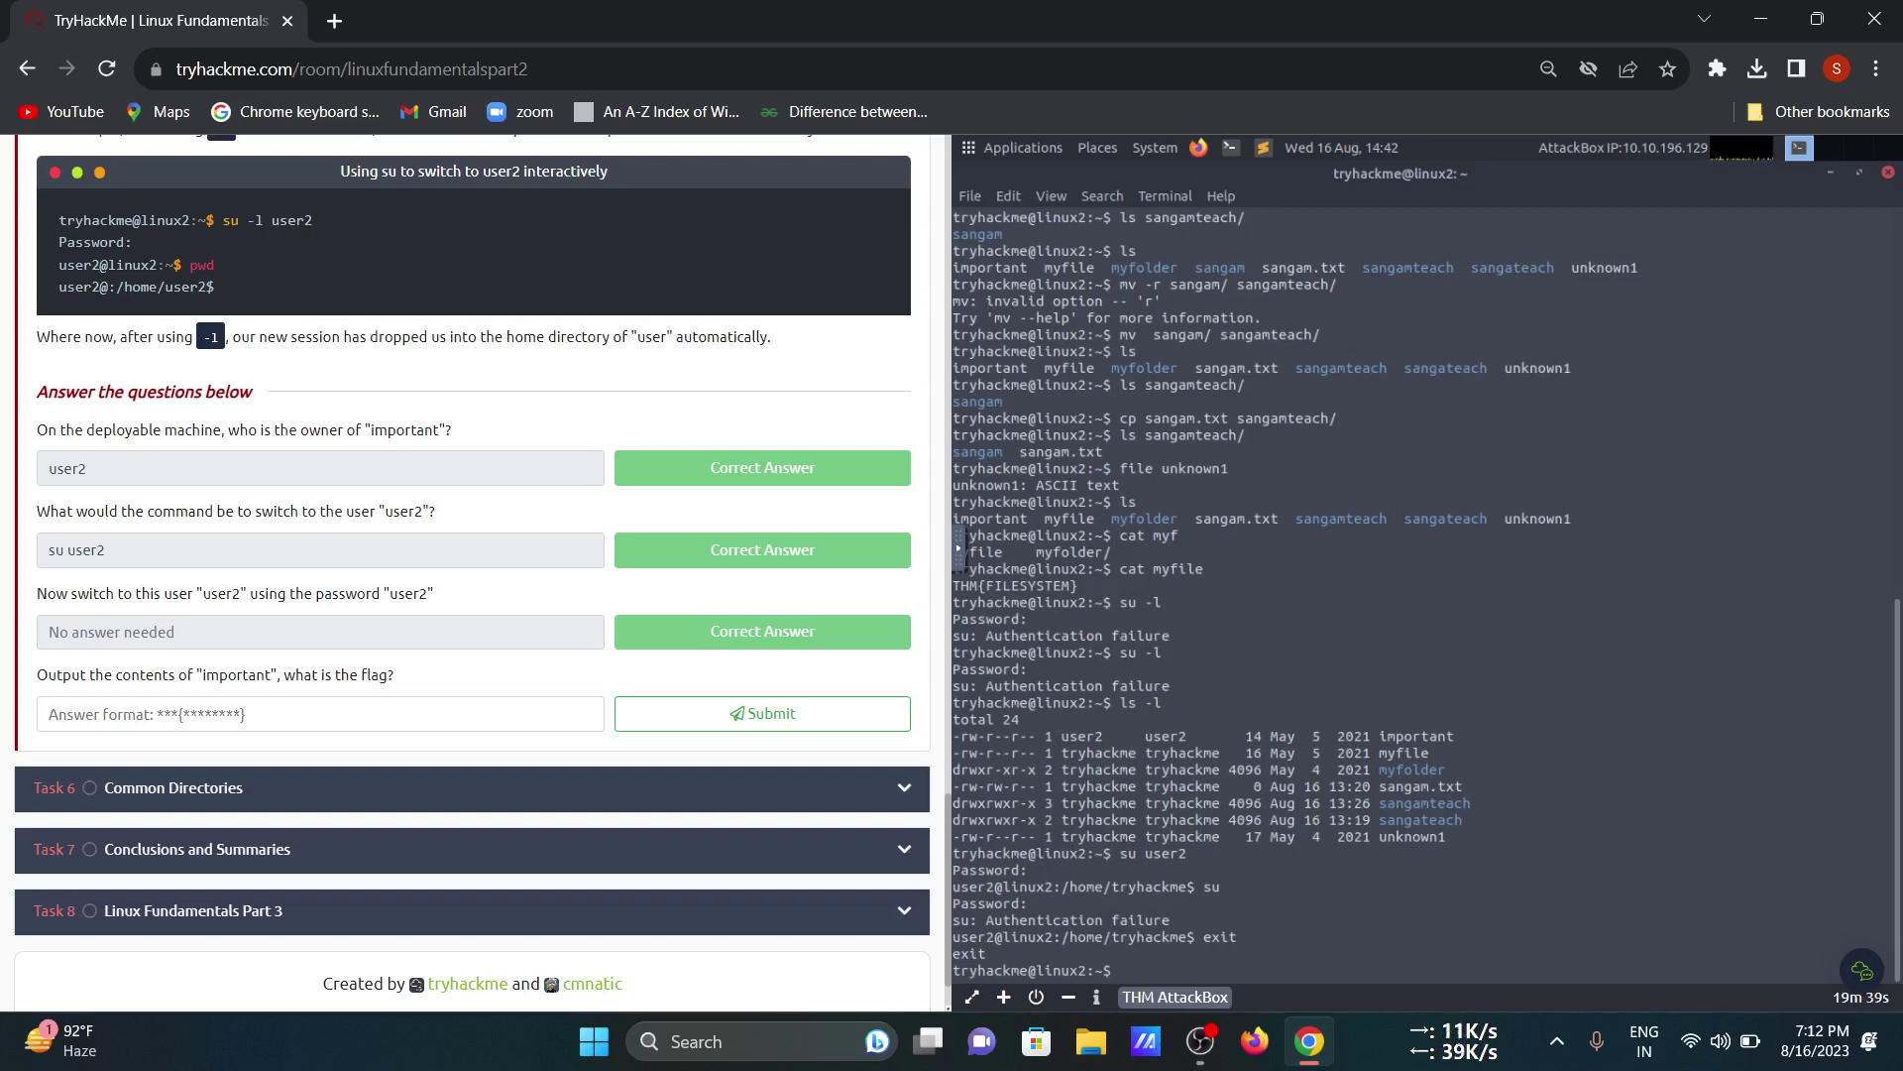
# Print the important file with cat to reveal THM{SU_USER2} and select the flag text.
pyautogui.write('cat')
pyautogui.write(' impo')
pyautogui.write('rt')
pyautogui.press('Tab')
pyautogui.press('Return')
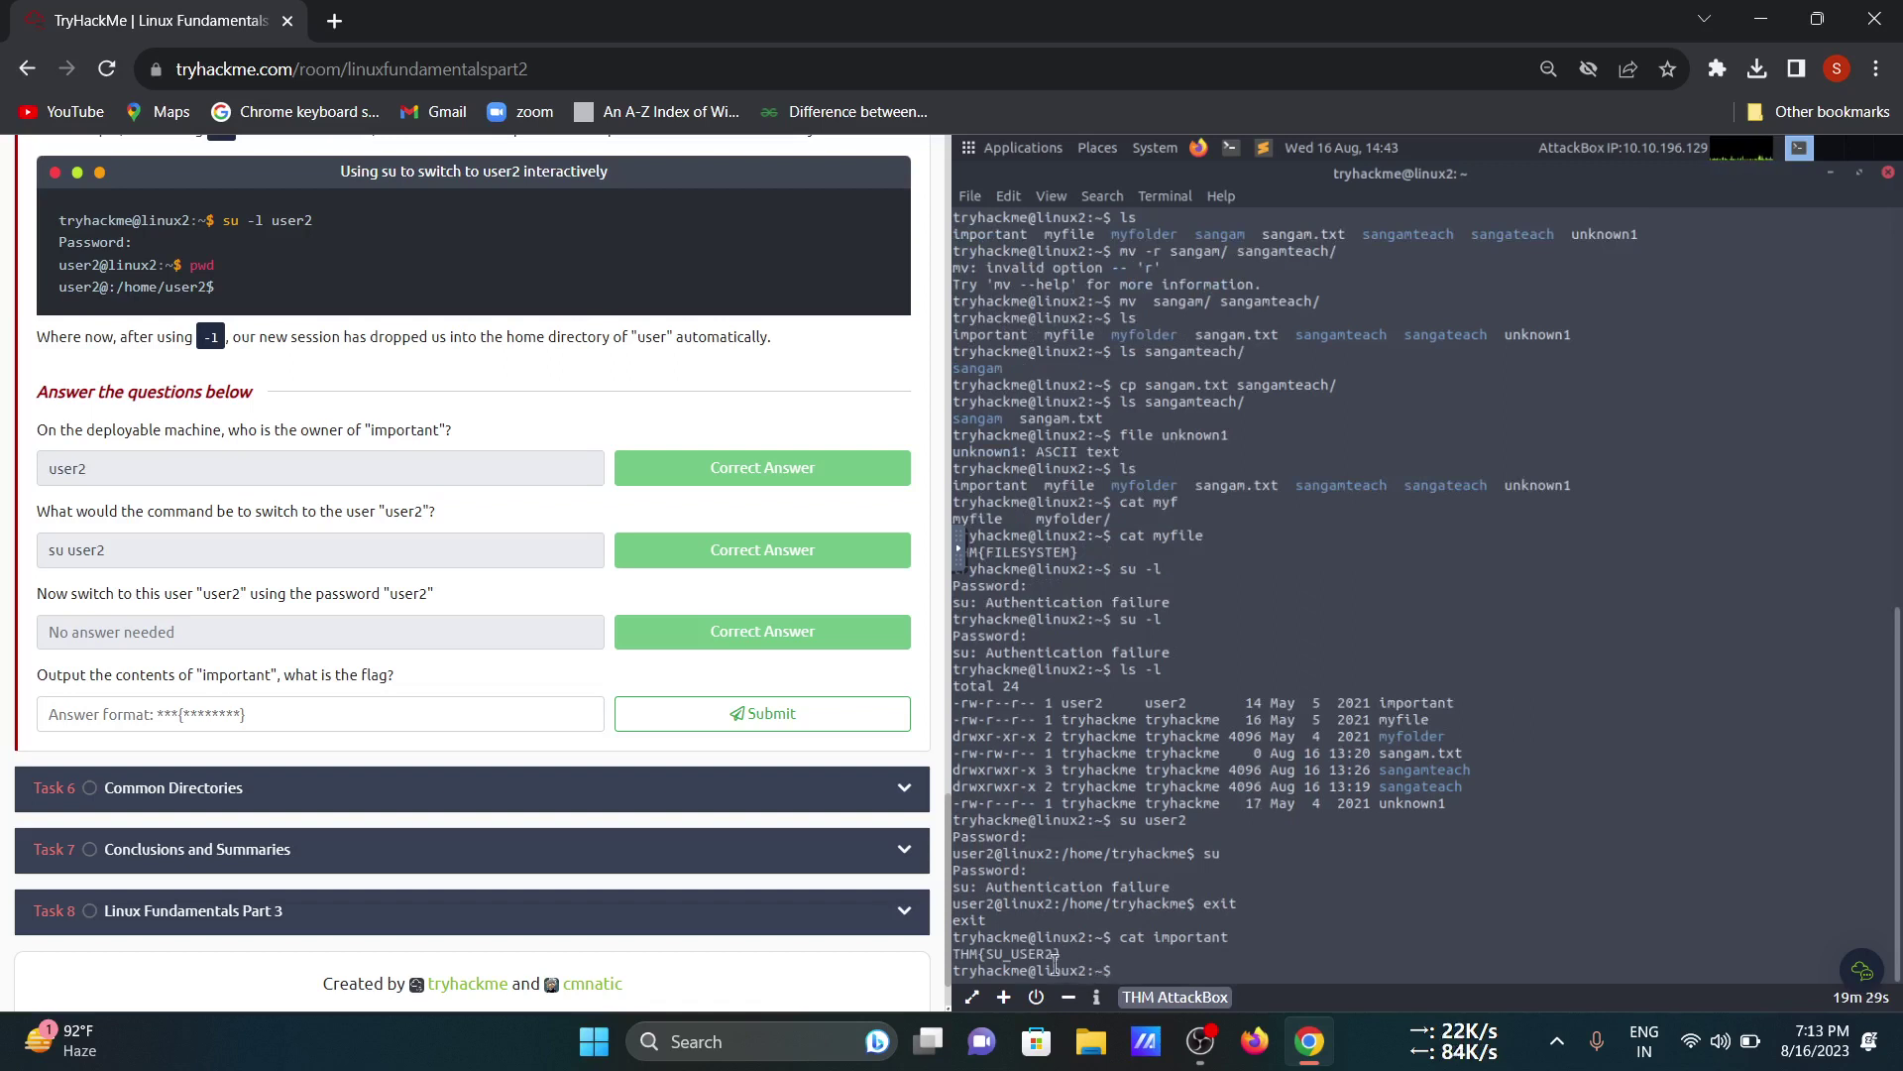
pyautogui.click(224, 711)
pyautogui.moveTo(1062, 955); pyautogui.dragTo(950, 955)
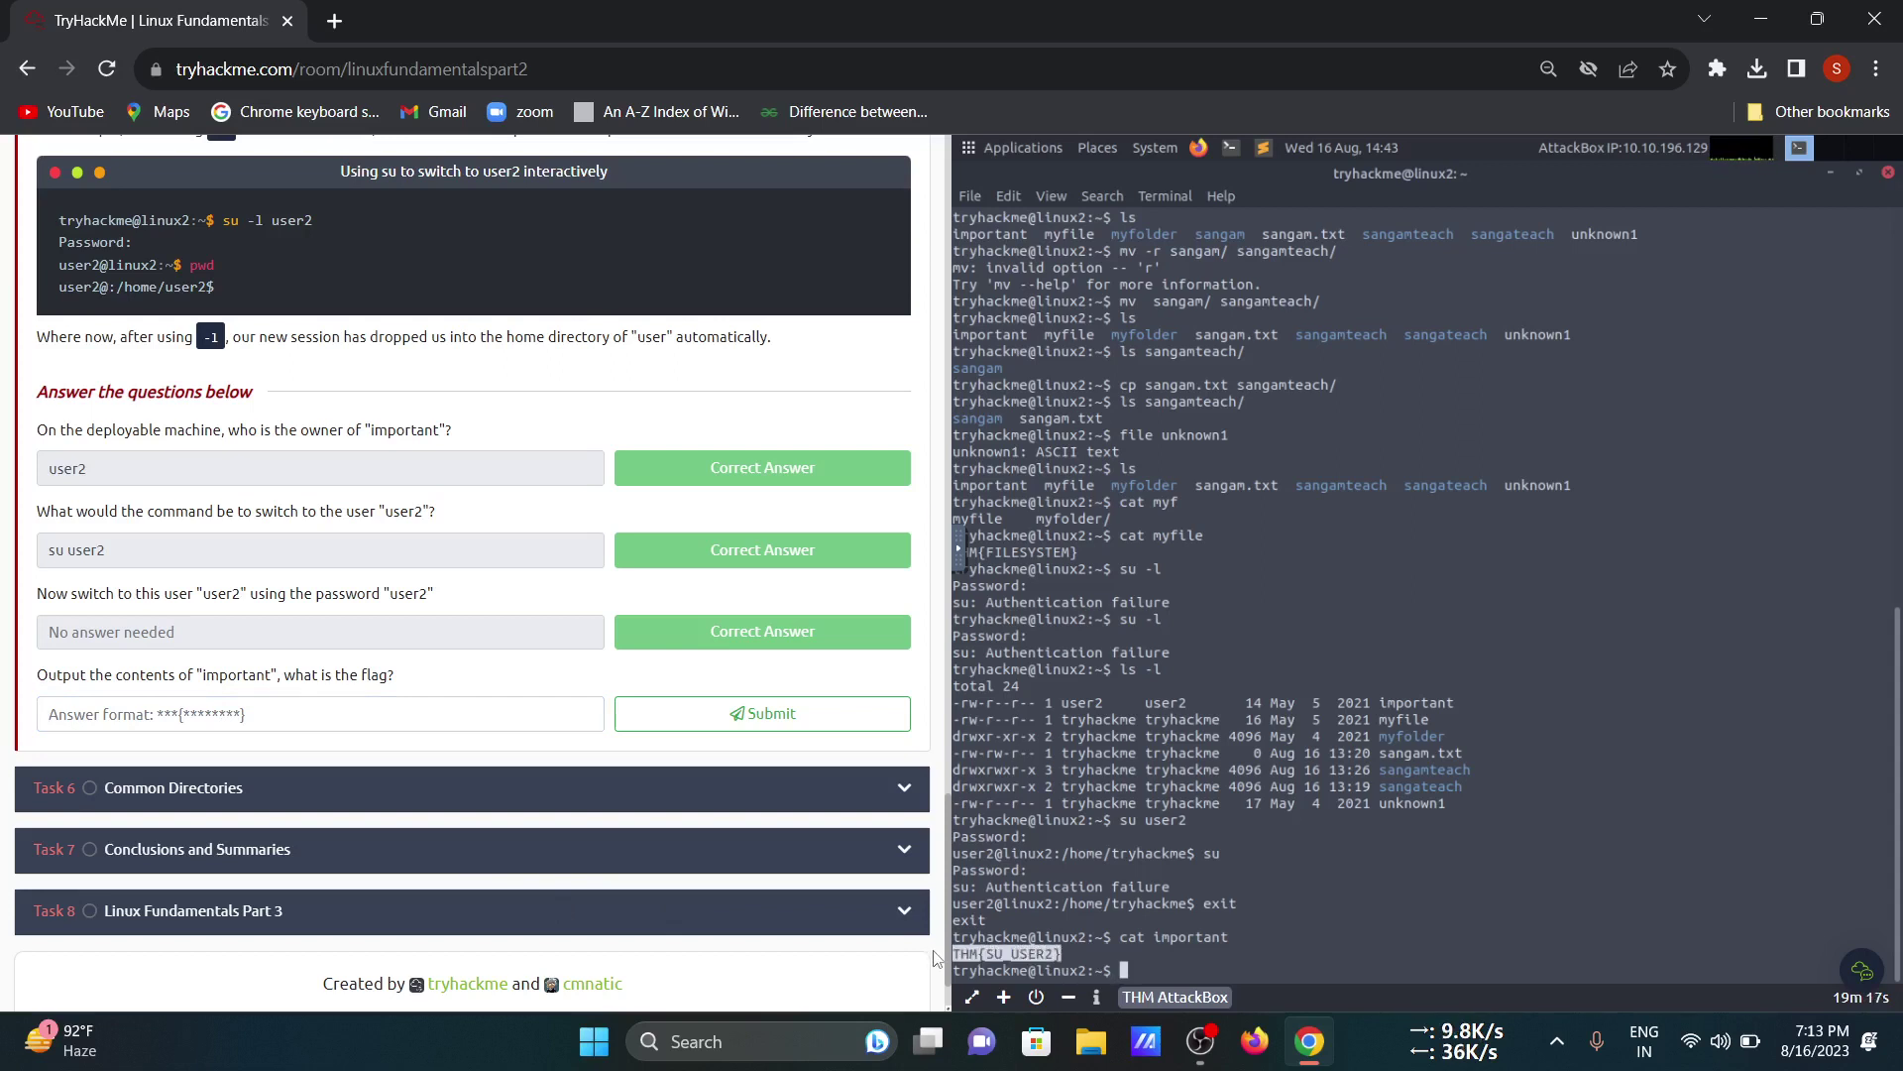
# Enter THM{SU_USER2} as the flag from the important file and submit it.
pyautogui.click(409, 706)
pyautogui.write('10.10.33.105')
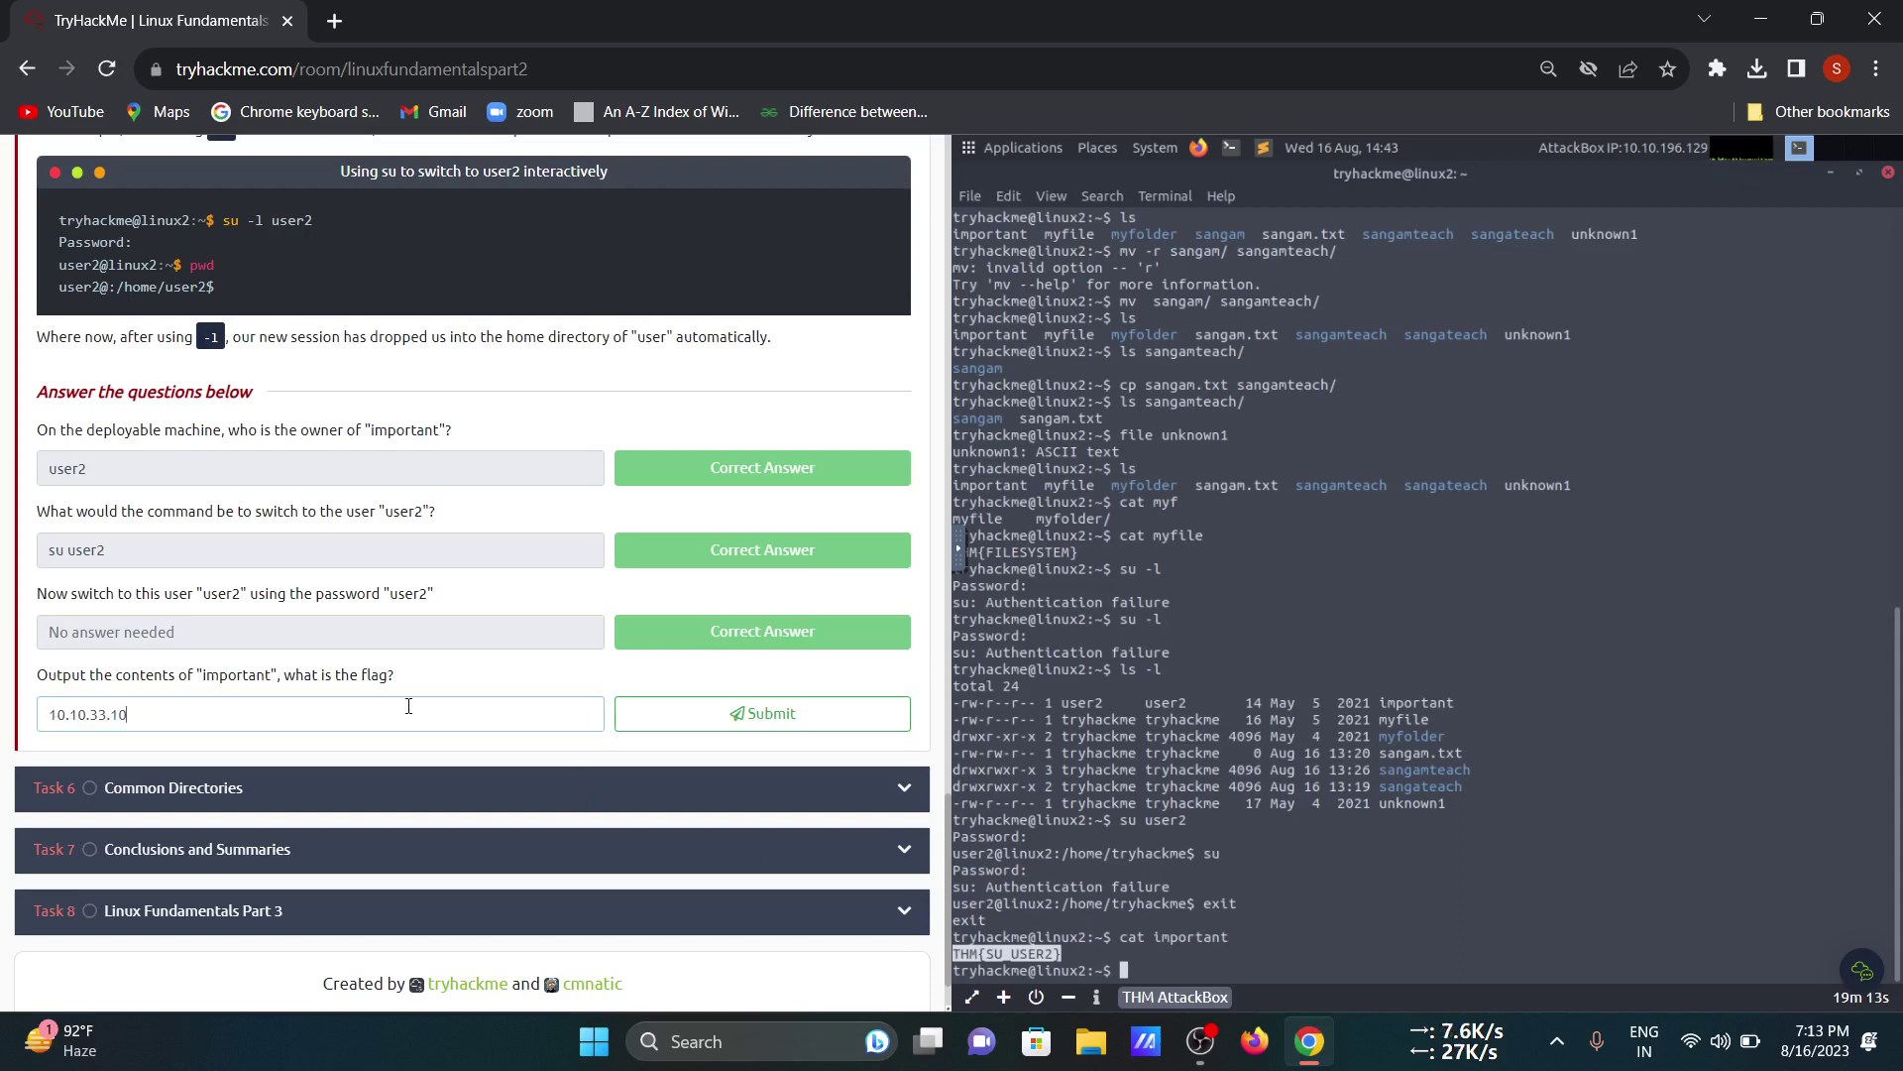
pyautogui.press('BackSpace')
pyautogui.press('BackSpace')
pyautogui.press('BackSpace')
pyautogui.press('BackSpace')
pyautogui.press('BackSpace')
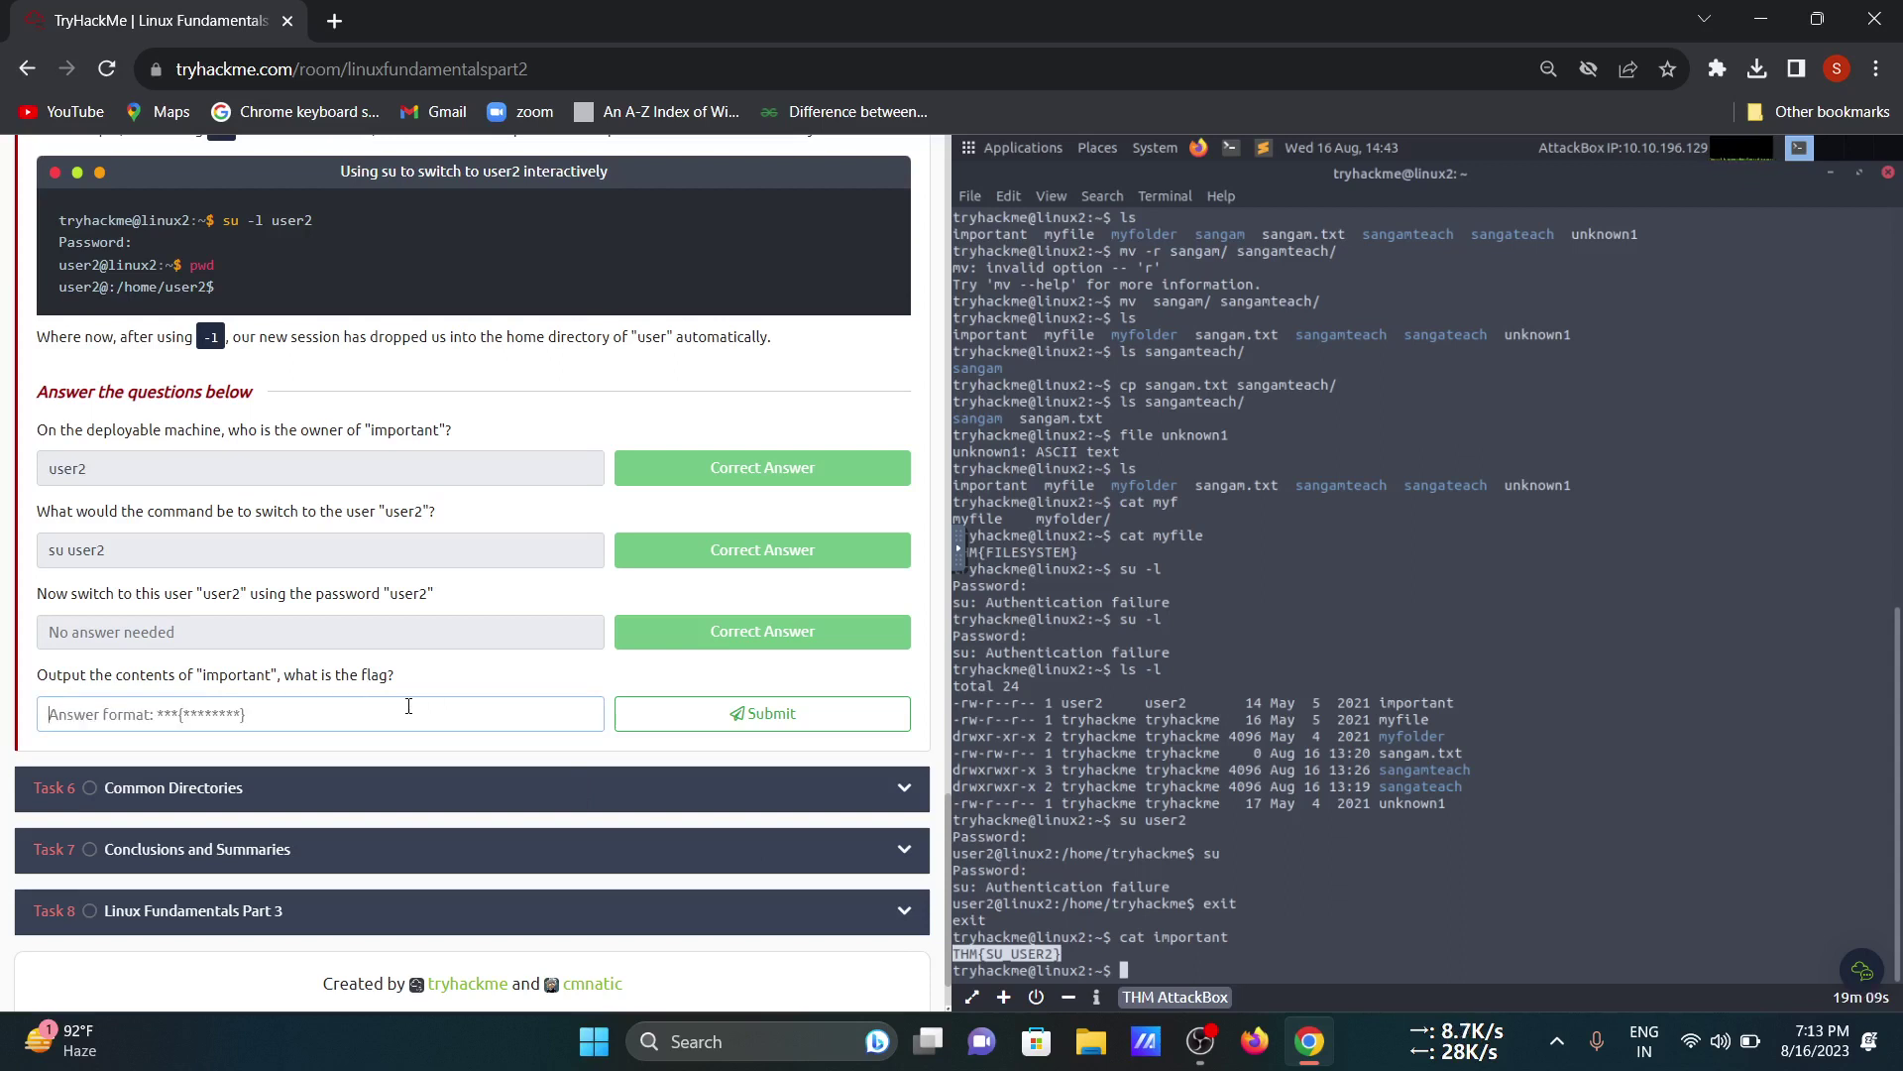
pyautogui.write('TH')
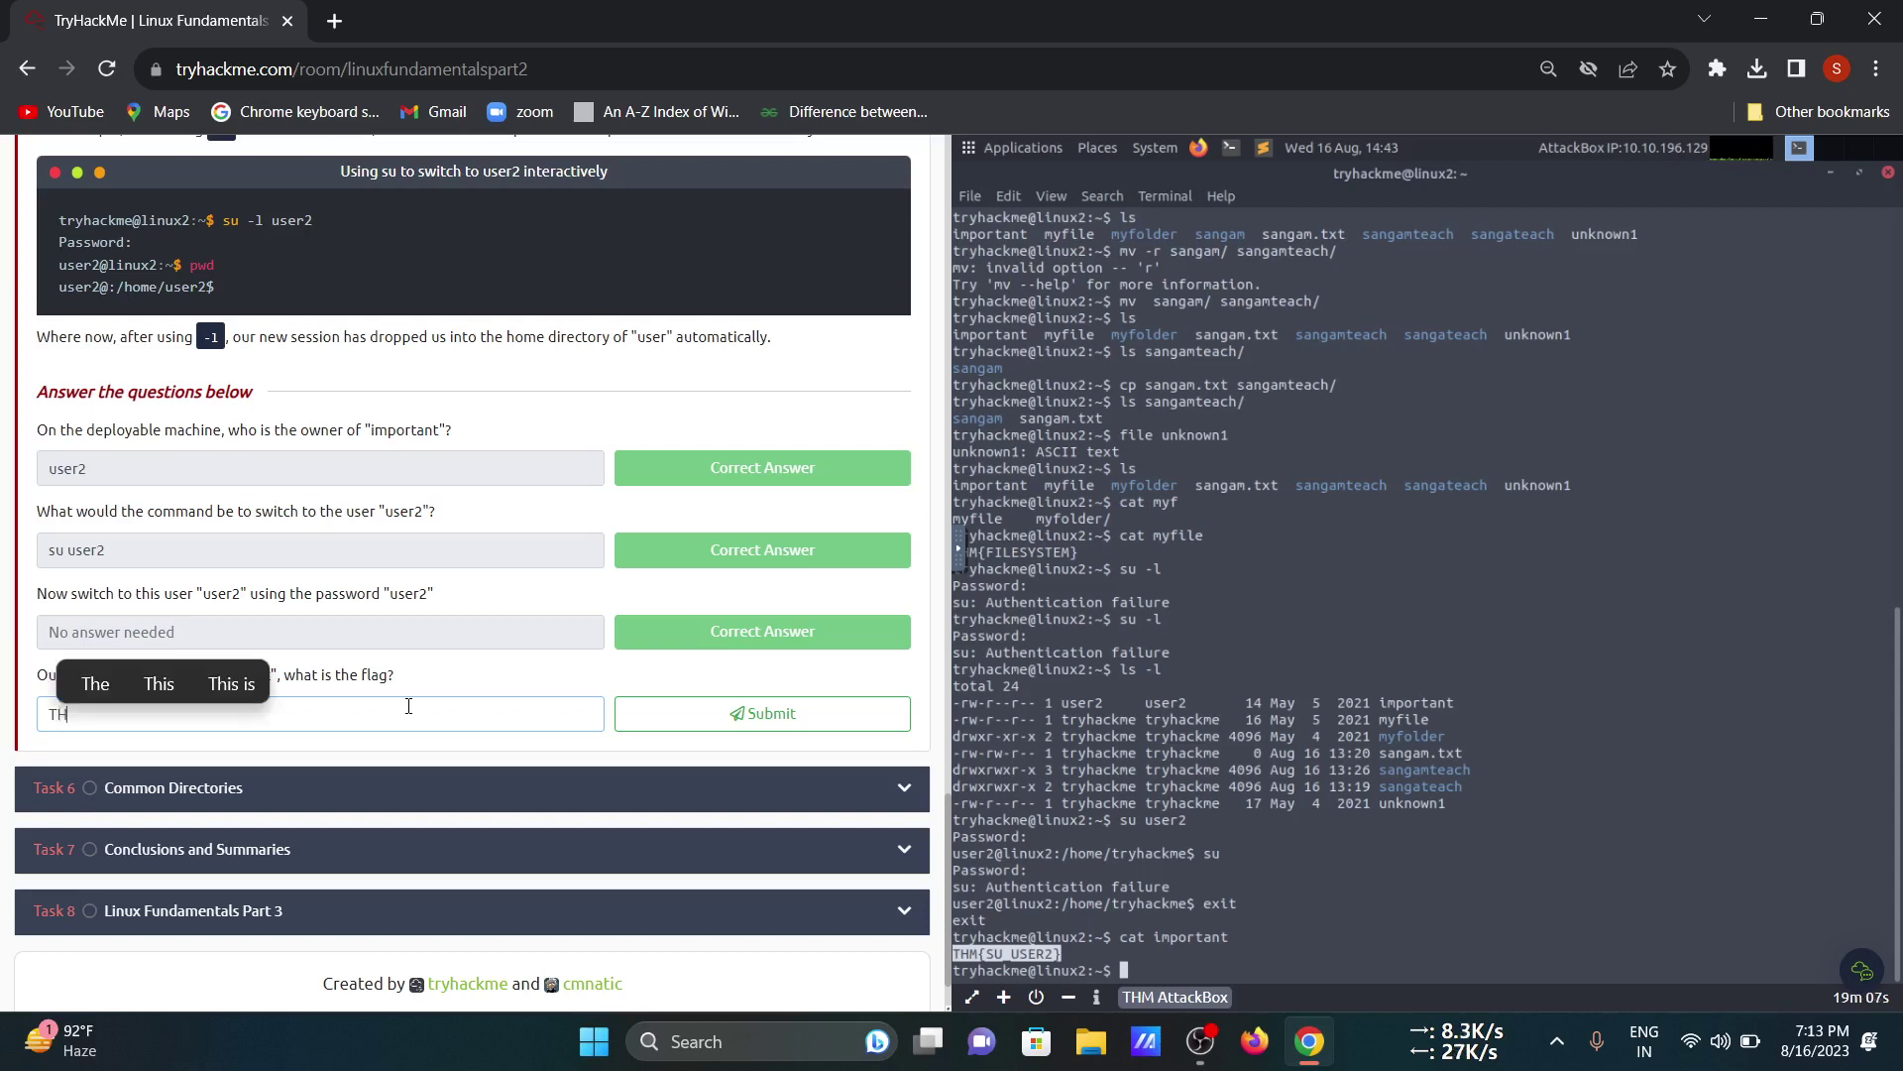
pyautogui.write('M')
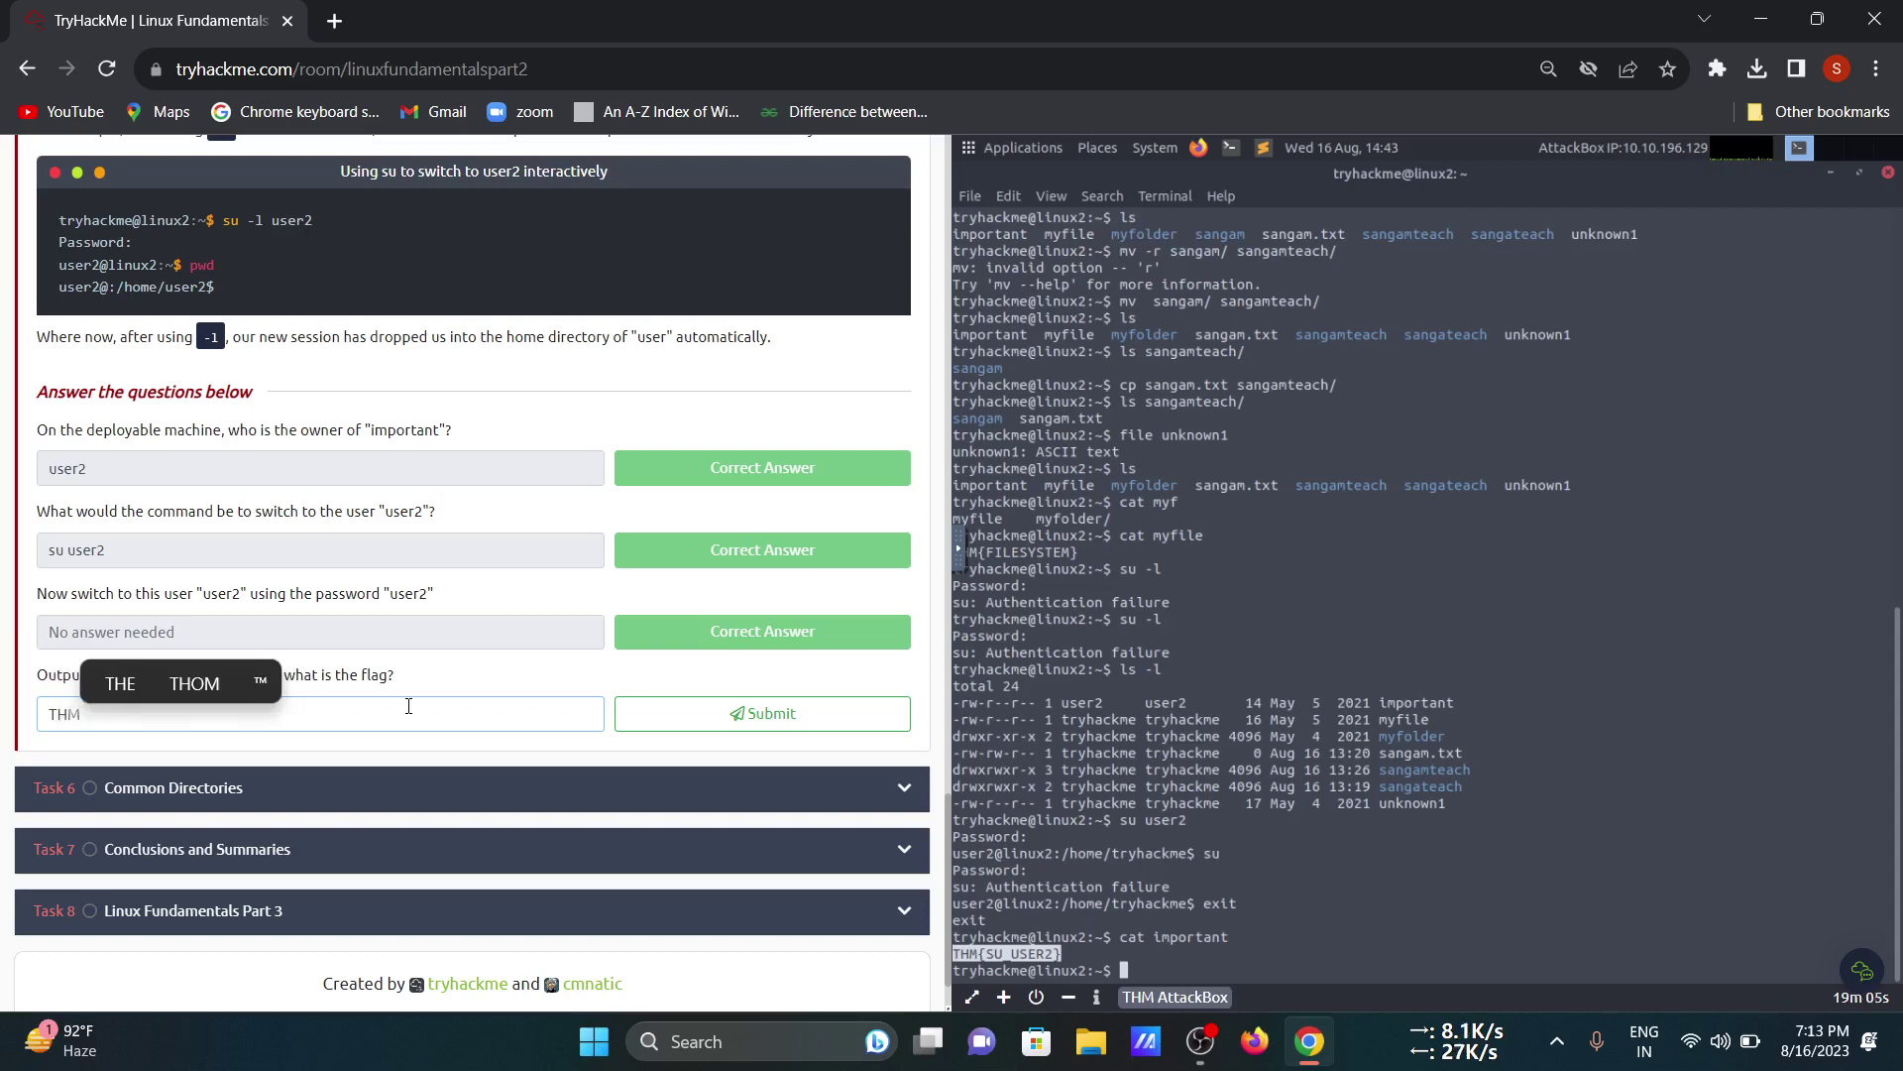
pyautogui.write('{}')
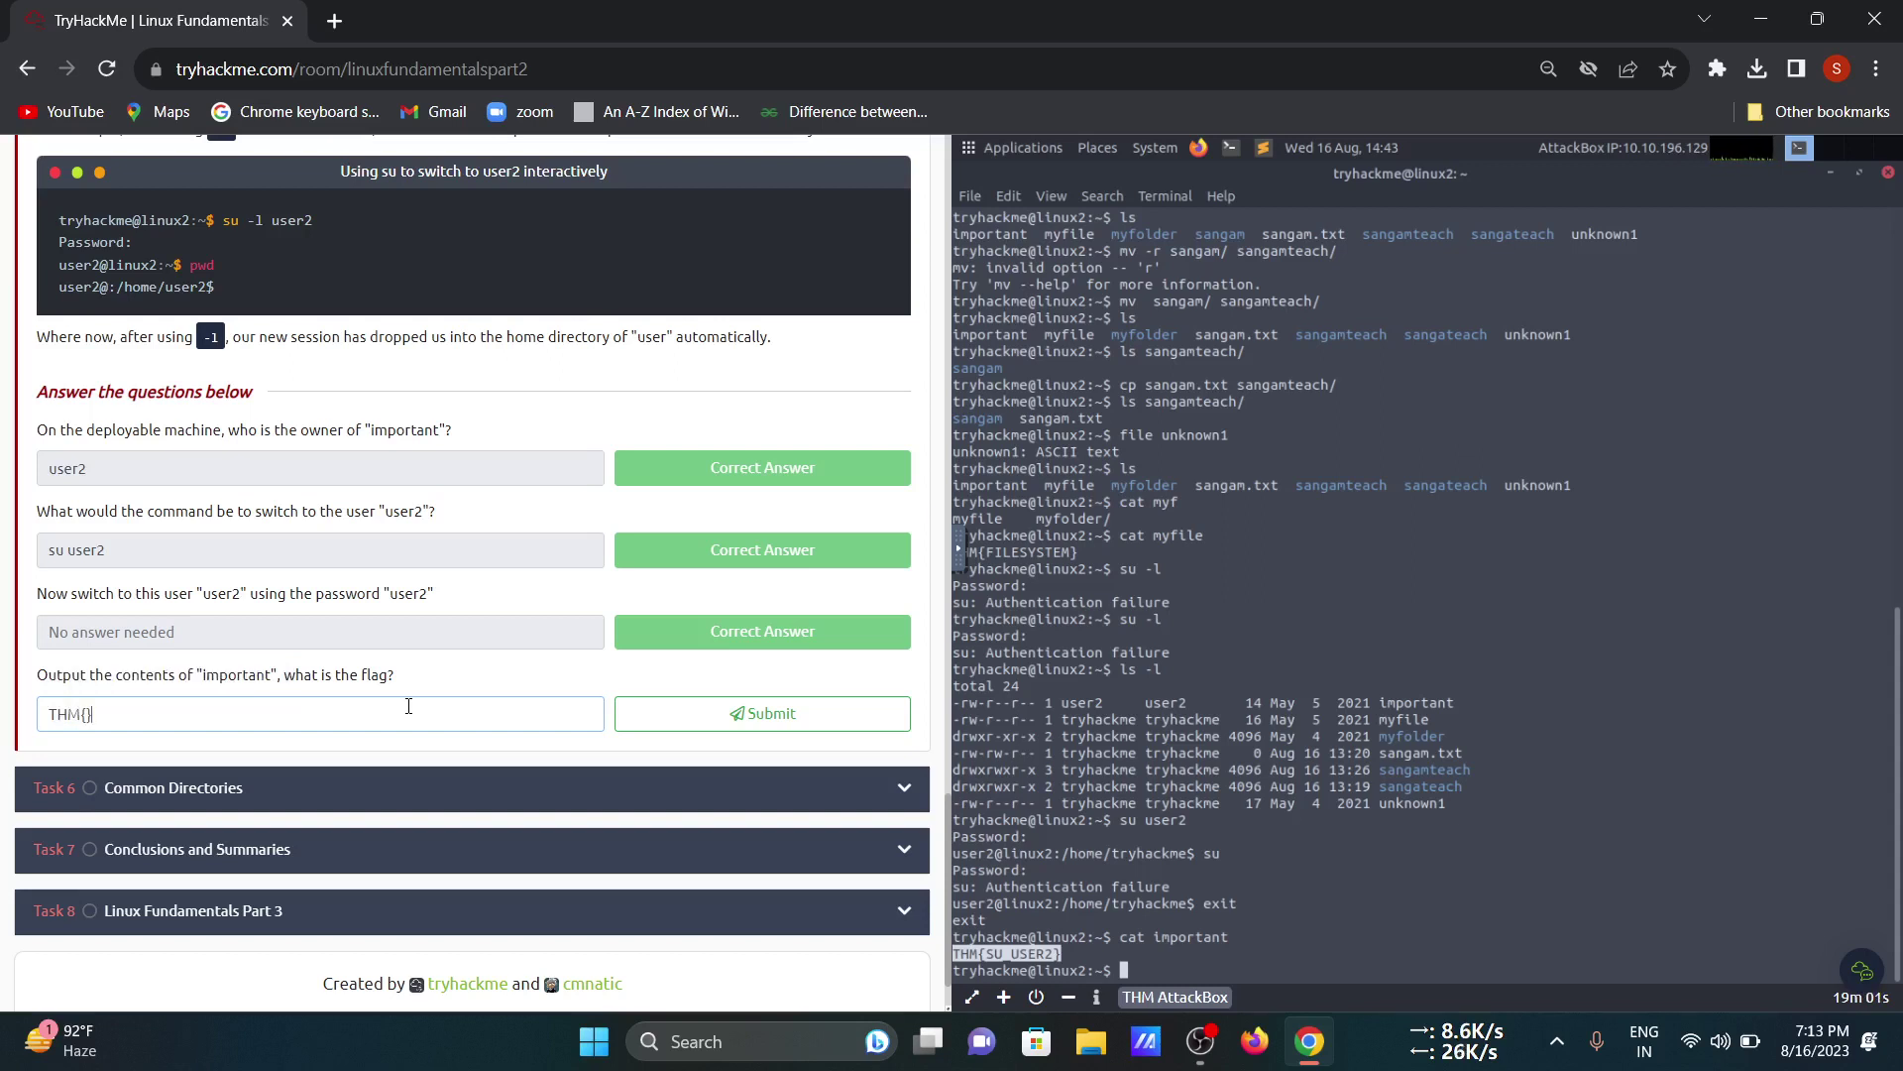
pyautogui.write('S')
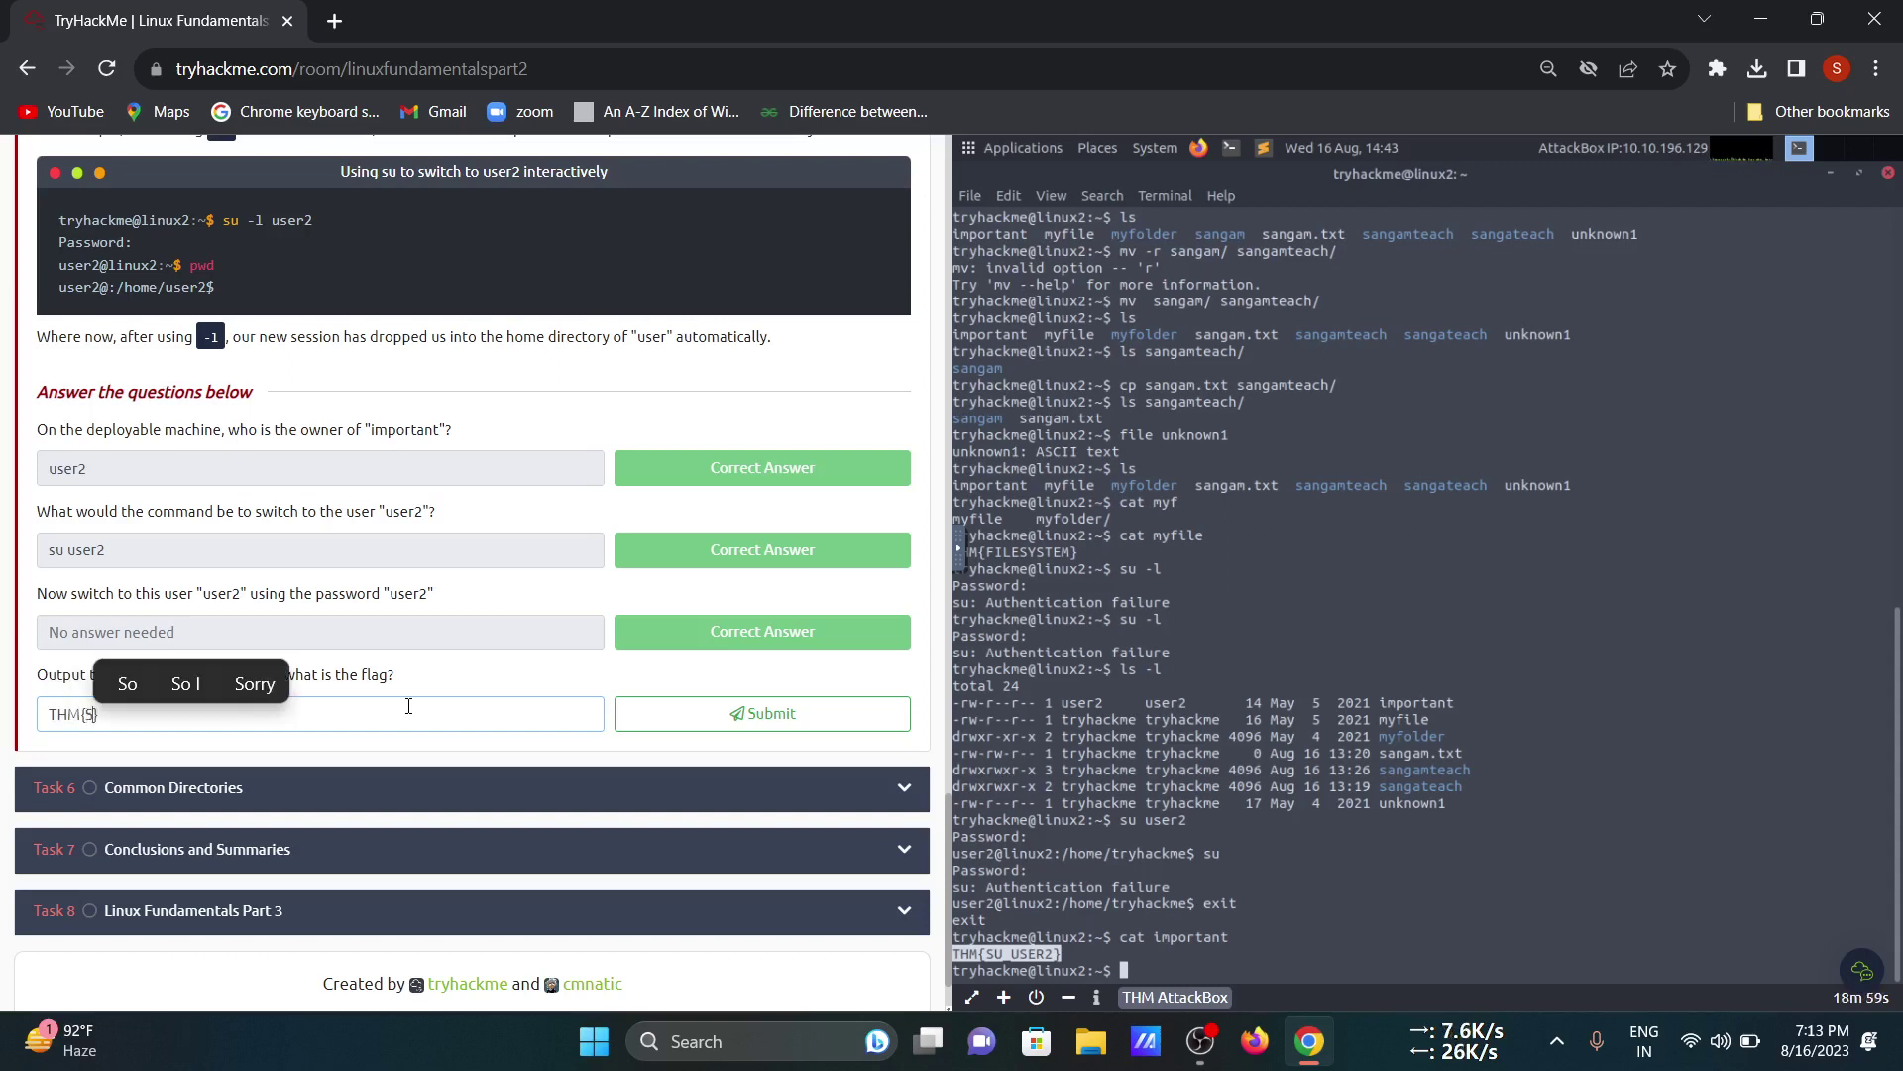
pyautogui.write('U')
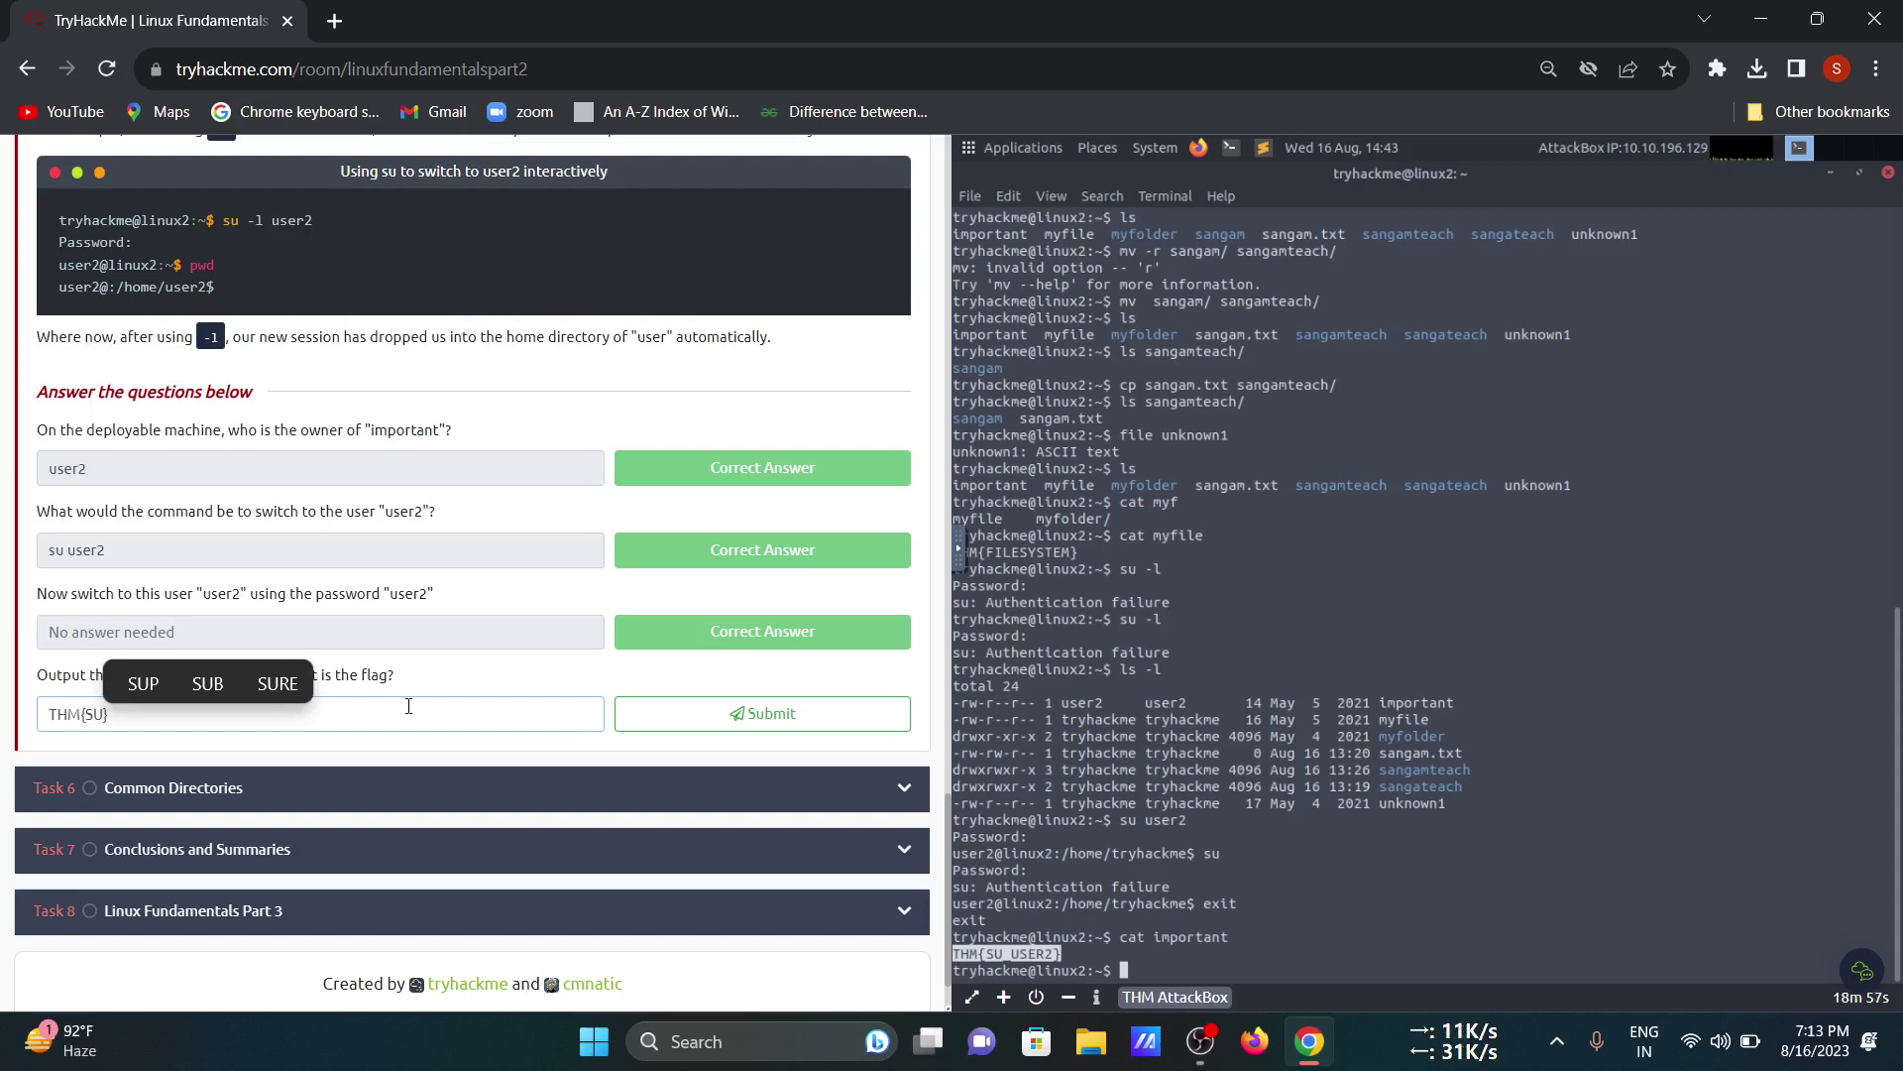
pyautogui.write('_')
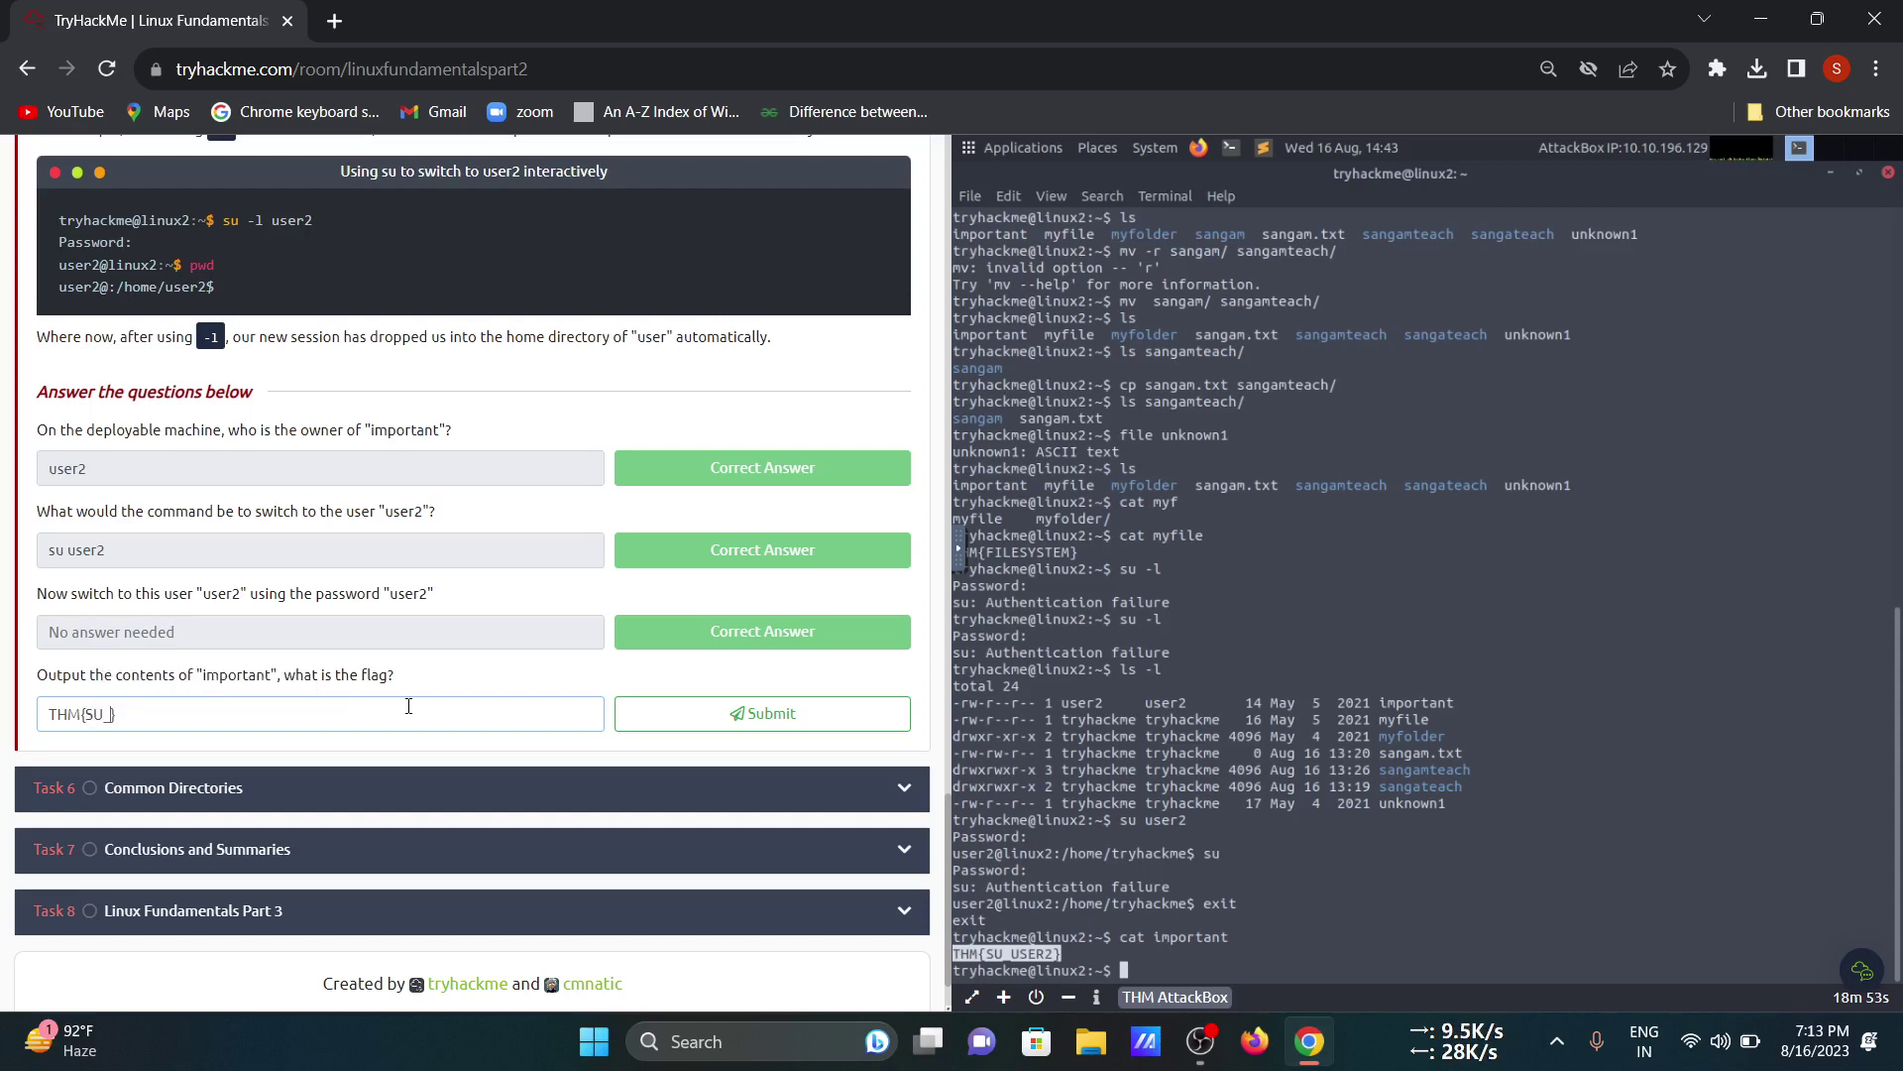
pyautogui.write('USE')
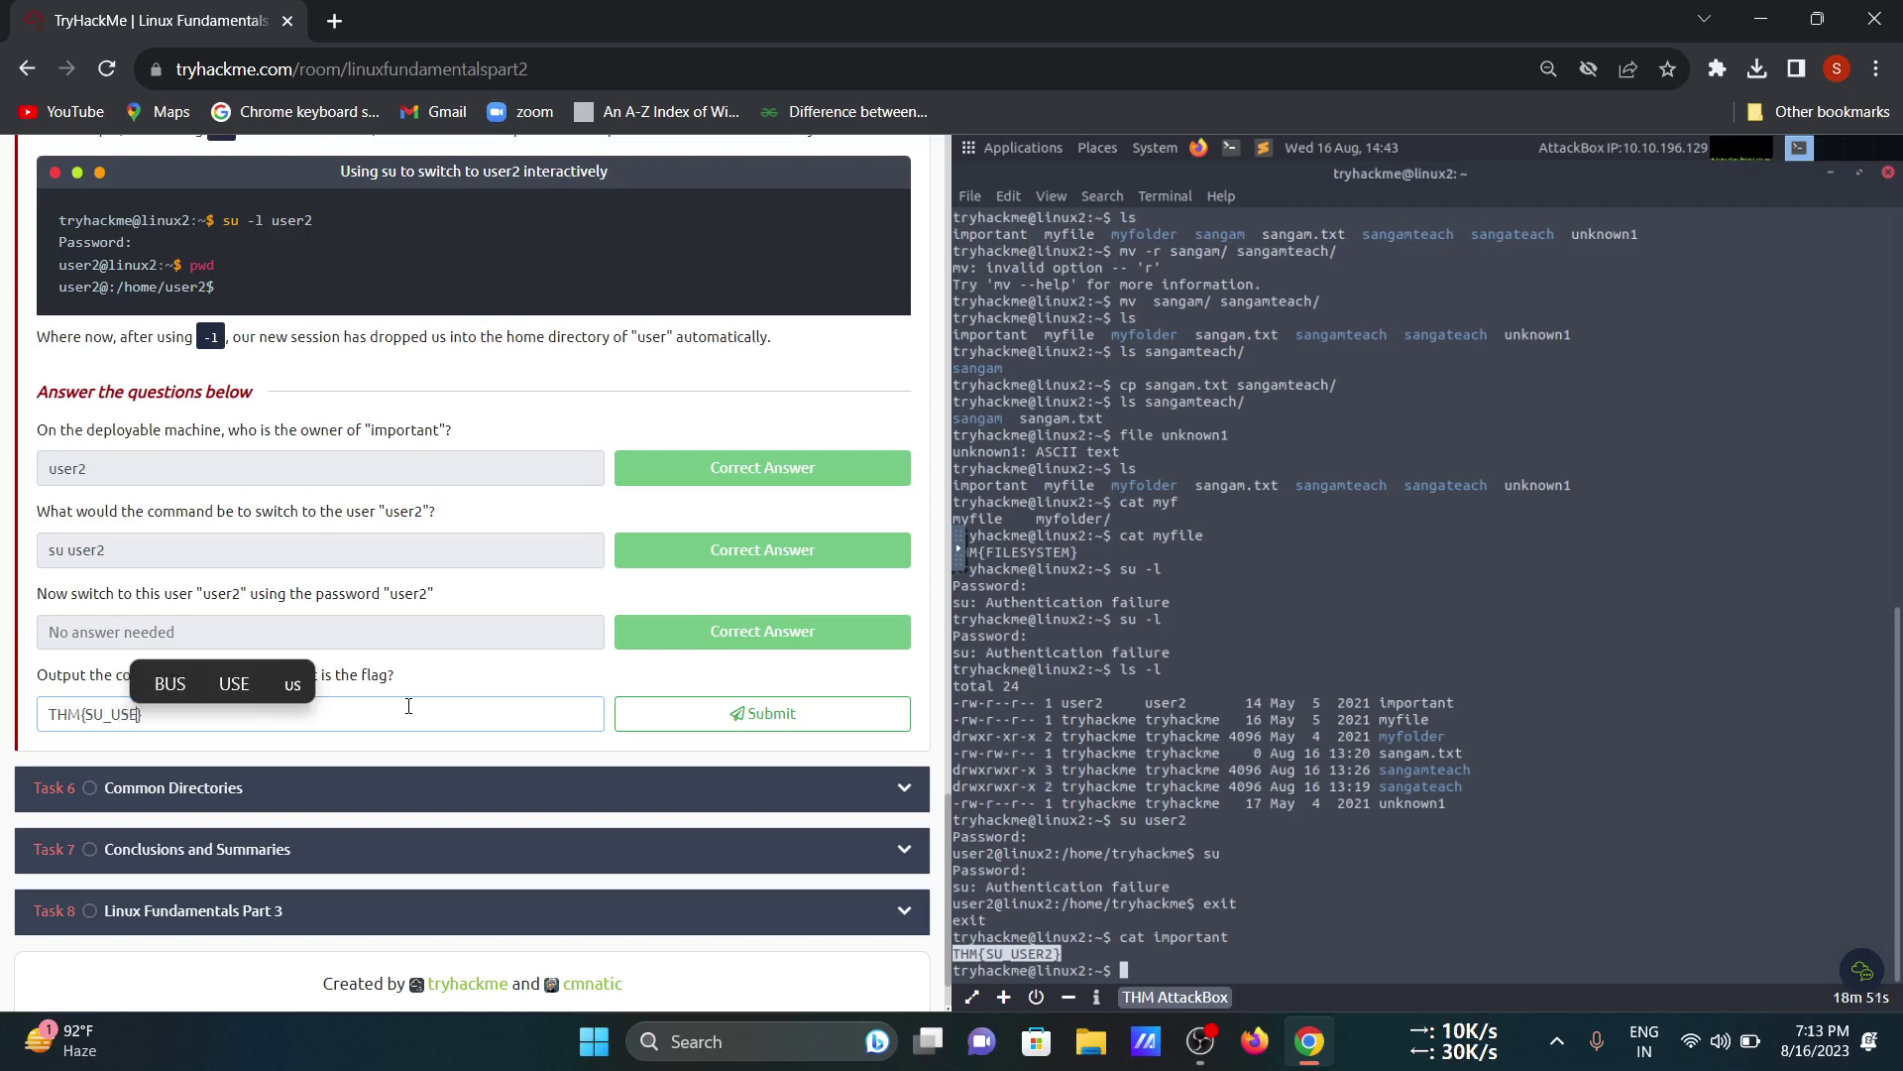
pyautogui.write('R3')
pyautogui.press('BackSpace')
pyautogui.write('2')
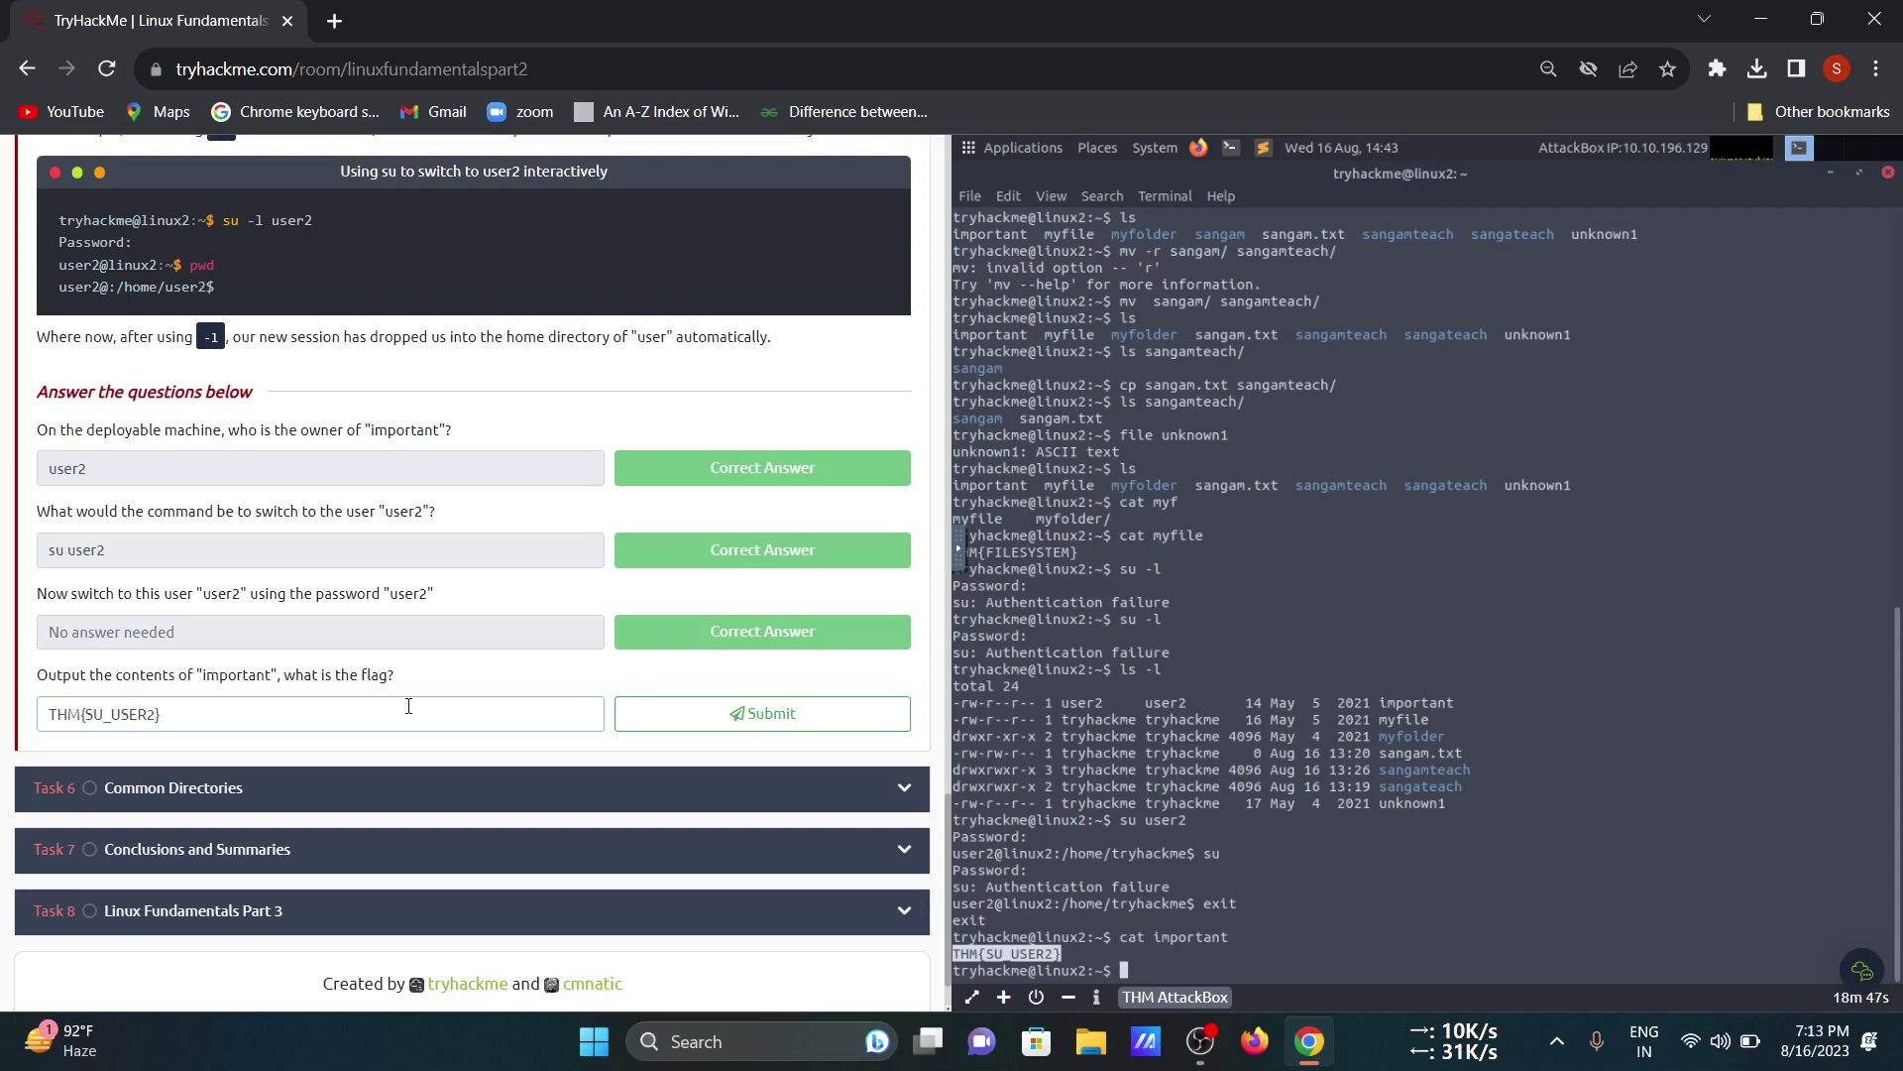
pyautogui.press('Return')
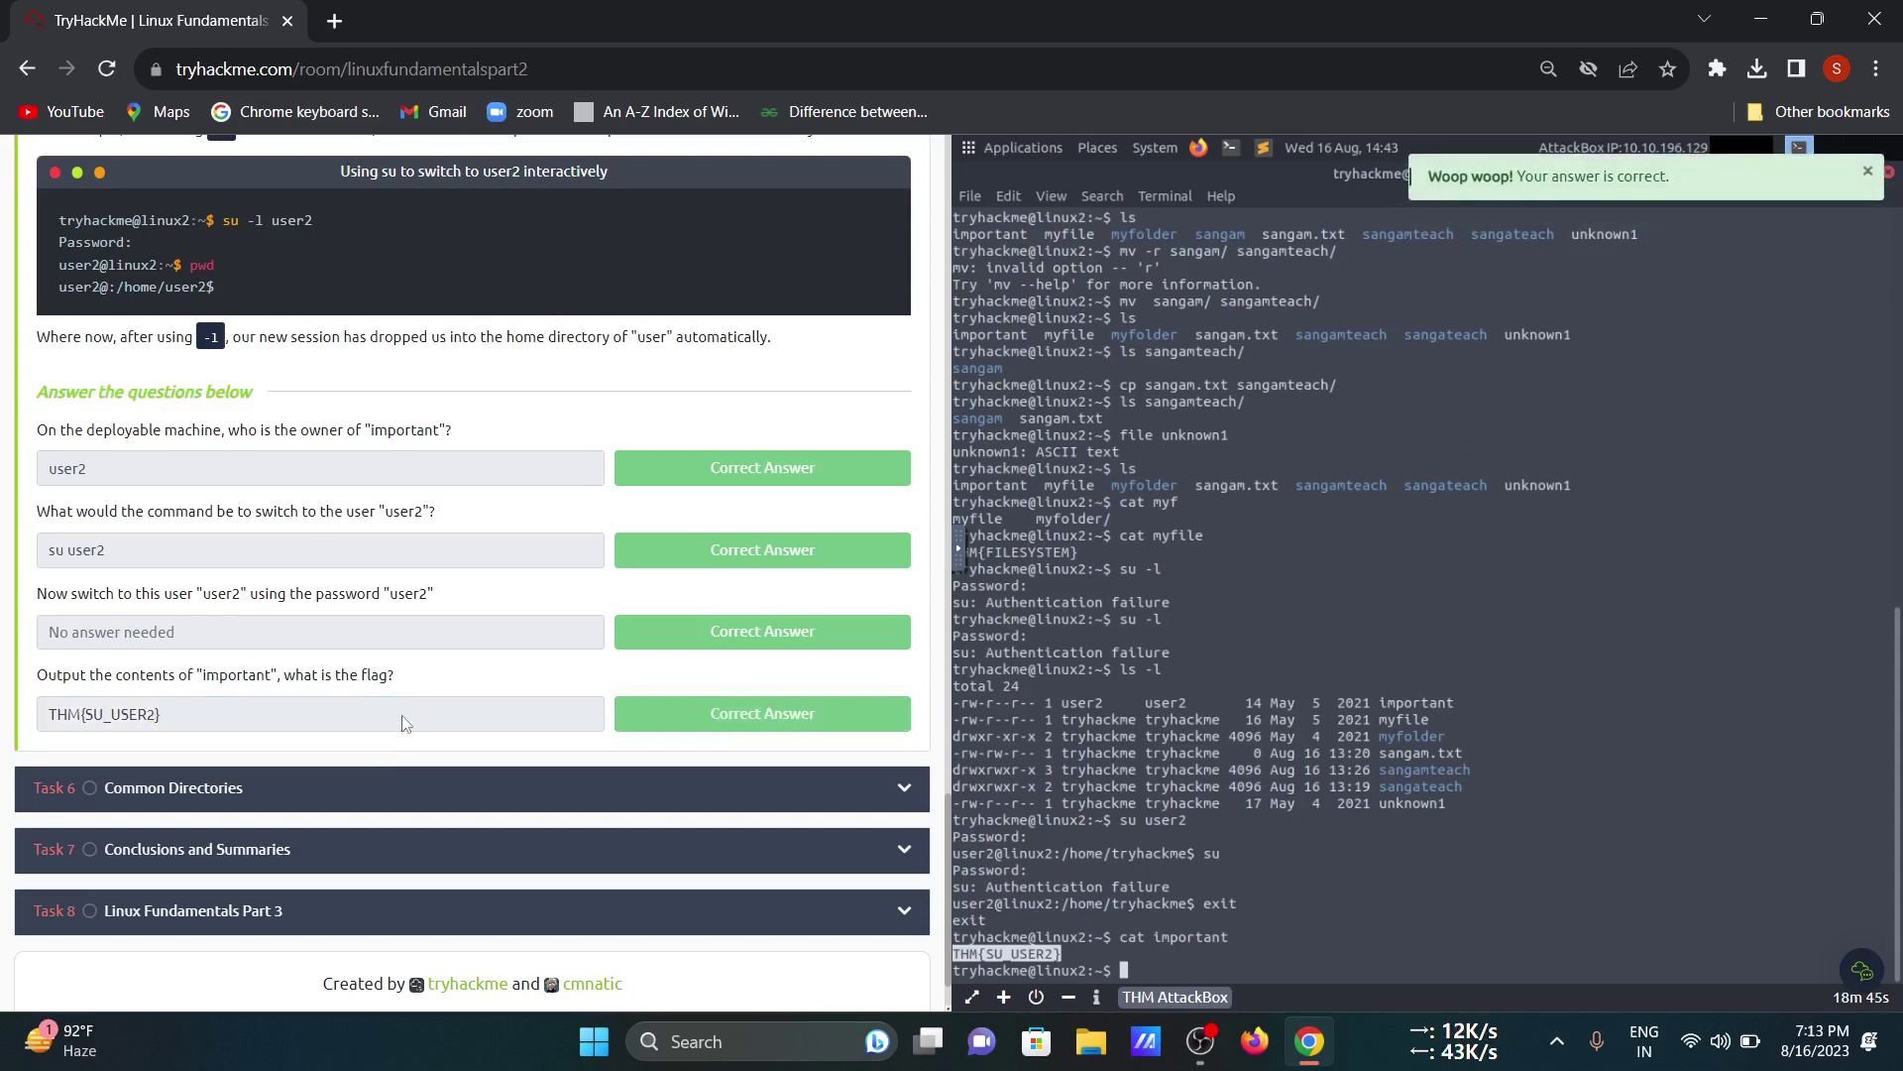
# Expand Task 6 Common Directories and read through its /etc, /var and /root notes.
pyautogui.click(358, 790)
pyautogui.scroll(1, 358, 799)
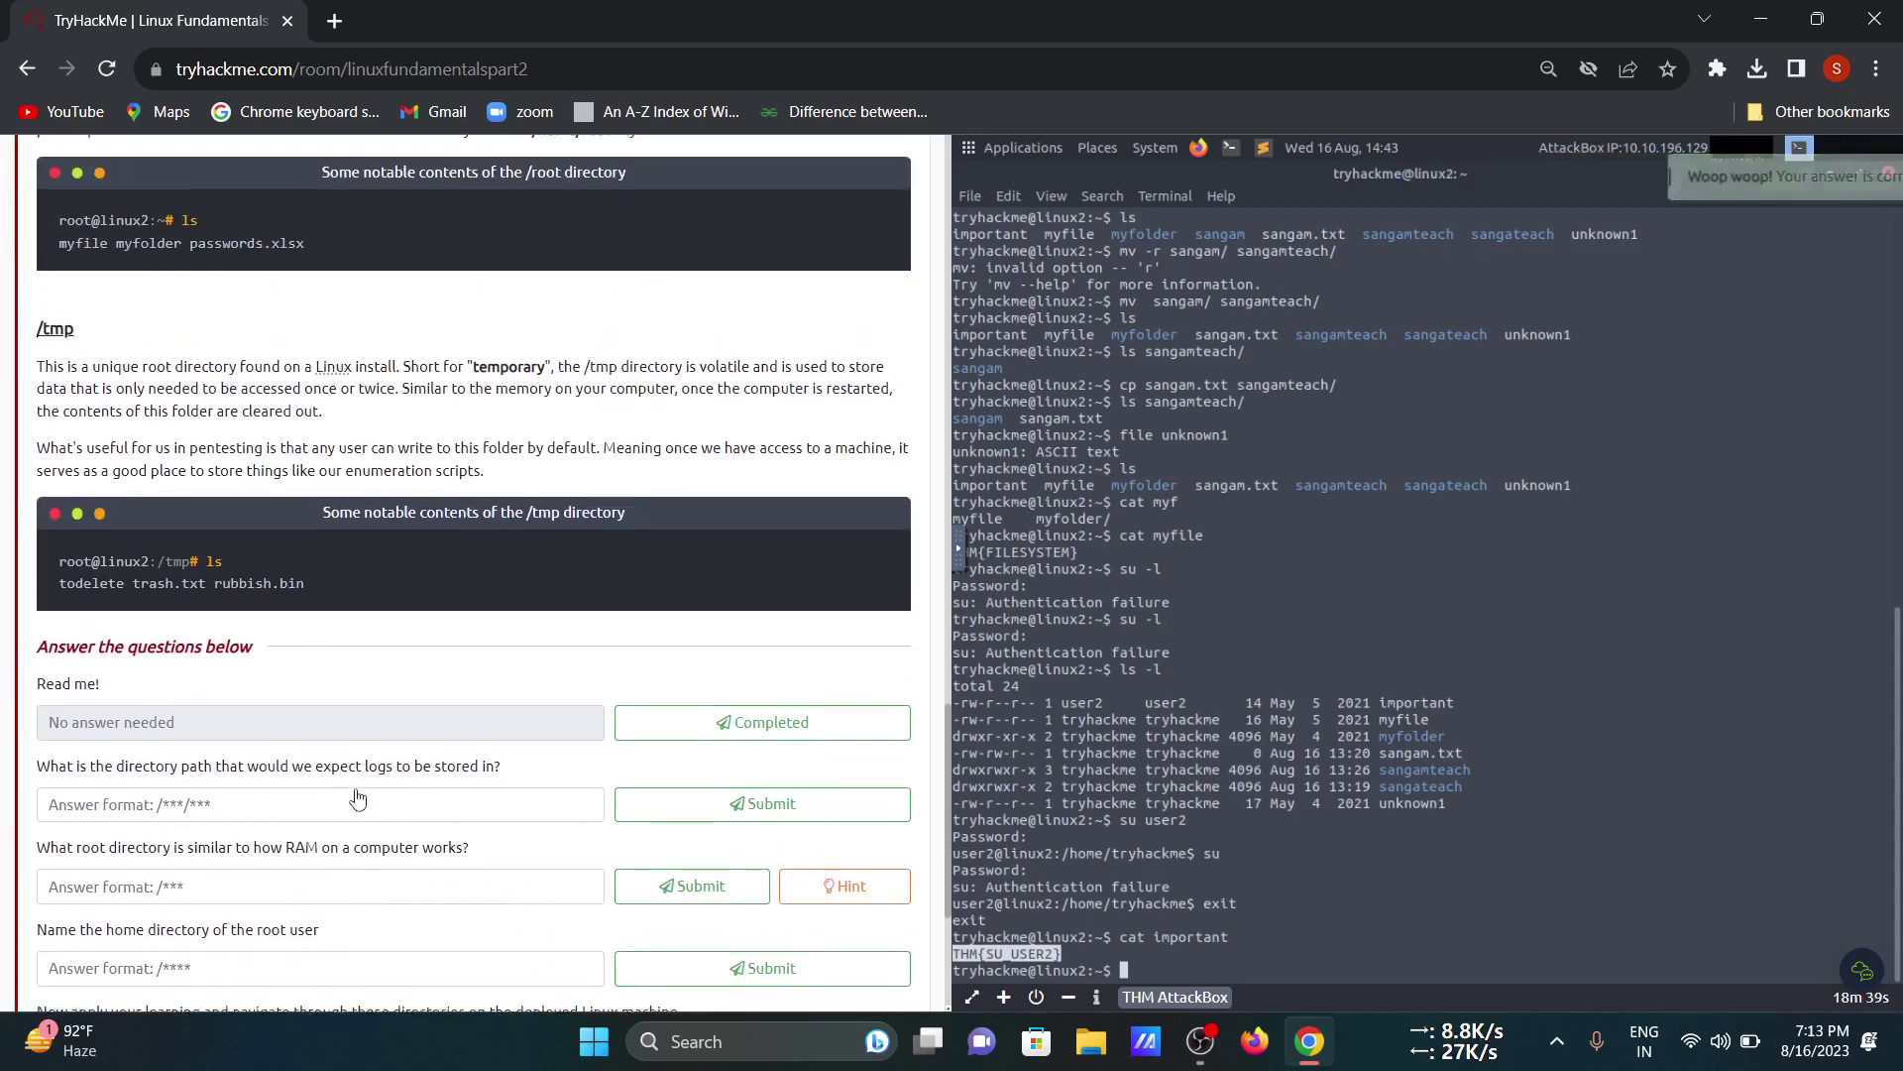
pyautogui.scroll(5, 358, 798)
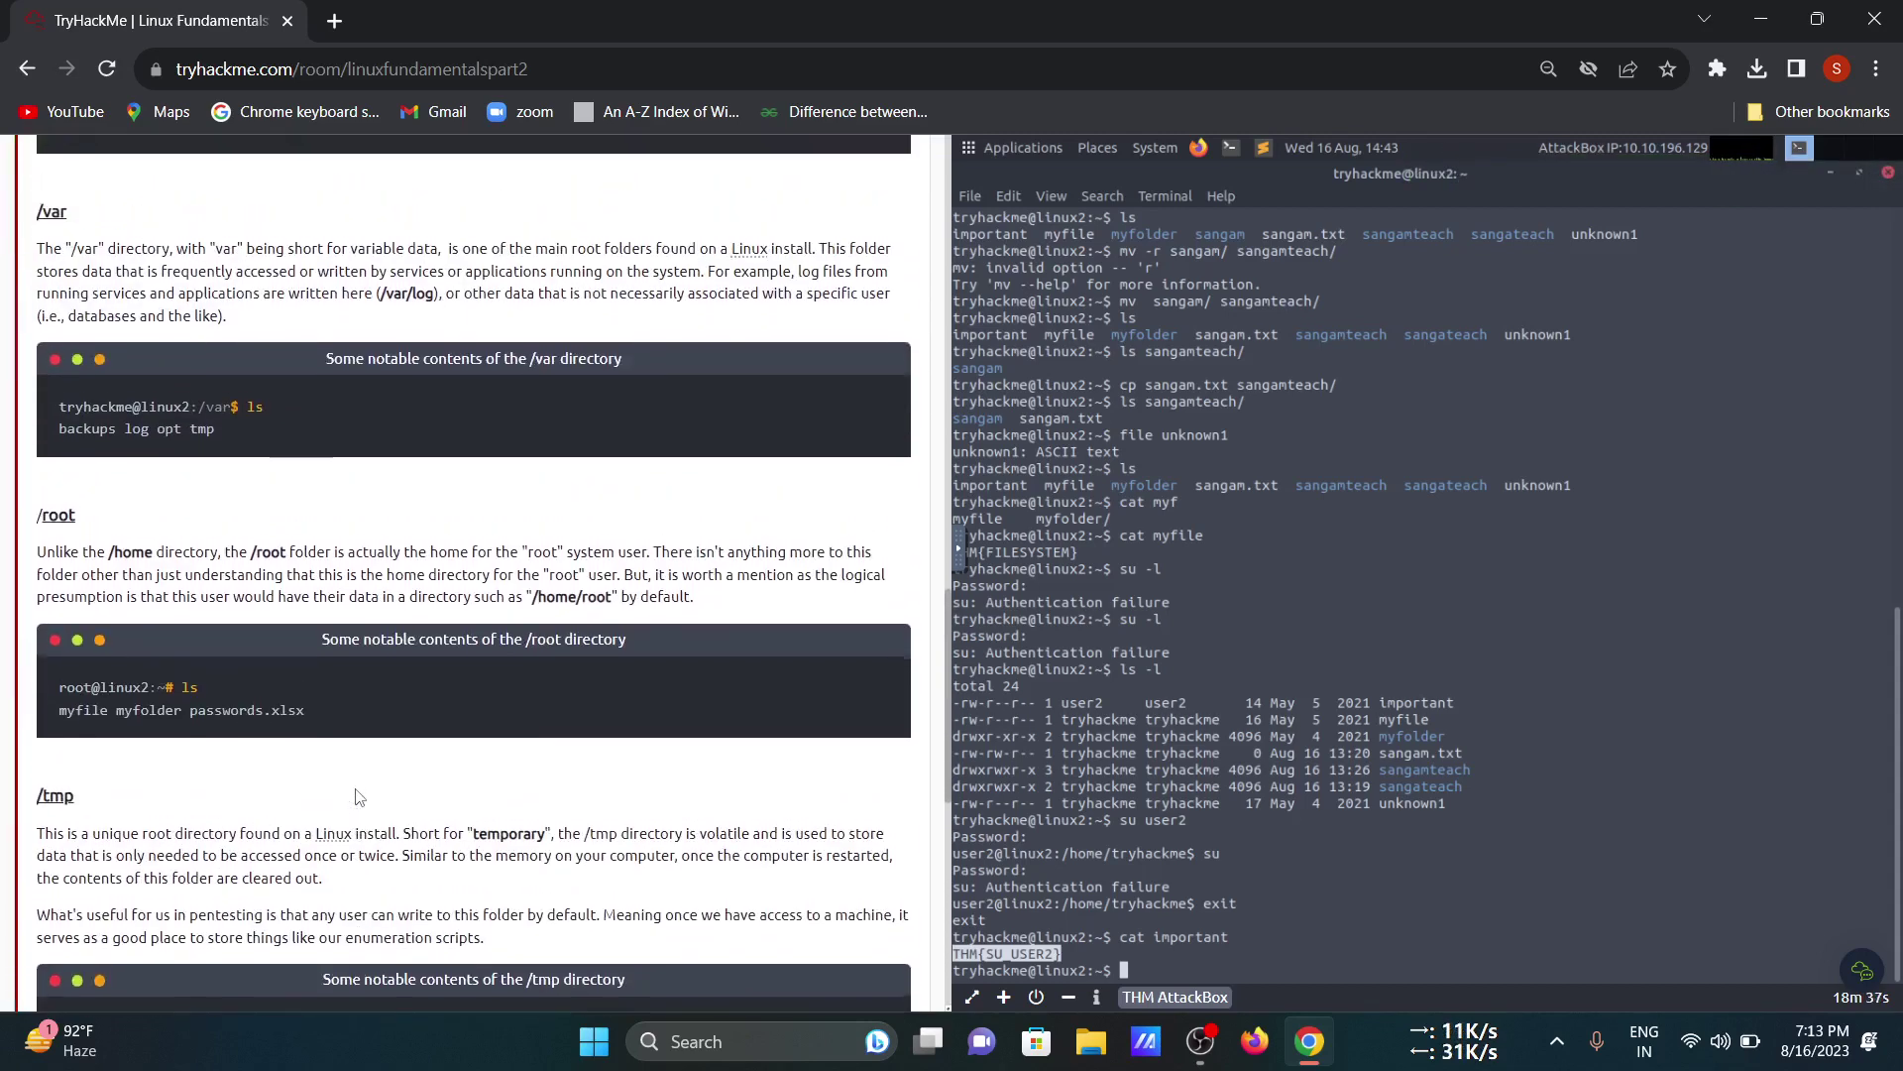
pyautogui.scroll(2, 357, 797)
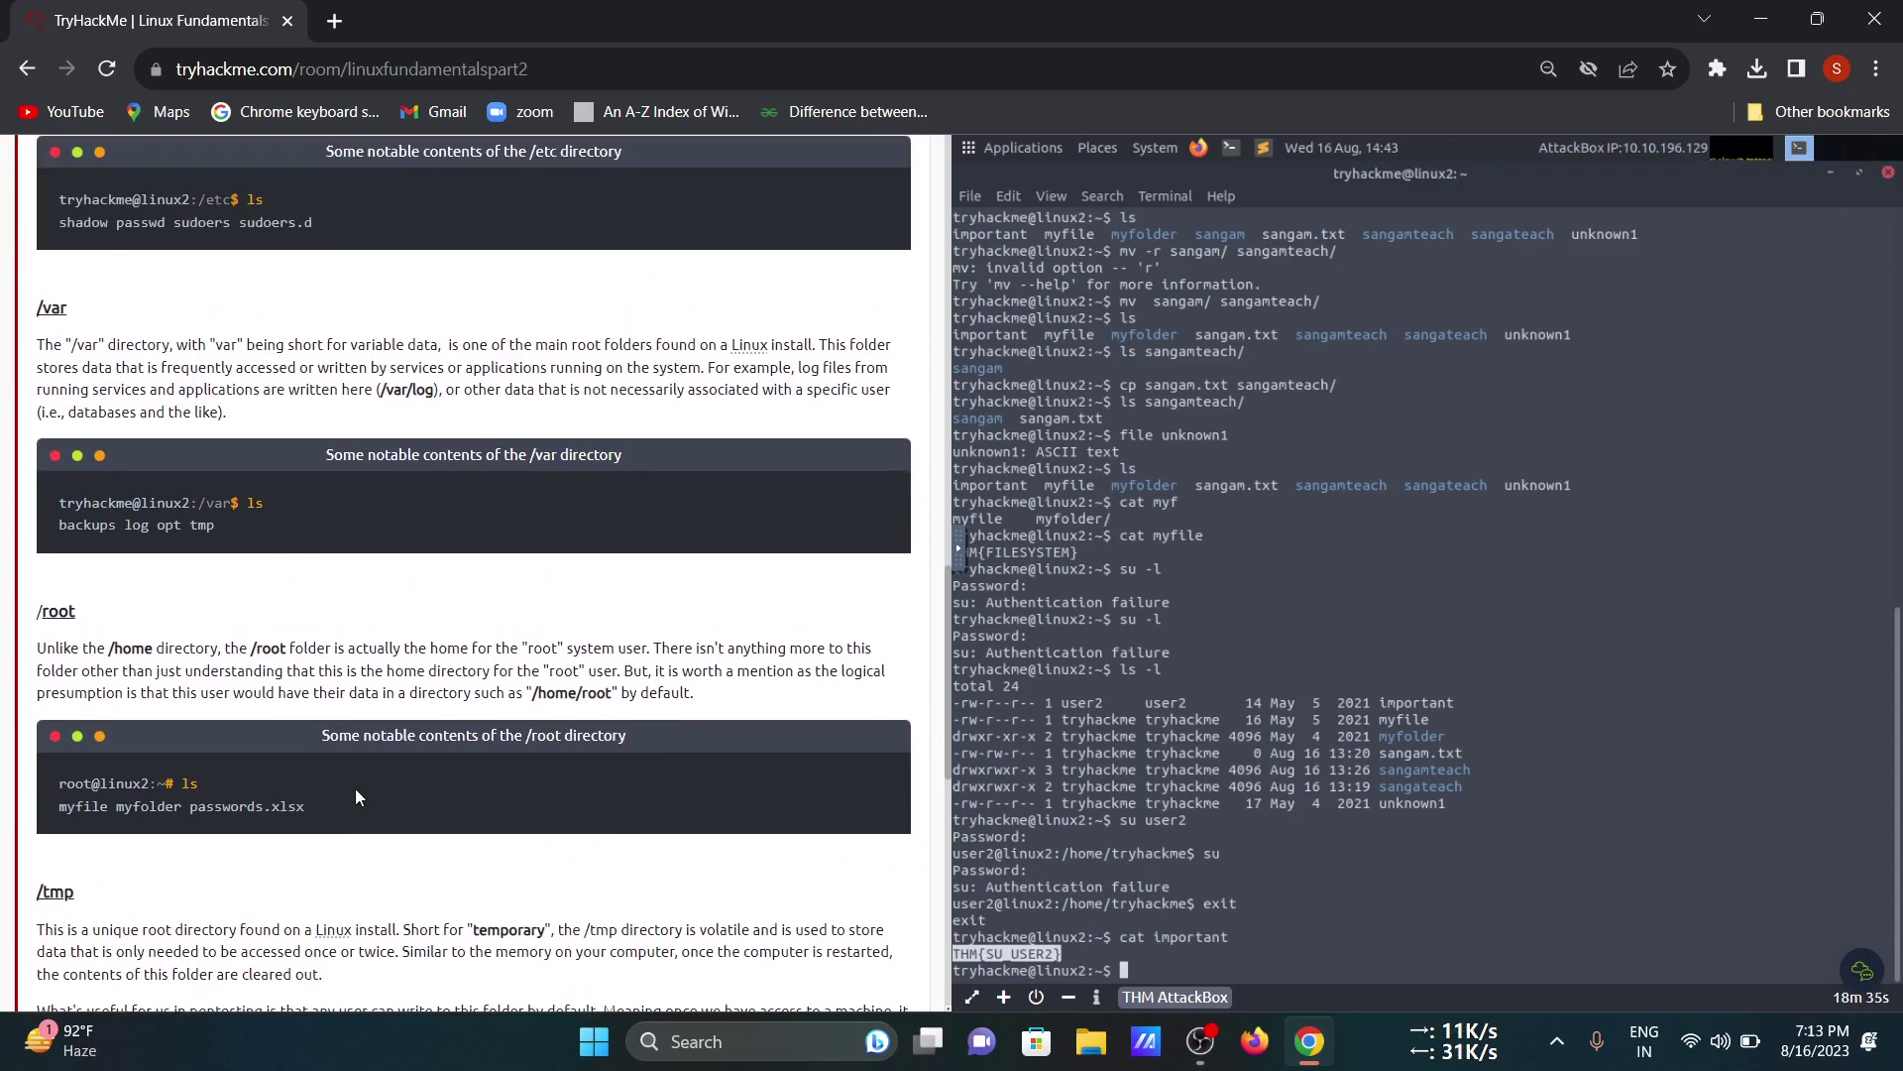
pyautogui.scroll(3, 357, 797)
pyautogui.scroll(1, 357, 797)
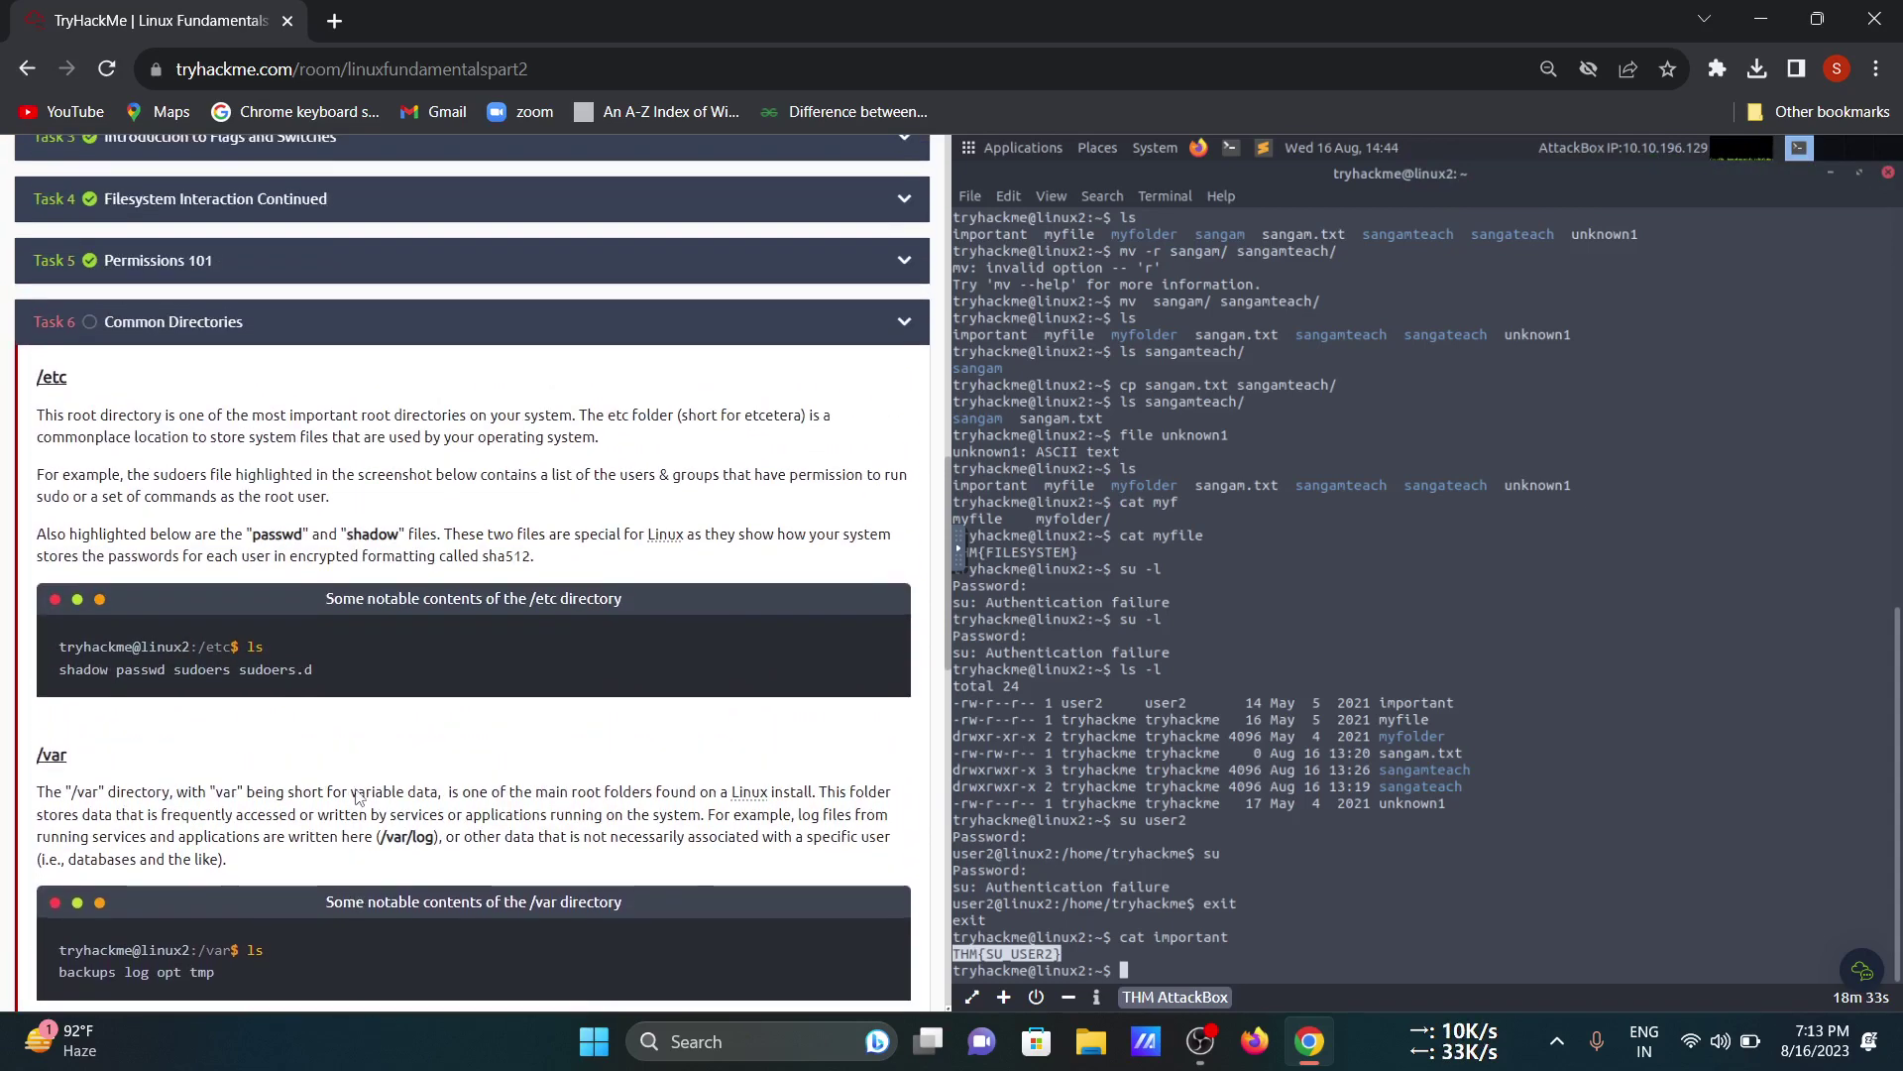
pyautogui.scroll(1, 357, 797)
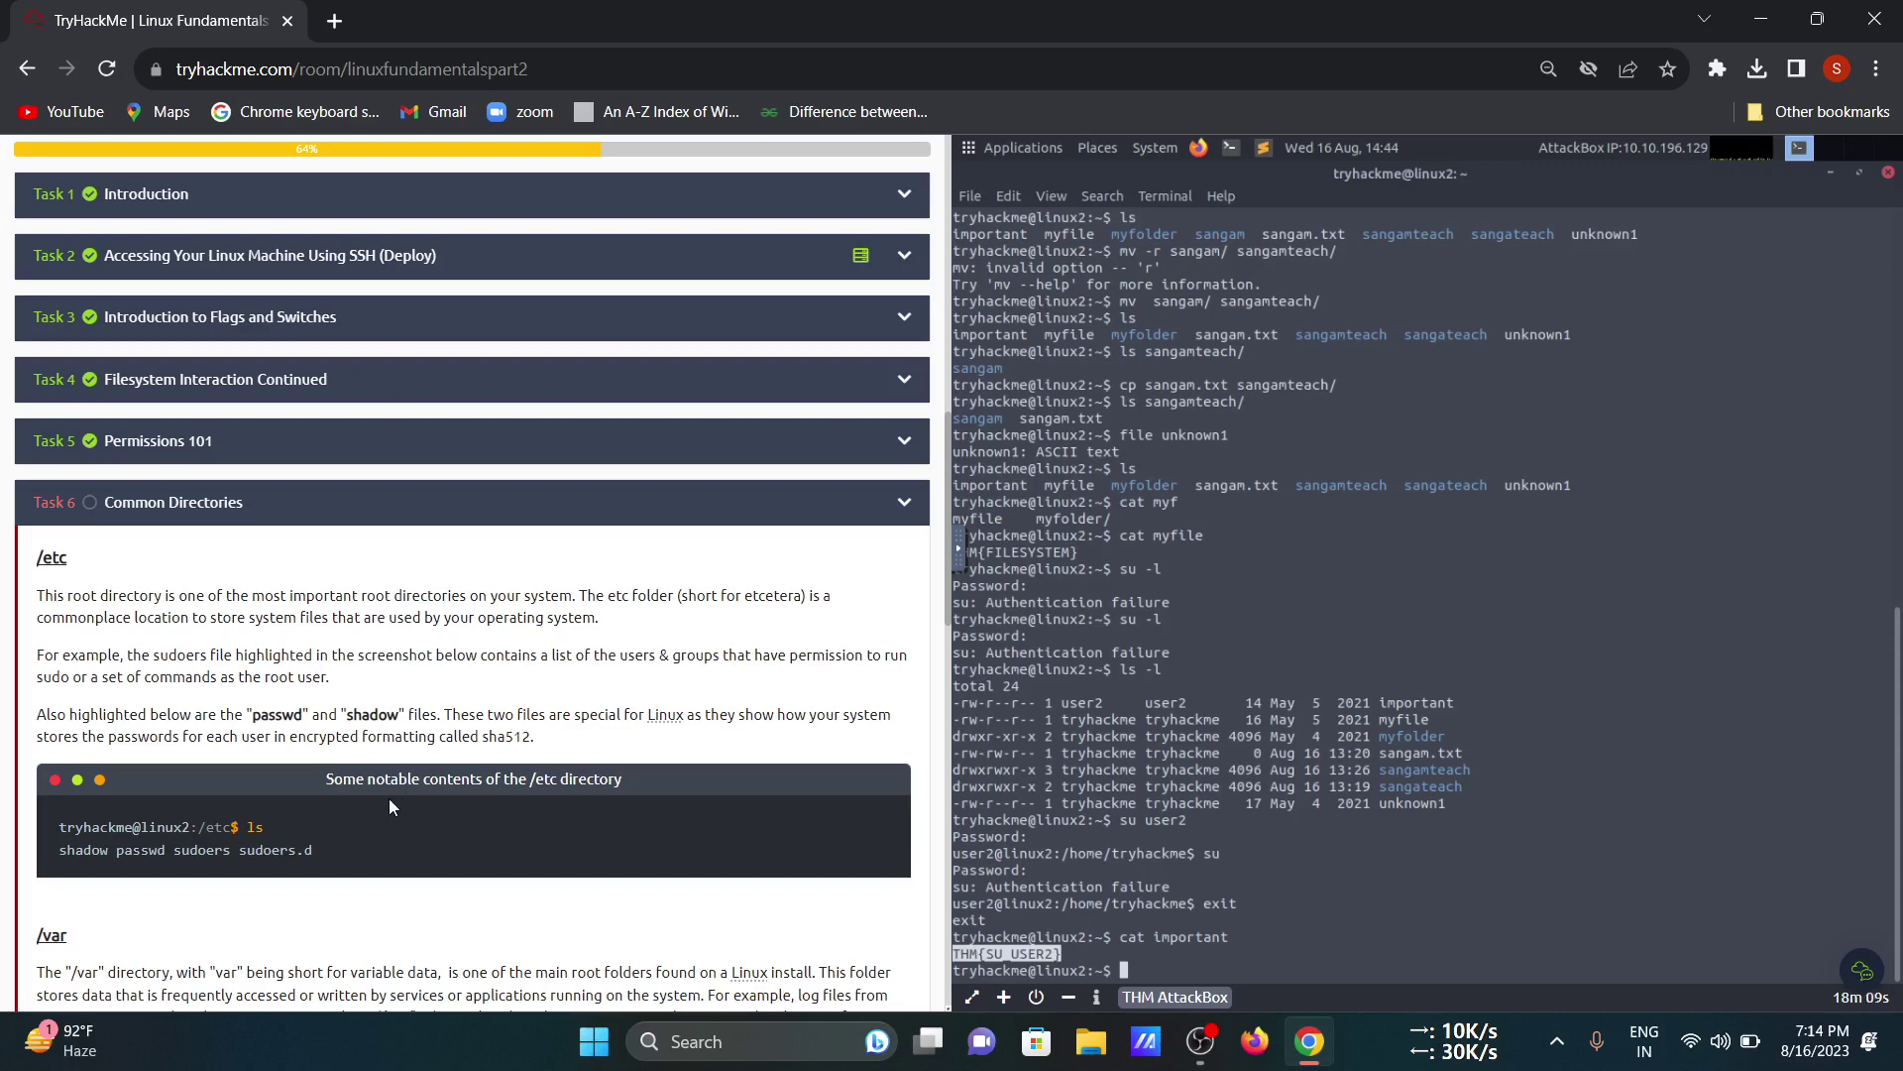
pyautogui.scroll(-1, 389, 799)
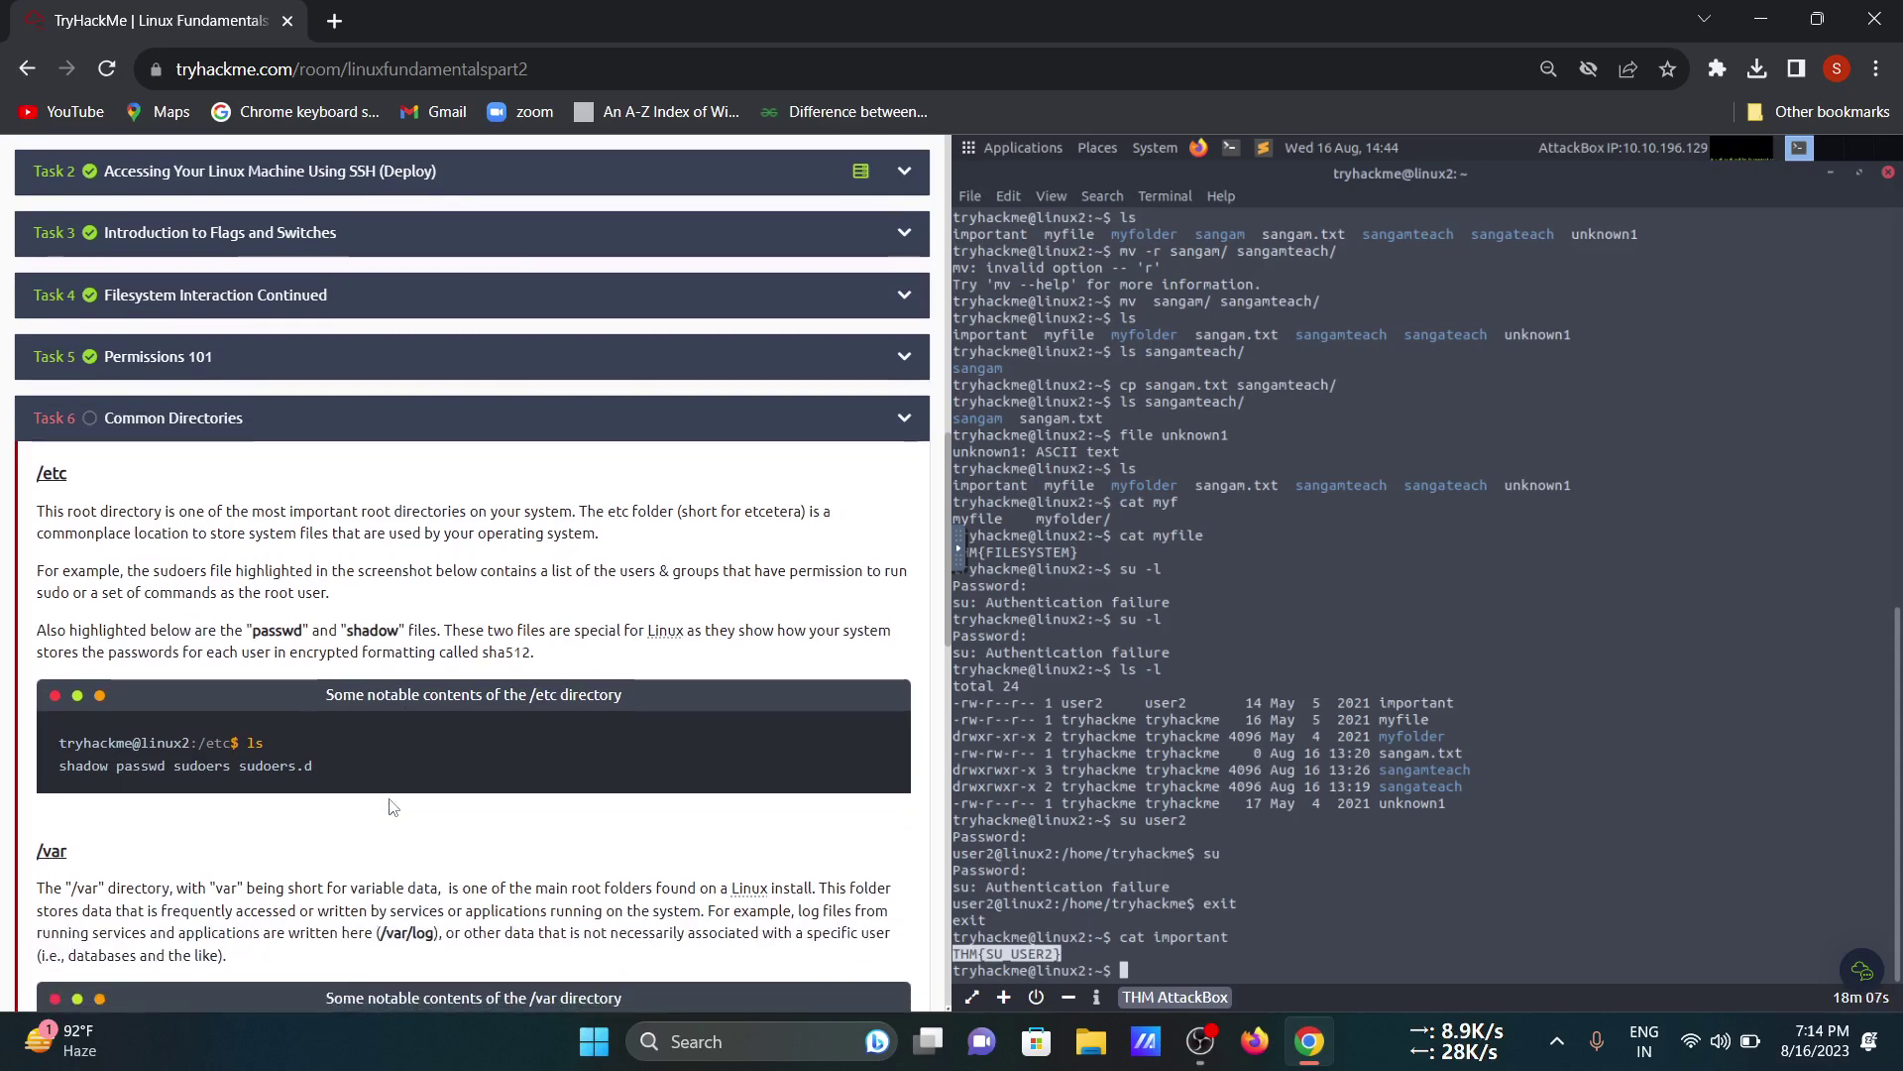
pyautogui.scroll(-1, 388, 799)
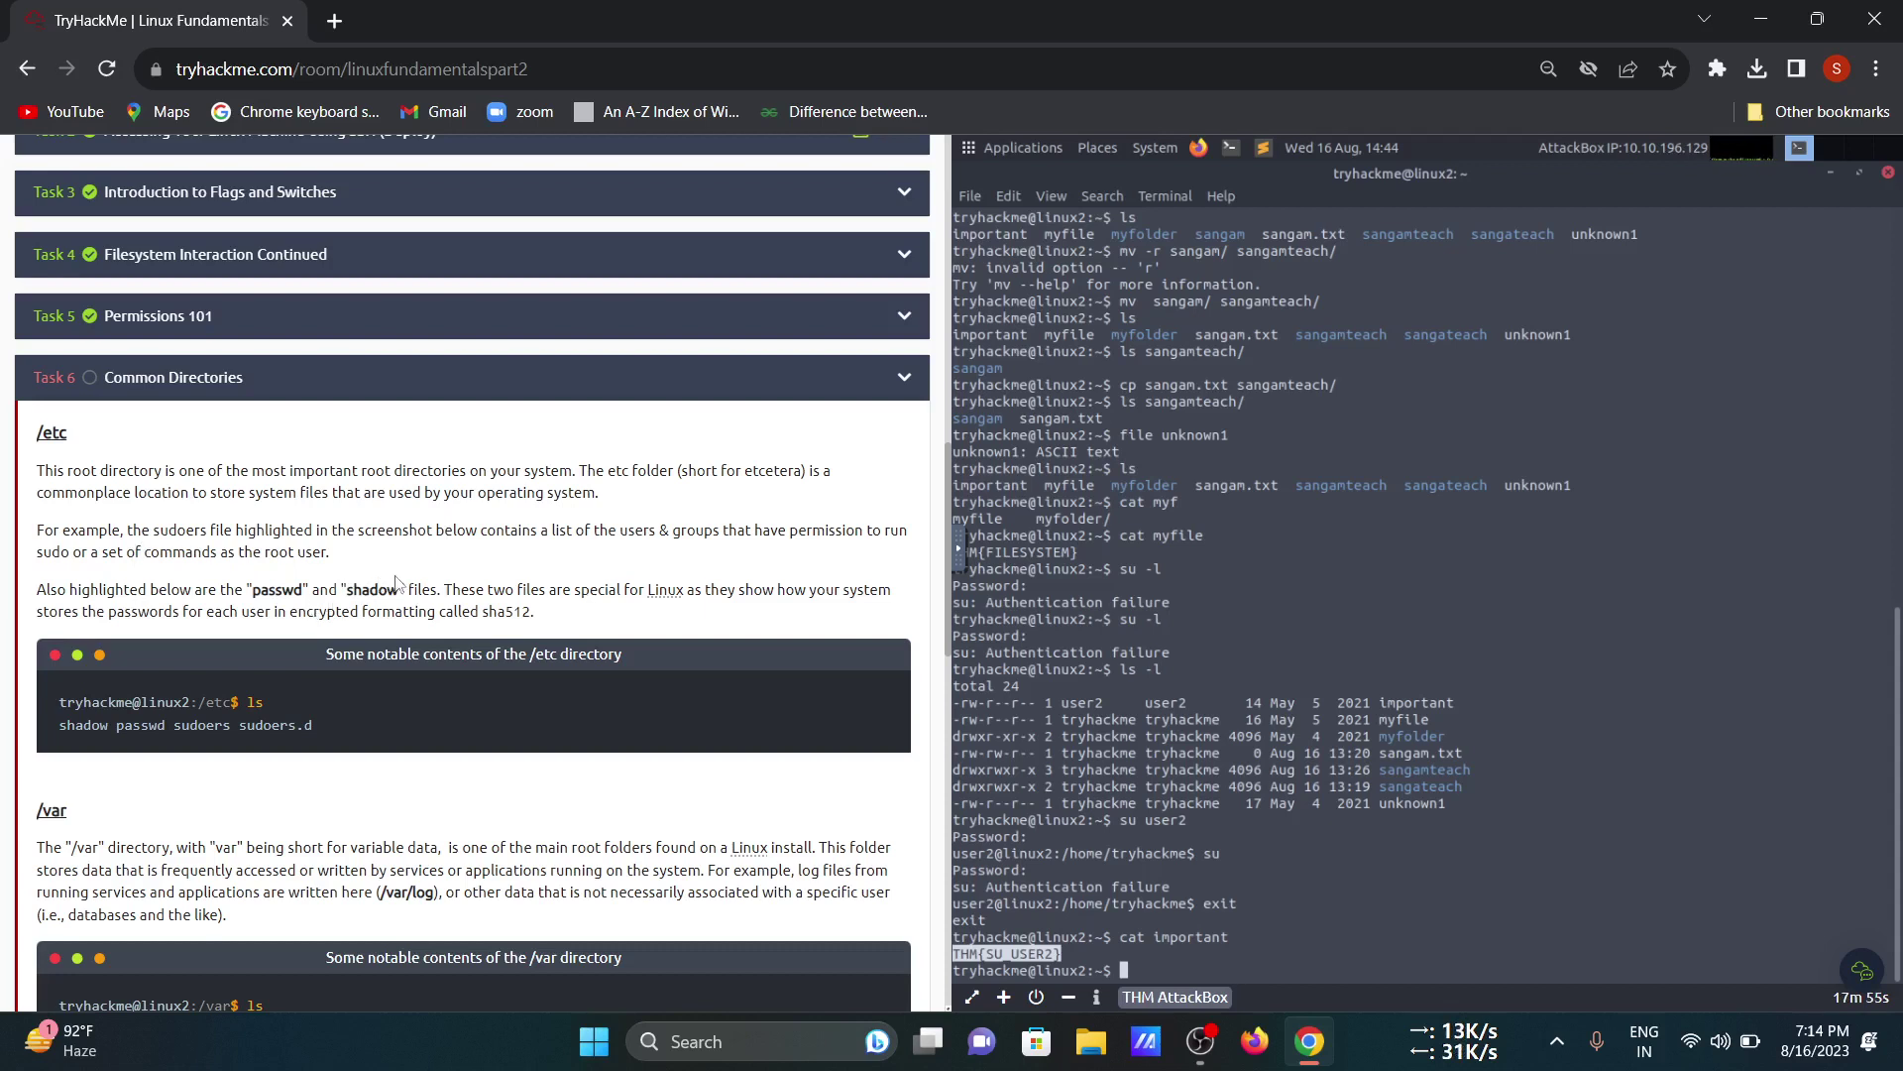
pyautogui.scroll(-2, 319, 722)
# Get a fresh prompt and run '/etc ls', which fails with '/etc: Is a directory'.
pyautogui.moveTo(954, 953); pyautogui.dragTo(1155, 971)
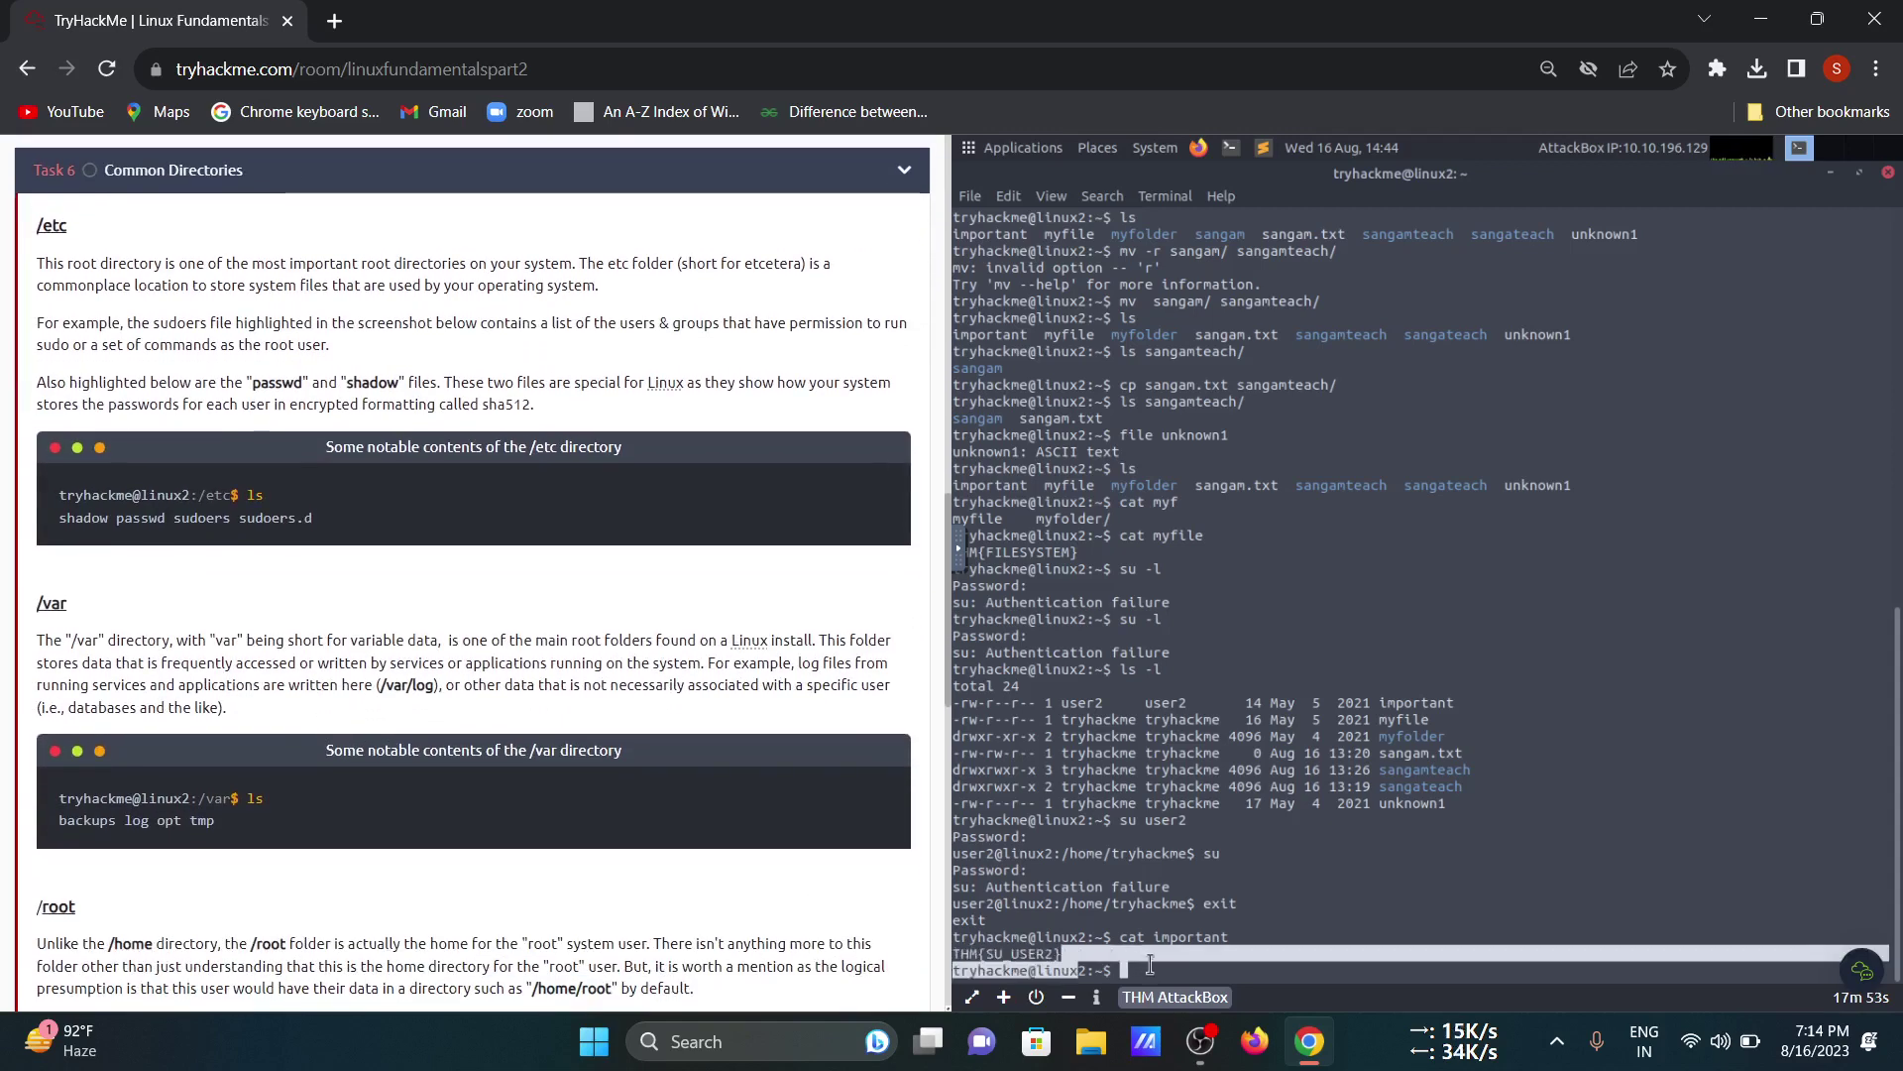
pyautogui.hotkey('ctrl', 'c')
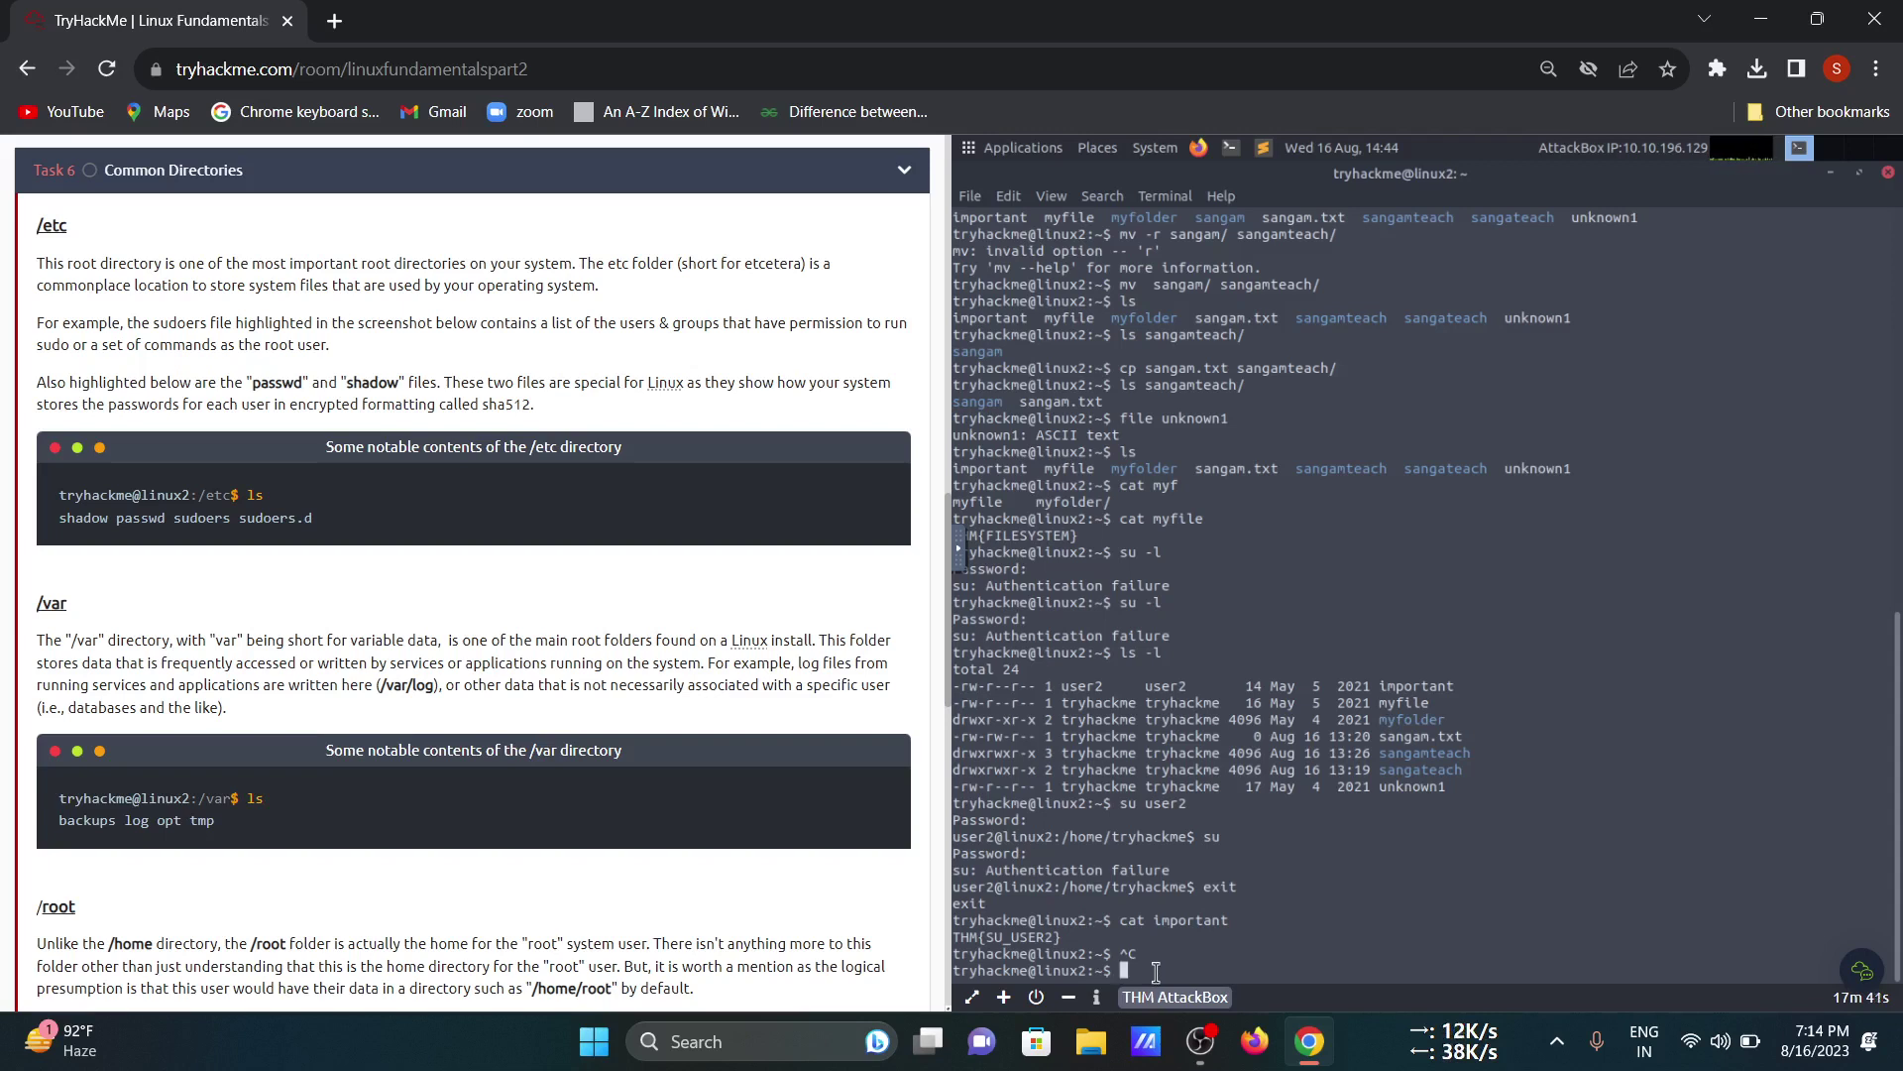
pyautogui.write('/')
pyautogui.write('e')
pyautogui.write('tc ')
pyautogui.write(';s')
pyautogui.press('BackSpace')
pyautogui.press('BackSpace')
pyautogui.write('l')
pyautogui.write('s')
pyautogui.press('Return')
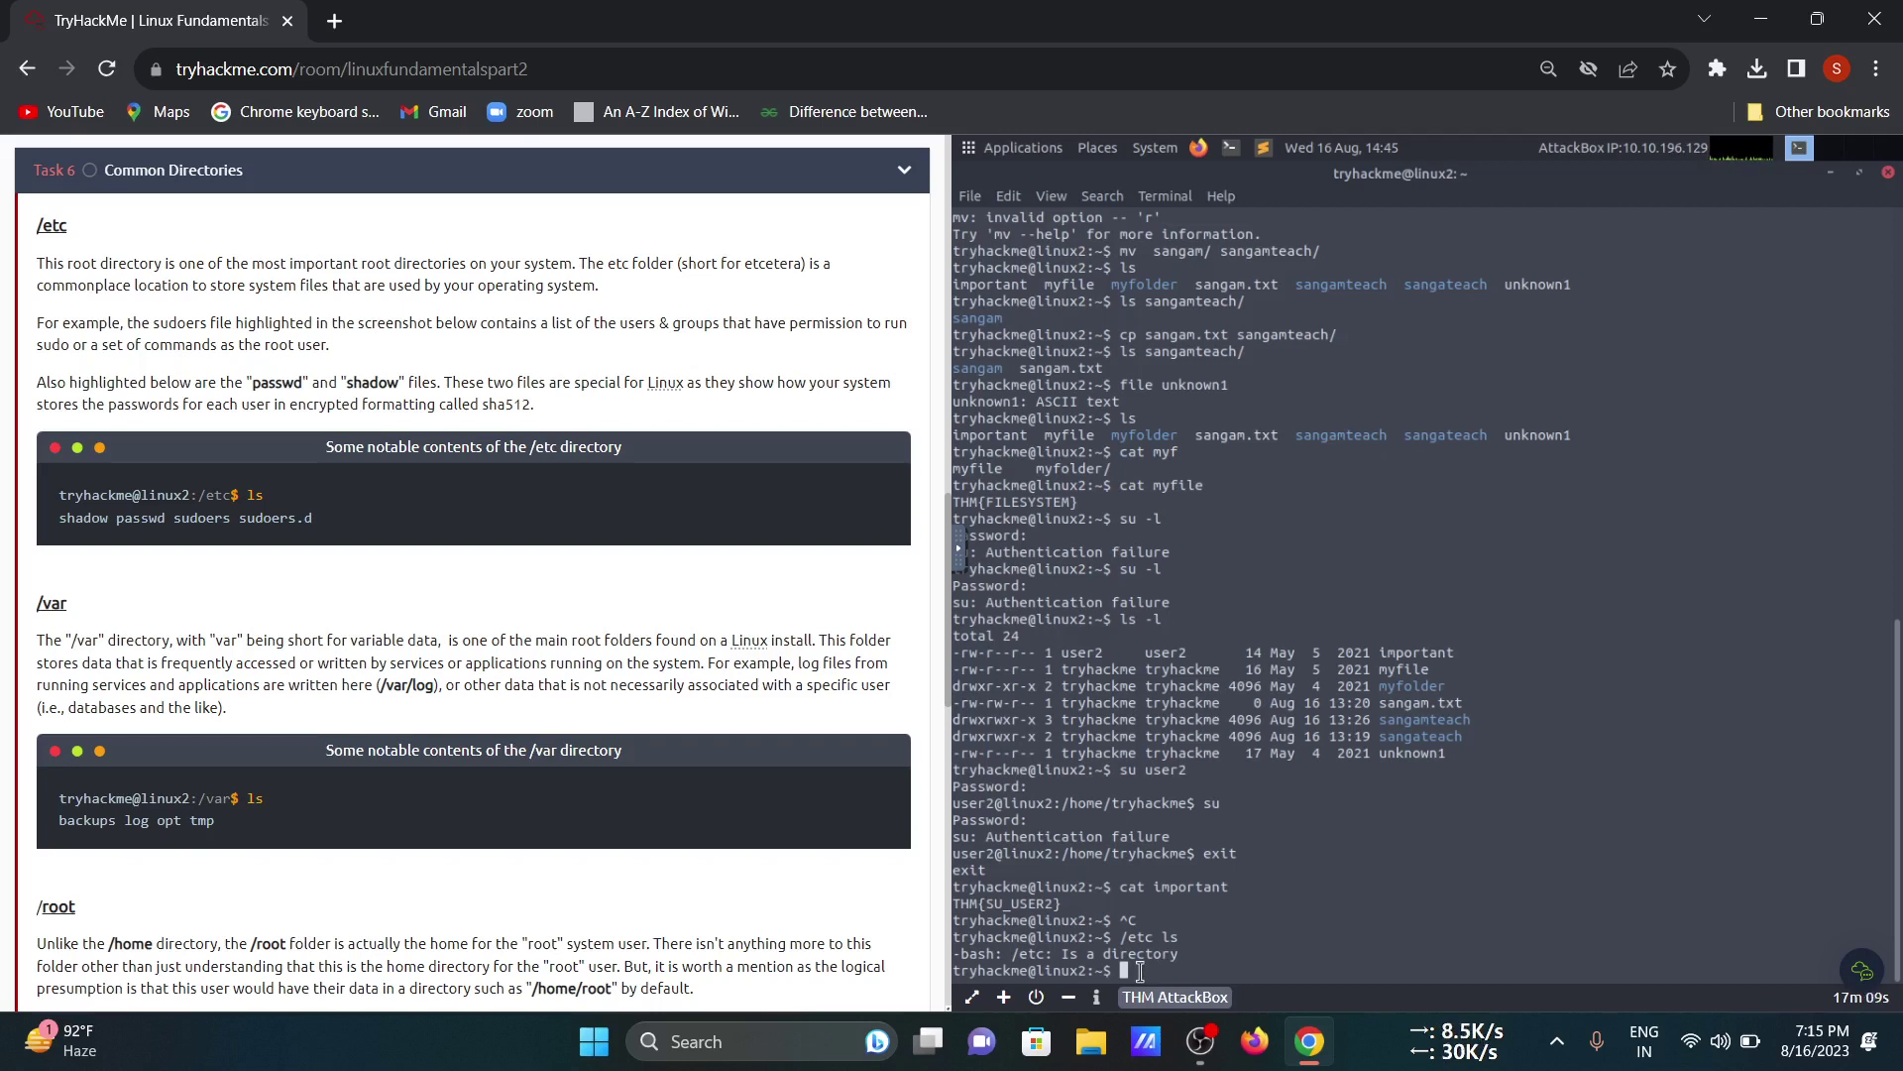
pyautogui.scroll(2, 413, 710)
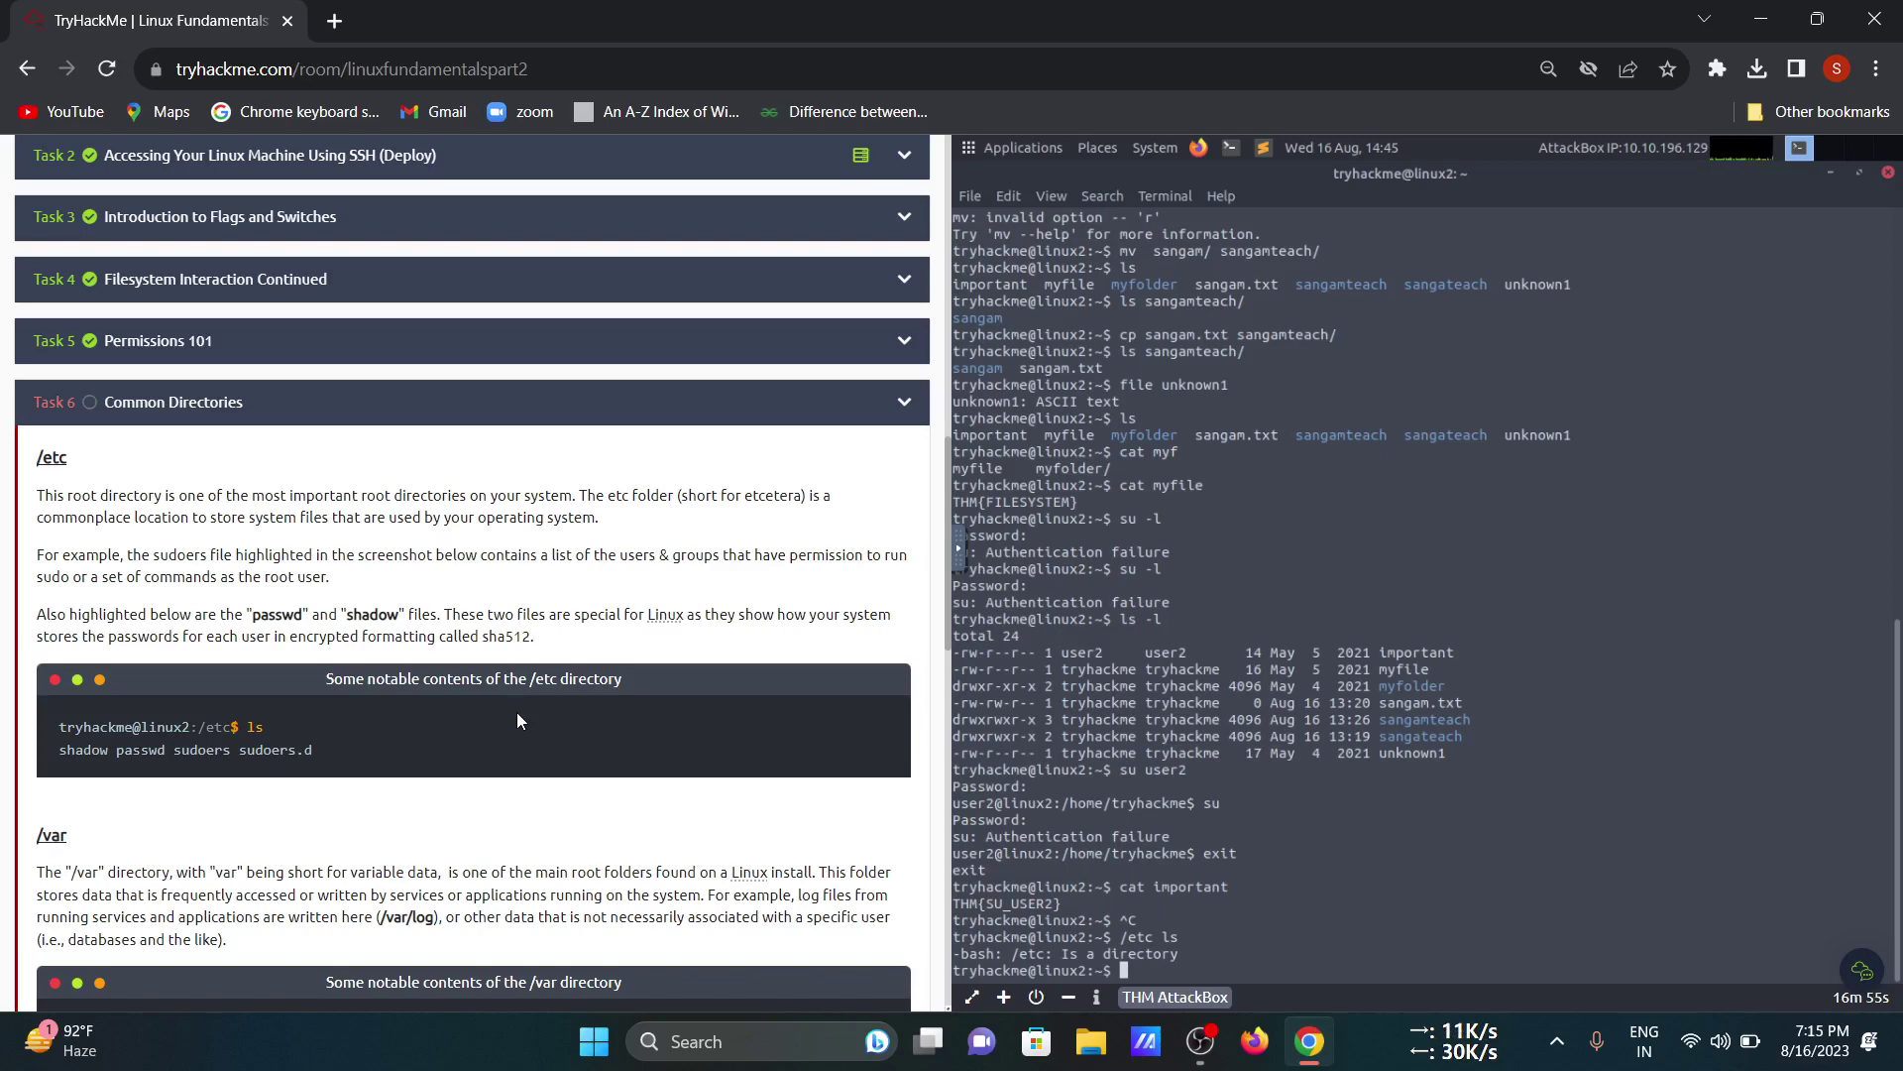
pyautogui.scroll(-3, 516, 721)
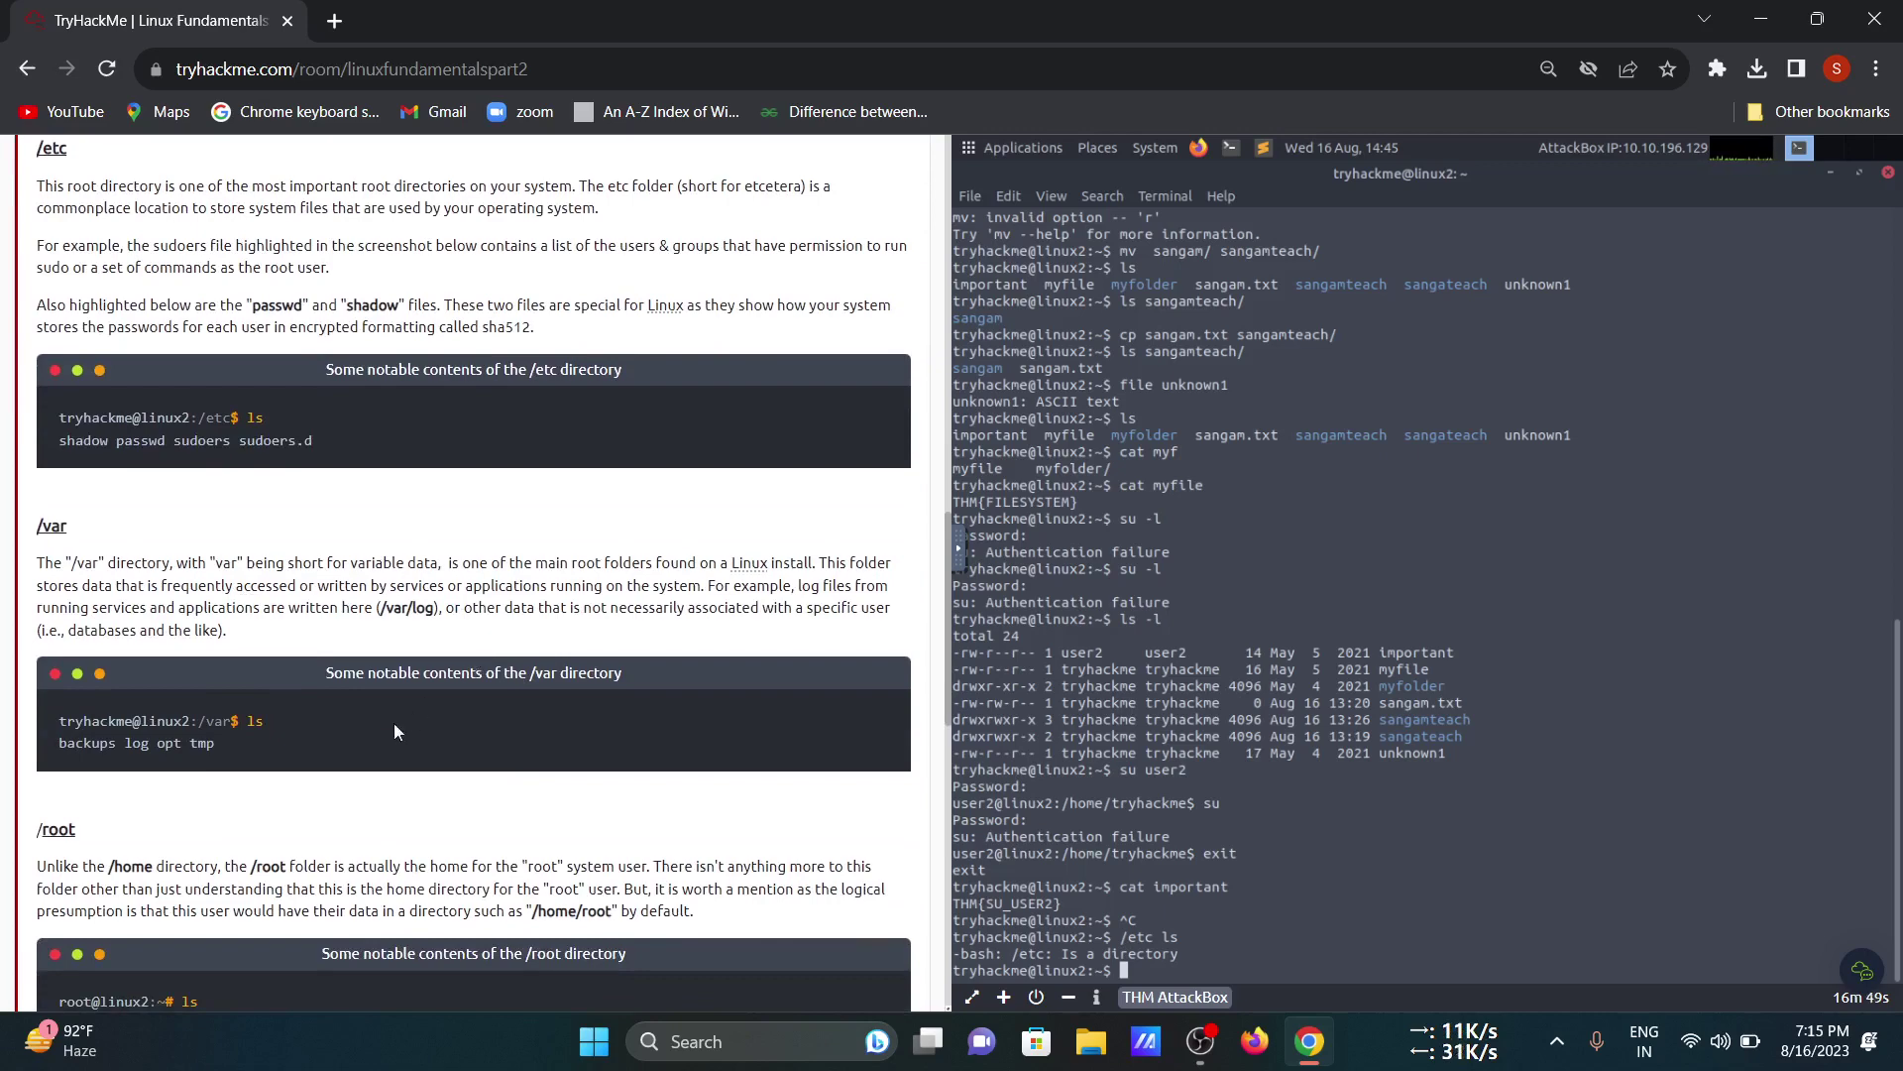
pyautogui.scroll(-3, 384, 743)
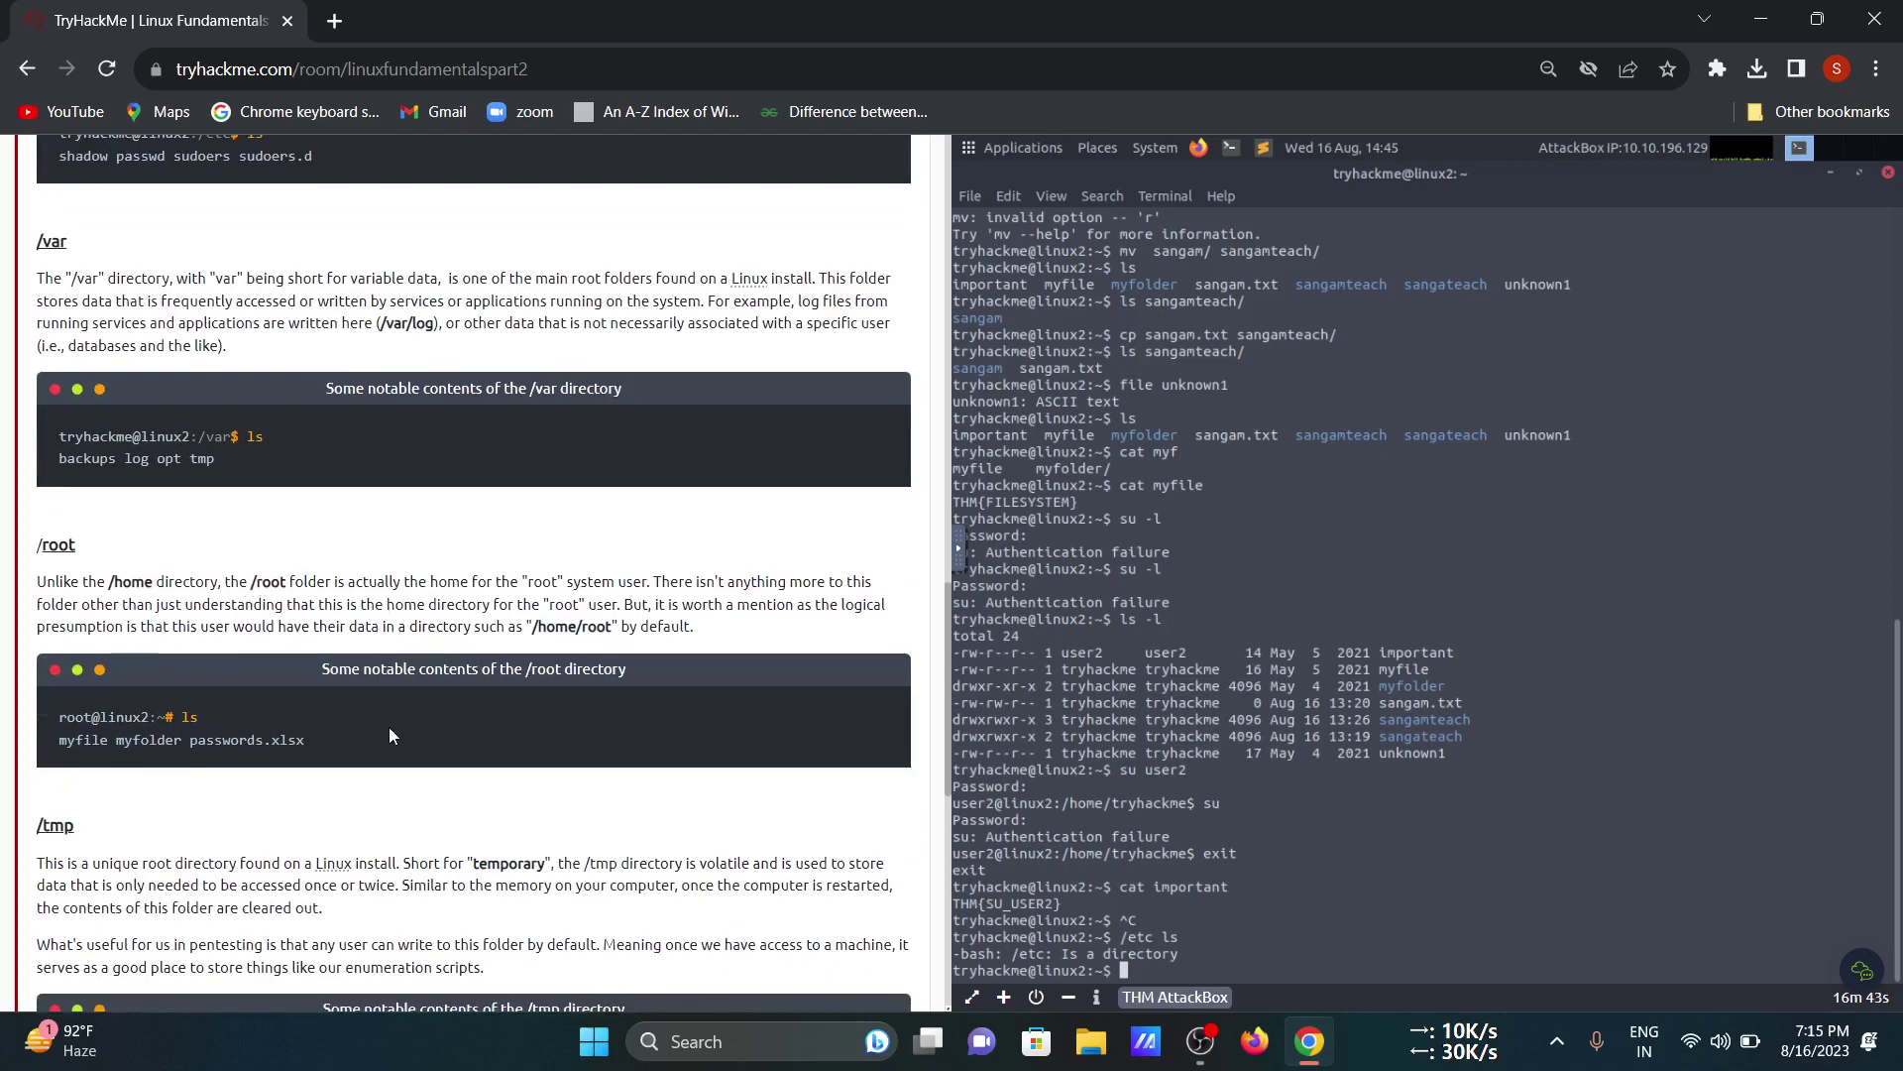
pyautogui.scroll(-2, 389, 729)
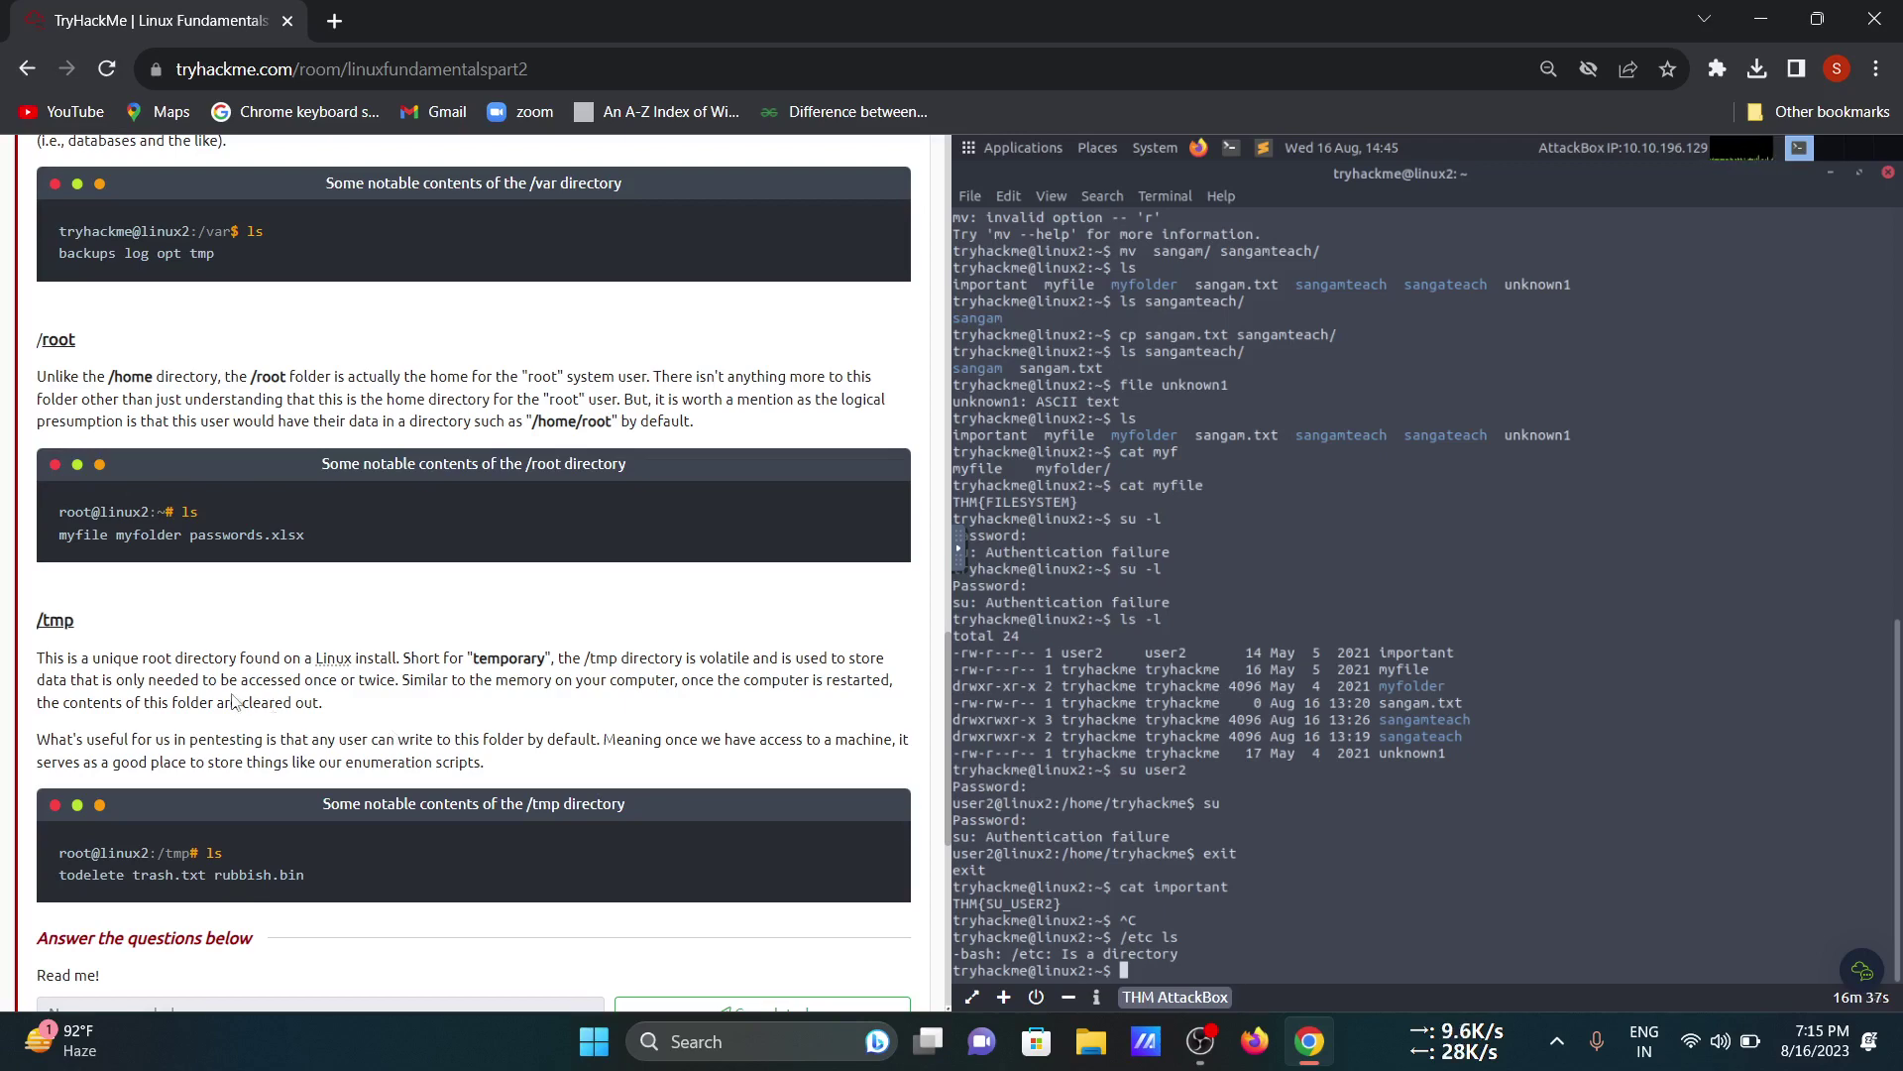
pyautogui.scroll(-1, 234, 701)
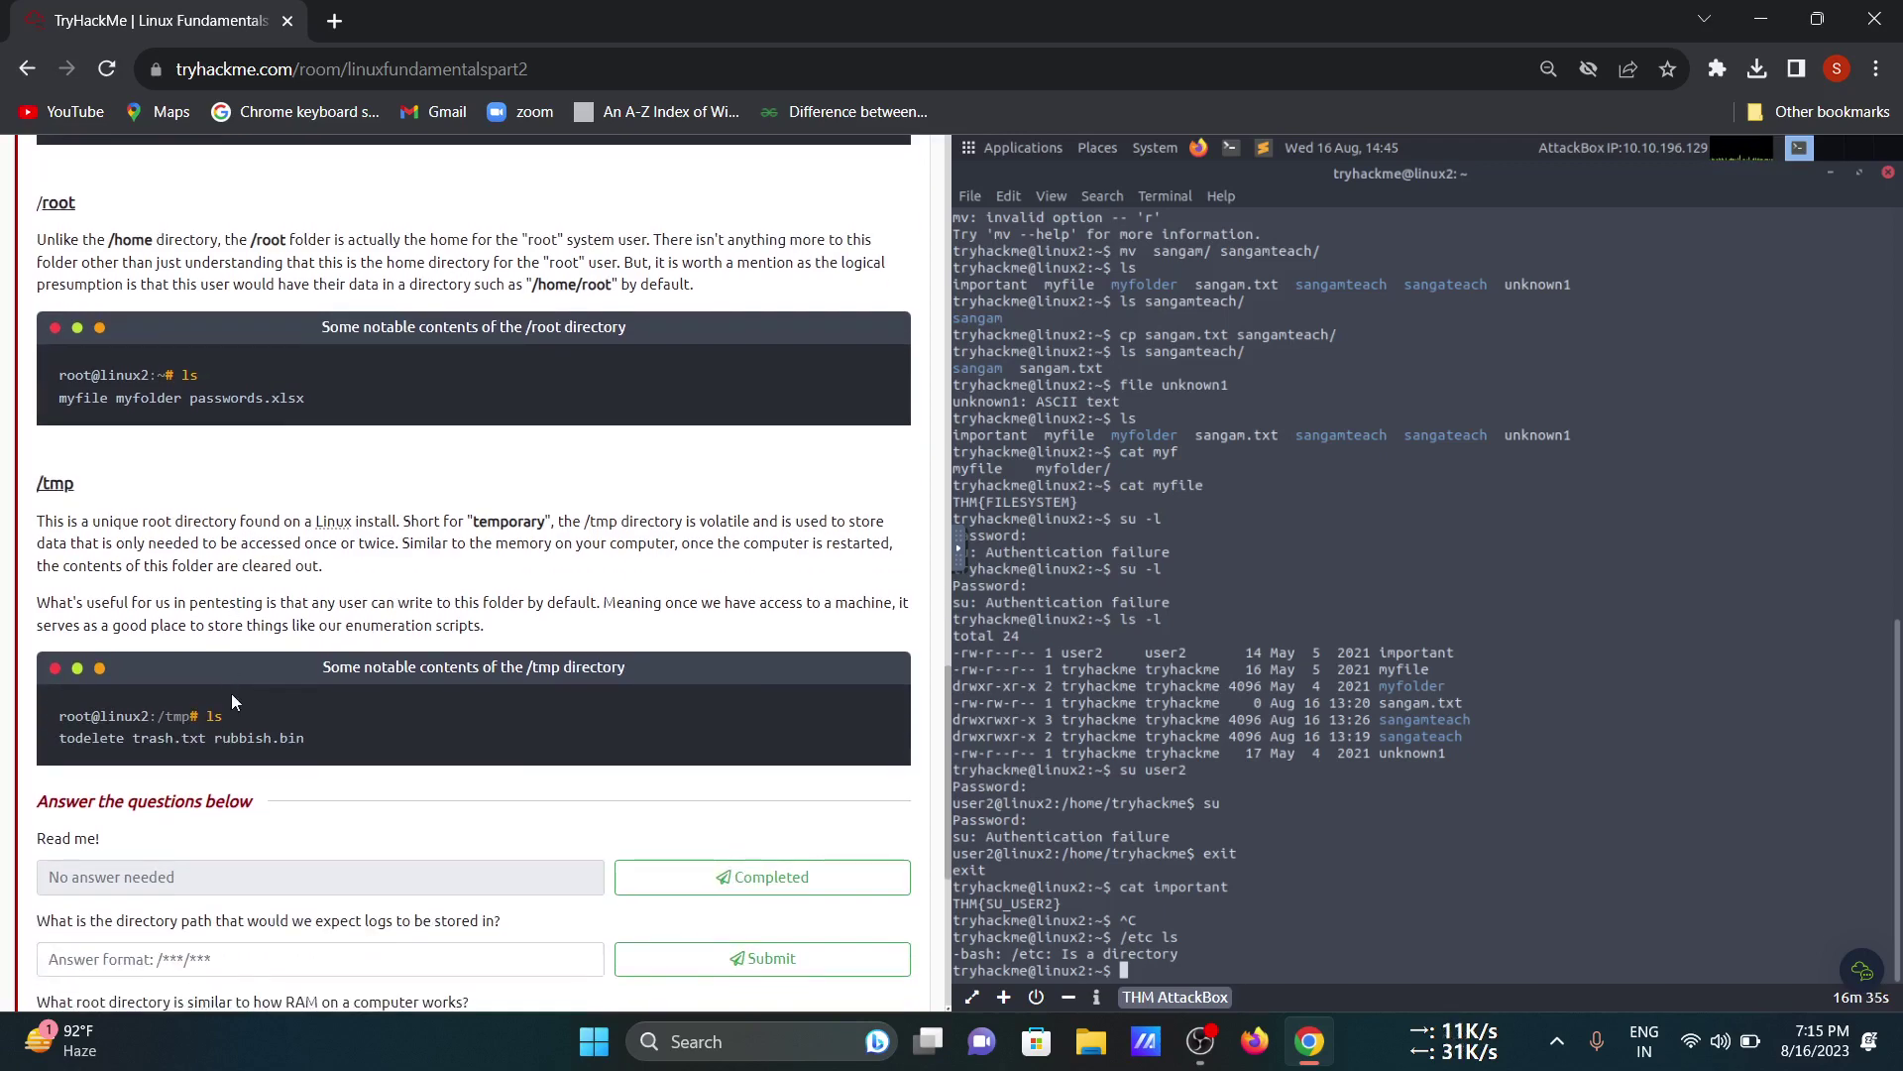
pyautogui.scroll(-3, 230, 693)
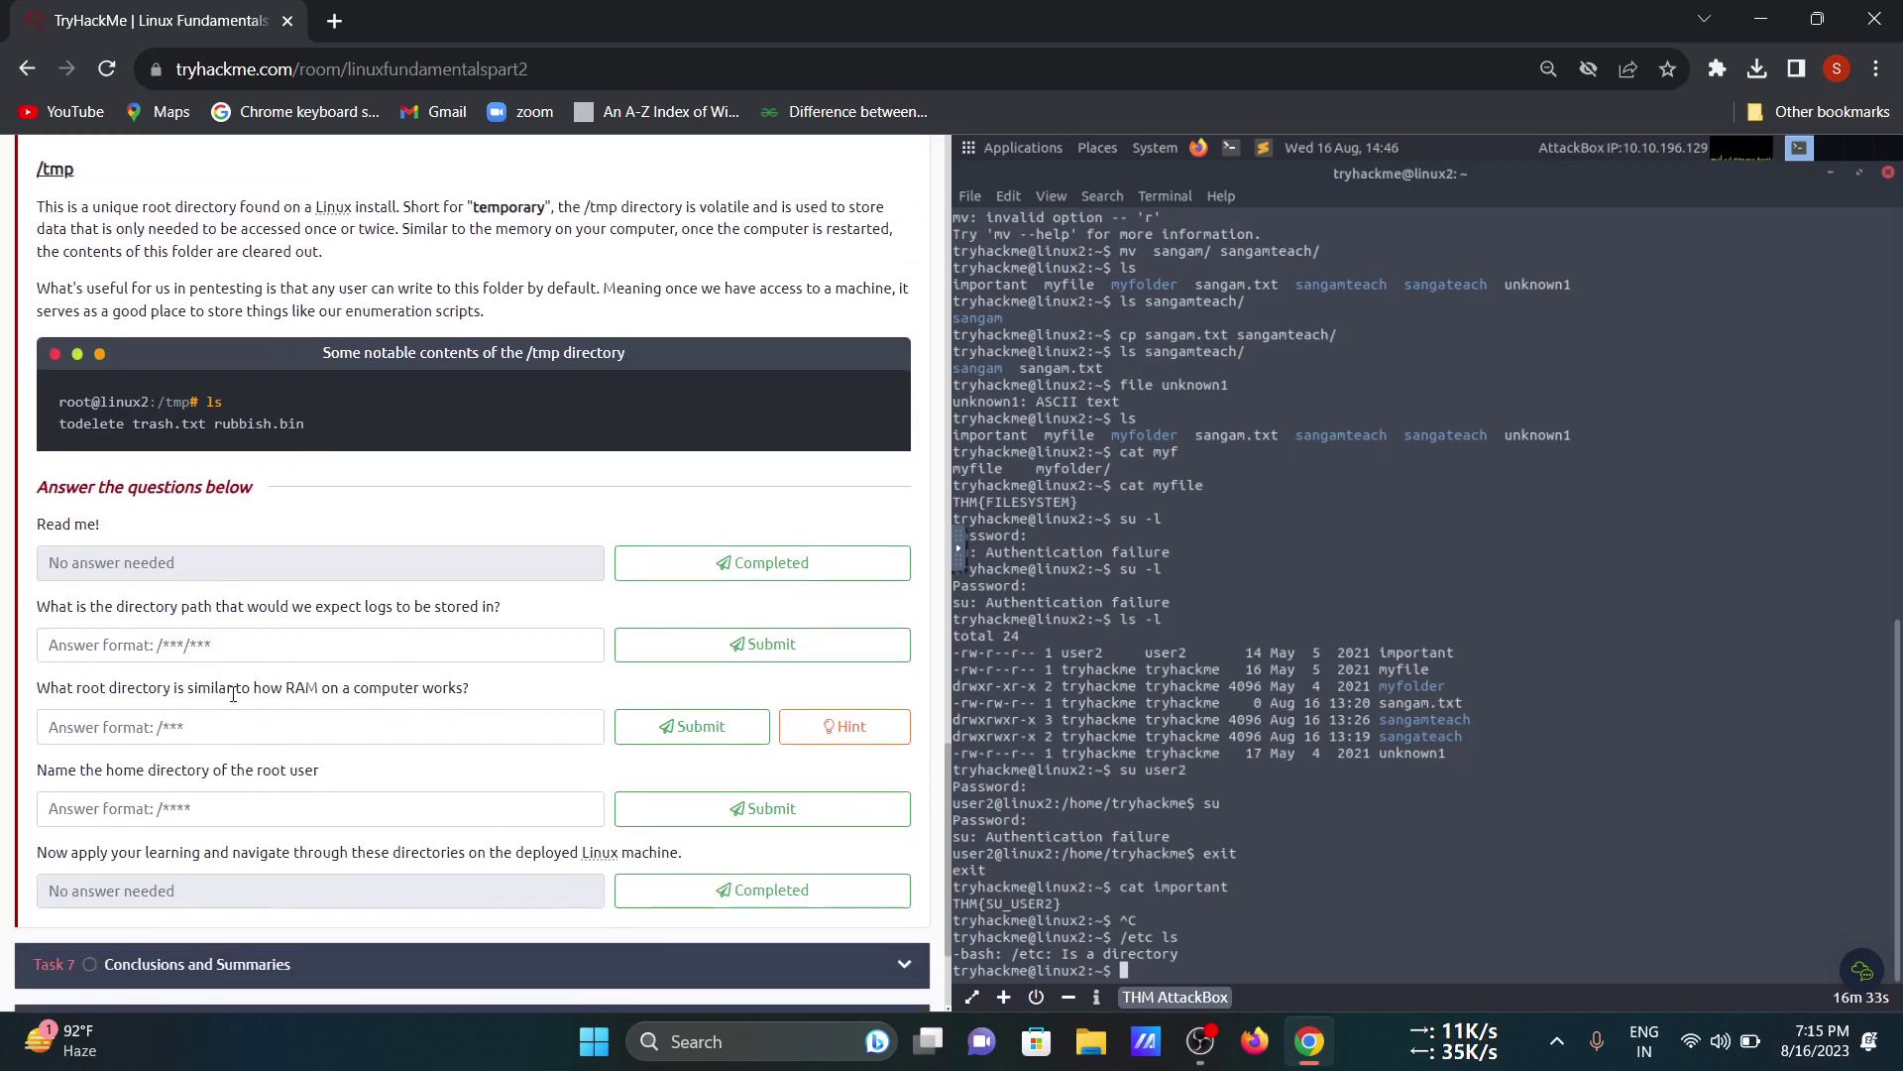
pyautogui.scroll(-1, 234, 694)
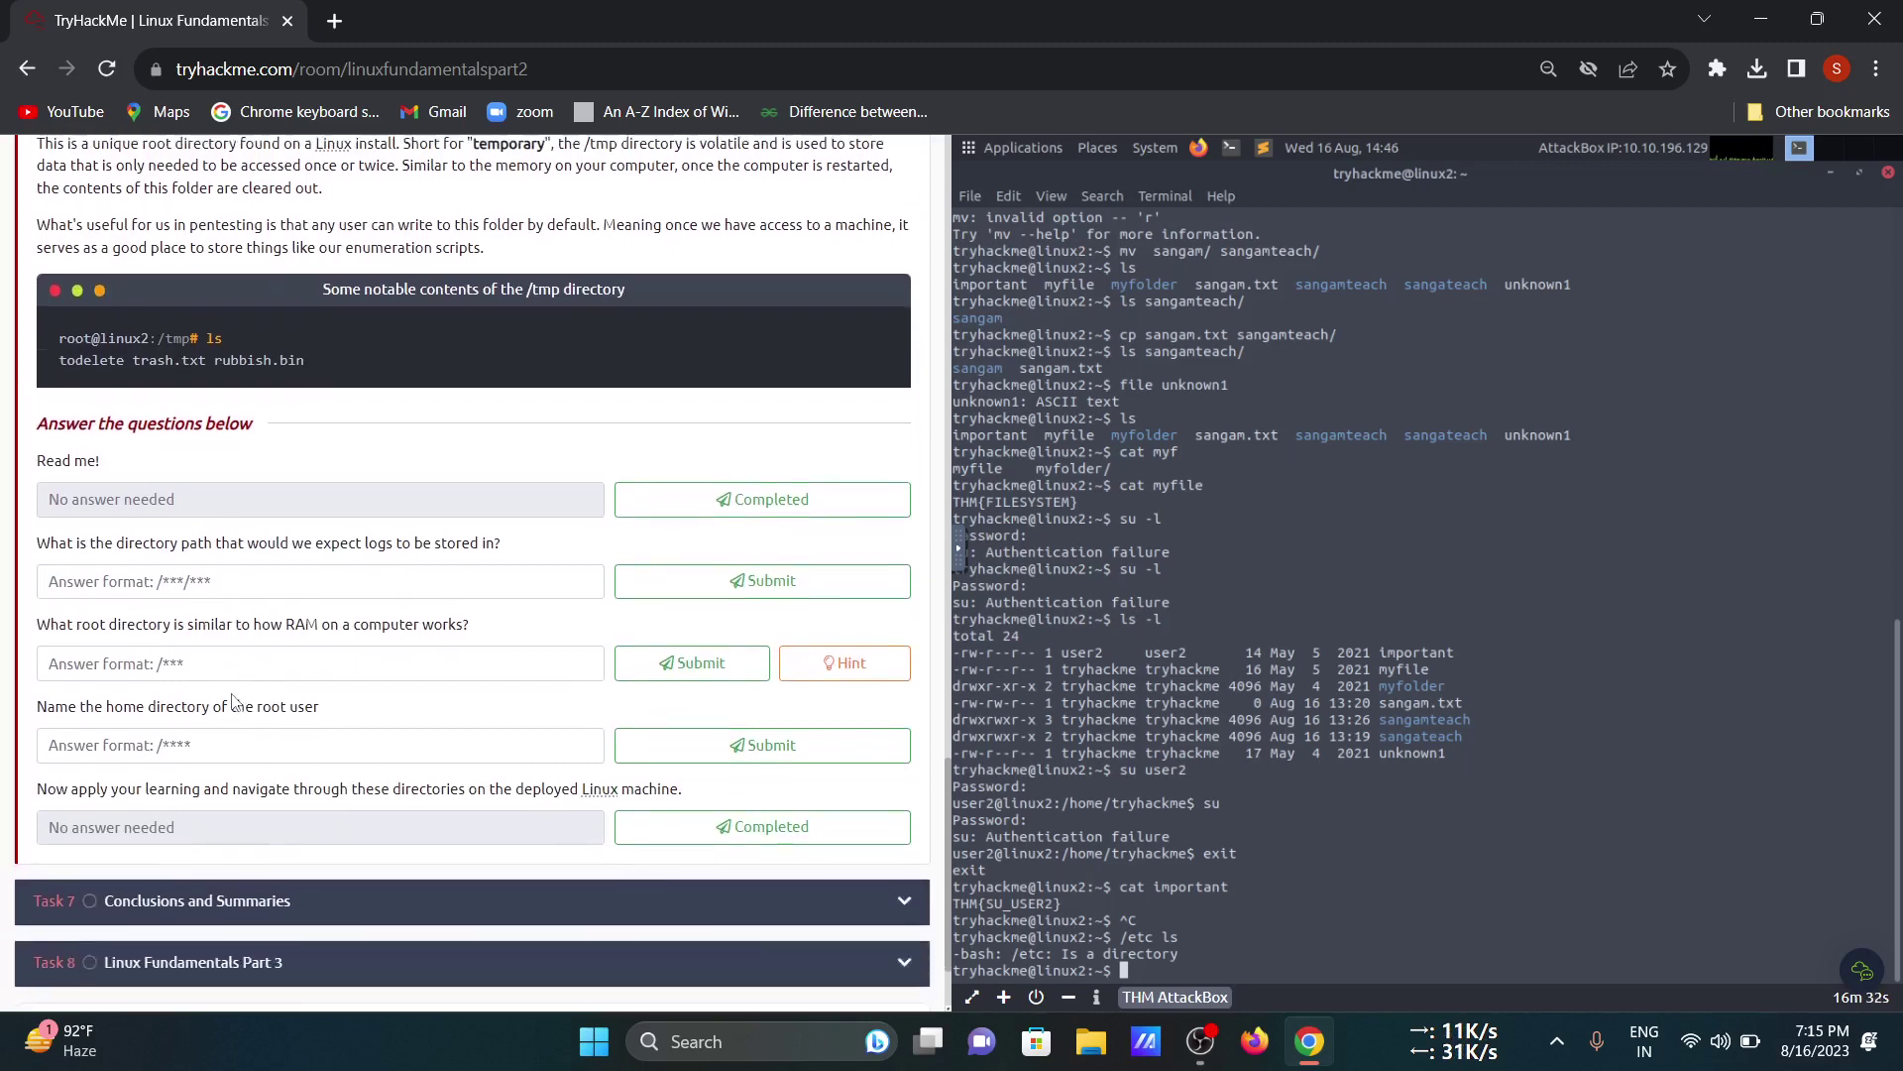
# Mark the Common Directories Read me! item as completed, then review the lesson sections.
pyautogui.click(761, 500)
pyautogui.scroll(2, 518, 515)
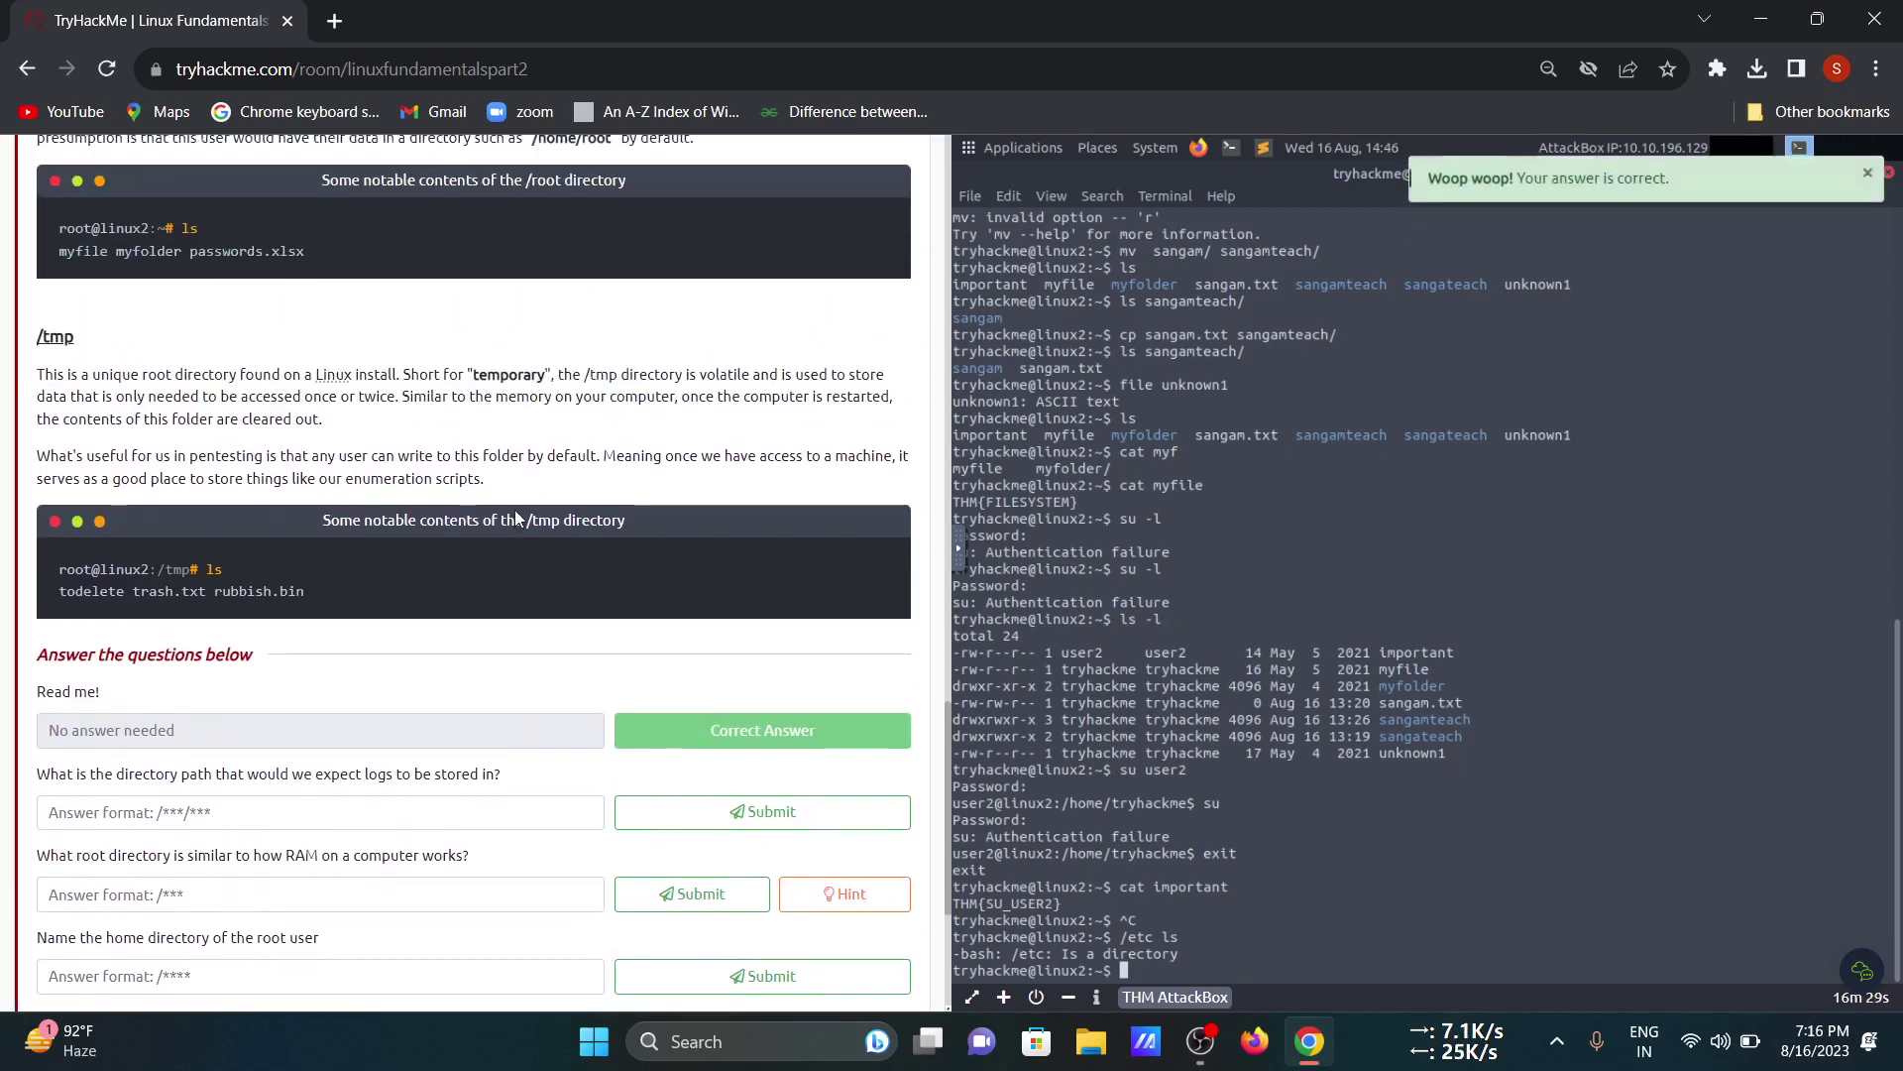
pyautogui.scroll(3, 515, 517)
pyautogui.scroll(3, 515, 518)
pyautogui.scroll(3, 515, 518)
pyautogui.scroll(3, 514, 517)
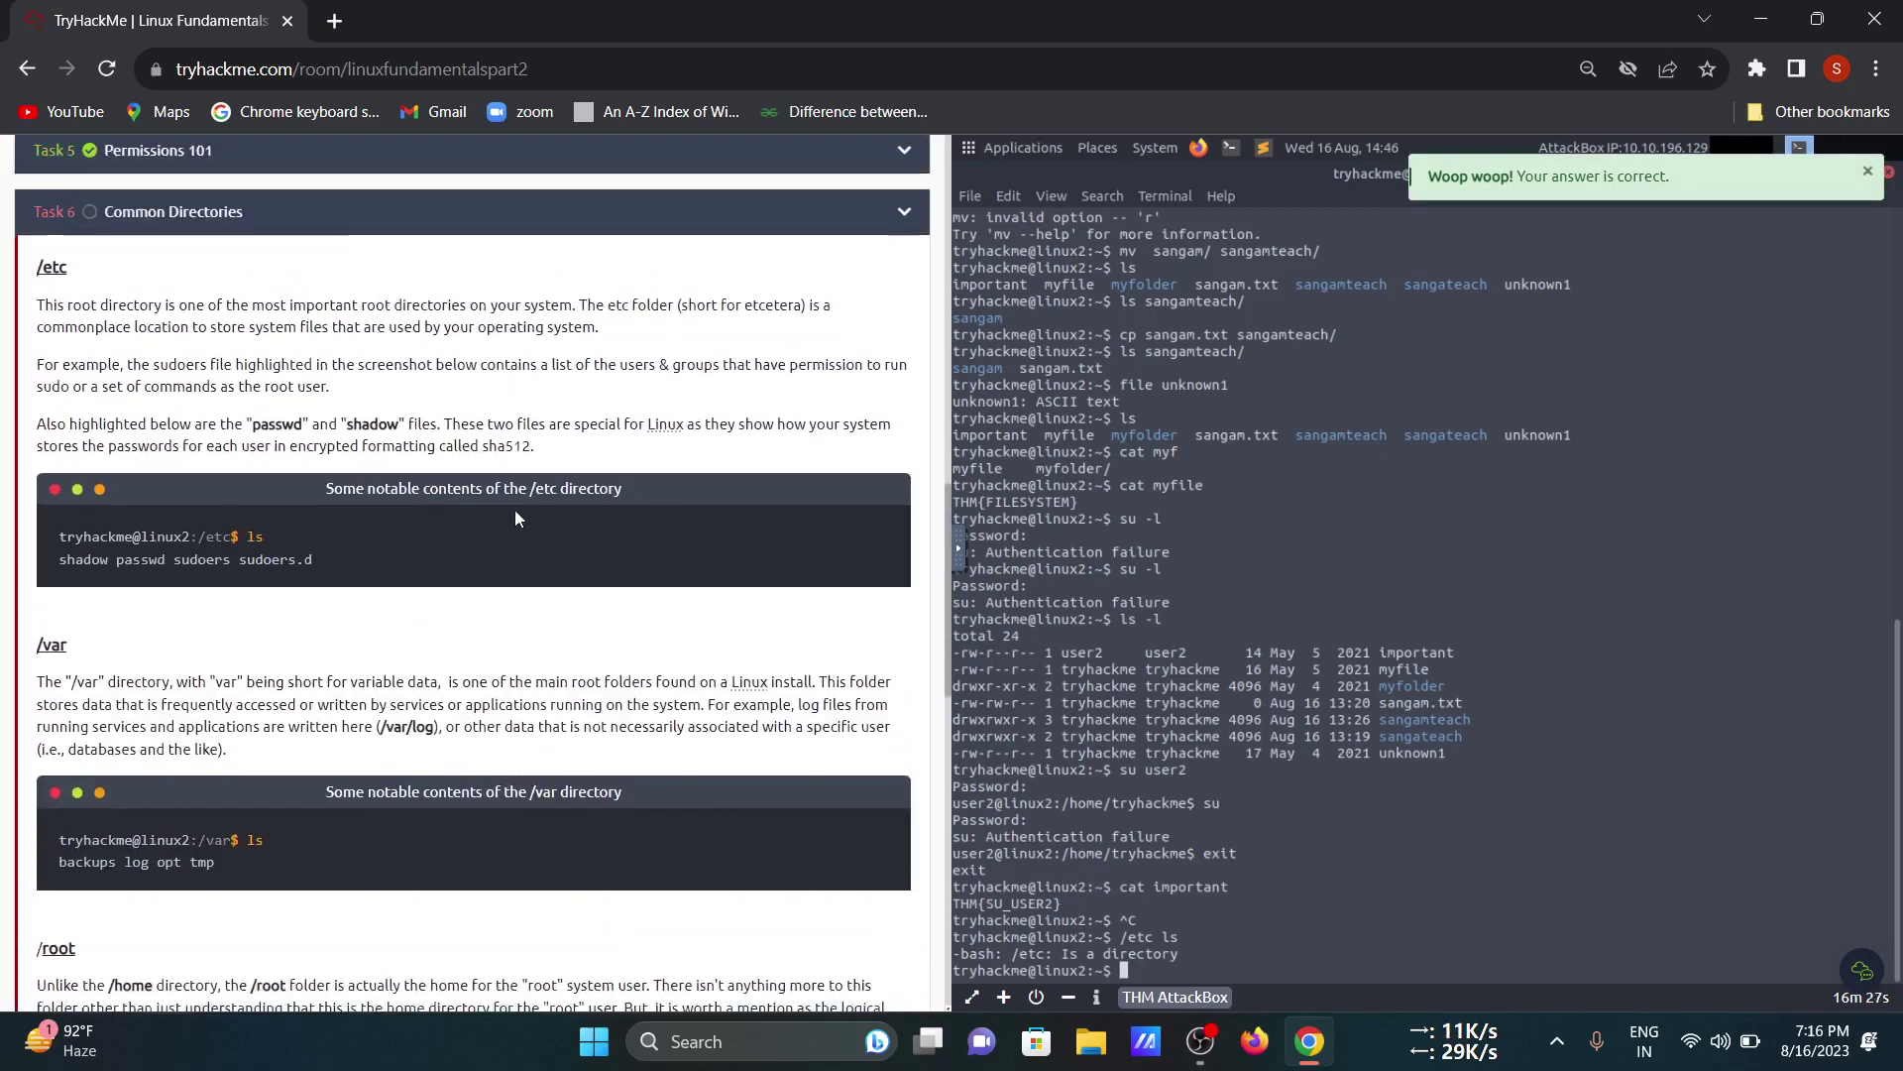
pyautogui.scroll(-1, 515, 517)
pyautogui.scroll(-2, 515, 517)
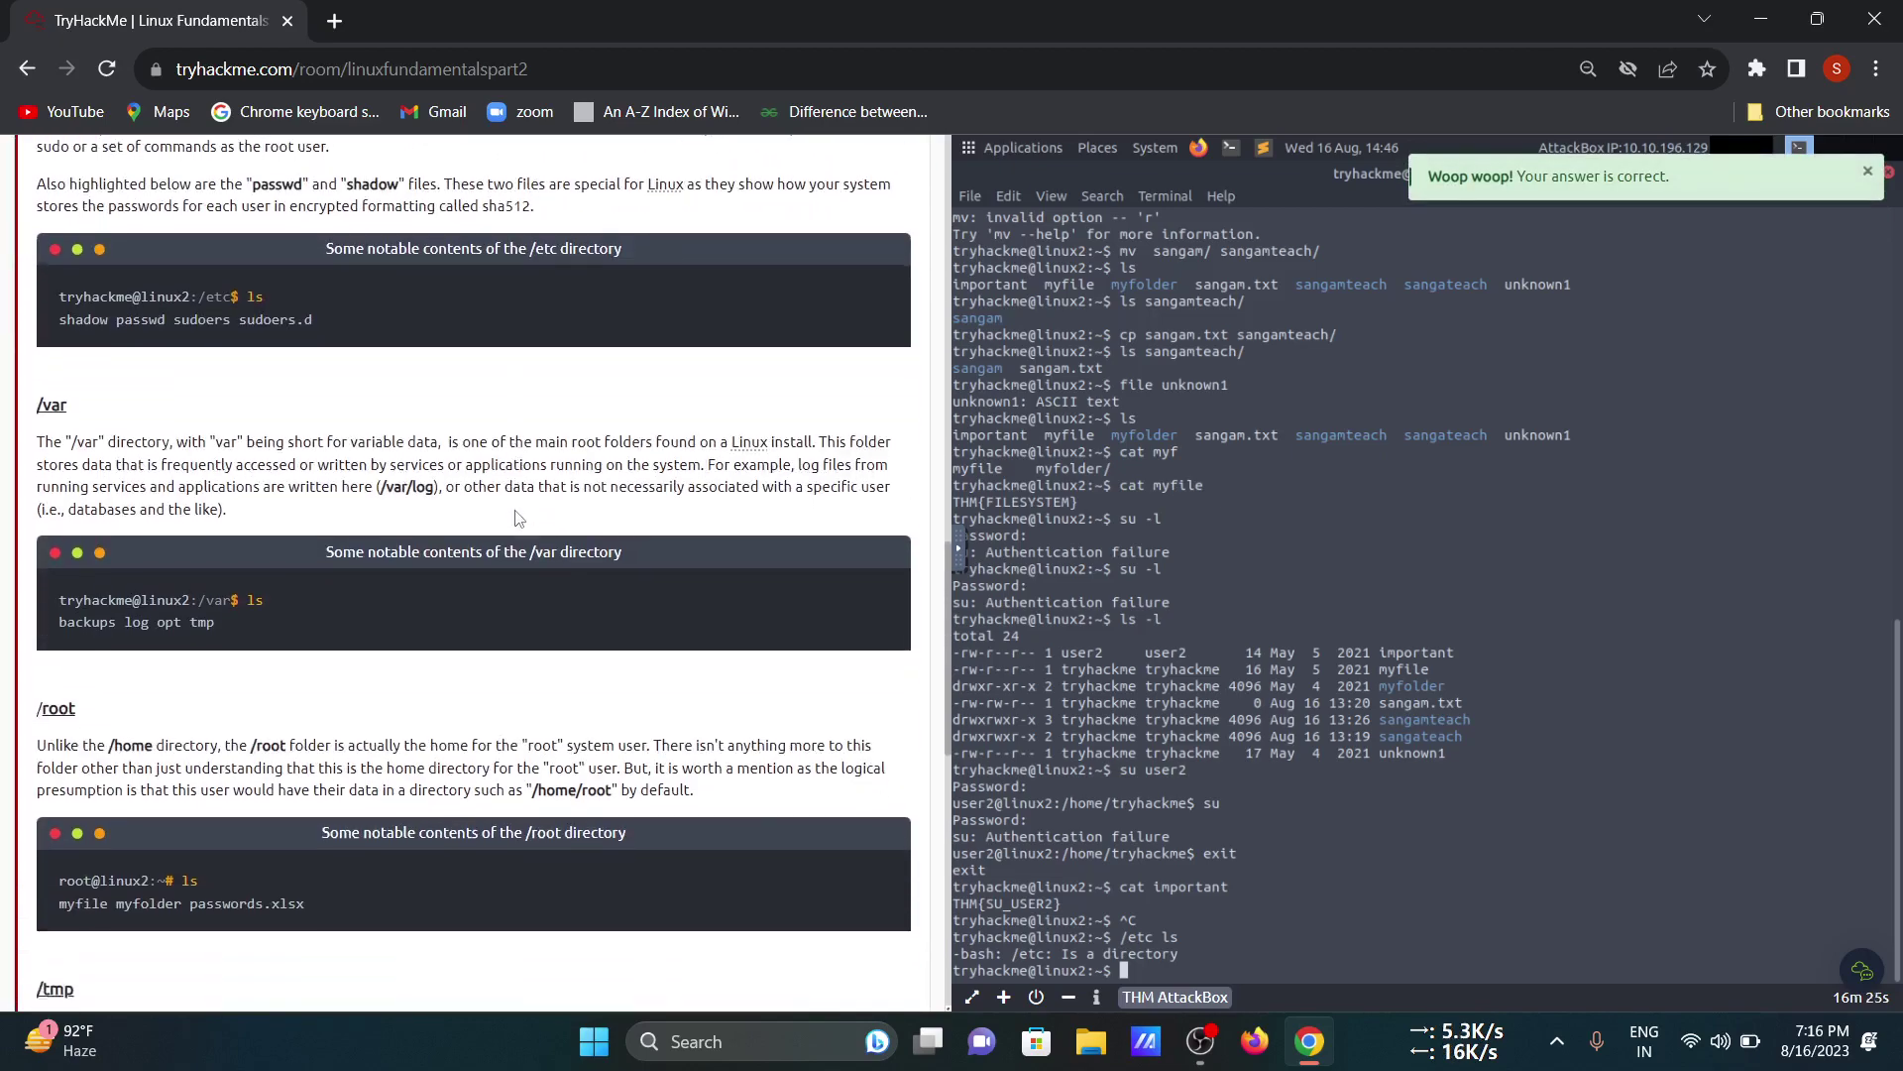
pyautogui.scroll(-9, 515, 517)
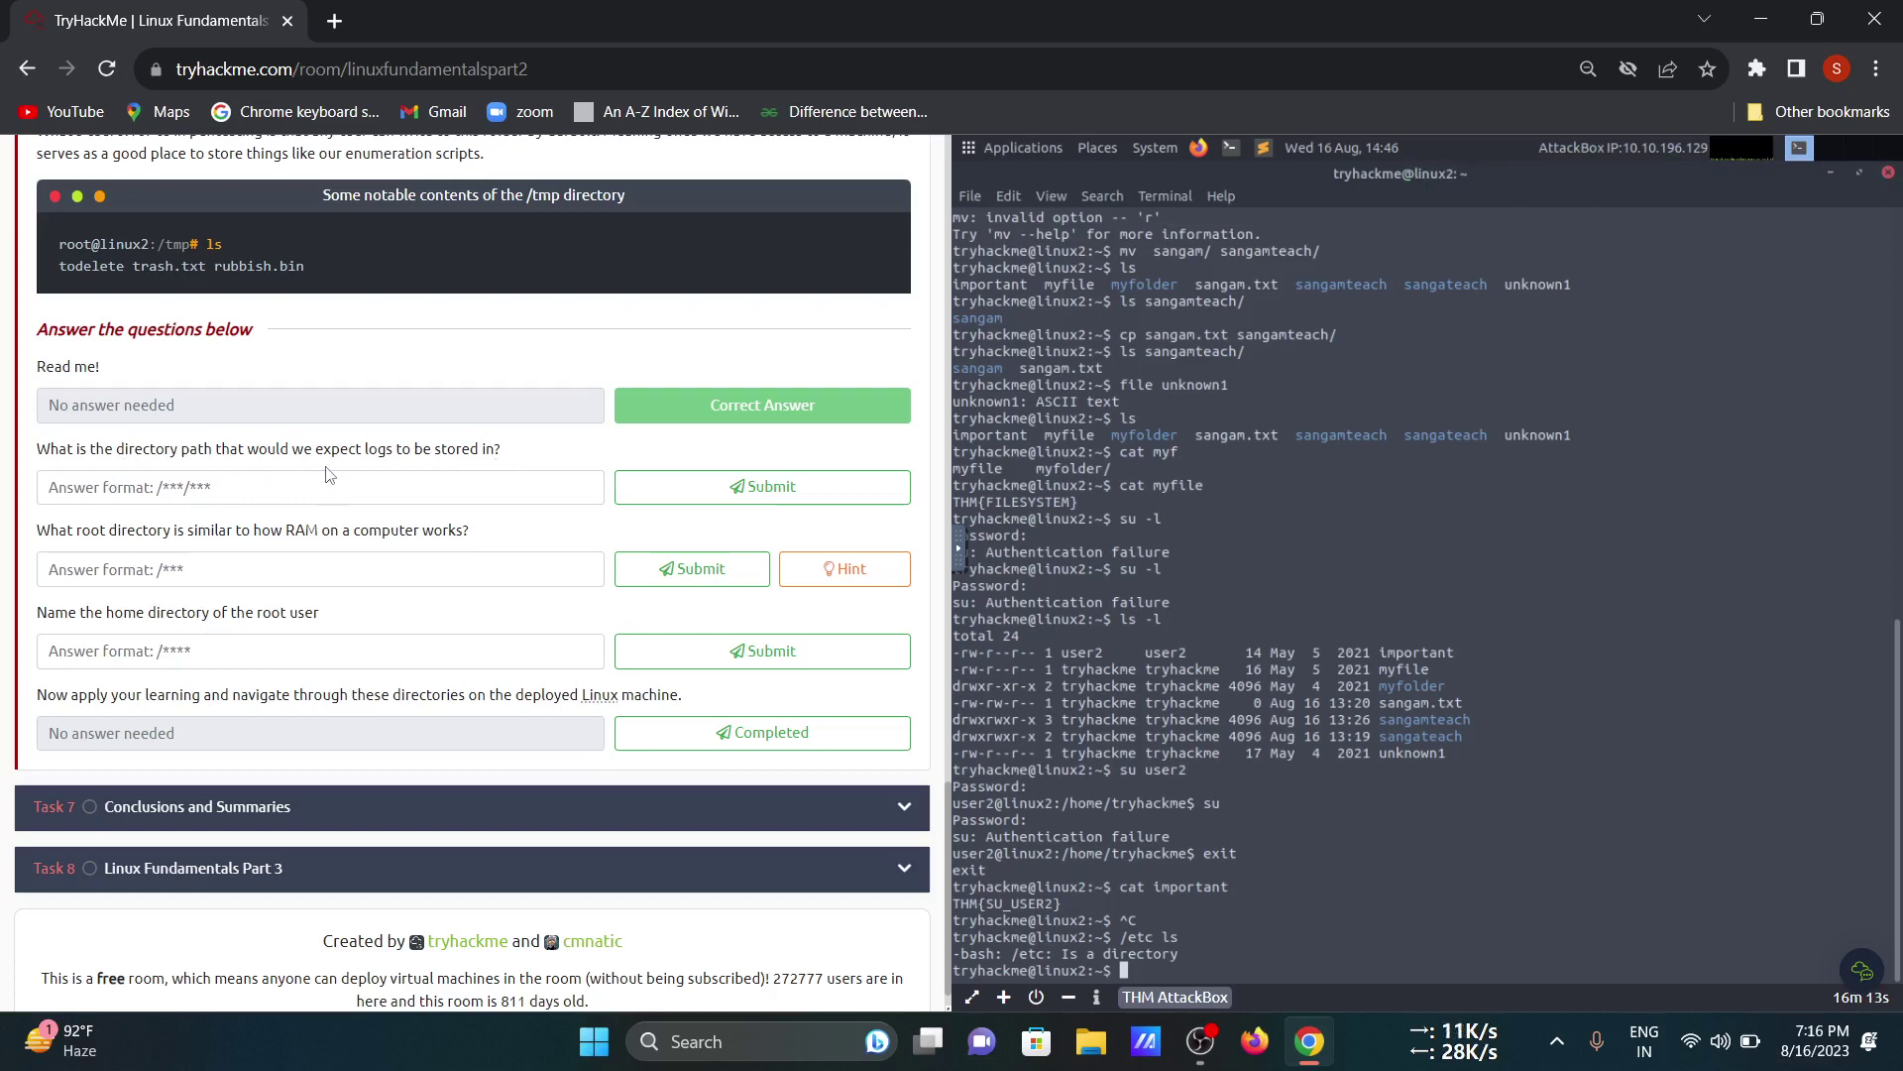
pyautogui.scroll(1, 329, 474)
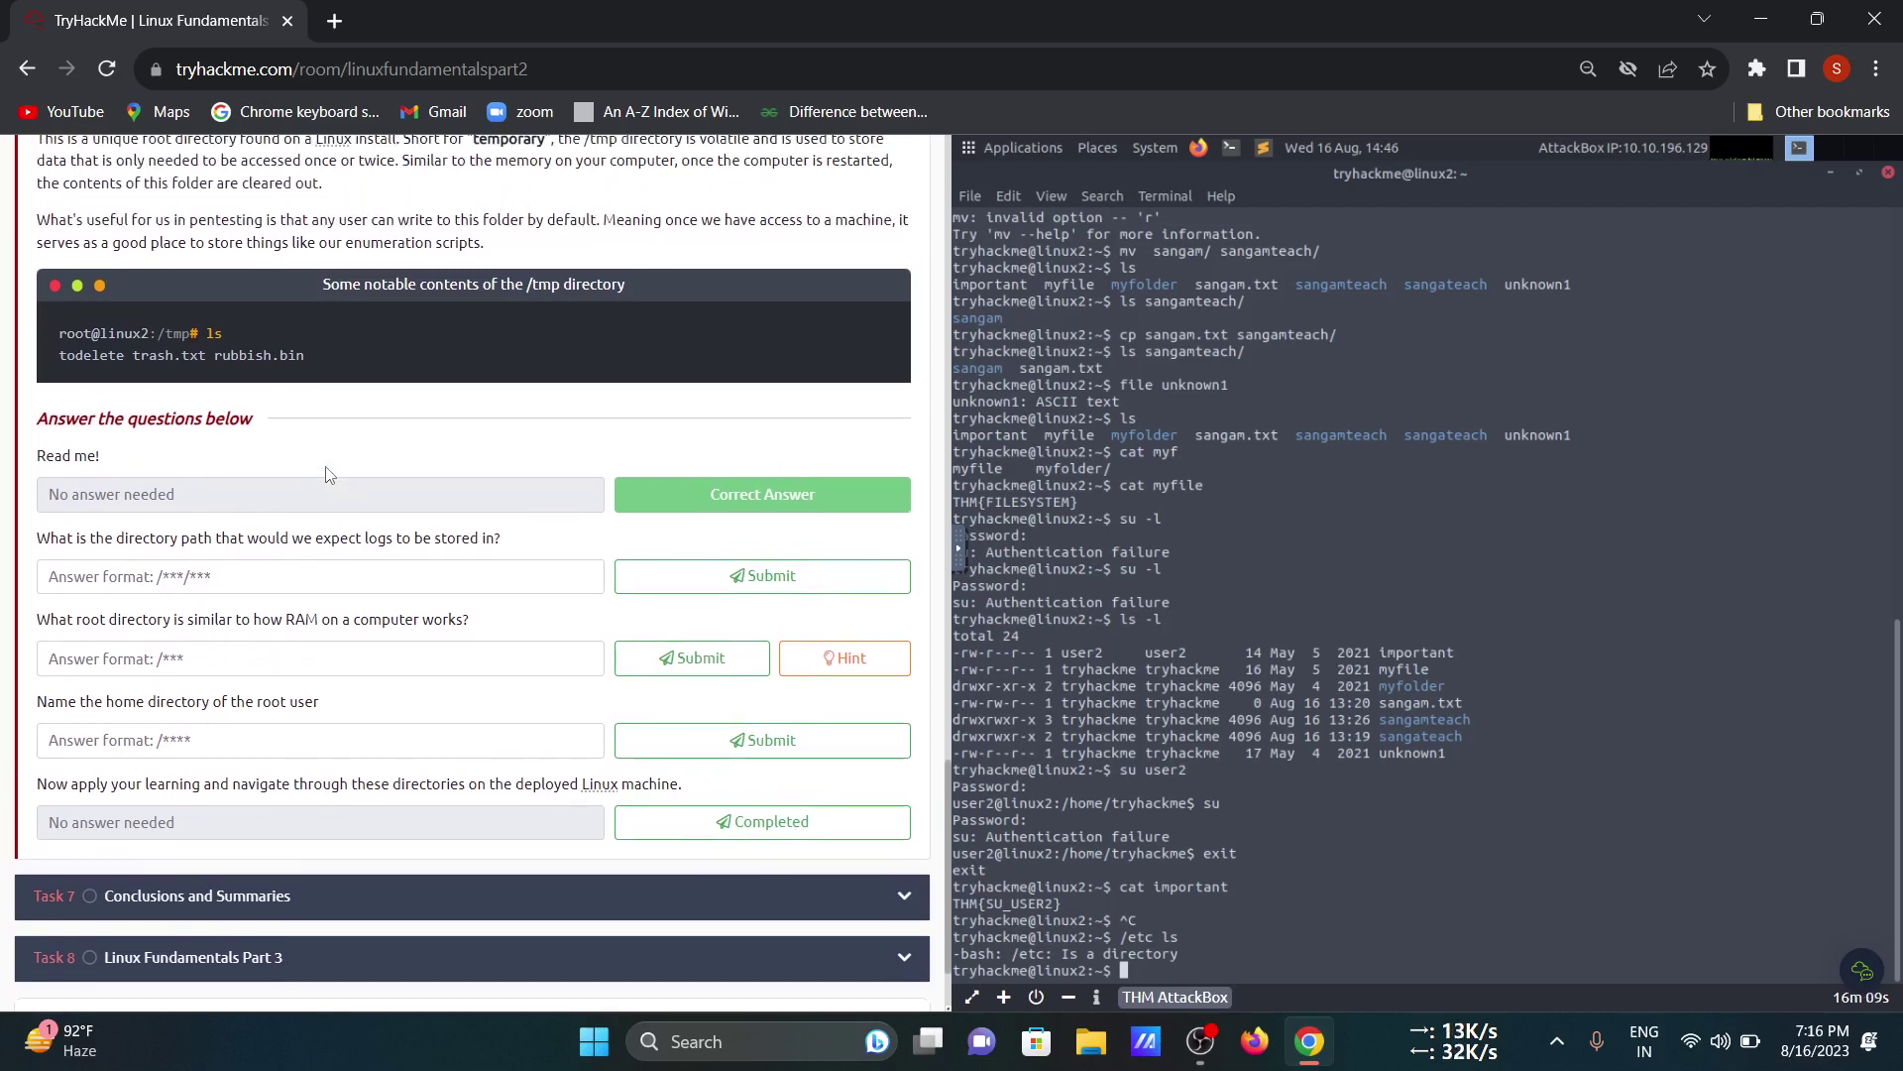
pyautogui.scroll(1, 329, 474)
pyautogui.scroll(1, 329, 474)
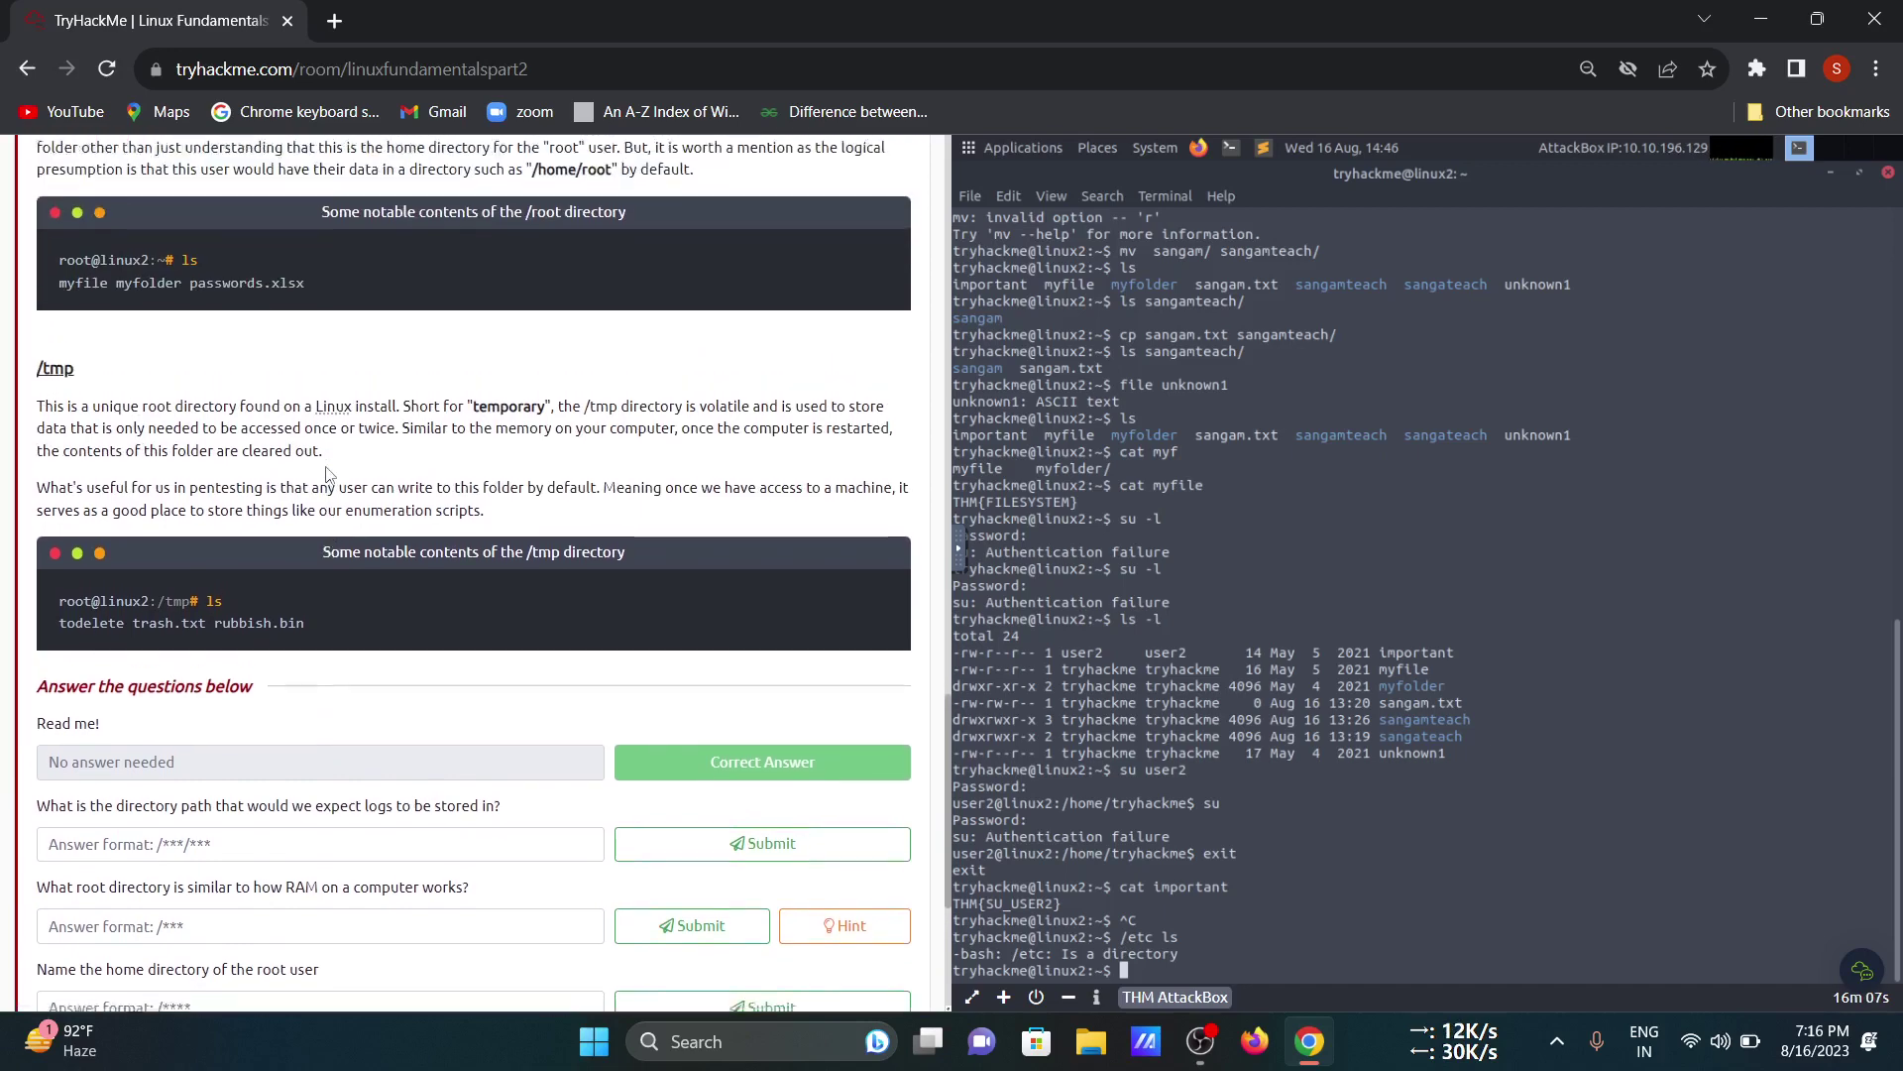
pyautogui.scroll(1, 330, 474)
pyautogui.scroll(1, 329, 474)
pyautogui.scroll(-2, 325, 474)
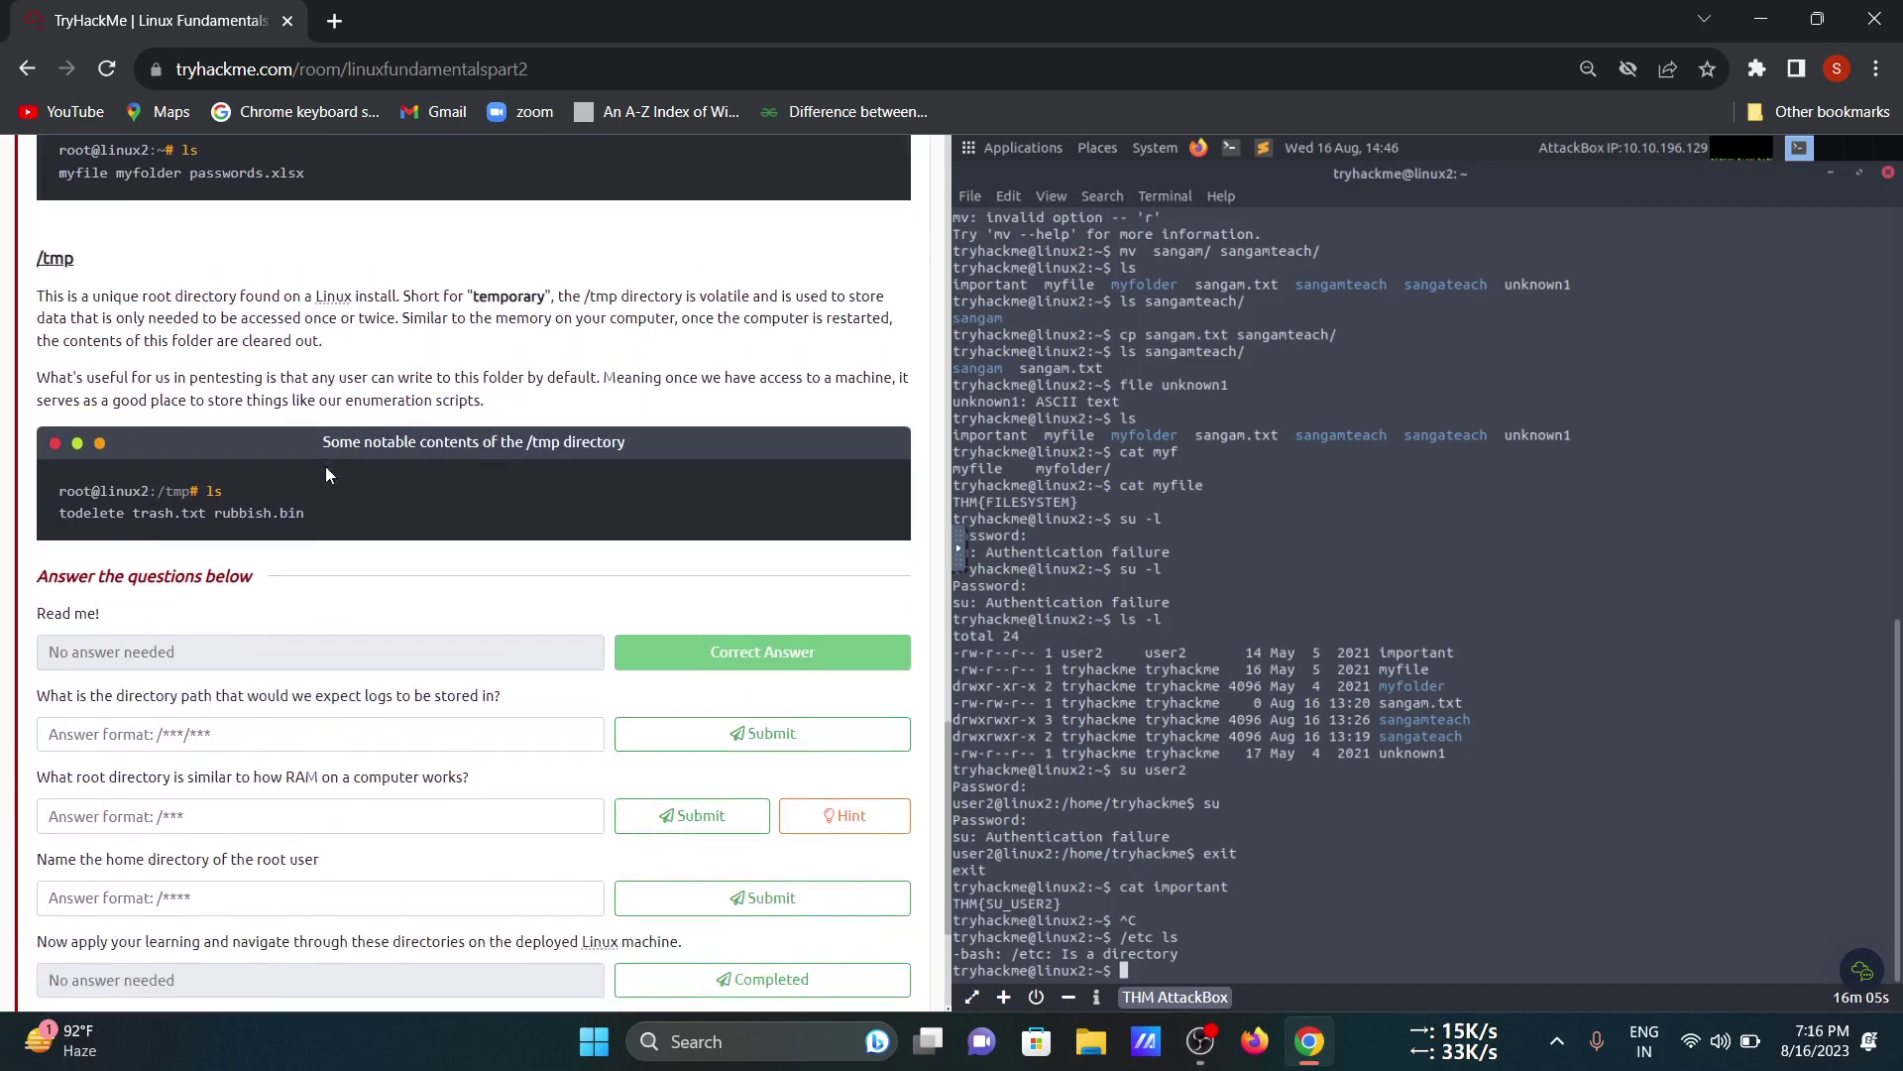
pyautogui.scroll(2, 326, 474)
pyautogui.scroll(1, 326, 474)
pyautogui.scroll(1, 329, 474)
pyautogui.scroll(1, 328, 474)
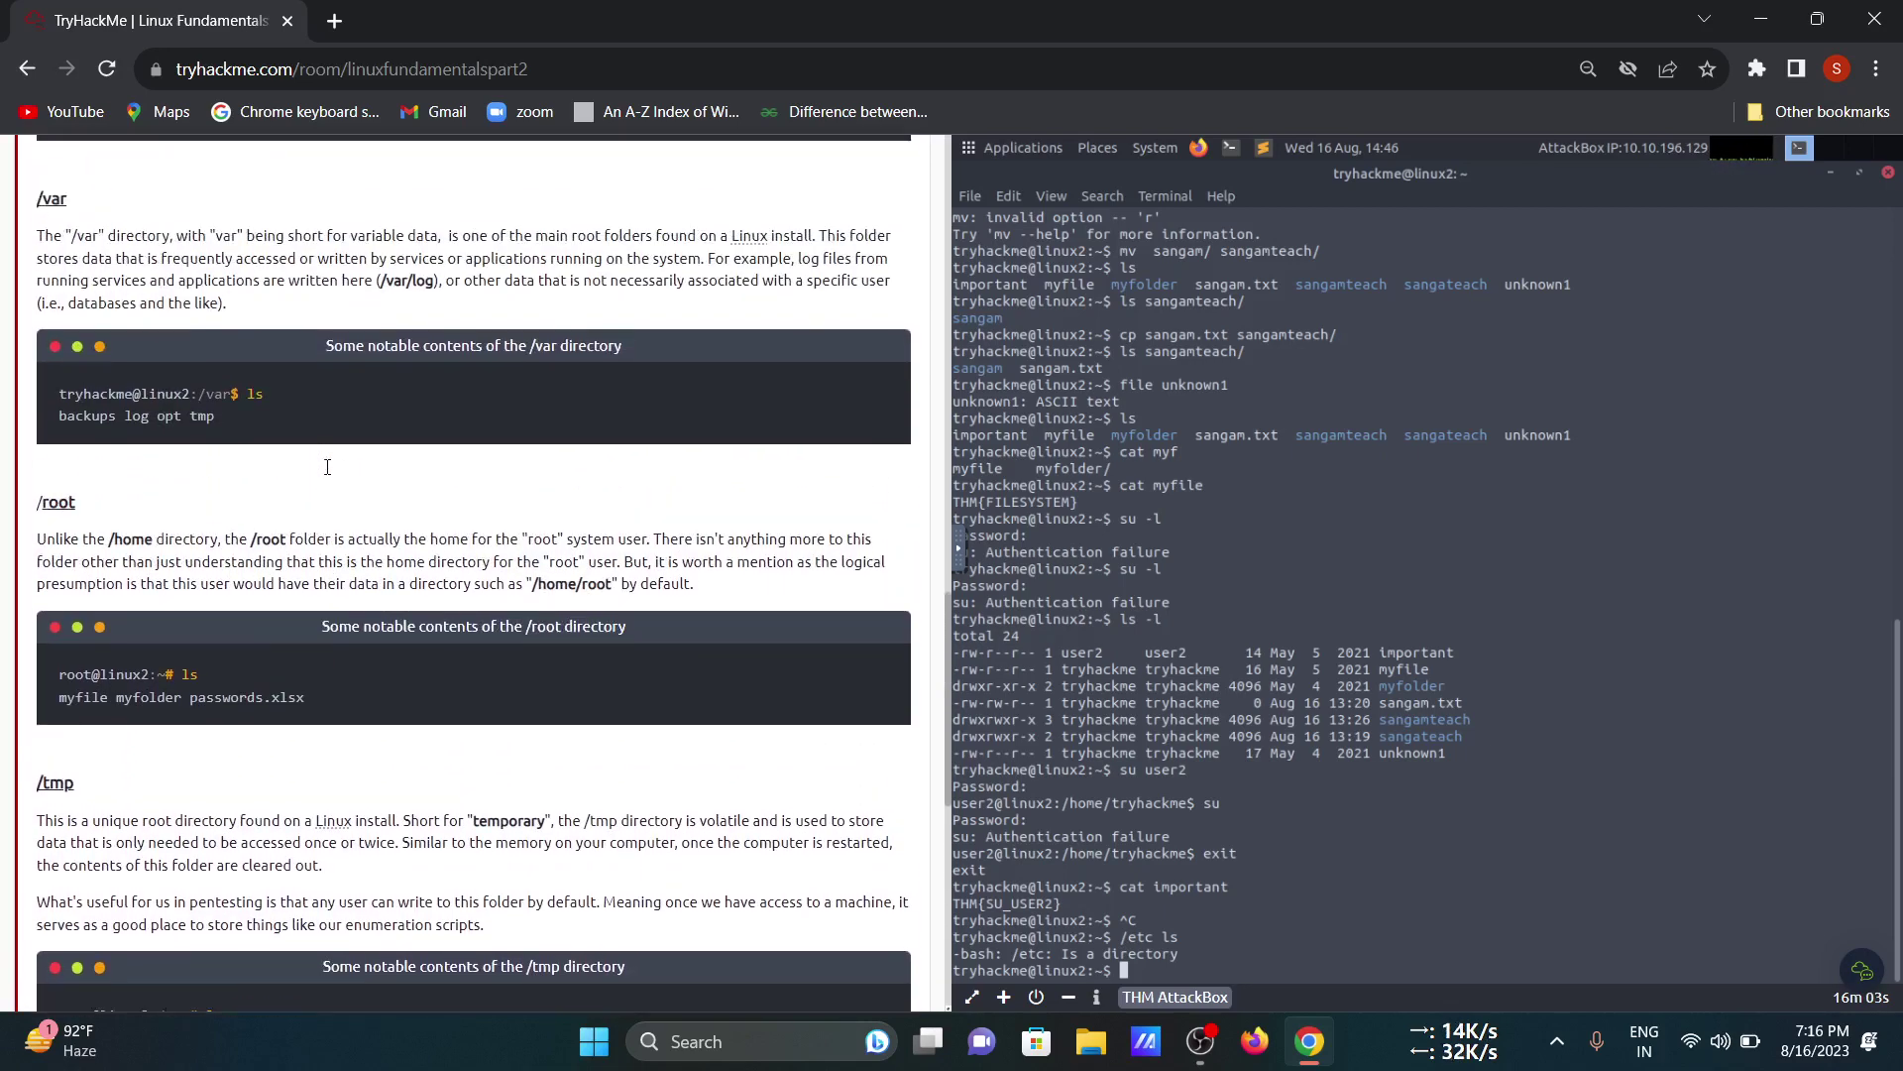
pyautogui.scroll(1, 328, 474)
pyautogui.scroll(-2, 327, 474)
pyautogui.scroll(-4, 327, 474)
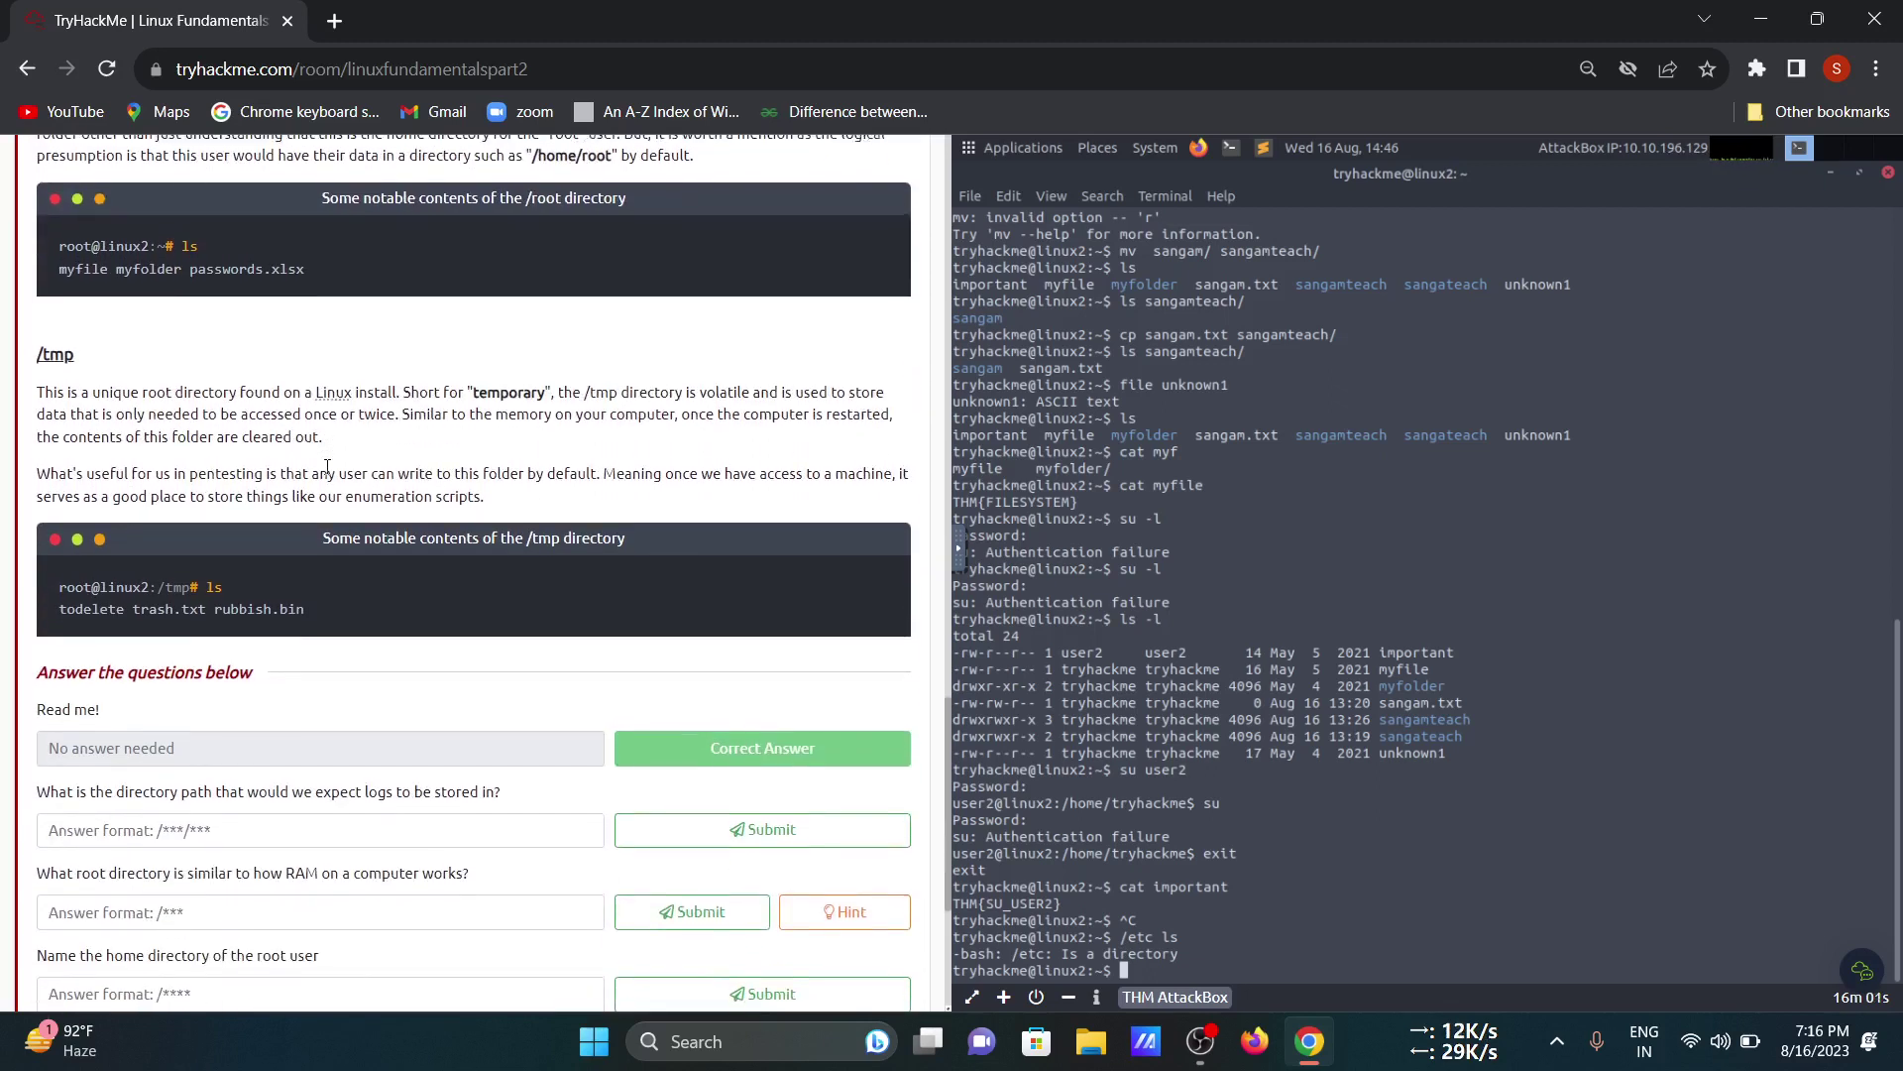
pyautogui.scroll(-1, 327, 474)
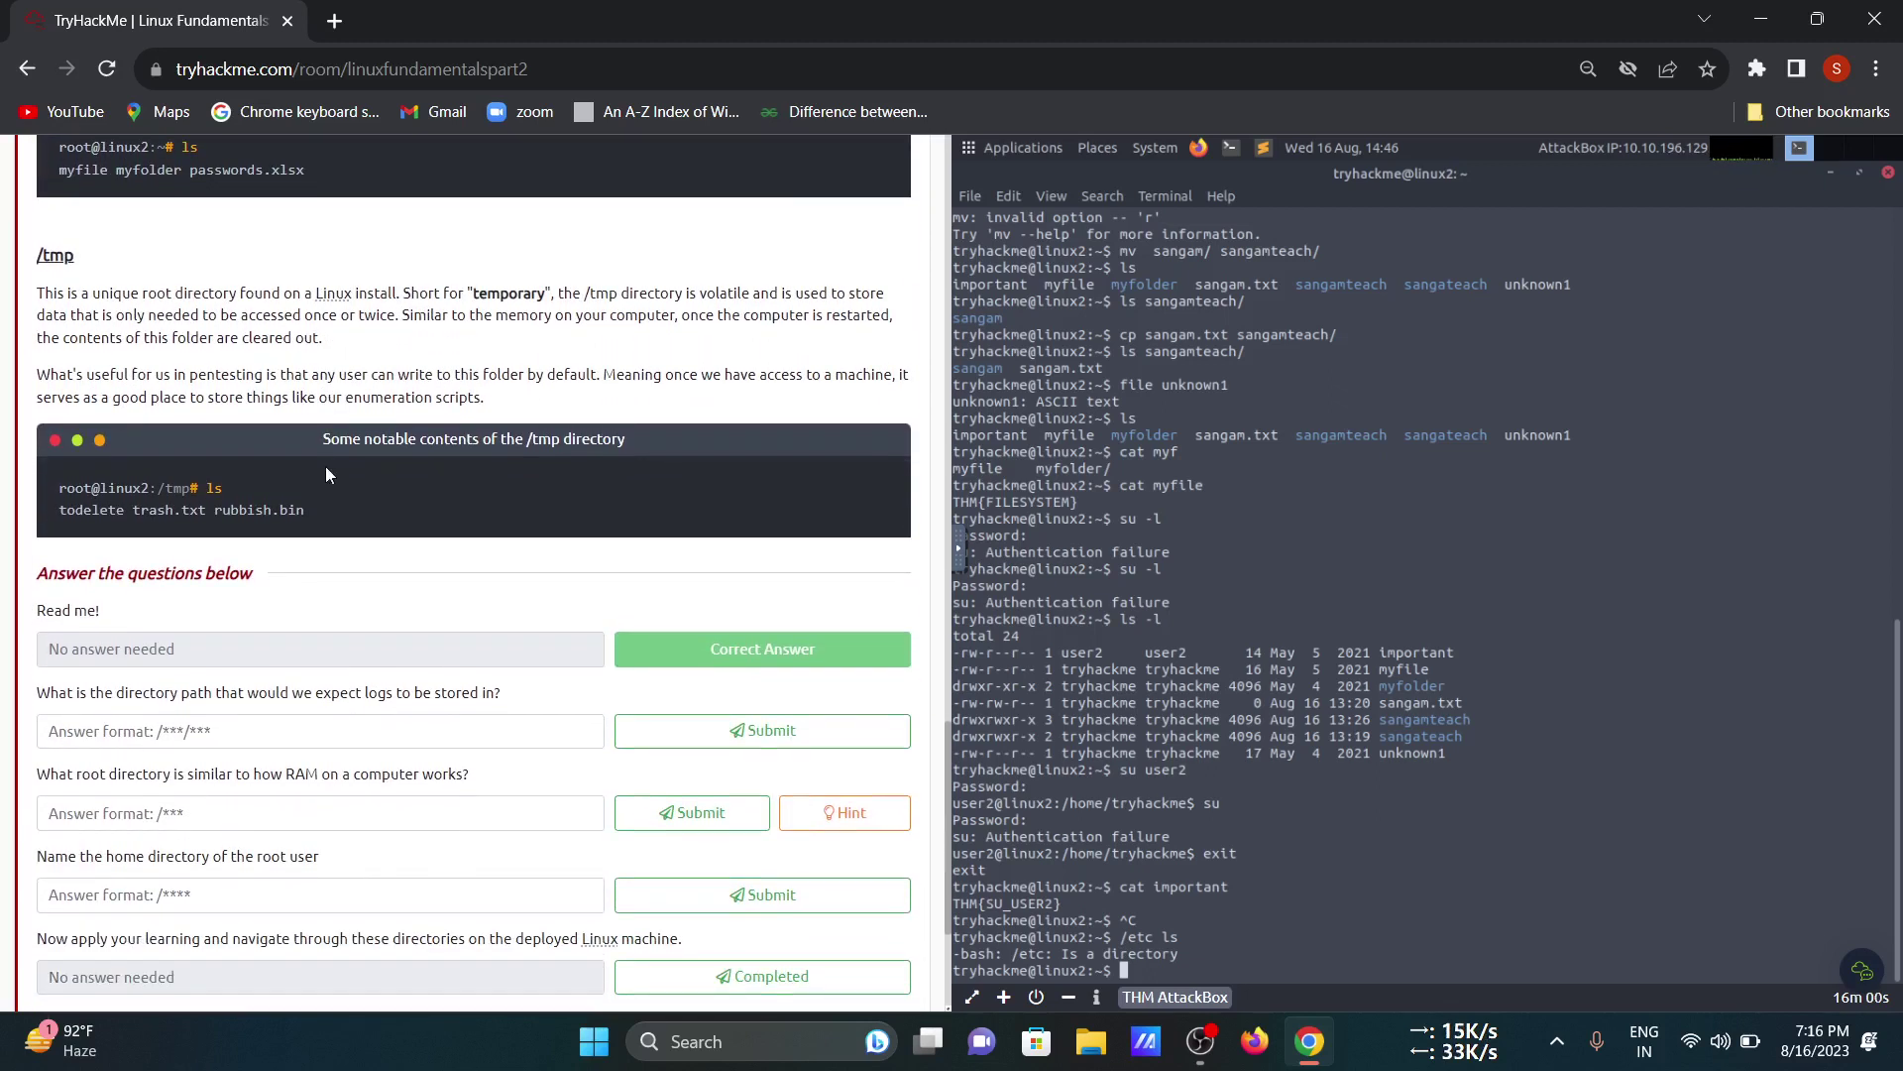
# Submit /var/log as the logs directory answer, then read further down the lesson.
pyautogui.click(181, 733)
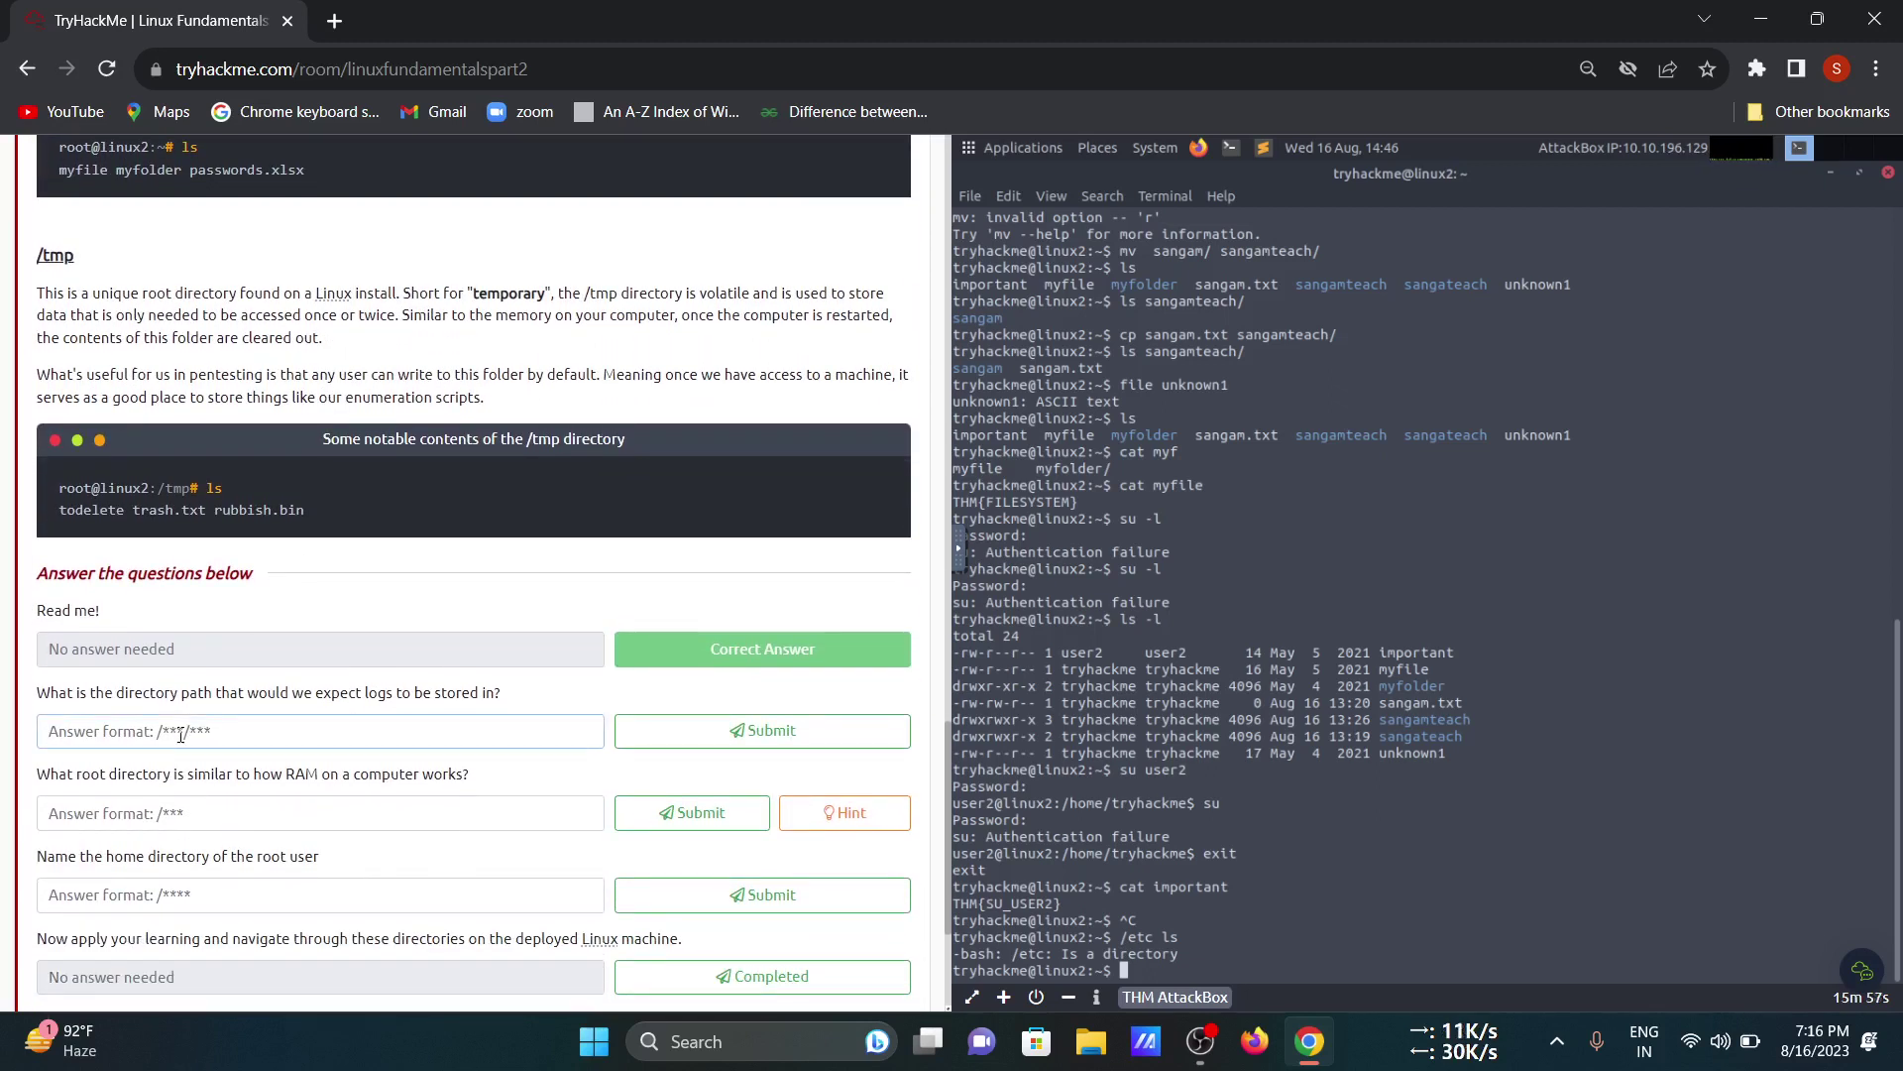
pyautogui.write('/')
pyautogui.write('var/')
pyautogui.write('log')
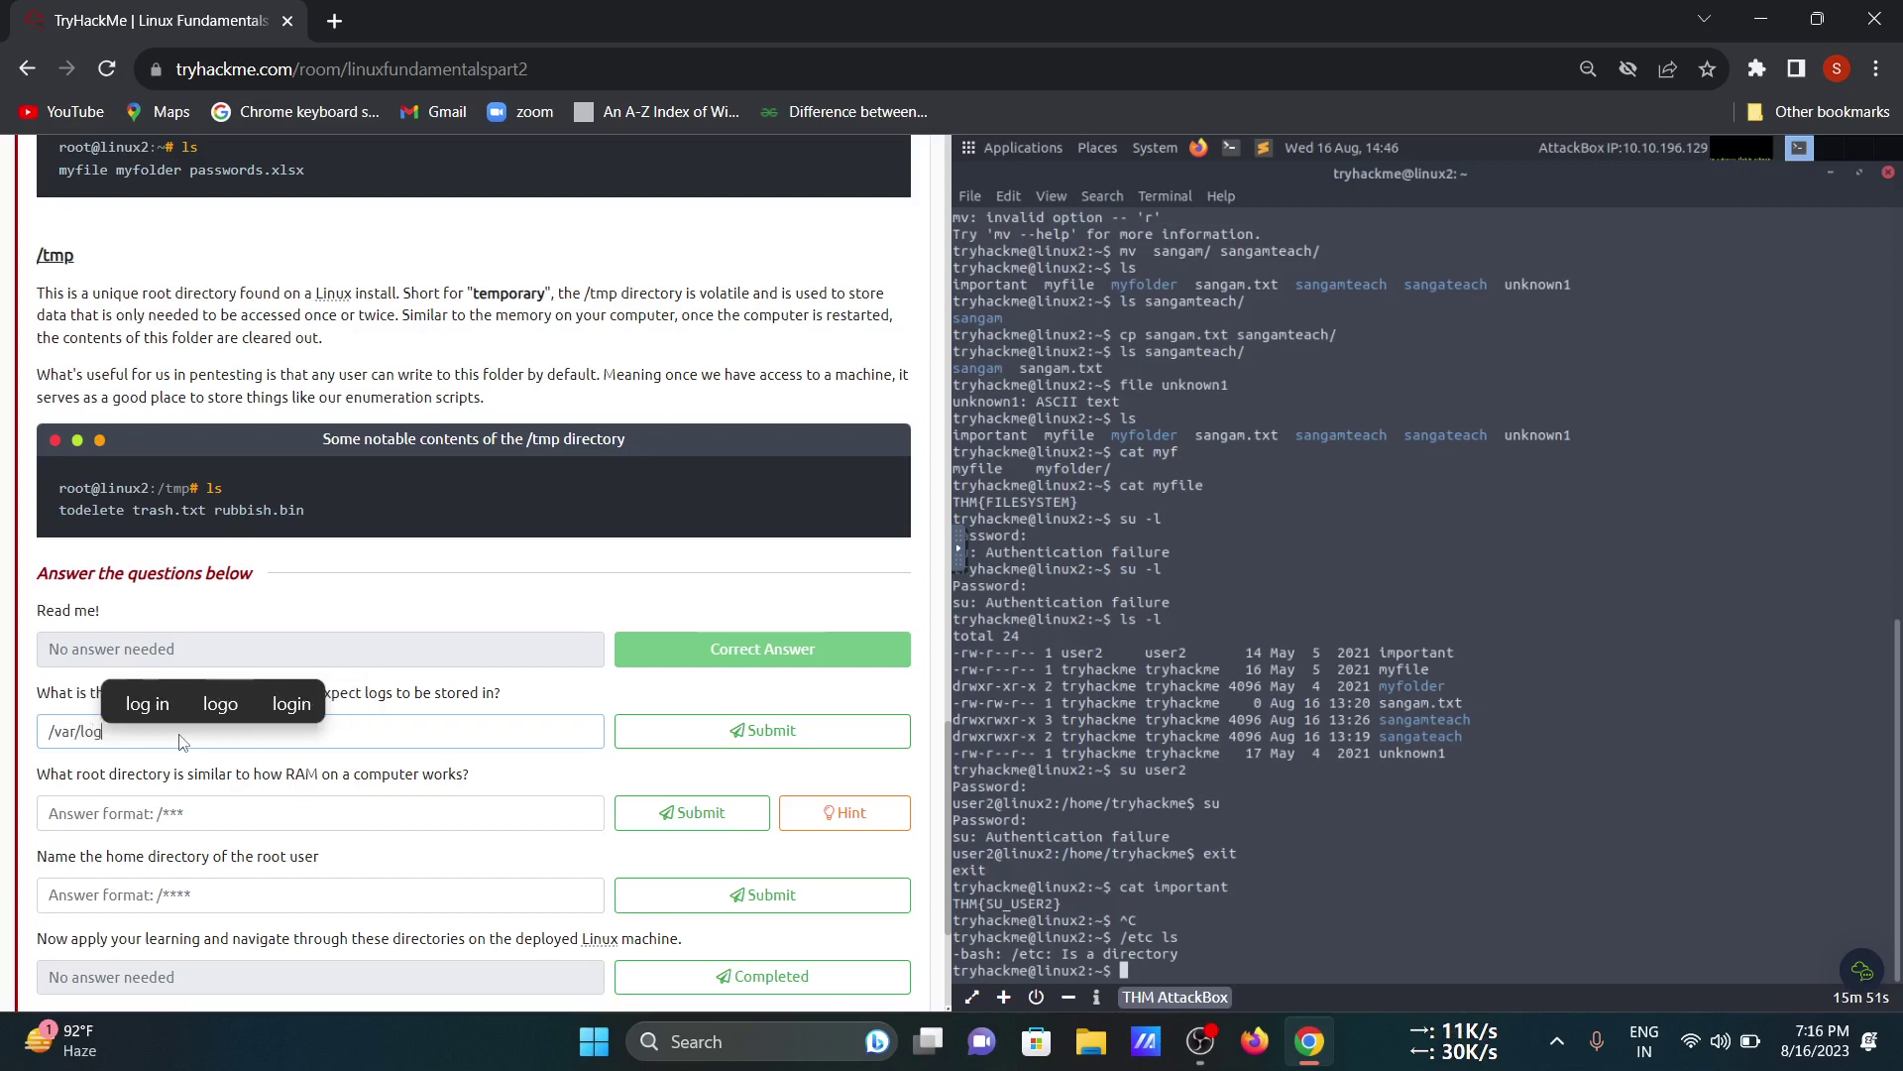
pyautogui.press('Return')
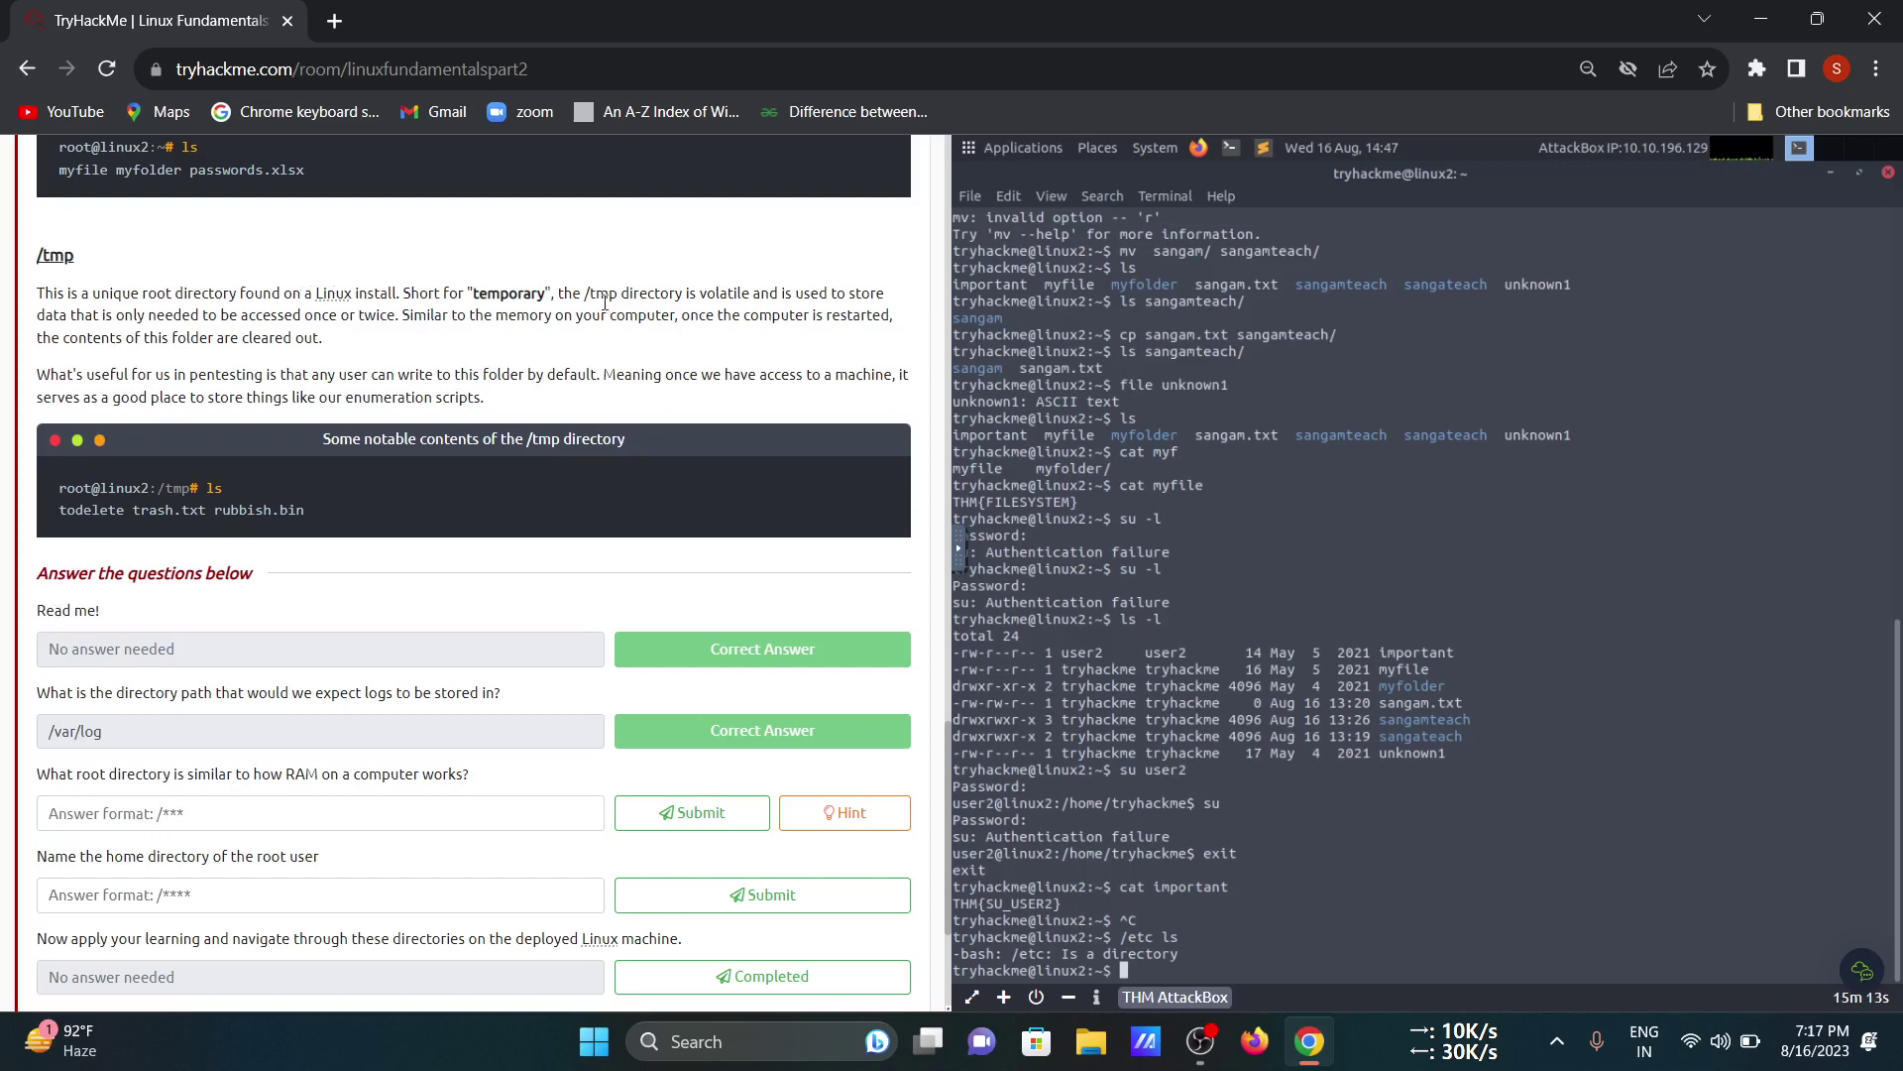
pyautogui.scroll(-1, 654, 327)
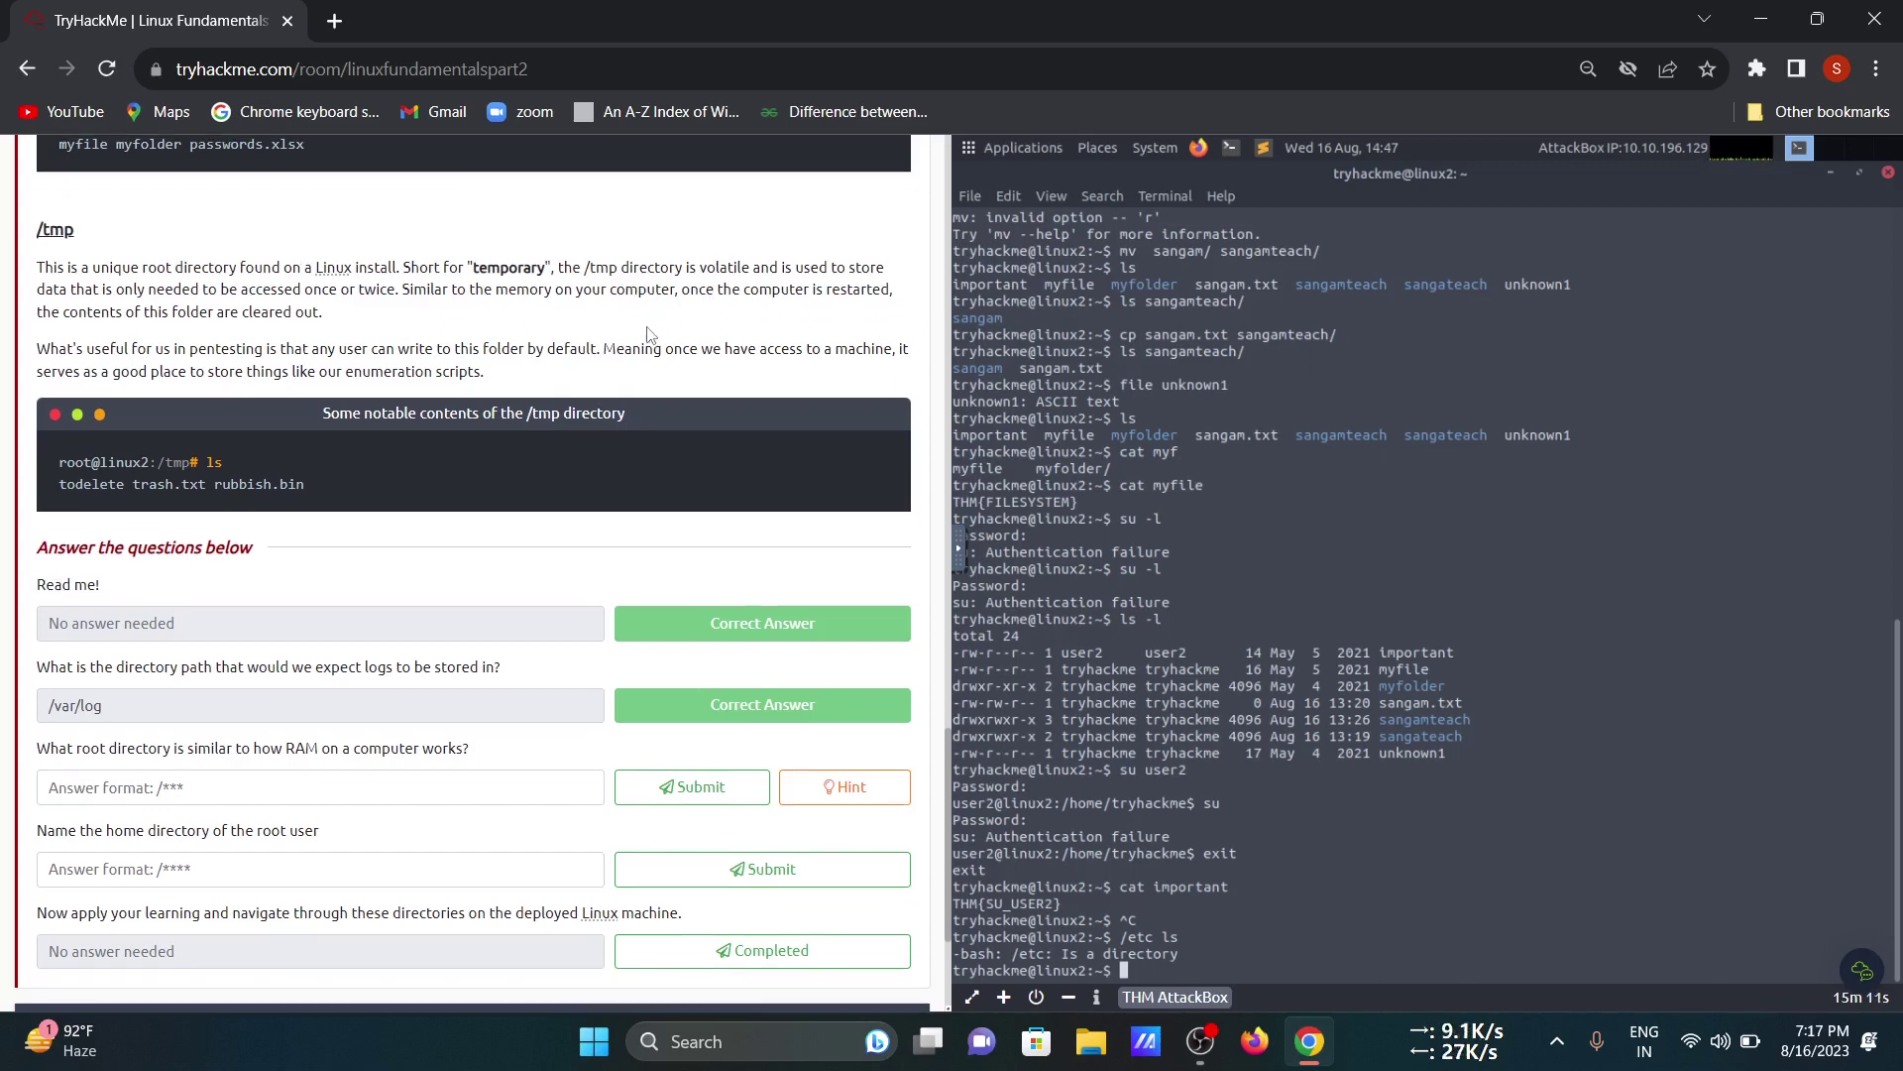
pyautogui.scroll(-1, 648, 327)
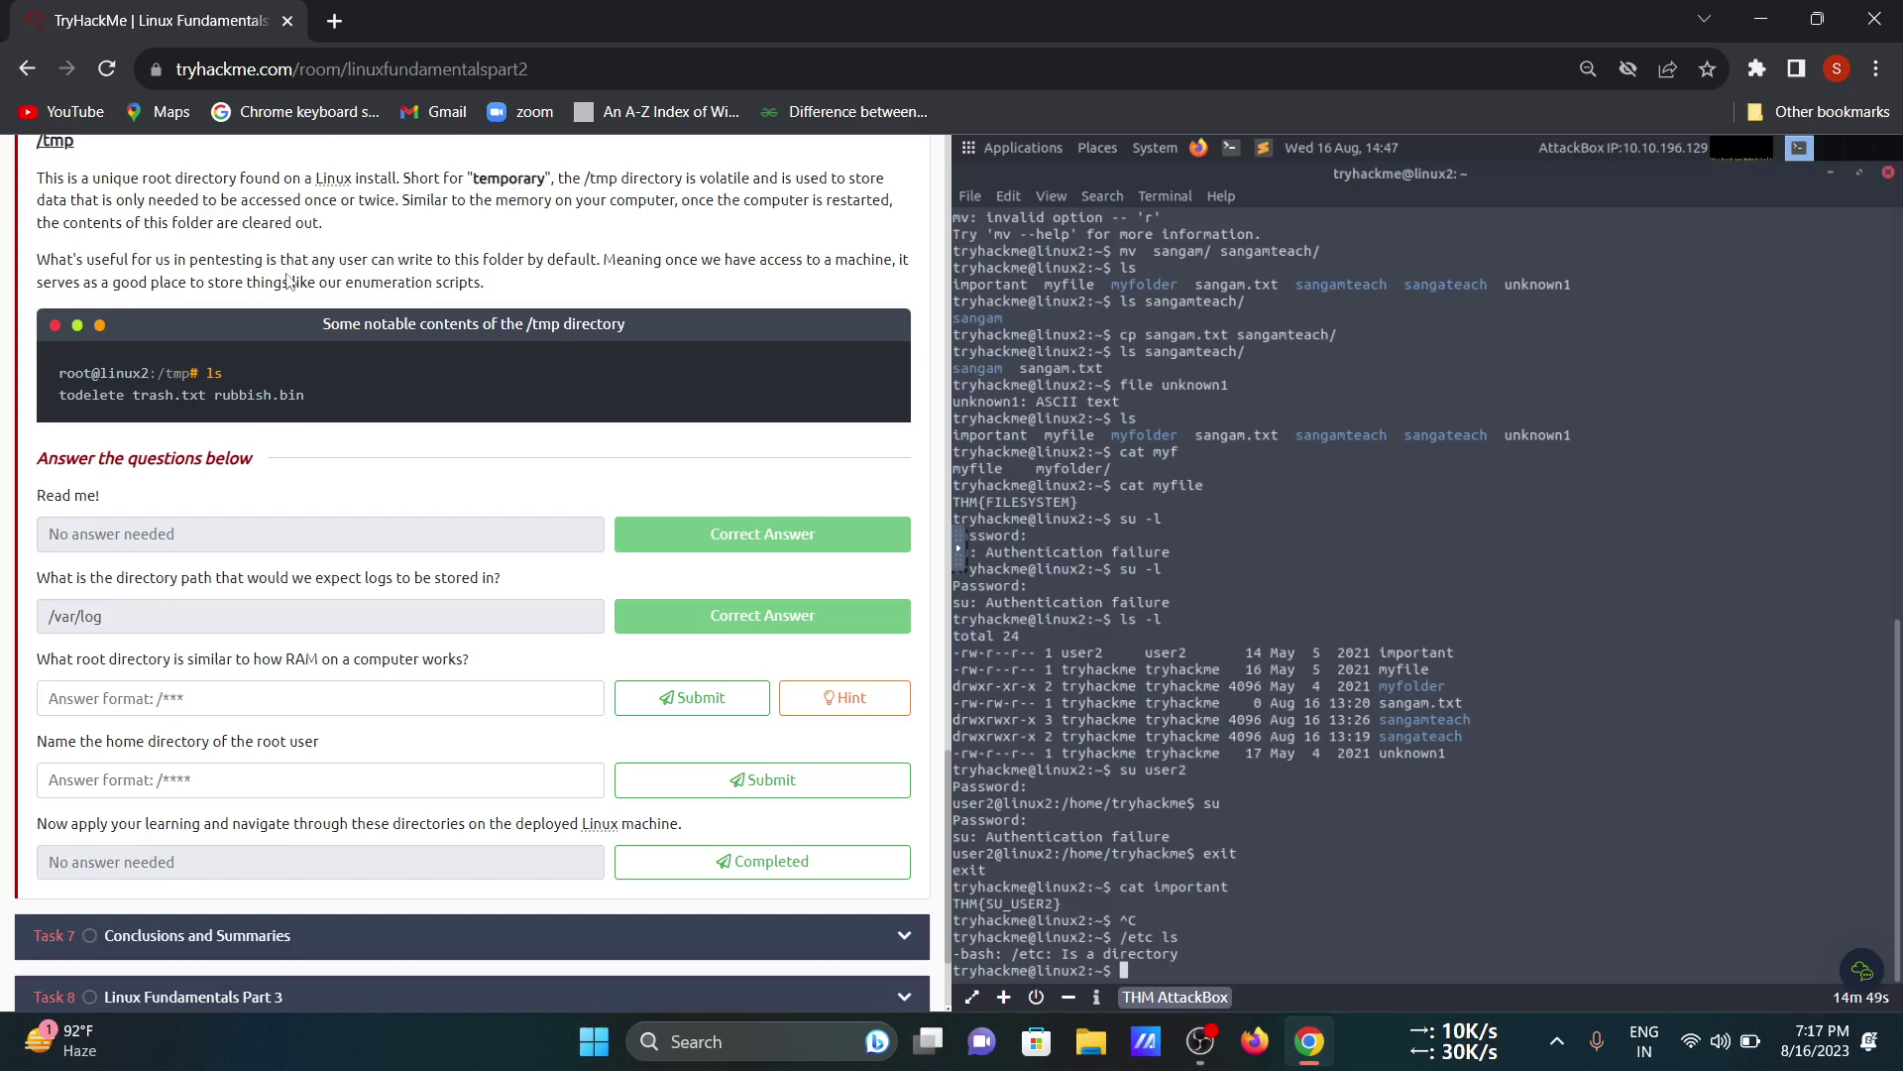
pyautogui.scroll(-1, 286, 283)
pyautogui.scroll(-1, 287, 282)
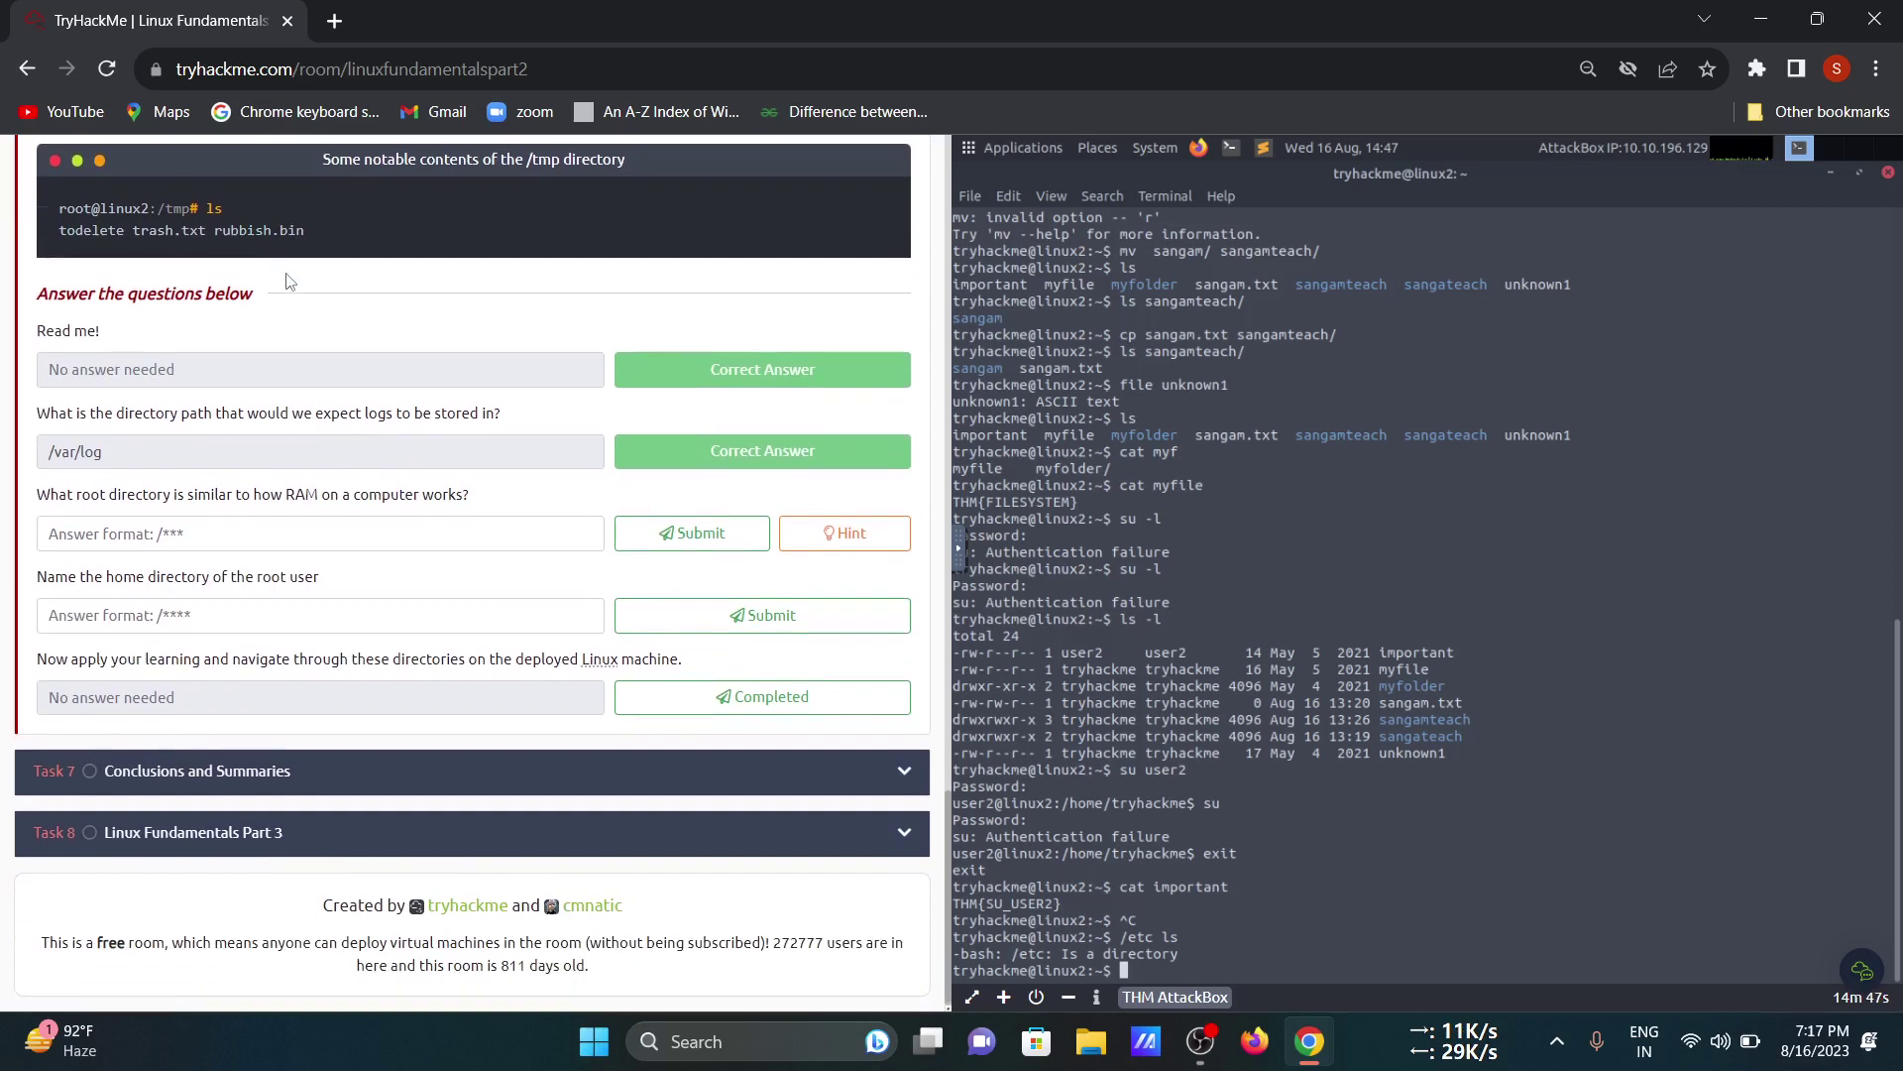
# Submit /tmp as the RAM-like root directory, then review the /etc, /var and /root notes.
pyautogui.click(187, 546)
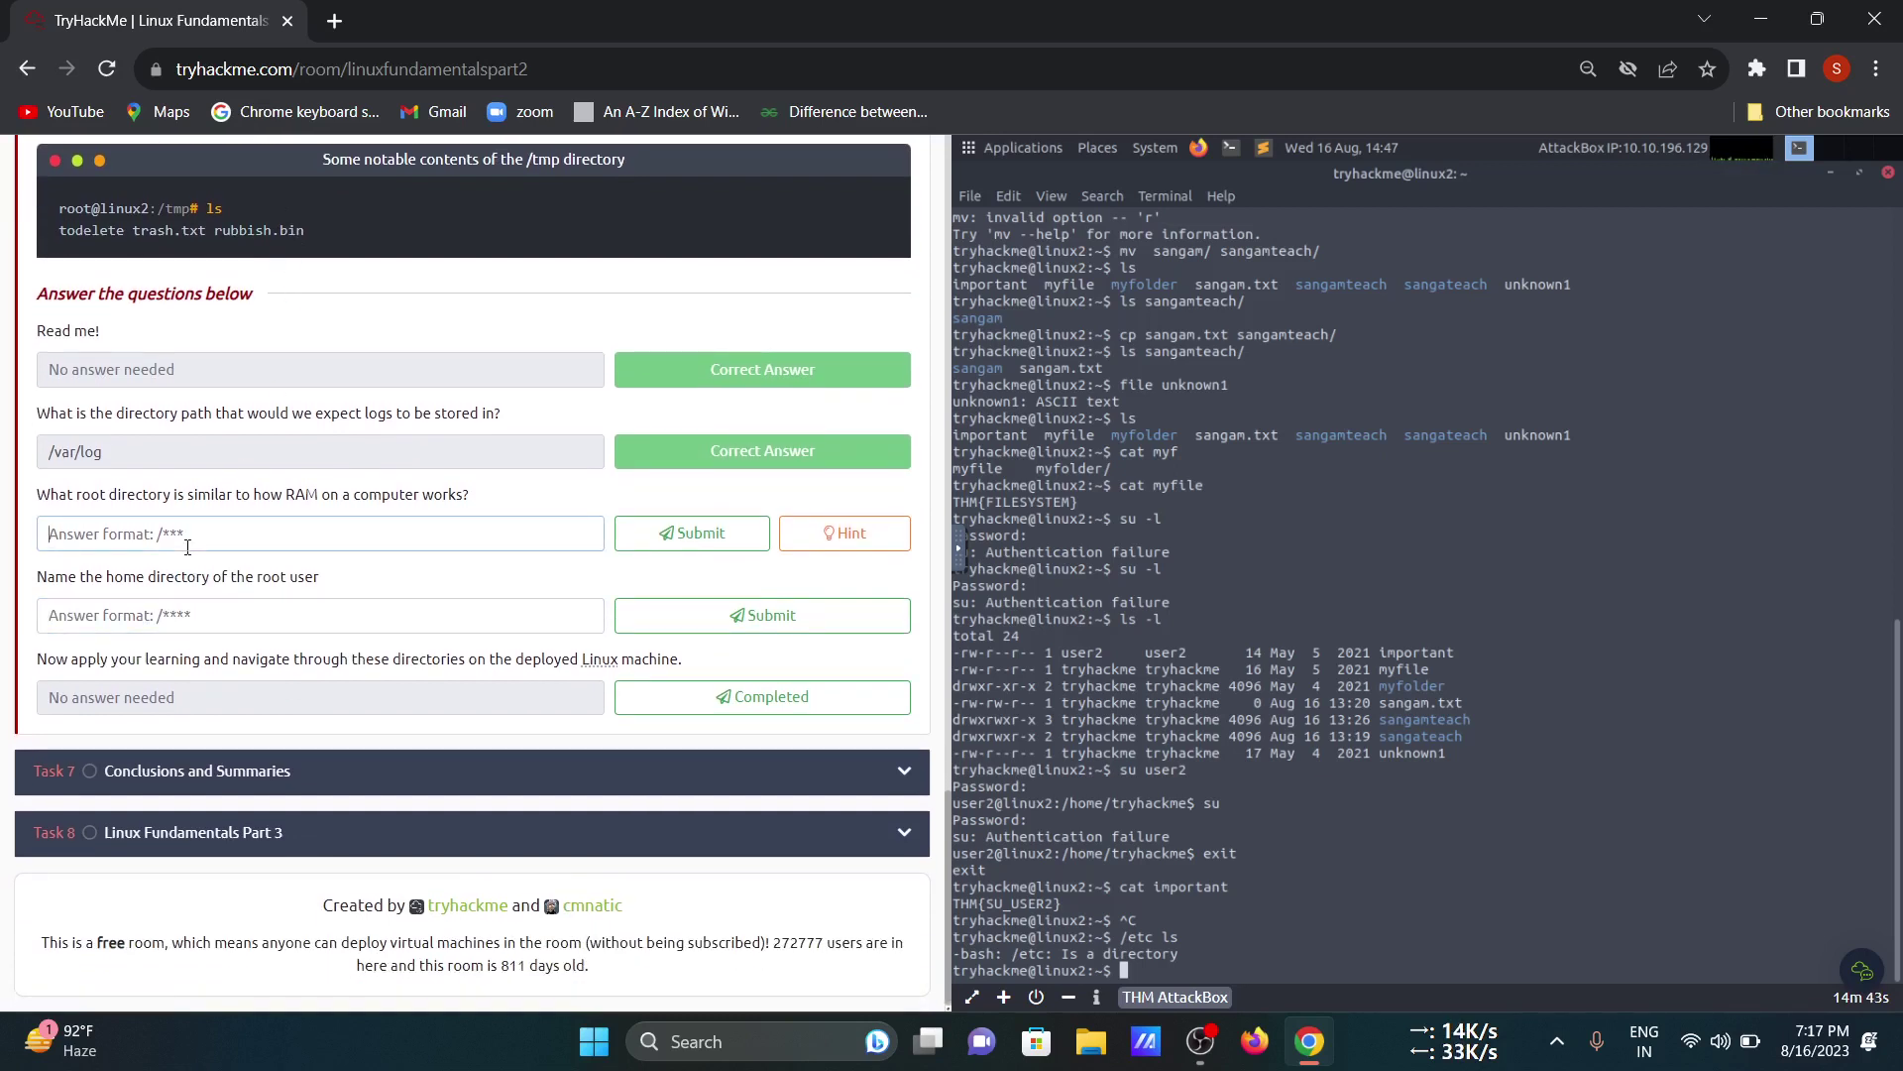
pyautogui.write('/t')
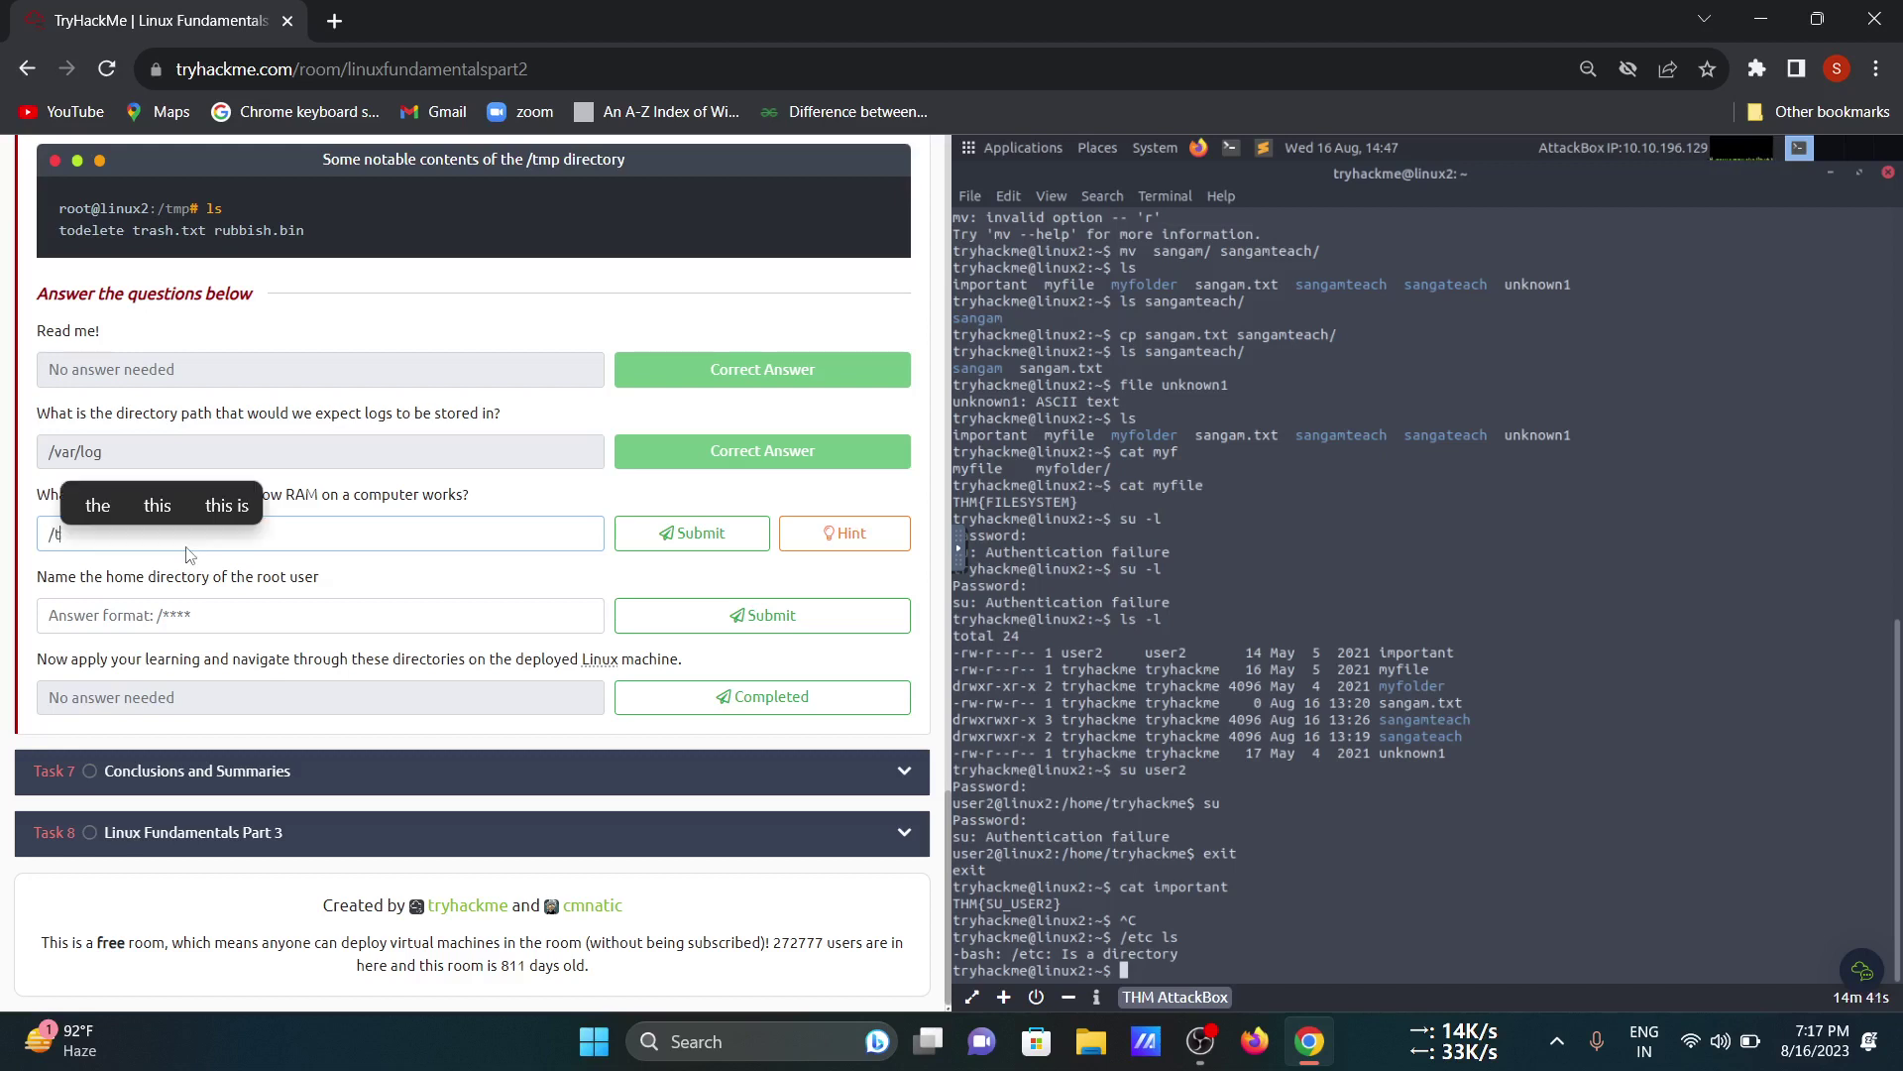
pyautogui.write('mp')
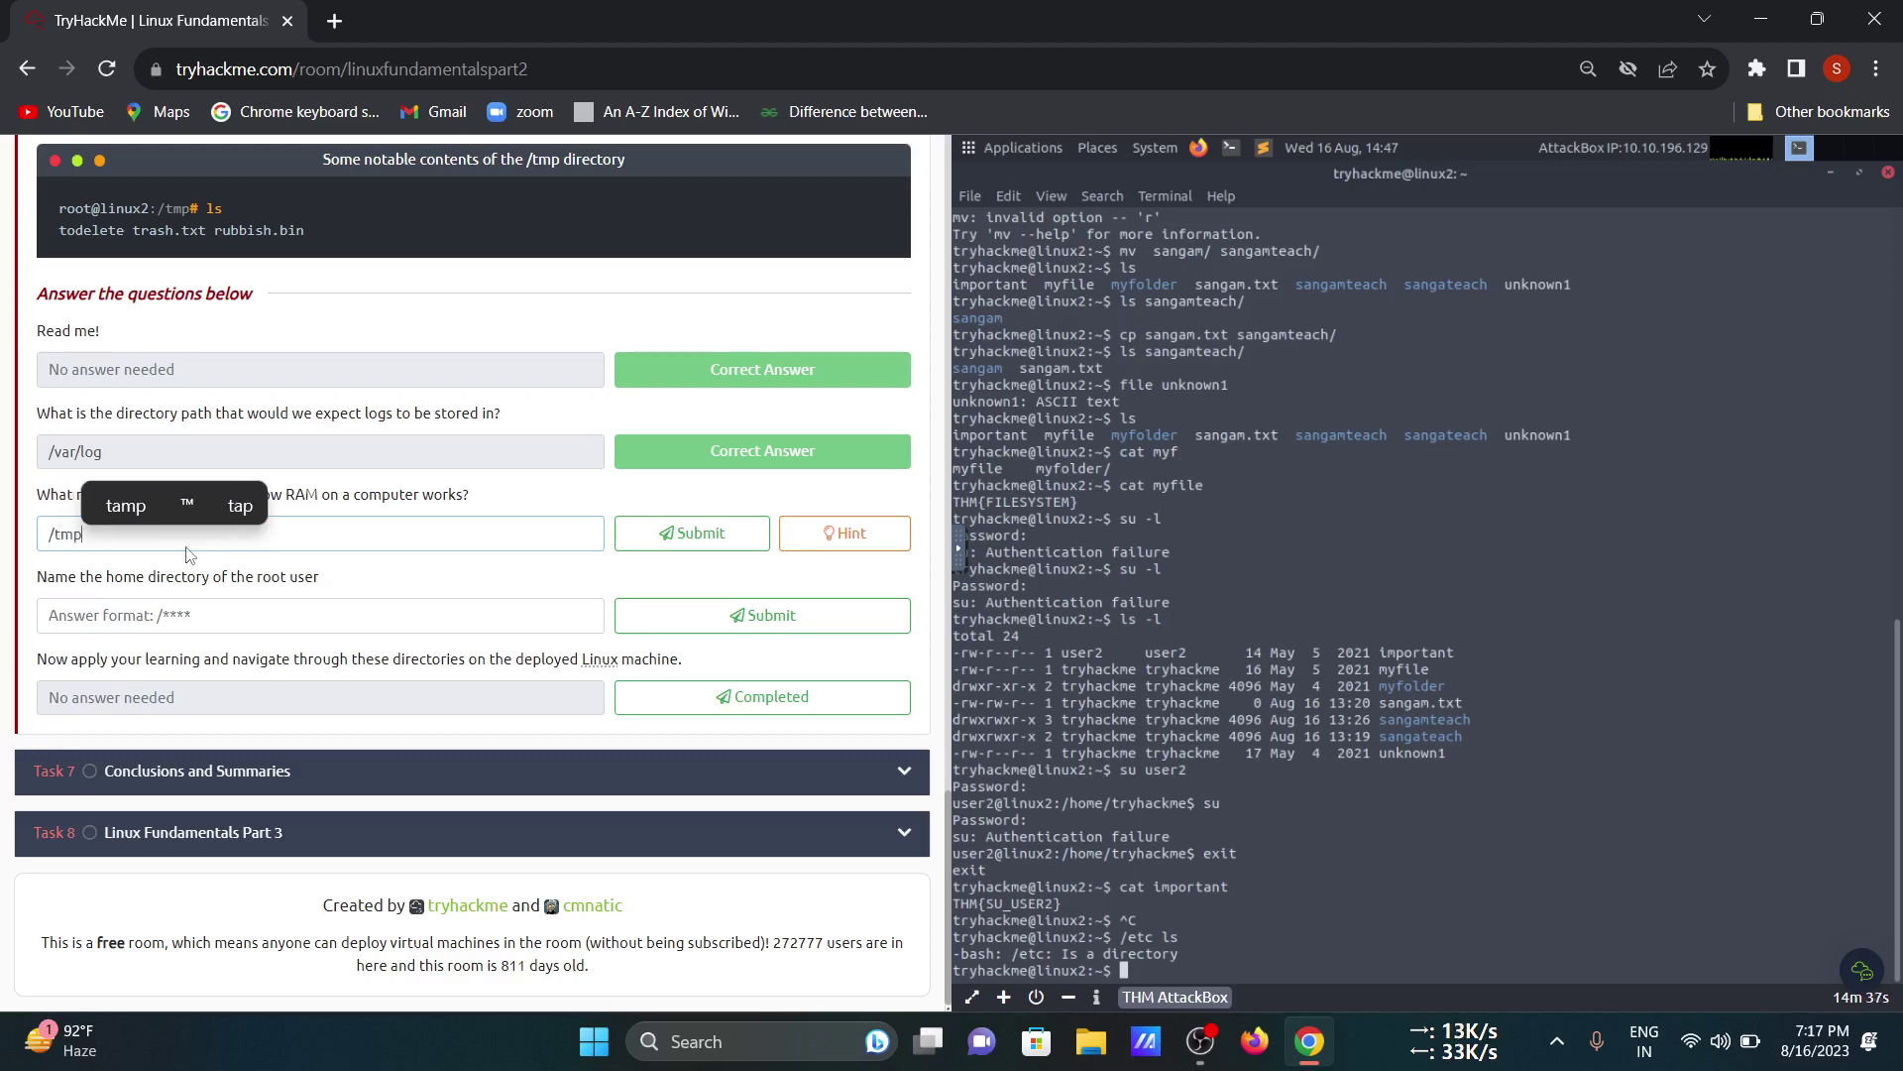
pyautogui.press('Return')
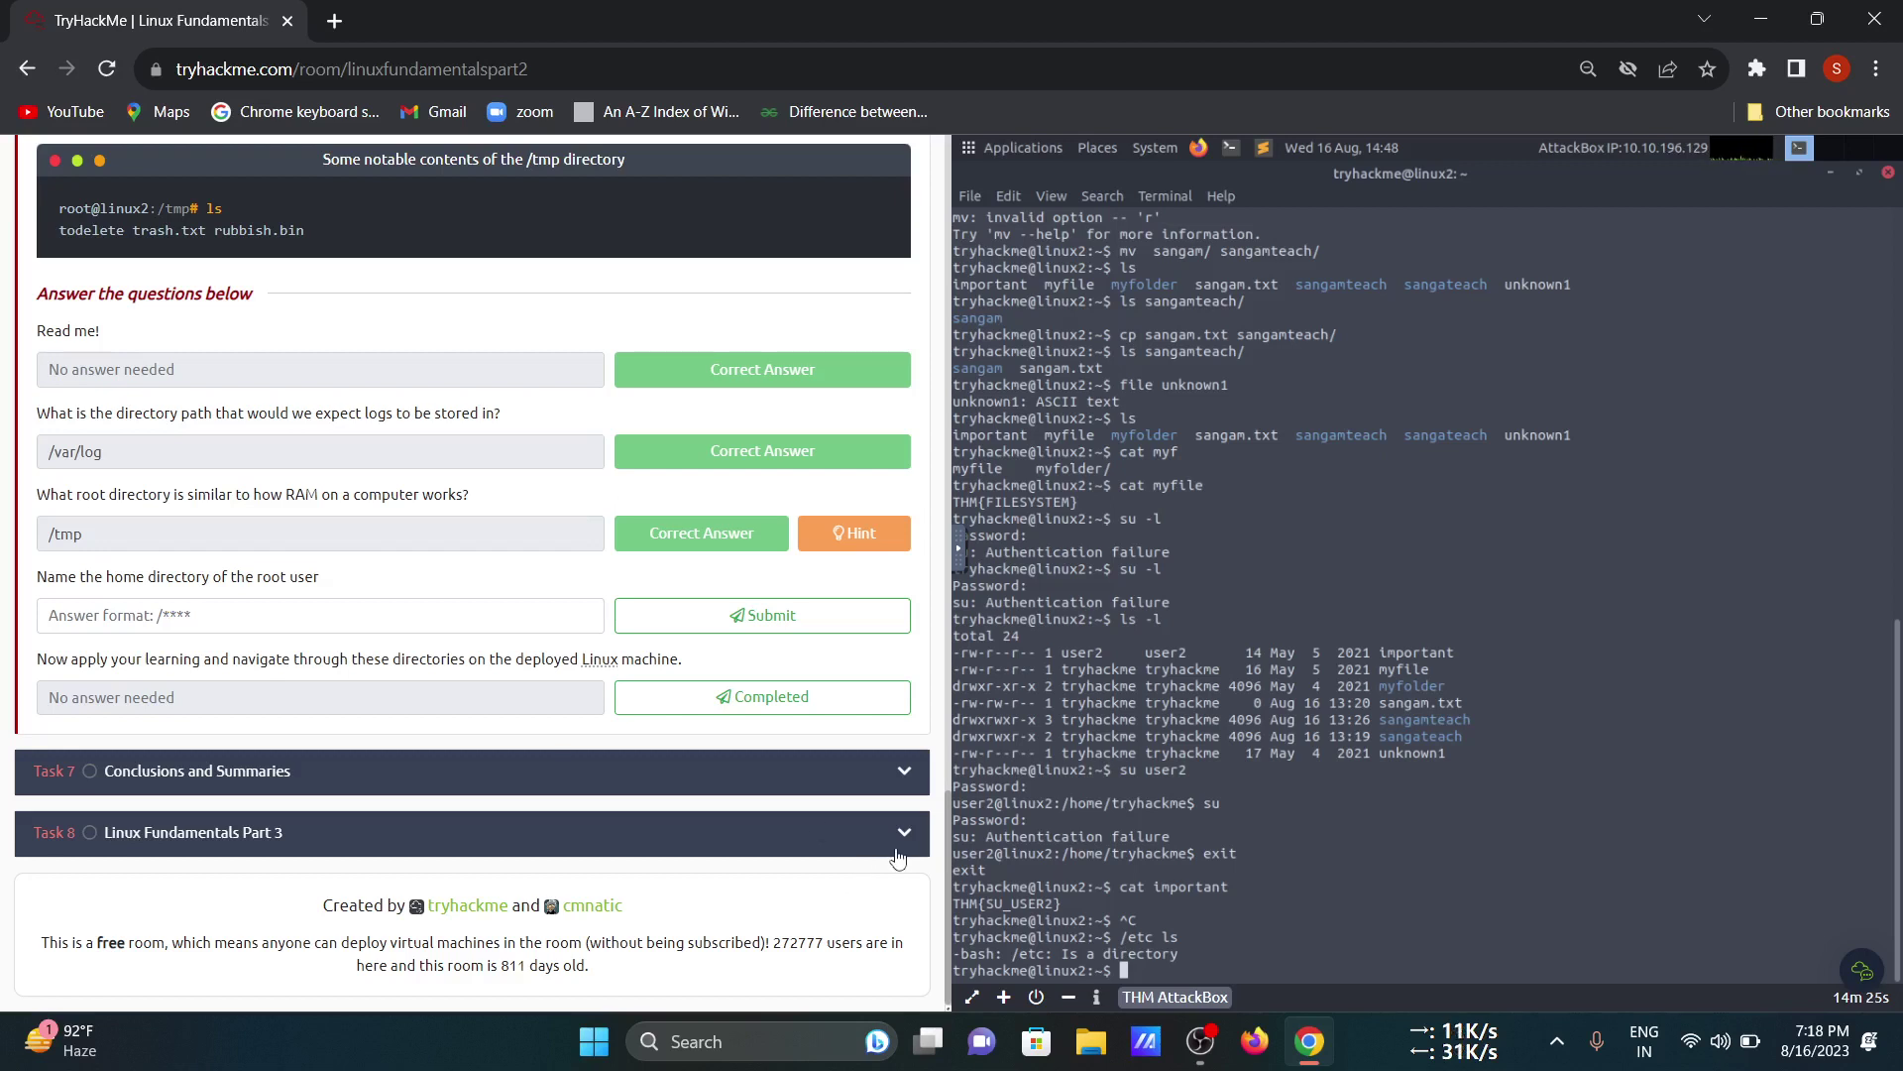
pyautogui.scroll(2, 577, 709)
pyautogui.scroll(1, 580, 716)
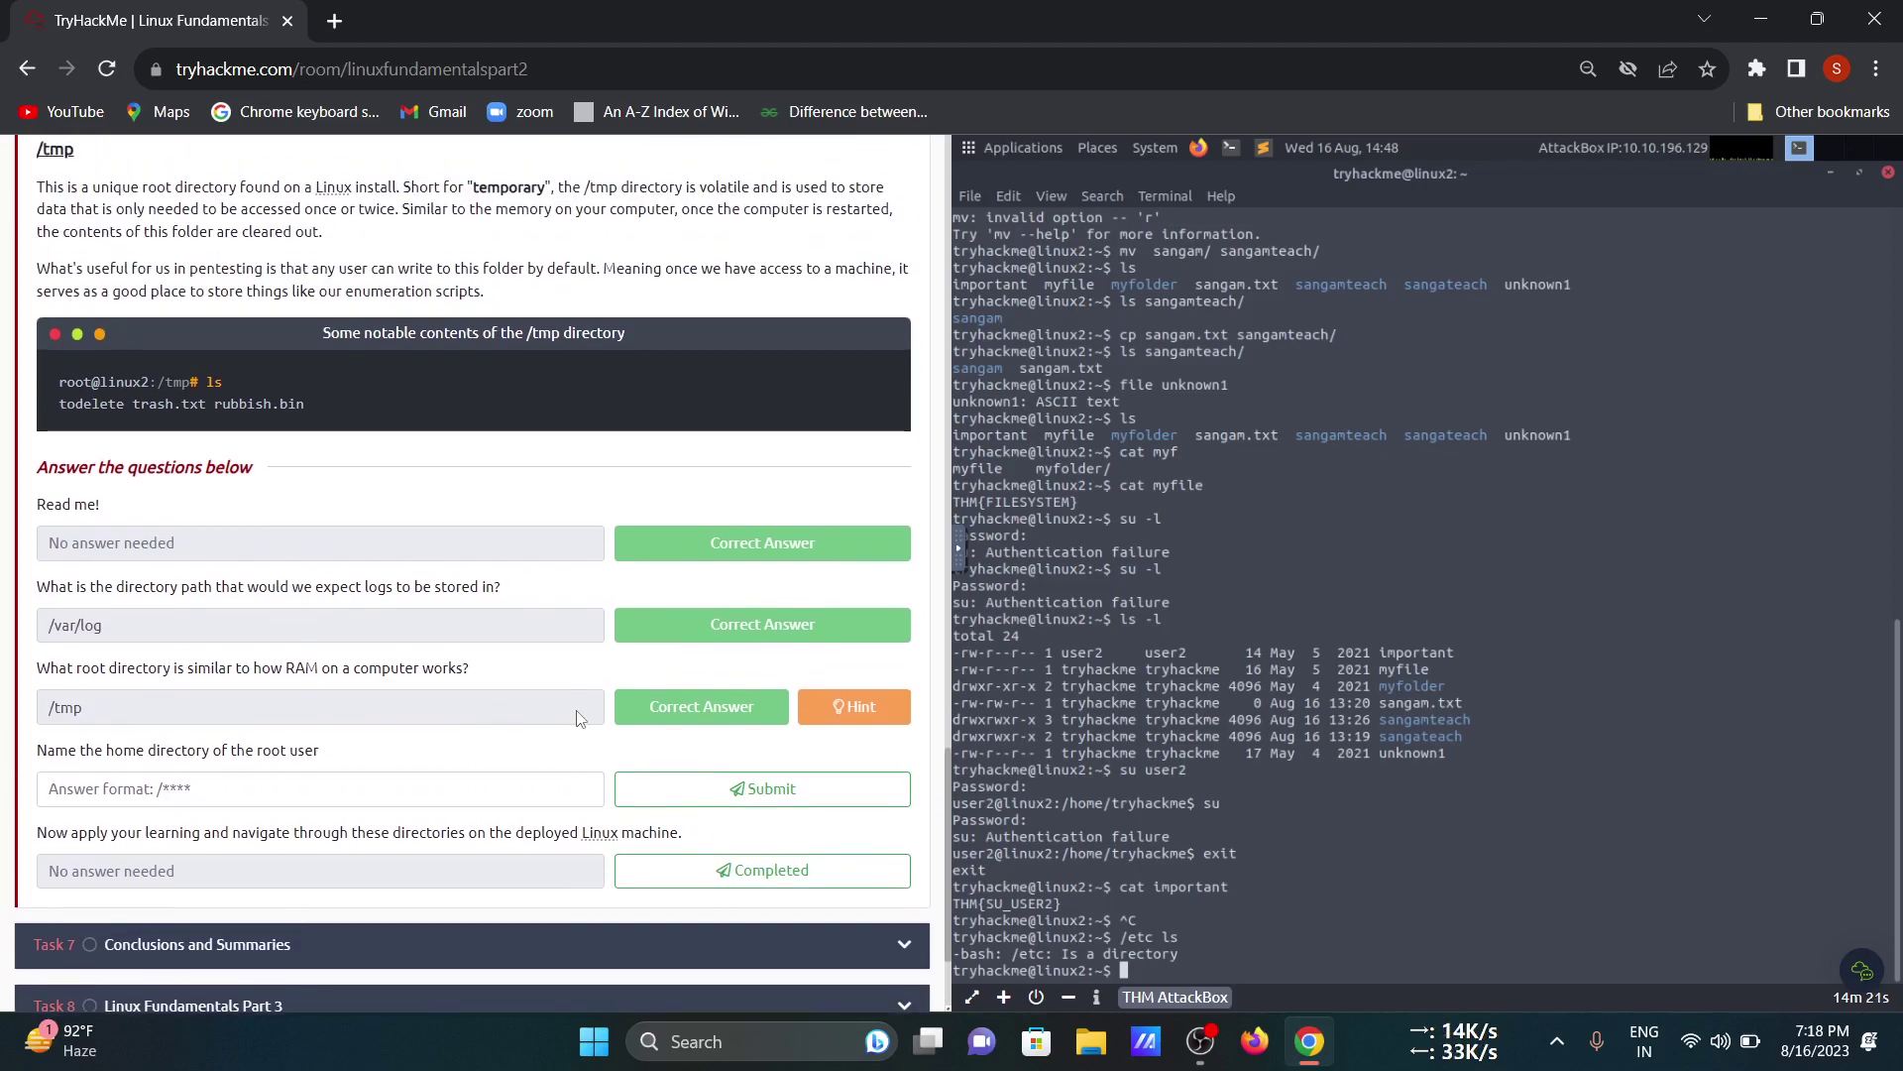
pyautogui.scroll(3, 580, 715)
pyautogui.scroll(2, 579, 712)
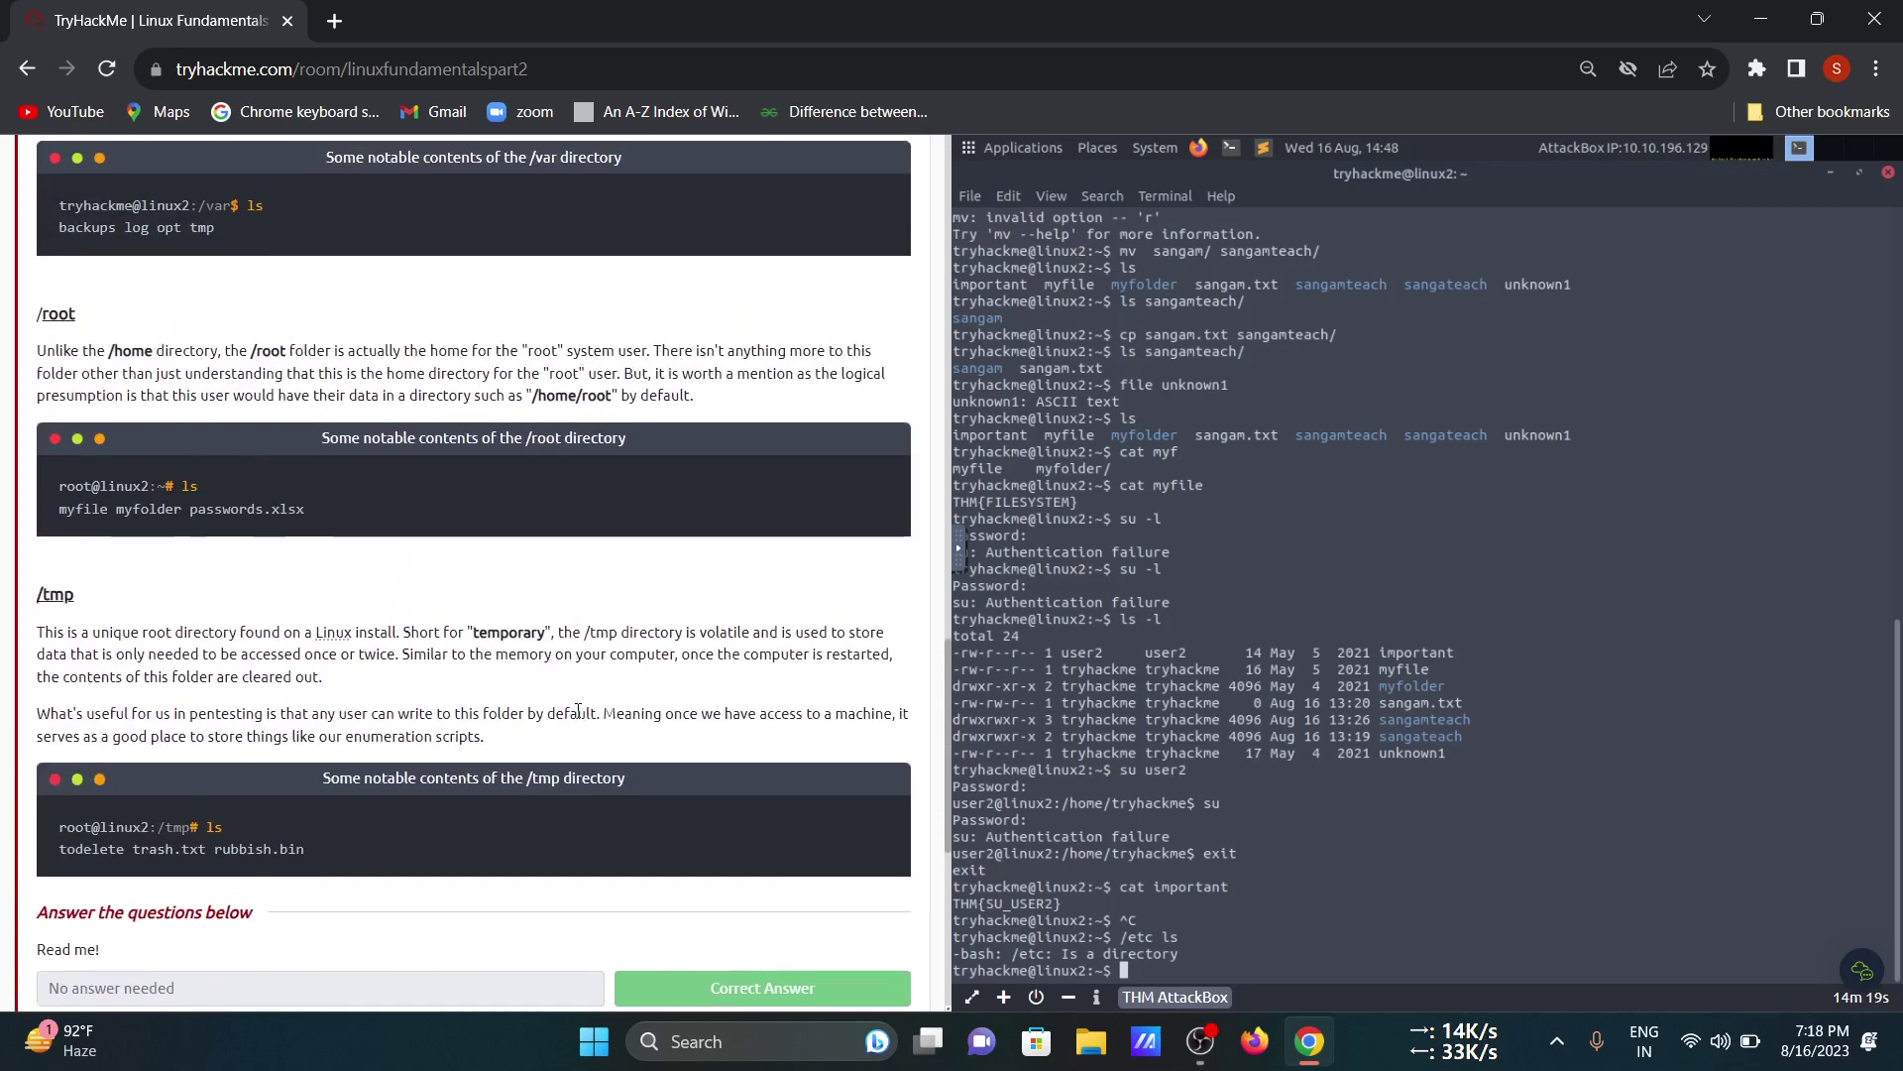
pyautogui.scroll(-2, 579, 711)
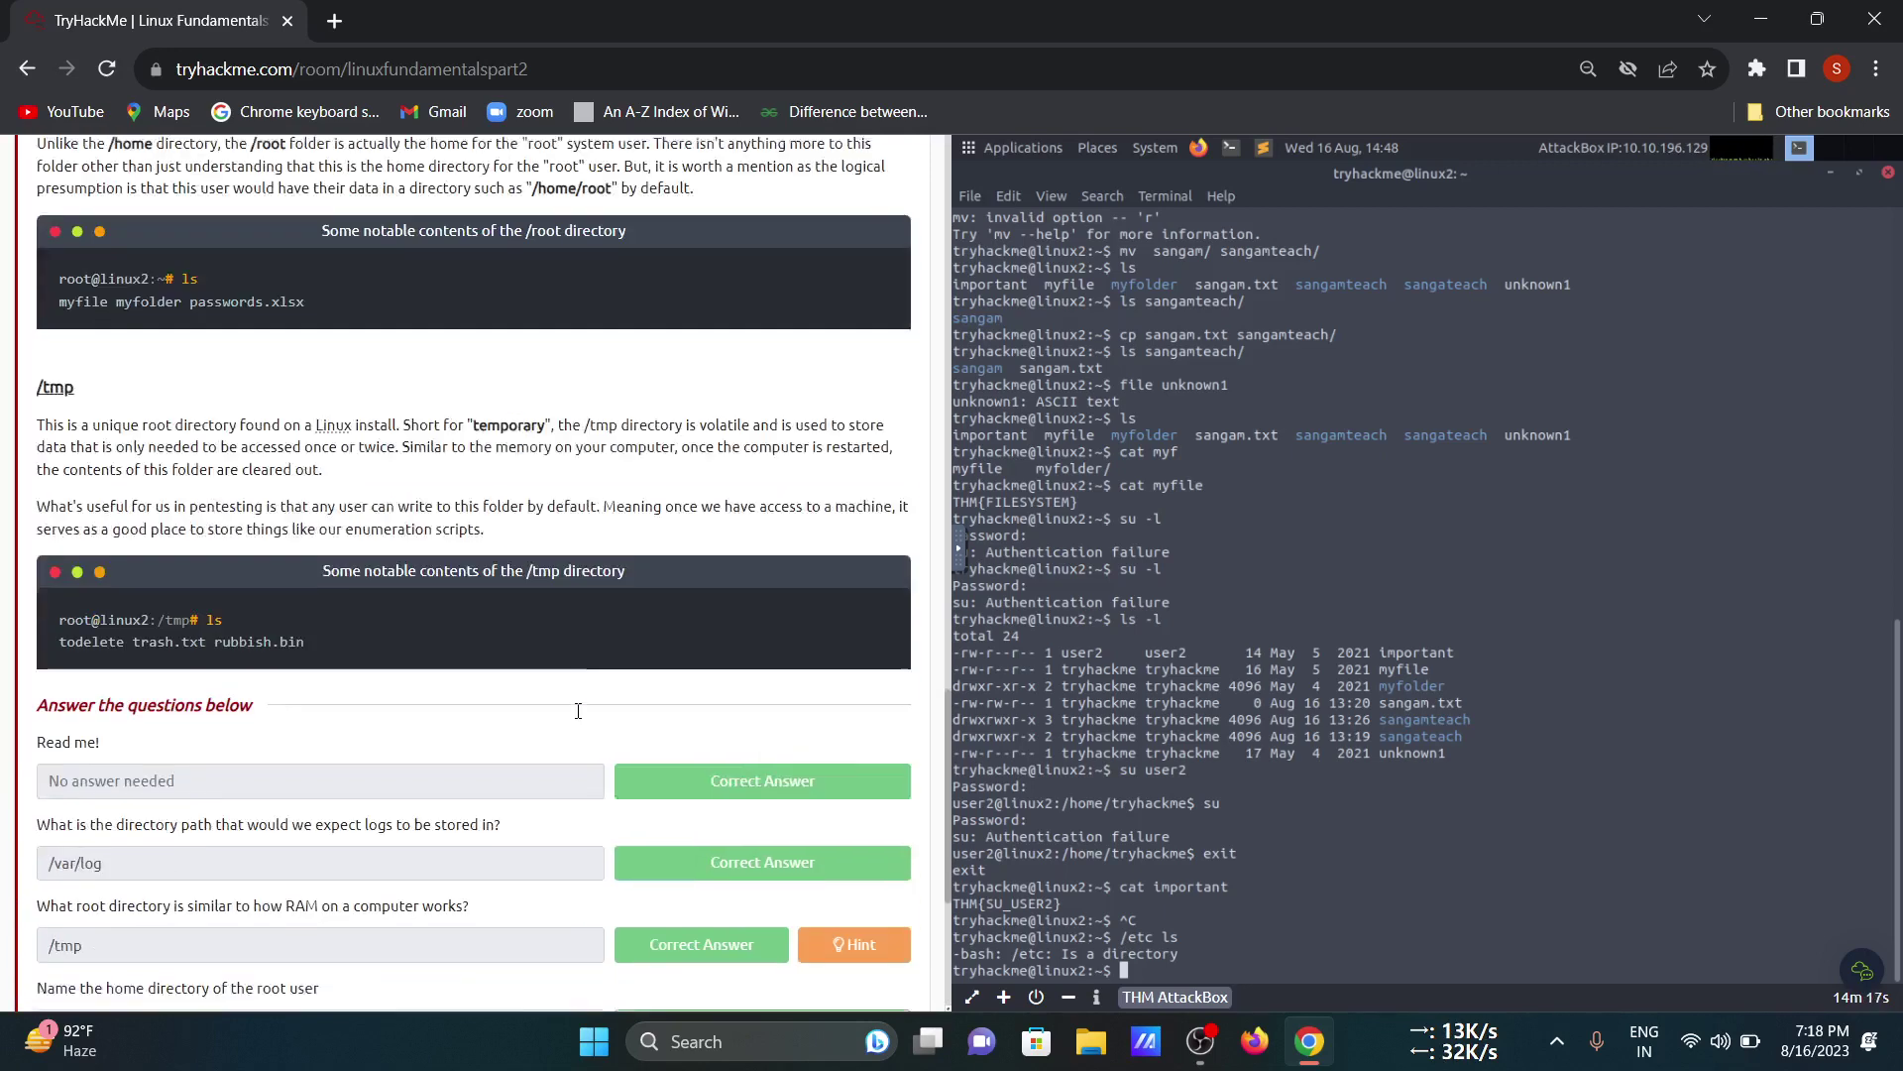
pyautogui.scroll(-2, 579, 714)
pyautogui.scroll(-1, 580, 716)
pyautogui.scroll(1, 580, 717)
pyautogui.scroll(3, 580, 716)
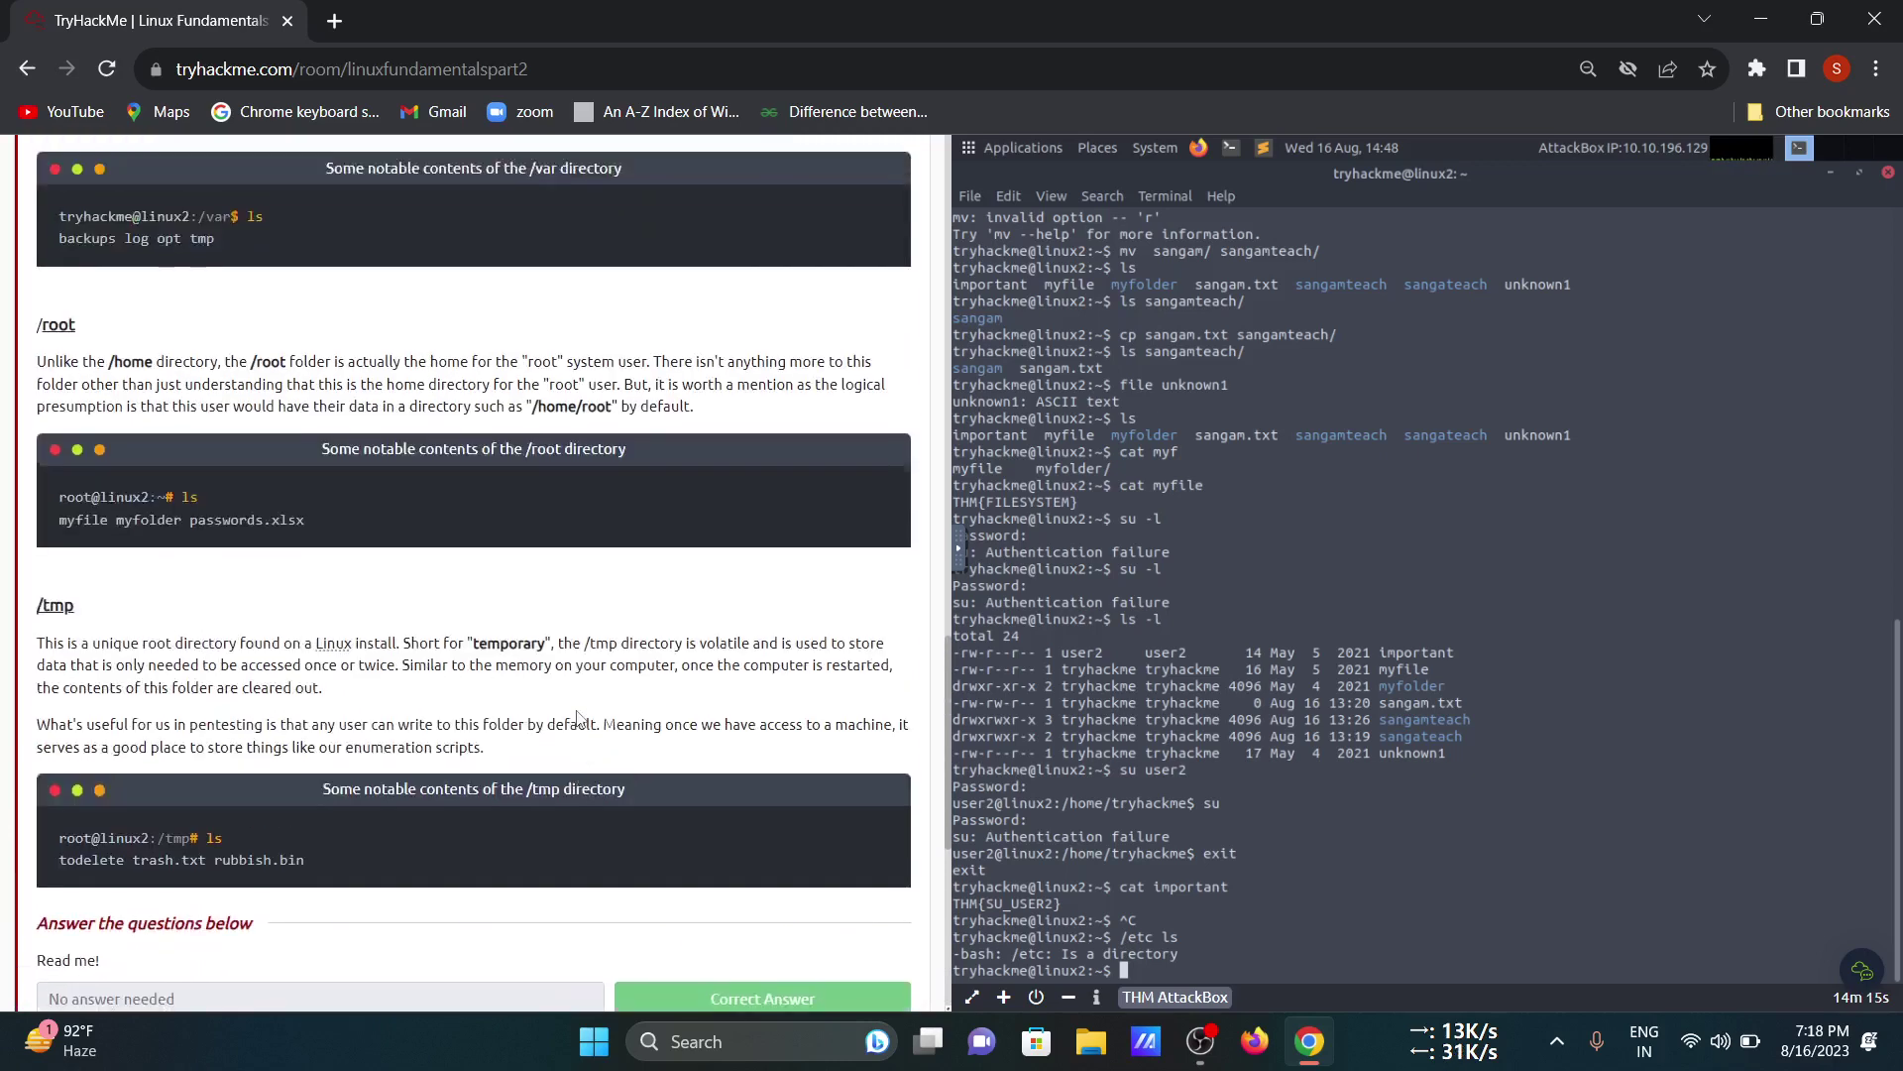
pyautogui.scroll(3, 578, 712)
pyautogui.scroll(2, 576, 710)
pyautogui.scroll(4, 577, 711)
pyautogui.scroll(2, 578, 711)
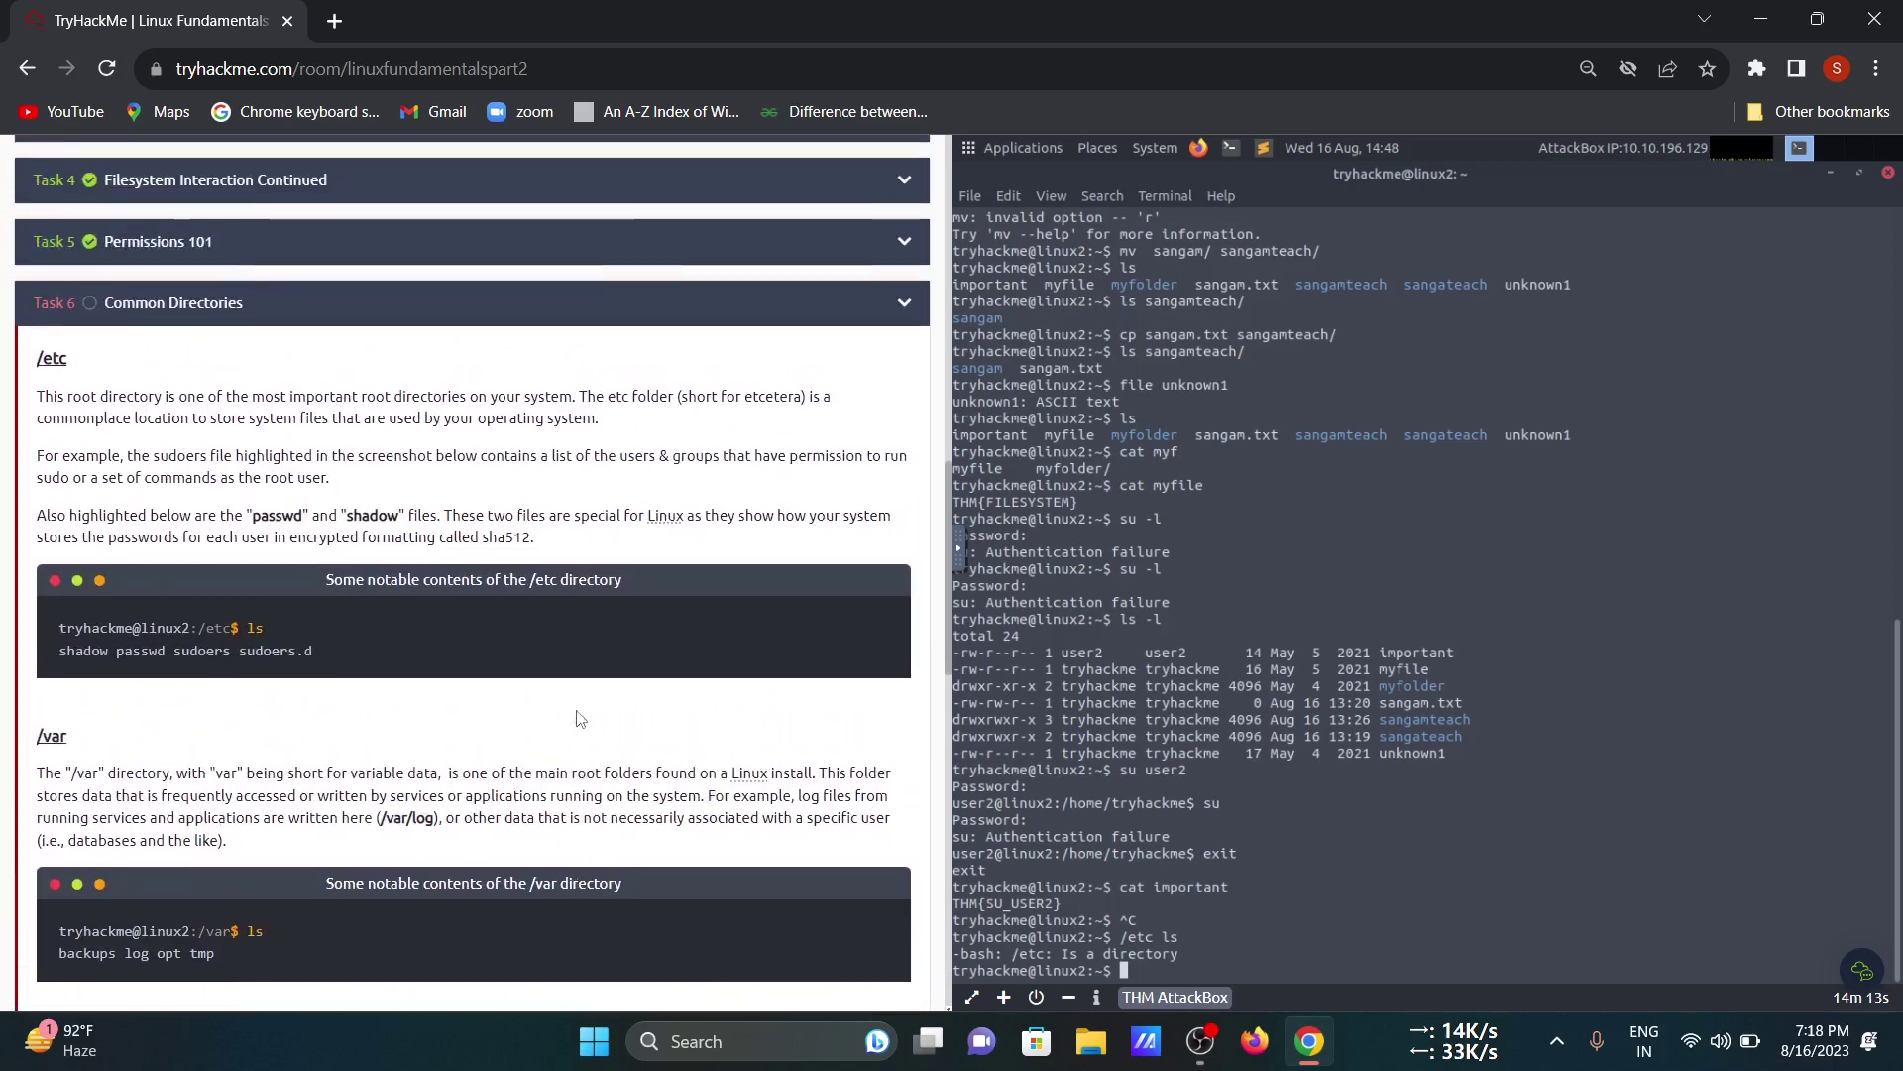
pyautogui.scroll(2, 576, 694)
pyautogui.scroll(-3, 574, 675)
pyautogui.scroll(-3, 575, 675)
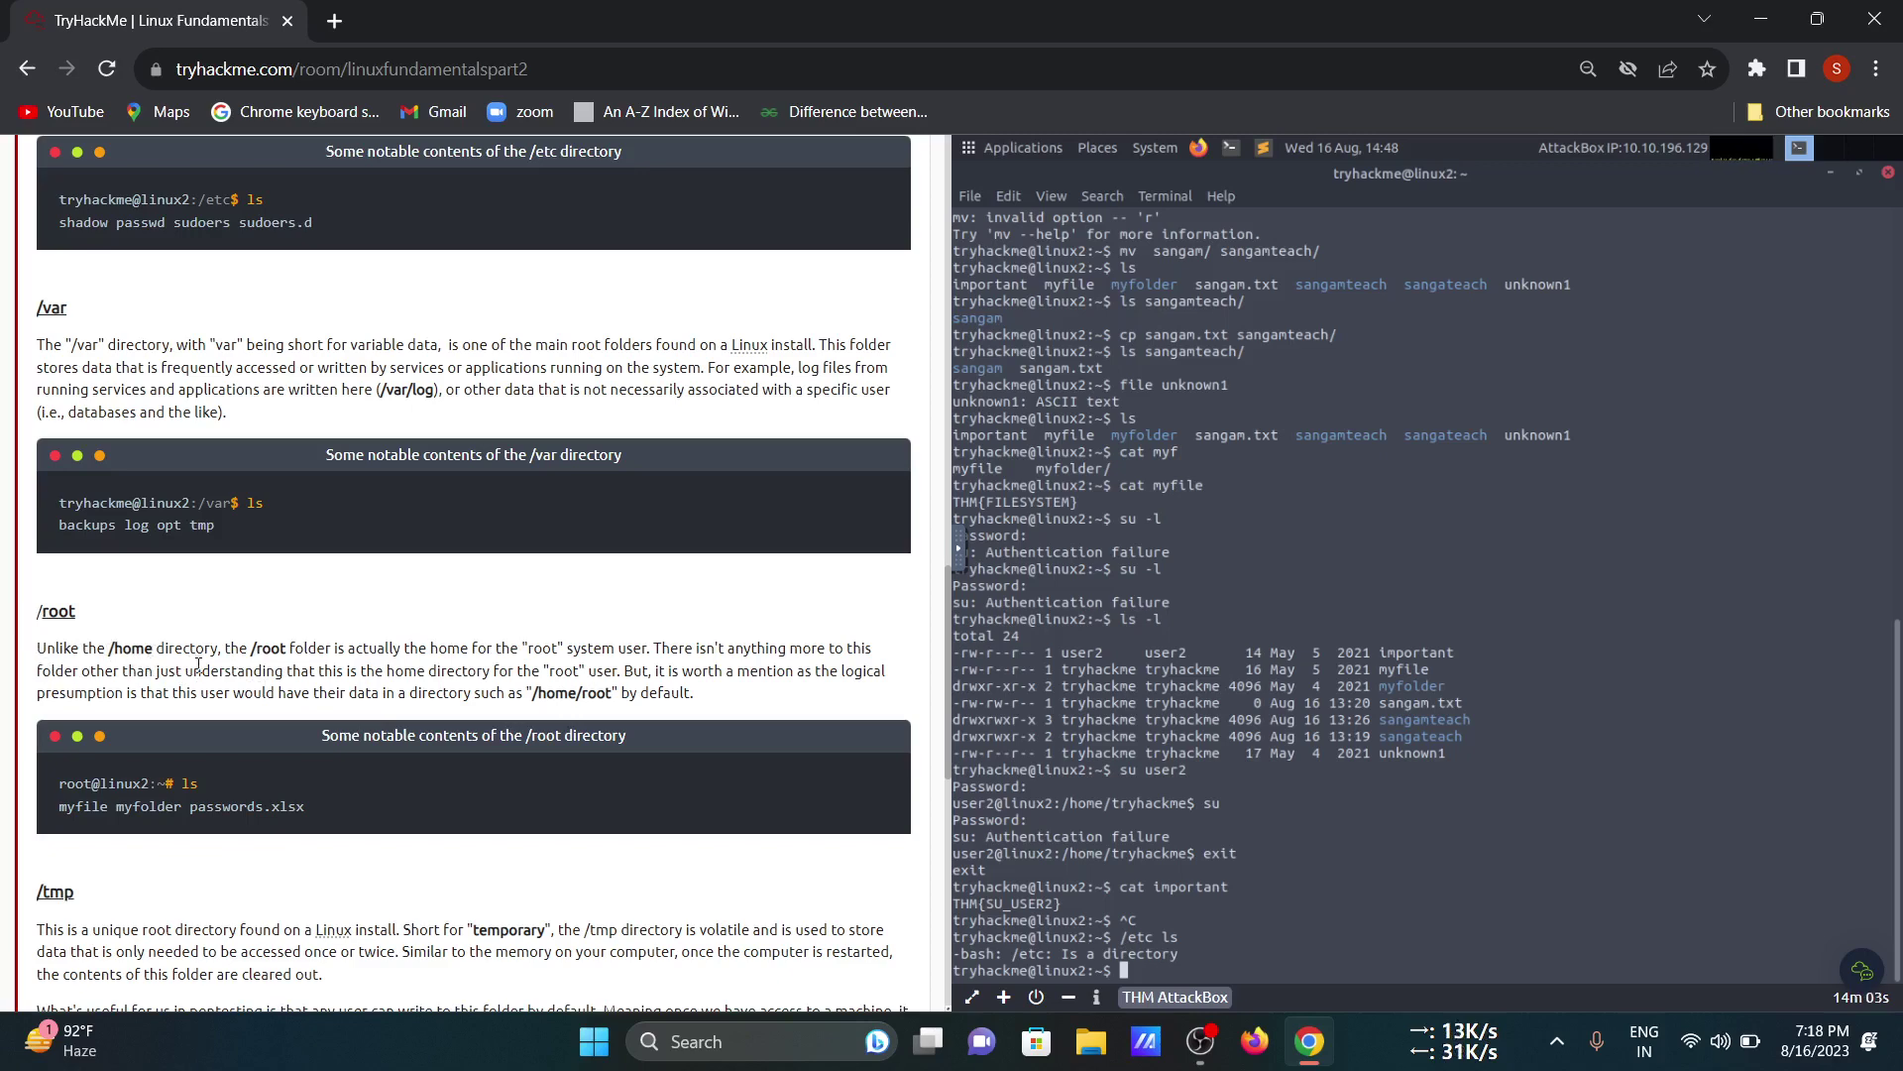
pyautogui.scroll(-2, 198, 664)
pyautogui.scroll(-4, 198, 664)
pyautogui.scroll(-3, 198, 665)
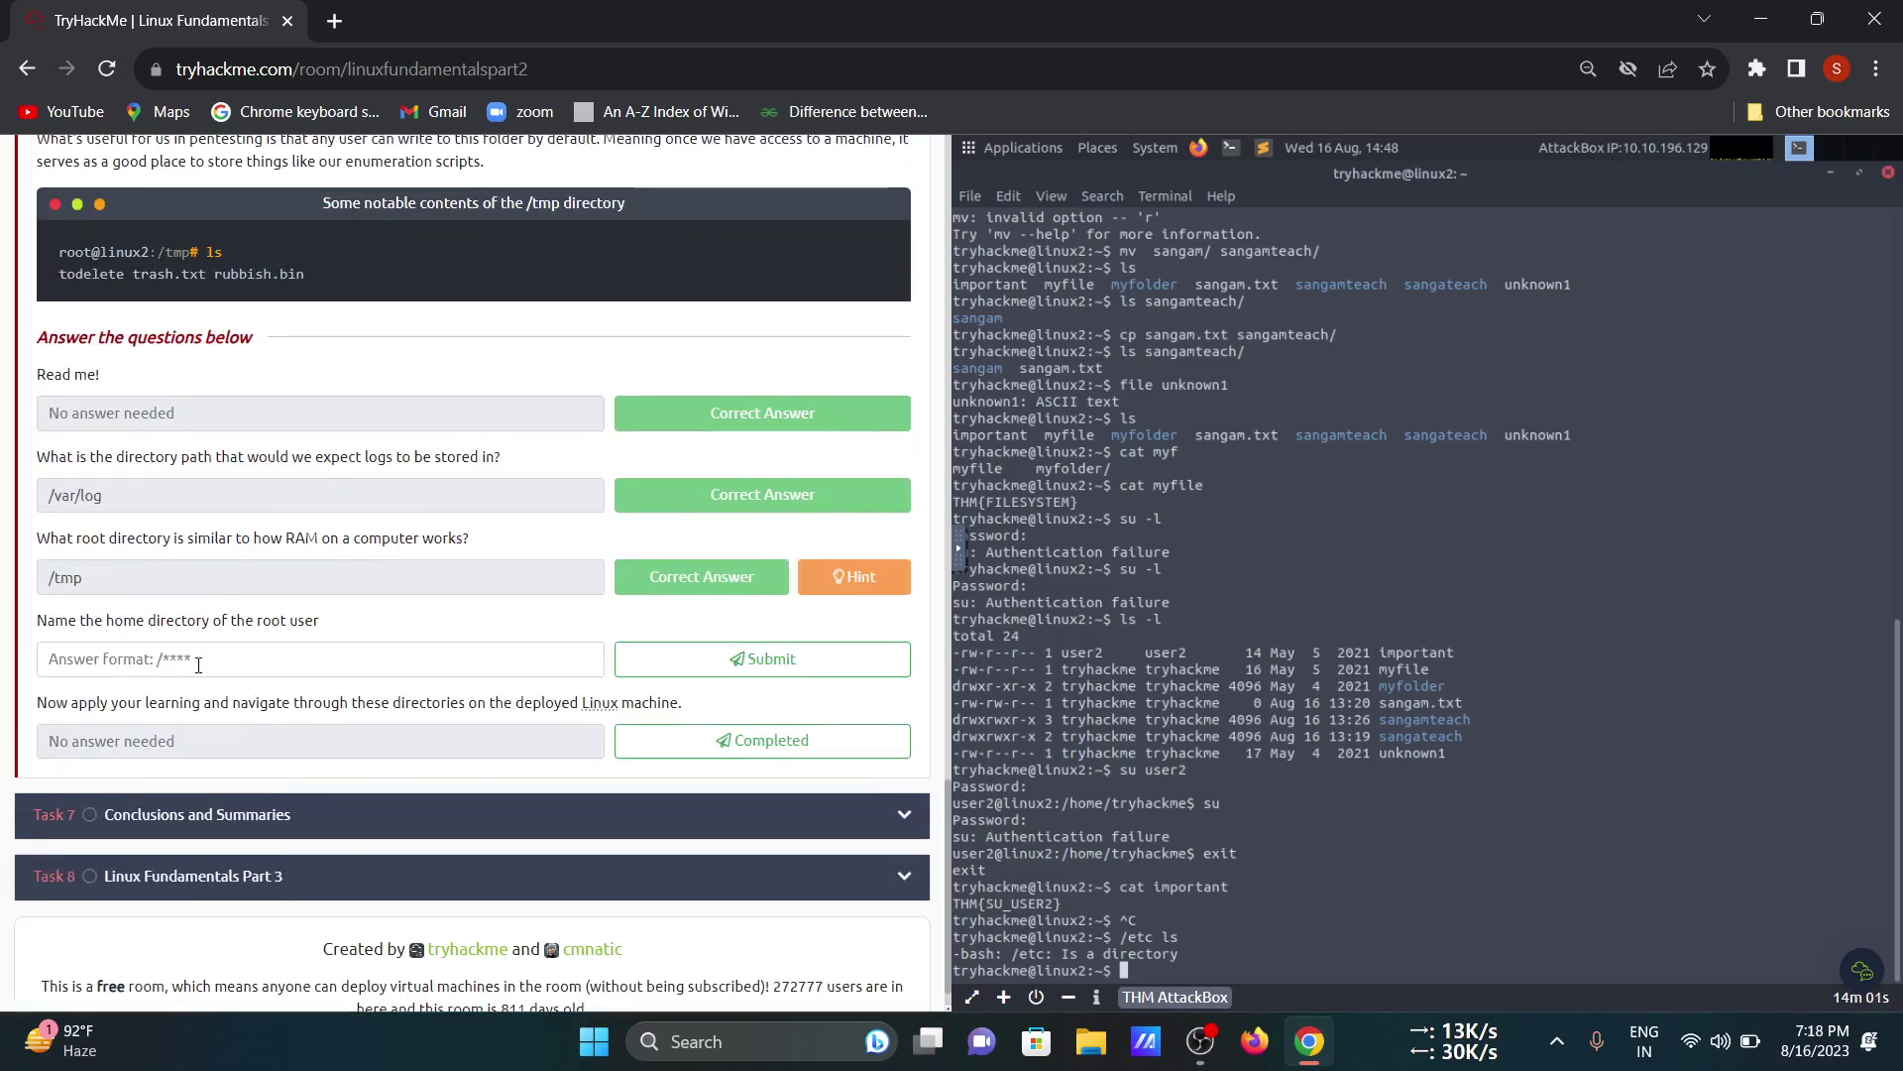
# Submit /root as the root user's home directory and mark the navigate-the-directories question Completed.
pyautogui.click(179, 671)
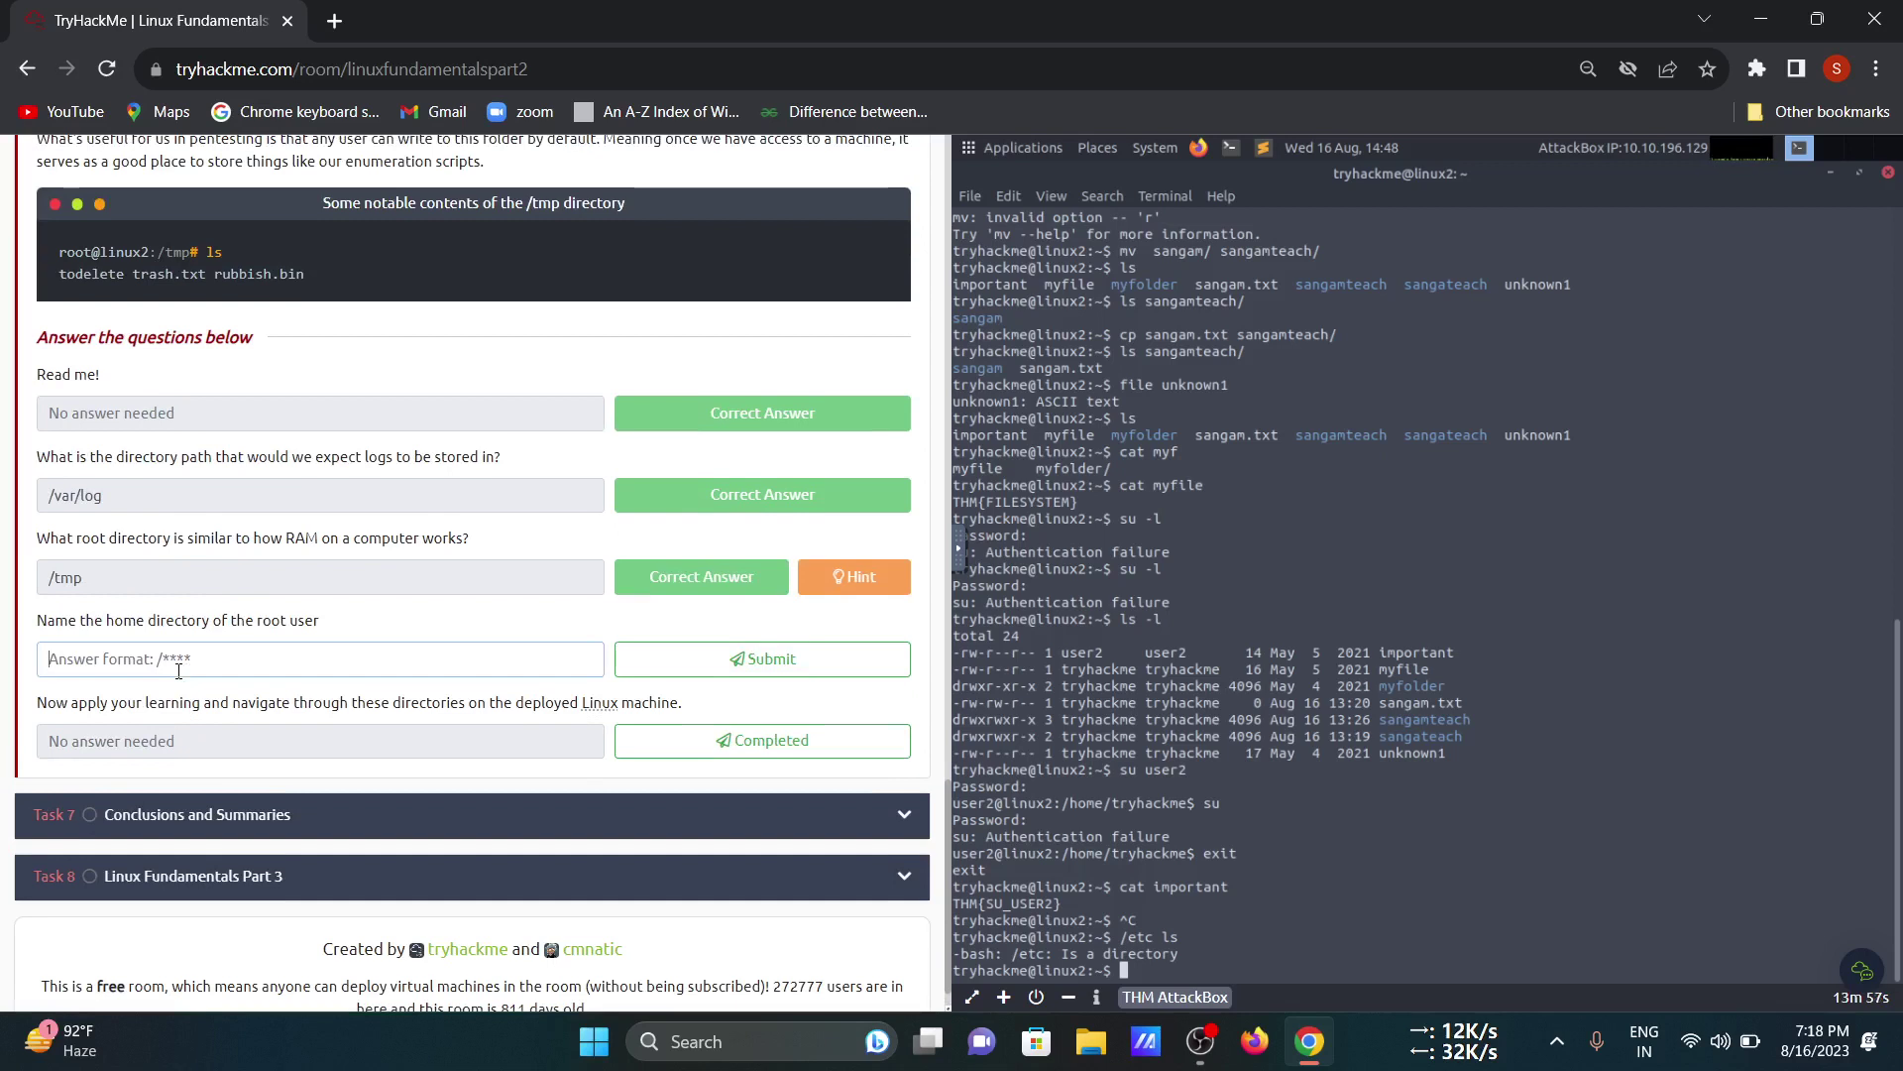
pyautogui.write('/roo')
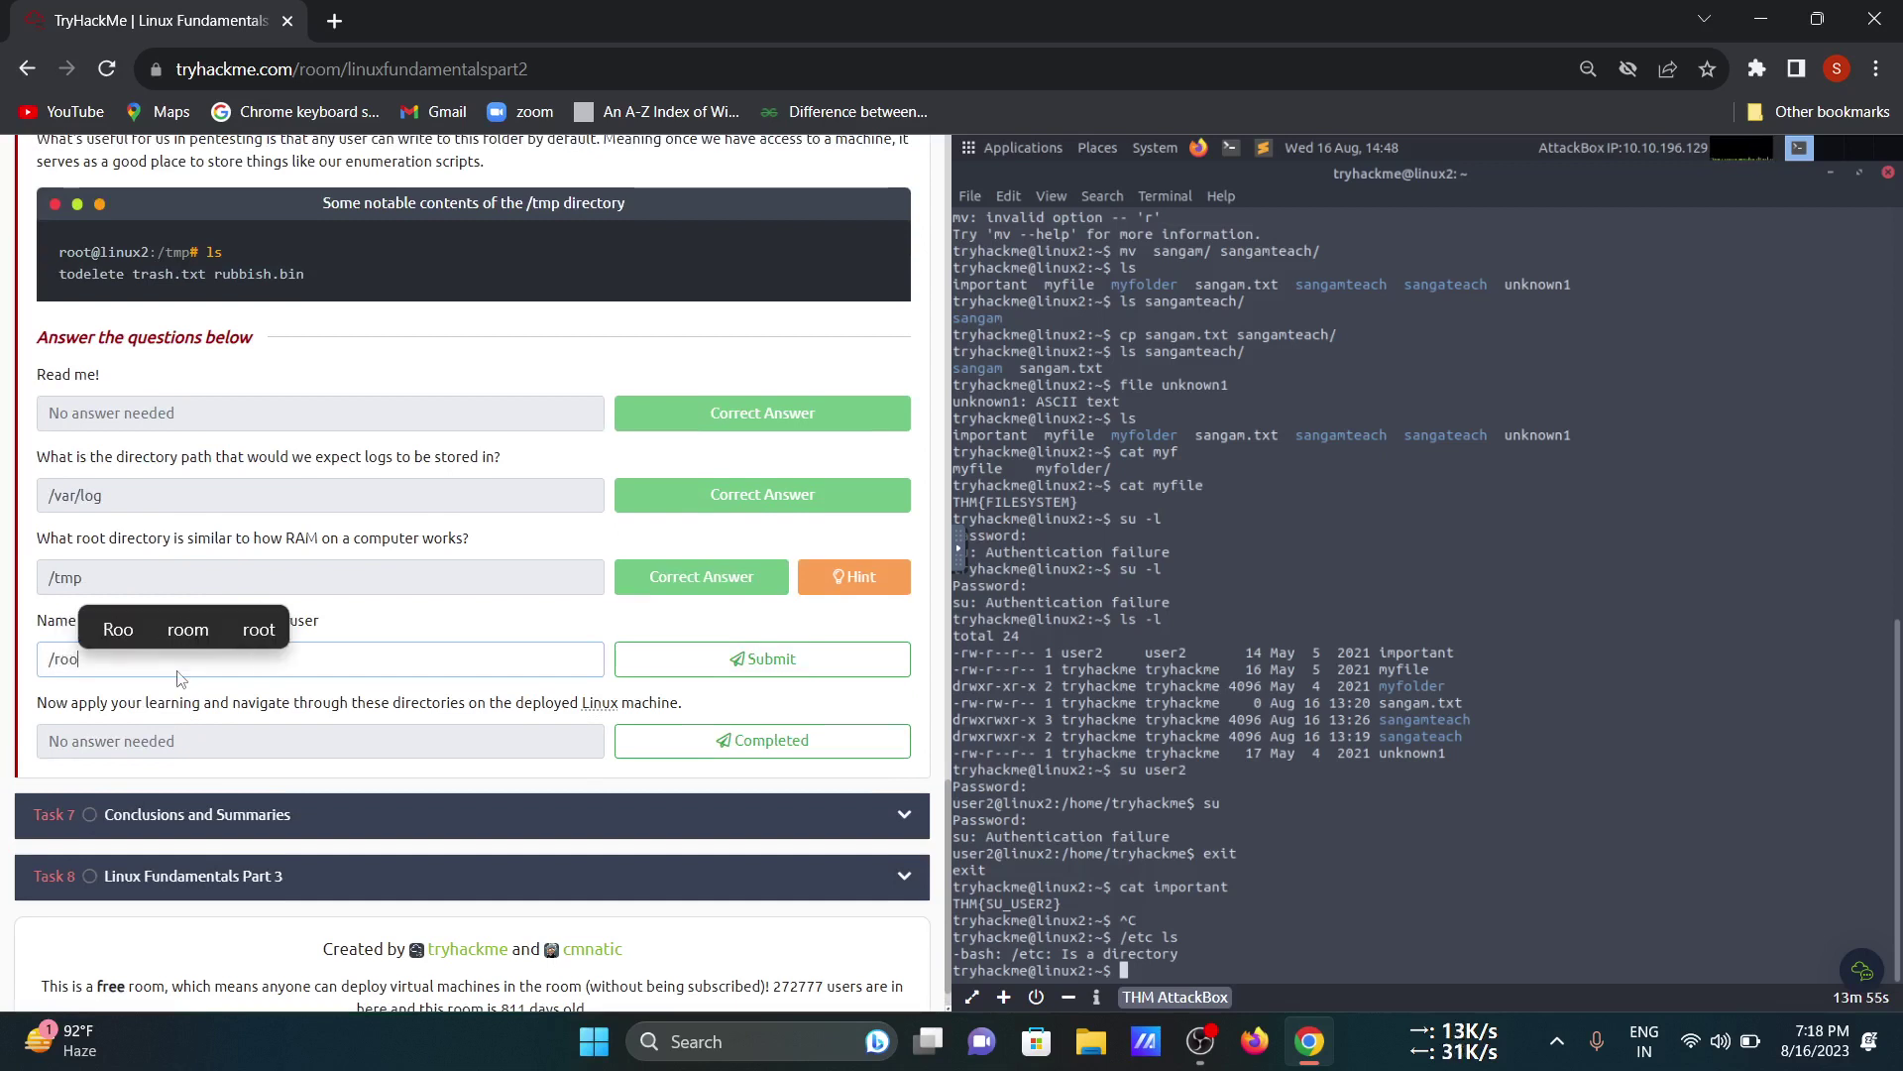
pyautogui.write('t')
pyautogui.press('Return')
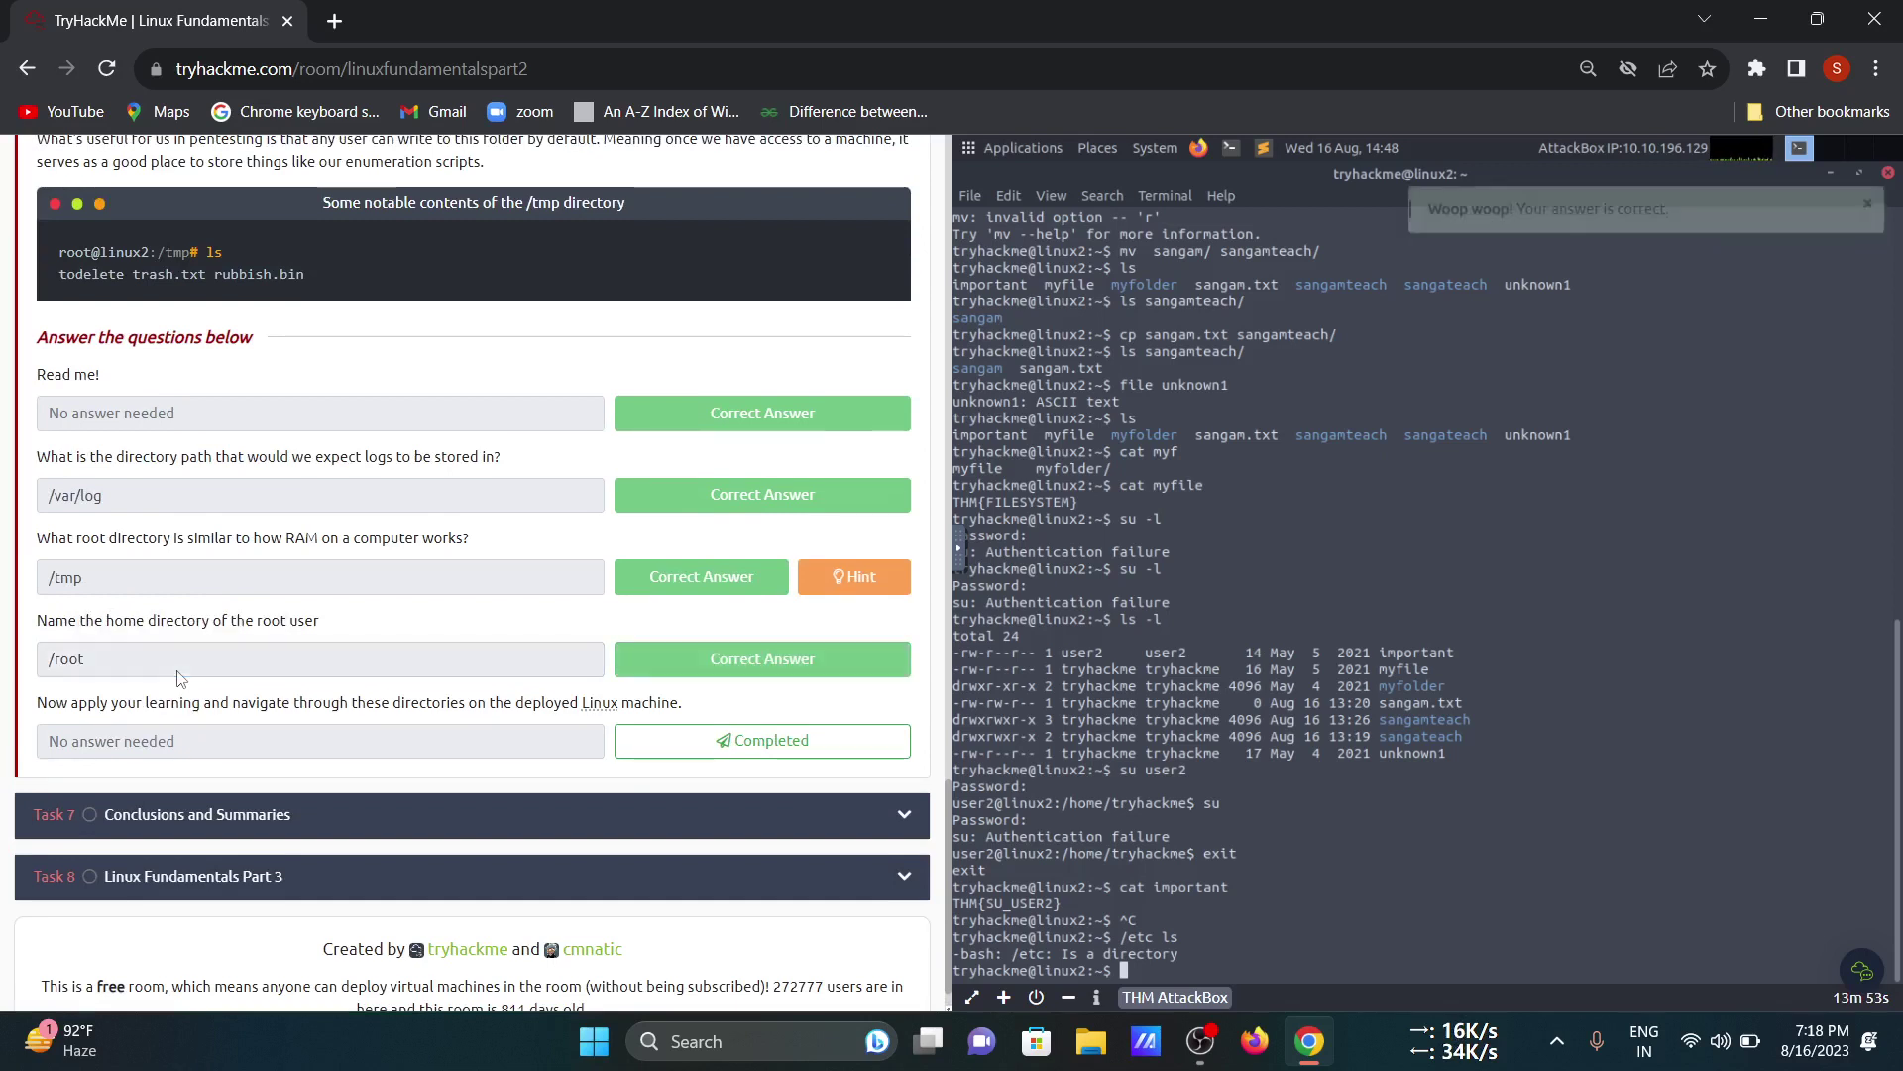
pyautogui.scroll(-1, 179, 678)
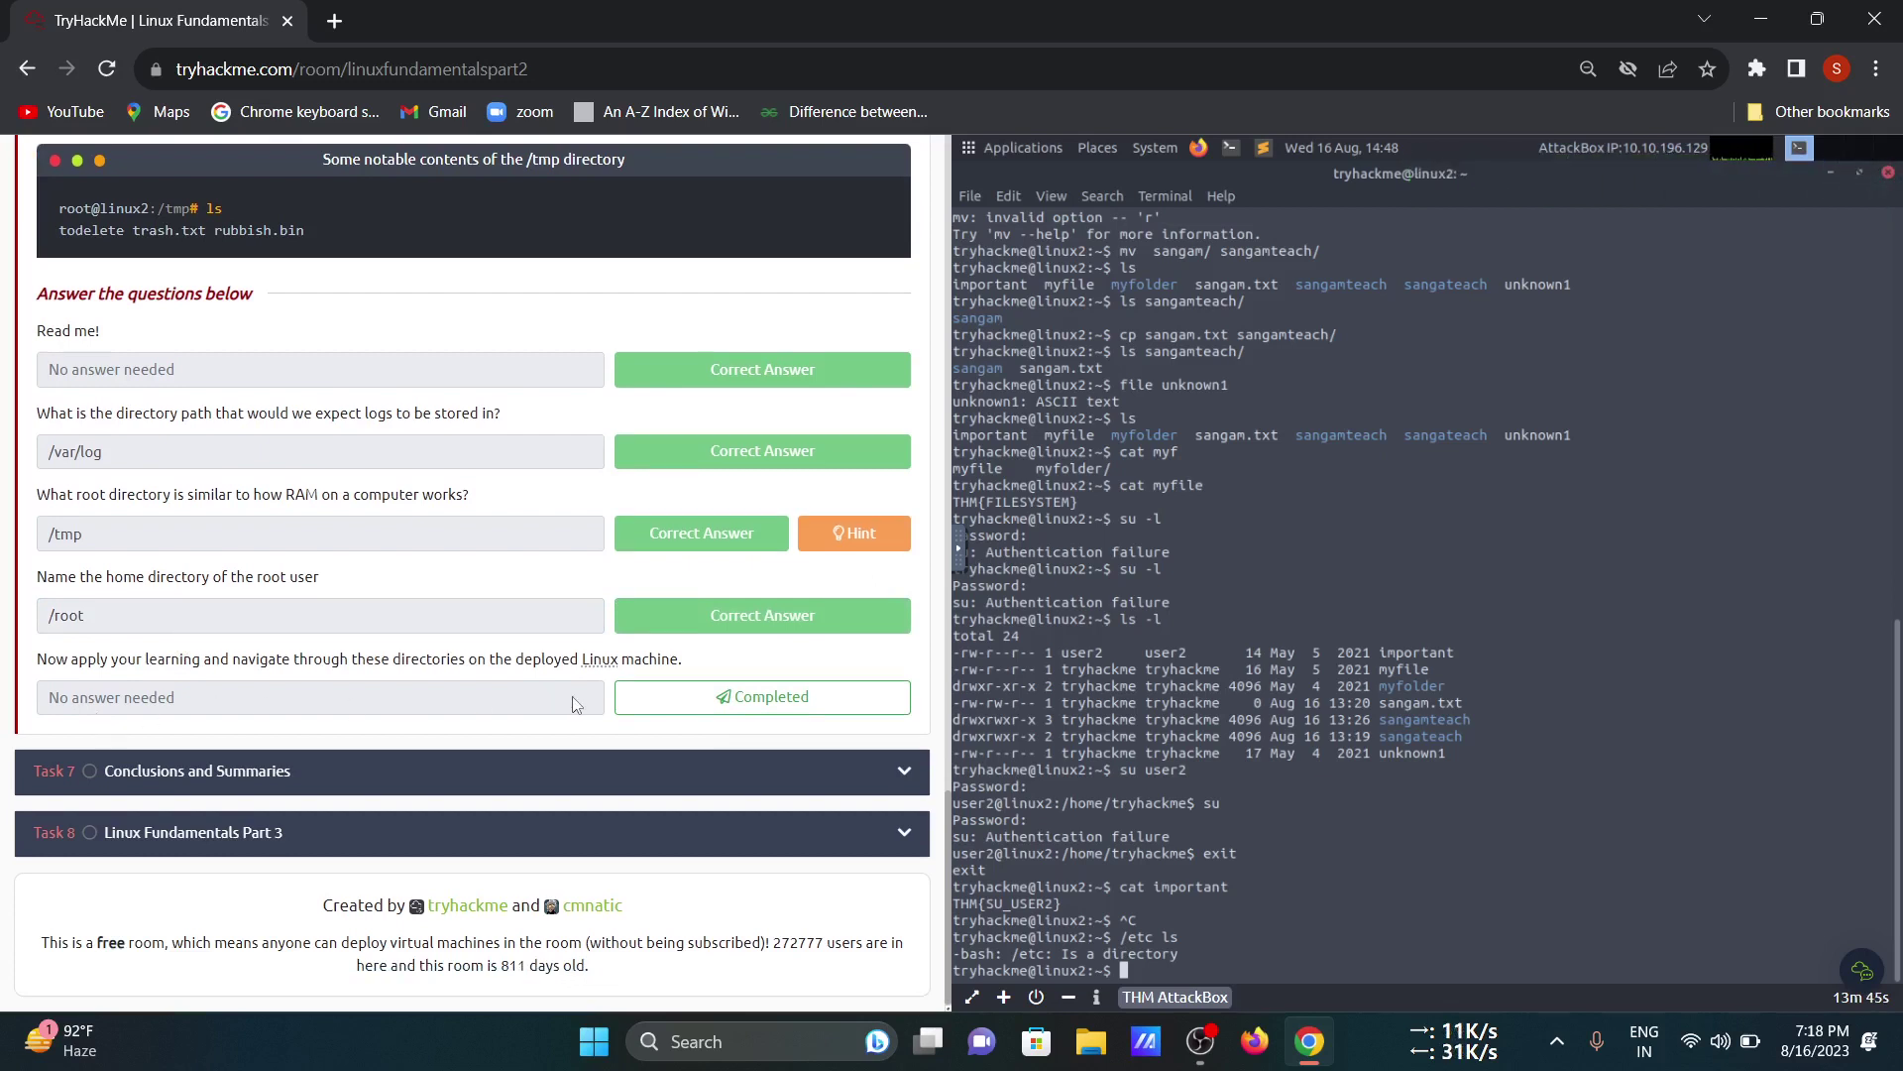
pyautogui.click(683, 697)
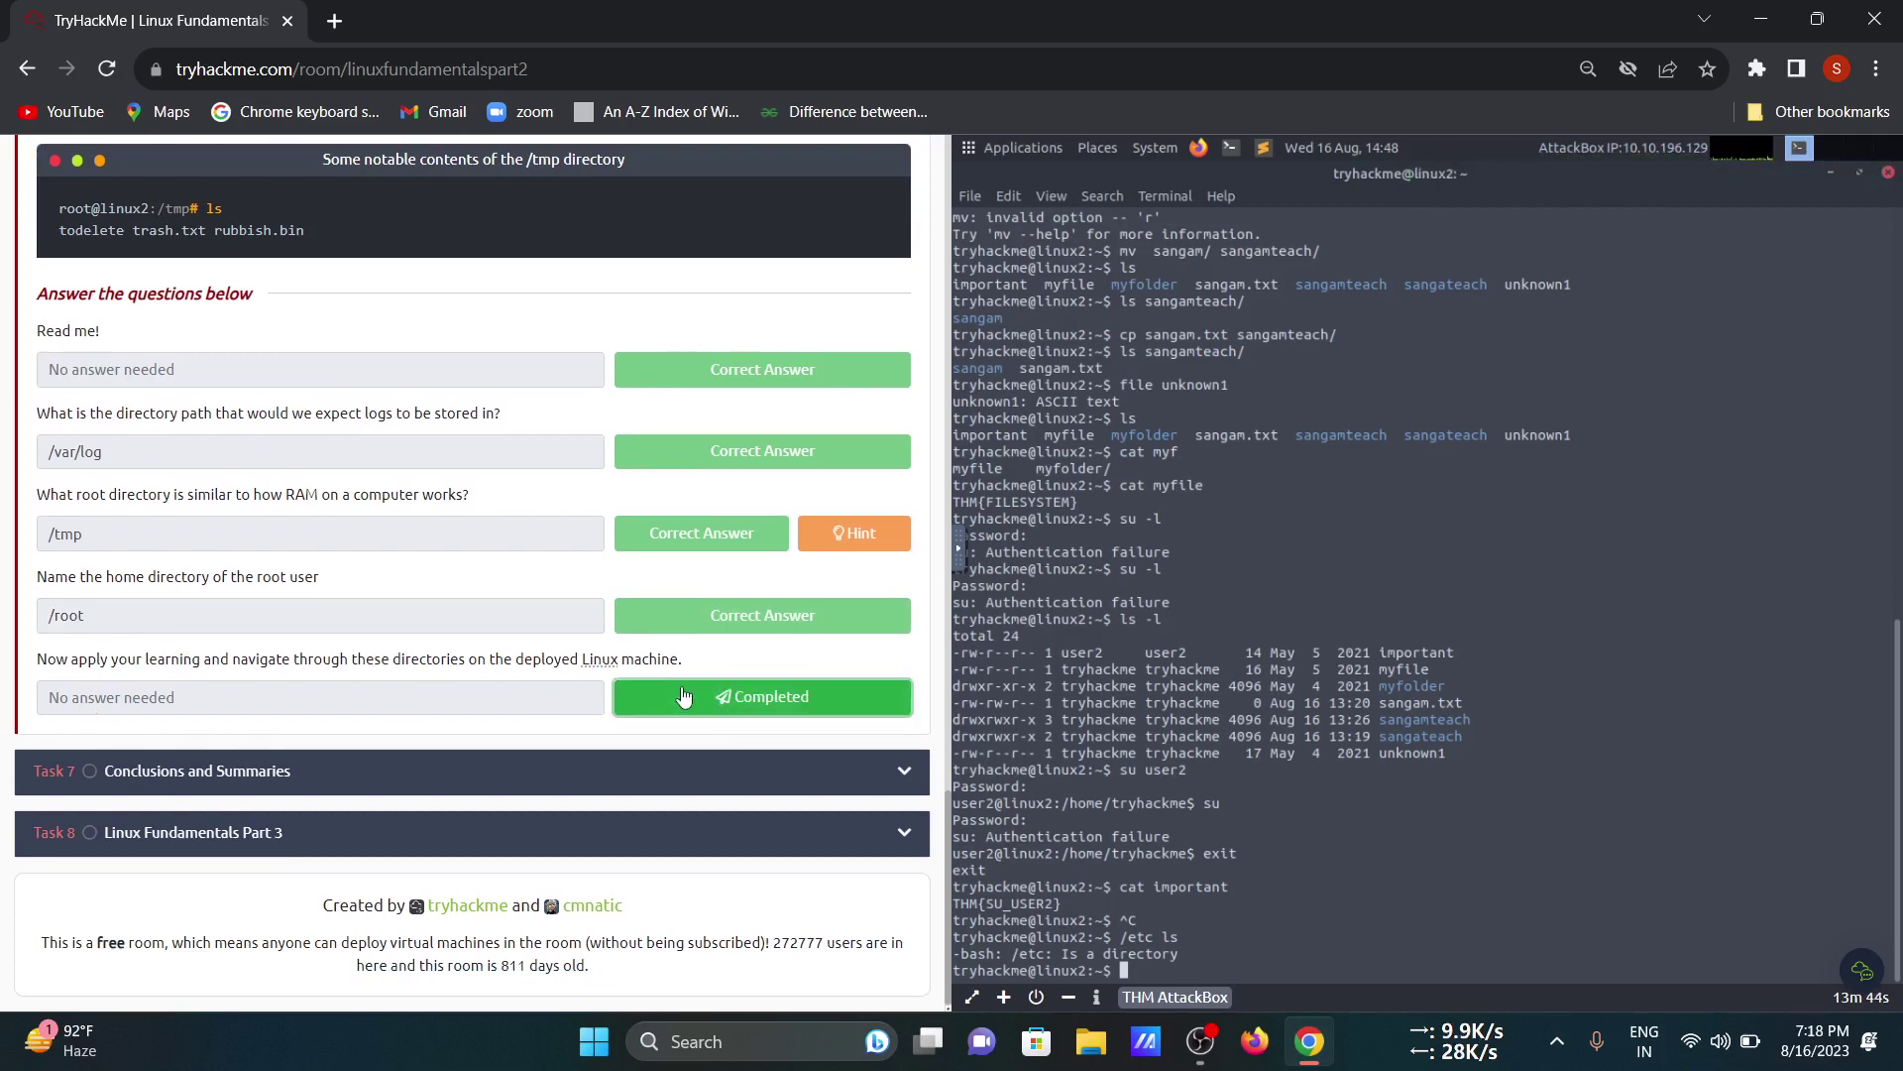
# Expand Task 7 Conclusions and Summaries to read the room recap.
pyautogui.click(580, 780)
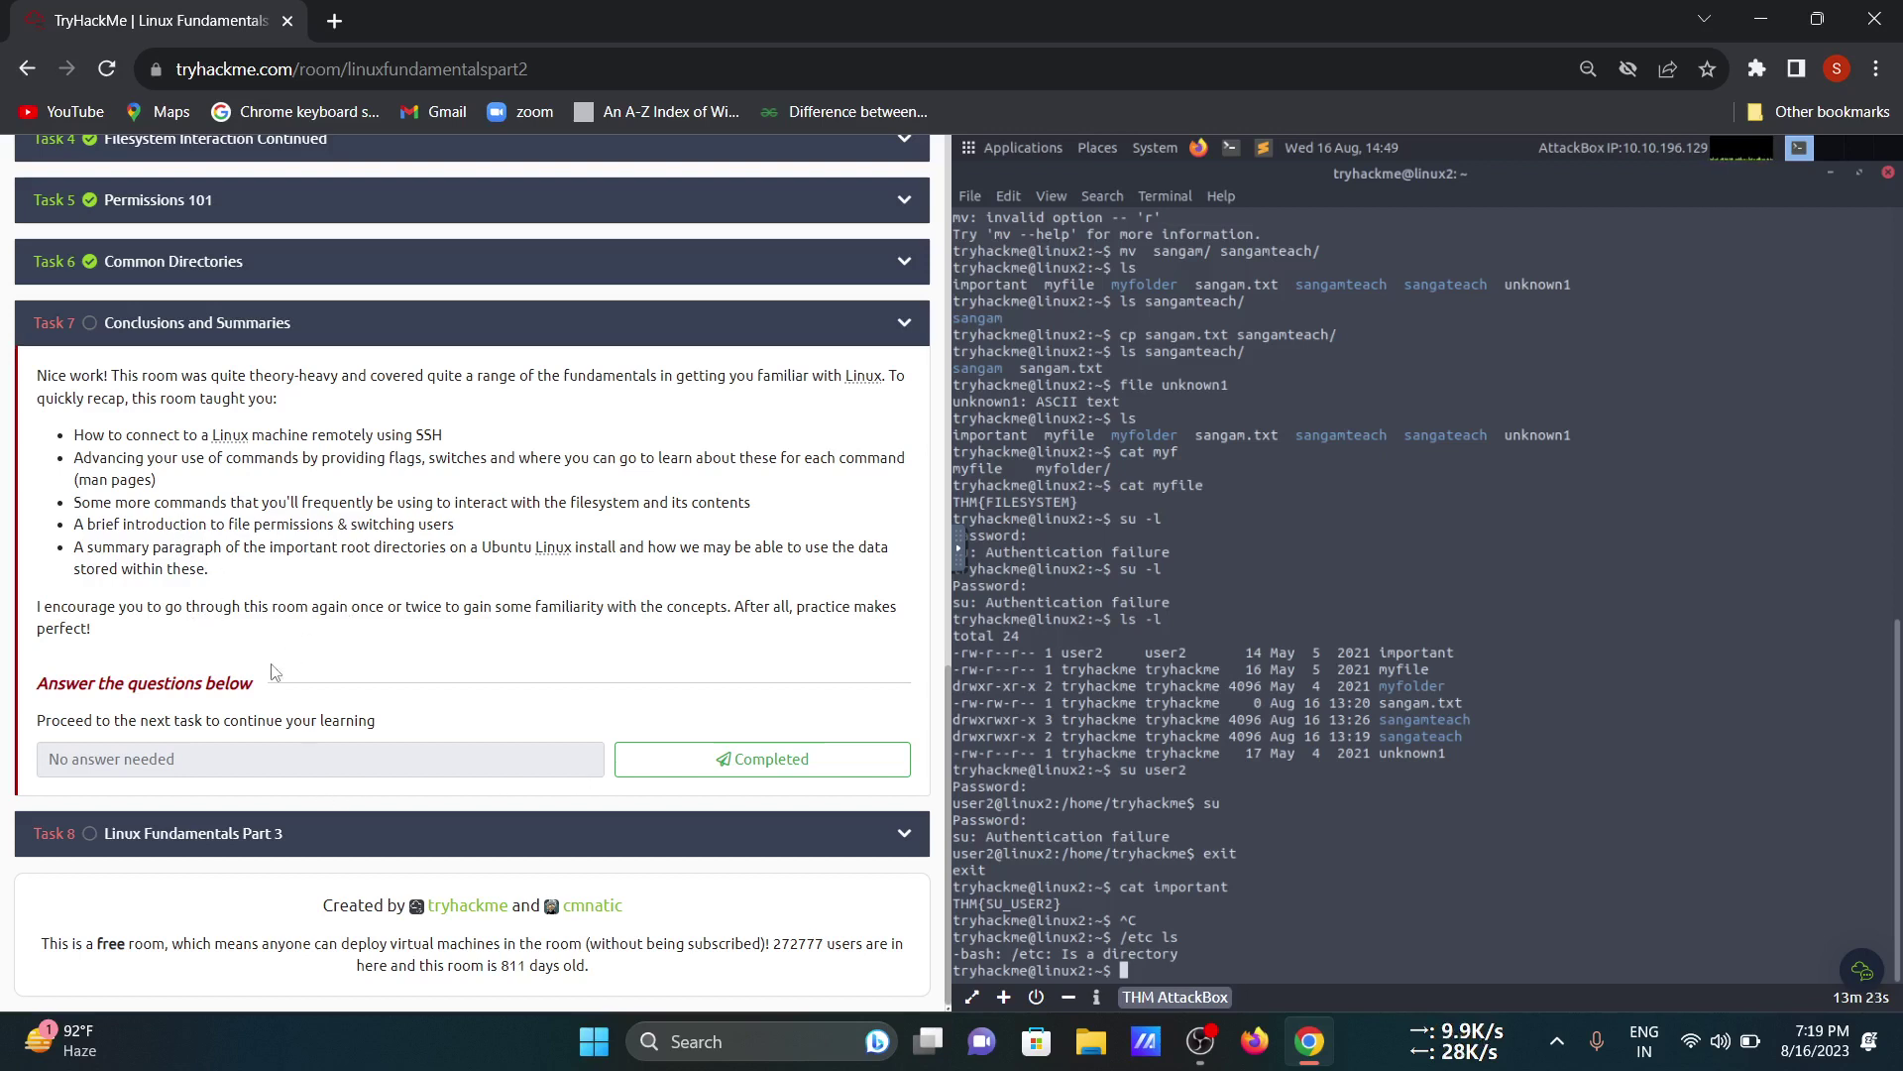
# Mark the Task 7 question and Task 8's terminate-the-machine question as Completed.
pyautogui.click(706, 759)
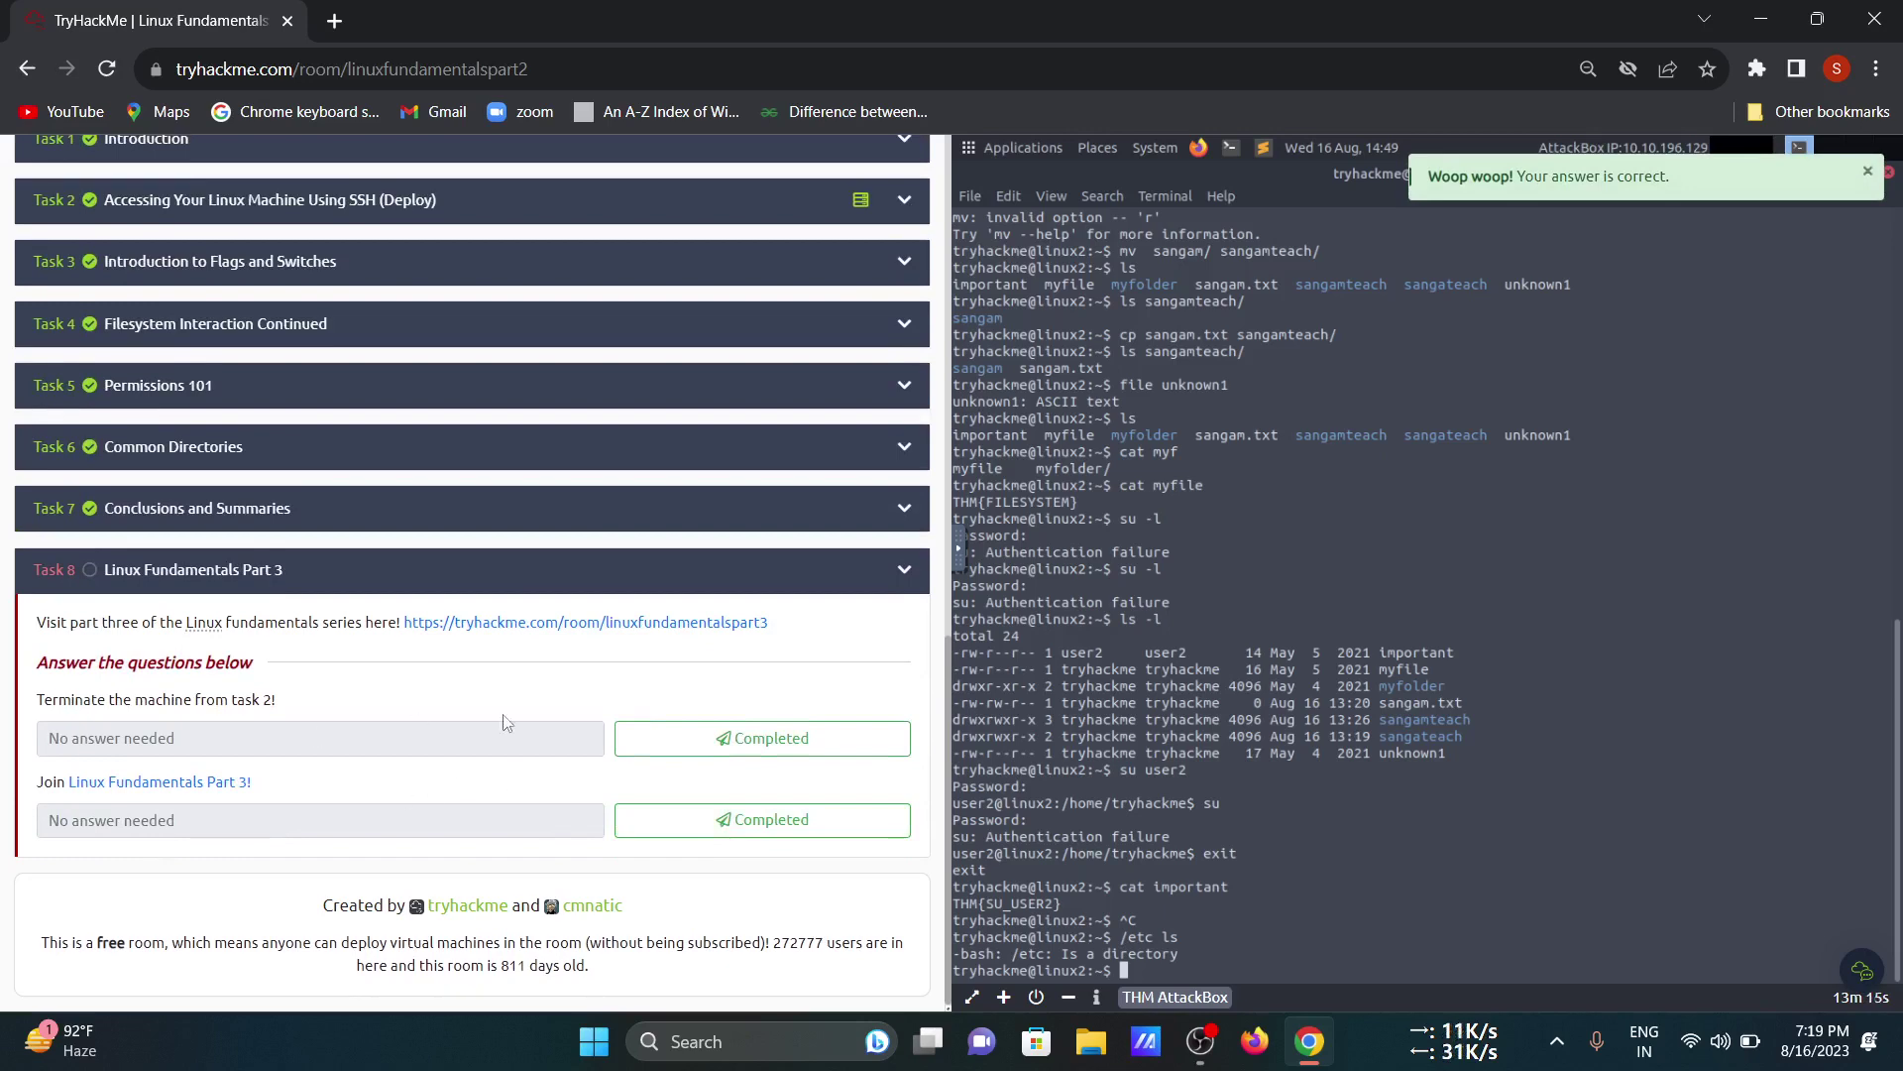
pyautogui.click(729, 745)
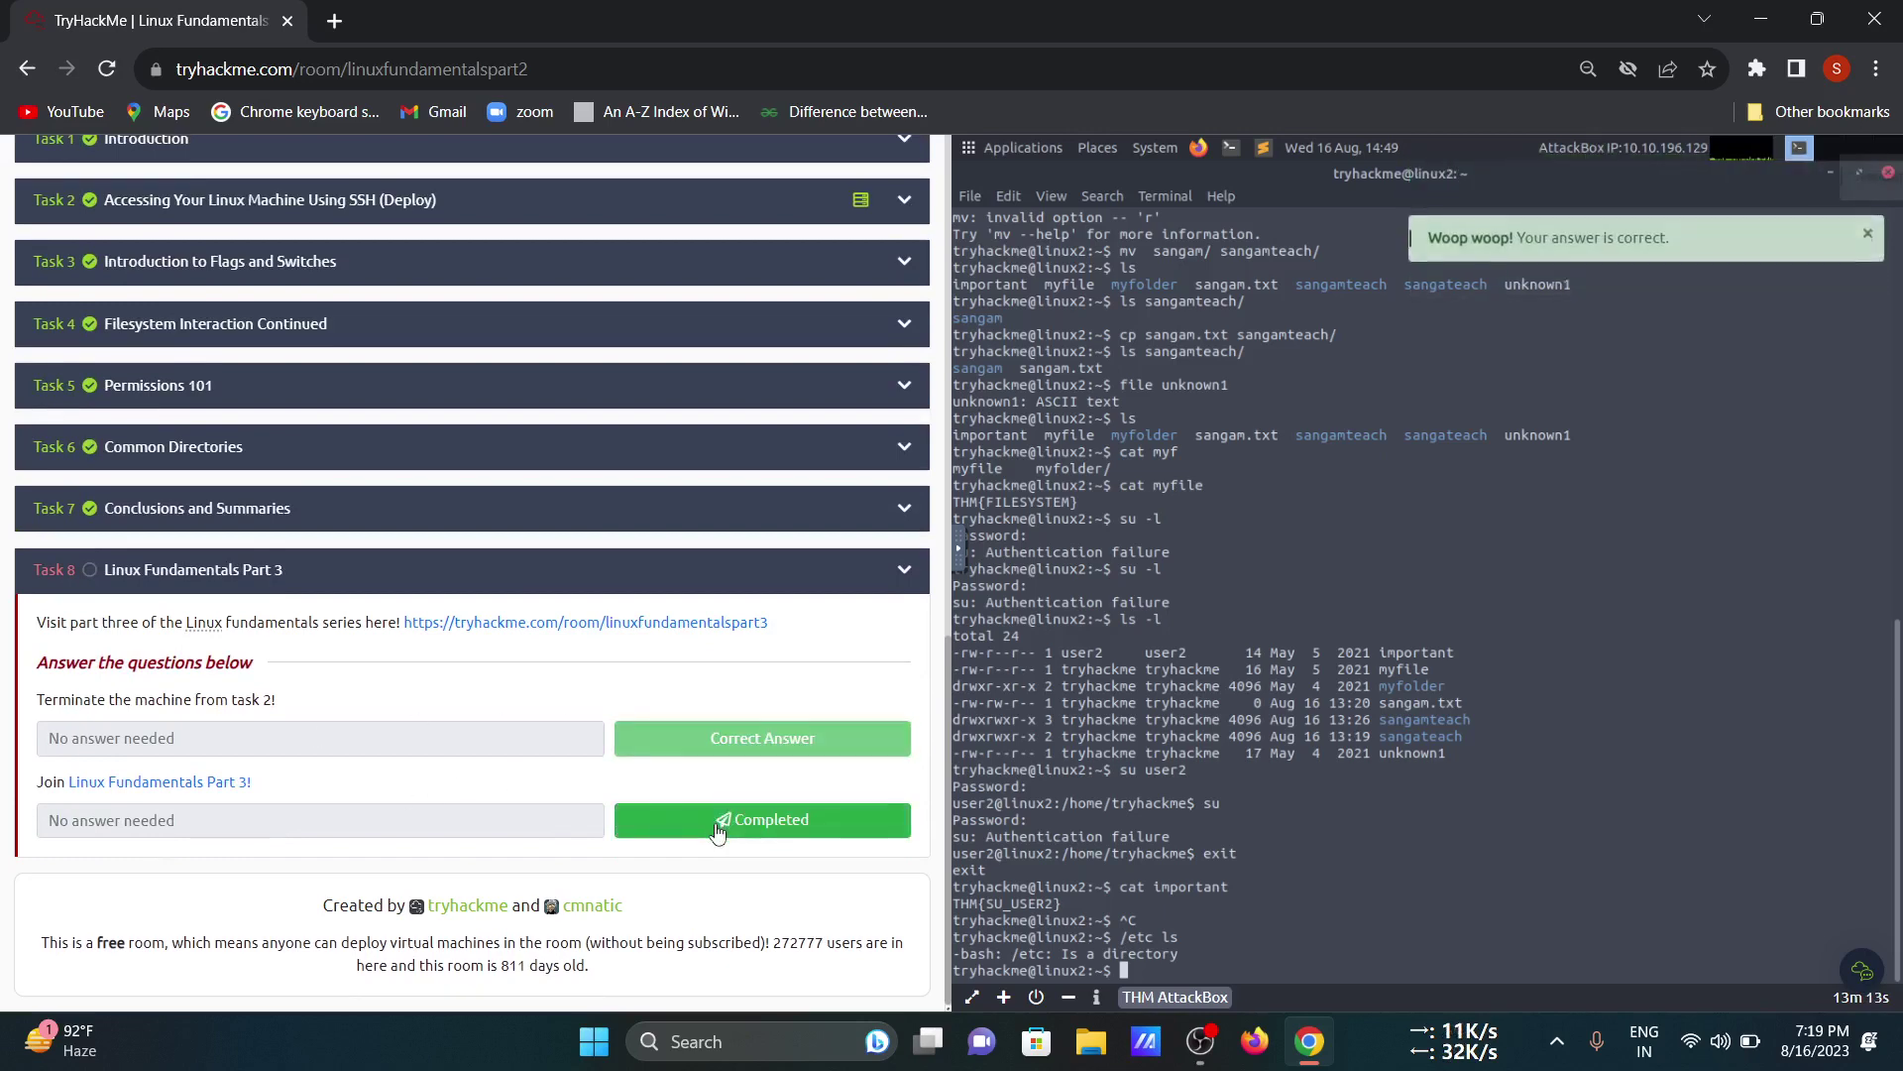
# Mark the Join Linux Fundamentals Part 3 question Completed, bringing up the Congratulations dialog.
pyautogui.click(719, 831)
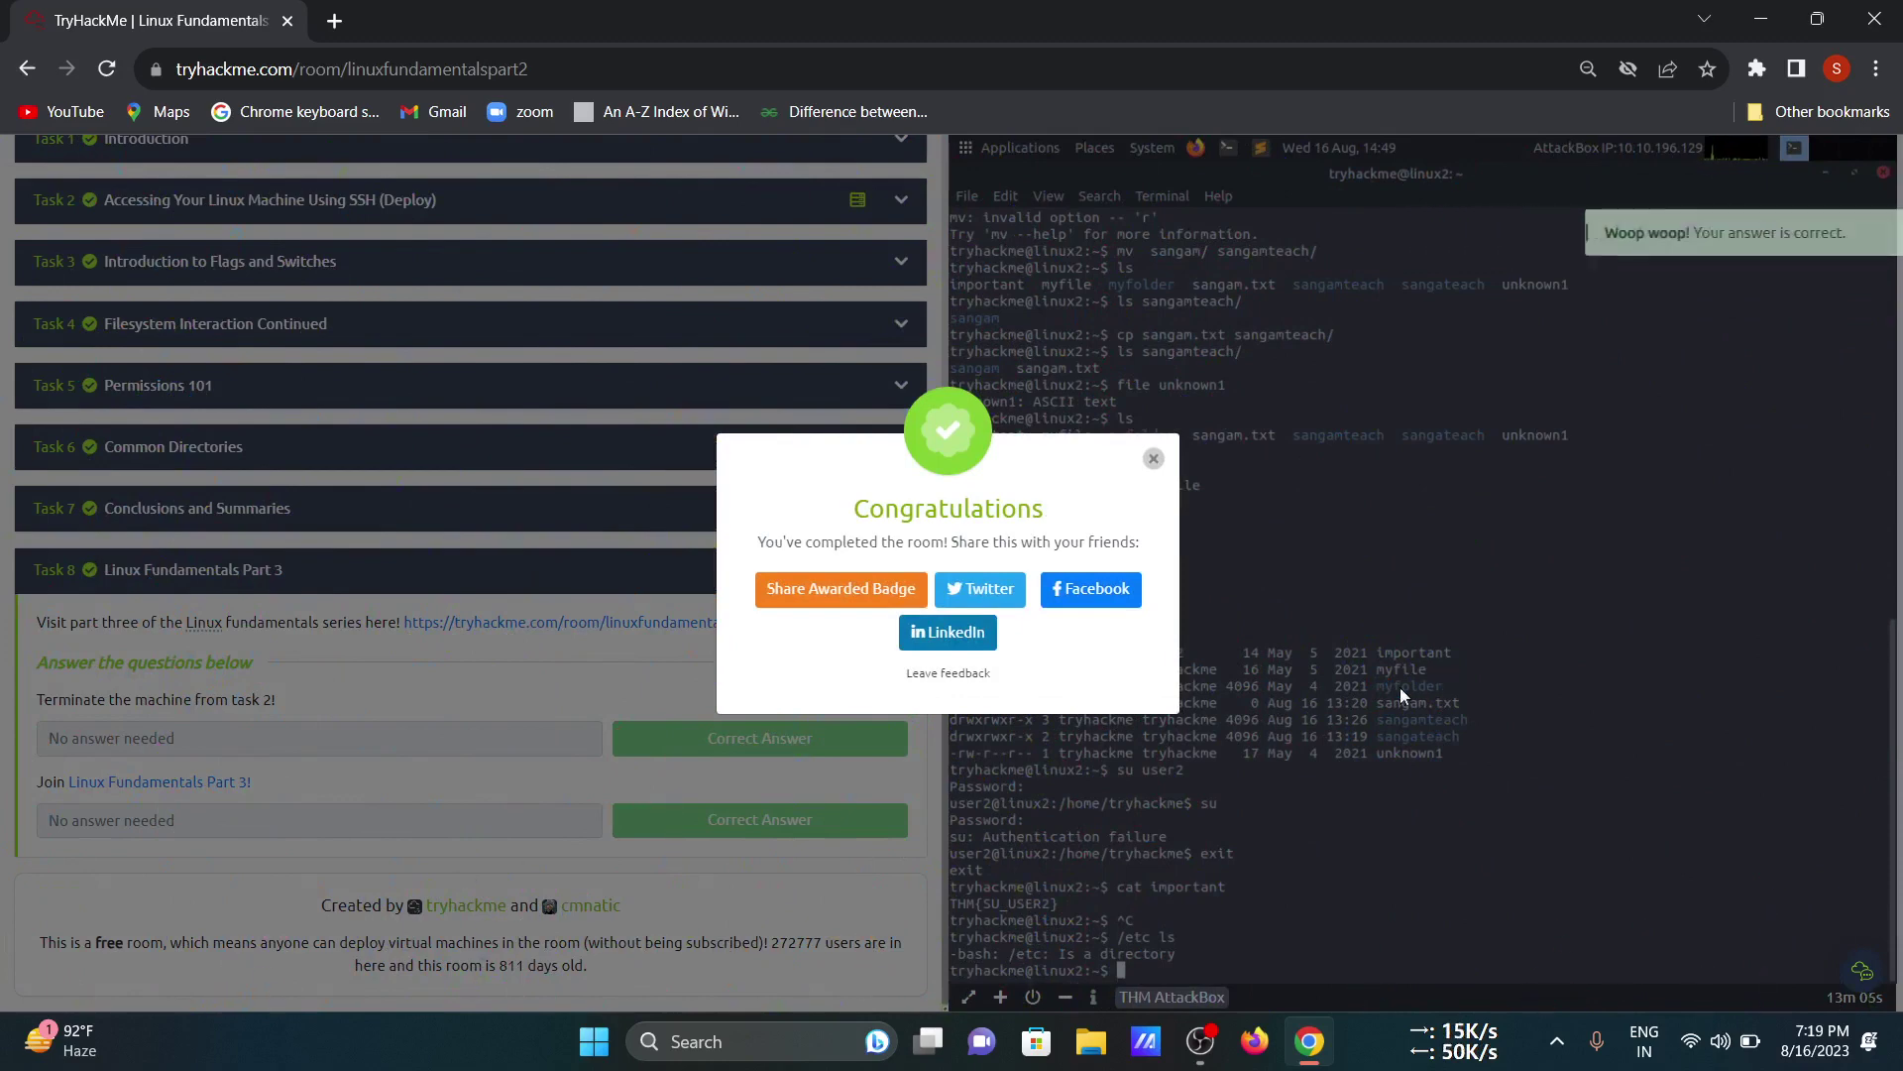
pyautogui.click(476, 1051)
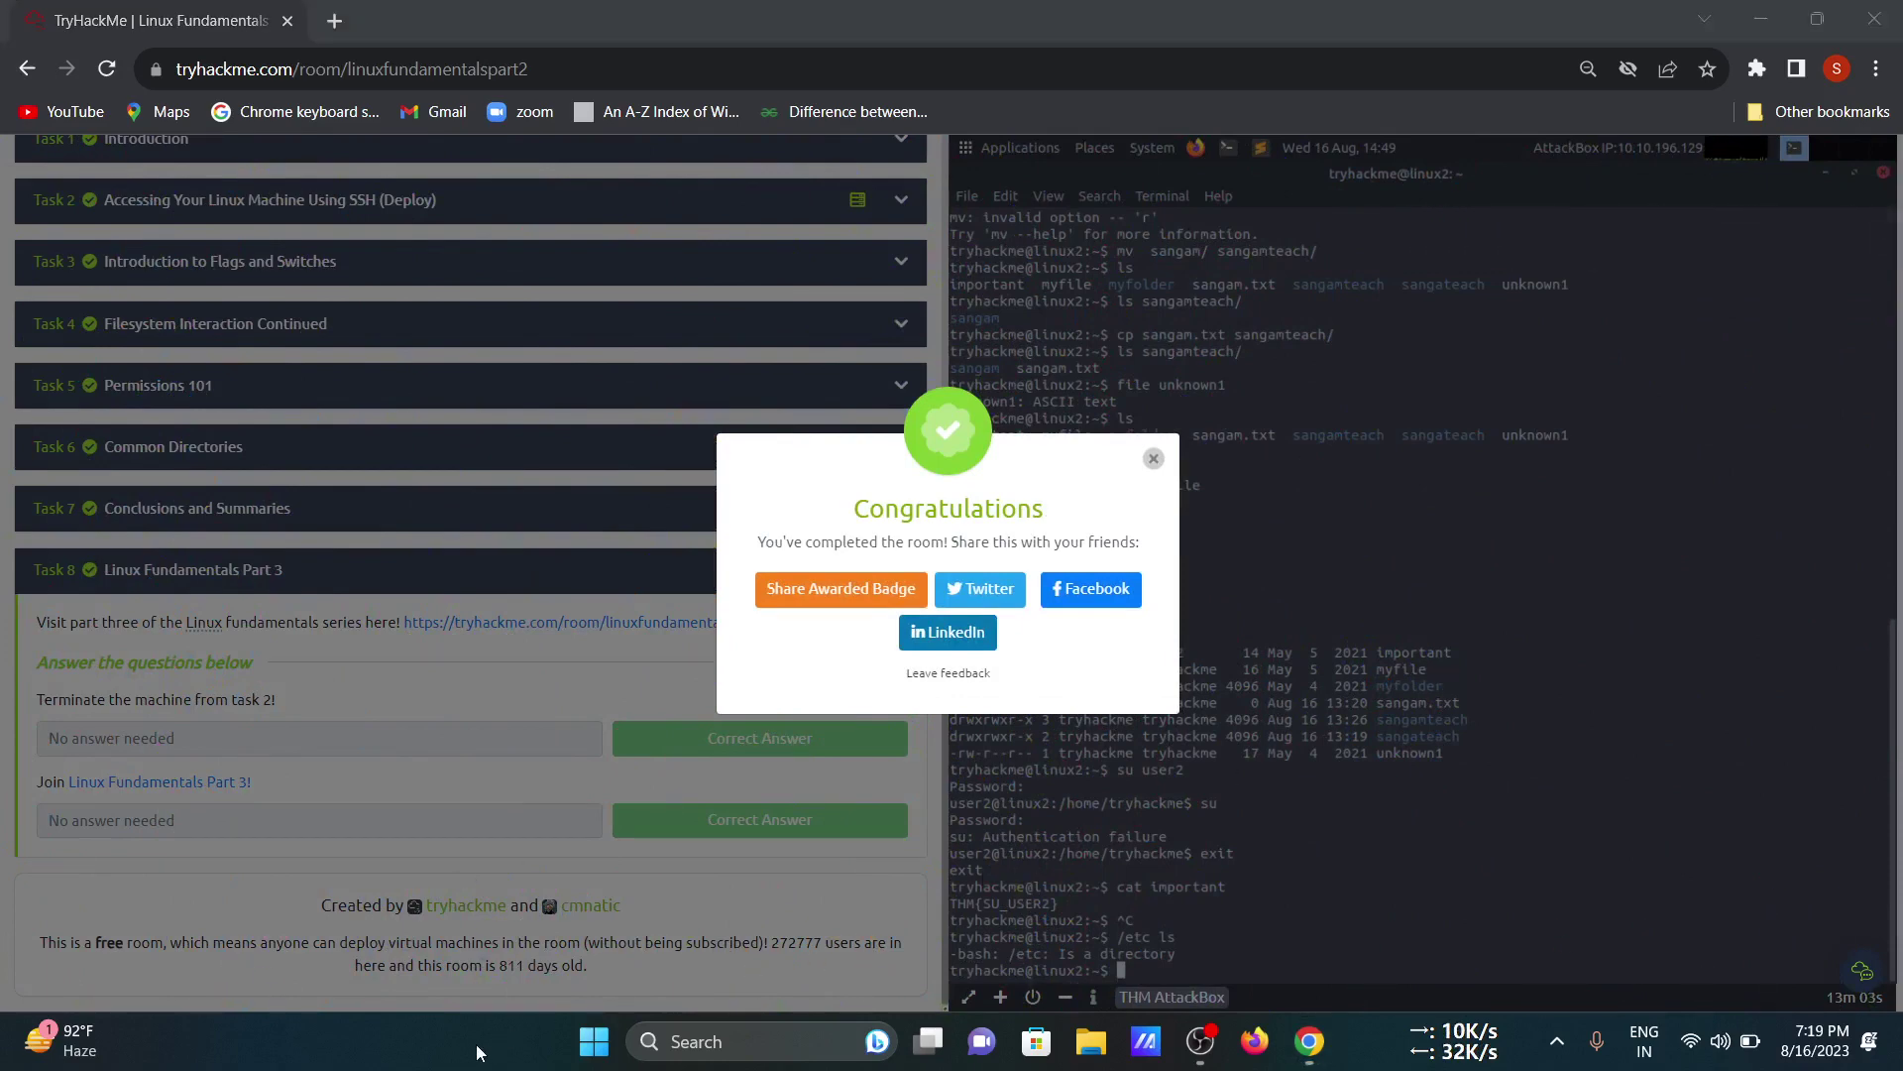